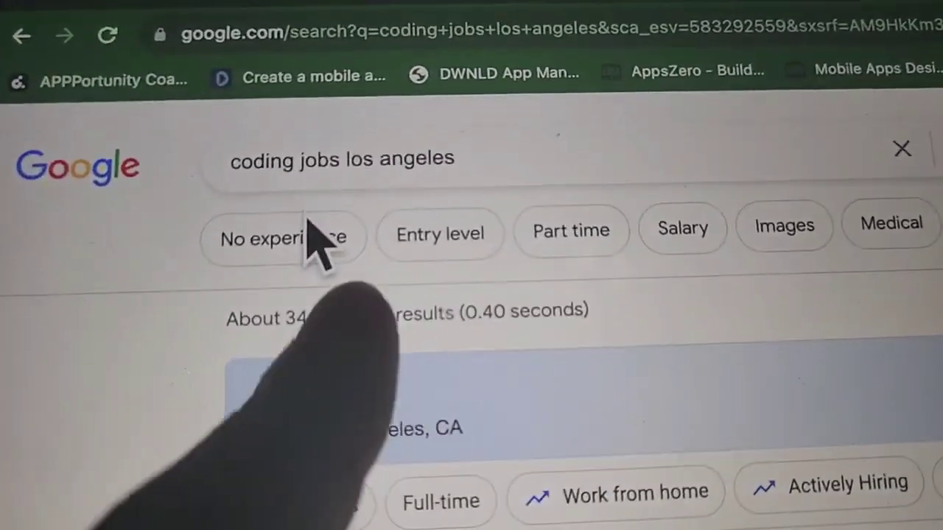
# Open the Indeed search result for coder jobs in Los Angeles and examine the pay and requirements of the listed jobs.
pyautogui.scroll(-10, 326, 317)
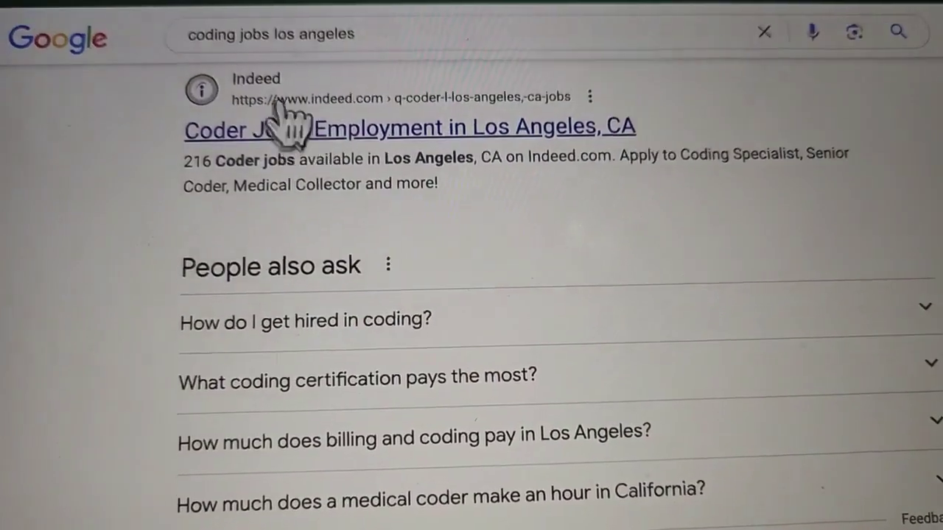
pyautogui.click(253, 148)
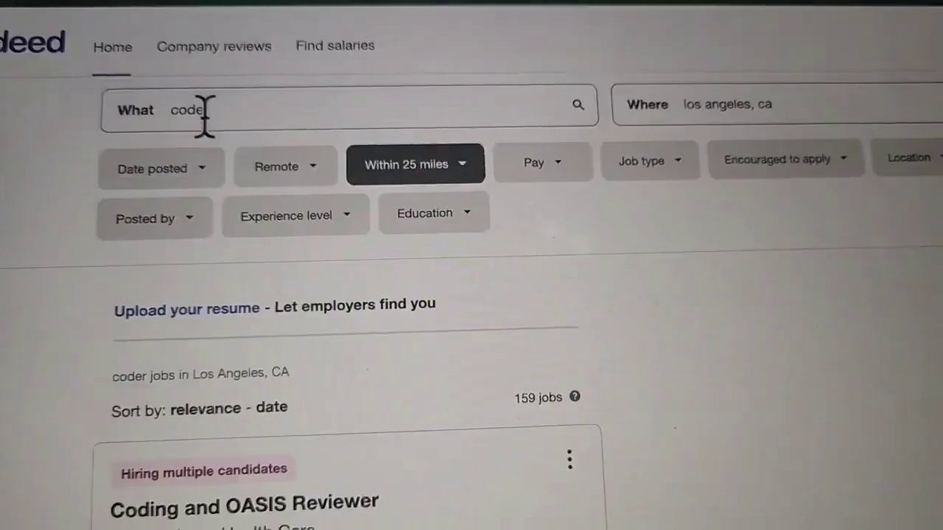
pyautogui.scroll(-3, 243, 273)
pyautogui.click(240, 269)
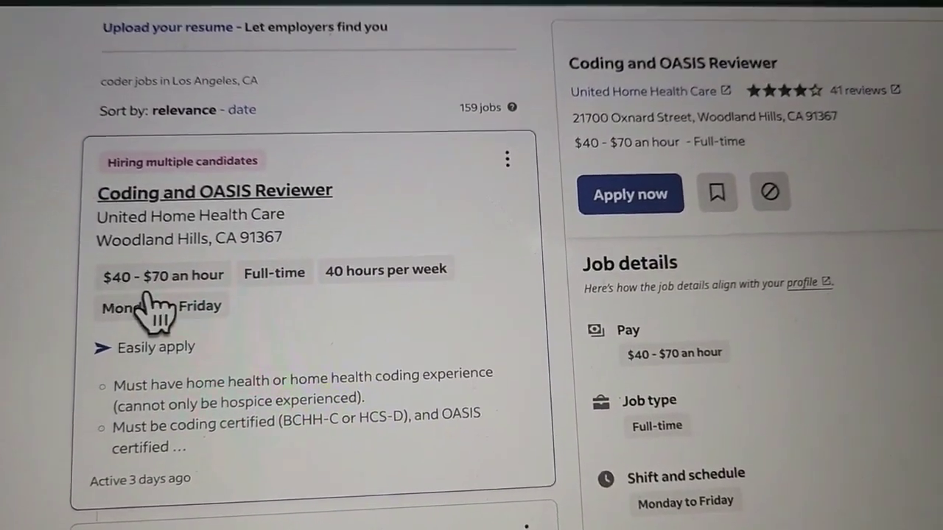
pyautogui.scroll(-5, 166, 258)
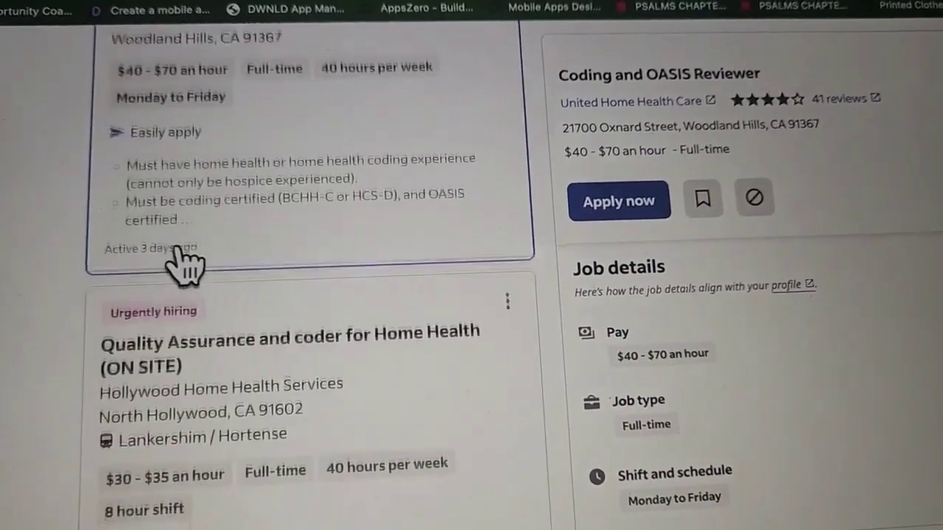
pyautogui.scroll(-10, 170, 291)
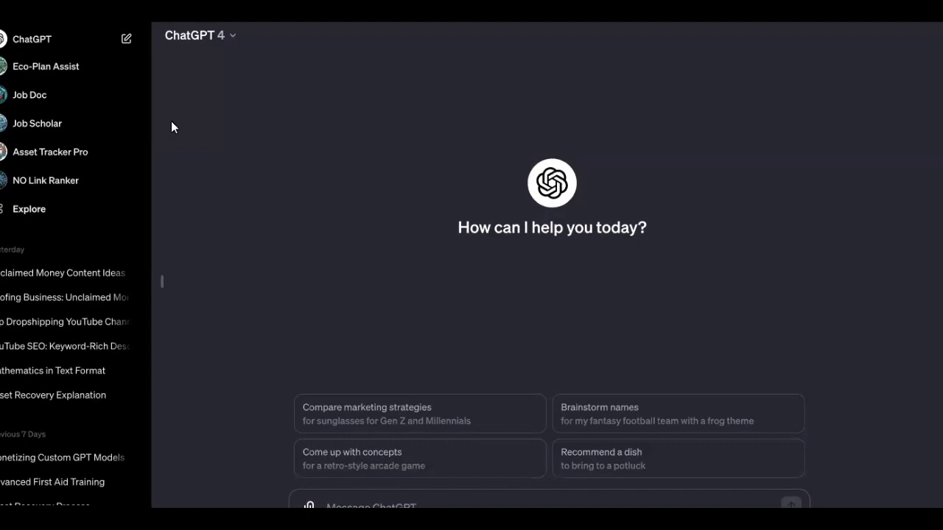
# In ChatGPT, go to the overview of custom GPTs and start creating a new GPT.
pyautogui.click(64, 216)
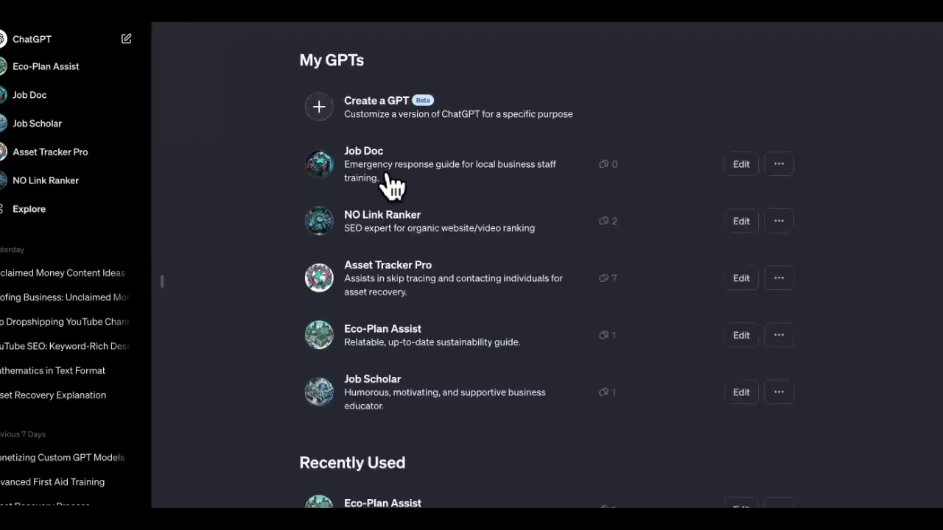
pyautogui.click(416, 116)
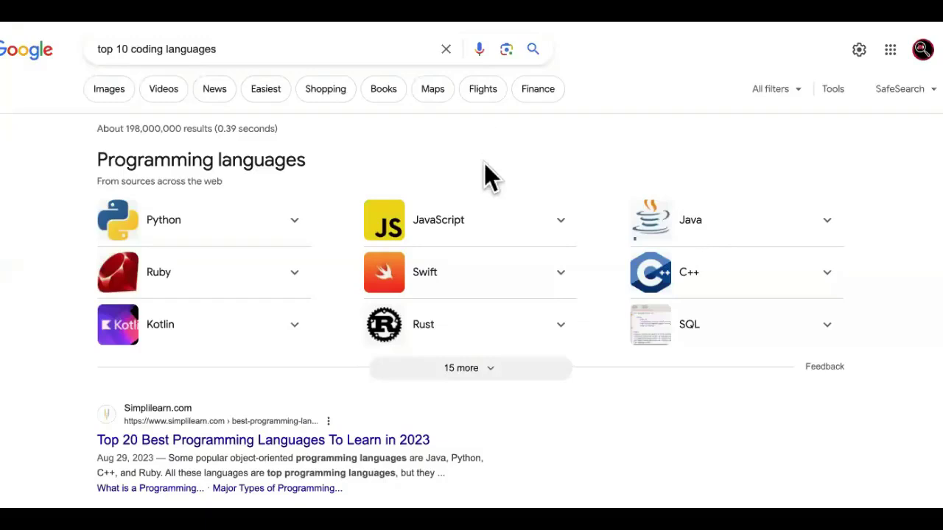
pyautogui.tripleClick(336, 48)
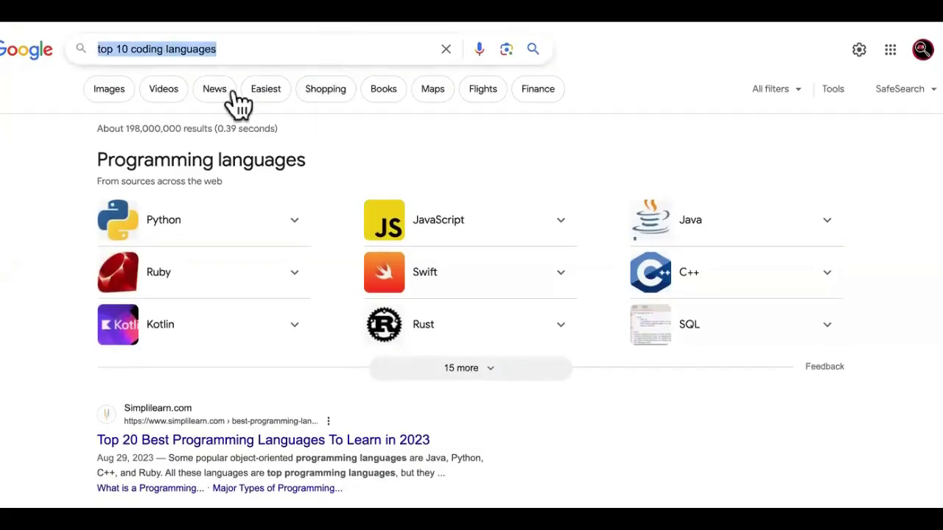
pyautogui.click(25, 261)
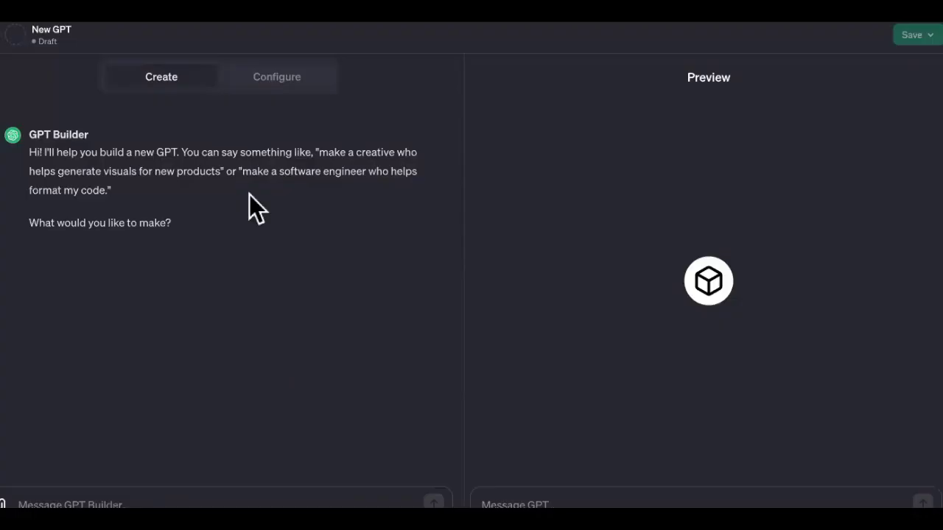
# Examine the new GPT's manual settings, including instructions, knowledge and capabilities, and return to the conversational builder.
pyautogui.click(260, 87)
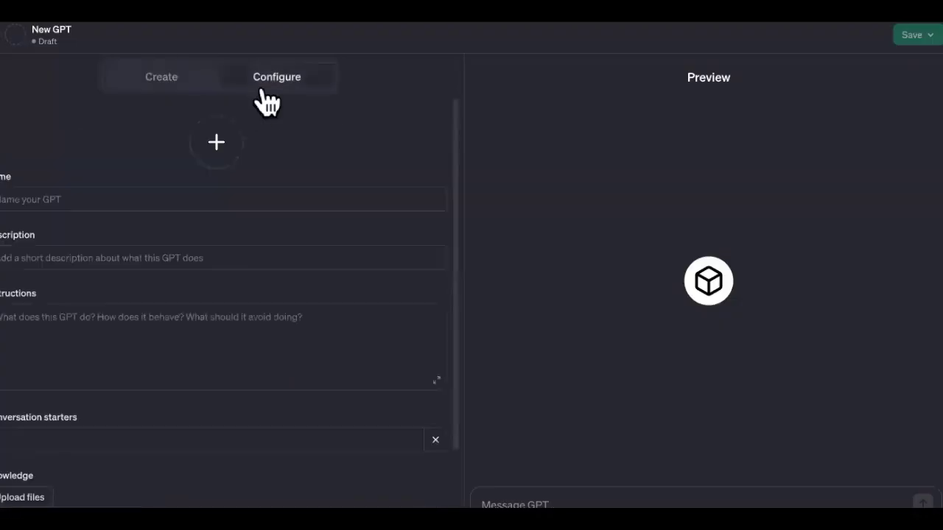
pyautogui.scroll(-2, 221, 250)
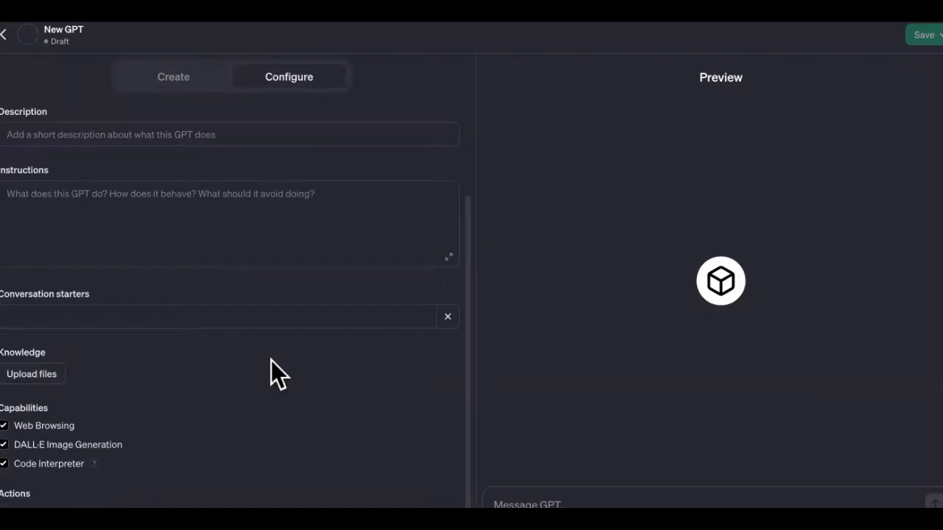
pyautogui.click(186, 85)
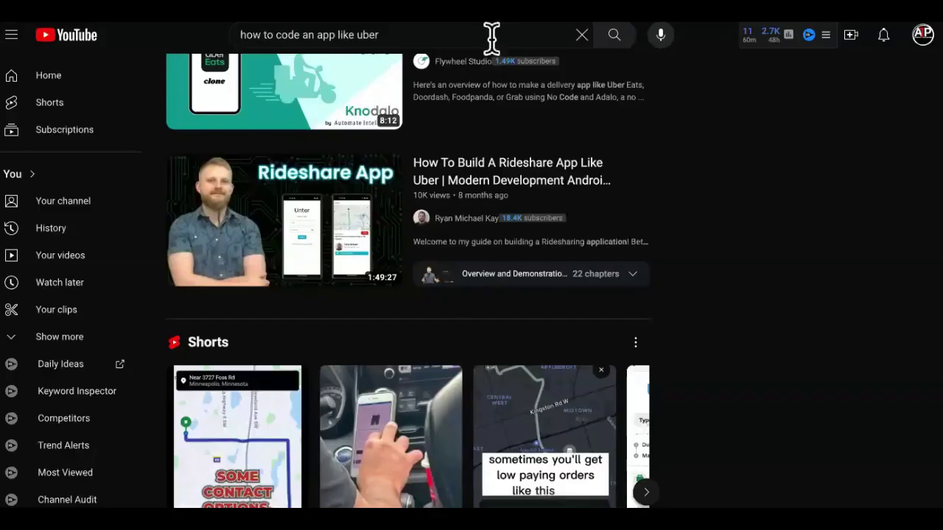
pyautogui.click(486, 37)
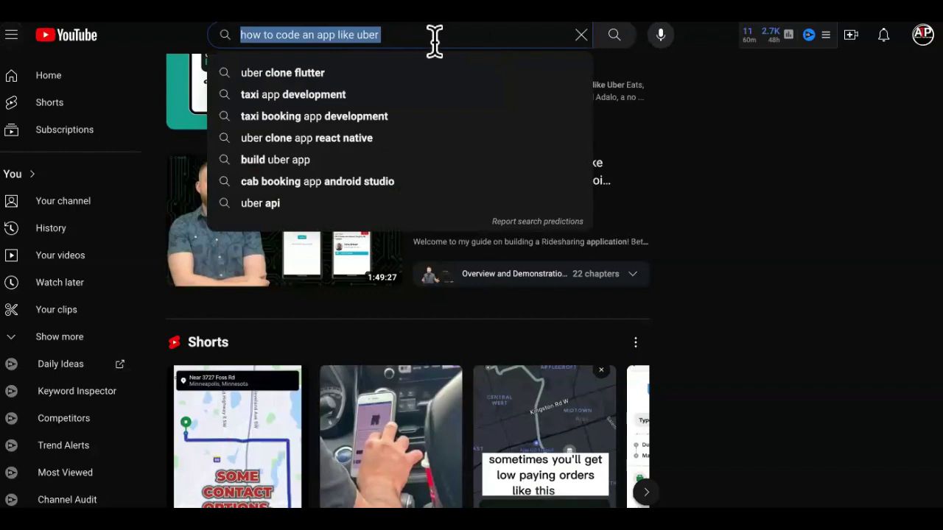
pyautogui.click(819, 220)
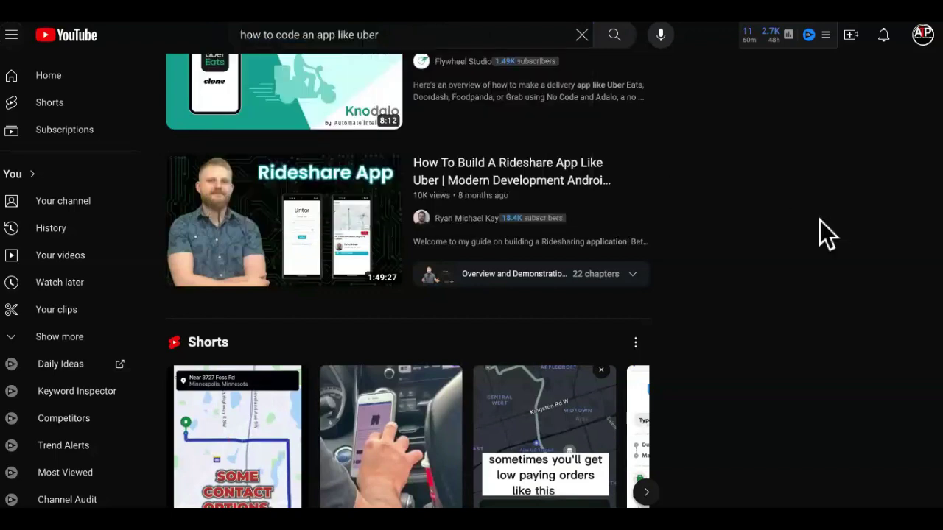
# Copy the link address of the YouTube video "How To Build A Rideshare App Like Uber".
pyautogui.scroll(2, 820, 220)
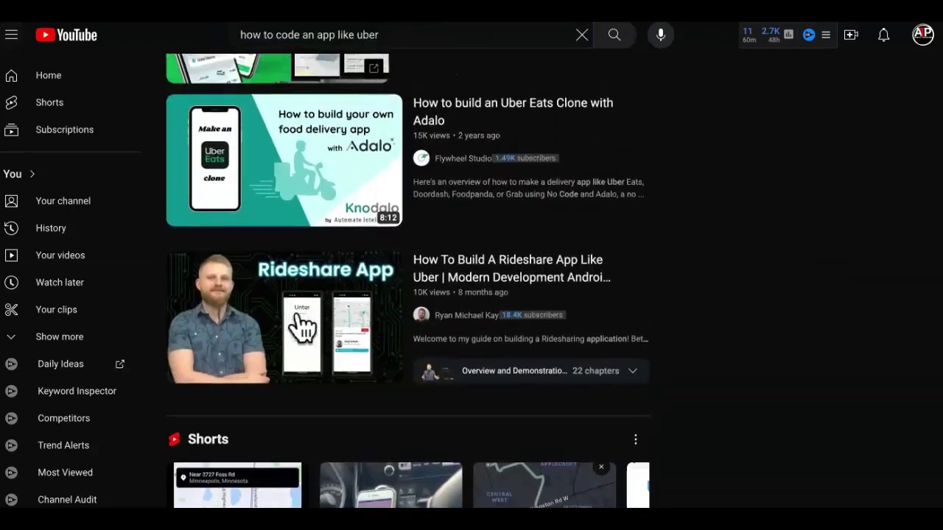
pyautogui.rightClick(299, 310)
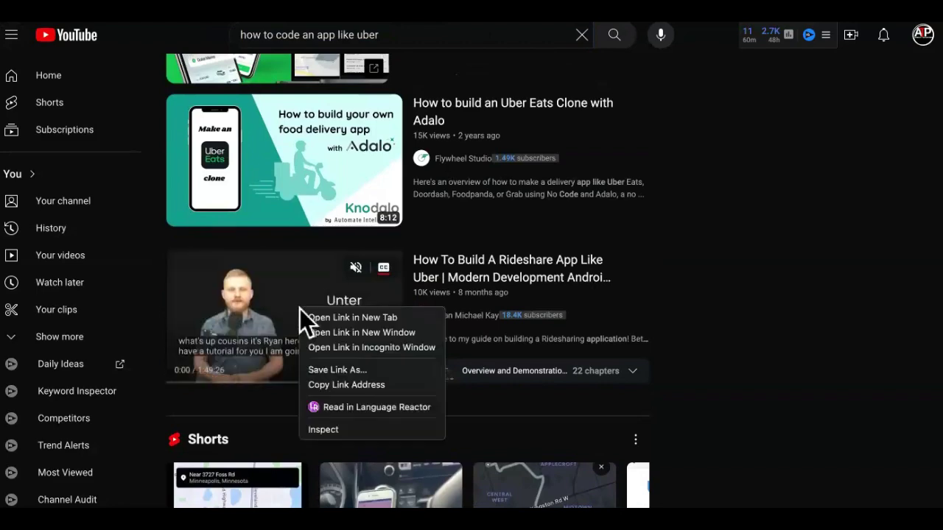
pyautogui.click(351, 383)
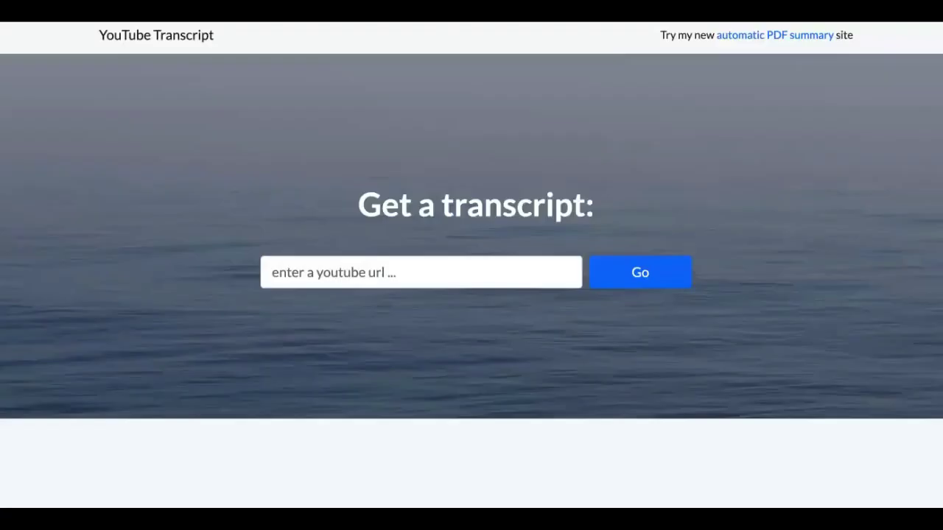
# On the YouTube Transcript site, paste the copied video URL and generate its transcript.
pyautogui.click(387, 269)
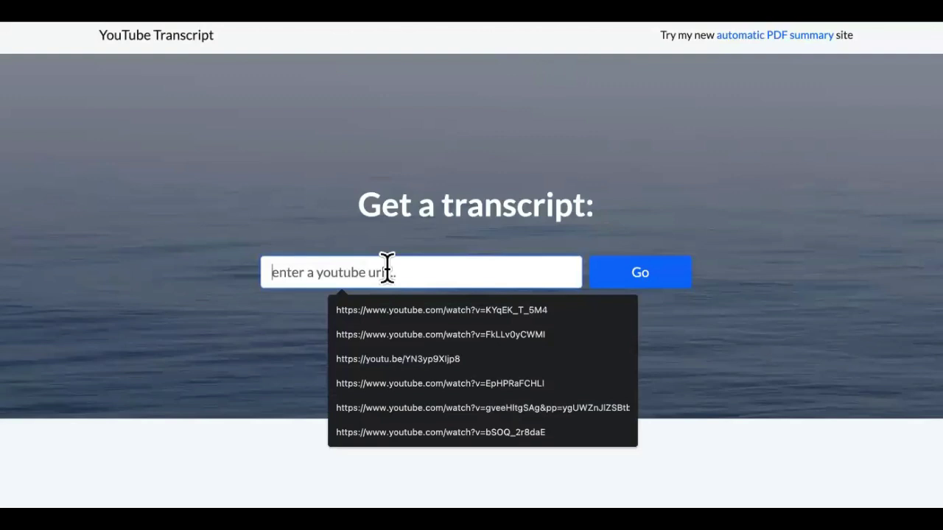
pyautogui.hotkey('ctrl', 'v')
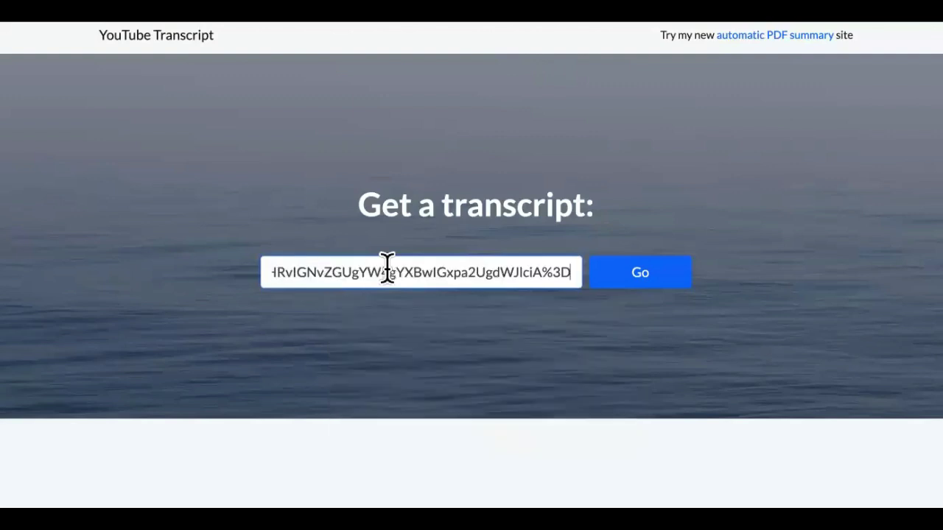
pyautogui.click(653, 267)
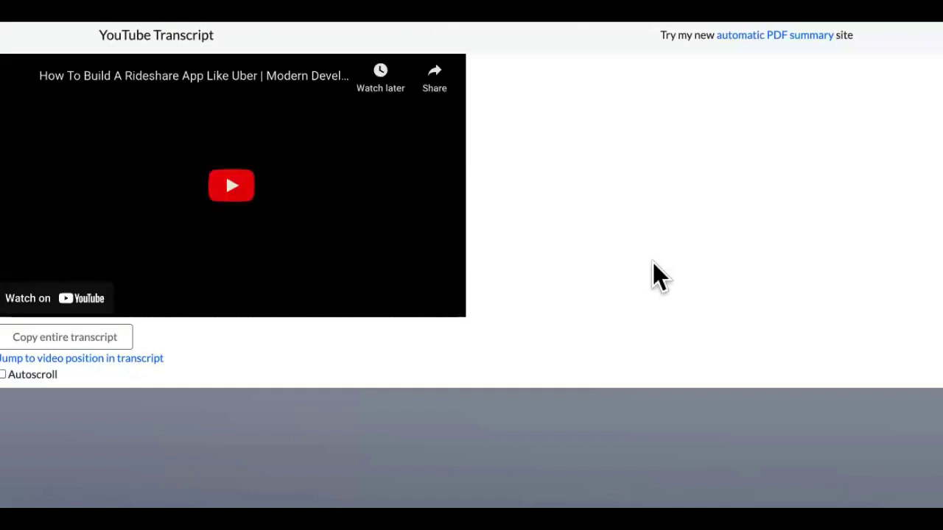
# Skim the rideshare app video's transcript from beginning to end and copy the entire transcript.
pyautogui.click(103, 341)
pyautogui.scroll(-20, 543, 199)
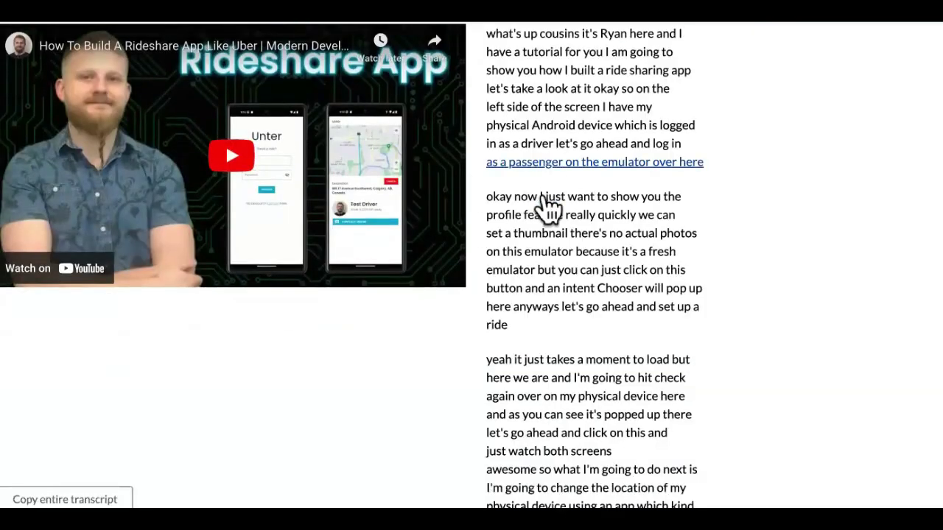
pyautogui.scroll(-20, 549, 208)
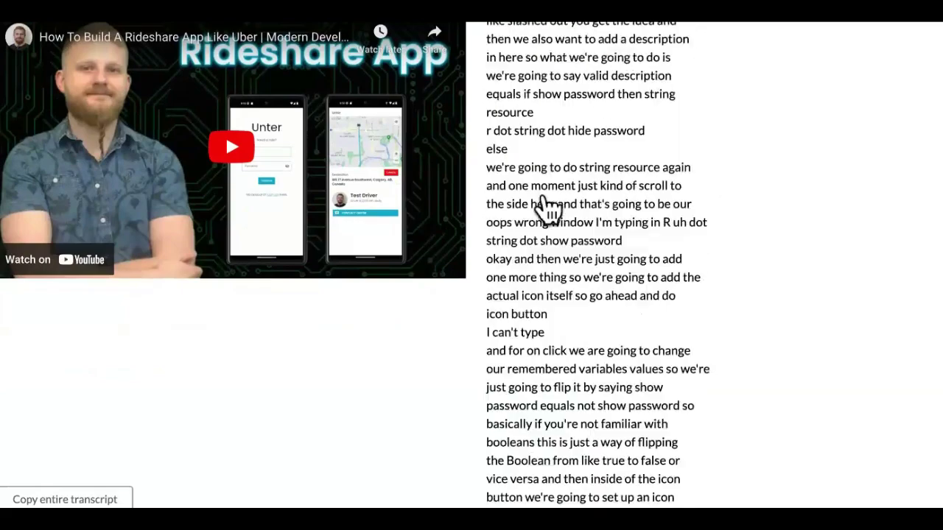
pyautogui.scroll(-20, 549, 208)
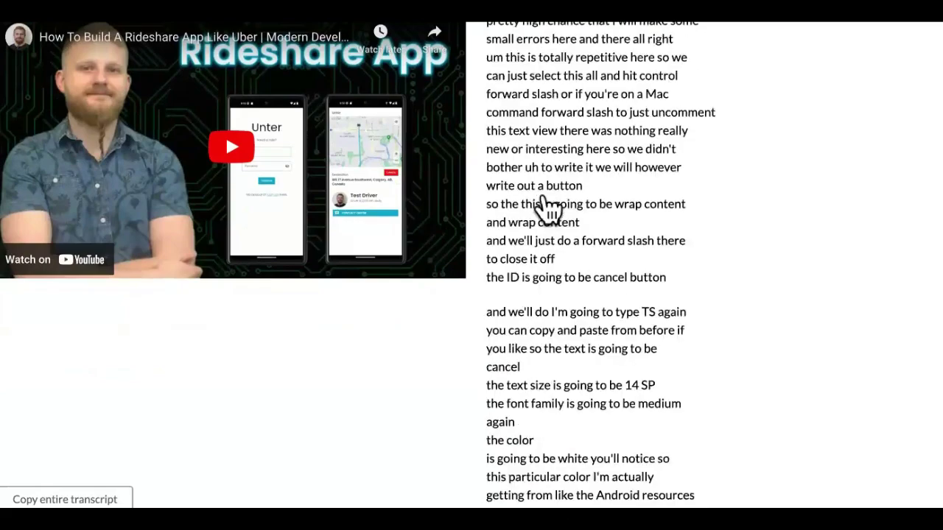
pyautogui.scroll(20, 555, 240)
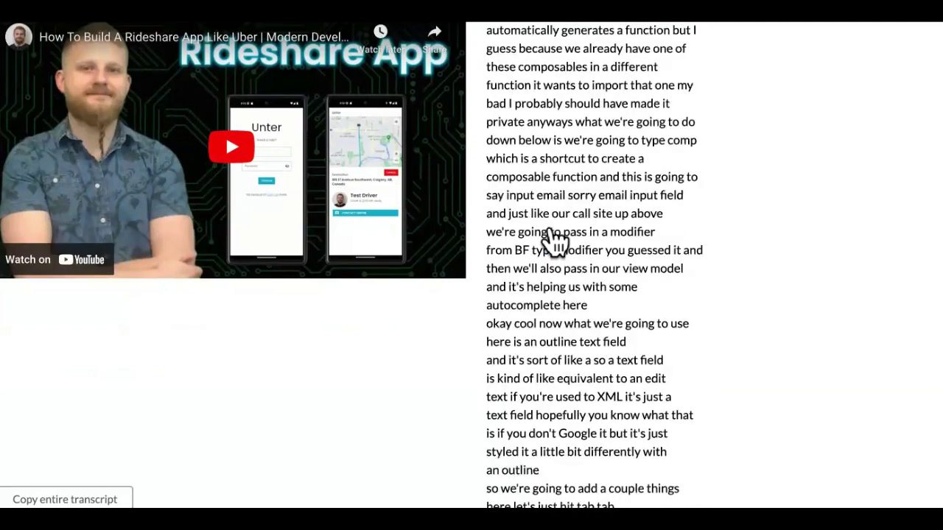
pyautogui.press('End')
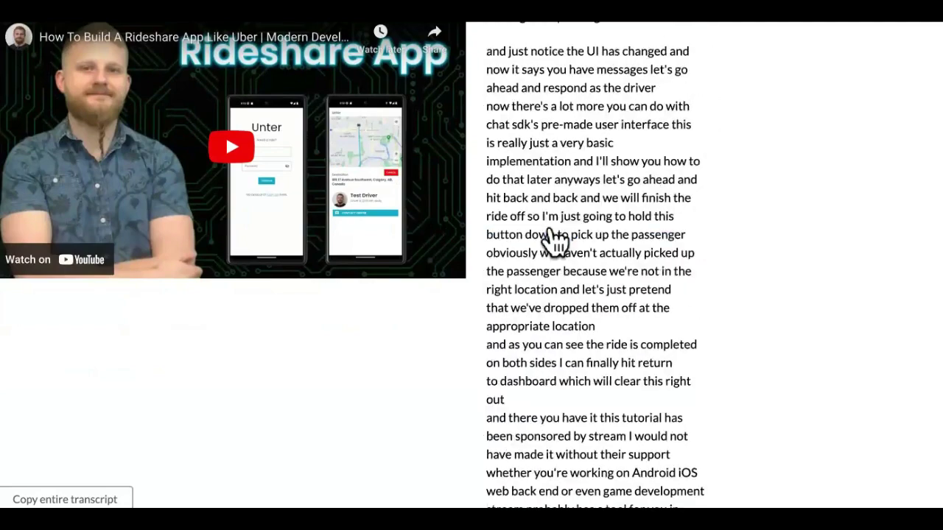
pyautogui.press('Home')
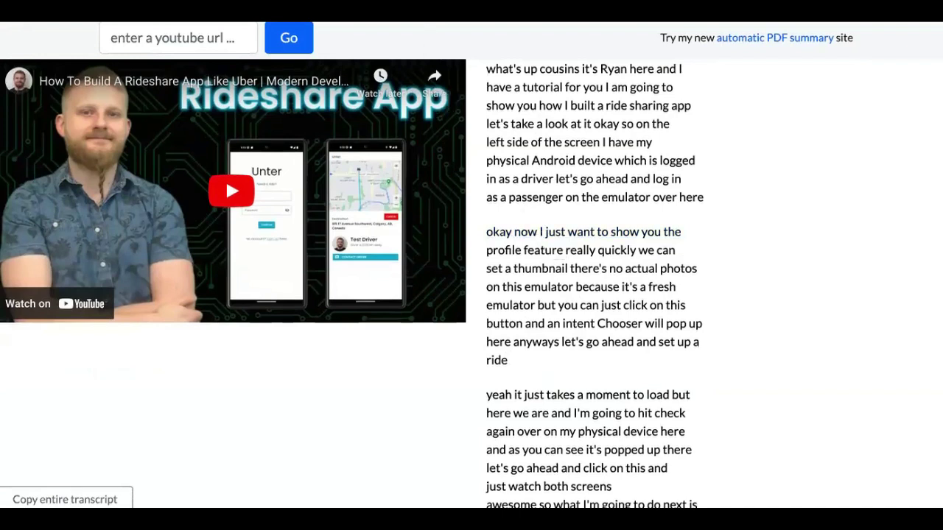
pyautogui.scroll(-1, 392, 29)
pyautogui.click(65, 494)
pyautogui.click(64, 492)
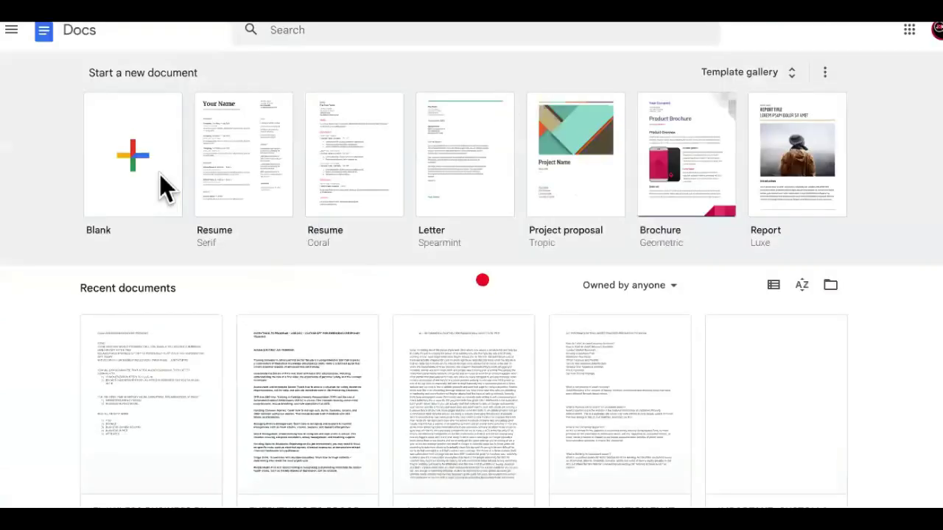
# Create a blank Google Docs document headed "EVERYTHING NEEDED TO KNOW FOR NO CODE SAAS AS WELL AS ADVANCED CODING APPS".
pyautogui.click(159, 174)
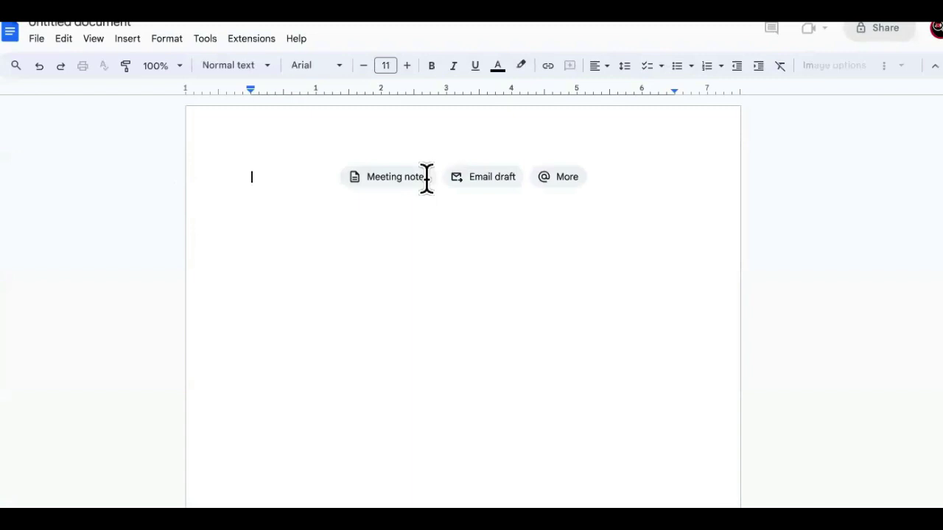
pyautogui.write('EVERYTHING ')
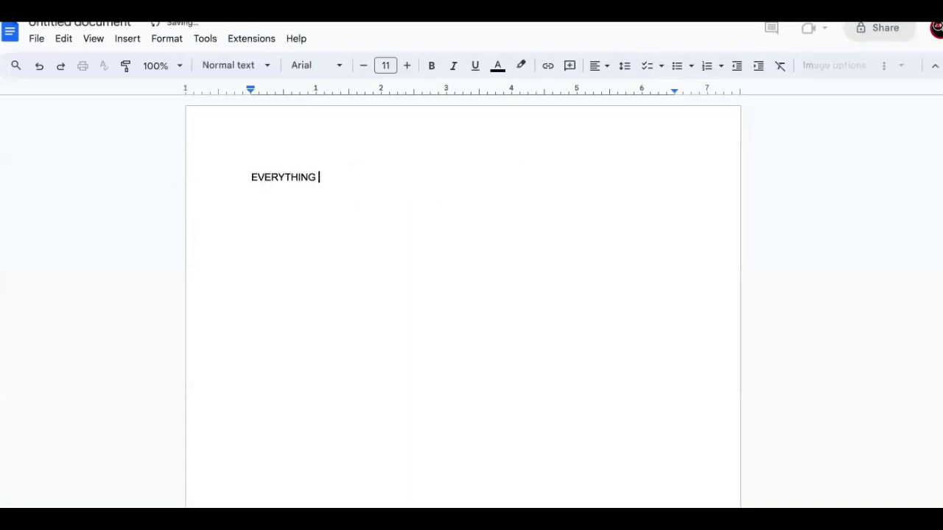
pyautogui.write('NEEDED TO ')
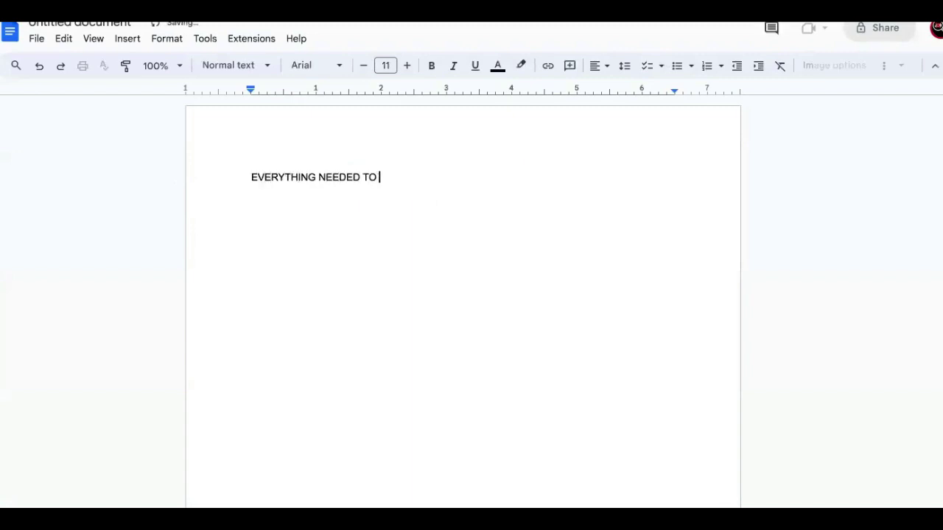
pyautogui.write('KNOW FOR N')
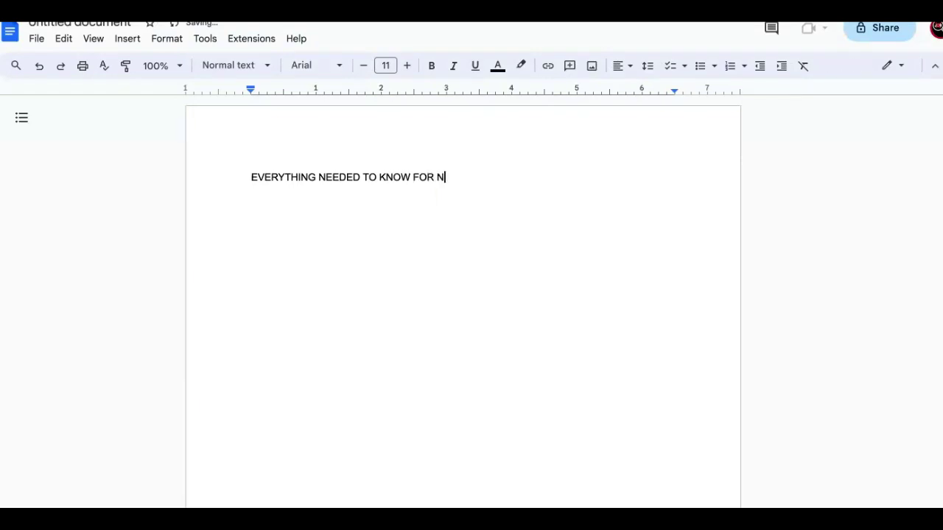
pyautogui.write('O CODE SAAS AS')
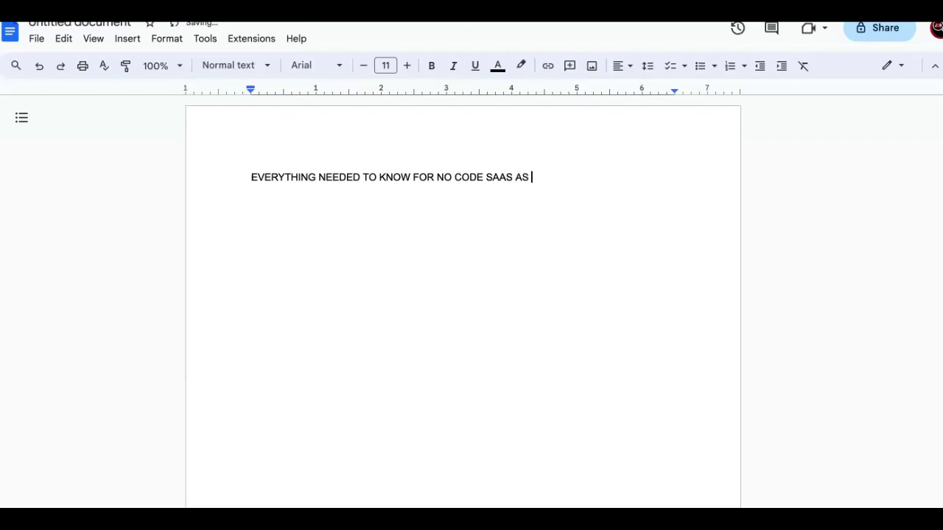
pyautogui.write(' WELL AS ADVANCED COD')
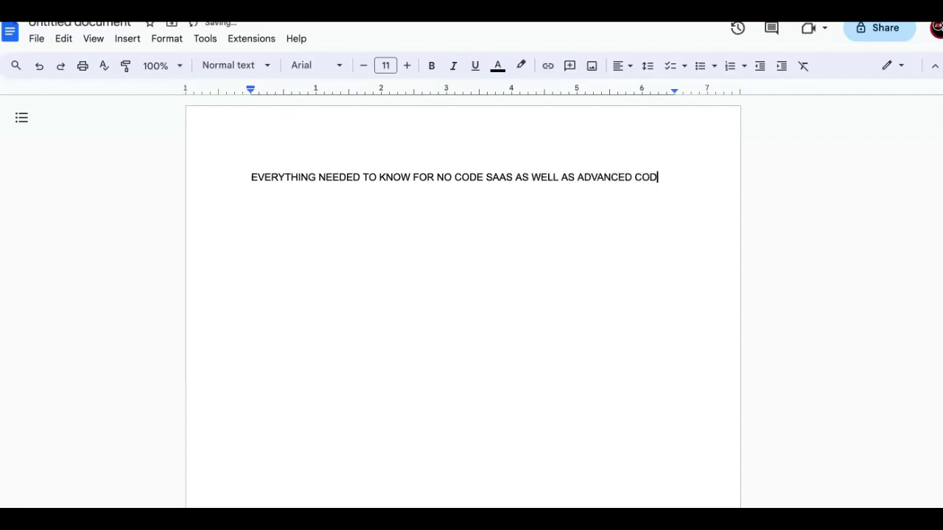
pyautogui.write('ING APPS')
# Leave a blank line below the heading and paste the copied transcript without formatting.
pyautogui.press('Return')
pyautogui.press('Return')
pyautogui.rightClick(338, 234)
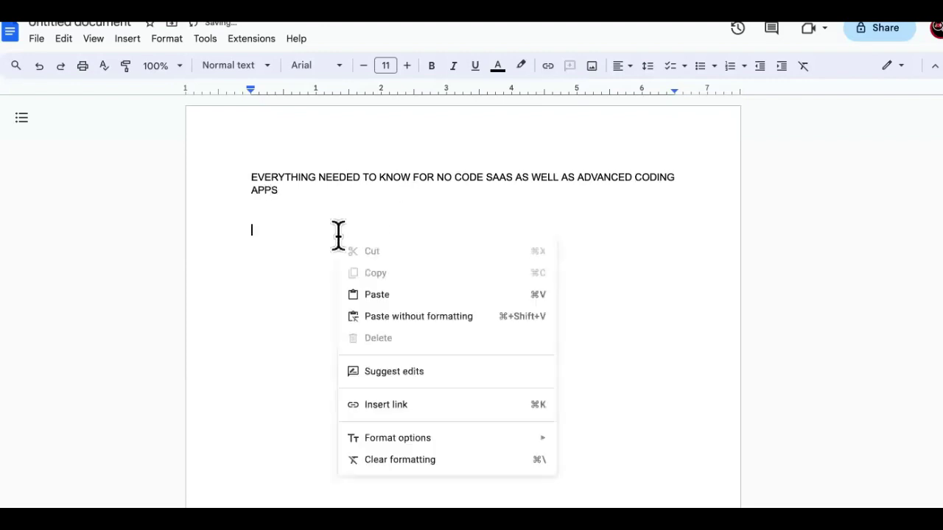
pyautogui.click(406, 318)
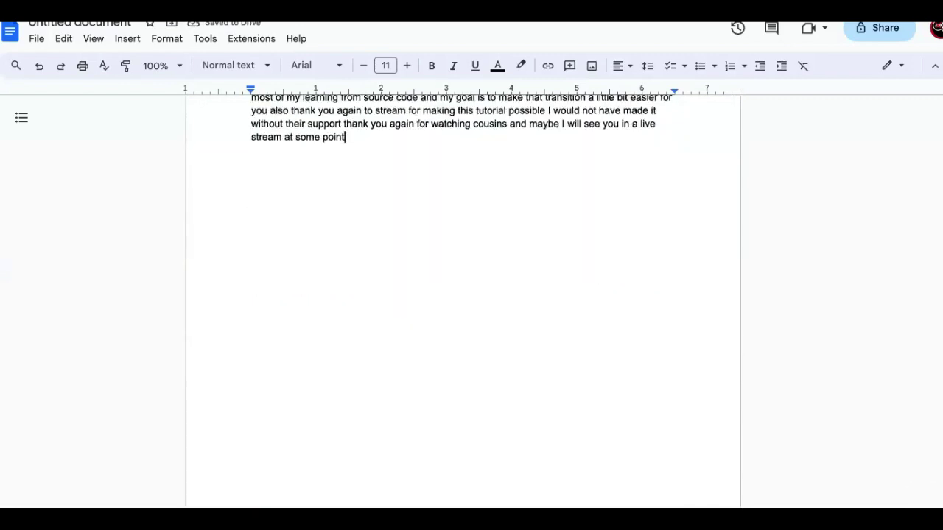
# Add two line breaks after the end of the pasted rideshare transcript.
pyautogui.doubleClick(405, 154)
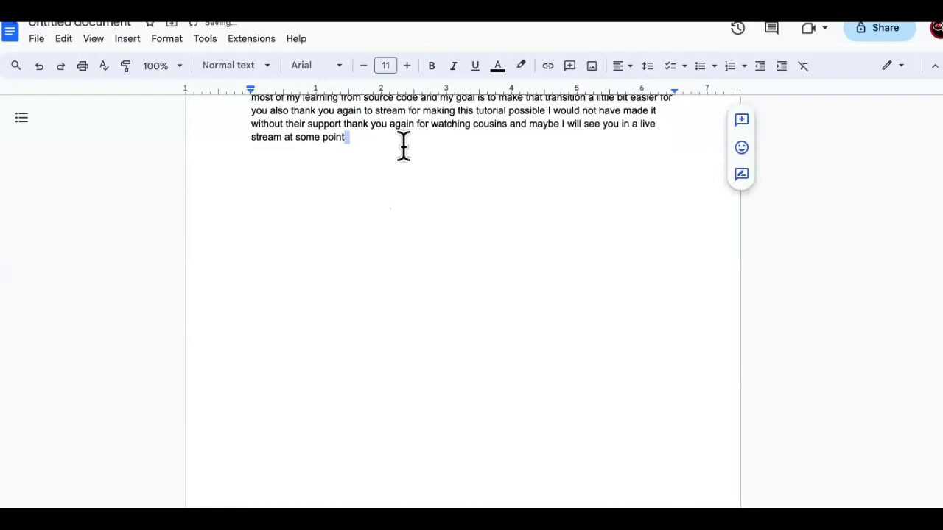
pyautogui.press('Return')
pyautogui.press('Return')
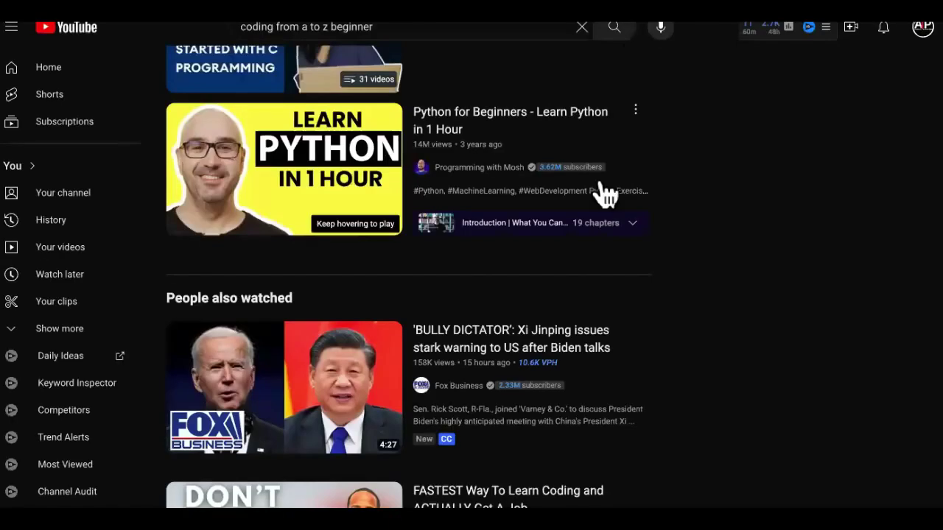
# On YouTube, look through the beginner coding and "how to code an app like uber" results for further app-building tutorials.
pyautogui.scroll(1, 606, 193)
pyautogui.scroll(2, 606, 193)
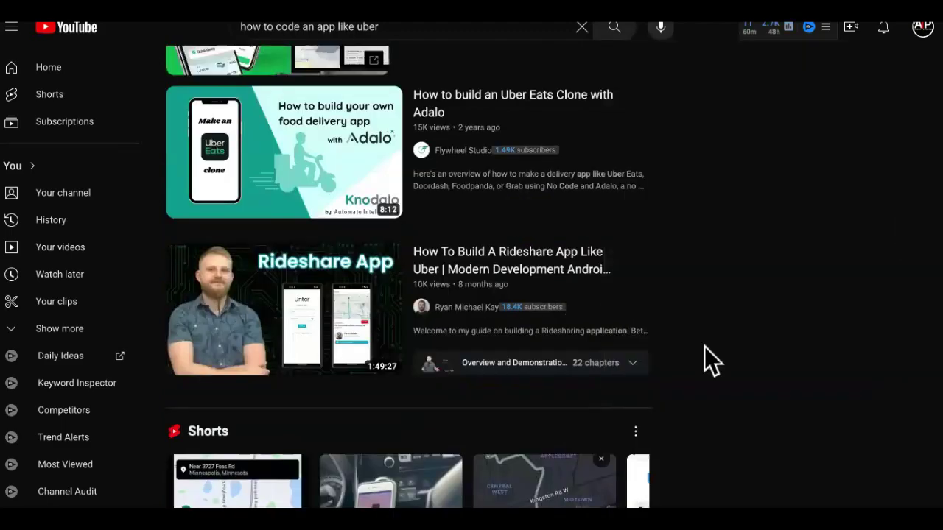
pyautogui.scroll(5, 704, 347)
pyautogui.scroll(-1, 704, 347)
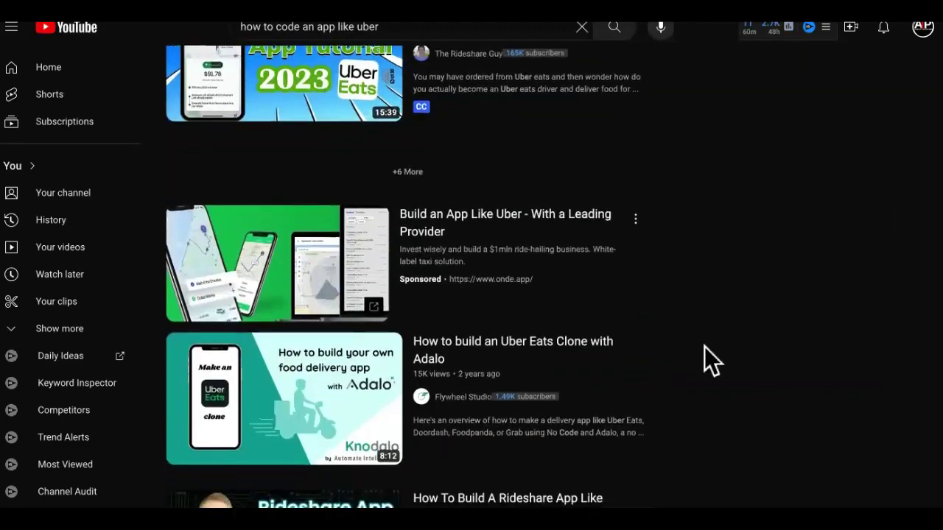
pyautogui.scroll(-10, 704, 347)
pyautogui.scroll(-2, 705, 347)
pyautogui.scroll(5, 704, 347)
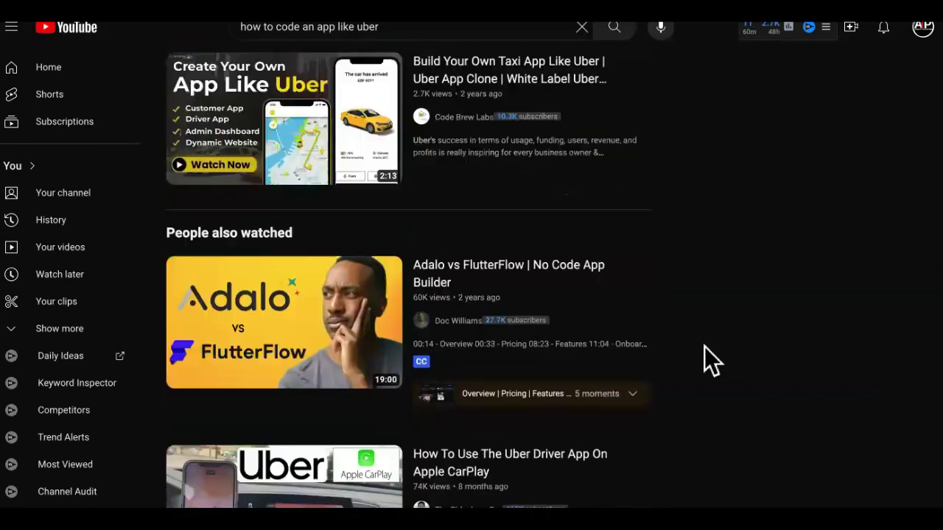
pyautogui.scroll(4, 705, 347)
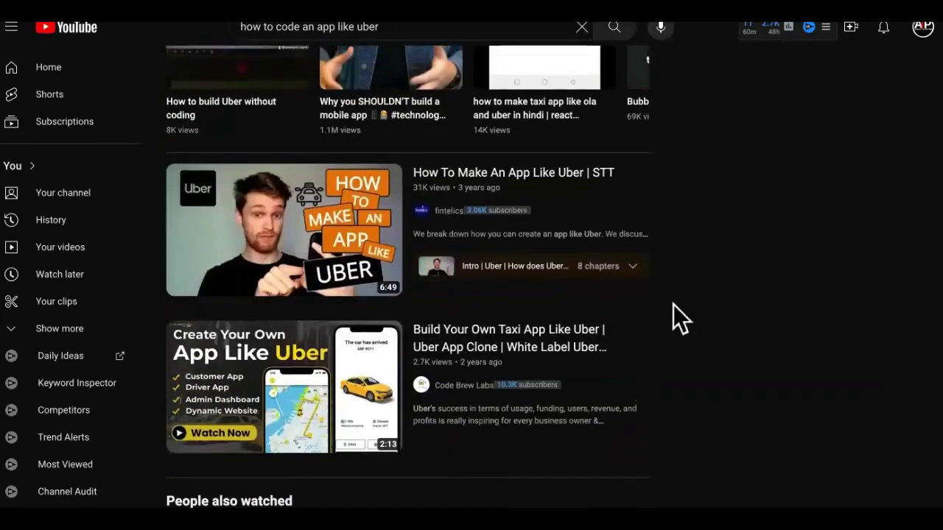
pyautogui.scroll(3, 673, 309)
pyautogui.scroll(-9, 673, 310)
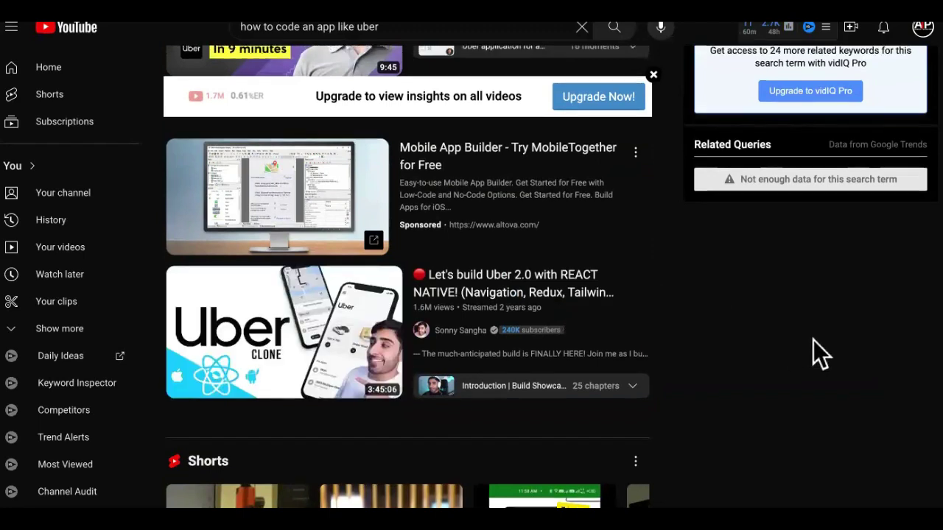
pyautogui.scroll(2, 813, 340)
pyautogui.scroll(-1, 537, 360)
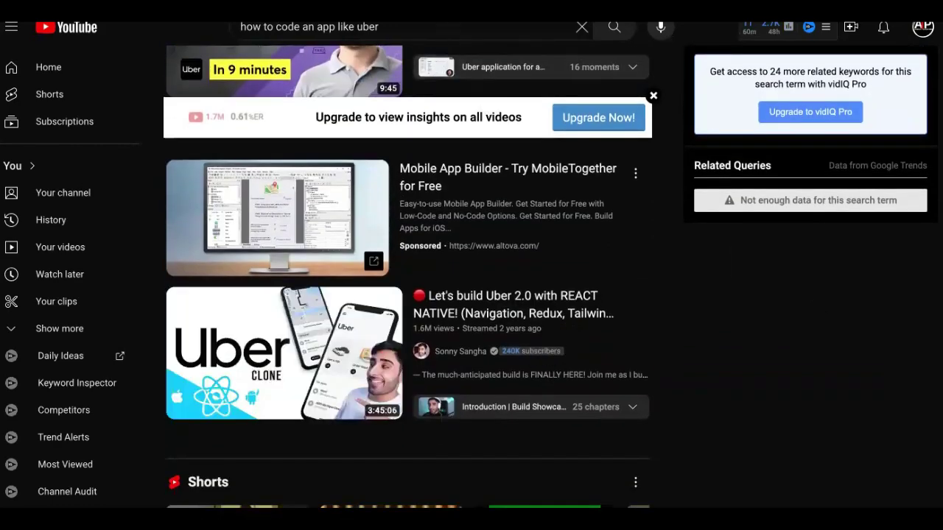
# Search YouTube for "how to code an app like instagram".
pyautogui.click(379, 27)
pyautogui.press('BackSpace')
pyautogui.press('BackSpace')
pyautogui.press('BackSpace')
pyautogui.press('BackSpace')
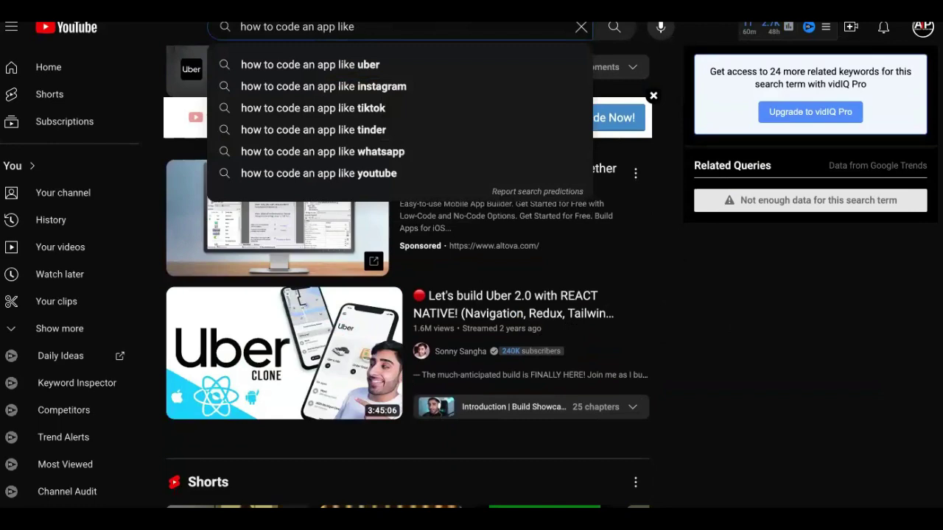
pyautogui.click(422, 86)
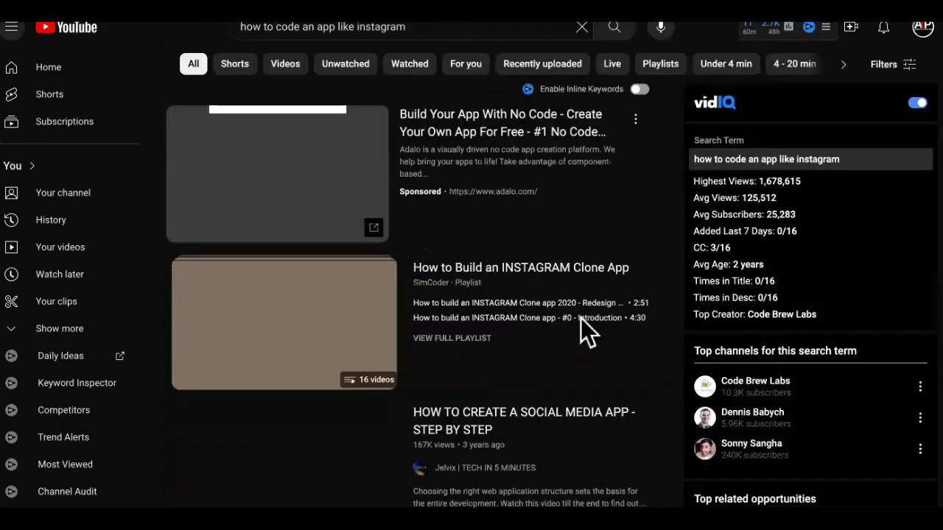
# Find freeCodeCamp's "Flutter & Firebase Course - Build a Full Stack Instagram Clone" among the results and copy its link address.
pyautogui.scroll(-2, 582, 332)
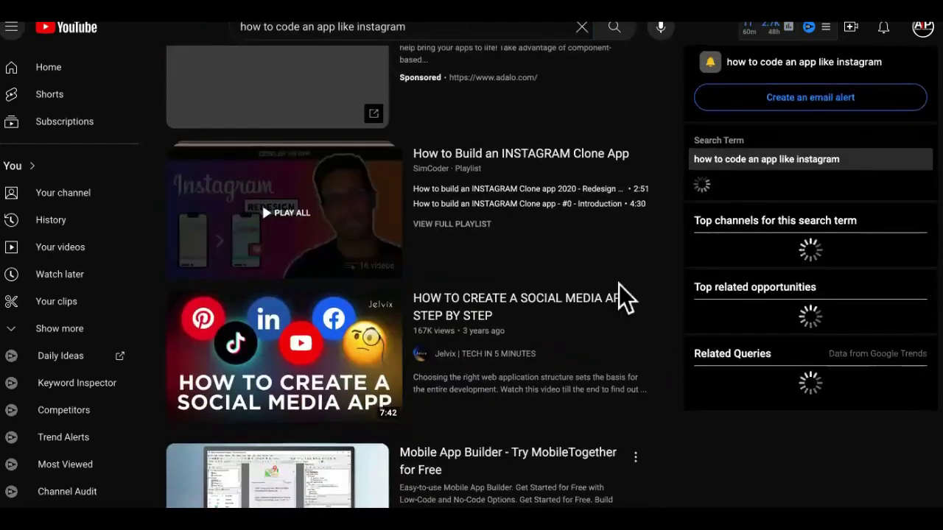
pyautogui.scroll(-5, 638, 353)
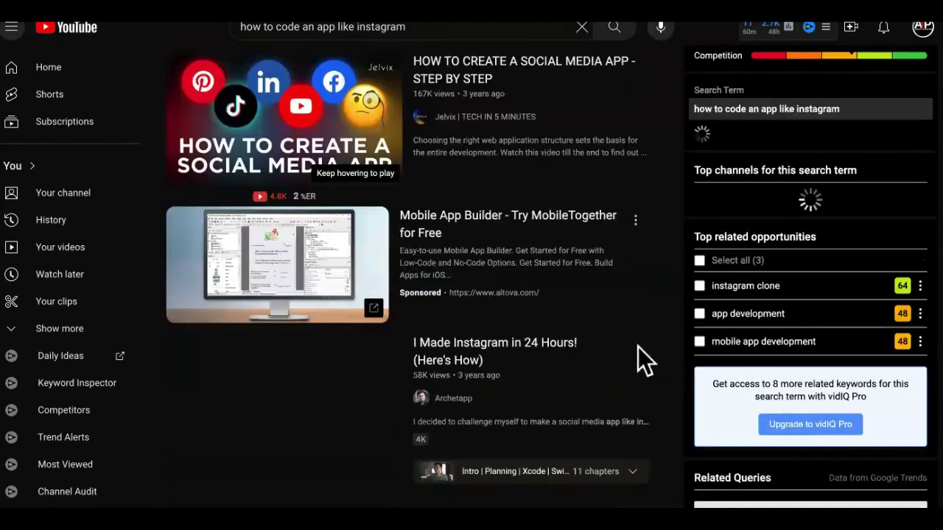
pyautogui.scroll(-2, 638, 361)
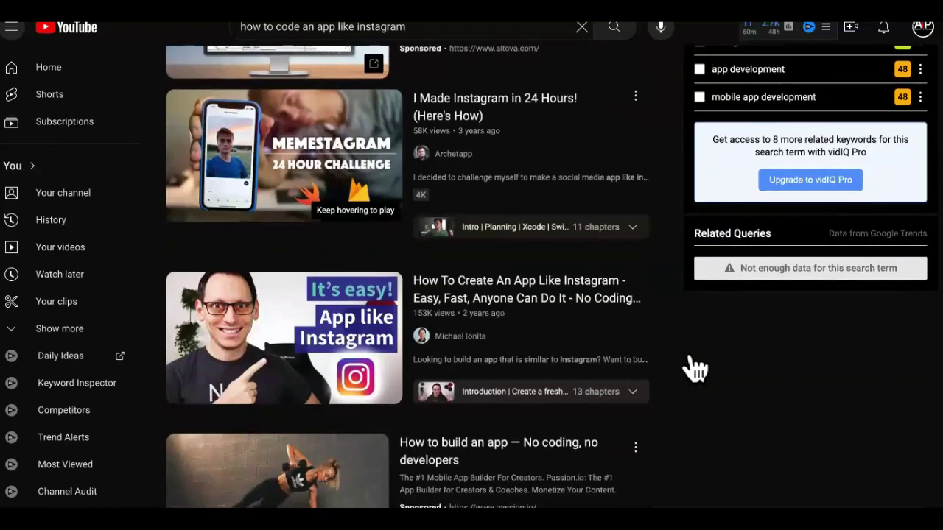
pyautogui.scroll(-1, 719, 389)
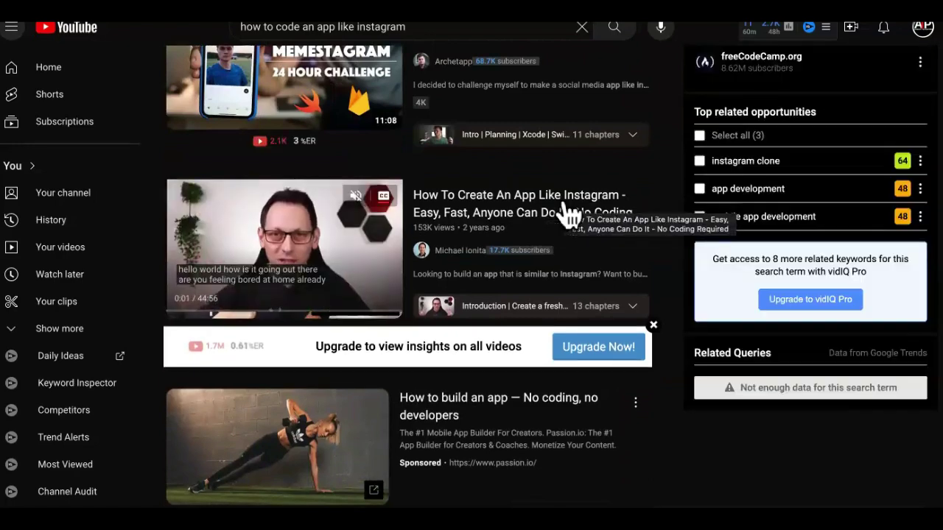
pyautogui.scroll(-5, 567, 215)
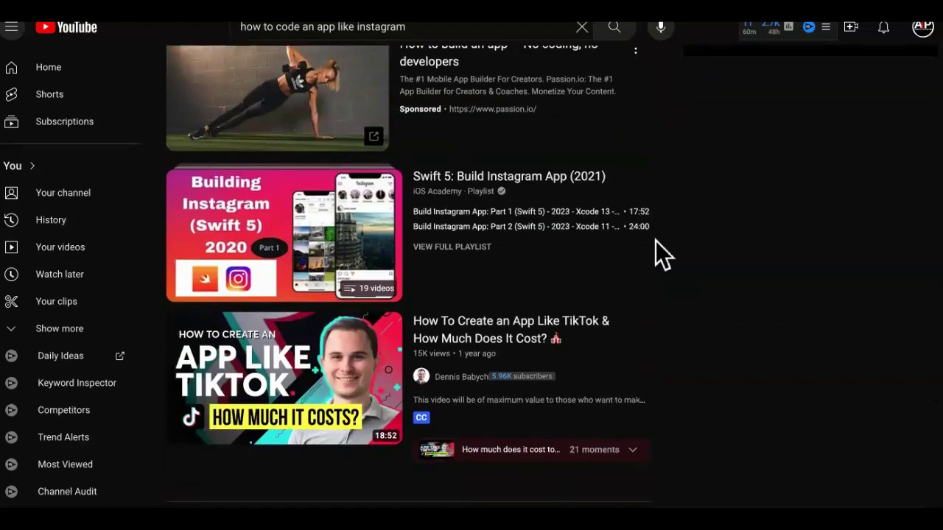
pyautogui.scroll(-9, 656, 241)
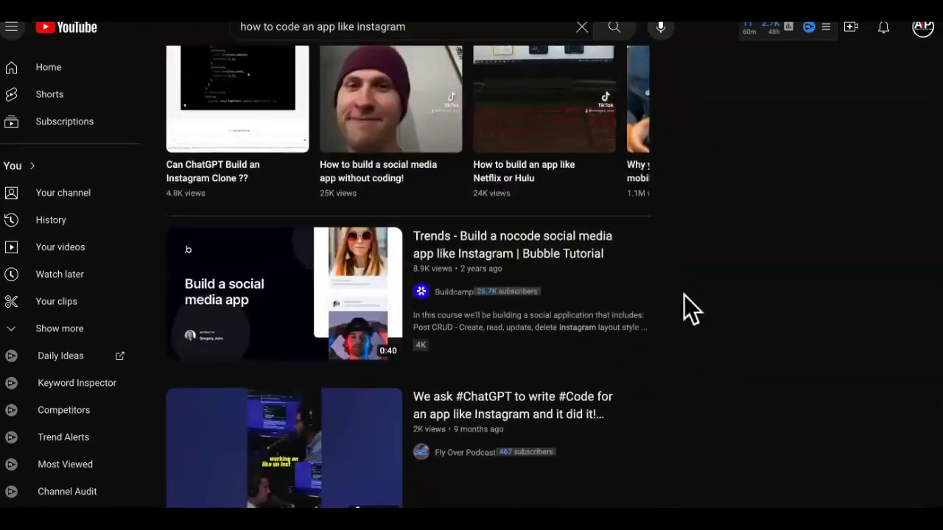
pyautogui.scroll(-7, 684, 294)
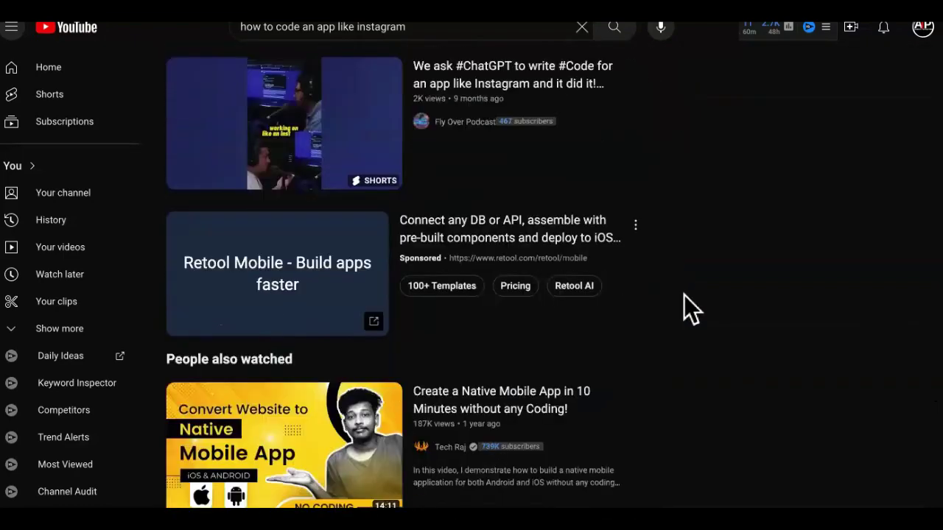
pyautogui.scroll(-6, 684, 294)
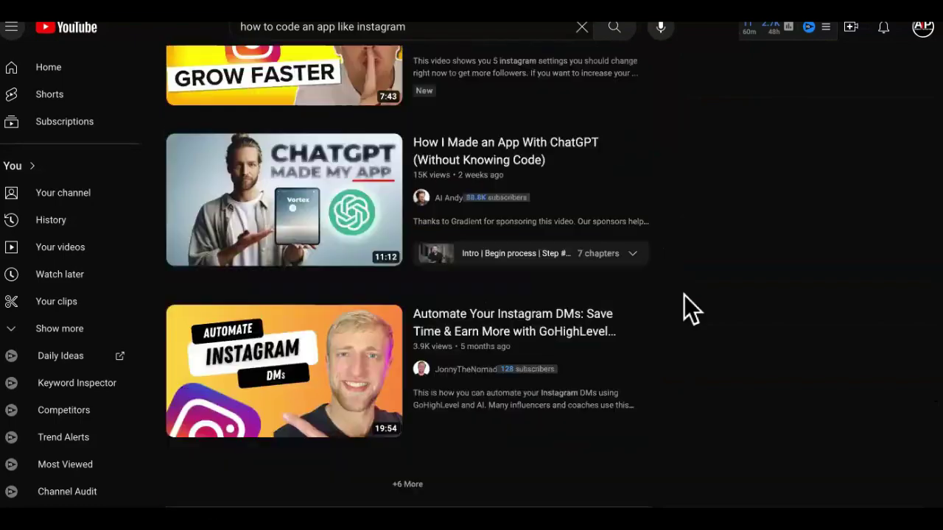
pyautogui.scroll(-6, 684, 294)
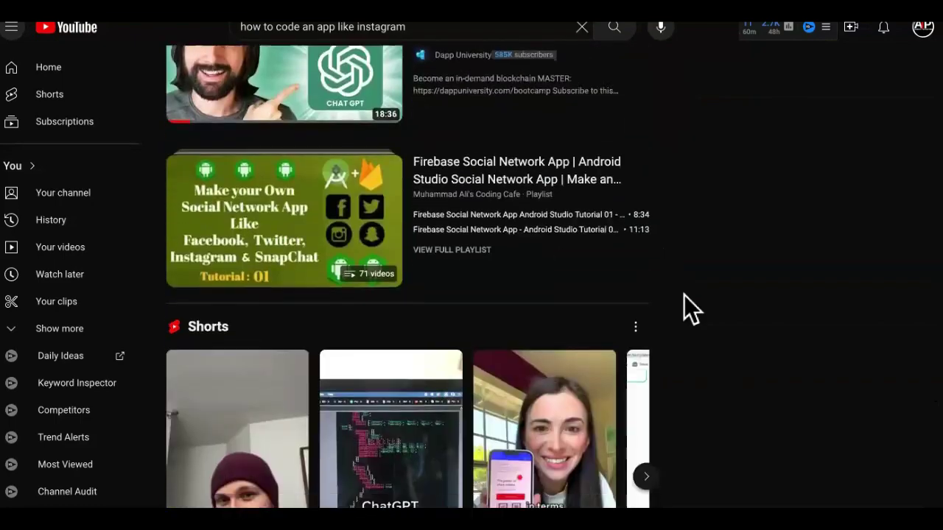
pyautogui.scroll(-9, 684, 295)
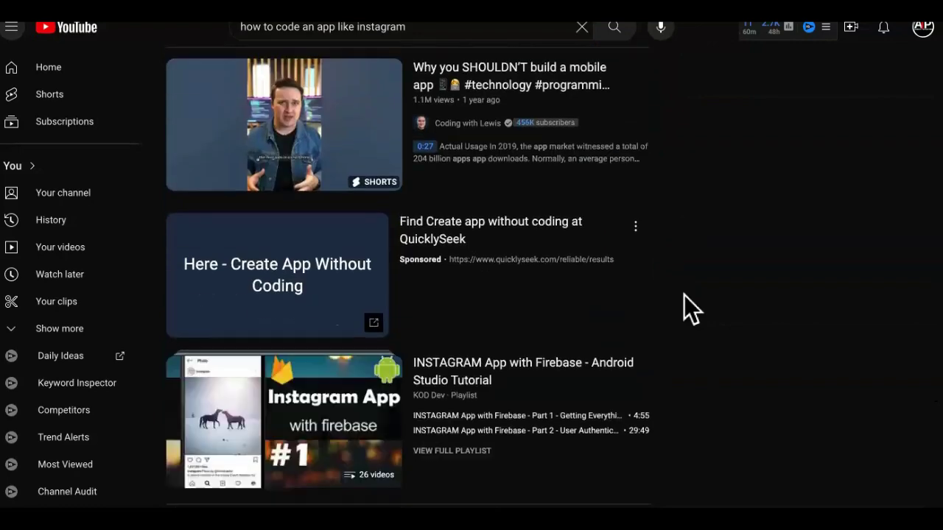
pyautogui.scroll(-7, 684, 295)
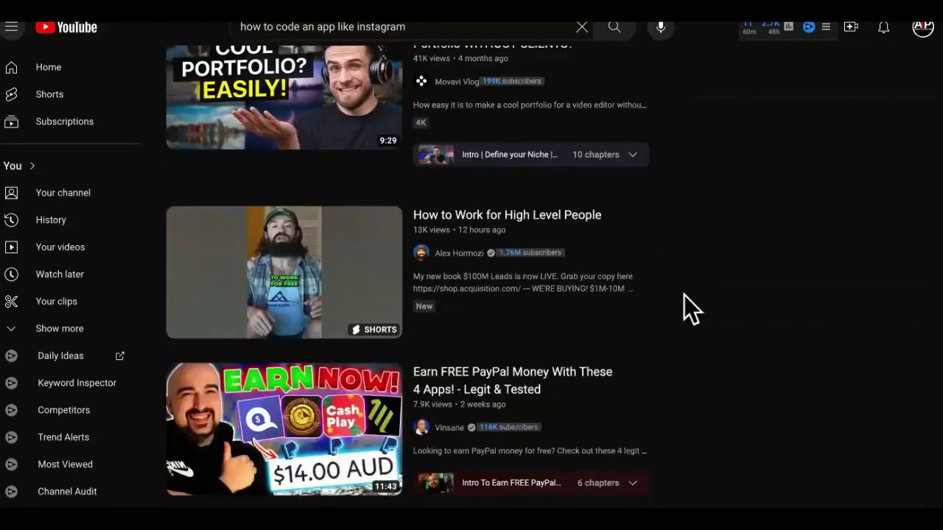
pyautogui.scroll(-8, 684, 294)
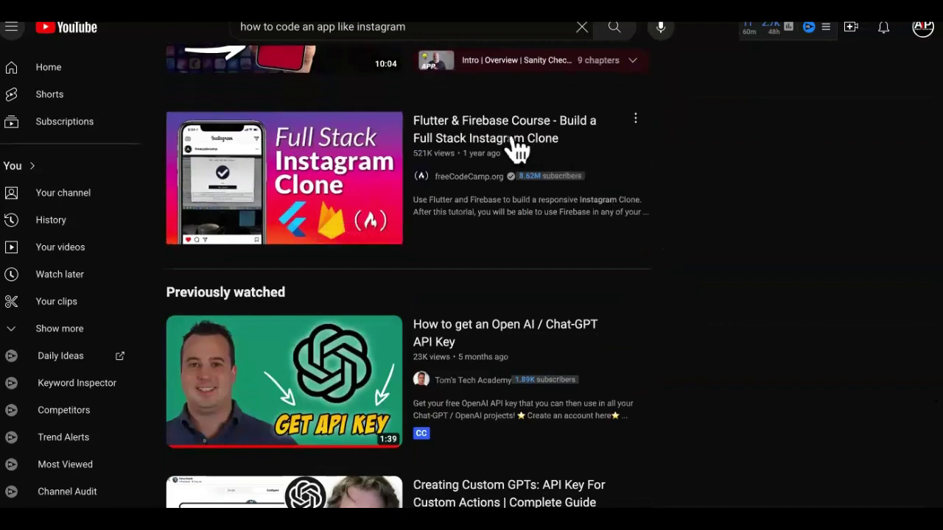
pyautogui.moveTo(542, 145)
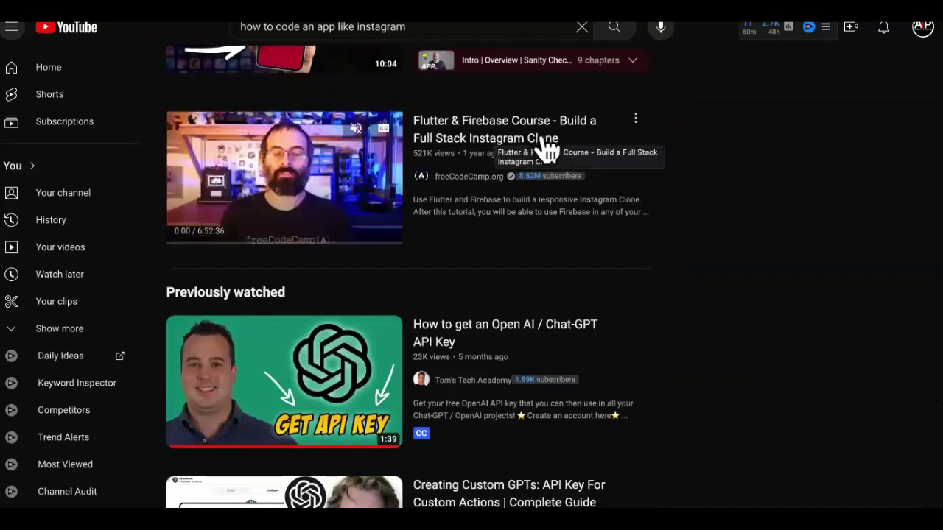
pyautogui.rightClick(247, 161)
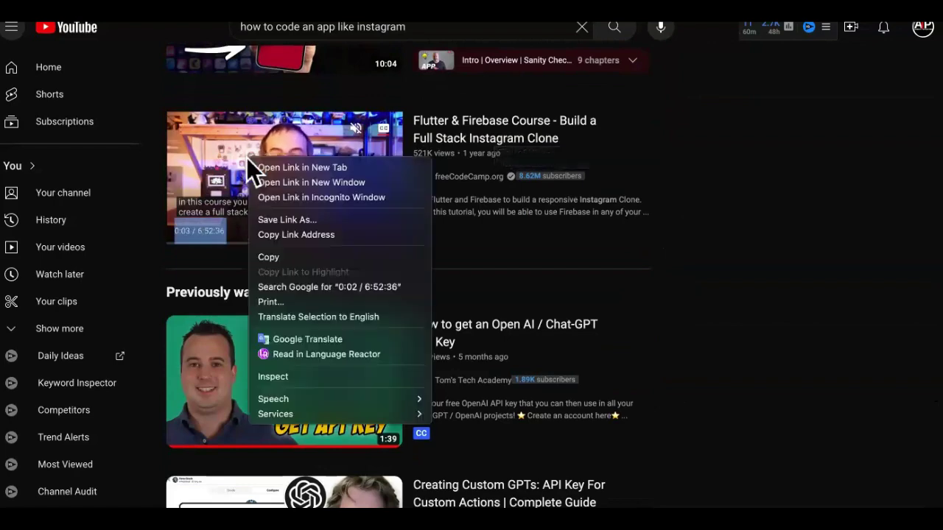
pyautogui.click(303, 236)
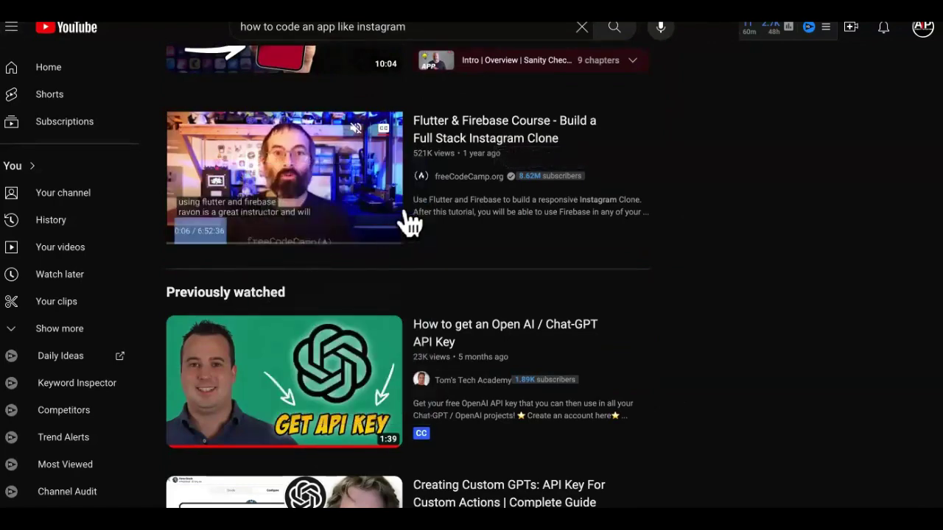
# On the YouTube Transcript site, paste the copied Instagram clone course URL and generate its transcript.
pyautogui.click(789, 27)
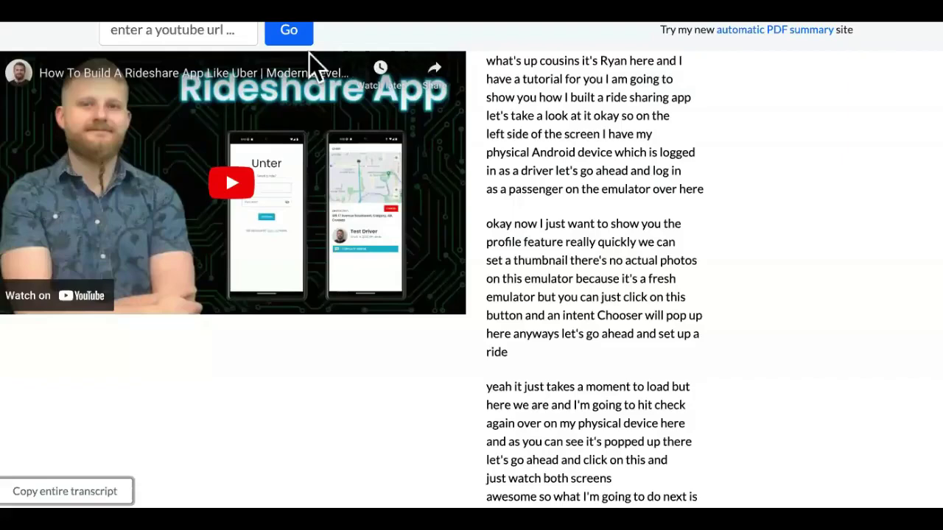
pyautogui.click(214, 31)
pyautogui.hotkey('ctrl', 'v')
pyautogui.click(298, 43)
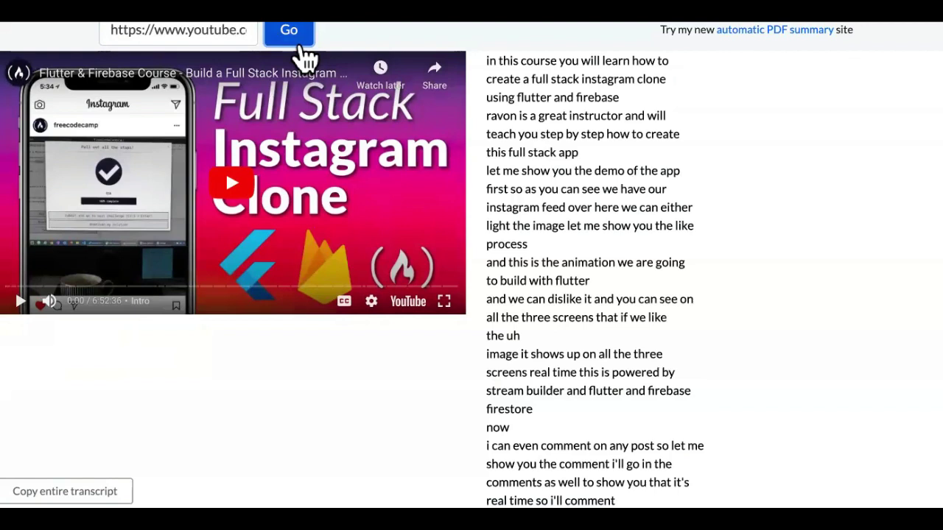
# Copy the entire Instagram clone transcript and try to paste it into the Google Docs document below the rideshare transcript.
pyautogui.click(64, 491)
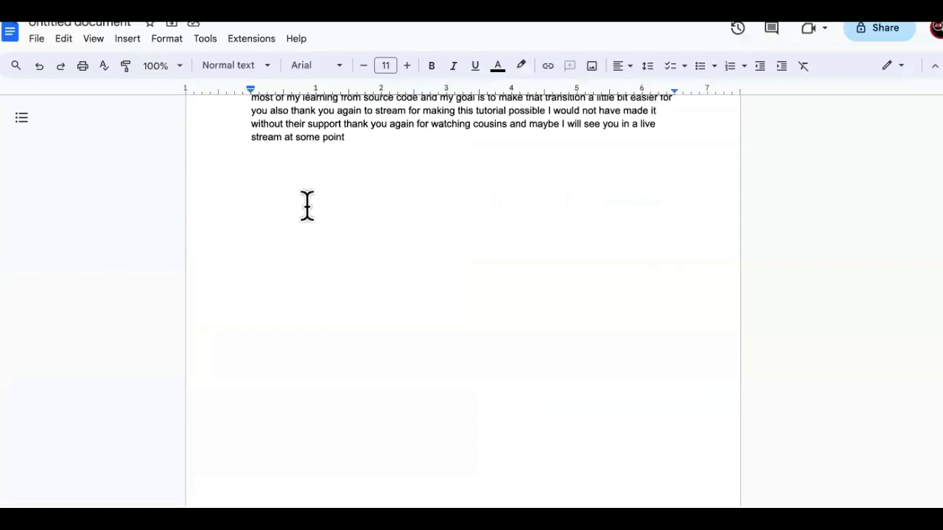
pyautogui.rightClick(306, 204)
pyautogui.click(375, 281)
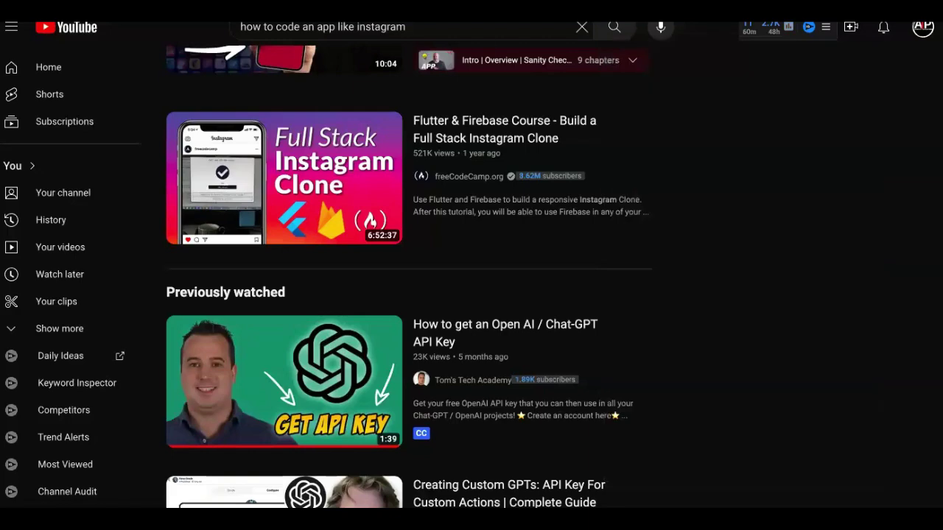
# Return to YouTube and change the search to "how to code an app like tiktok".
pyautogui.click(477, 29)
pyautogui.press('BackSpace')
pyautogui.press('BackSpace')
pyautogui.press('BackSpace')
pyautogui.press('BackSpace')
pyautogui.press('BackSpace')
pyautogui.press('BackSpace')
pyautogui.press('BackSpace')
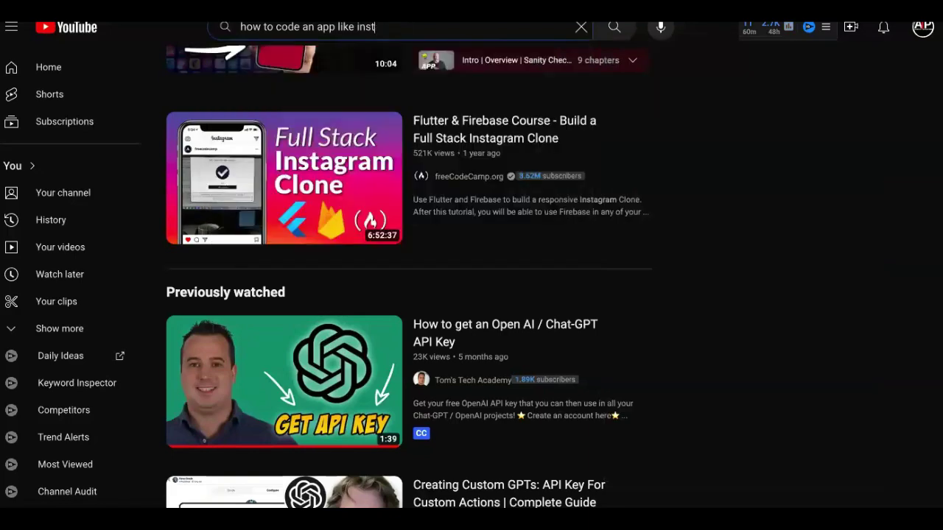
pyautogui.press('BackSpace')
pyautogui.press('BackSpace')
pyautogui.click(457, 108)
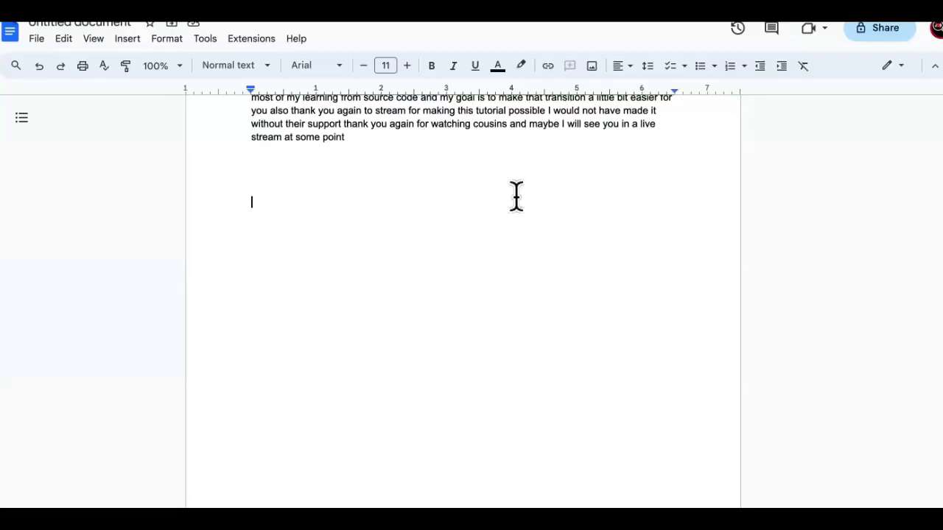
# In the Google Docs document, paste the copied Instagram clone transcript on the empty line below the rideshare text.
pyautogui.hotkey('ctrl', 'v')
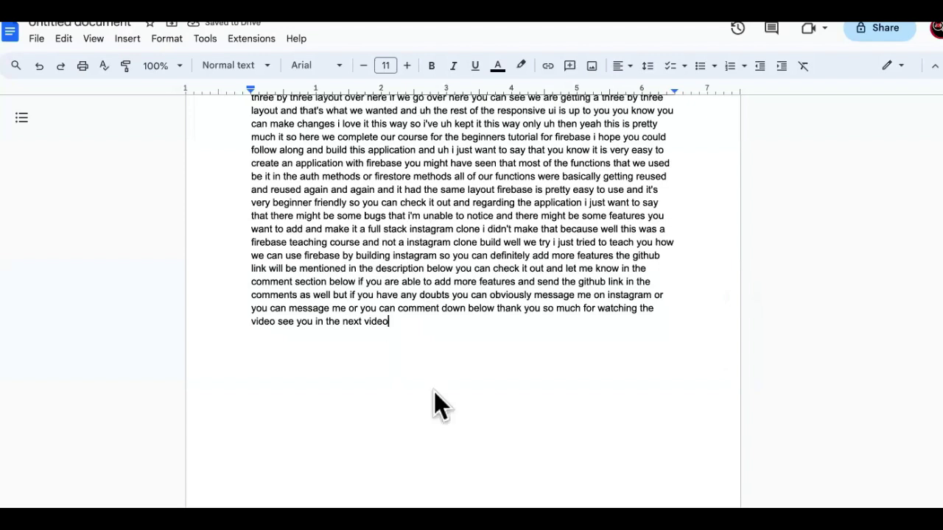
# Switch to YouTube and look through the "how to code an app like tiktok" results for a suitable coding tutorial.
pyautogui.click(579, 122)
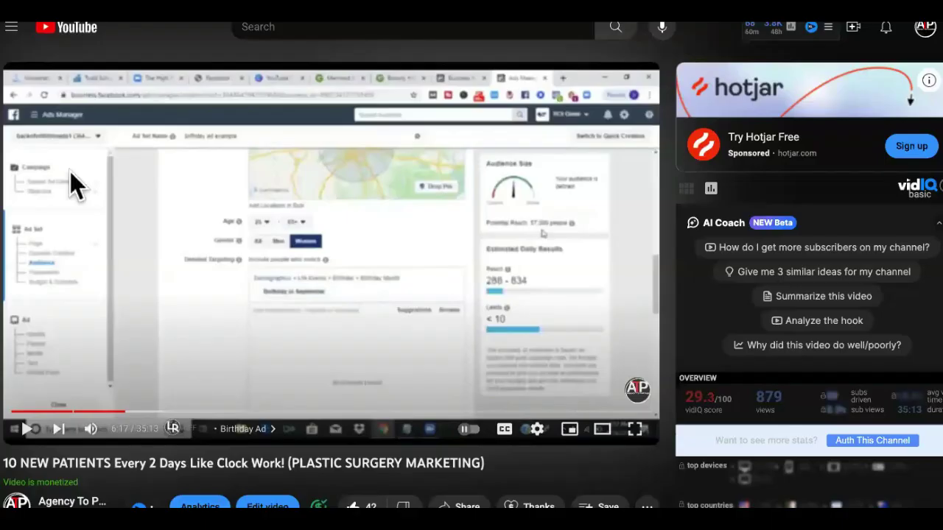
pyautogui.scroll(-2, 70, 171)
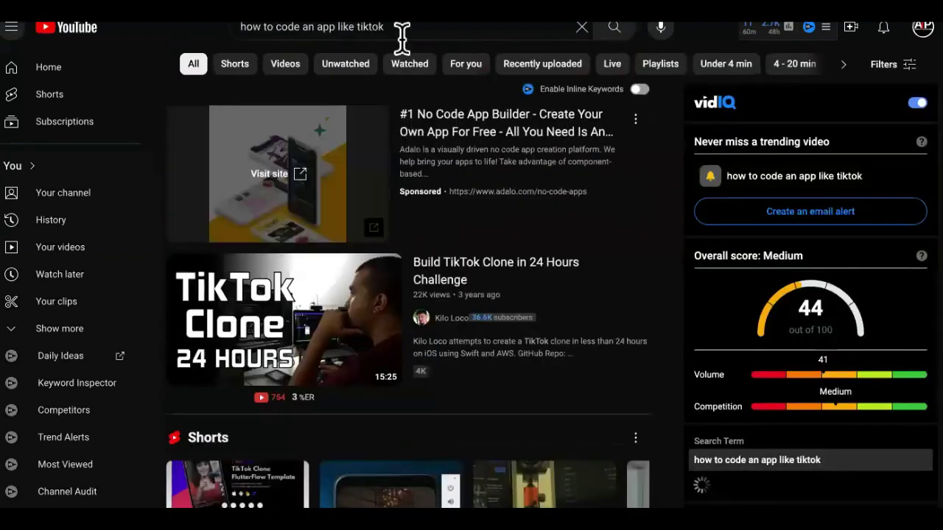
pyautogui.scroll(-2, 473, 189)
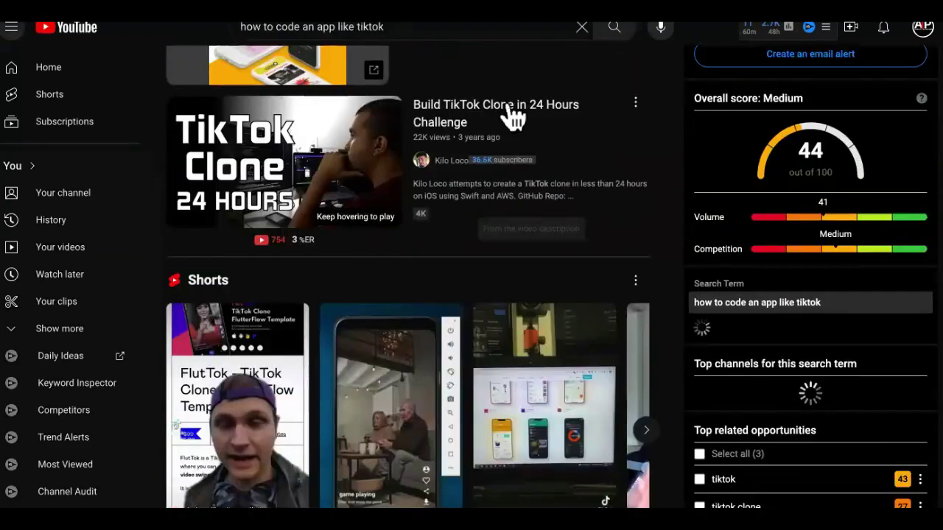
pyautogui.scroll(-4, 538, 177)
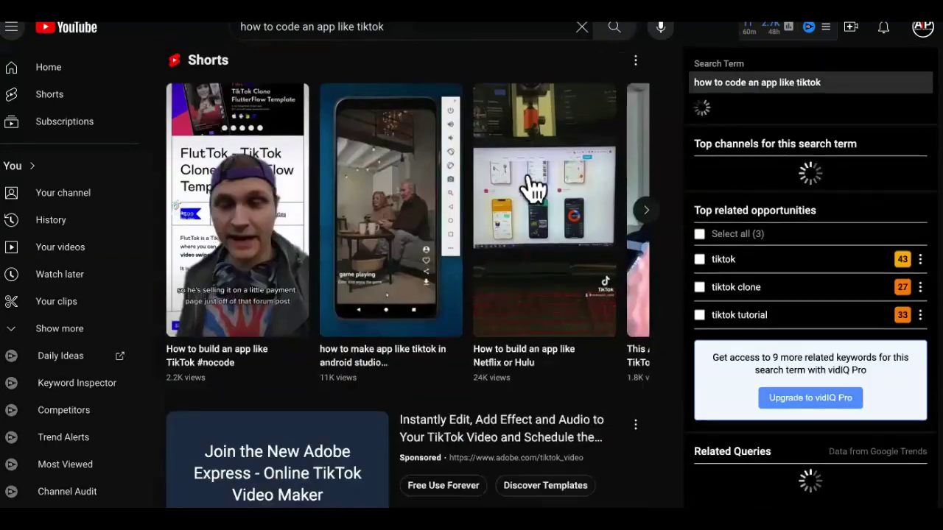
pyautogui.scroll(-7, 593, 214)
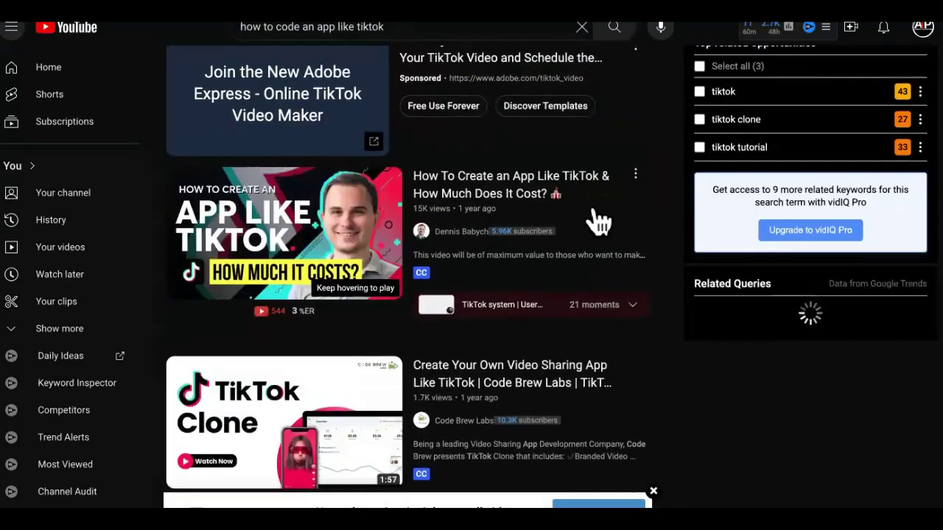
pyautogui.scroll(-5, 598, 221)
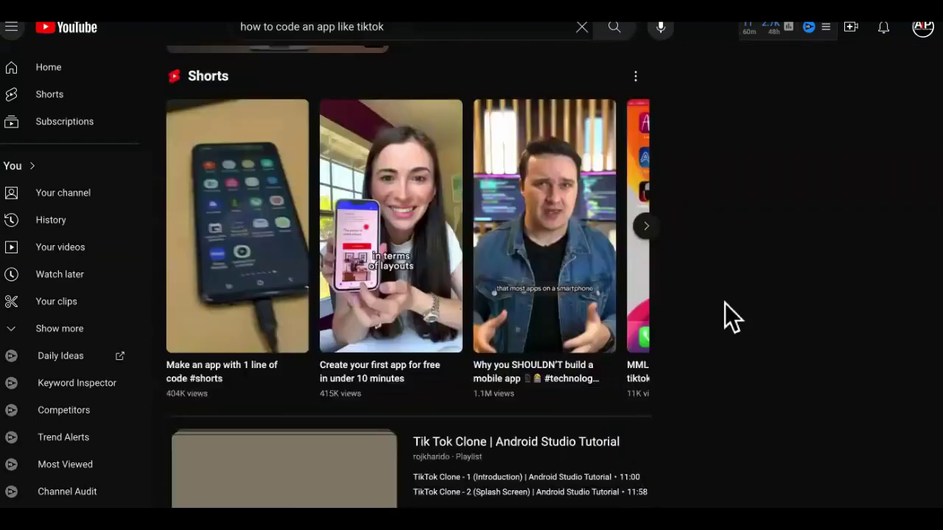
pyautogui.scroll(-2, 727, 317)
pyautogui.scroll(-4, 725, 302)
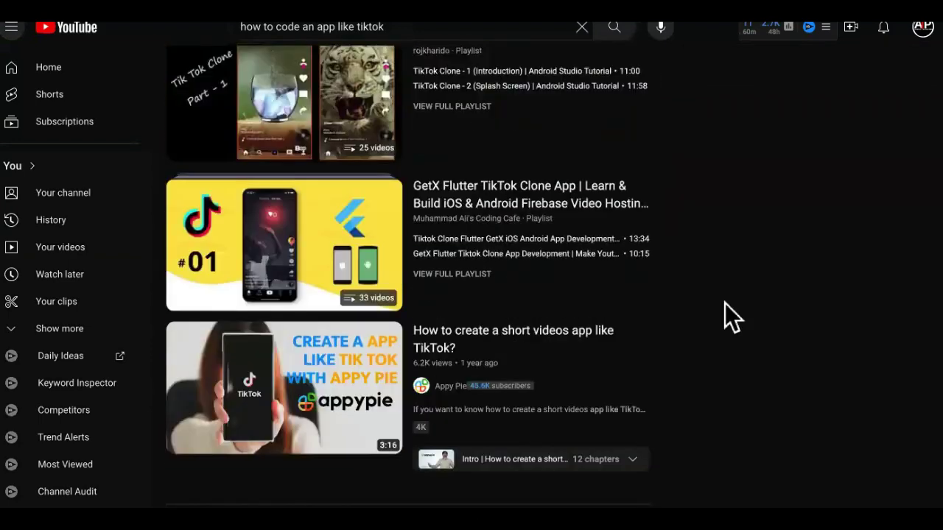
pyautogui.scroll(-6, 725, 304)
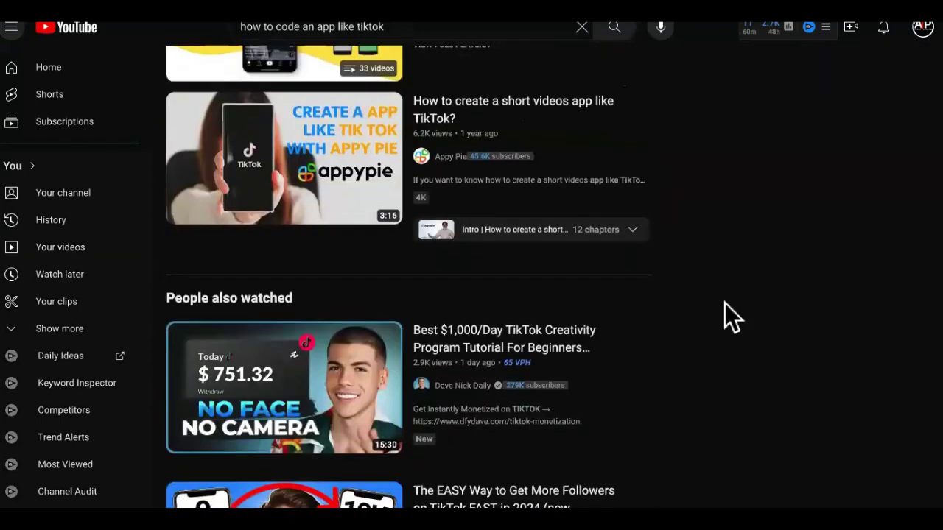
pyautogui.scroll(-9, 725, 304)
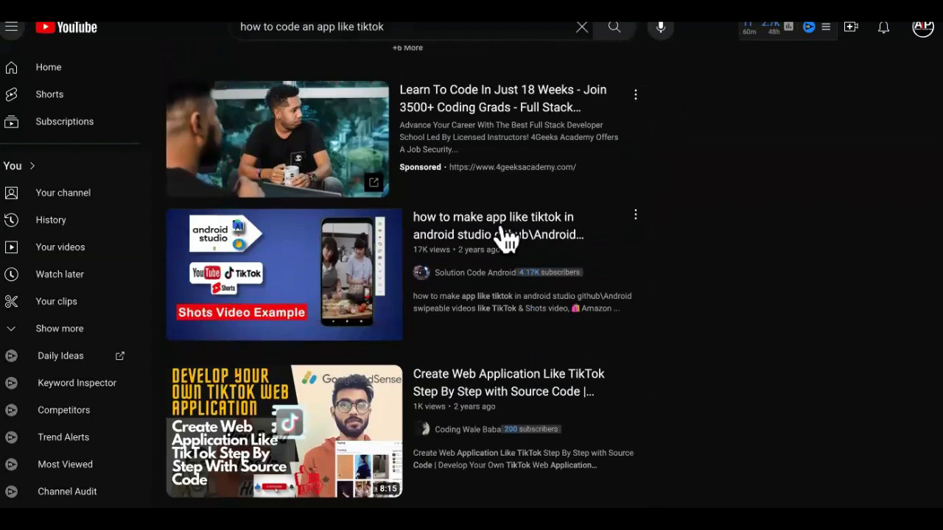
# Copy the link address of the video "how to make app like tiktok in android studio".
pyautogui.click(278, 340)
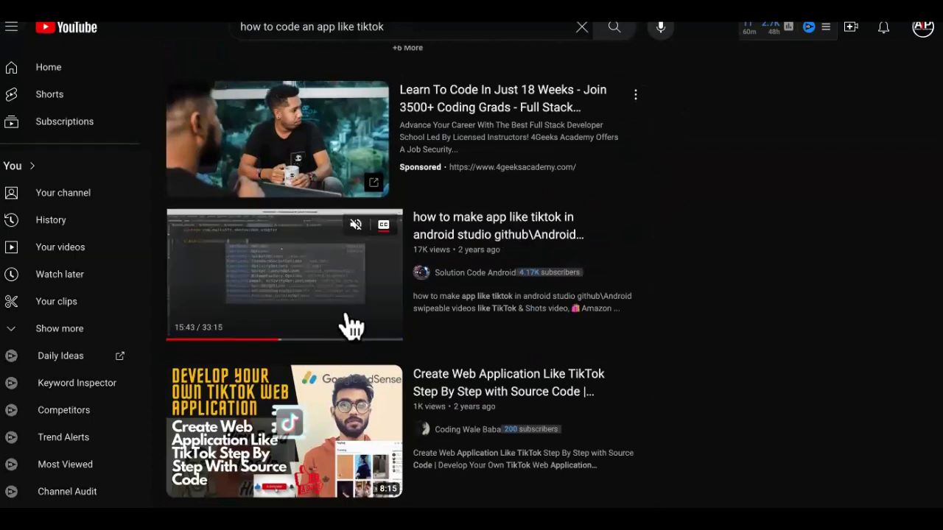
pyautogui.moveTo(244, 336); pyautogui.dragTo(240, 270)
pyautogui.rightClick(241, 260)
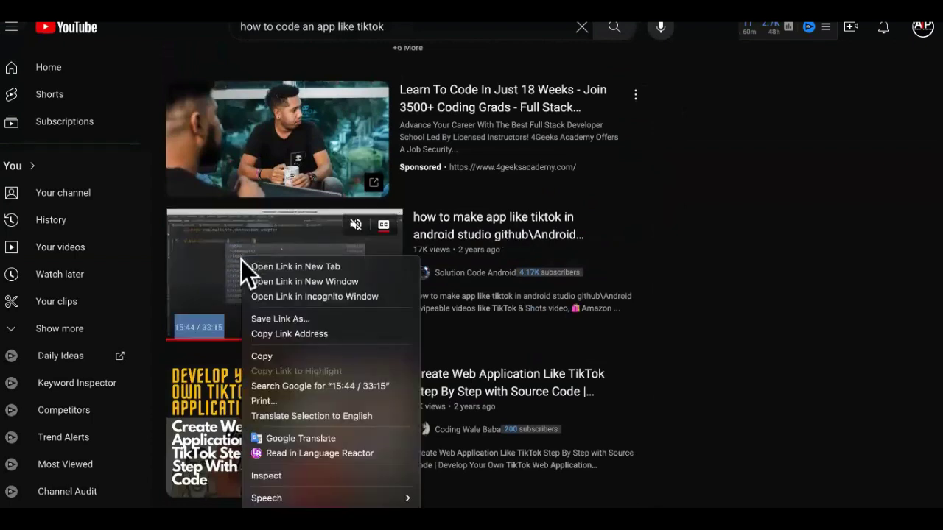
pyautogui.click(313, 334)
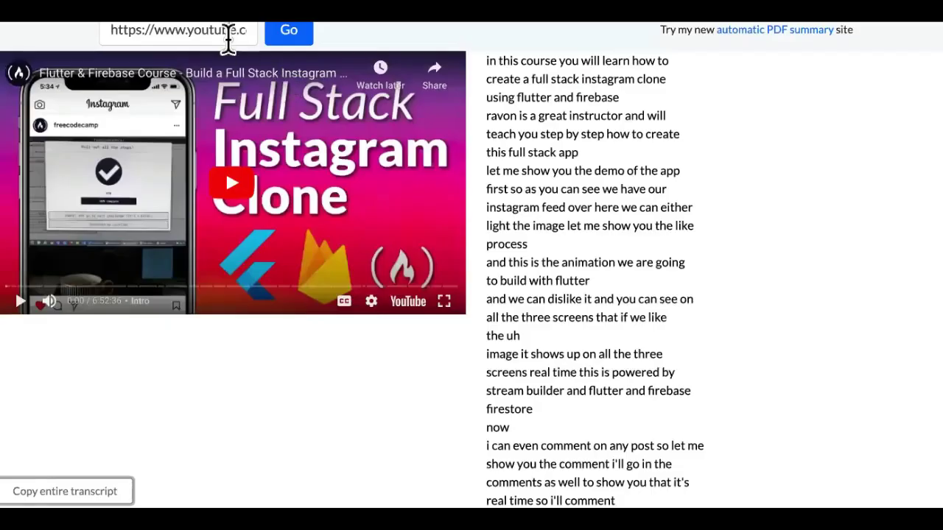
# On the YouTube Transcript site, replace the URL with the copied TikTok app video link and generate its transcript.
pyautogui.tripleClick(227, 31)
pyautogui.press('BackSpace')
pyautogui.hotkey('ctrl', 'v')
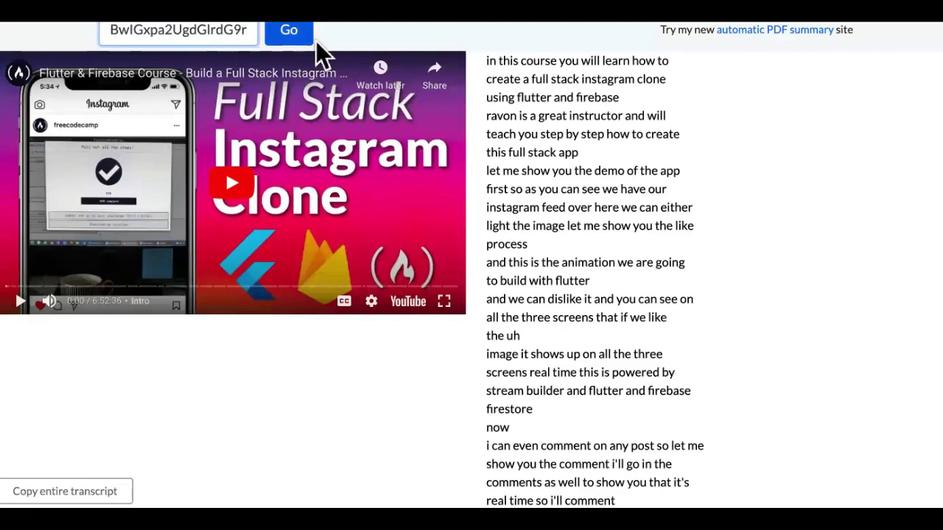
pyautogui.click(296, 49)
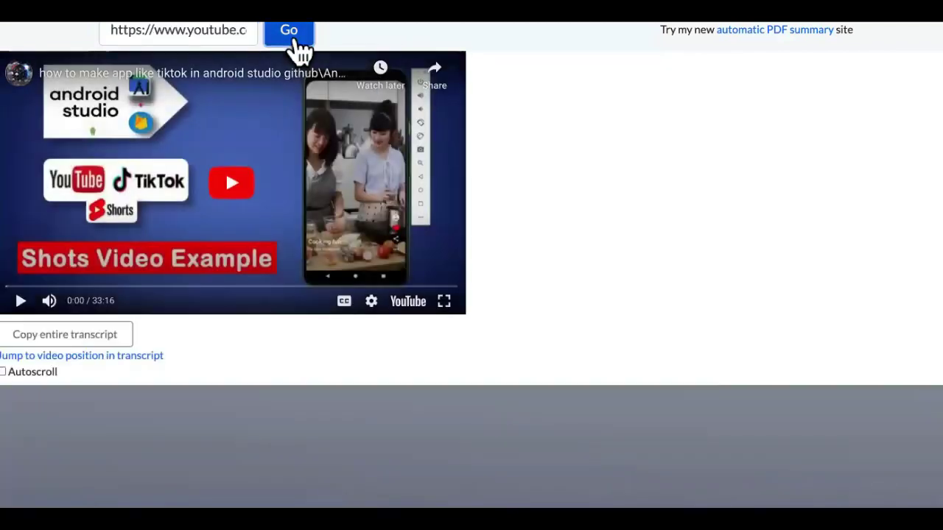
# Check whether the generated TikTok app transcript contains usable spoken coding instructions.
pyautogui.scroll(-5, 470, 336)
pyautogui.scroll(-10, 470, 336)
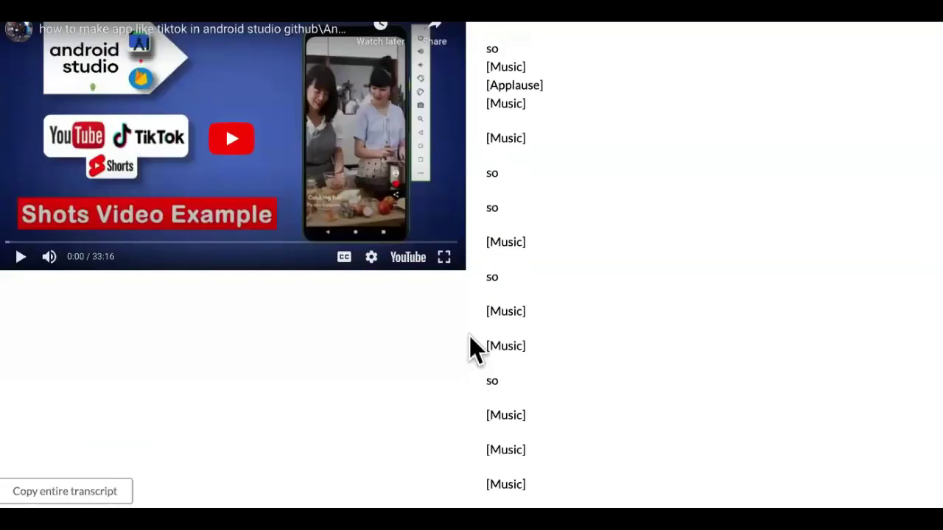
pyautogui.scroll(-1, 469, 337)
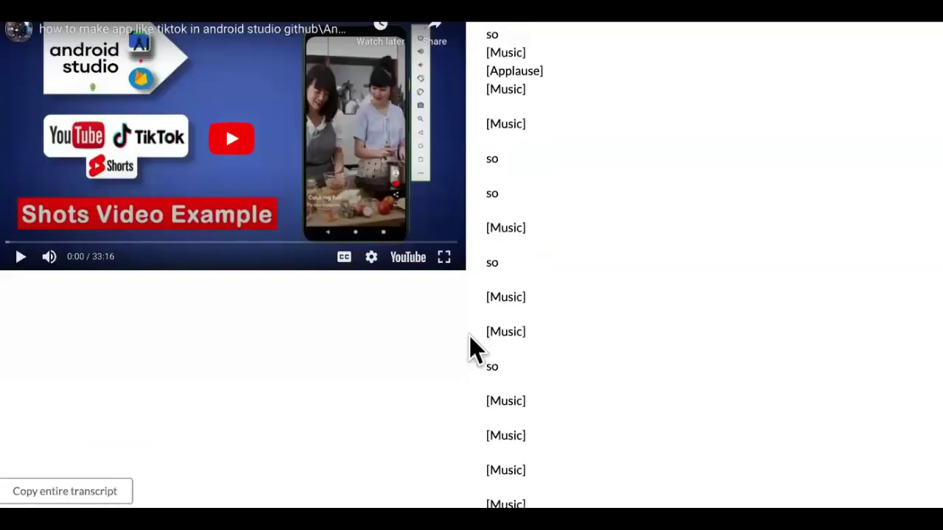
pyautogui.scroll(-3, 675, 199)
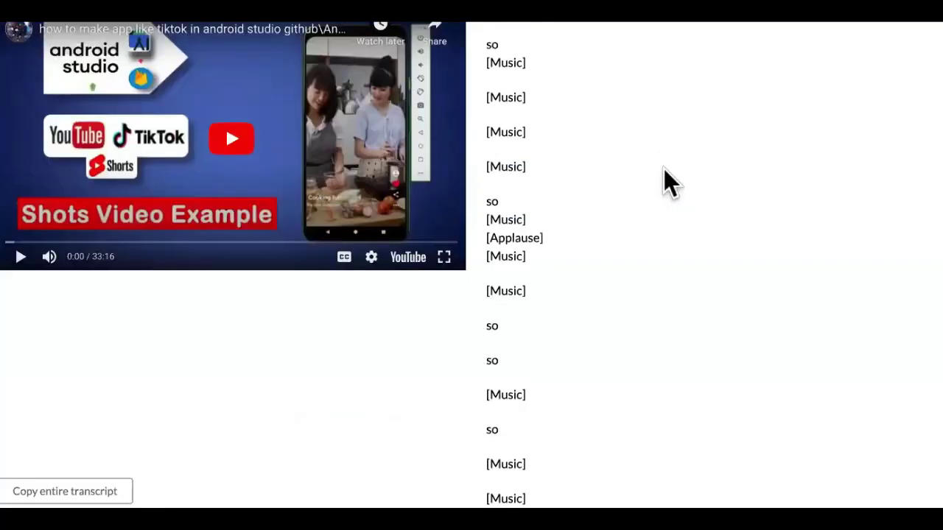
pyautogui.scroll(-5, 665, 183)
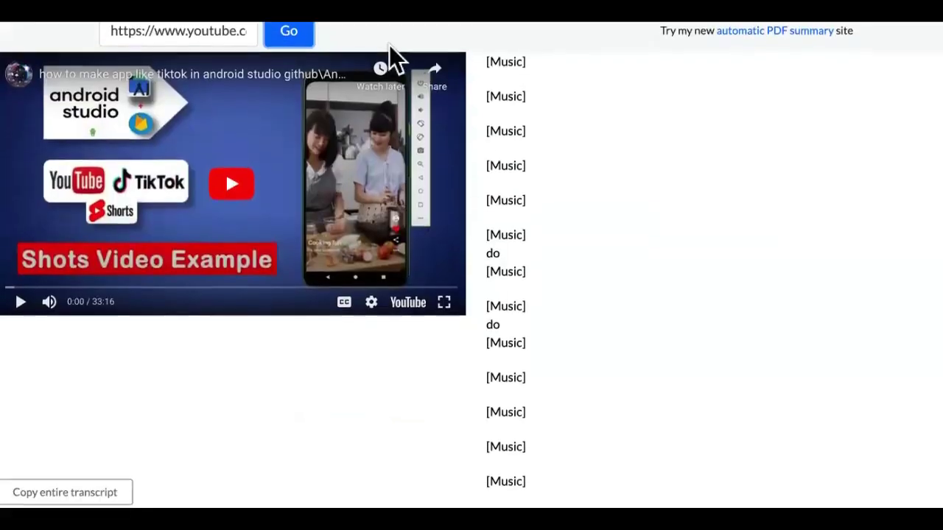
pyautogui.click(289, 33)
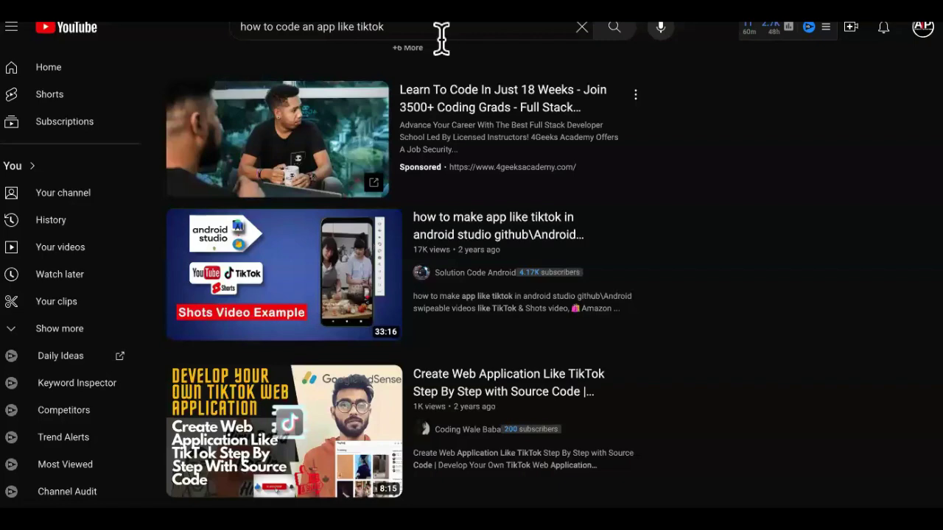
# Return to YouTube and change the search to "how to code an app like whatsapp".
pyautogui.click(441, 33)
pyautogui.press('BackSpace')
pyautogui.press('BackSpace')
pyautogui.press('BackSpace')
pyautogui.press('BackSpace')
pyautogui.press('BackSpace')
pyautogui.press('BackSpace')
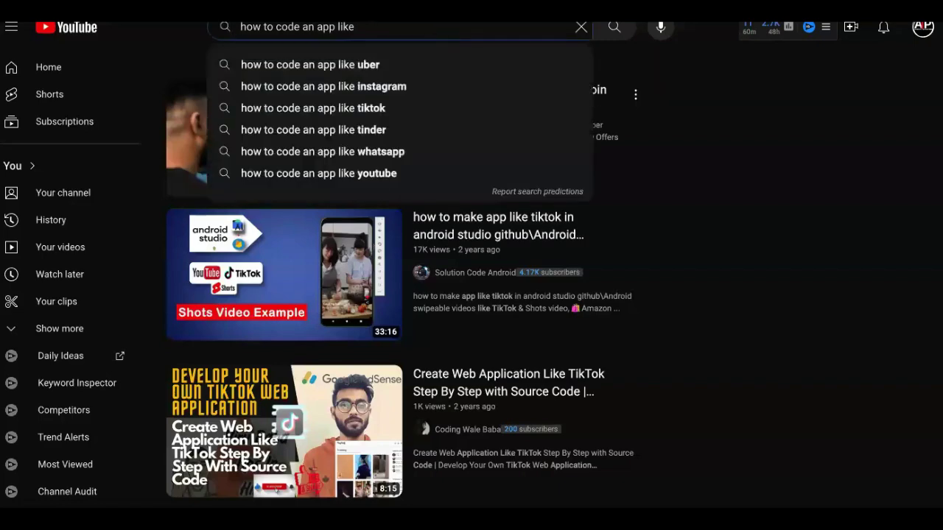
pyautogui.click(433, 147)
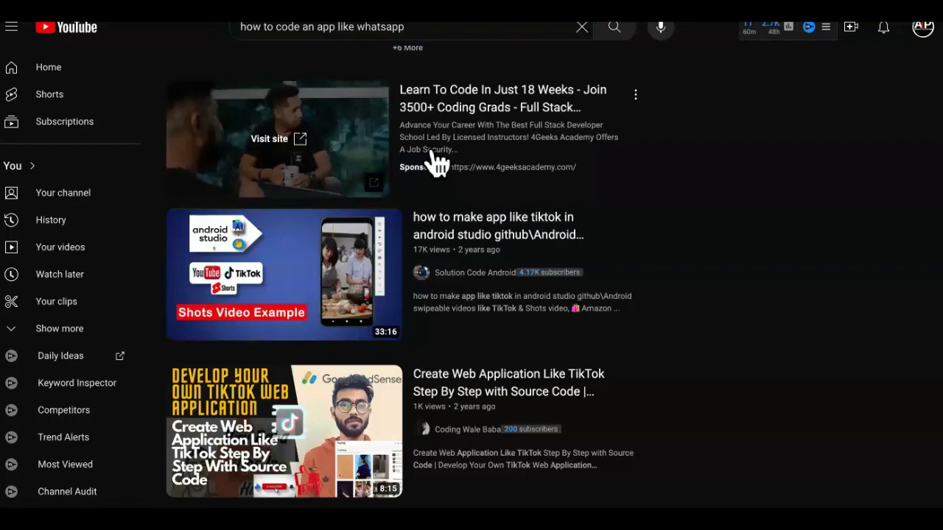
# Copy the link address of the Bubble tutorial "How To Build A Messaging App Like WhatsApp With No-Code".
pyautogui.scroll(-2, 480, 201)
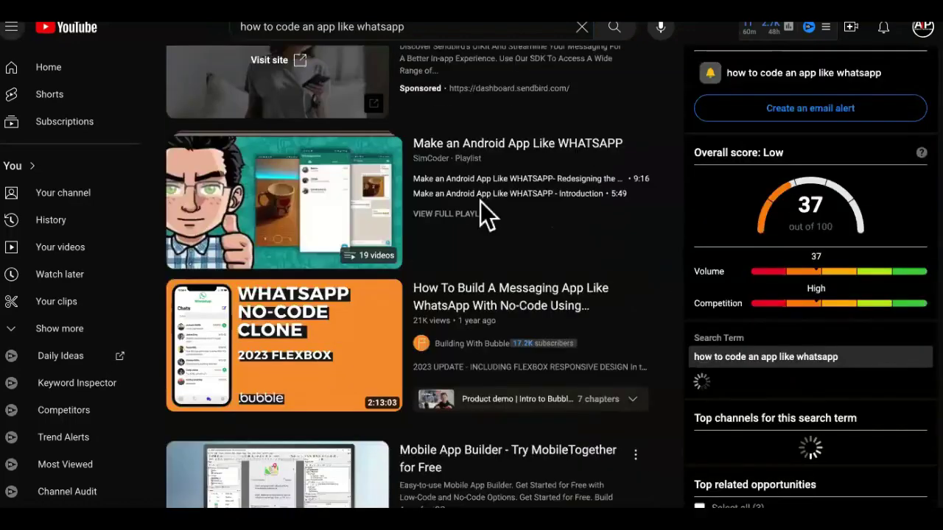
pyautogui.scroll(-1, 481, 214)
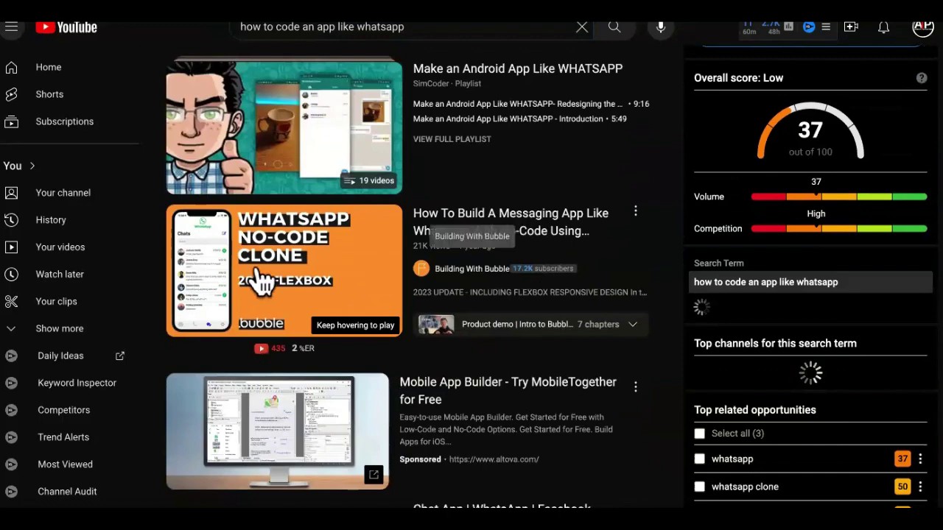
pyautogui.rightClick(264, 261)
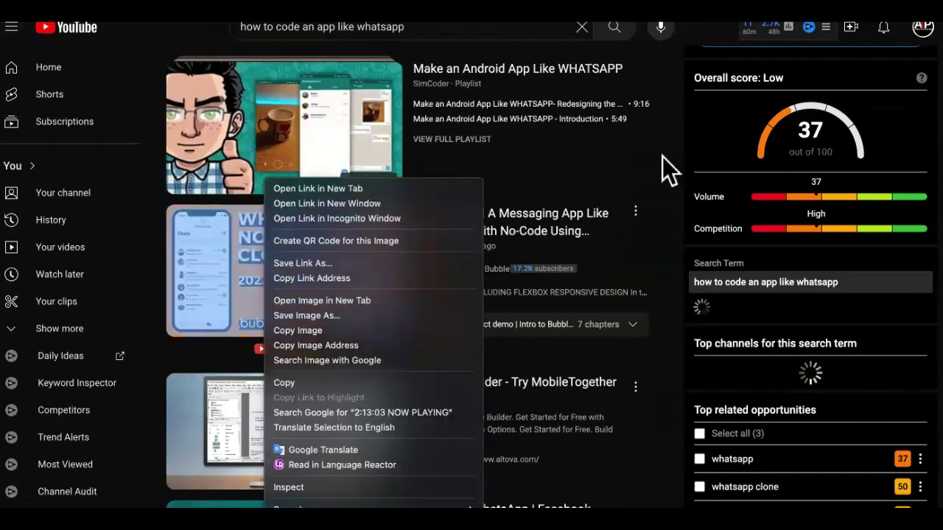
pyautogui.click(375, 278)
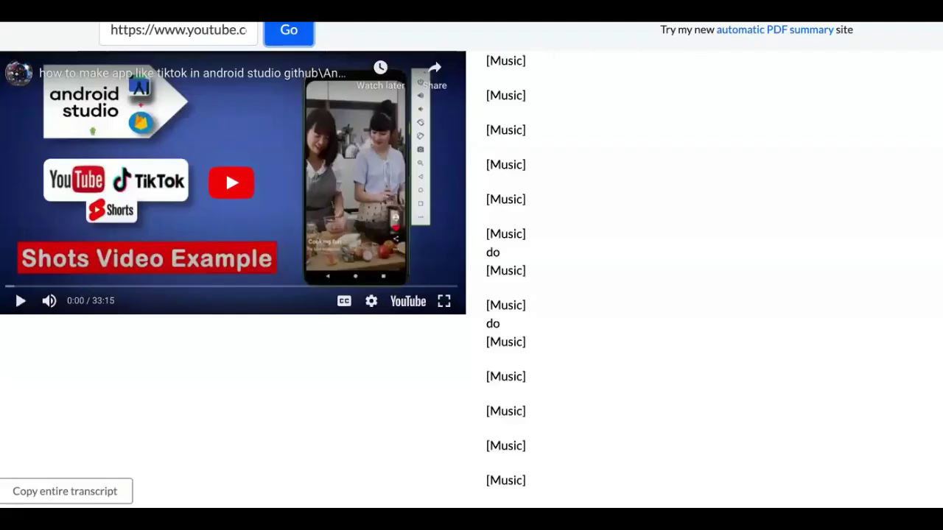
# On the YouTube Transcript site, replace the URL with the copied WhatsApp clone video link and generate its transcript.
pyautogui.tripleClick(225, 29)
pyautogui.hotkey('ctrl', 'v')
pyautogui.press('Return')
# Copy the entire WhatsApp clone transcript and paste it without formatting in the Google Docs document below the Instagram text.
pyautogui.click(95, 491)
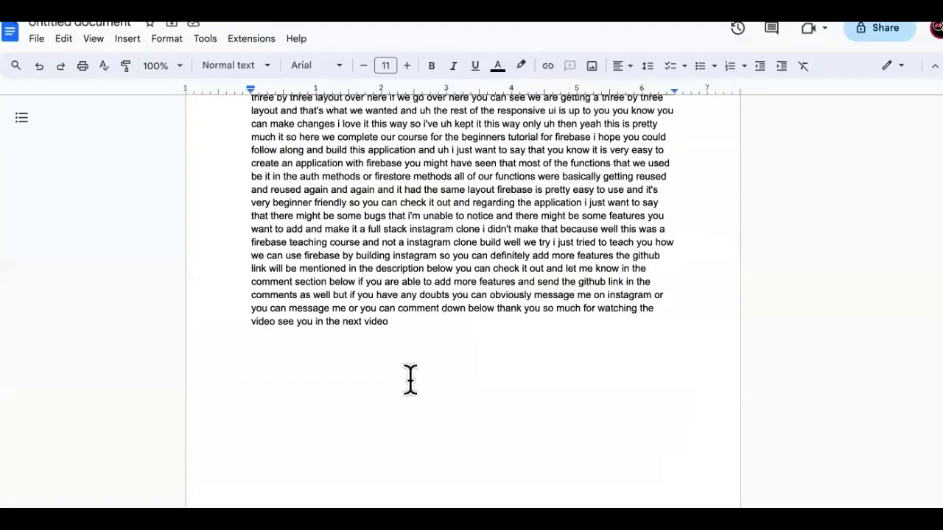
pyautogui.rightClick(343, 388)
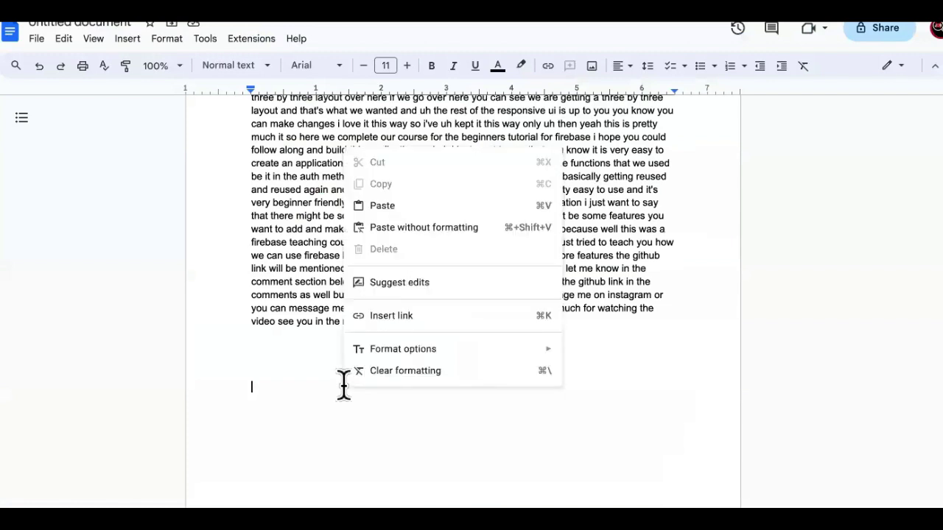
pyautogui.click(455, 235)
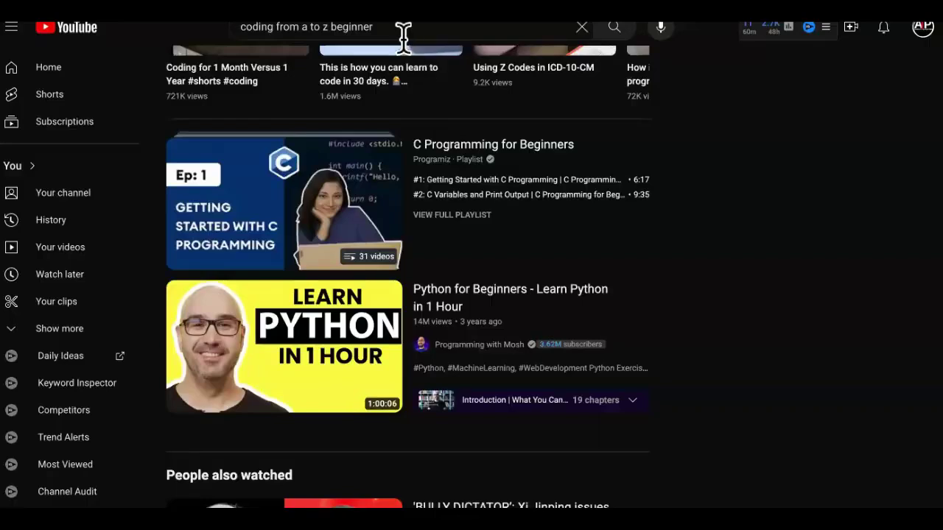
# In the YouTube results for "coding from a to z beginner", copy the link address of "Python for Beginners - Learn Python in 1 Hour".
pyautogui.click(403, 37)
pyautogui.click(819, 333)
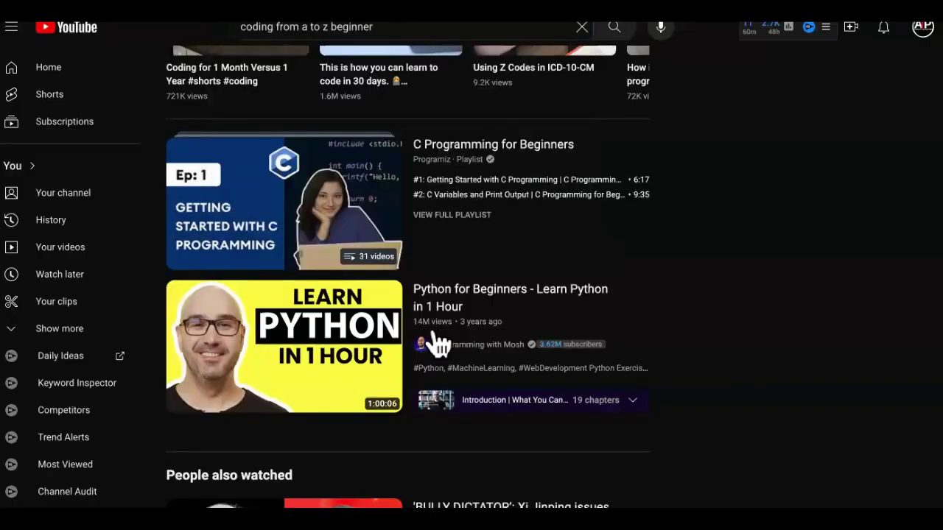
pyautogui.rightClick(280, 337)
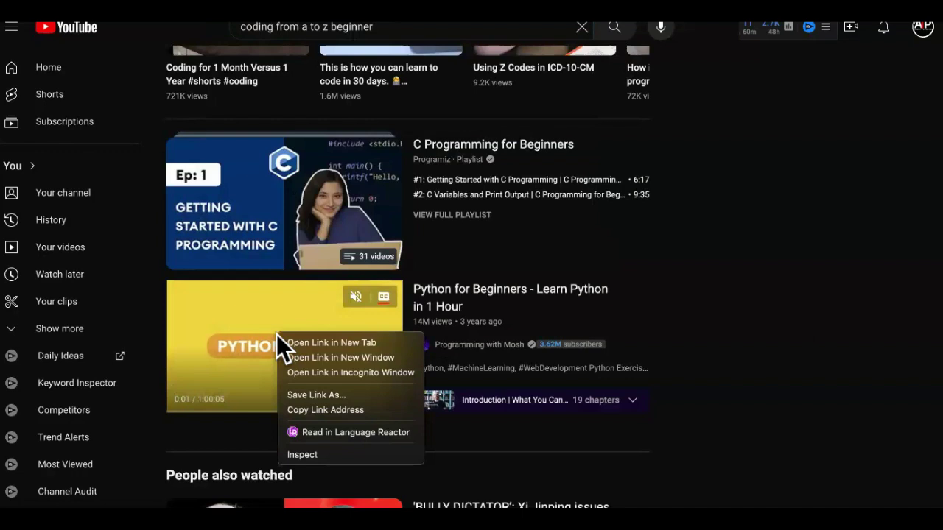
pyautogui.click(343, 411)
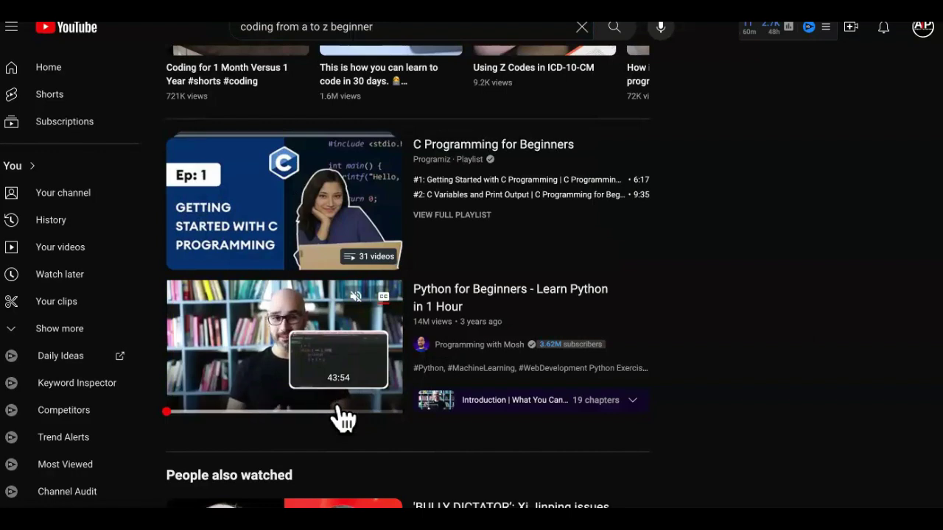
pyautogui.rightClick(276, 315)
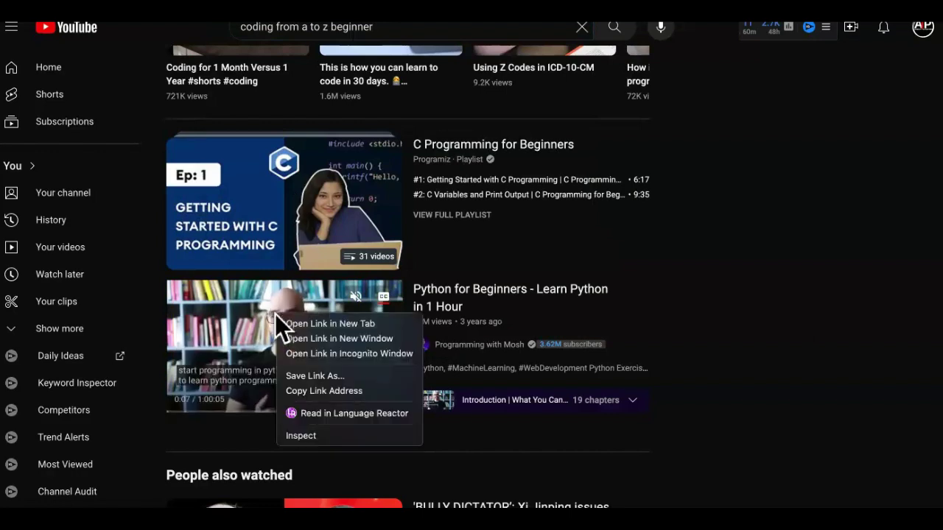
pyautogui.click(329, 391)
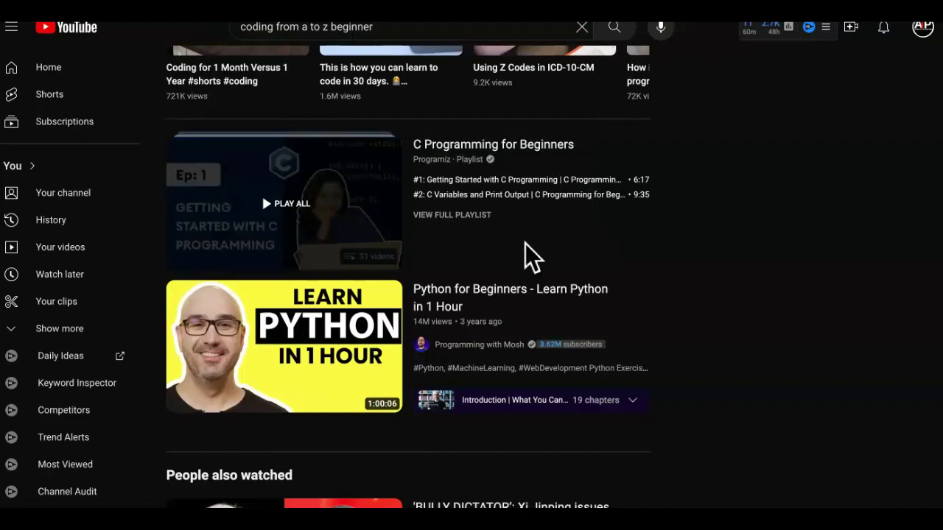
pyautogui.rightClick(302, 333)
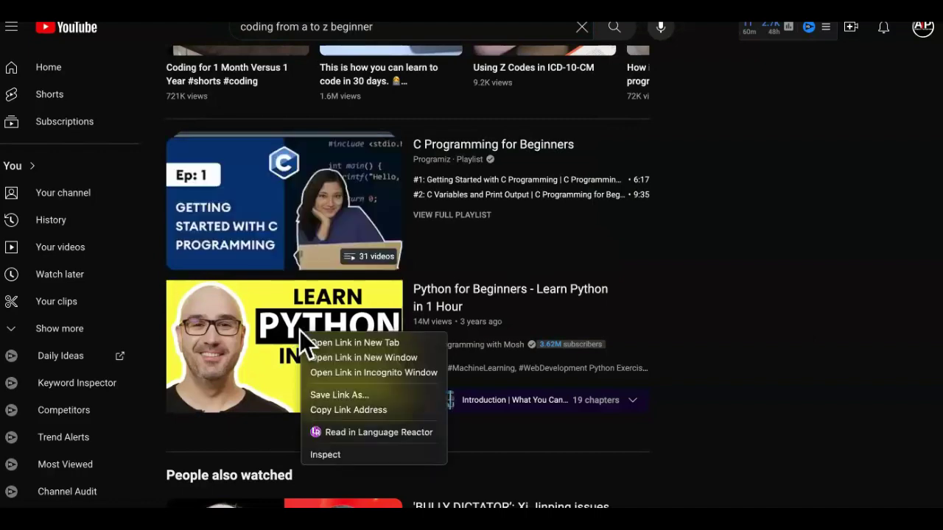
pyautogui.click(350, 409)
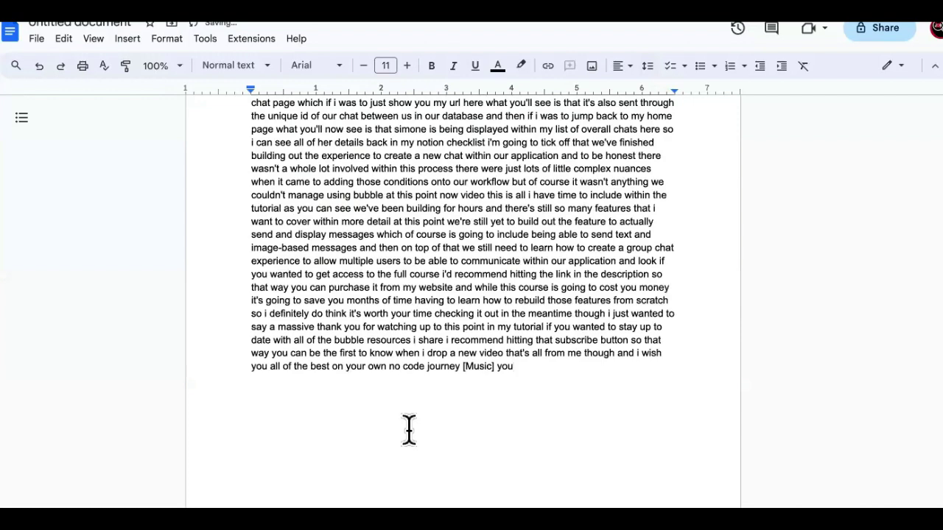
pyautogui.rightClick(316, 436)
pyautogui.click(387, 279)
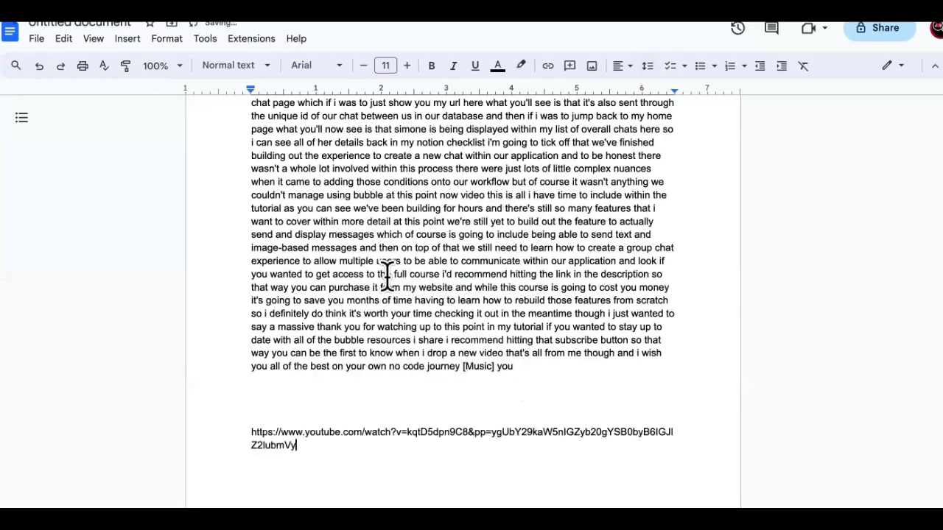
pyautogui.tripleClick(273, 439)
pyautogui.press('BackSpace')
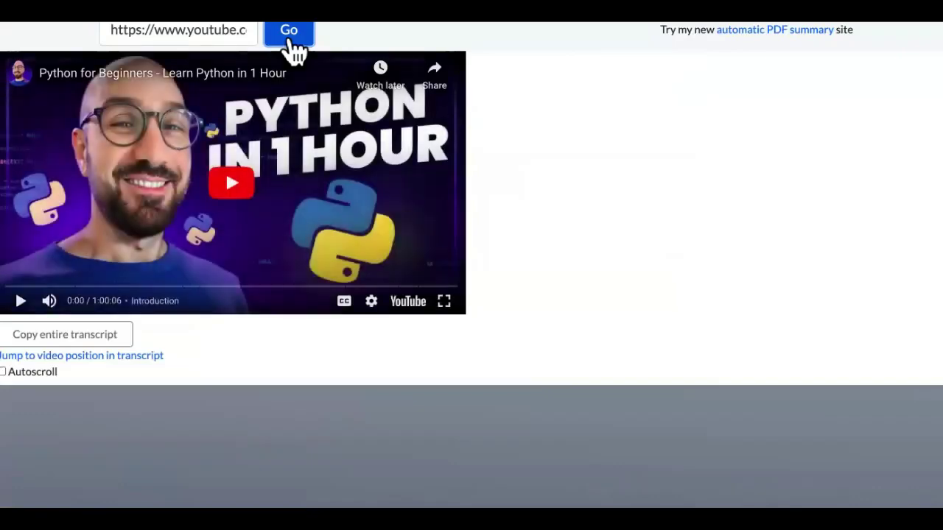
# Copy the entire Python for Beginners transcript, paste it without formatting below the WhatsApp text in the Google Docs document, and add blank lines after it.
pyautogui.scroll(-3, 221, 347)
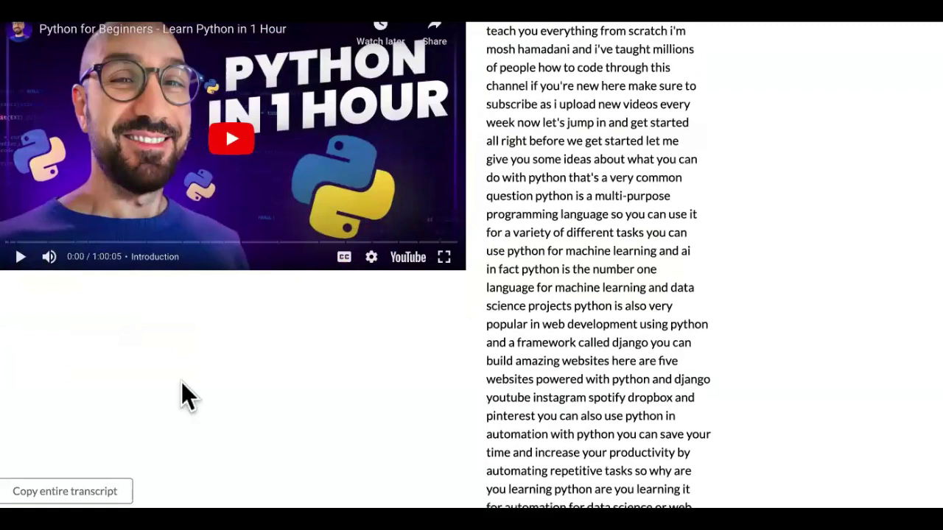
pyautogui.click(65, 492)
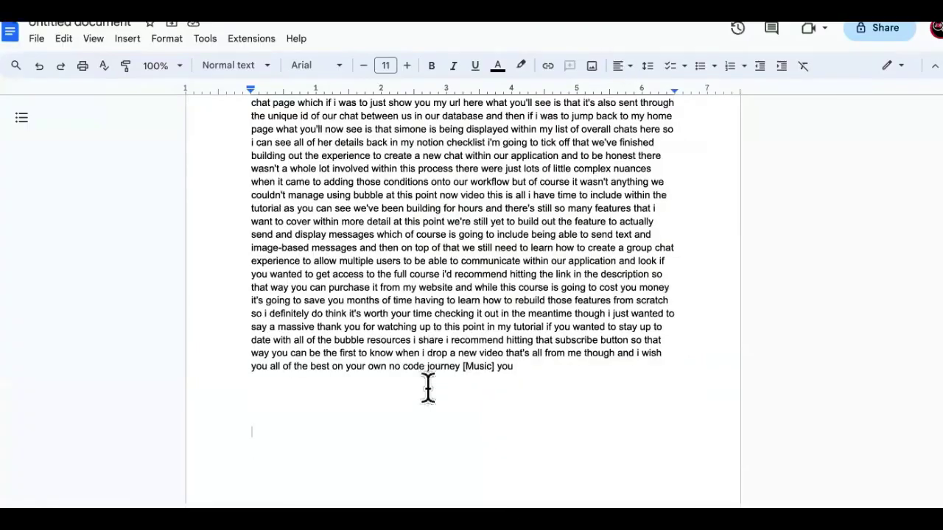
pyautogui.click(297, 434)
pyautogui.rightClick(297, 434)
pyautogui.click(372, 277)
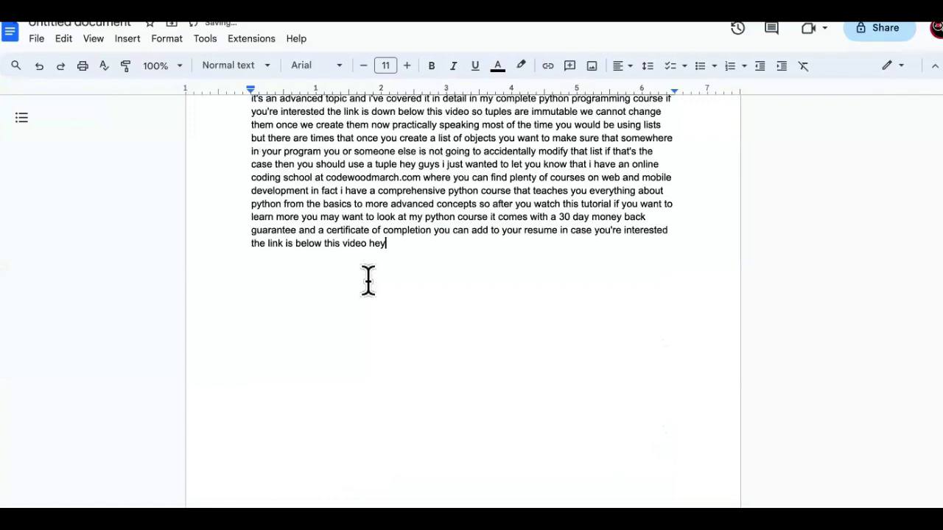
pyautogui.press('Return')
pyautogui.press('Return')
pyautogui.press('Return')
pyautogui.press('Return')
pyautogui.press('Return')
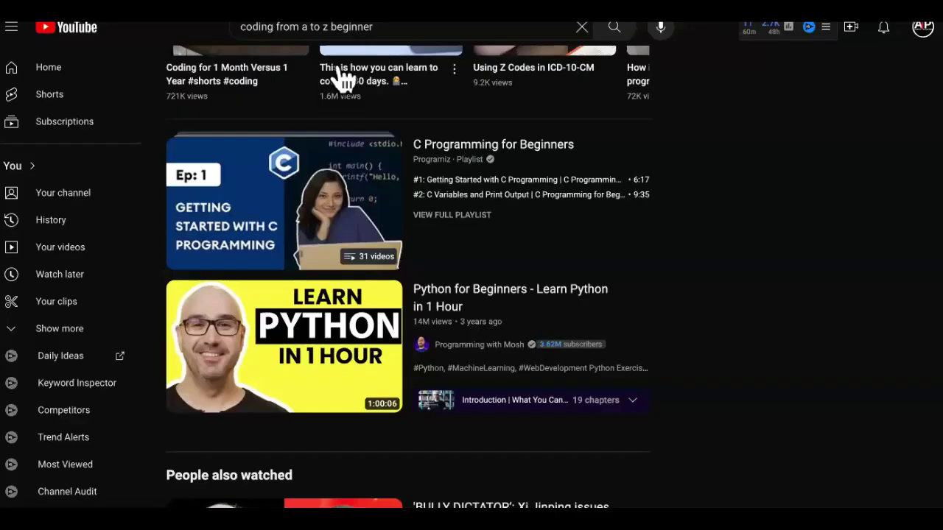
# Search YouTube for "coding ruby from a to z beginner".
pyautogui.click(275, 26)
pyautogui.write('ruby')
pyautogui.press('Return')
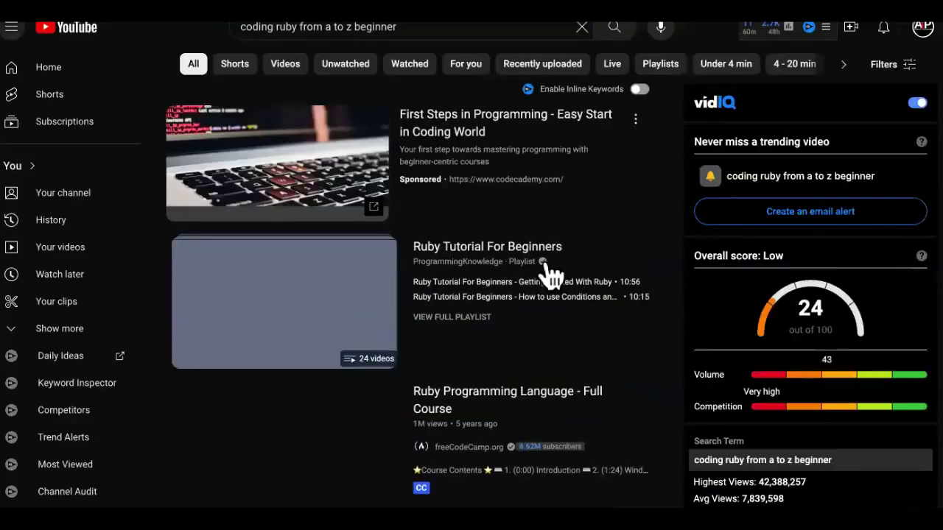
# Look through the Ruby search results for a single-video beginner course suitable for transcription.
pyautogui.scroll(-2, 568, 312)
pyautogui.scroll(-4, 566, 309)
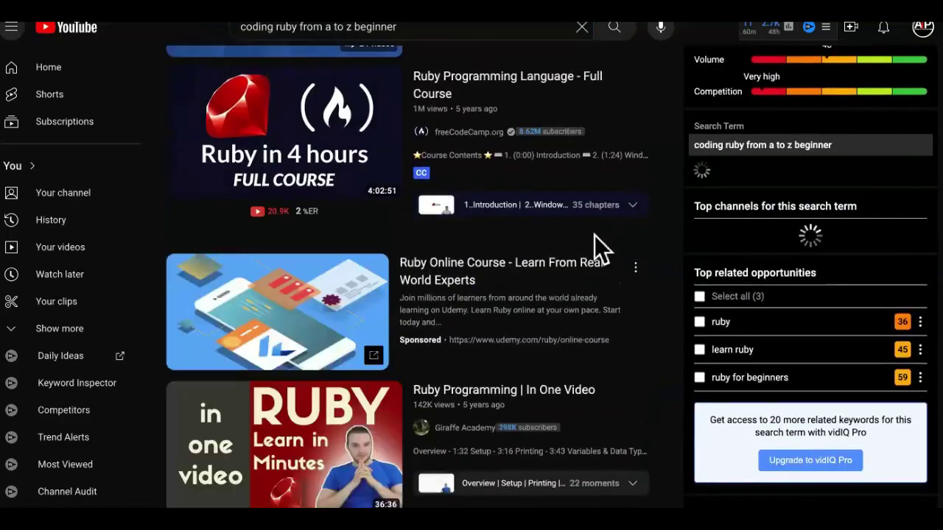
pyautogui.scroll(-3, 595, 248)
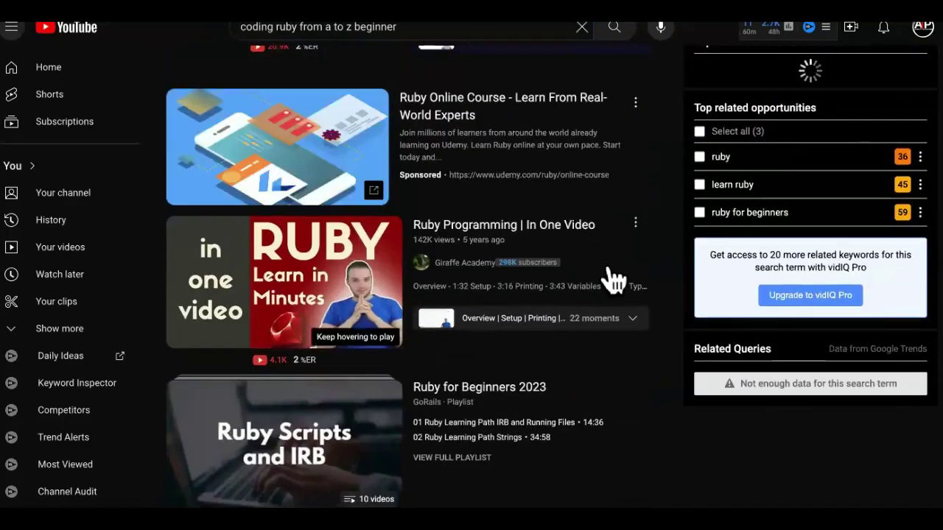
pyautogui.scroll(-2, 612, 272)
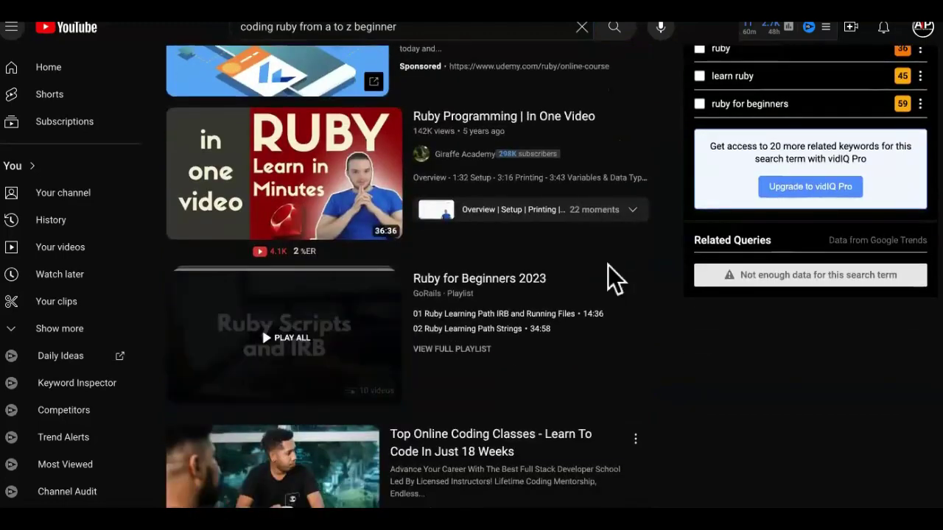
pyautogui.scroll(-8, 608, 265)
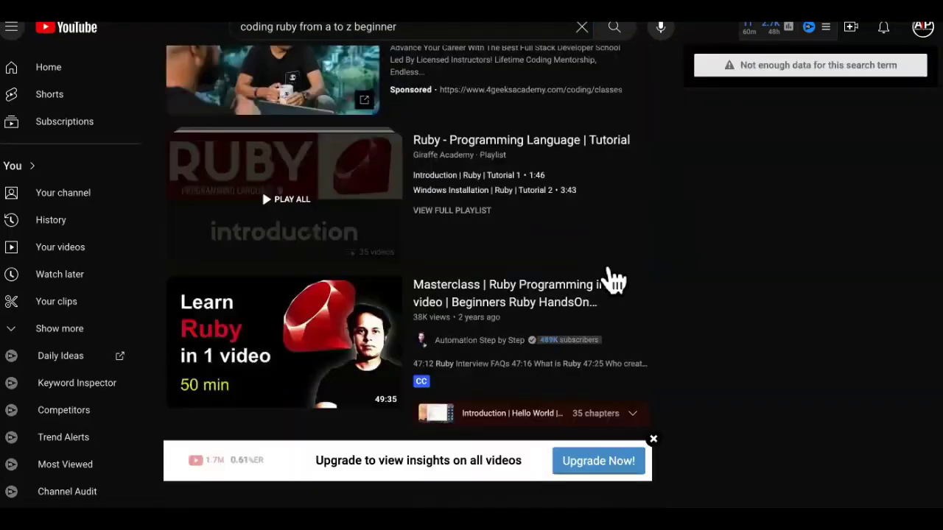
pyautogui.scroll(-2, 614, 280)
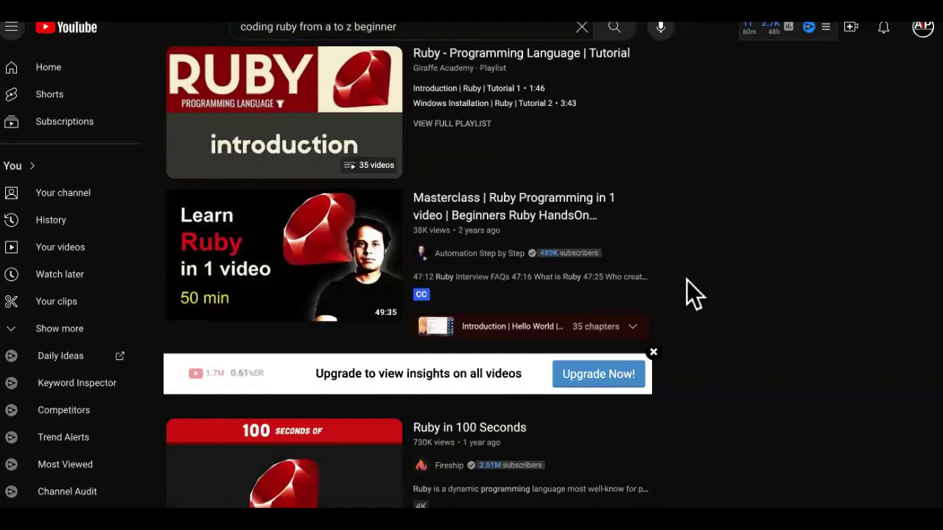
pyautogui.scroll(-4, 687, 280)
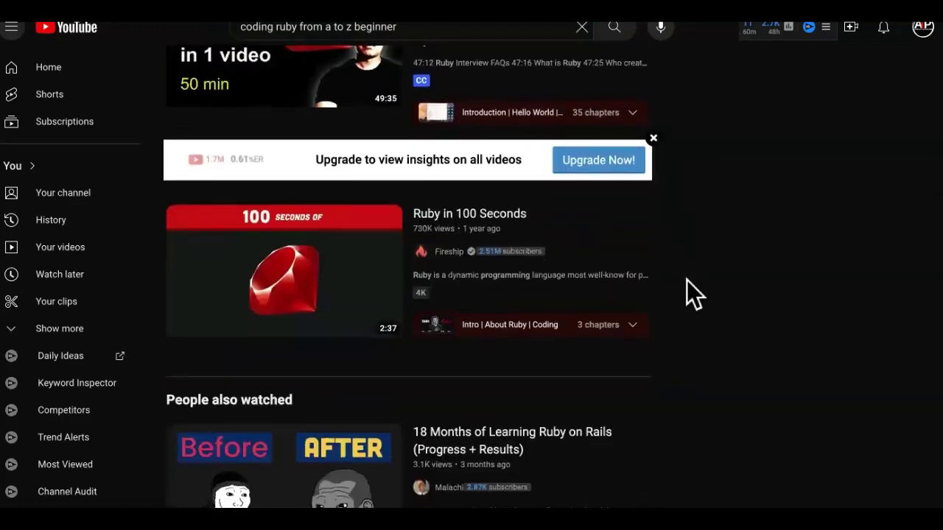
pyautogui.scroll(-3, 686, 280)
pyautogui.scroll(-1, 687, 280)
pyautogui.scroll(-7, 687, 280)
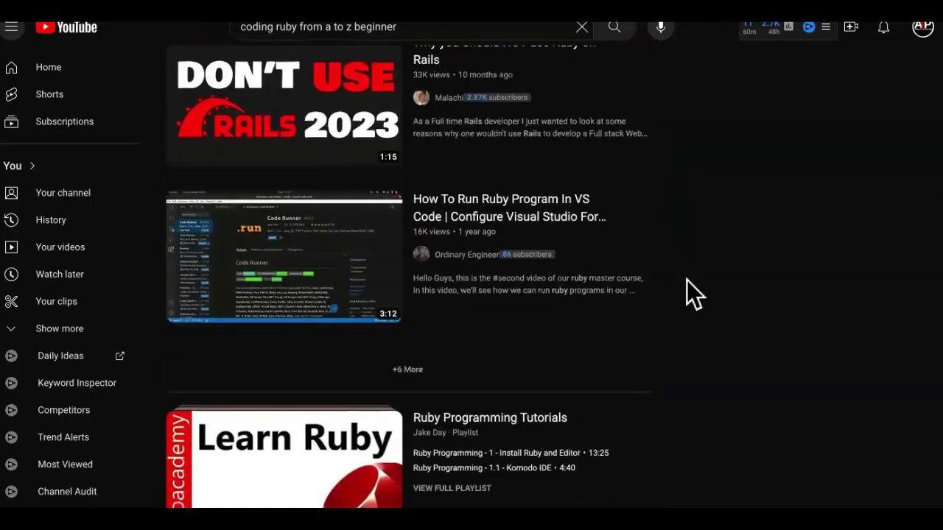
pyautogui.scroll(-4, 687, 280)
pyautogui.scroll(-6, 687, 280)
pyautogui.scroll(-7, 687, 280)
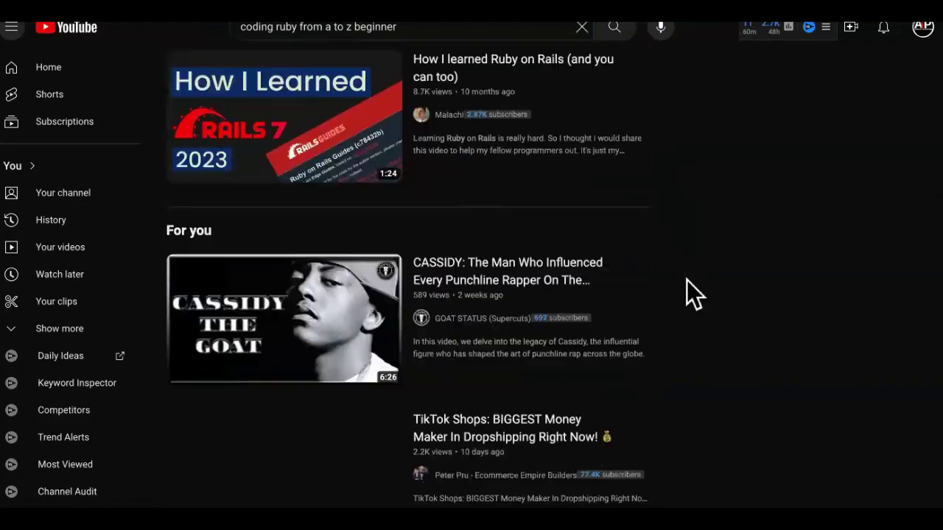
pyautogui.scroll(-1, 687, 280)
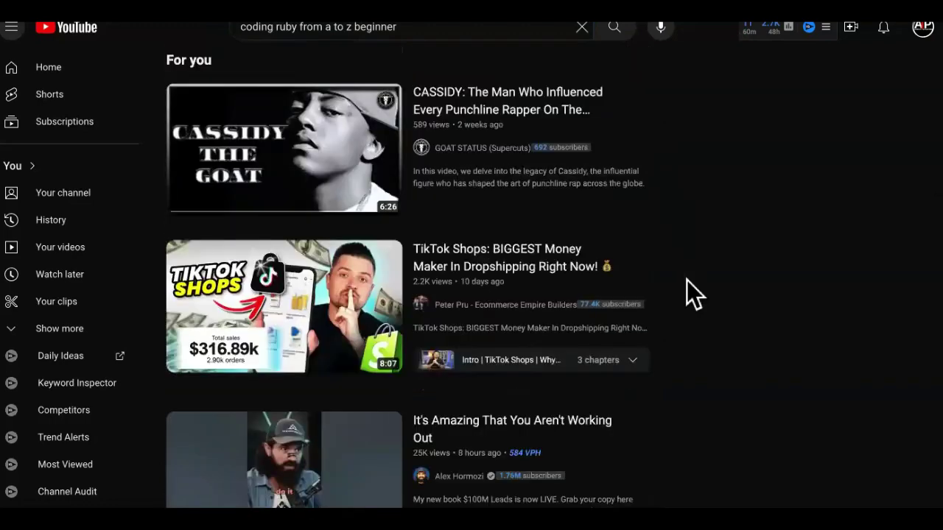
pyautogui.scroll(-1, 686, 280)
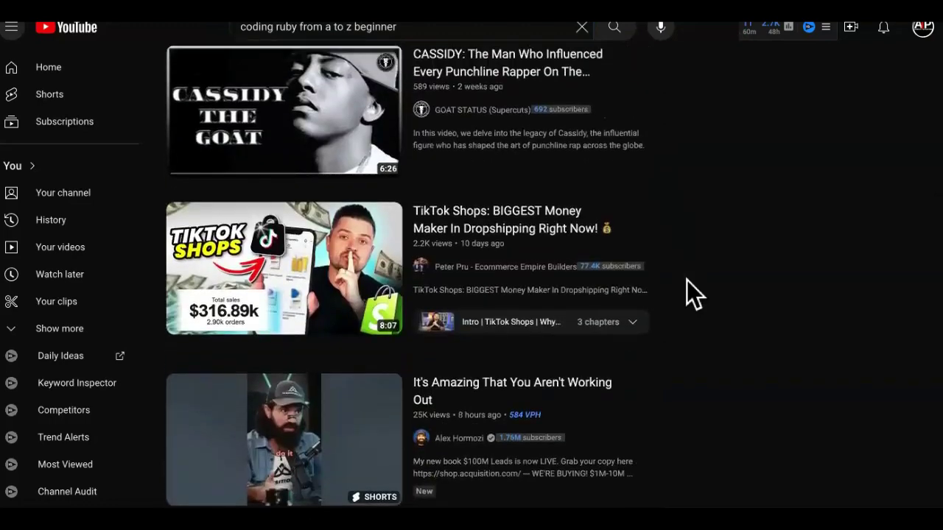
pyautogui.scroll(-3, 687, 280)
pyautogui.scroll(5, 687, 280)
pyautogui.scroll(-10, 687, 280)
pyautogui.scroll(10, 687, 280)
pyautogui.scroll(8, 686, 280)
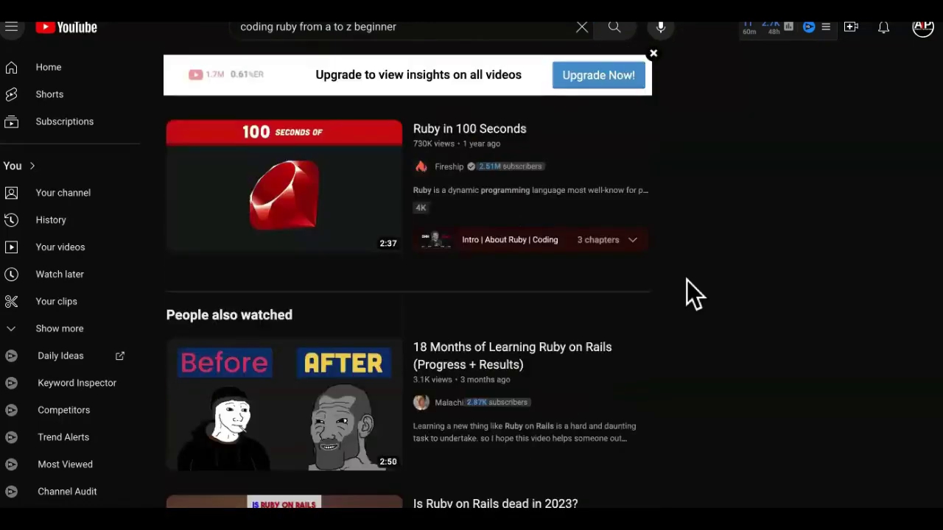
pyautogui.scroll(4, 687, 280)
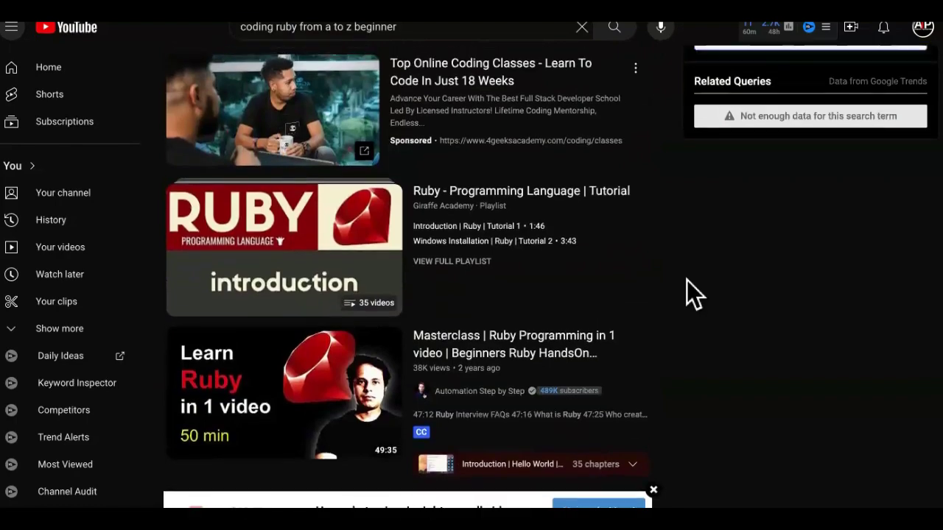
pyautogui.scroll(4, 687, 280)
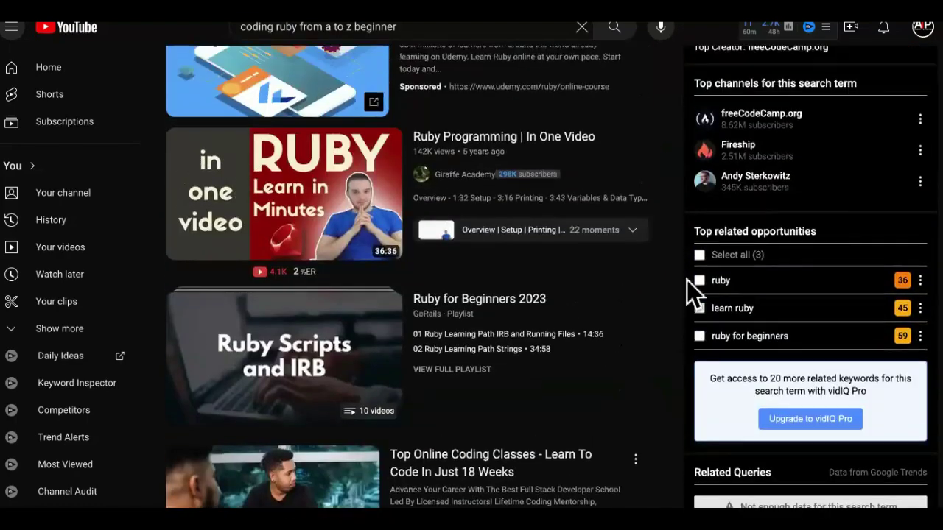
pyautogui.scroll(-10, 687, 280)
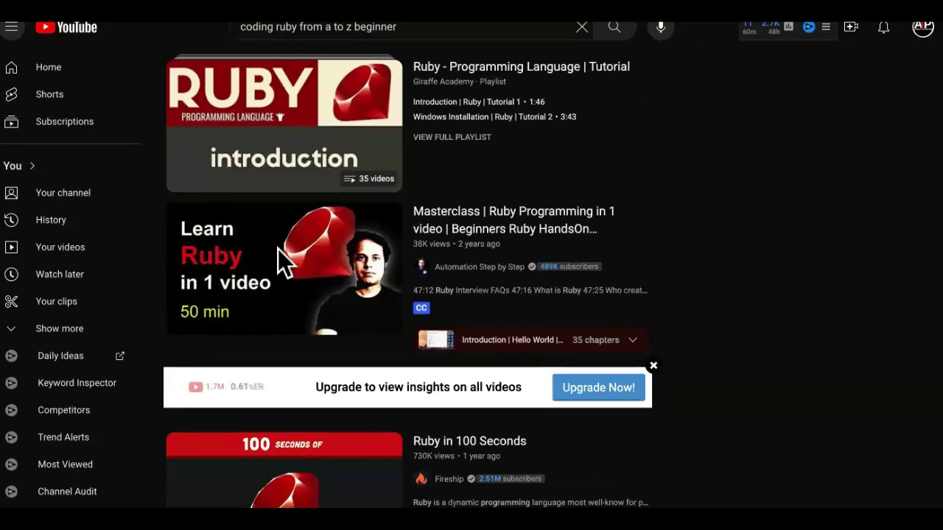
# Copy the link of "Masterclass | Ruby Programming in 1 video" and generate its transcript on the YouTube Transcript site in place of the Python video.
pyautogui.rightClick(281, 250)
pyautogui.click(337, 325)
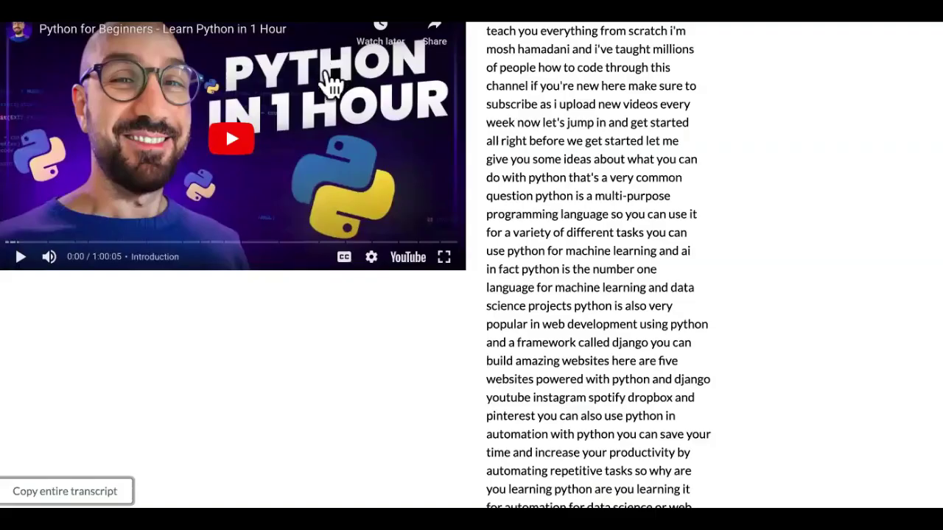
pyautogui.scroll(5, 305, 339)
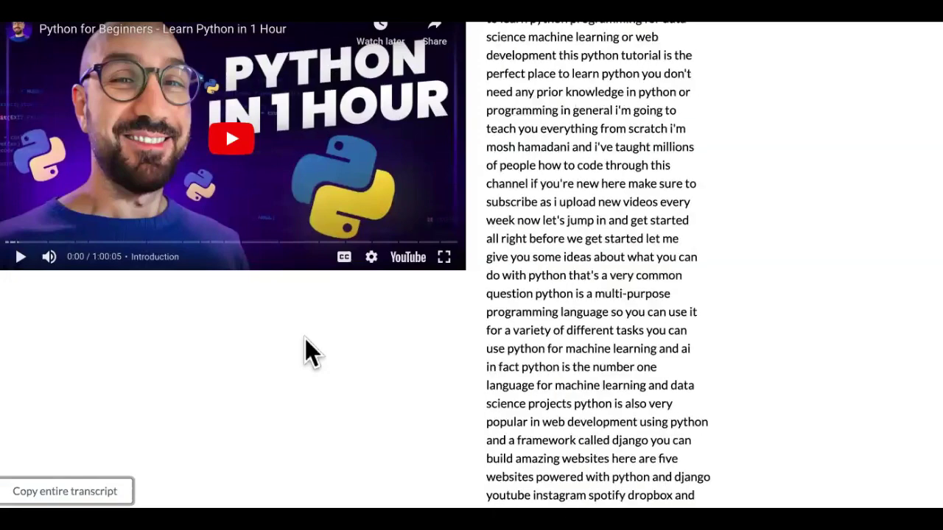
pyautogui.click(201, 40)
pyautogui.hotkey('ctrl', 'a')
pyautogui.press('BackSpace')
pyautogui.hotkey('ctrl', 'v')
pyautogui.click(302, 38)
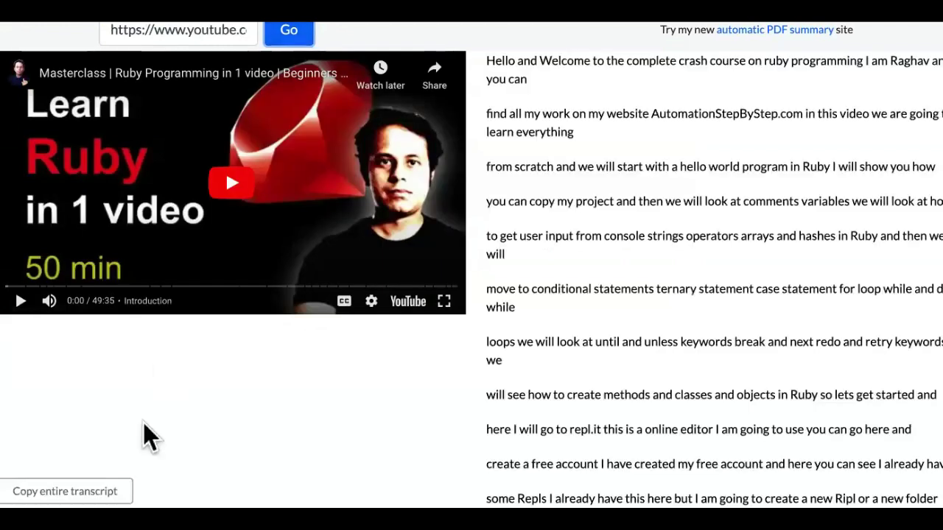
# Copy the entire Ruby masterclass transcript, paste it without formatting below the Python text in the Google Docs document, and add blank lines after it.
pyautogui.scroll(-3, 147, 435)
pyautogui.click(64, 491)
pyautogui.click(64, 492)
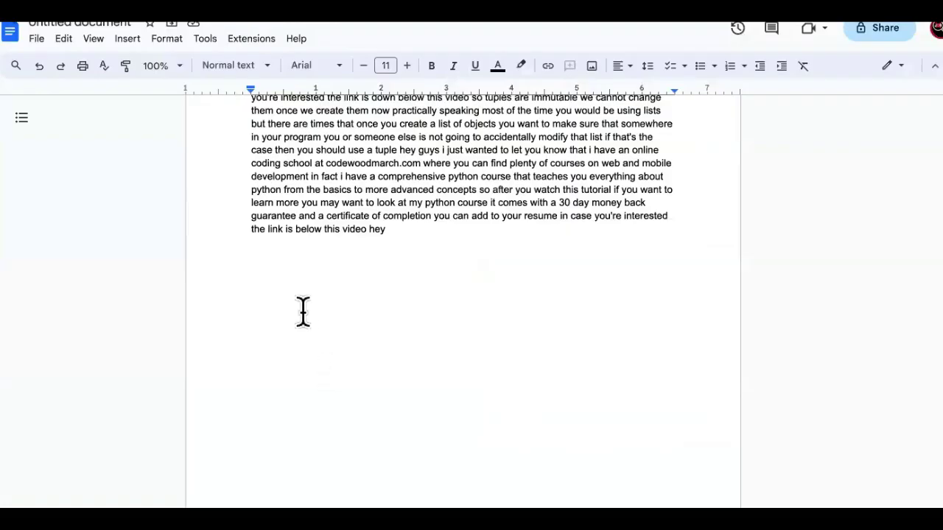
pyautogui.rightClick(303, 311)
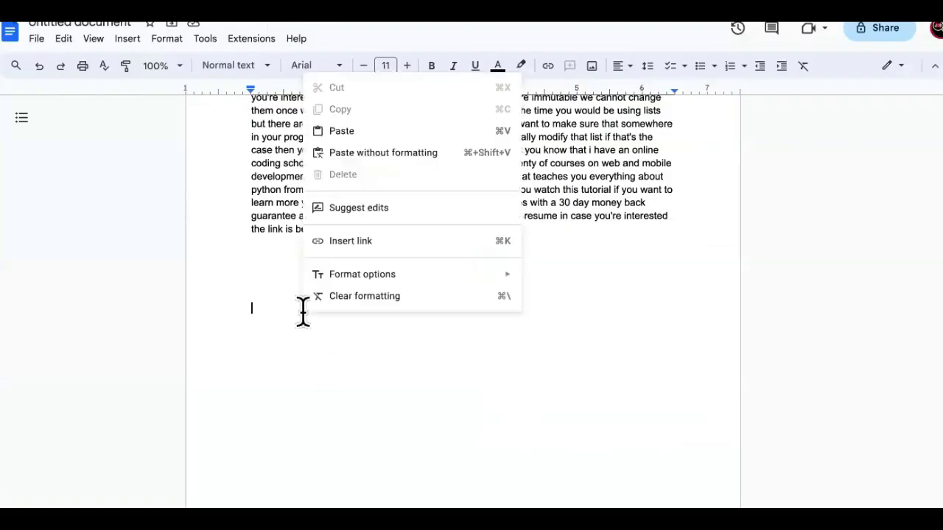
pyautogui.click(389, 157)
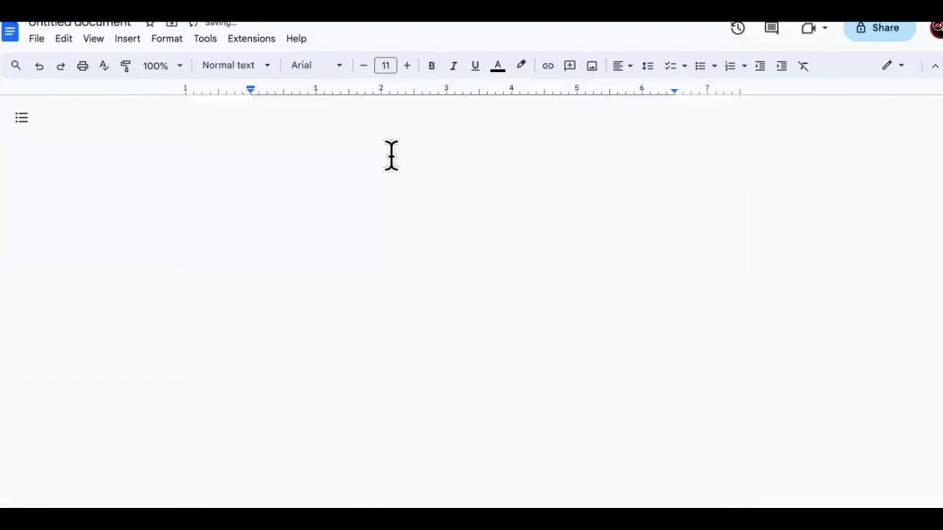
pyautogui.scroll(-2, 392, 288)
pyautogui.scroll(-1, 392, 288)
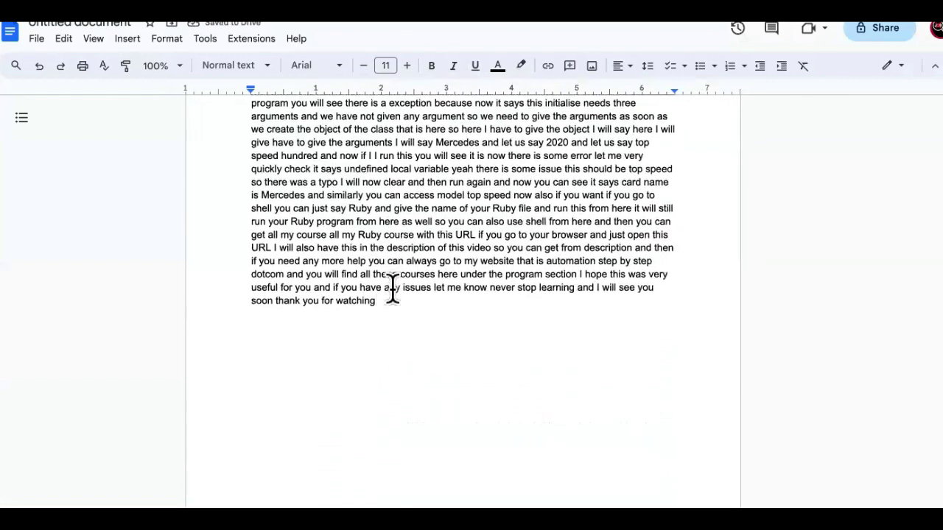
pyautogui.press('Return')
pyautogui.press('Return')
pyautogui.press('Return')
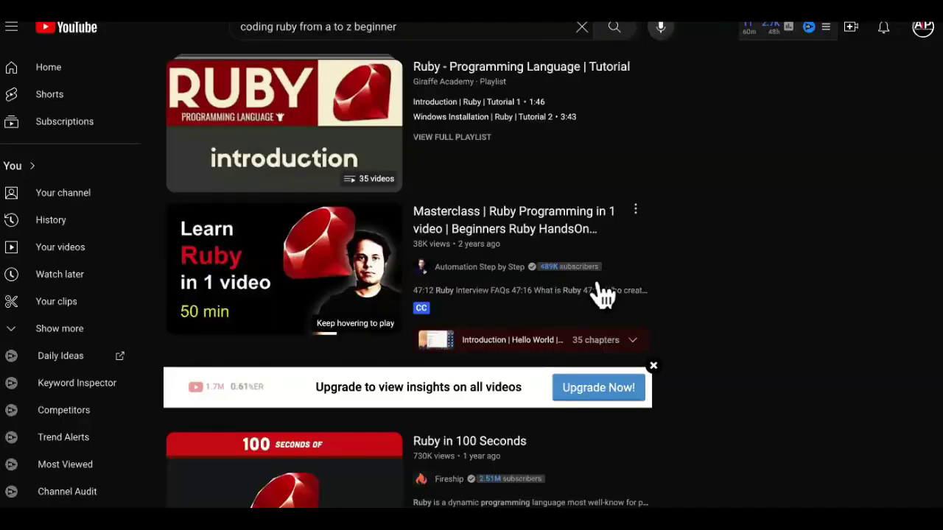
# In the YouTube Ruby results, copy the link address of "Ruby Programming | In One Video".
pyautogui.scroll(-5, 603, 295)
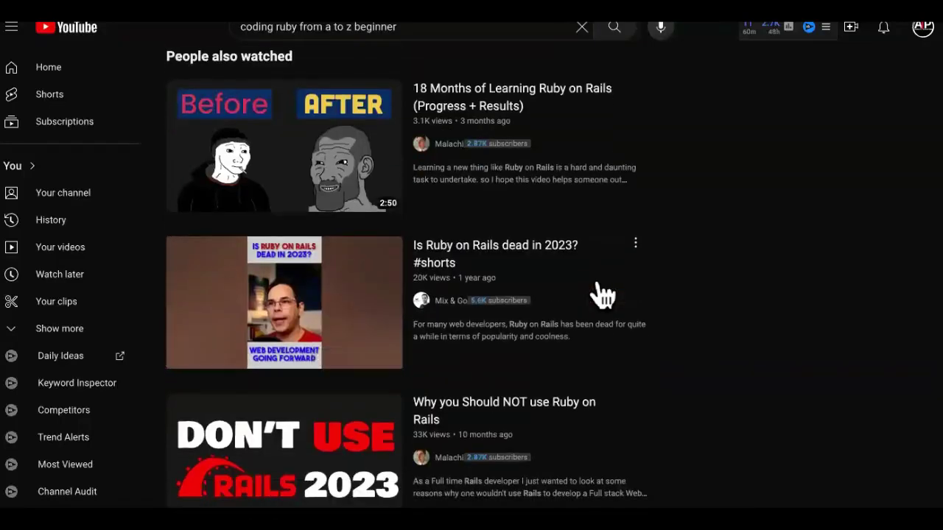
pyautogui.scroll(-3, 603, 295)
pyautogui.scroll(10, 603, 294)
pyautogui.scroll(10, 598, 280)
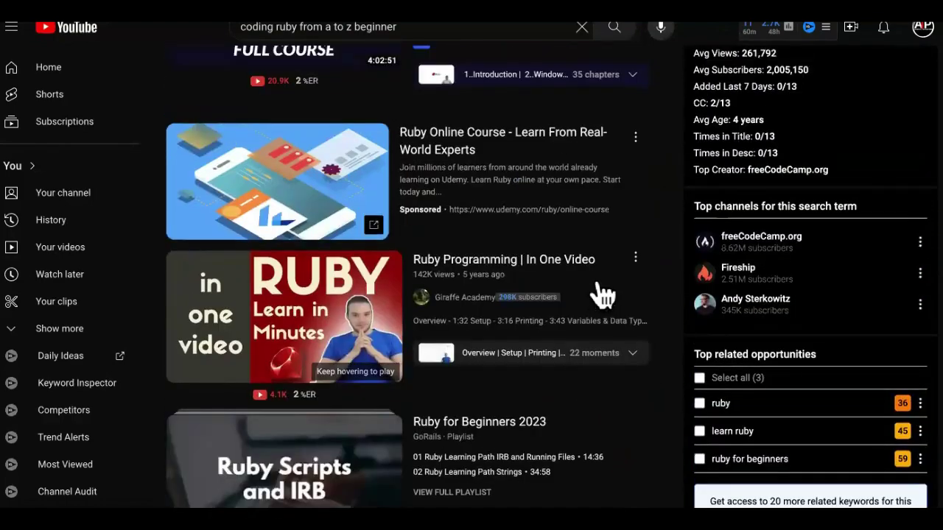
pyautogui.rightClick(307, 297)
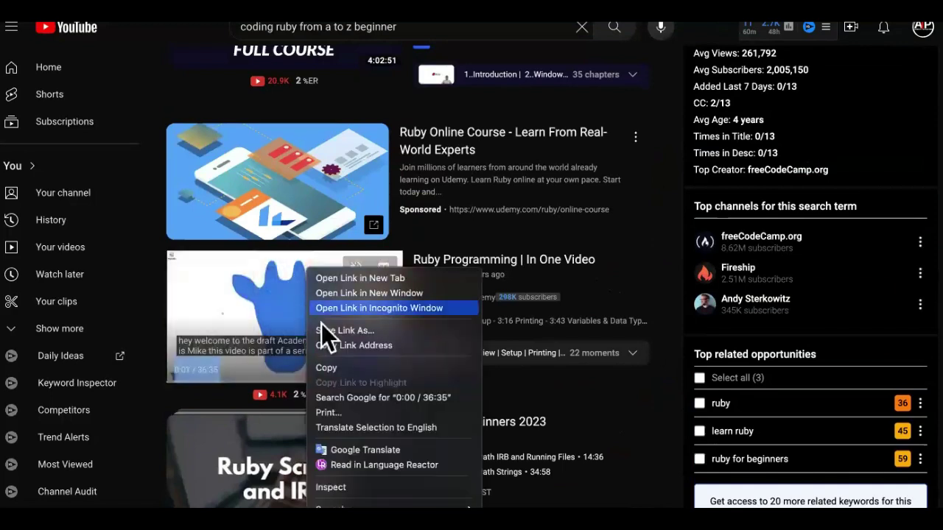
pyautogui.click(346, 344)
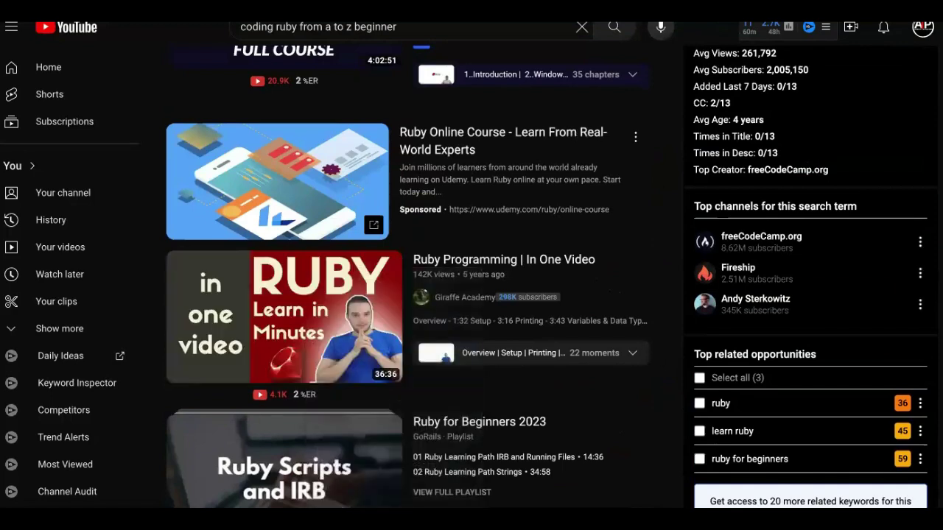
# On the YouTube Transcript site, replace the URL with the copied "Ruby Programming | In One Video" link and generate its transcript.
pyautogui.hotkey('ctrl', 'Tab')
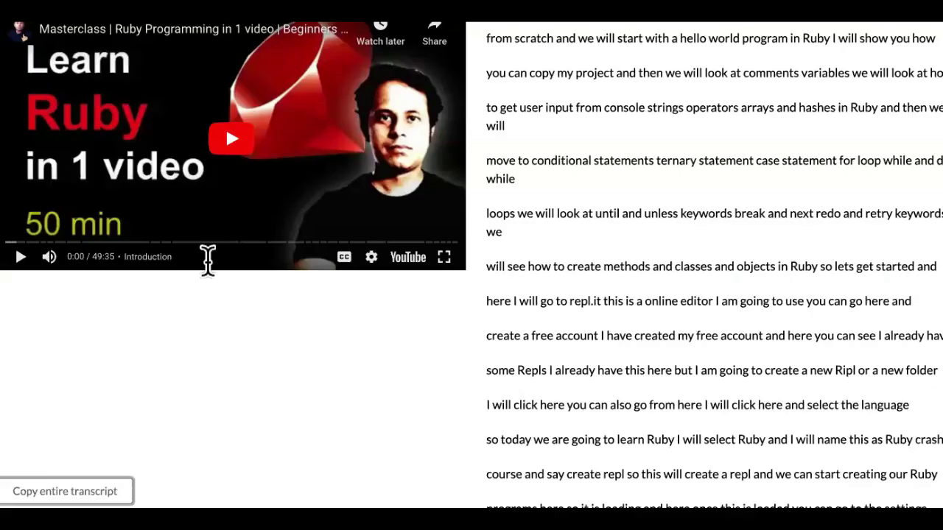
pyautogui.scroll(2, 206, 259)
pyautogui.tripleClick(198, 36)
pyautogui.press('BackSpace')
pyautogui.hotkey('ctrl', 'v')
pyautogui.click(293, 39)
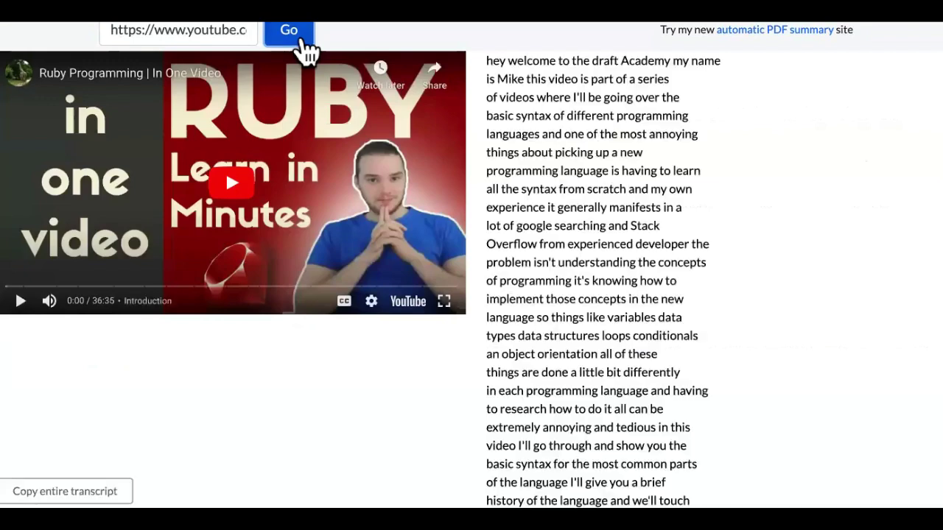
# Copy the entire "Ruby Programming | In One Video" transcript, paste it without formatting at the end of the Google Docs document, and add blank lines after it.
pyautogui.click(64, 492)
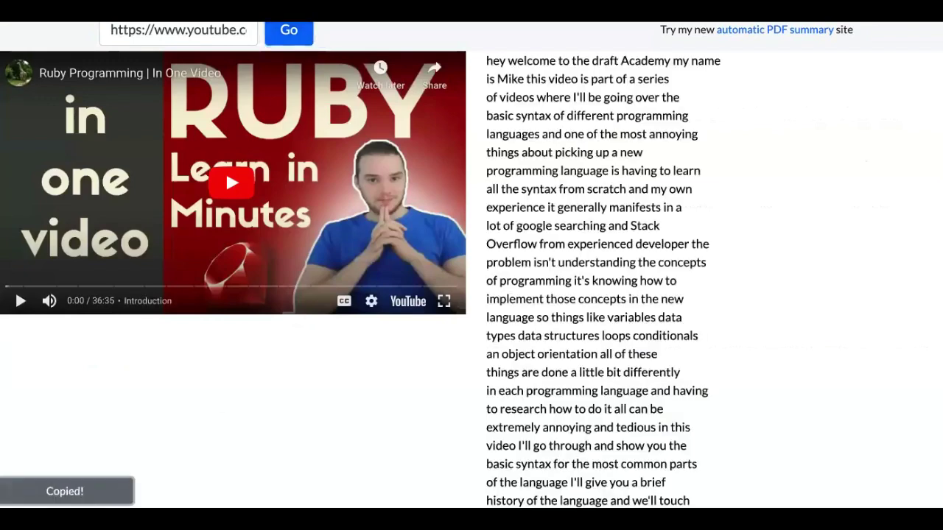
pyautogui.click(65, 491)
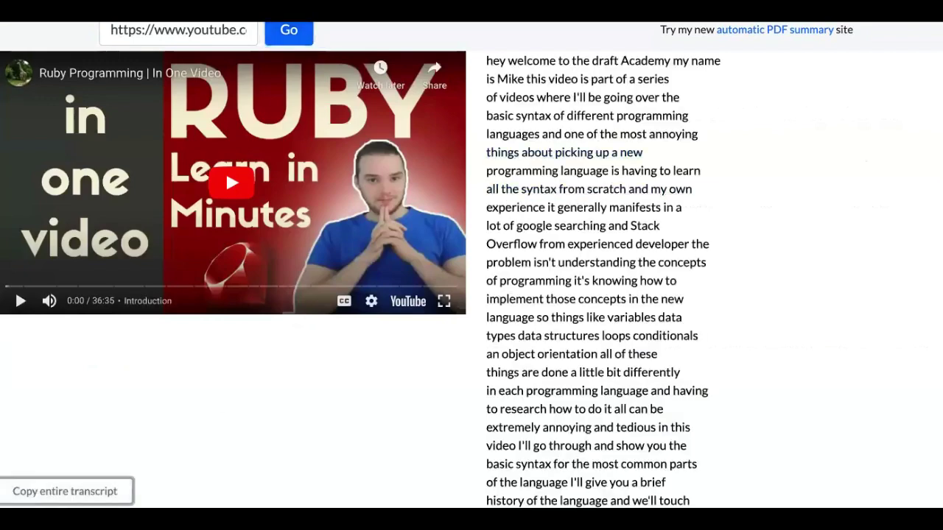
pyautogui.hotkey('ctrl', 'Tab')
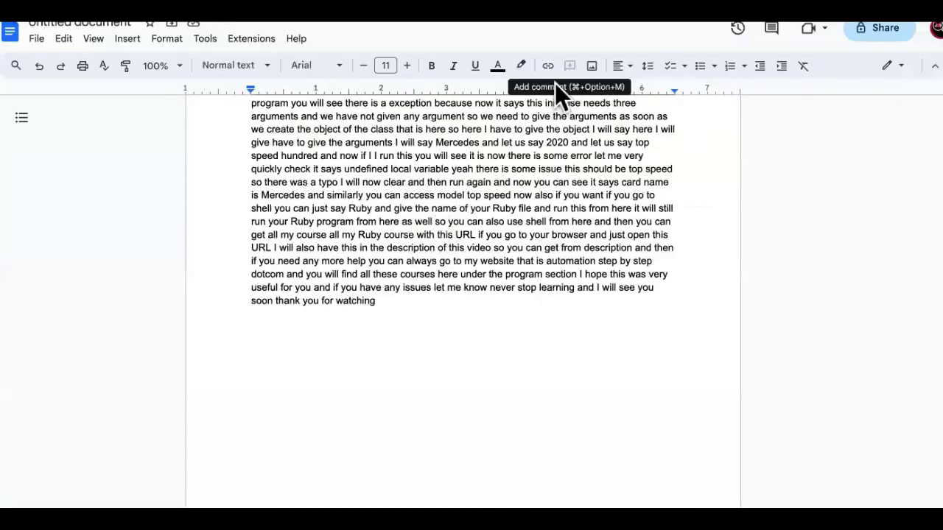
pyautogui.rightClick(303, 366)
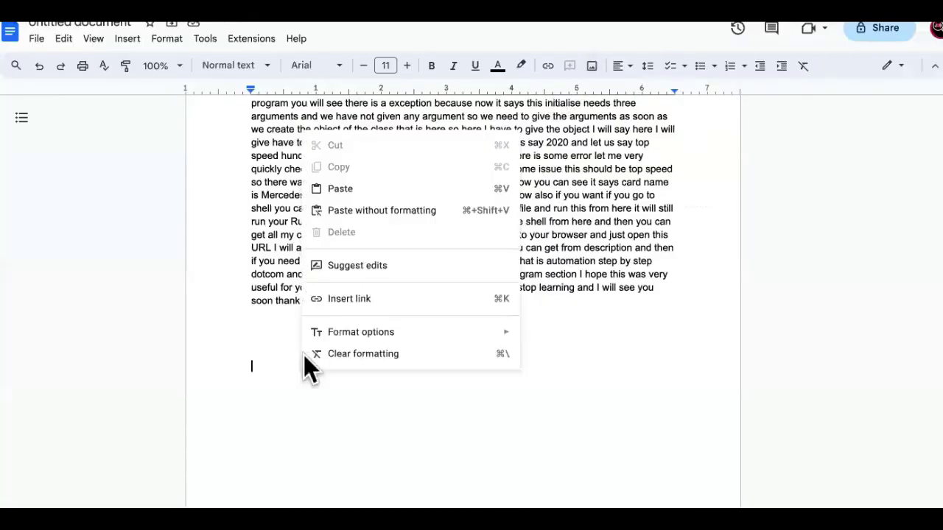
pyautogui.click(389, 212)
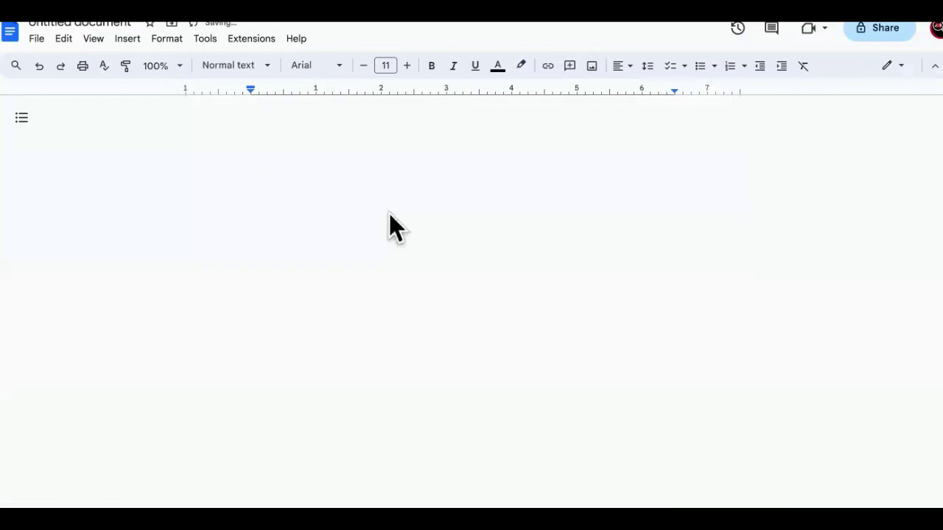
pyautogui.press('Return')
pyautogui.press('Return')
pyautogui.press('Return')
pyautogui.press('Return')
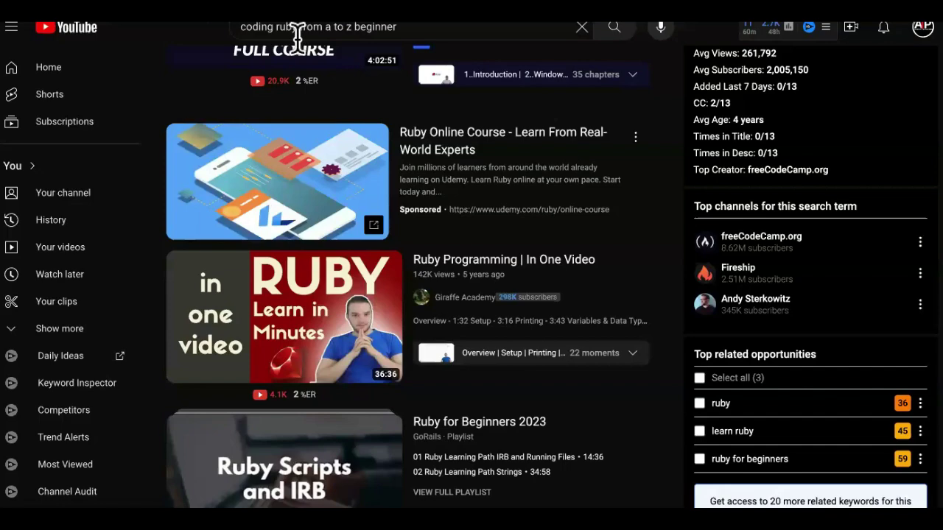
# Search YouTube for "coding kotlin from a to z beginner" and copy the link address of "Kotlin Course - Tutorial for Beginners".
pyautogui.moveTo(297, 35); pyautogui.dragTo(277, 37)
pyautogui.write('kotlin from a to z beginner')
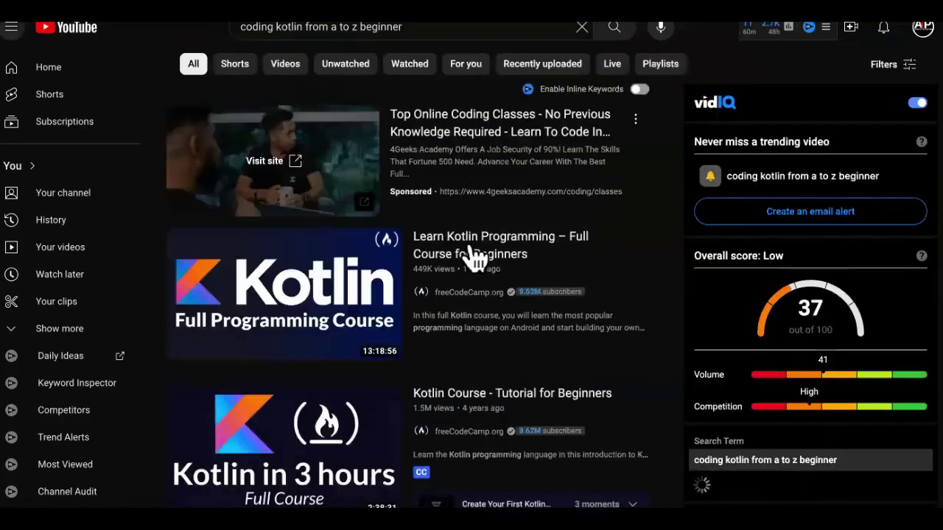
pyautogui.scroll(-1, 475, 258)
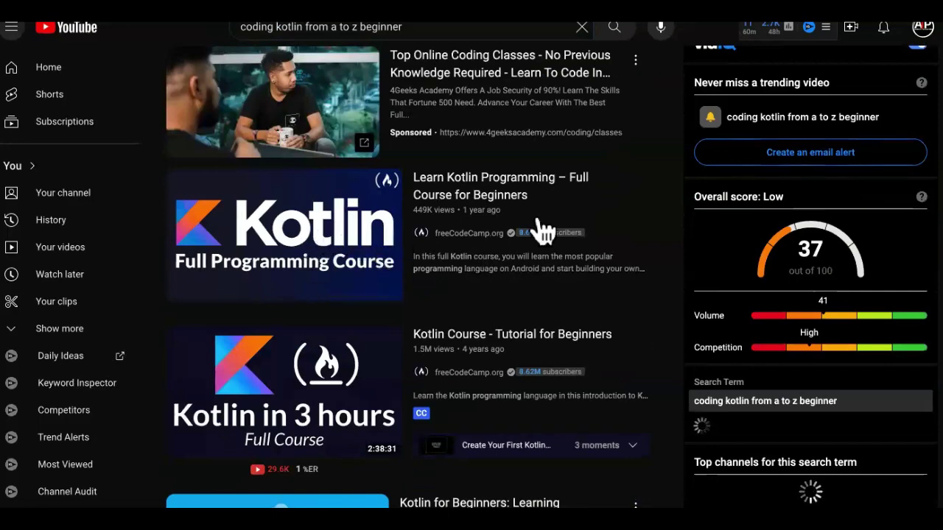
pyautogui.scroll(-1, 652, 216)
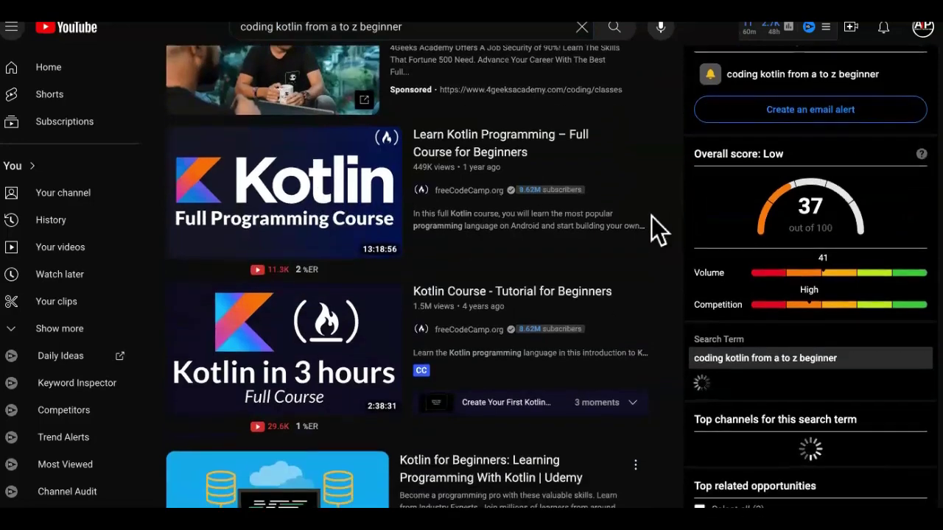
pyautogui.scroll(-2, 608, 184)
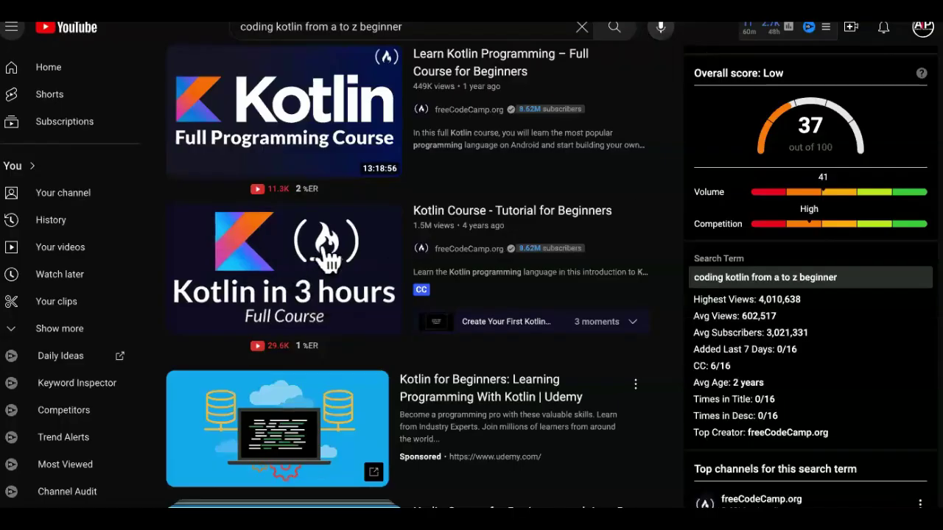
pyautogui.rightClick(301, 267)
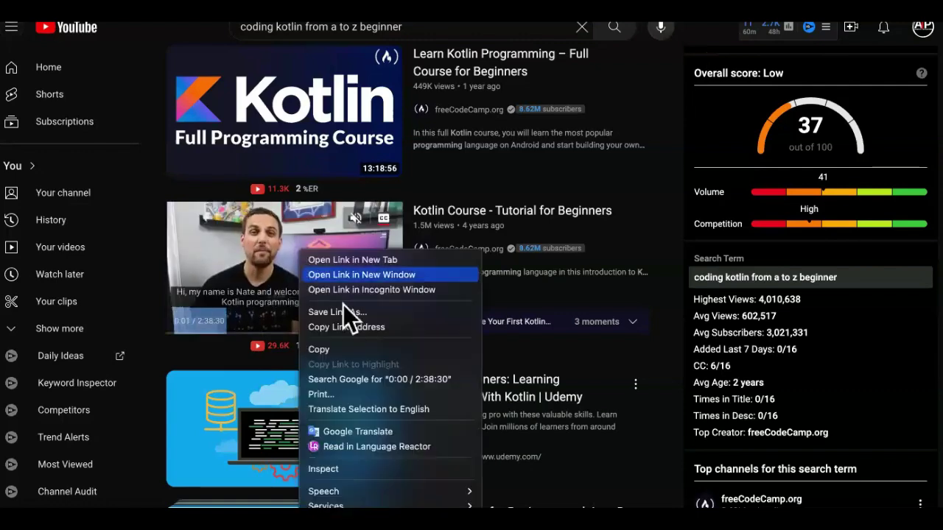
pyautogui.click(361, 326)
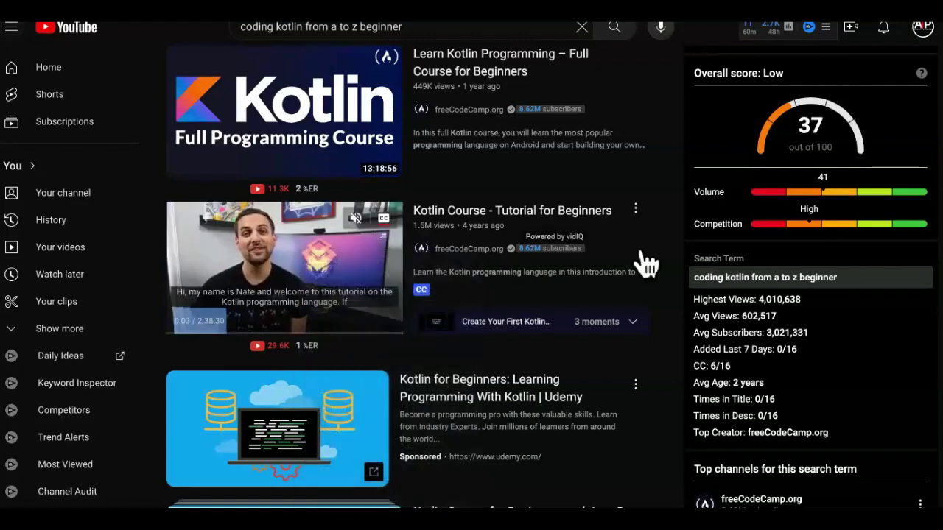
# On the YouTube Transcript site, replace the Ruby video URL with the copied "Kotlin Course - Tutorial for Beginners" link and generate its transcript.
pyautogui.moveTo(756, 33)
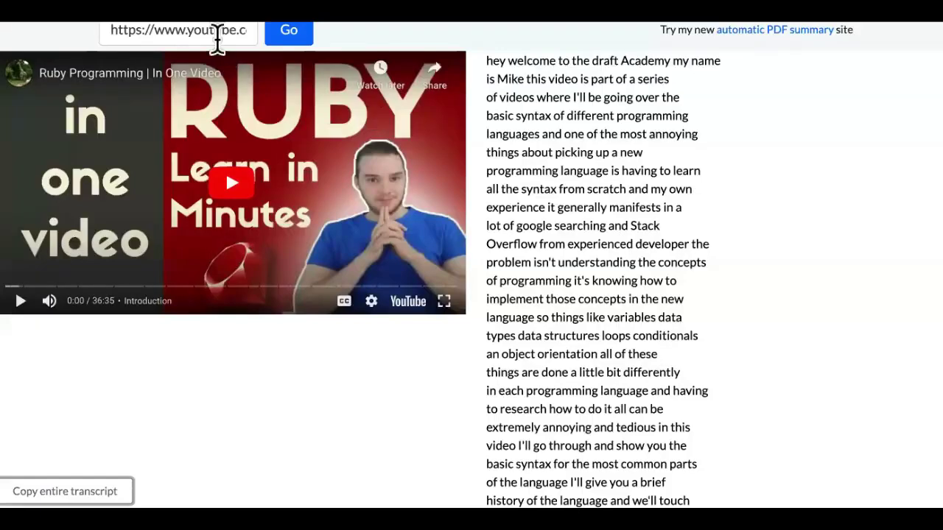
pyautogui.doubleClick(217, 33)
pyautogui.hotkey('ctrl', 'a')
pyautogui.press('BackSpace')
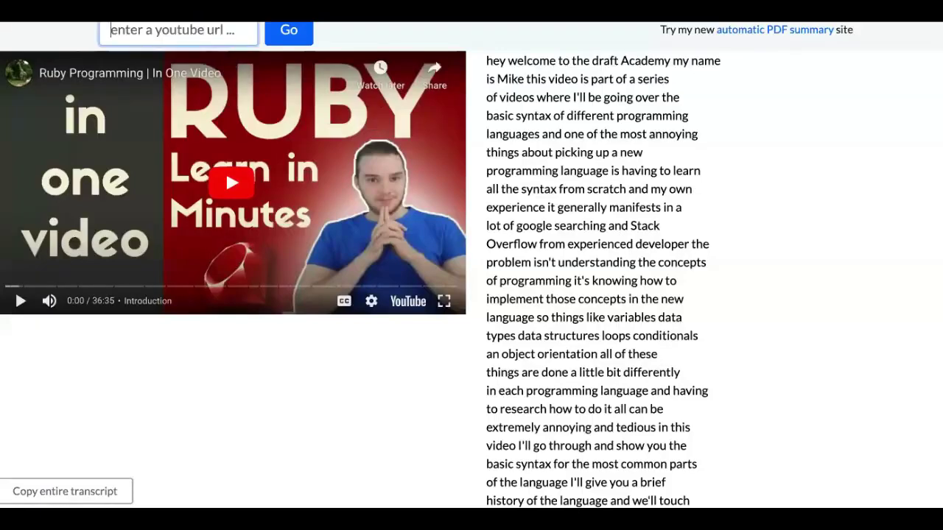
pyautogui.hotkey('ctrl', 'v')
pyautogui.click(288, 41)
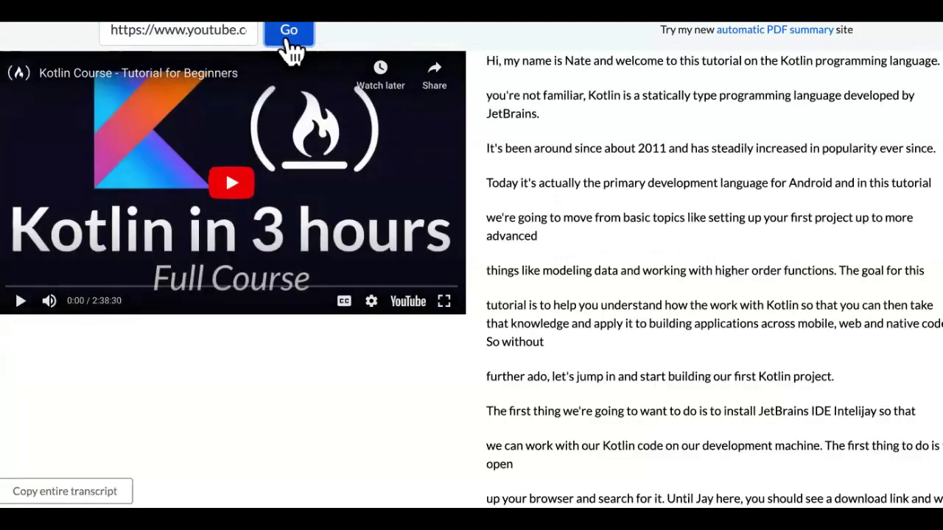
# Copy the entire Kotlin course transcript, paste it without formatting below the Ruby text in the Google Docs document, and add blank lines after it.
pyautogui.click(64, 491)
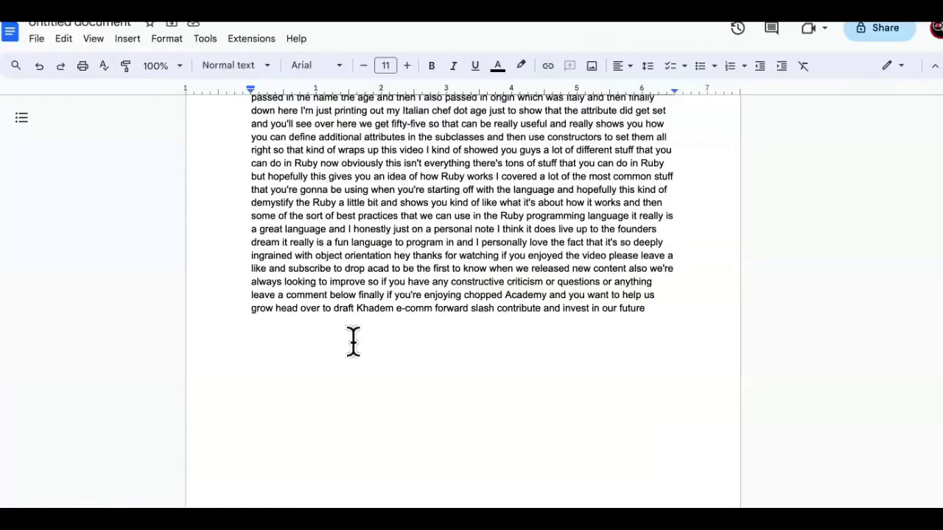
pyautogui.rightClick(306, 361)
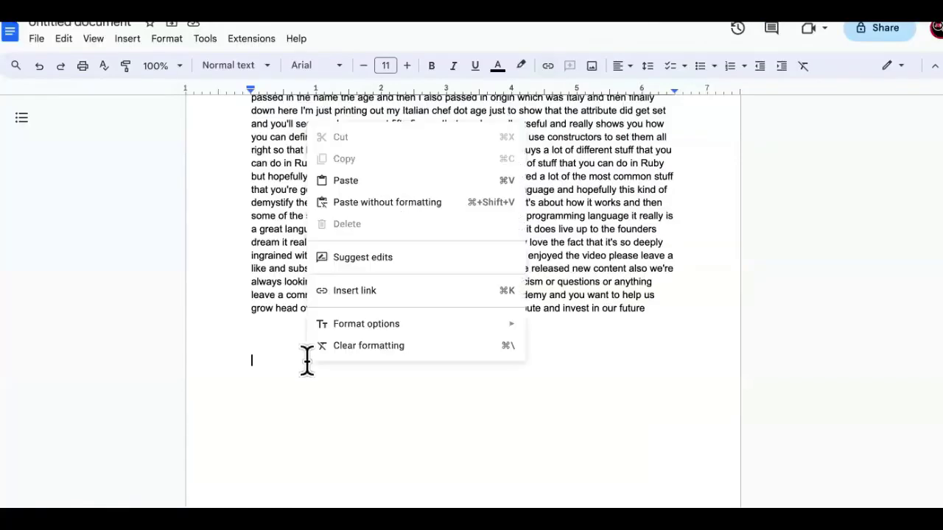
pyautogui.click(395, 203)
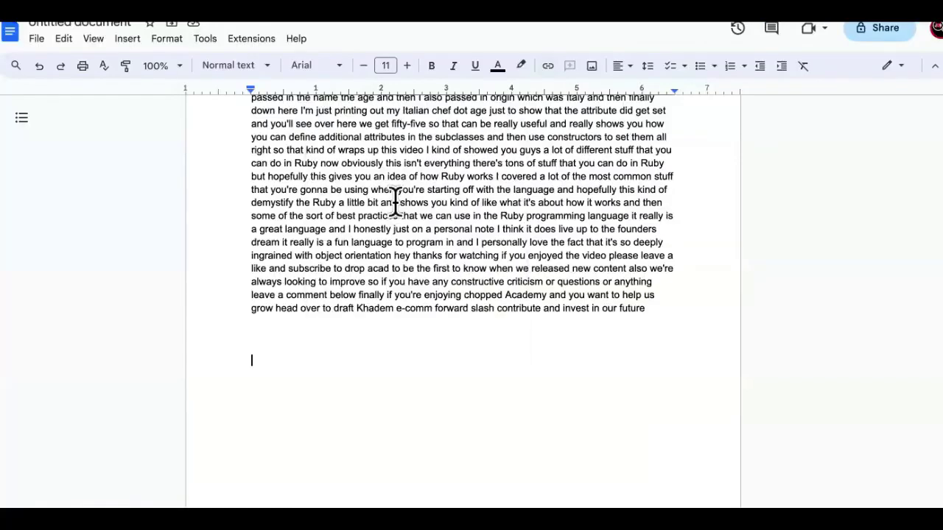
pyautogui.hotkey('ctrl', 'a')
pyautogui.press('BackSpace')
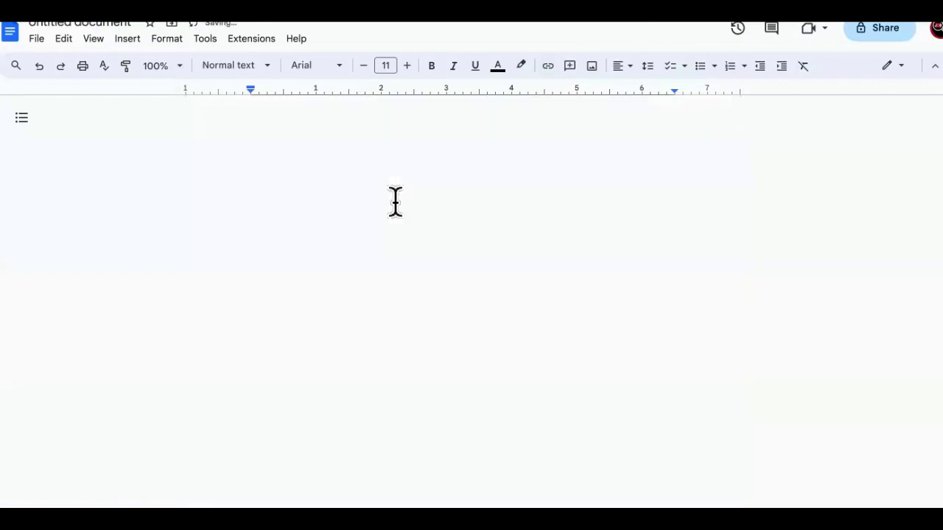
pyautogui.hotkey('ctrl', 'shift', 'v')
pyautogui.scroll(-3, 395, 200)
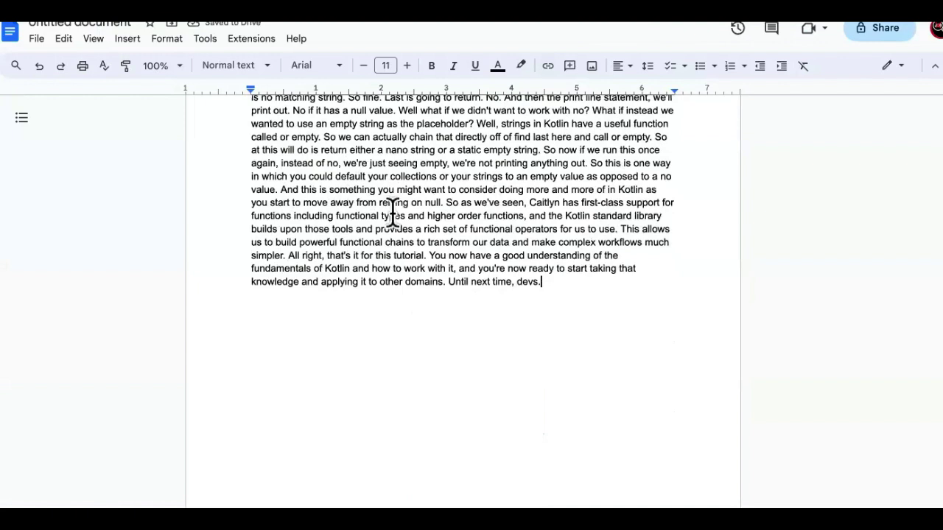
pyautogui.press('Return')
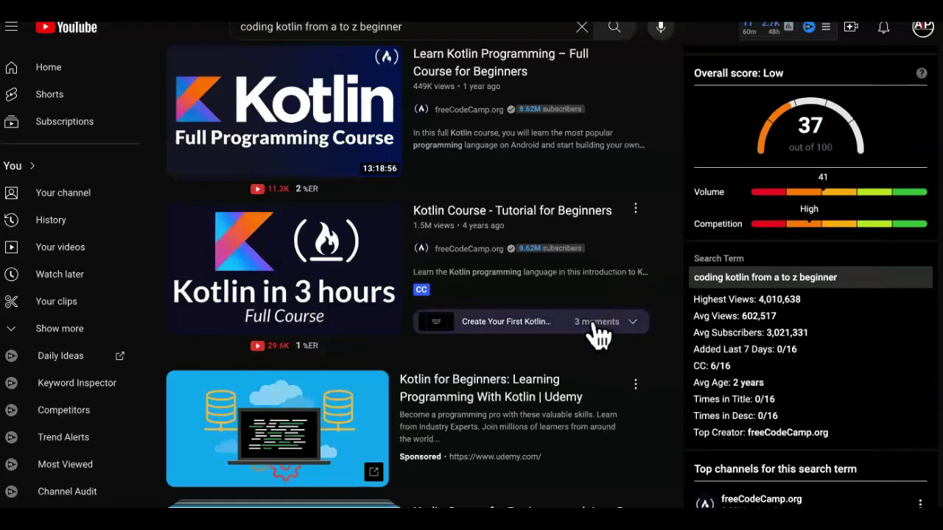
# In the YouTube Kotlin results, find "Kotlin Tutorial For Beginners 2023" and copy its link address.
pyautogui.scroll(-5, 598, 335)
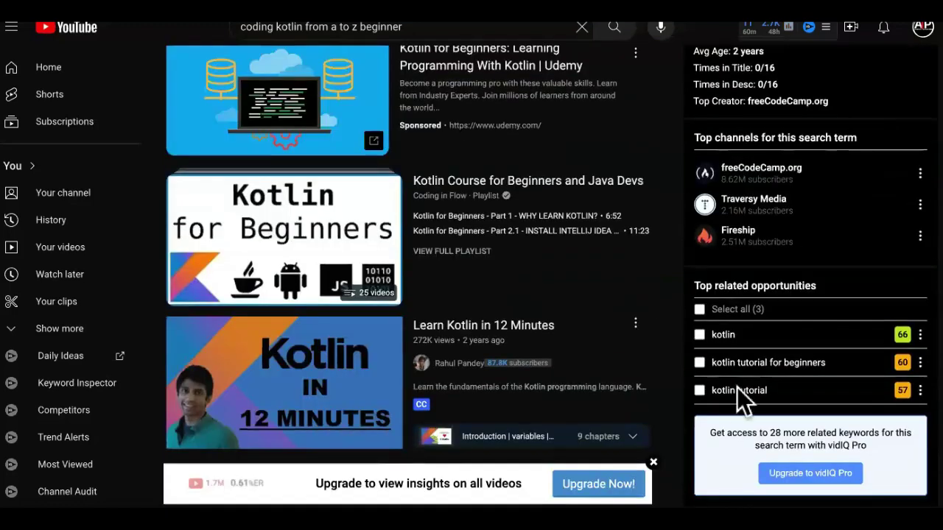
pyautogui.scroll(-4, 673, 315)
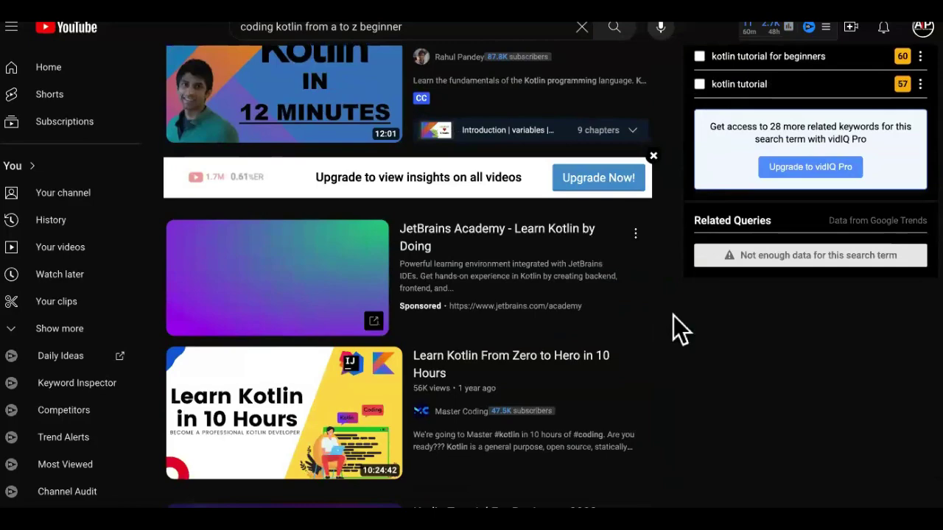
pyautogui.scroll(-1, 674, 316)
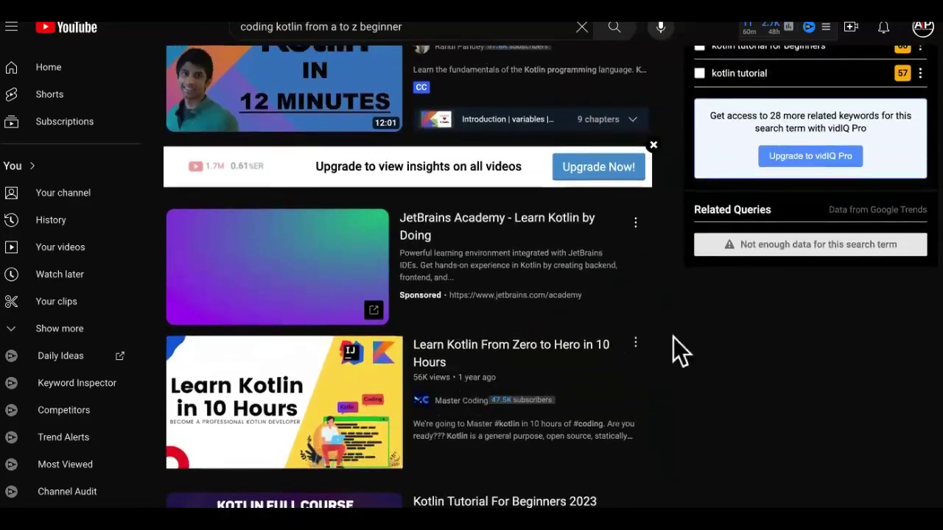
pyautogui.scroll(-2, 711, 361)
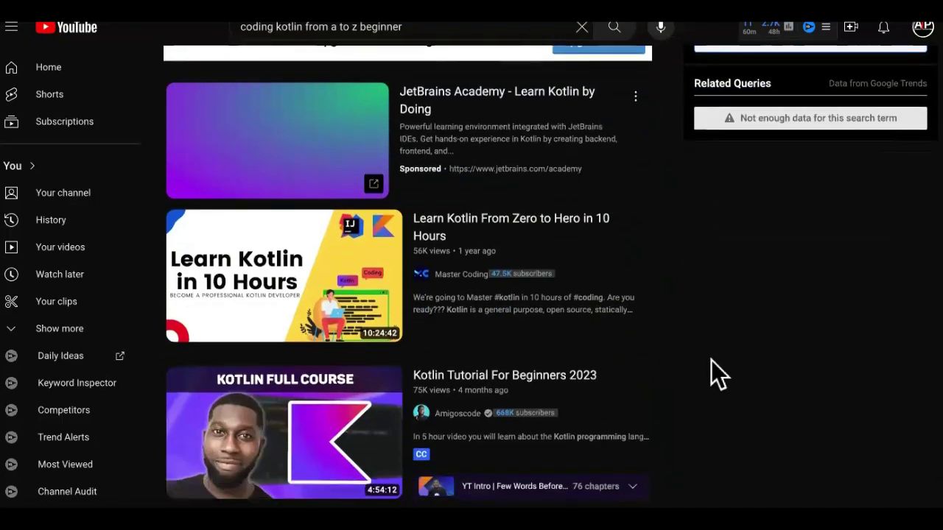
pyautogui.scroll(-1, 711, 361)
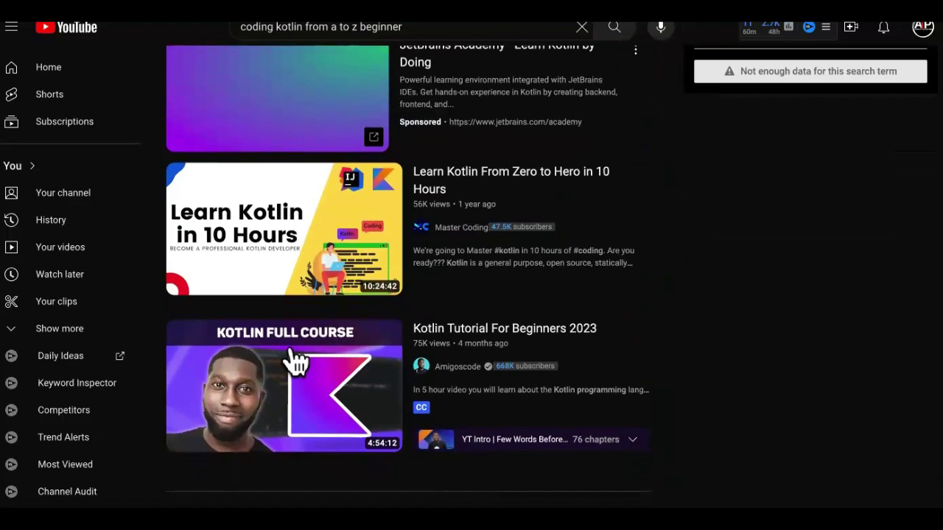
pyautogui.rightClick(280, 387)
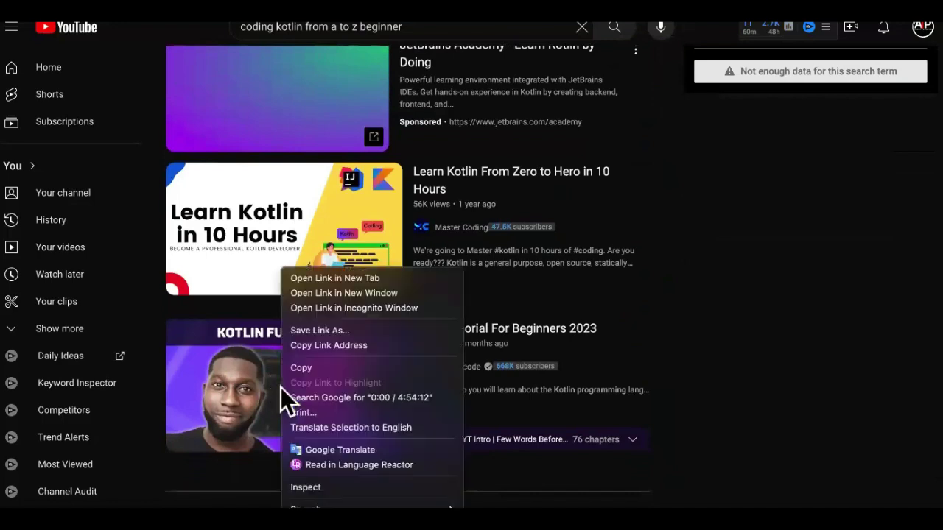
pyautogui.click(320, 343)
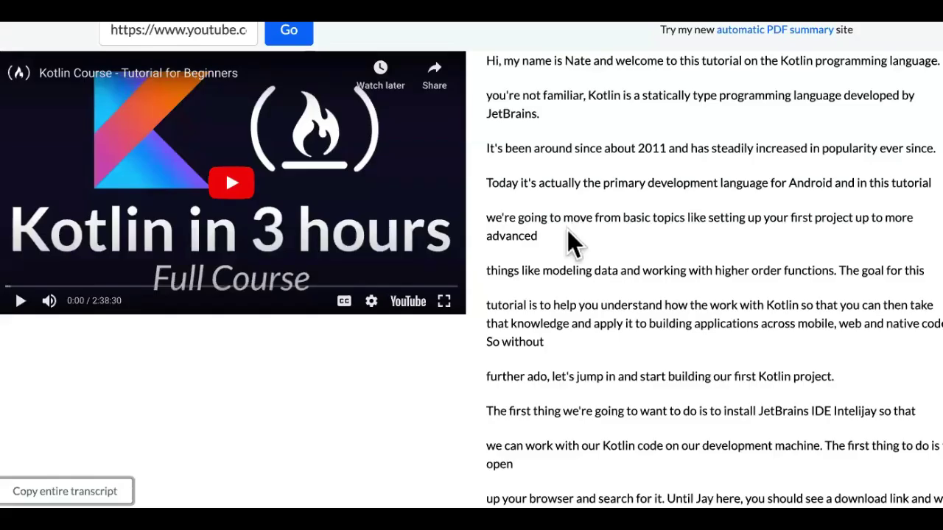
# On the YouTube Transcript site, replace the URL with the copied "Kotlin Tutorial For Beginners 2023" link and generate its transcript.
pyautogui.tripleClick(247, 36)
pyautogui.press('BackSpace')
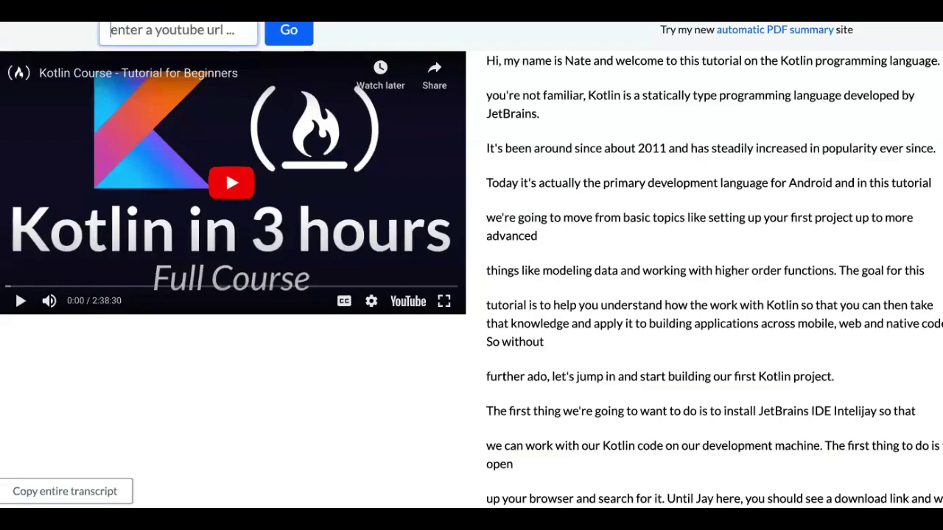
pyautogui.hotkey('ctrl', 'v')
pyautogui.click(296, 42)
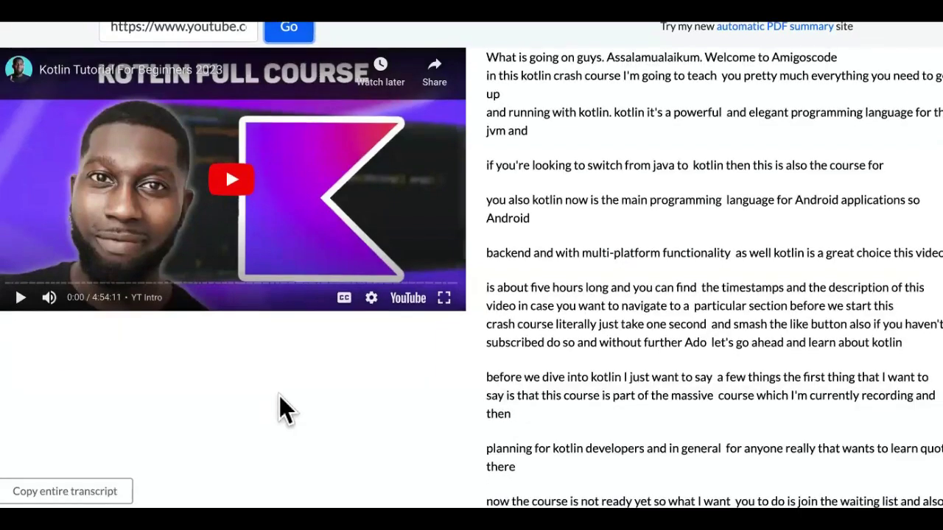
# Copy the entire "Kotlin Tutorial For Beginners 2023" transcript, paste it without formatting at the end of the Google Docs document, and add blank lines after it.
pyautogui.scroll(-3, 283, 409)
pyautogui.click(65, 491)
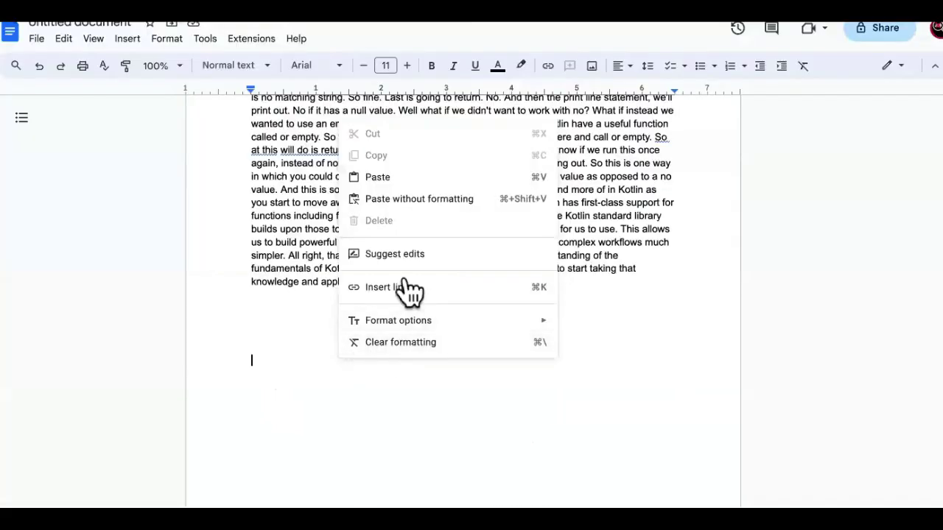
pyautogui.click(437, 201)
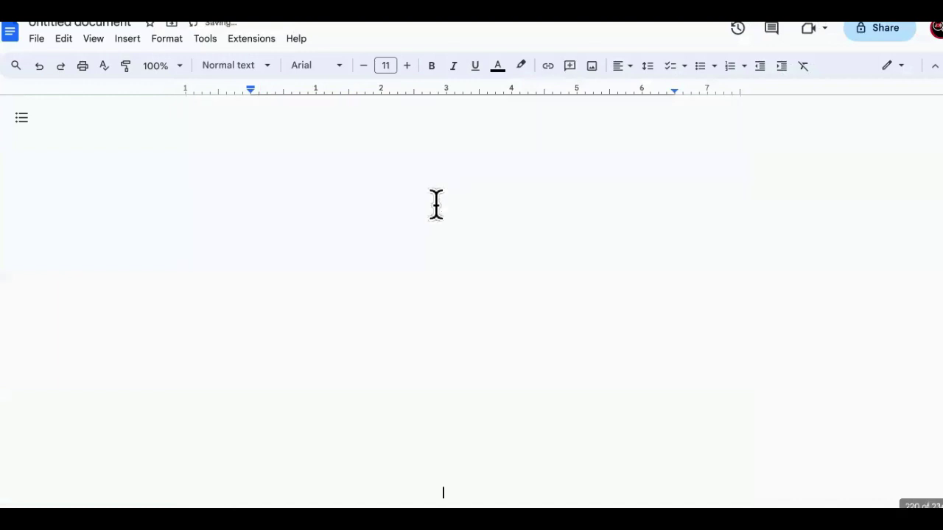
pyautogui.scroll(2, 436, 204)
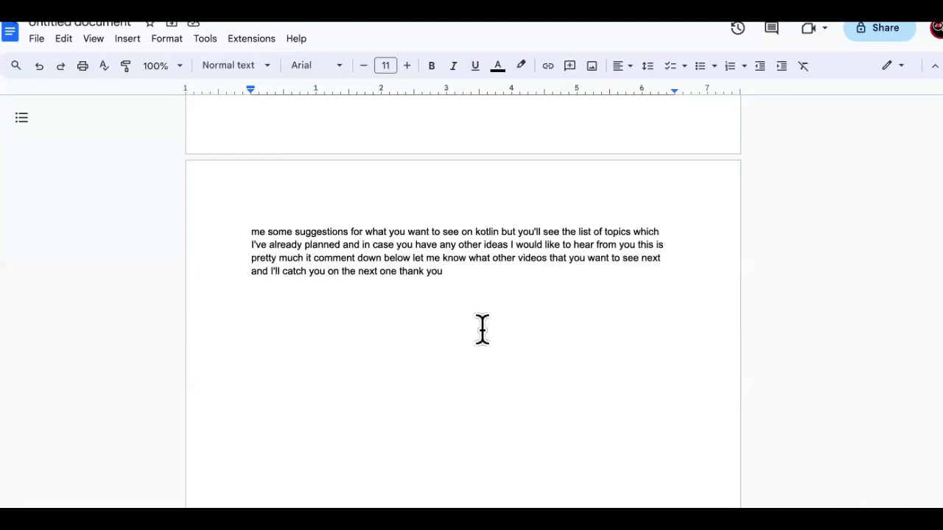
pyautogui.press('Return')
pyautogui.press('Return')
pyautogui.press('Return')
pyautogui.press('Return')
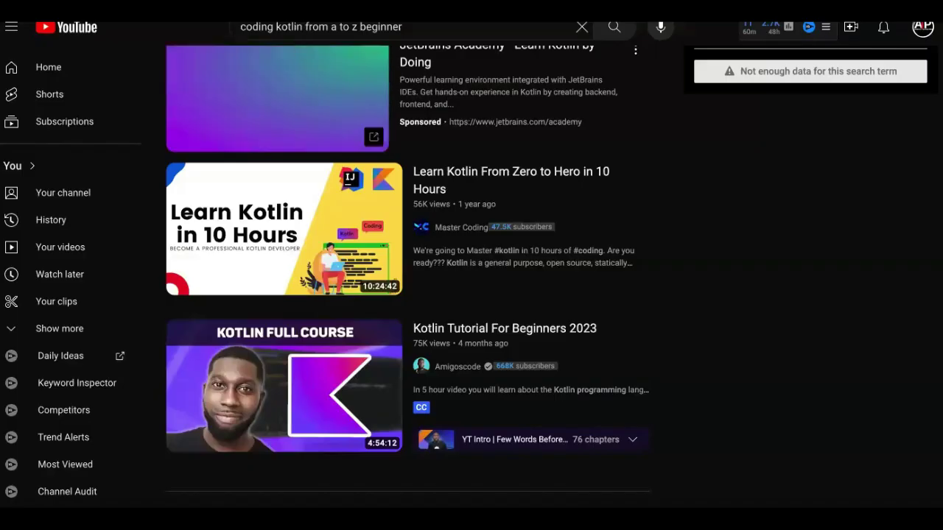
# Change the YouTube search to "coding javascript from a to z beginner" and run it.
pyautogui.click(301, 29)
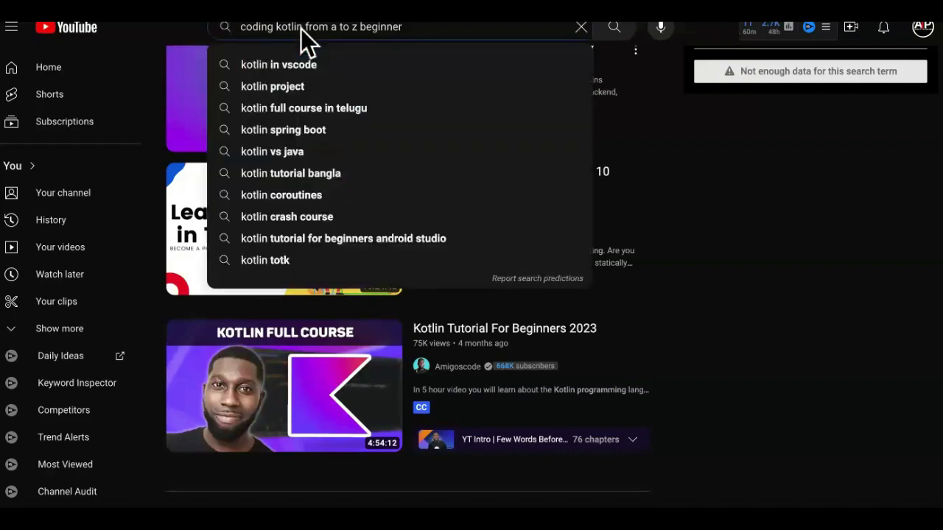
pyautogui.write('java')
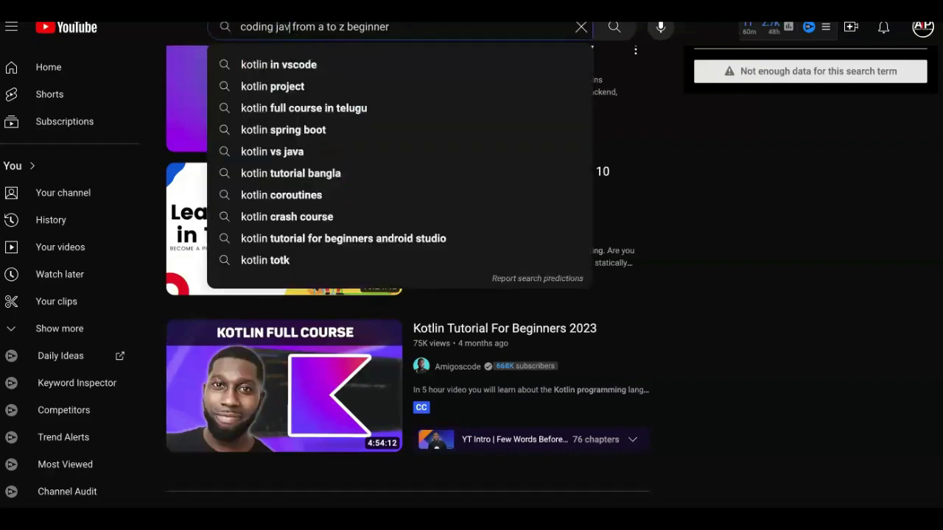
pyautogui.write('script')
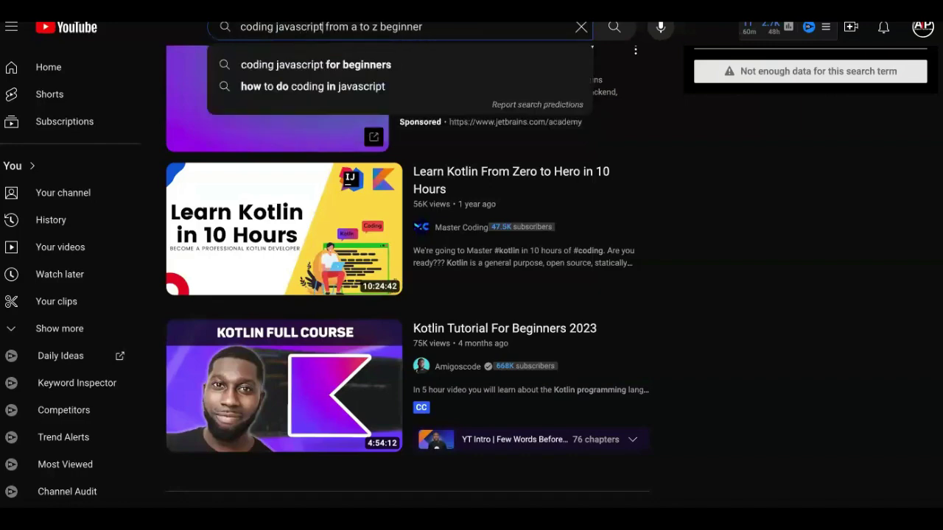
pyautogui.press('Return')
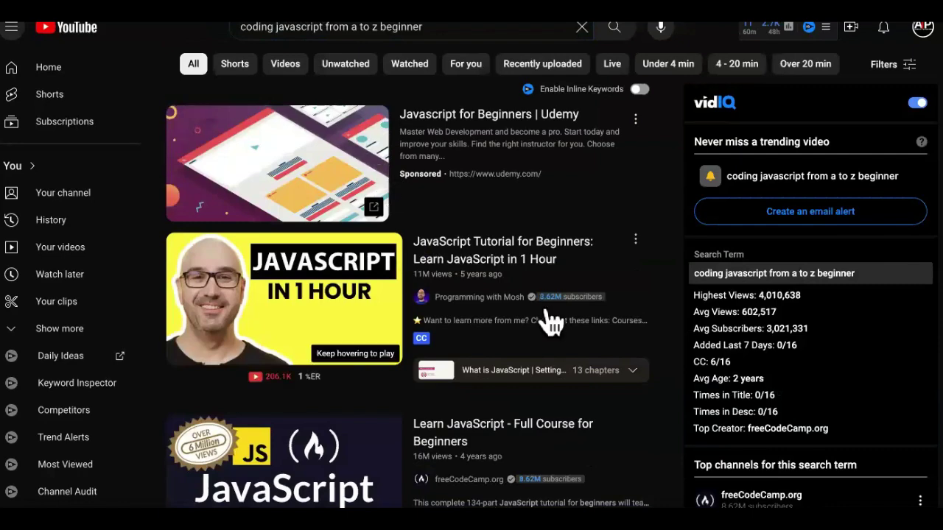
# In the YouTube JavaScript results, find "JavaScript Tutorial for Beginners: Learn JavaScript in 1 Hour" and copy its link address.
pyautogui.scroll(-1, 642, 459)
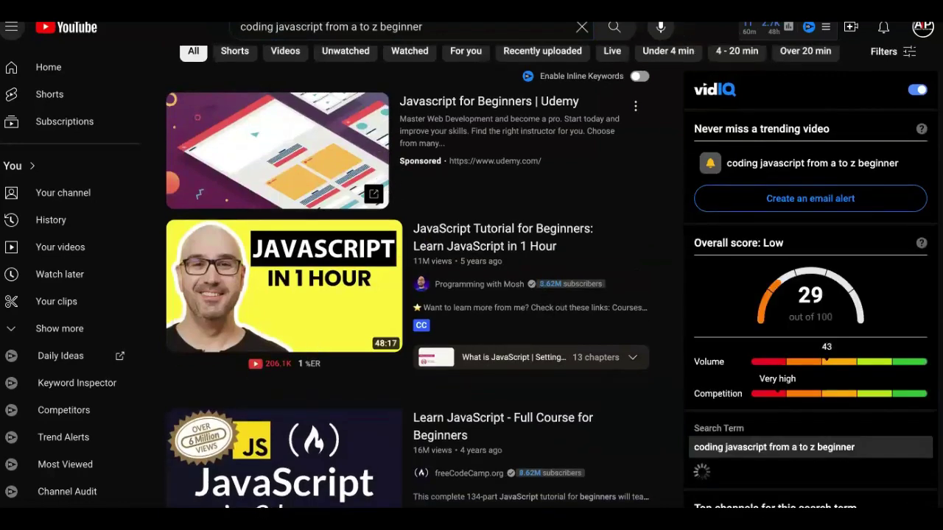
pyautogui.rightClick(244, 308)
pyautogui.click(303, 378)
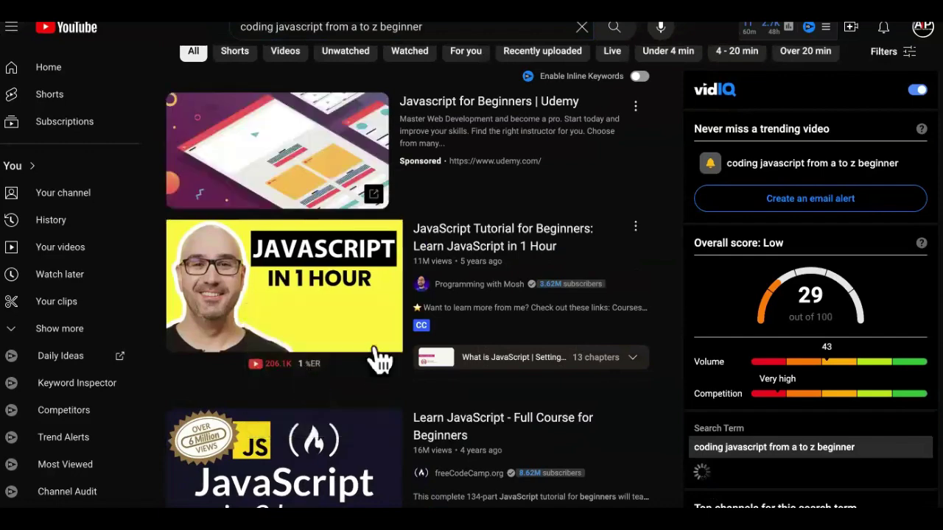
pyautogui.scroll(-1, 468, 291)
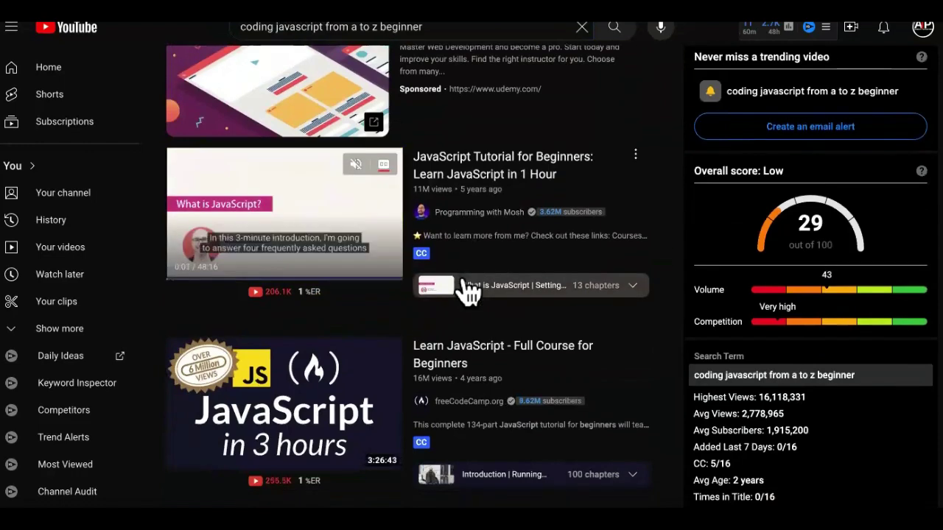
# On the YouTube Transcript site, replace the URL with the copied link to the 1-hour JavaScript tutorial and generate its transcript.
pyautogui.click(759, 27)
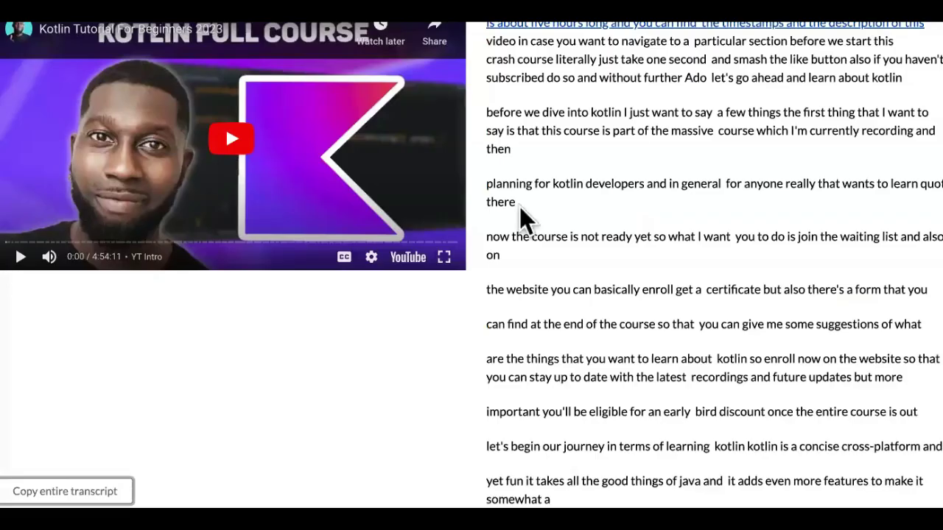
pyautogui.scroll(4, 337, 401)
pyautogui.tripleClick(199, 34)
pyautogui.hotkey('ctrl', 'v')
pyautogui.click(295, 34)
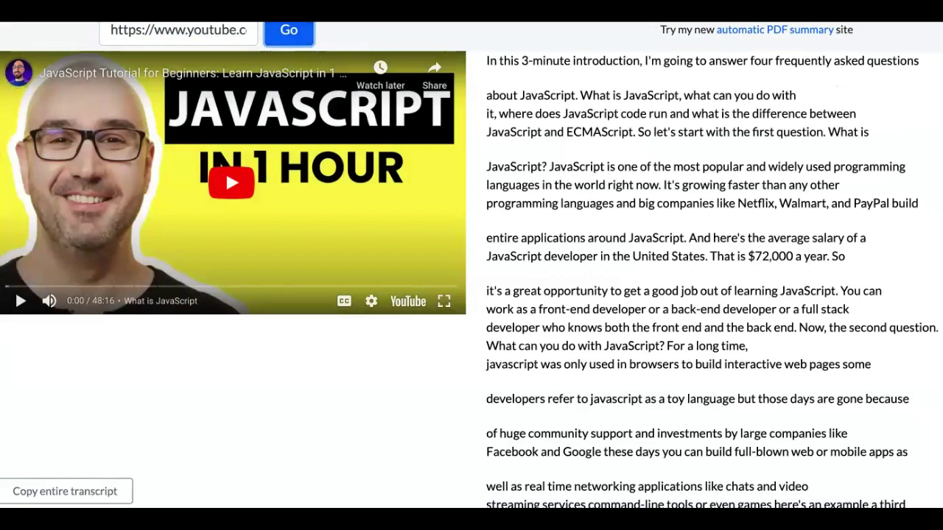
# Copy the entire 1-hour JavaScript transcript, paste it without formatting at the end of the Google Docs document, and add blank lines after it.
pyautogui.click(65, 491)
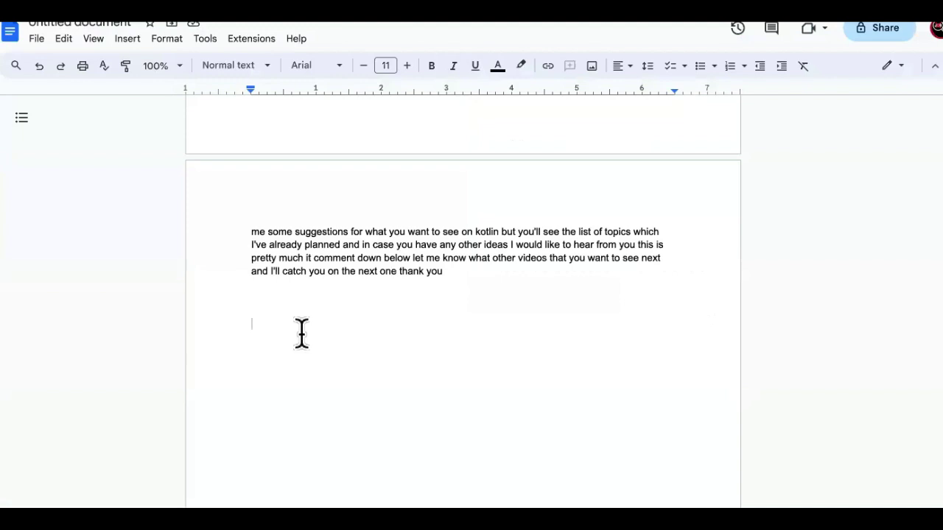
pyautogui.rightClick(301, 331)
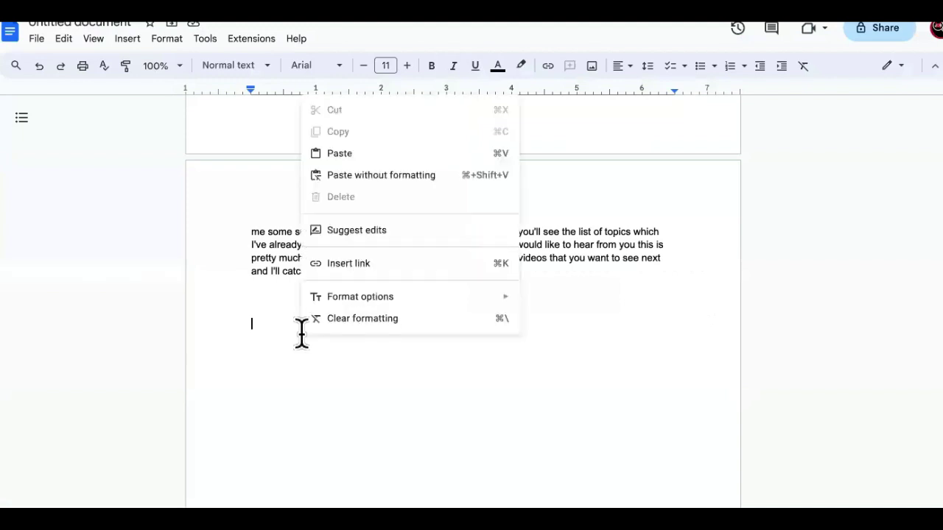
pyautogui.click(396, 177)
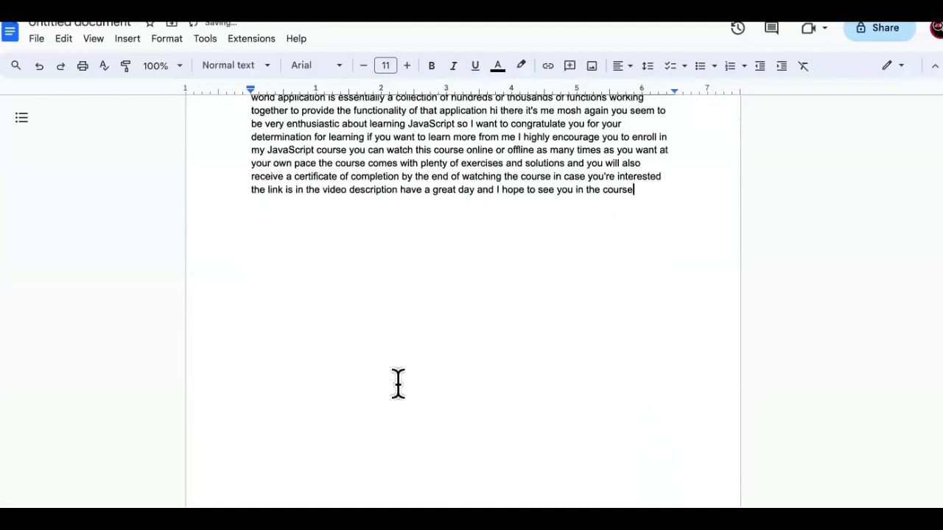
pyautogui.press('Return')
pyautogui.press('Return')
pyautogui.press('Return')
pyautogui.press('Return')
pyautogui.press('Return')
# Open Udemy in a new browser tab and search its courses for "coding".
pyautogui.hotkey('ctrl', 't')
pyautogui.write('udem')
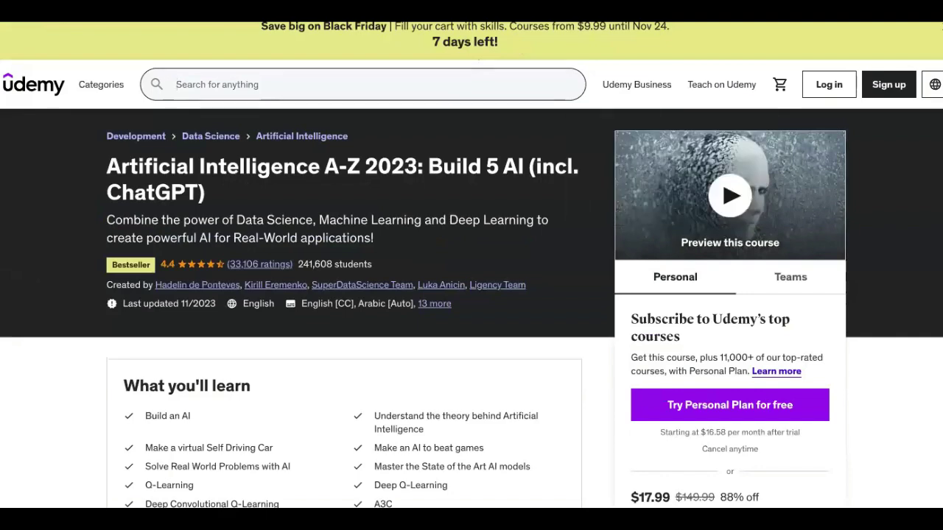
pyautogui.scroll(-1, 486, 43)
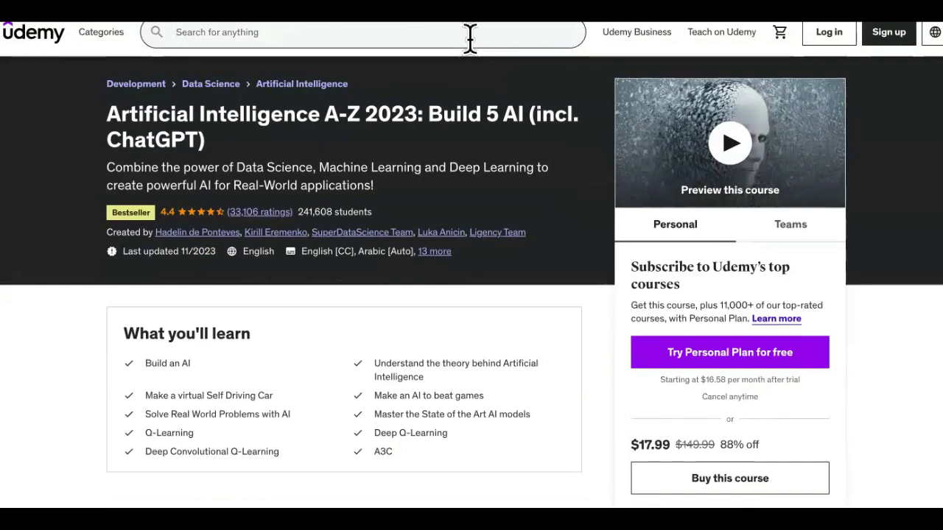
pyautogui.write('co')
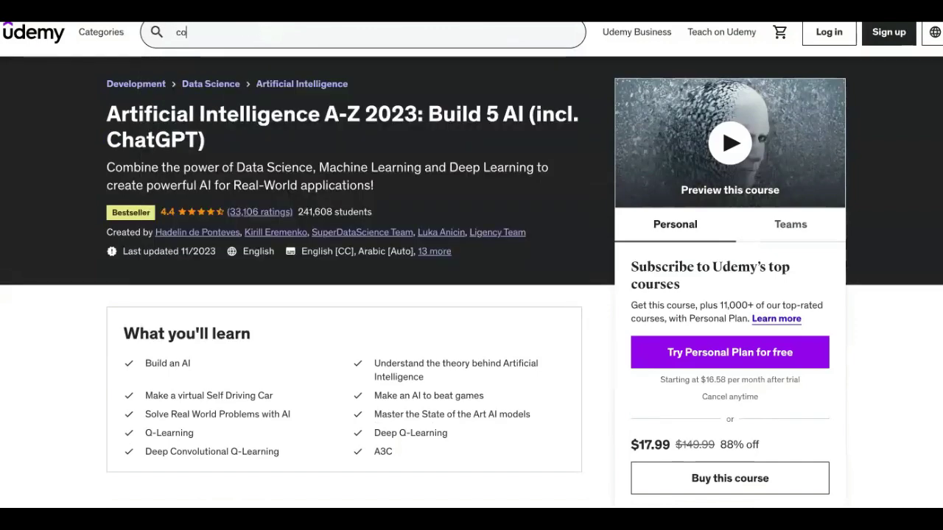
pyautogui.write('ding')
pyautogui.press('Return')
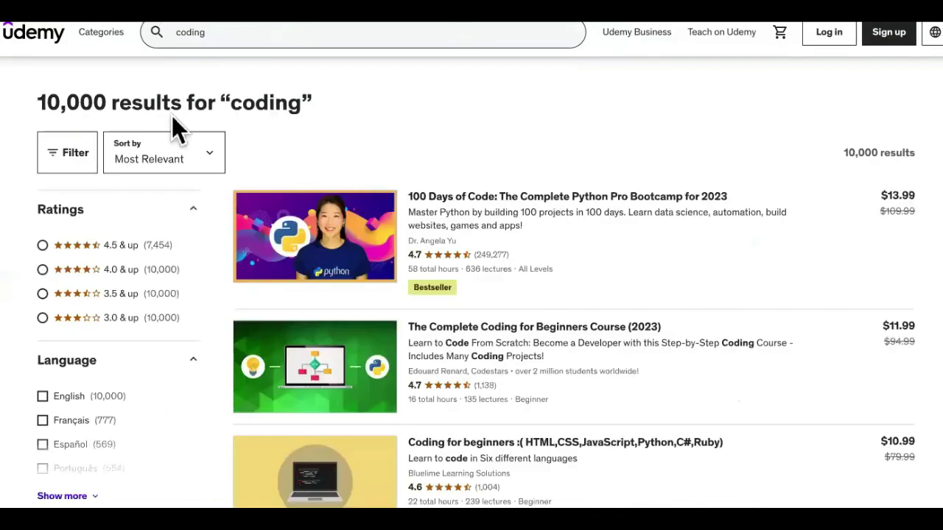
# Examine the Udemy "coding" results, checking the number of results and which courses are offered down to the end of the first page.
pyautogui.doubleClick(111, 101)
pyautogui.tripleClick(109, 101)
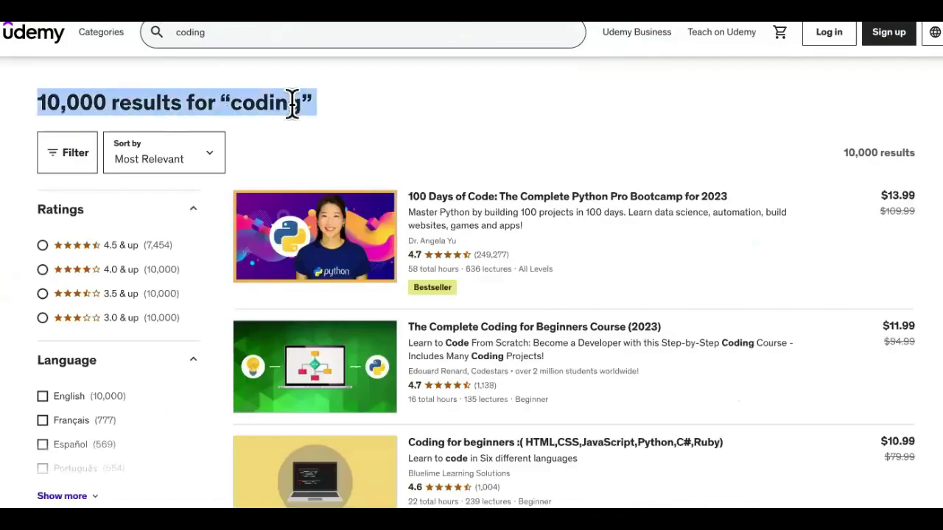
pyautogui.click(423, 119)
pyautogui.moveTo(505, 279)
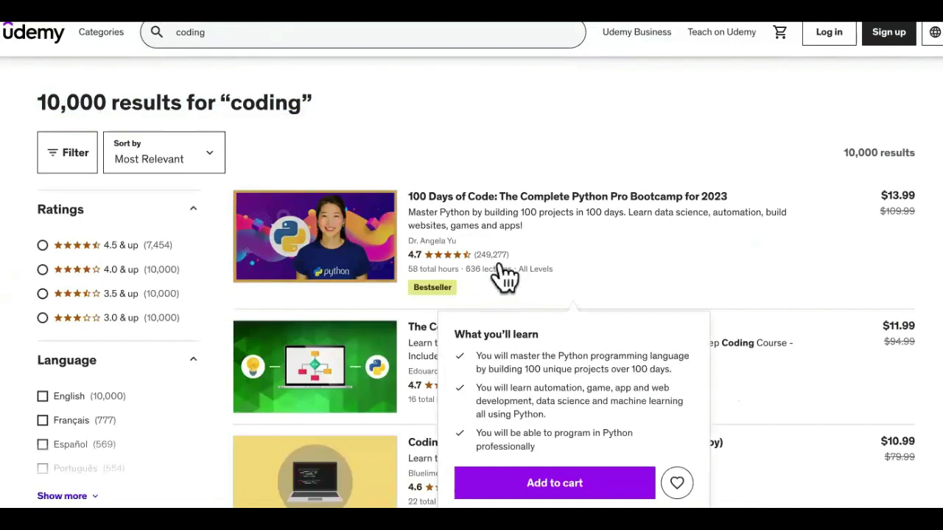
pyautogui.scroll(-3, 505, 278)
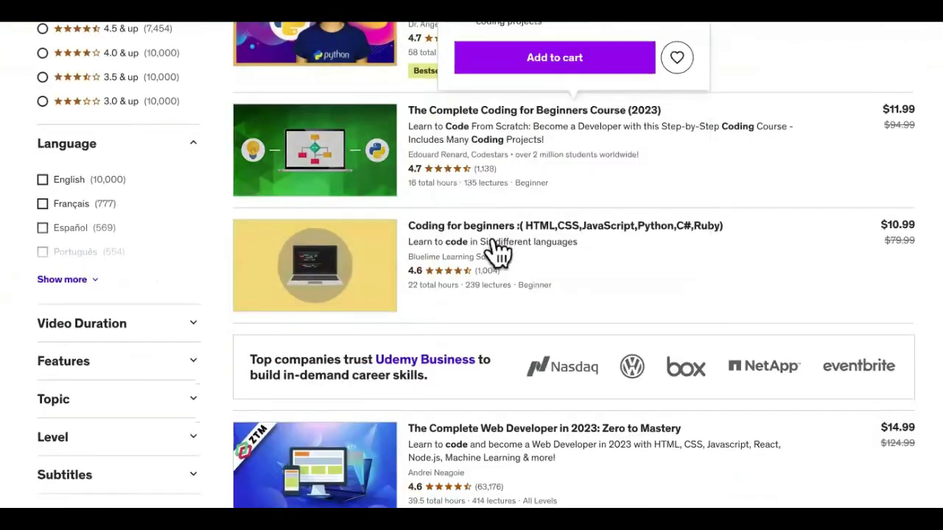
pyautogui.scroll(-1, 497, 250)
pyautogui.scroll(-3, 496, 251)
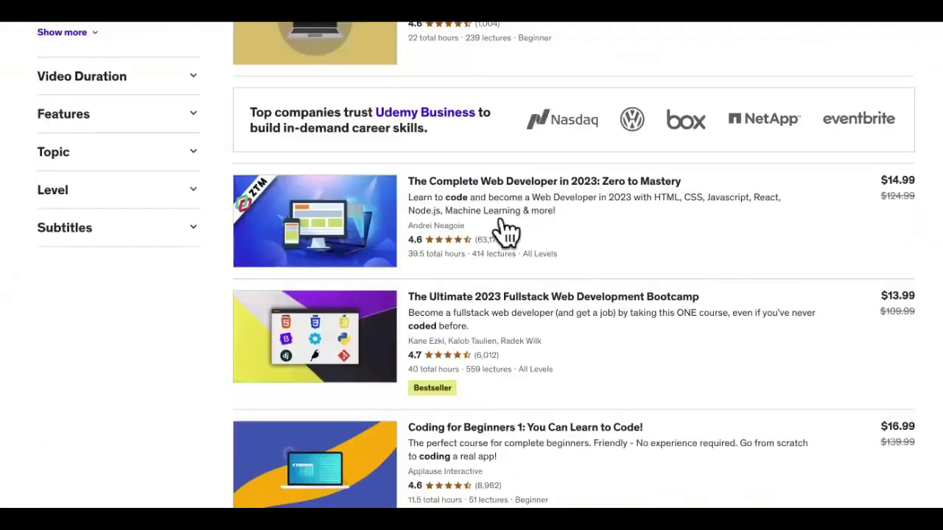
pyautogui.scroll(-8, 506, 227)
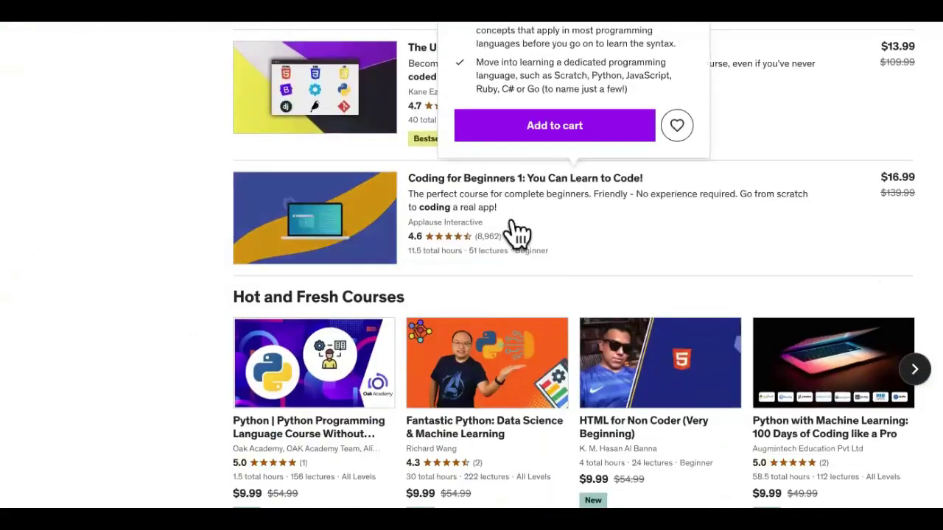
pyautogui.scroll(-7, 514, 219)
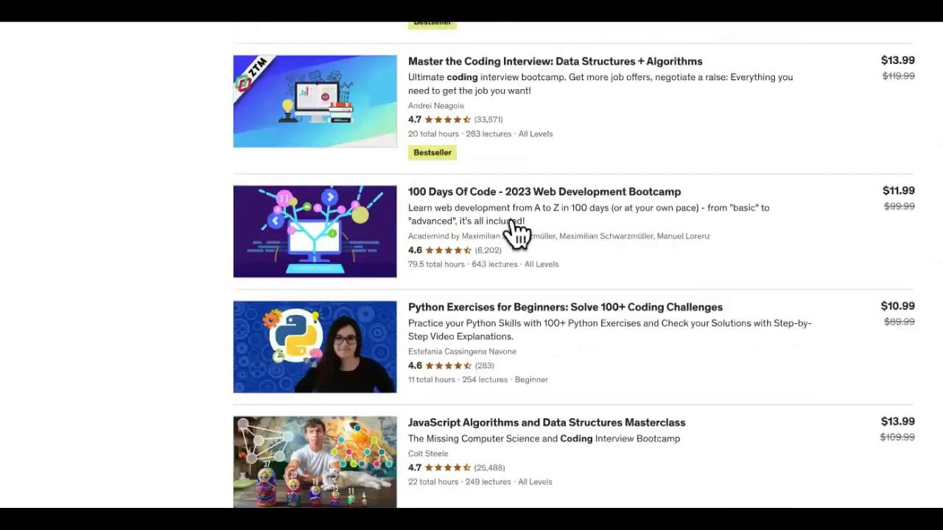
pyautogui.scroll(-1, 515, 223)
pyautogui.scroll(-15, 516, 232)
pyautogui.scroll(10, 514, 231)
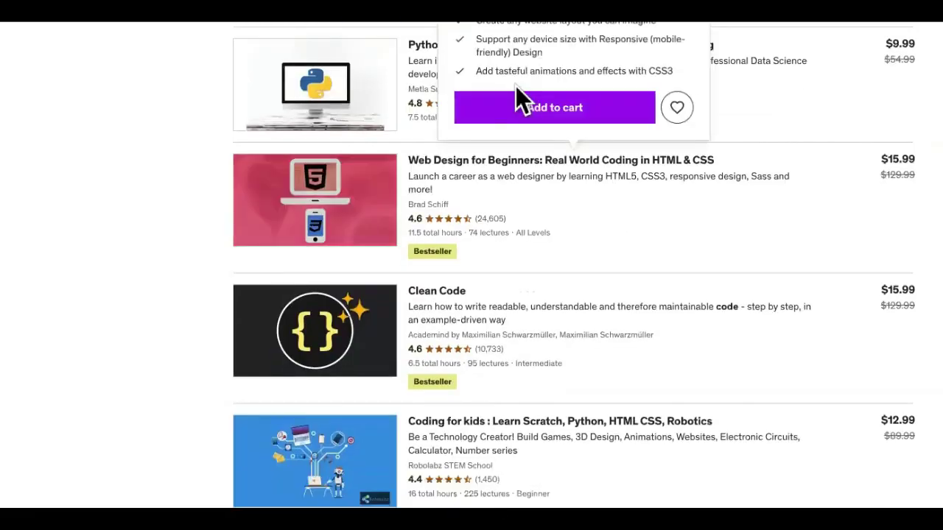
pyautogui.scroll(-4, 508, 258)
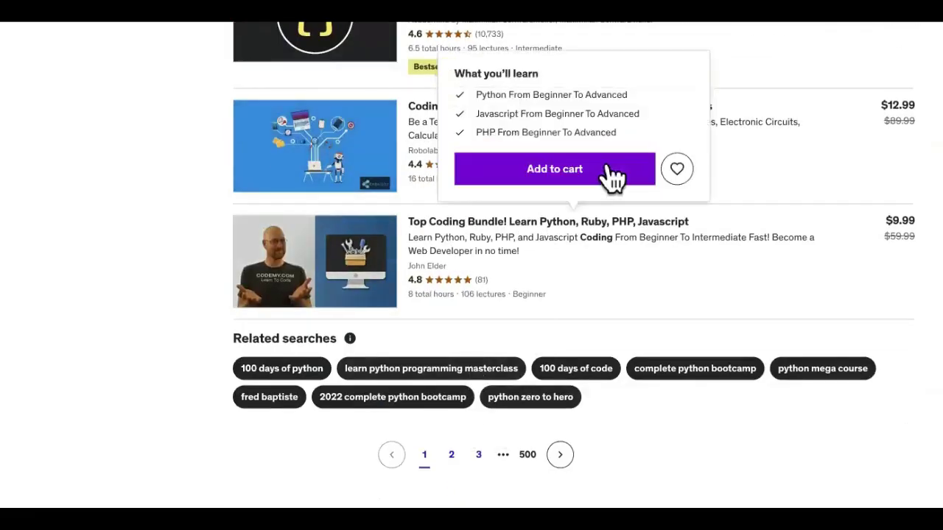
pyautogui.scroll(10, 611, 177)
pyautogui.scroll(10, 611, 177)
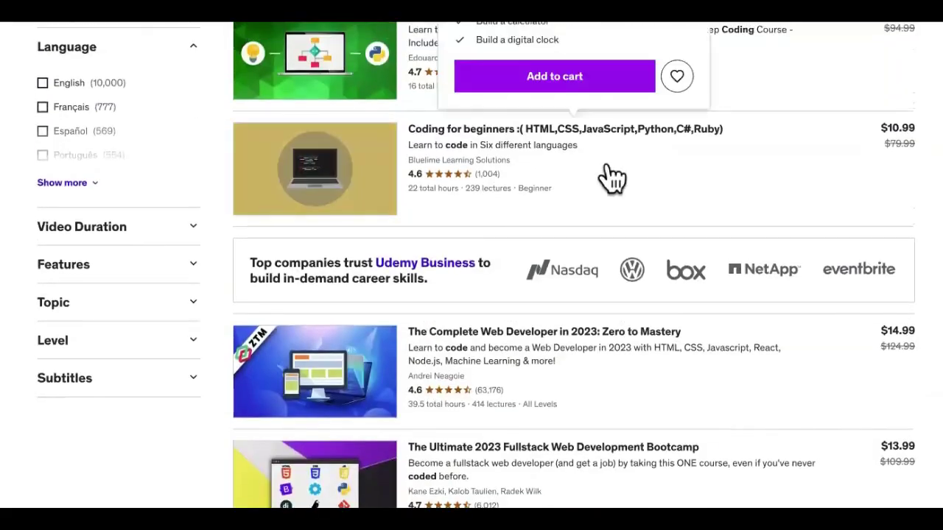
pyautogui.scroll(5, 609, 168)
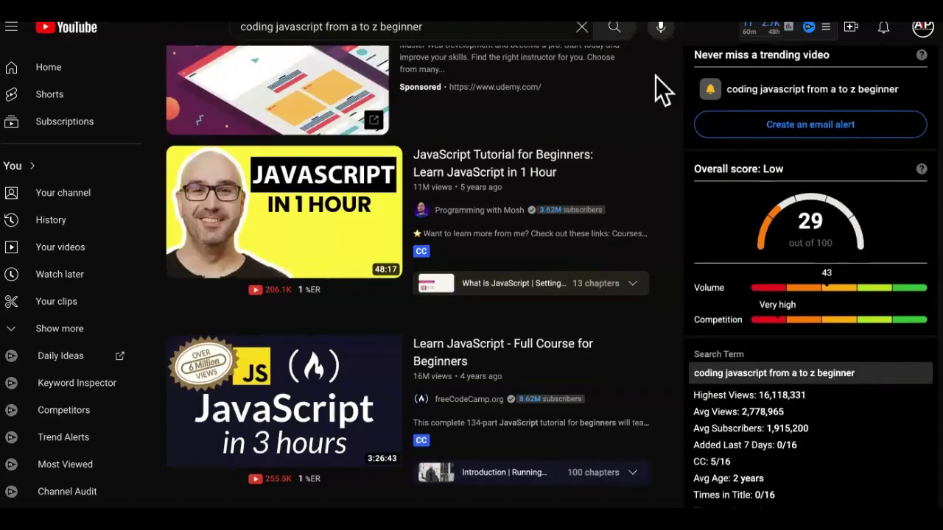
# Back in the YouTube JavaScript results, find "Learn JavaScript - Full Course for Beginners" and copy its link address.
pyautogui.scroll(-4, 657, 77)
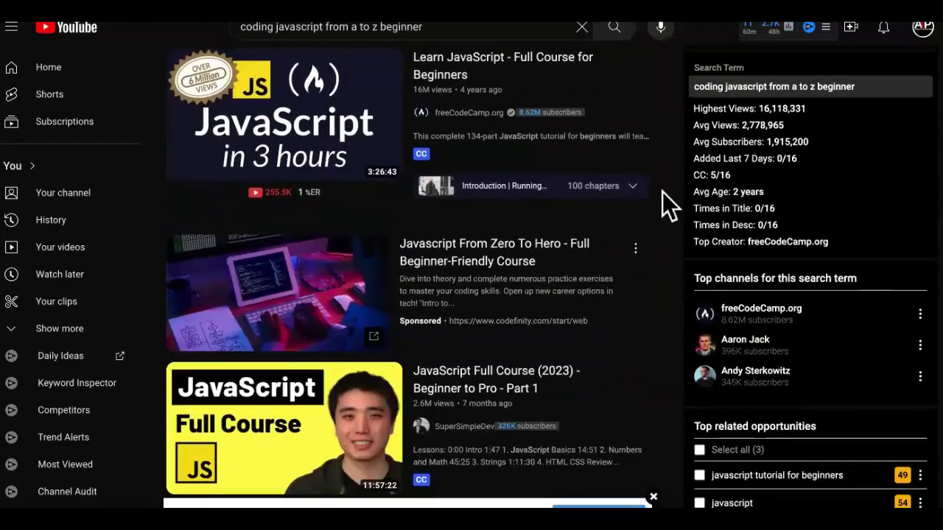
pyautogui.rightClick(248, 108)
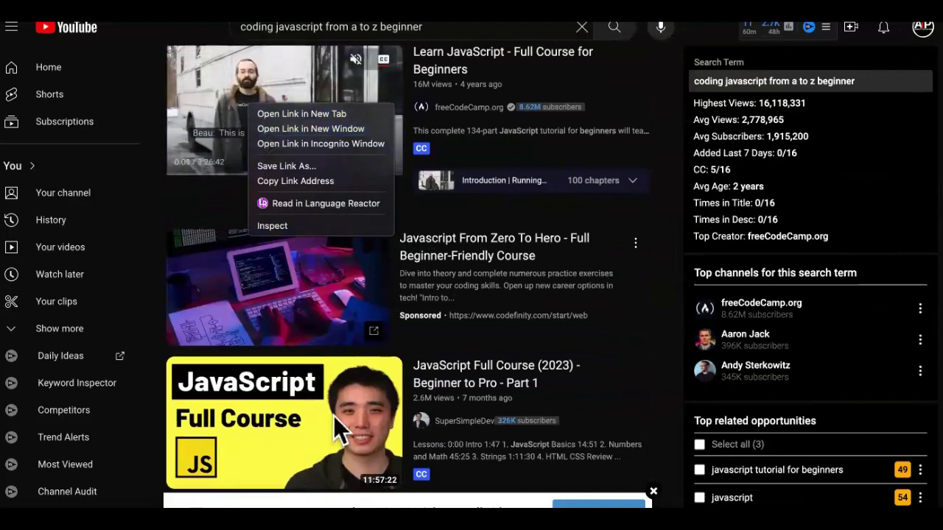
pyautogui.click(316, 186)
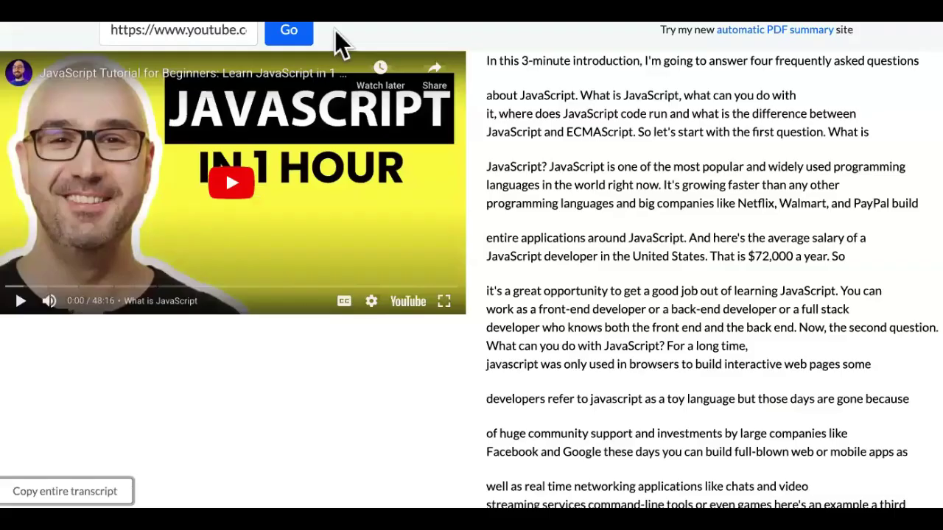
# On the YouTube Transcript site, replace the URL with the copied "Learn JavaScript - Full Course for Beginners" link and generate its transcript.
pyautogui.tripleClick(221, 33)
pyautogui.hotkey('ctrl', 'v')
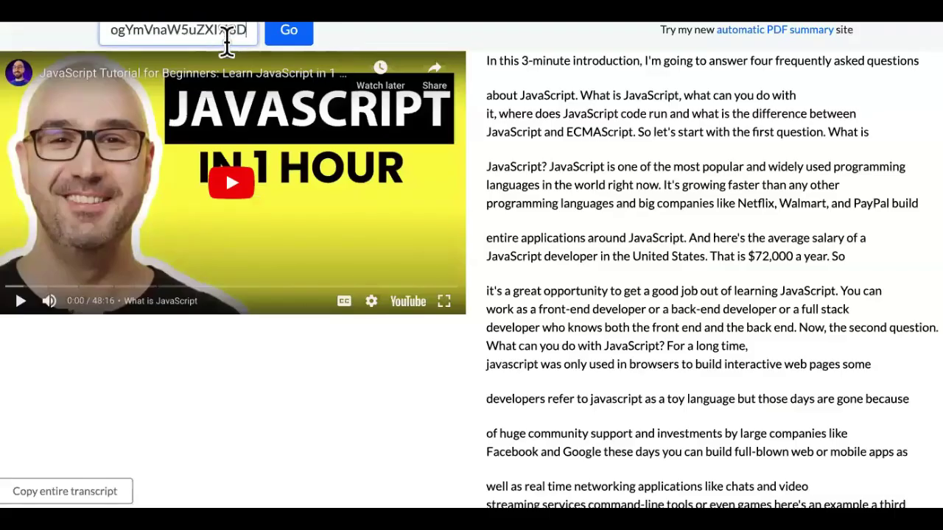
pyautogui.click(290, 41)
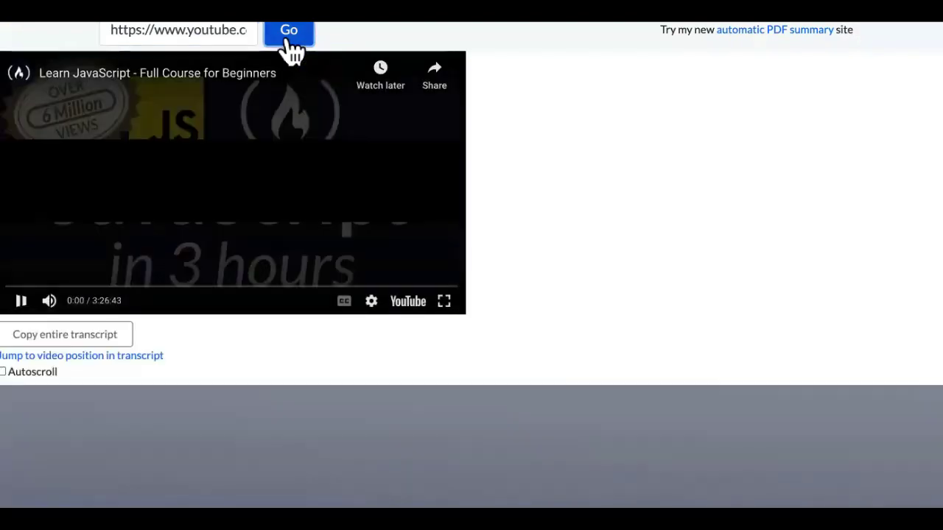
# Copy the entire "Learn JavaScript - Full Course for Beginners" transcript and paste it without formatting at the end of the Google Docs document.
pyautogui.click(122, 337)
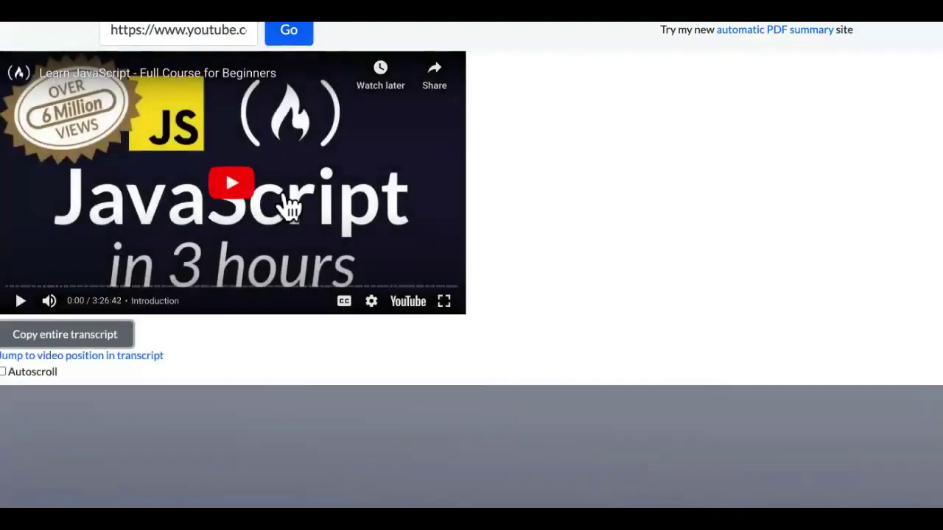
pyautogui.click(64, 491)
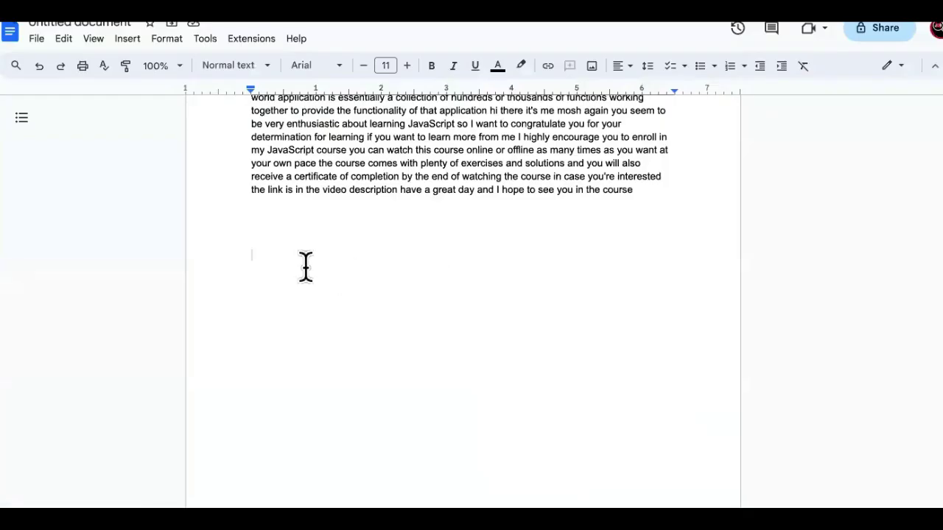
pyautogui.rightClick(305, 267)
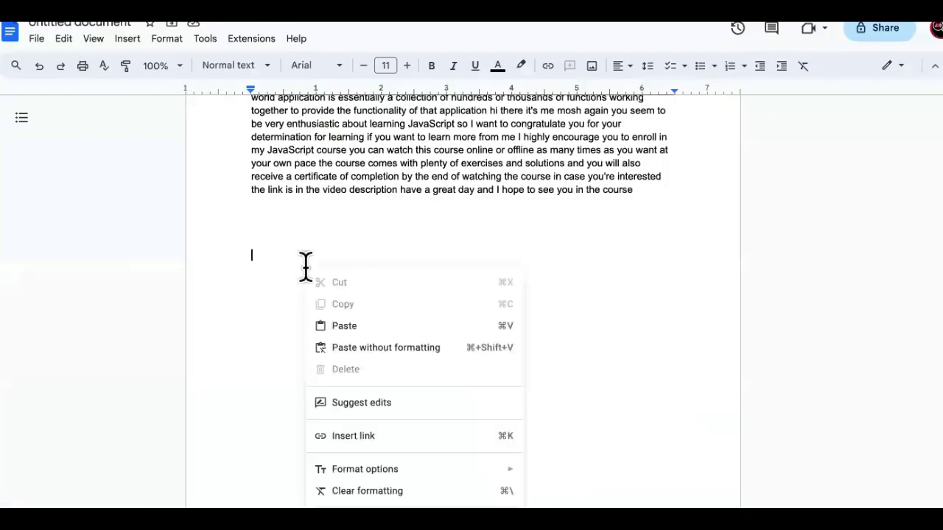
pyautogui.click(369, 352)
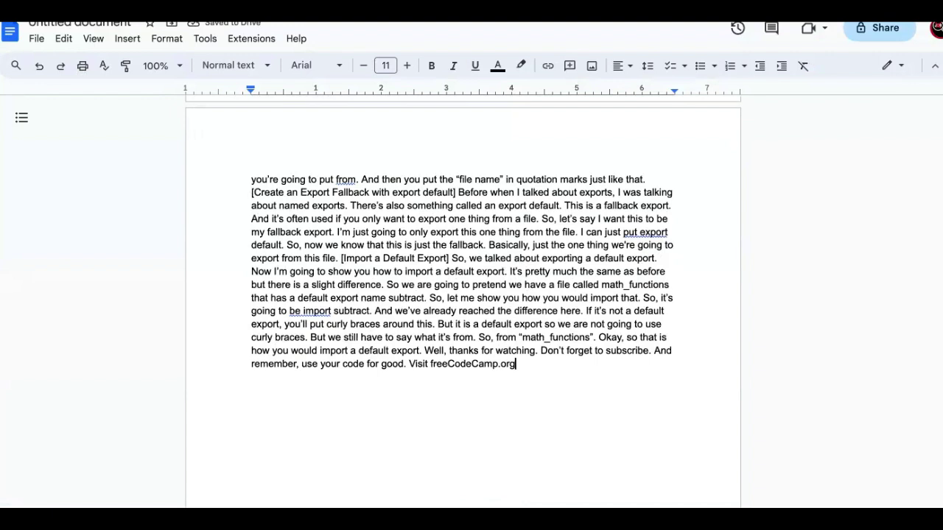
# Delete the closing "Visit freeCodeCamp.org" text from the end of the pasted transcript and add blank lines below it.
pyautogui.keyDown('shift'); pyautogui.click(474, 361); pyautogui.keyUp('shift')
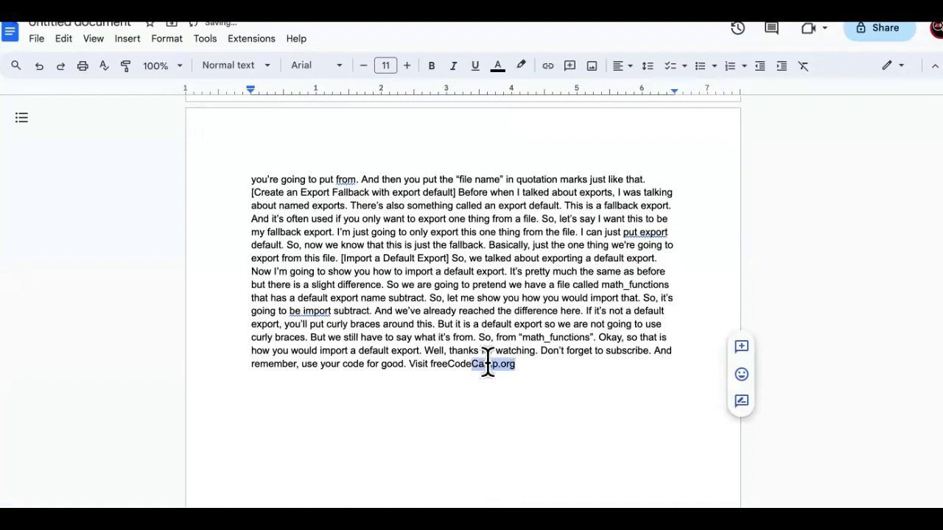
pyautogui.moveTo(524, 361); pyautogui.dragTo(411, 366)
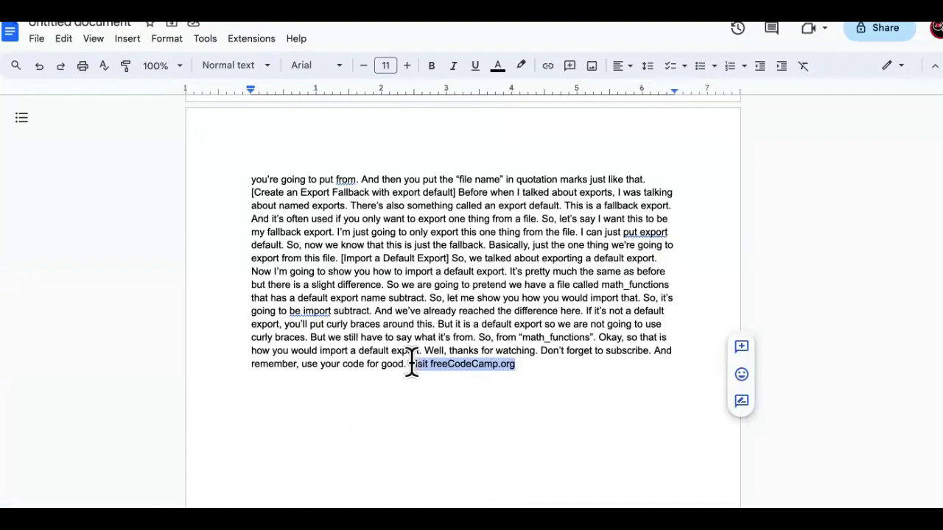
pyautogui.press('BackSpace')
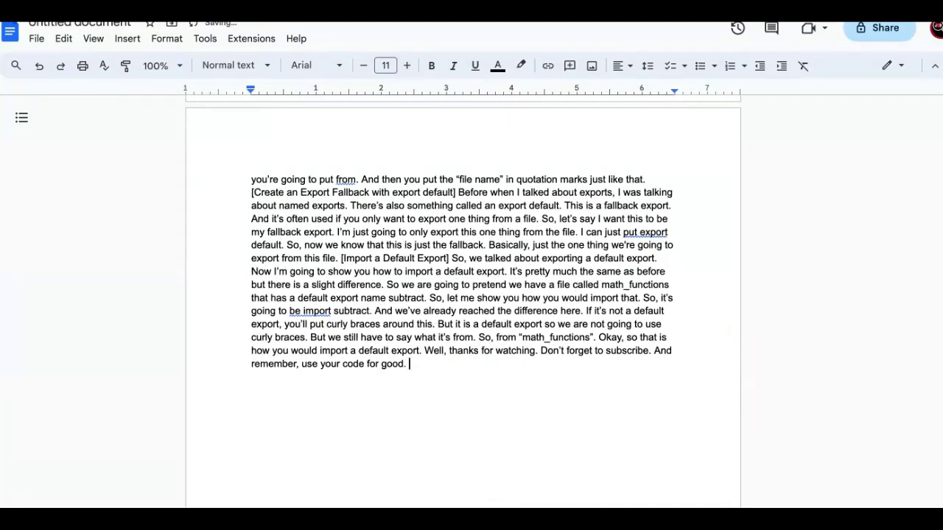
pyautogui.press('Return')
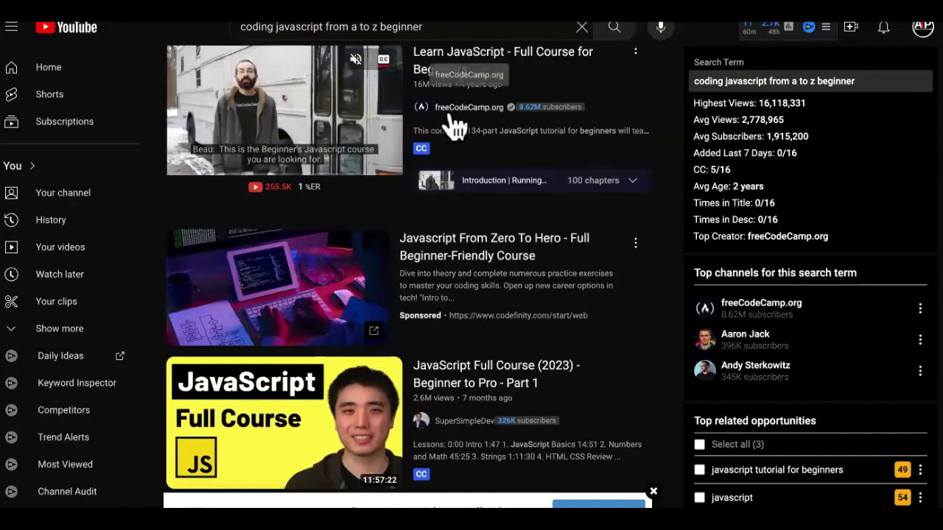
# In the YouTube JavaScript results, find "Learn JavaScript With These 4 Projects!" and copy its link address.
pyautogui.scroll(-5, 479, 219)
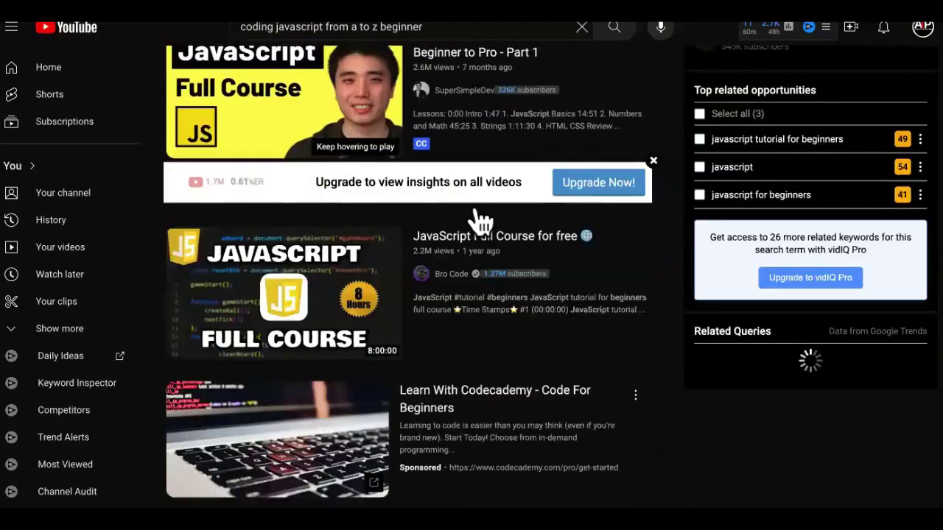
pyautogui.scroll(-2, 474, 206)
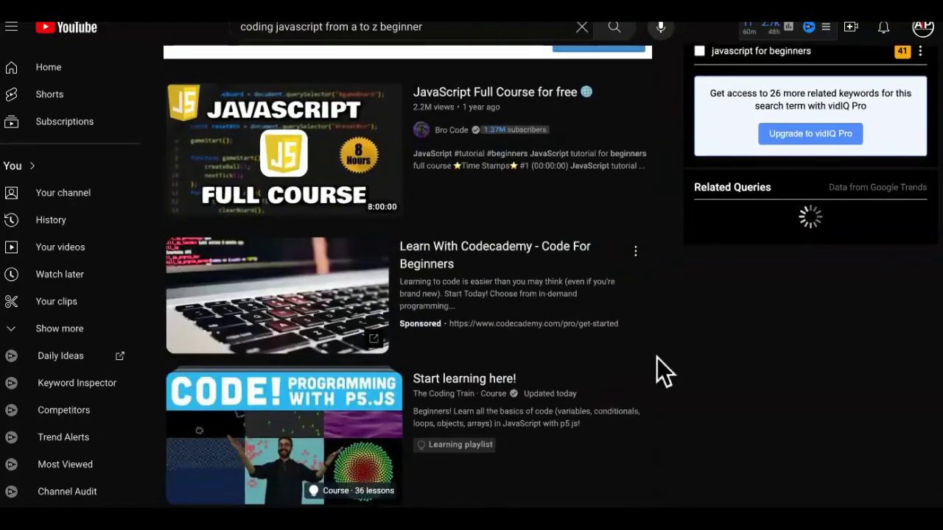
pyautogui.scroll(-3, 618, 316)
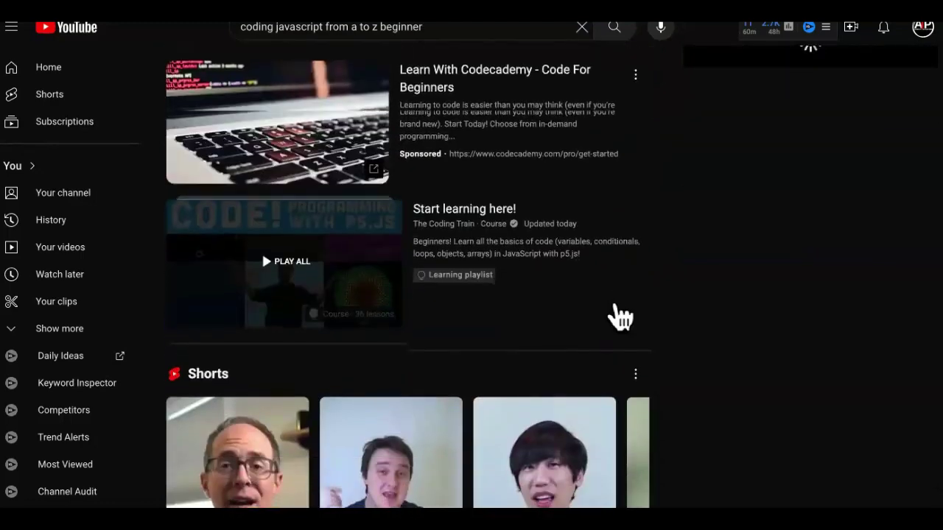
pyautogui.scroll(-7, 621, 317)
pyautogui.scroll(-2, 762, 348)
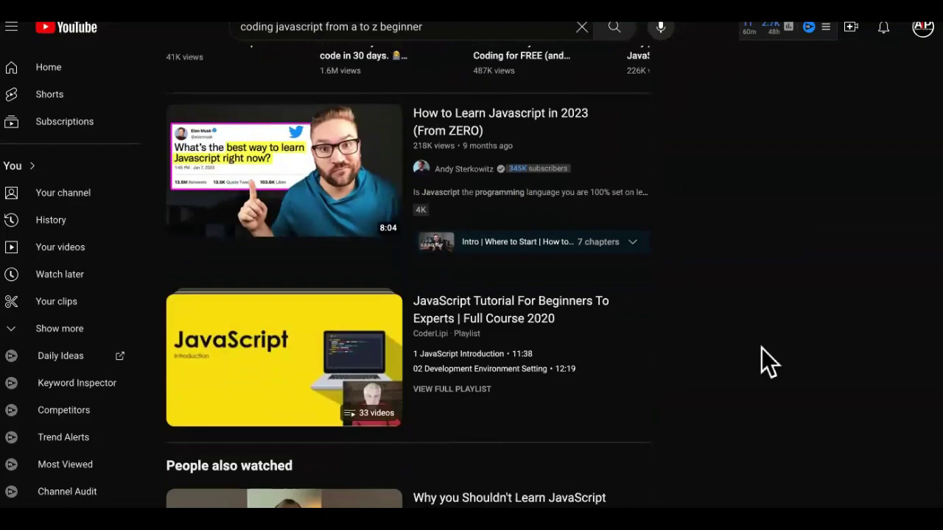
pyautogui.scroll(-4, 762, 348)
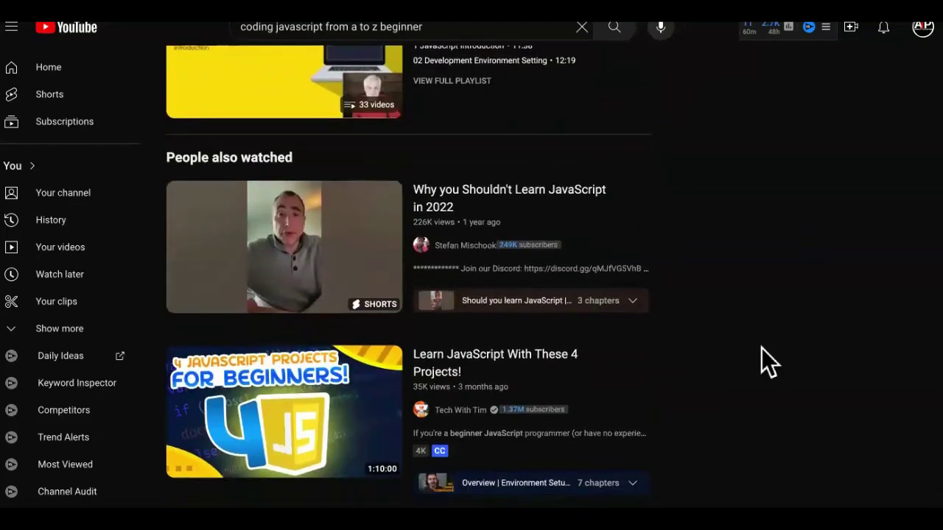
pyautogui.scroll(1, 762, 348)
pyautogui.scroll(-2, 762, 349)
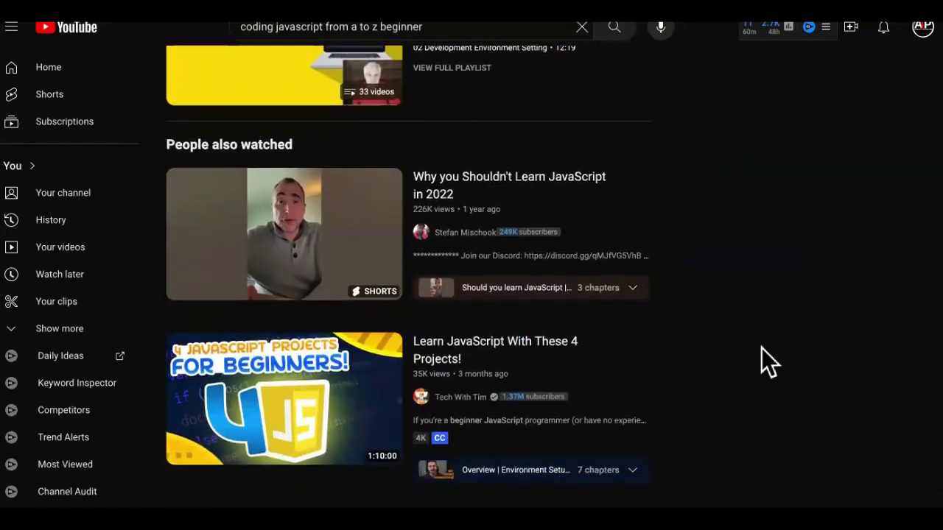
pyautogui.scroll(-2, 762, 348)
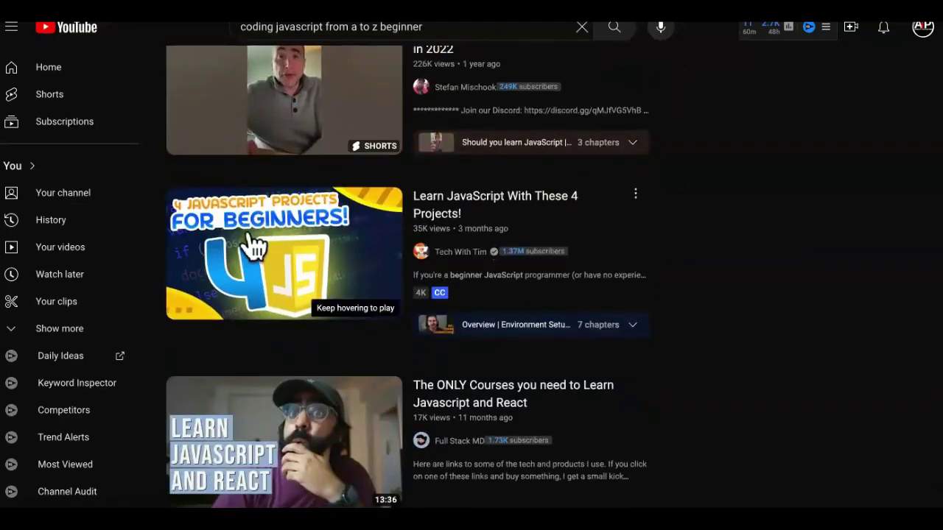
pyautogui.rightClick(229, 223)
pyautogui.click(290, 297)
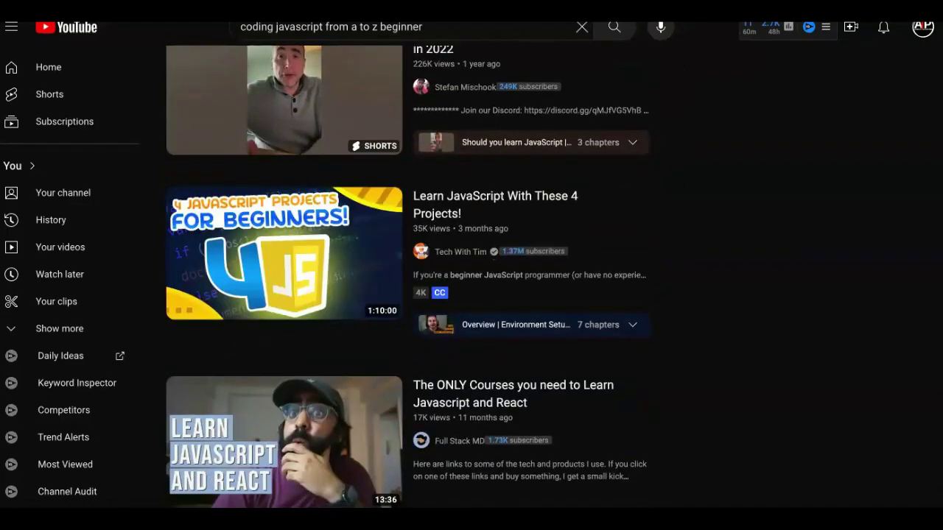
# On the YouTube Transcript site, replace the URL with the copied "Learn JavaScript With These 4 Projects!" link, generate its transcript and copy it entirely.
pyautogui.hotkey('ctrl', 'Tab')
pyautogui.click(225, 37)
pyautogui.hotkey('ctrl', 'a')
pyautogui.press('BackSpace')
pyautogui.hotkey('ctrl', 'v')
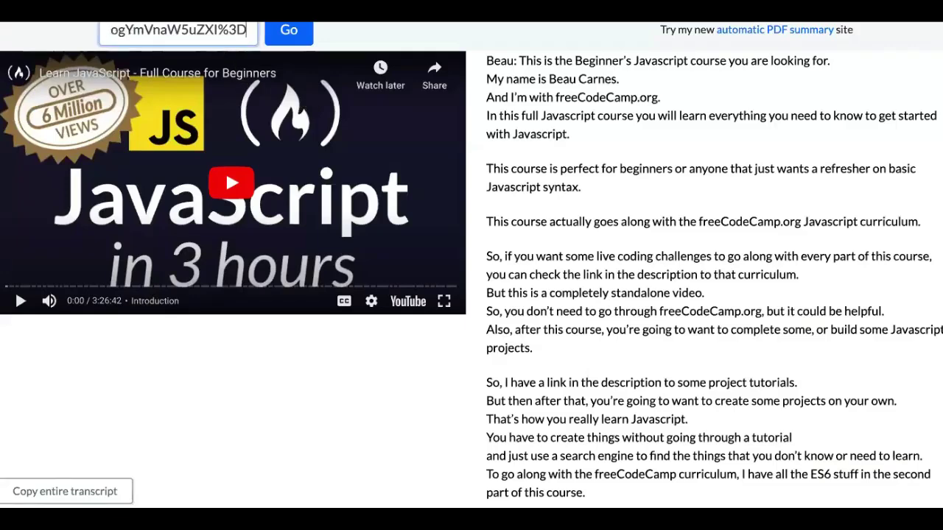
pyautogui.click(305, 41)
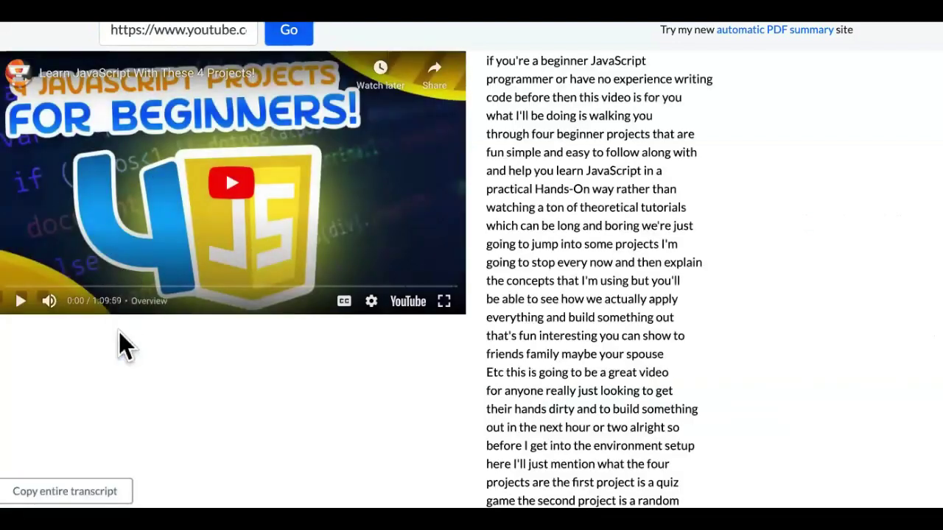
pyautogui.scroll(-2, 95, 428)
pyautogui.click(65, 491)
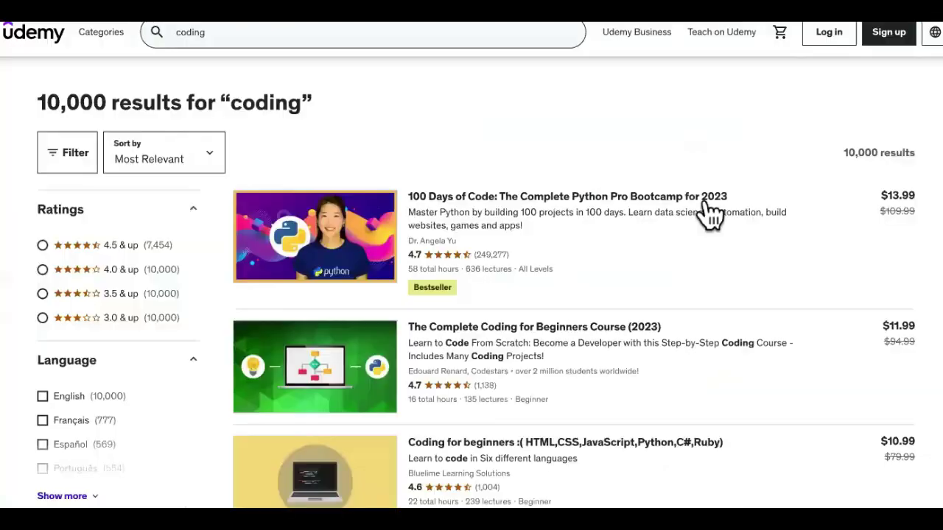
# Review the Udemy "coding" results, checking the course summaries and learning points down to "Coding for Beginners 1: You Can Learn to Code!".
pyautogui.moveTo(712, 213)
pyautogui.scroll(-6, 712, 213)
pyautogui.scroll(-2, 712, 213)
pyautogui.scroll(8, 712, 213)
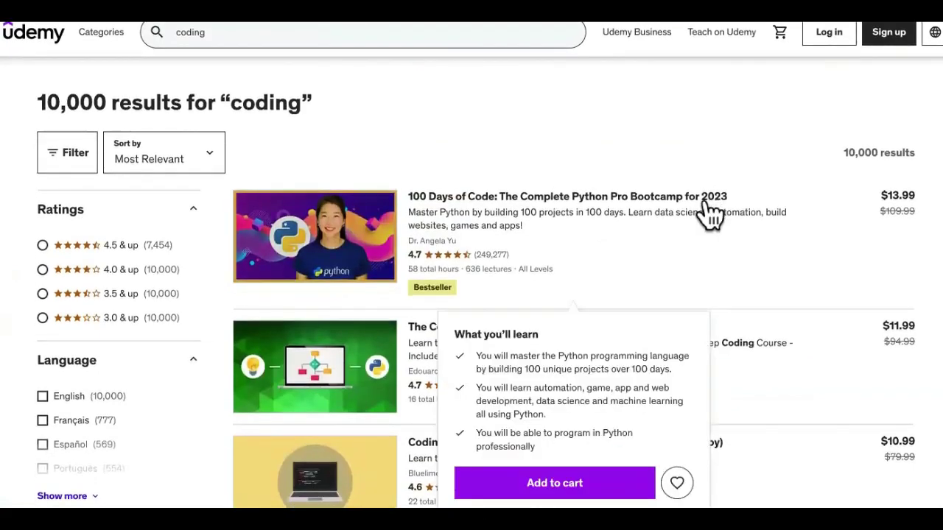
pyautogui.scroll(-6, 712, 213)
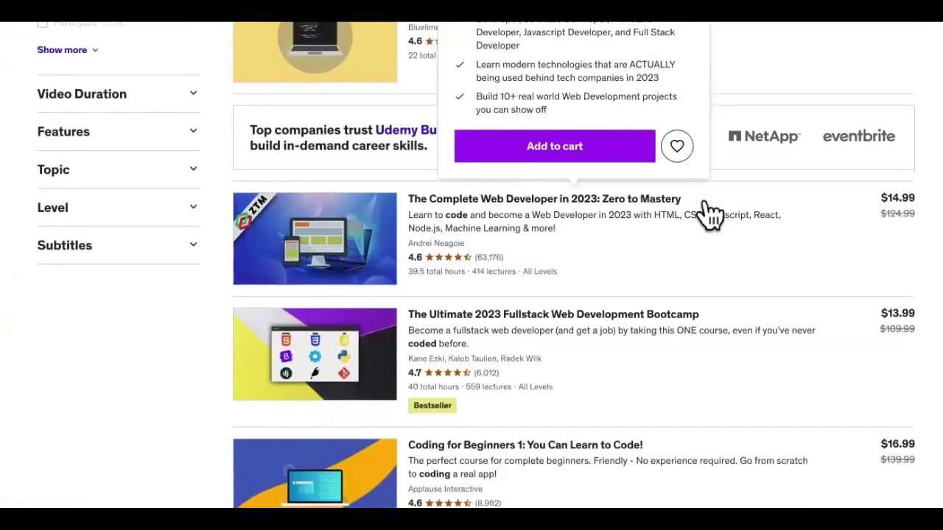
pyautogui.scroll(-2, 695, 354)
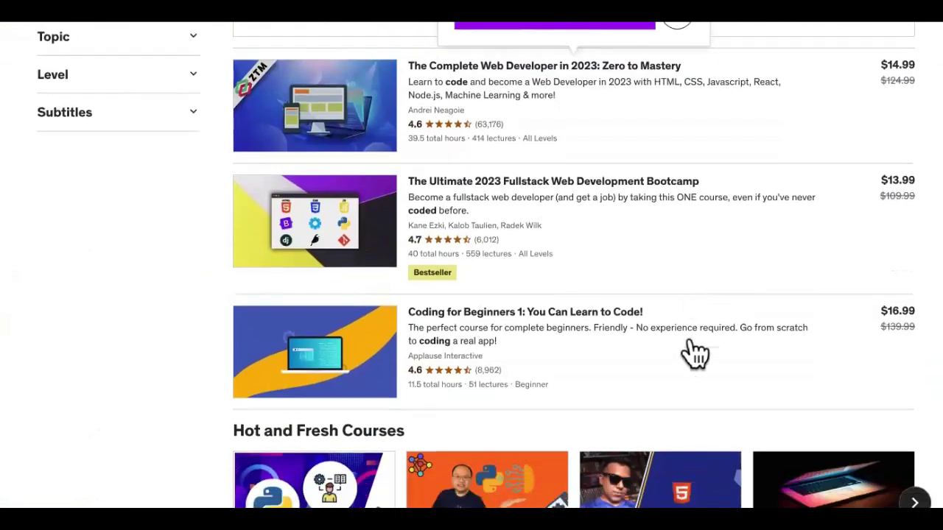
pyautogui.moveTo(501, 385)
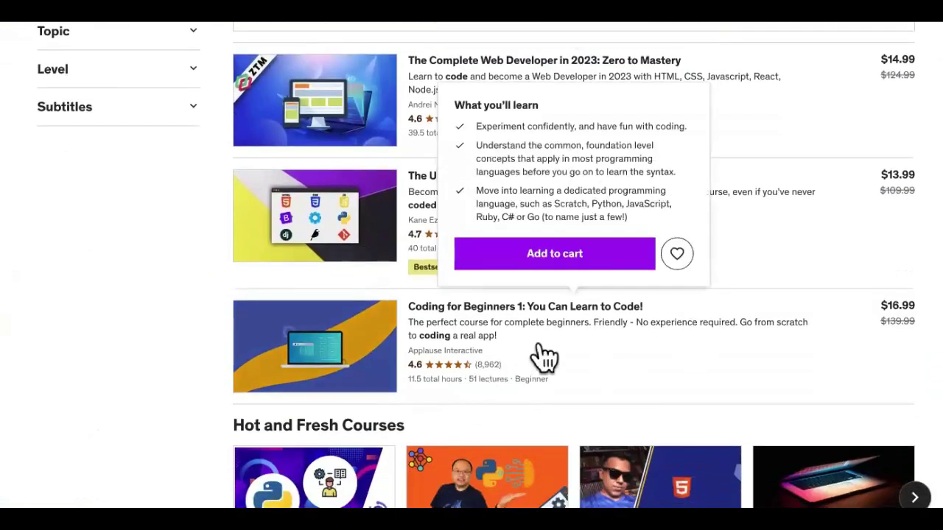
pyautogui.scroll(8, 545, 357)
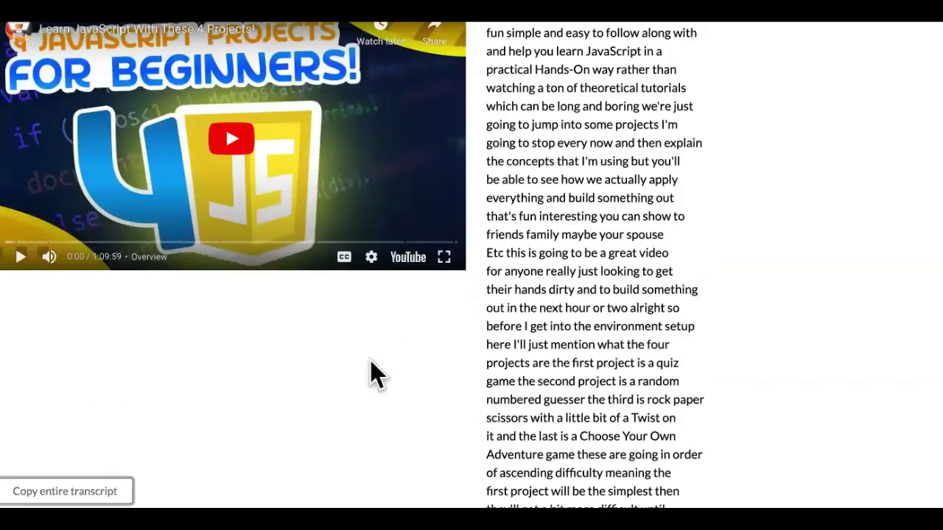
# Copy the entire "Learn JavaScript With These 4 Projects!" transcript, paste it without formatting at the end of the Google Docs document, and add four line breaks.
pyautogui.scroll(2, 372, 375)
pyautogui.click(66, 492)
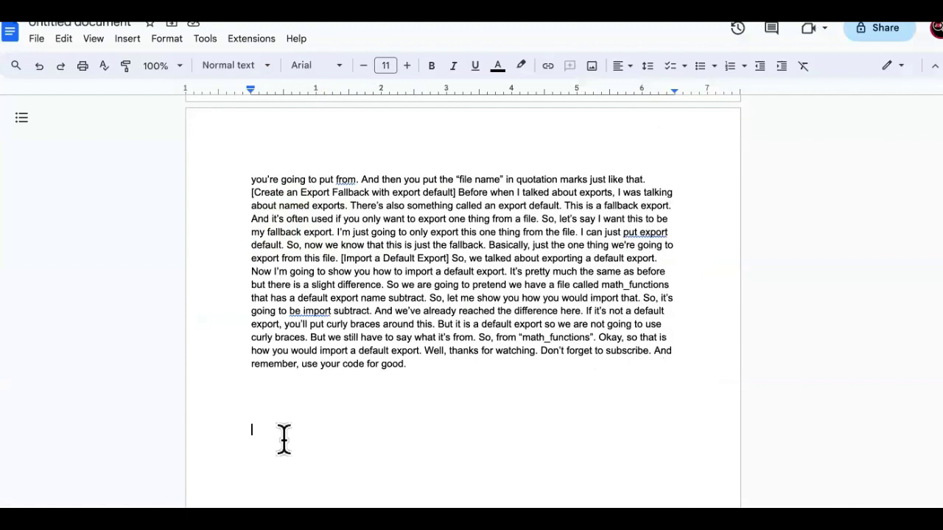
pyautogui.rightClick(284, 440)
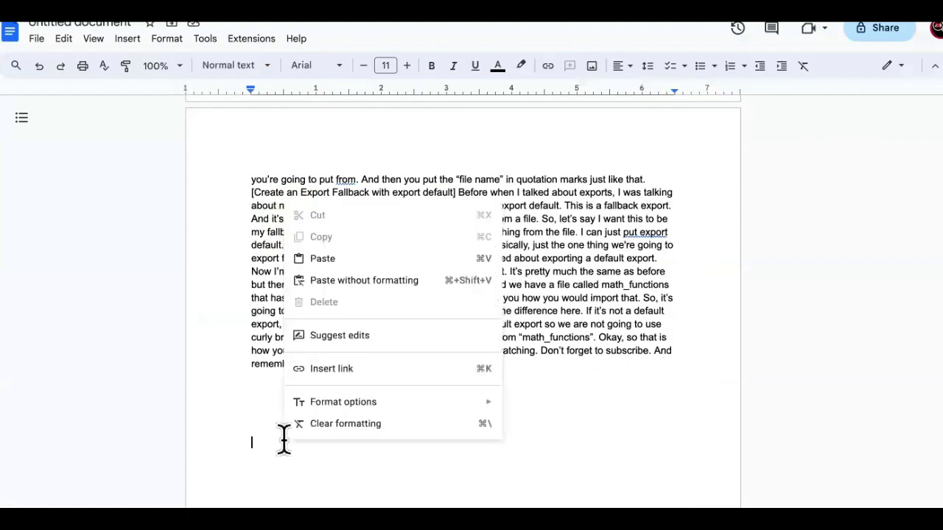
pyautogui.click(348, 281)
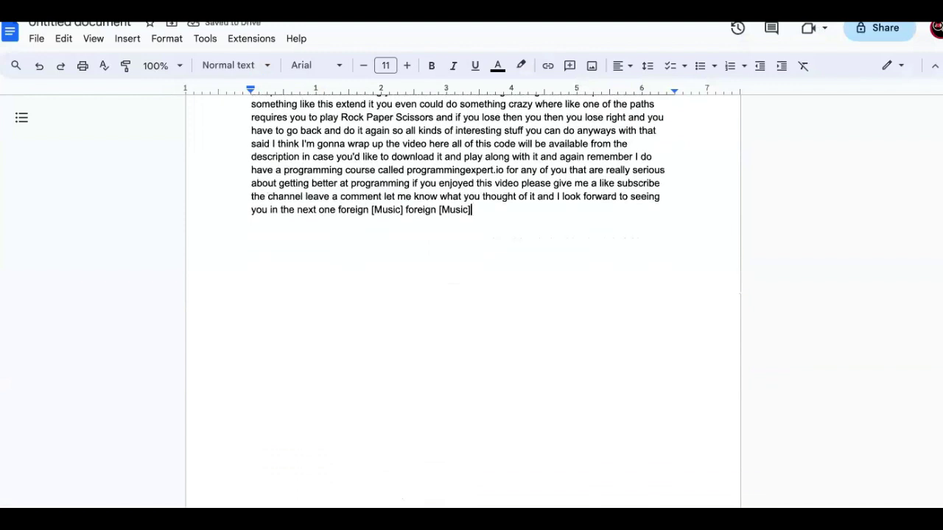
pyautogui.press('Return')
pyautogui.press('Return')
pyautogui.press('Return')
pyautogui.press('Return')
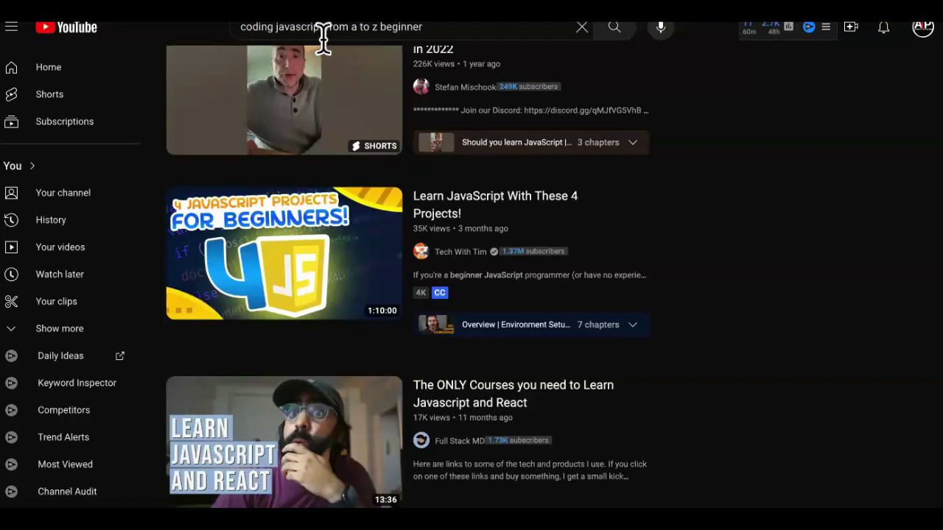
# On YouTube, change the search from JavaScript to Swift and search for "coding swift from a to z beginner".
pyautogui.moveTo(324, 38); pyautogui.dragTo(275, 38)
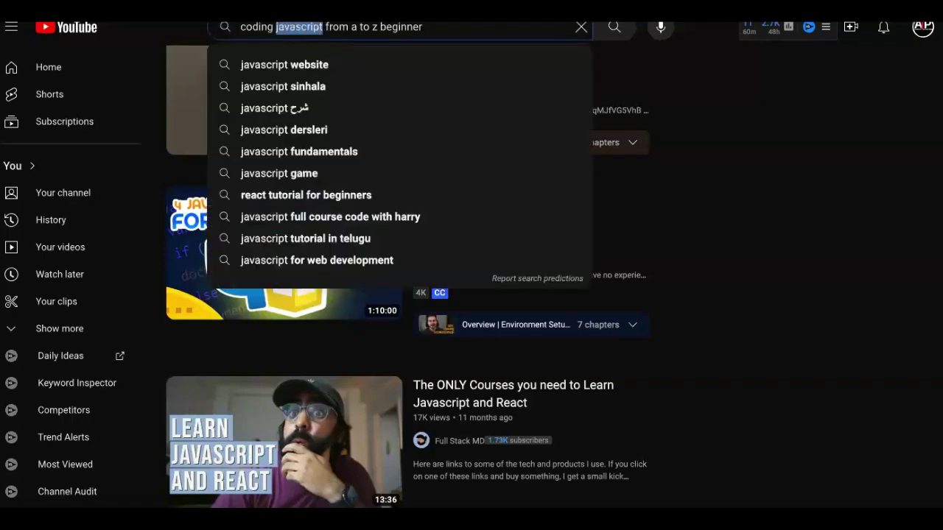
pyautogui.write('swift')
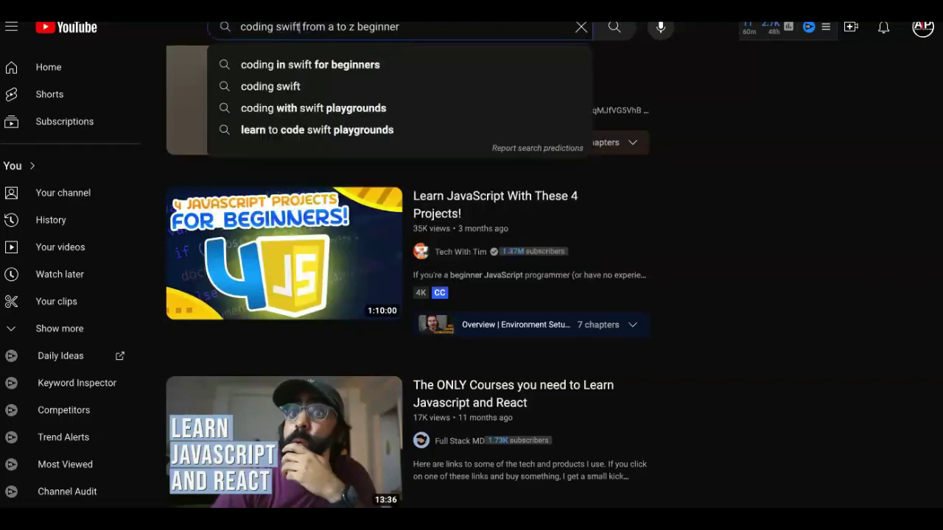
pyautogui.press('Return')
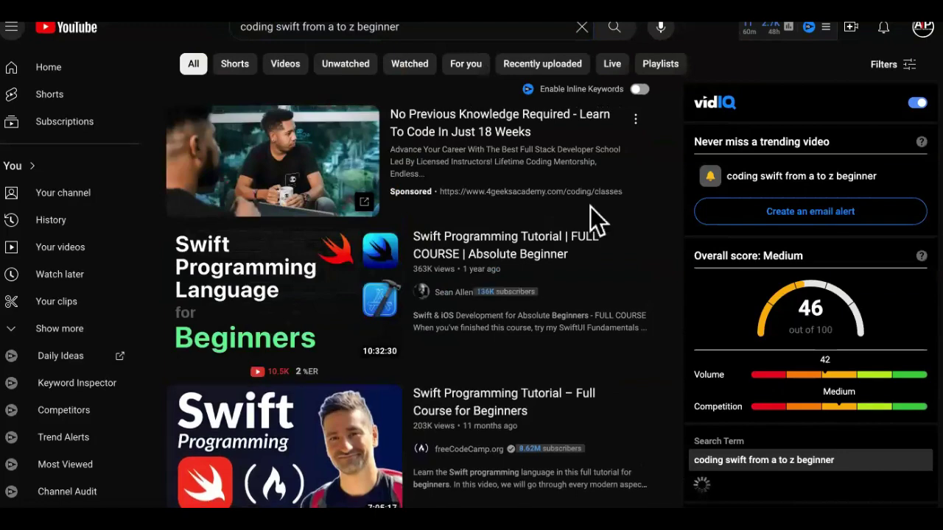
# Review the YouTube Swift search results, comparing beginner tutorials, playlists and courses down to "Learn Swift Fast (2020) - Full Course For Beginners".
pyautogui.scroll(-2, 590, 207)
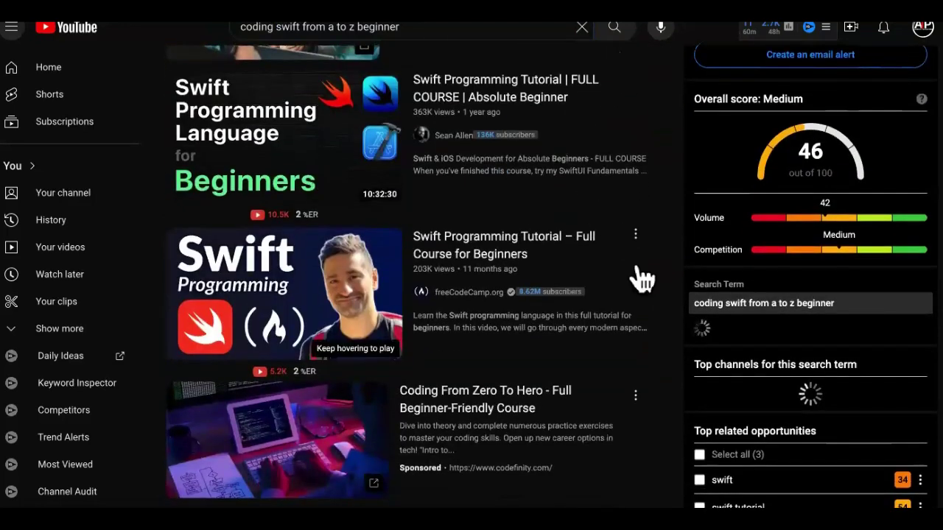
pyautogui.scroll(-3, 641, 276)
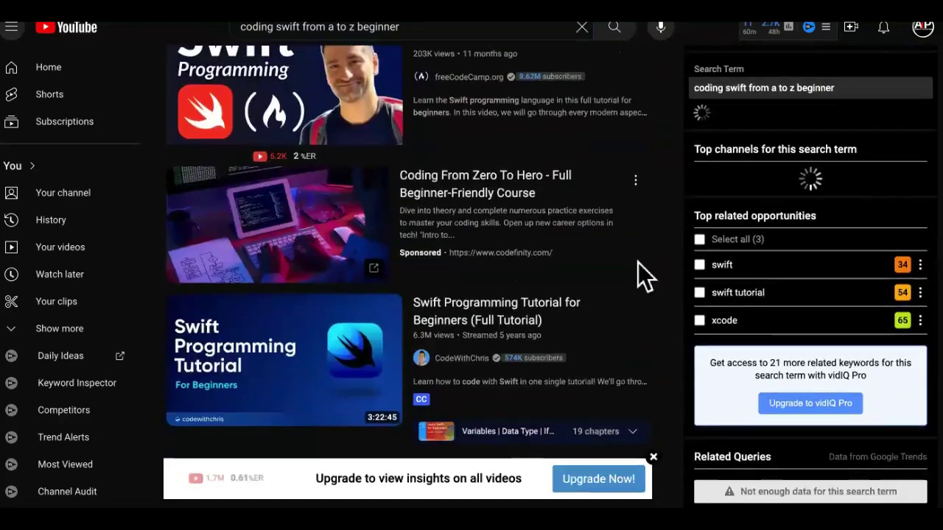
pyautogui.scroll(-2, 639, 266)
pyautogui.scroll(4, 650, 218)
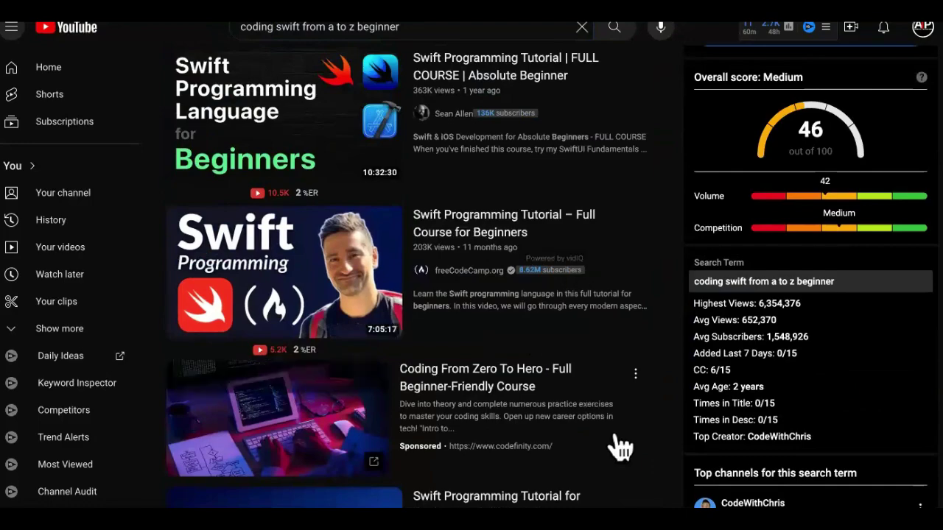
pyautogui.scroll(2, 619, 306)
pyautogui.scroll(2, 619, 305)
pyautogui.scroll(-10, 619, 306)
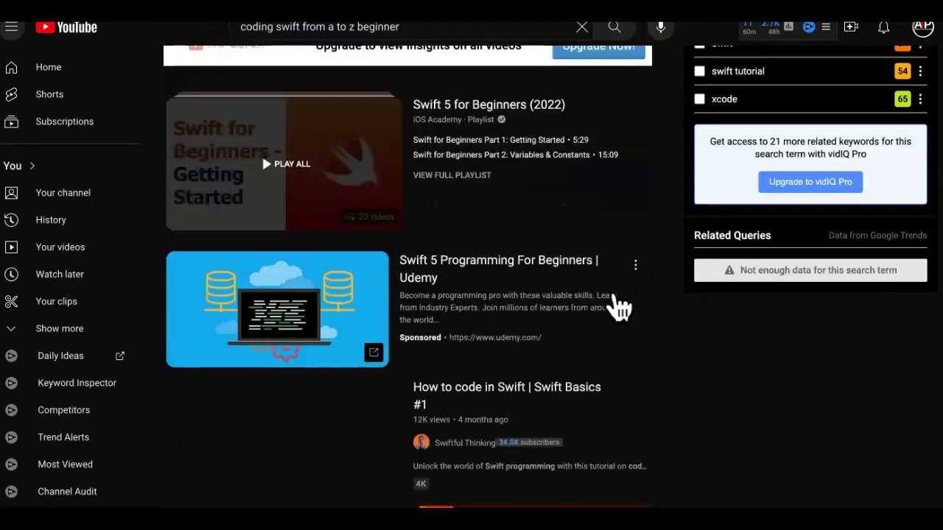
pyautogui.scroll(-1, 622, 309)
pyautogui.scroll(-3, 646, 352)
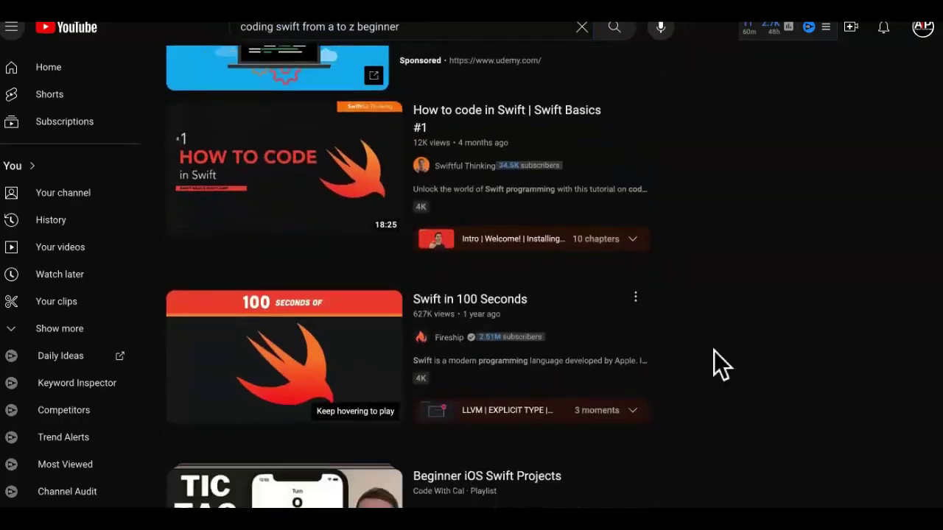
pyautogui.scroll(-5, 714, 356)
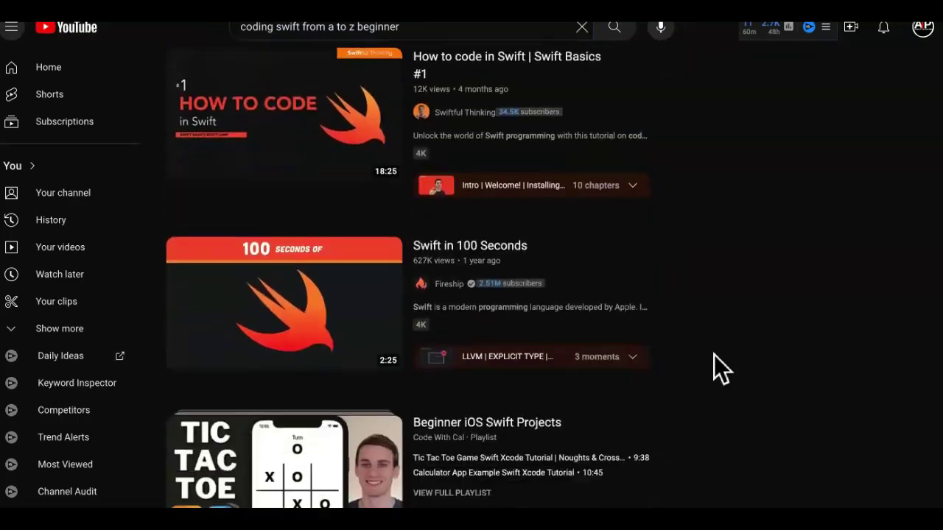
pyautogui.scroll(-4, 714, 355)
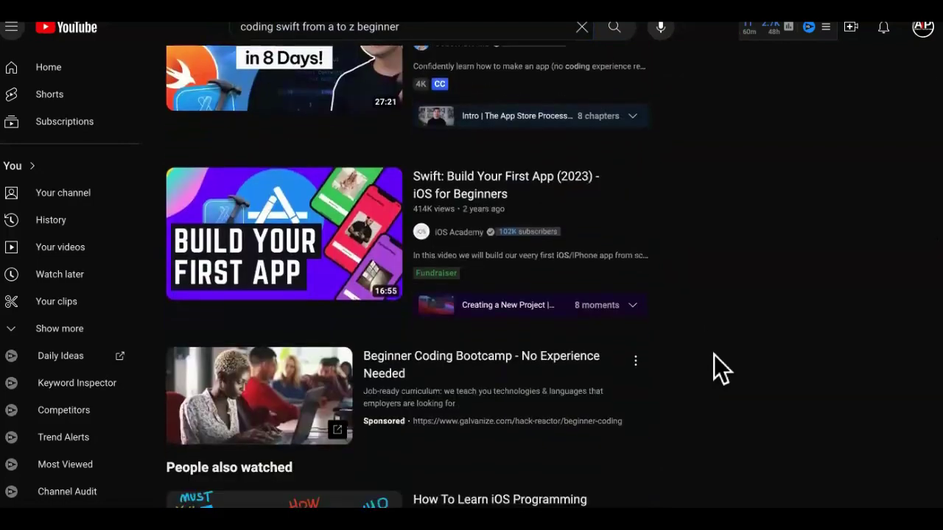
pyautogui.scroll(-4, 714, 355)
pyautogui.scroll(-8, 713, 355)
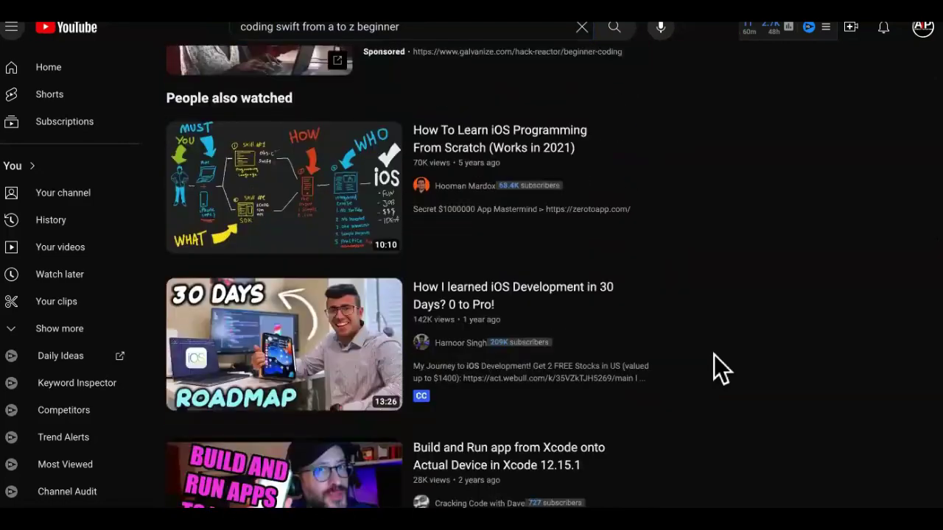
pyautogui.scroll(-4, 714, 355)
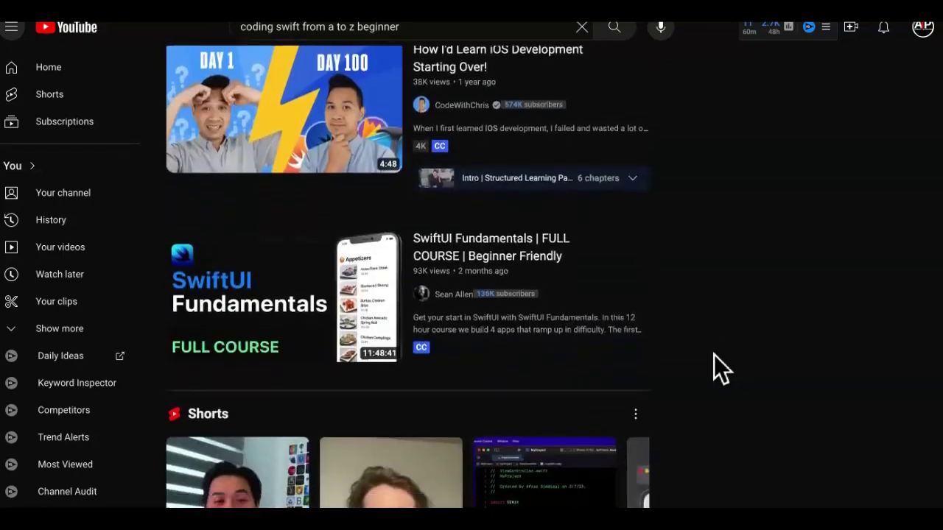
pyautogui.scroll(-5, 714, 355)
pyautogui.scroll(3, 714, 355)
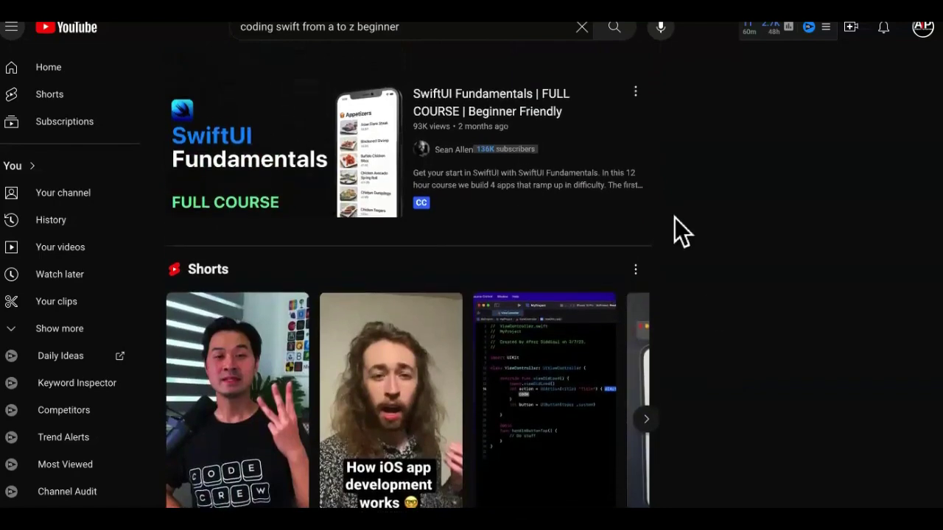
pyautogui.scroll(-8, 709, 296)
pyautogui.scroll(-8, 710, 297)
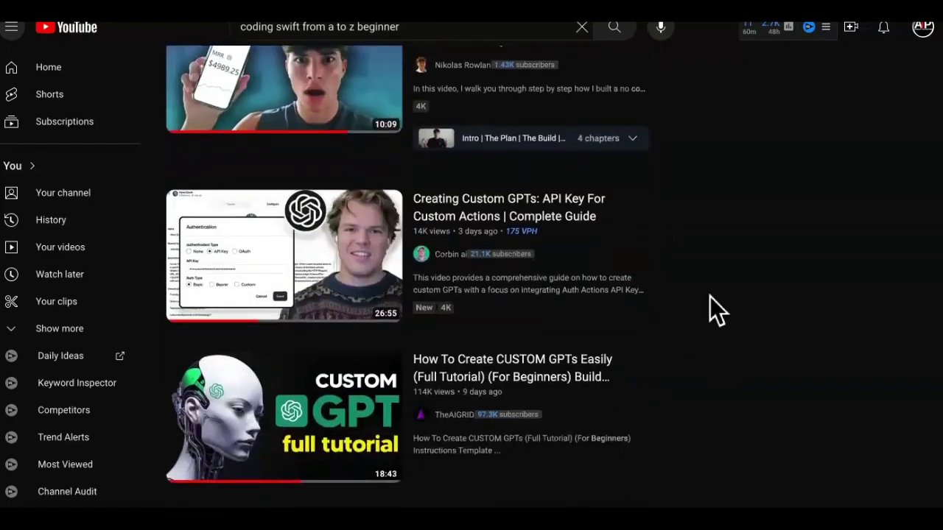
pyautogui.scroll(-6, 710, 297)
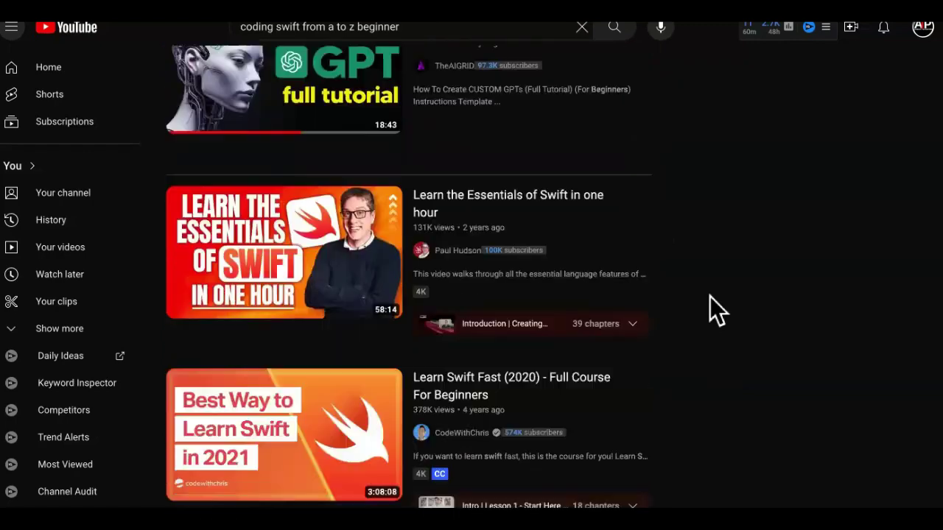
pyautogui.scroll(-2, 709, 296)
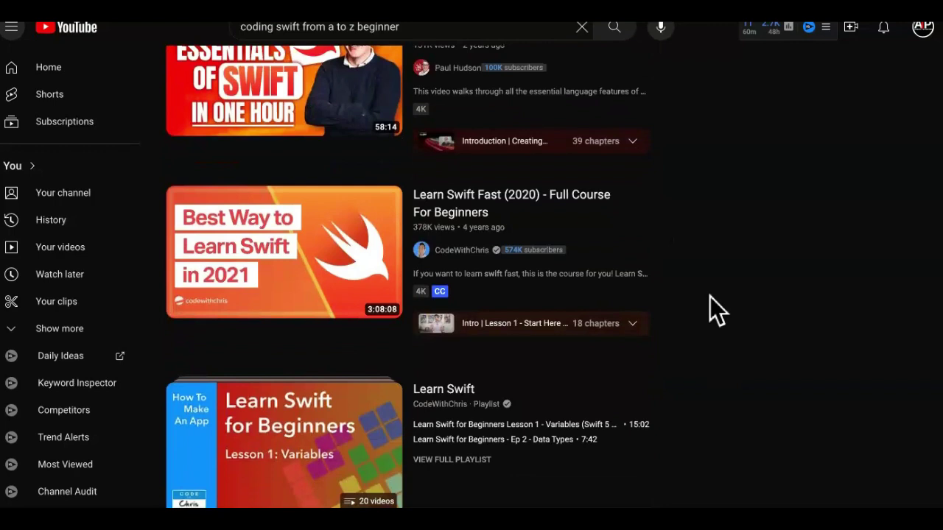
# Copy the "Learn Swift Fast (2020) - Full Course For Beginners" link and generate the video's transcript on the YouTube Transcript site.
pyautogui.rightClick(298, 232)
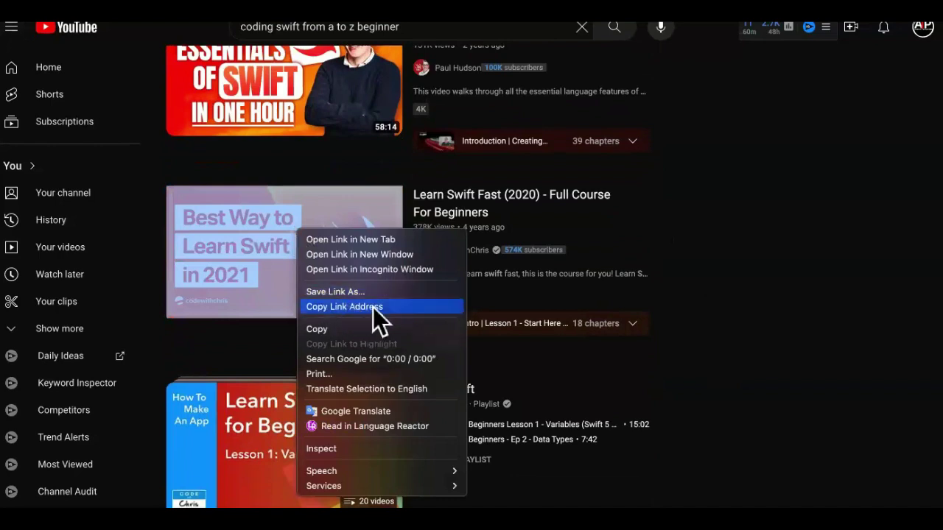
pyautogui.click(373, 308)
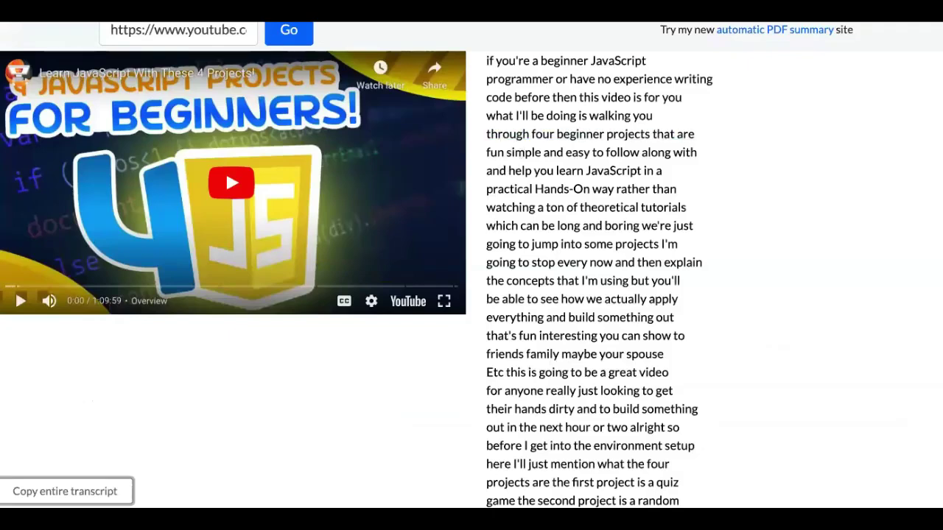
pyautogui.tripleClick(205, 37)
pyautogui.press('BackSpace')
pyautogui.hotkey('ctrl', 'v')
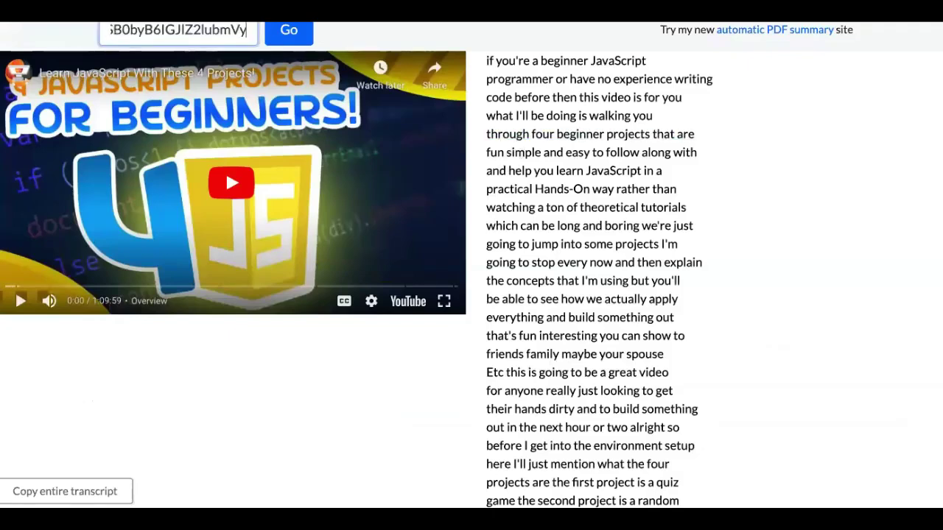
pyautogui.click(290, 37)
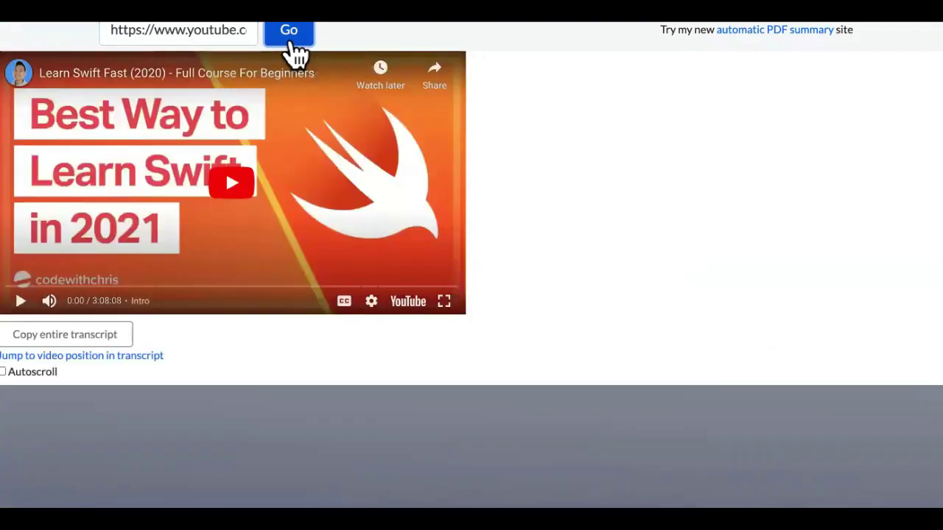
# Copy the entire "Learn Swift Fast (2020)" transcript, paste it without formatting at the end of the Google Docs document, and add five line breaks.
pyautogui.click(89, 491)
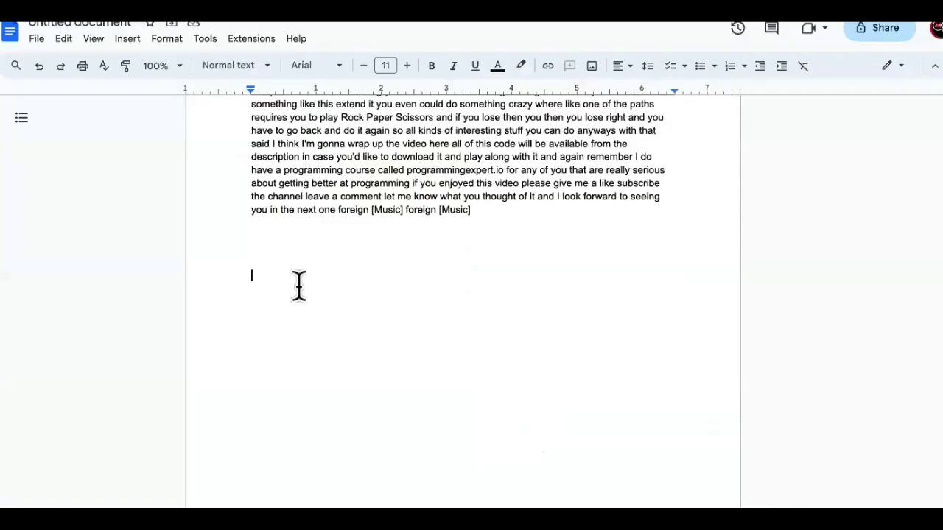
pyautogui.rightClick(297, 293)
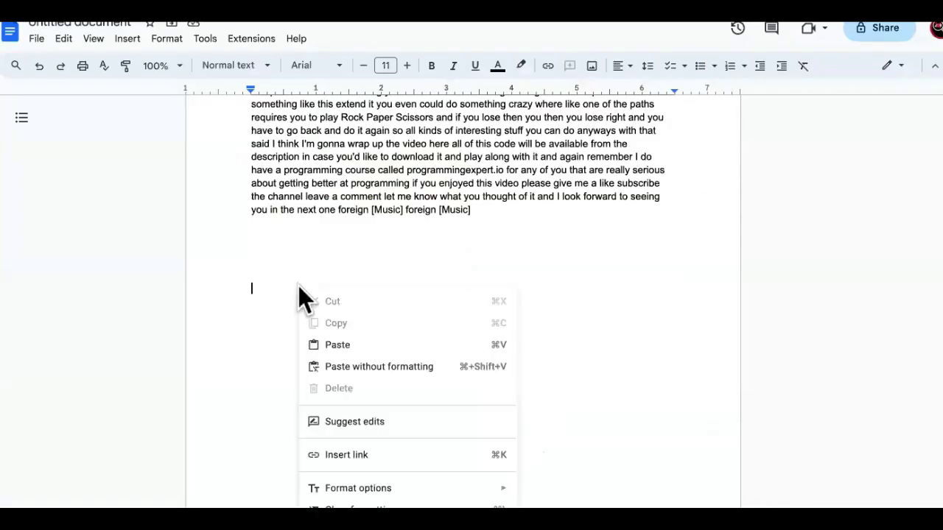
pyautogui.click(373, 364)
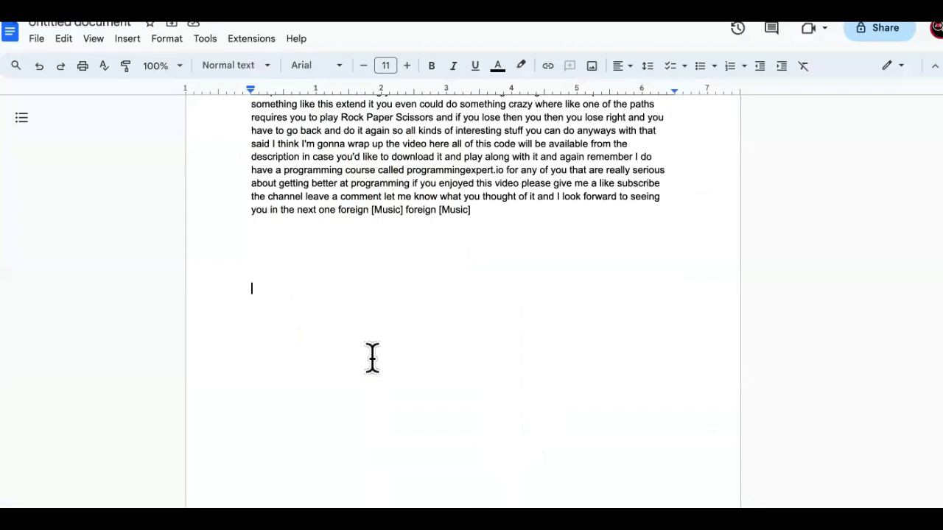
pyautogui.hotkey('ctrl', 'shift', 'v')
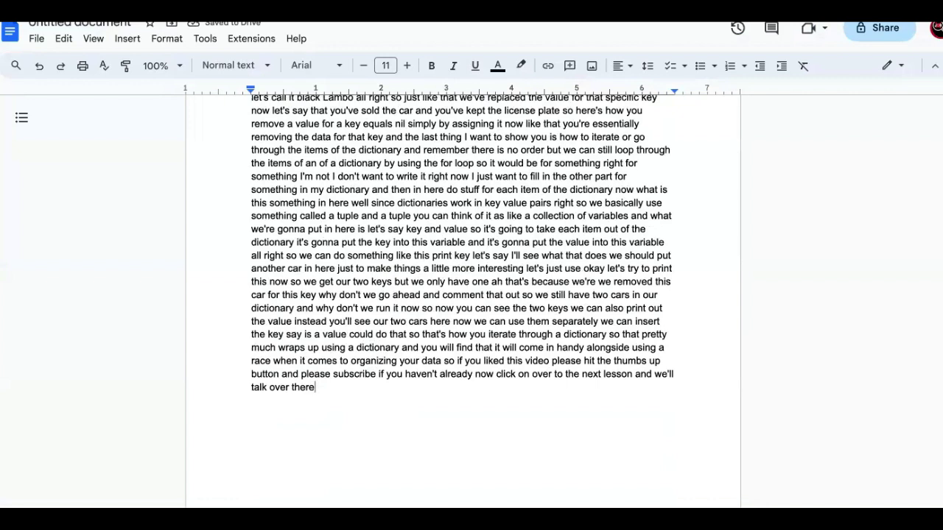
pyautogui.press('Return')
pyautogui.press('Return')
pyautogui.press('Return')
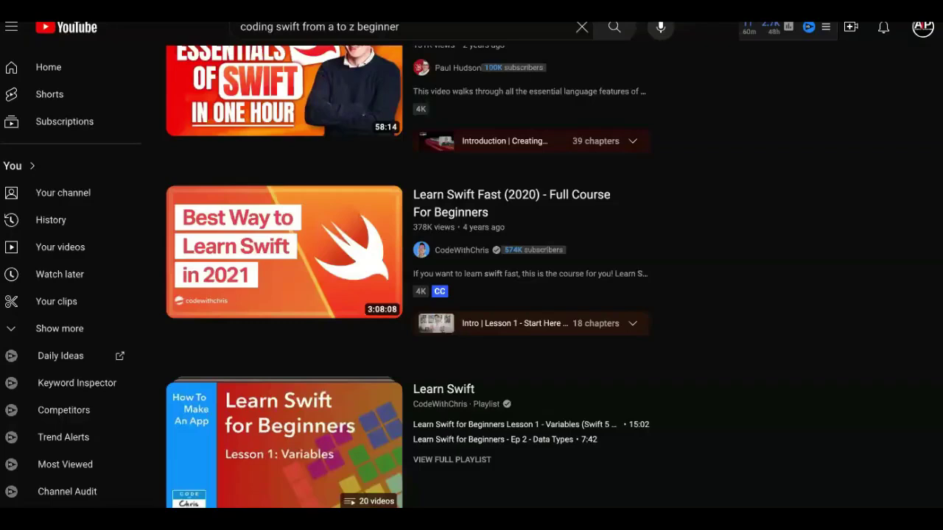
# On YouTube, look back through the Swift results for another full beginner course, up to "Swift Programming Tutorial – Full Course for Beginners".
pyautogui.scroll(1, 648, 208)
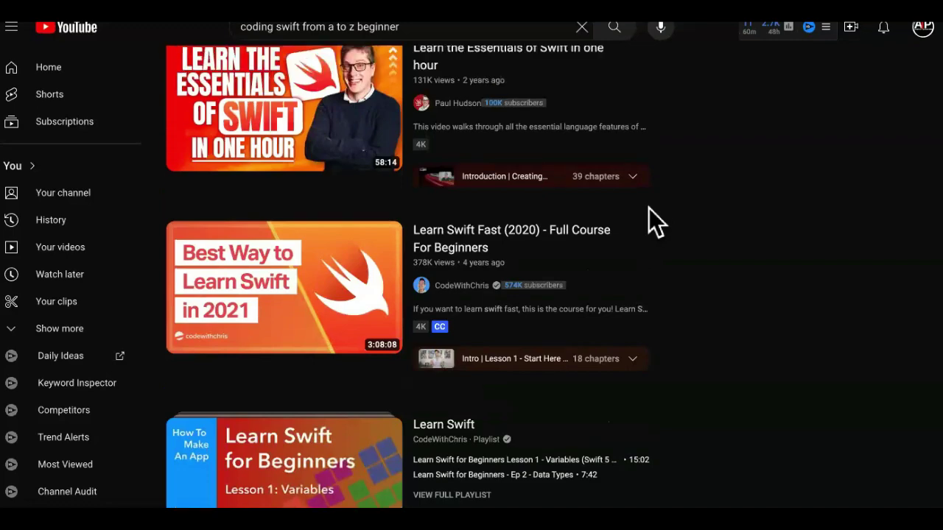
pyautogui.scroll(-5, 648, 208)
pyautogui.scroll(10, 648, 208)
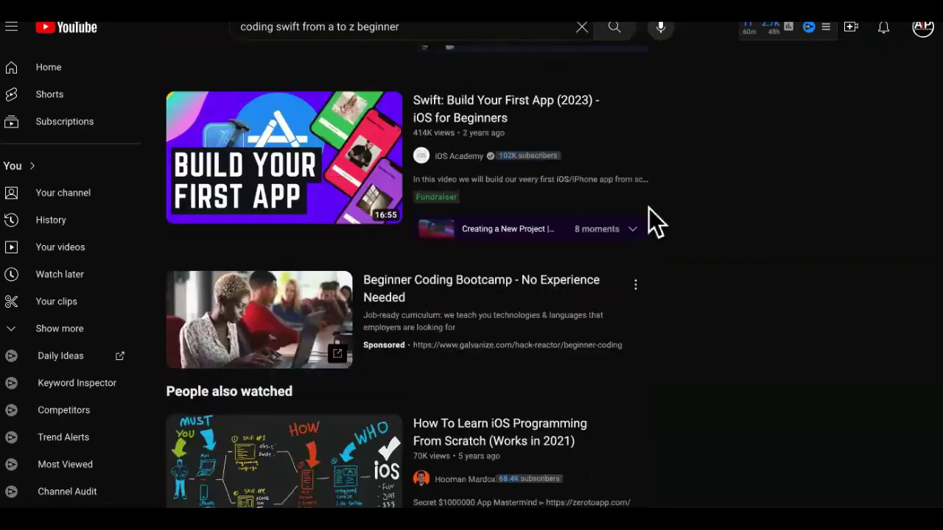
pyautogui.scroll(3, 648, 208)
pyautogui.scroll(-1, 648, 208)
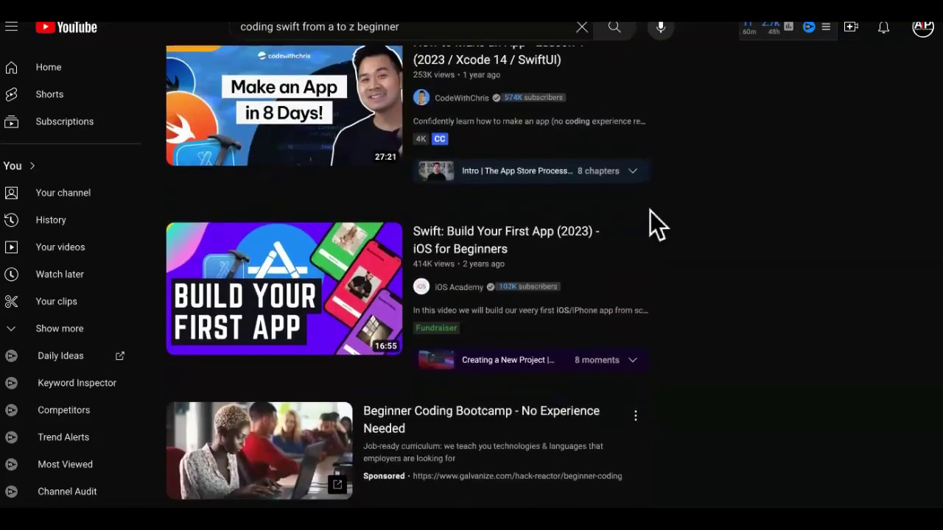
pyautogui.scroll(1, 650, 211)
pyautogui.scroll(6, 650, 211)
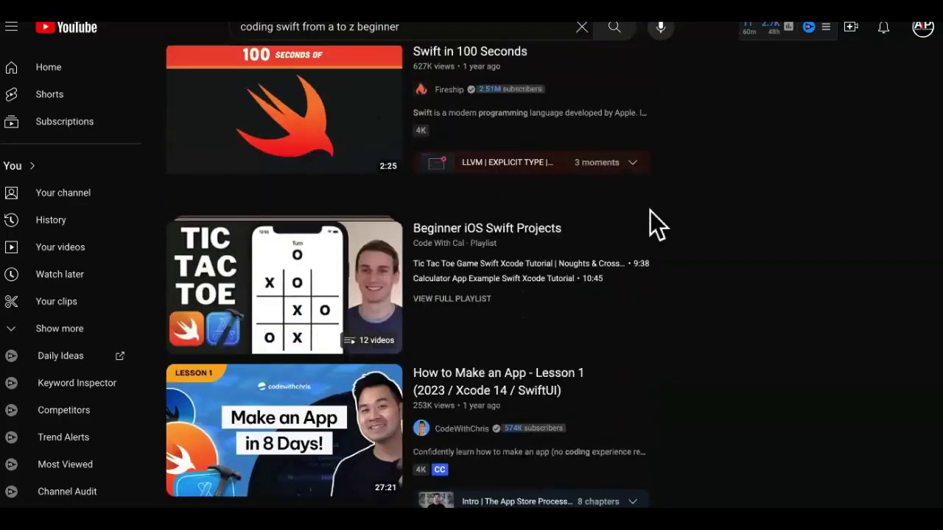
pyautogui.scroll(6, 650, 211)
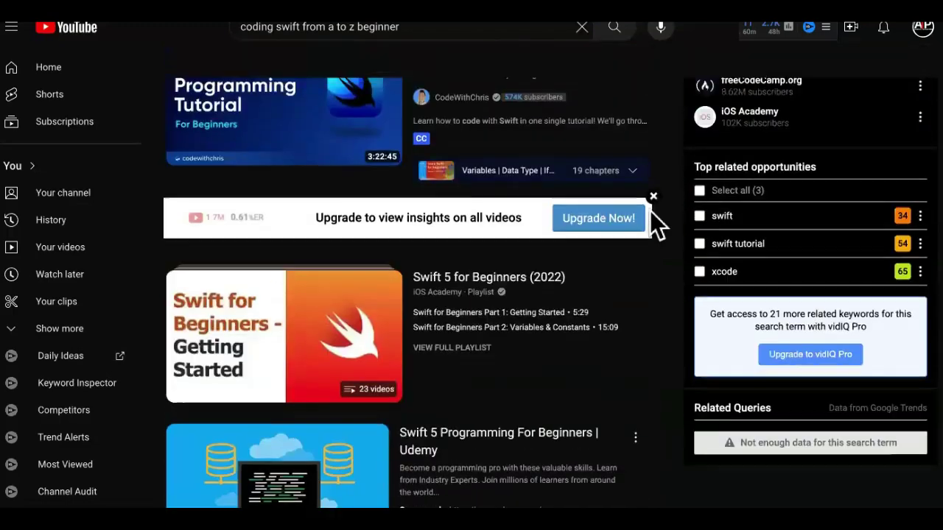
pyautogui.scroll(3, 650, 210)
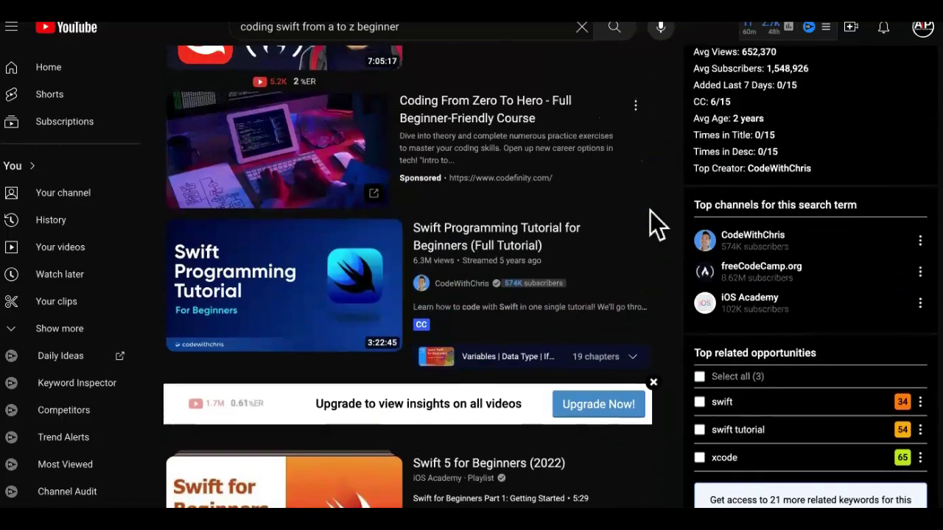
pyautogui.scroll(1, 650, 211)
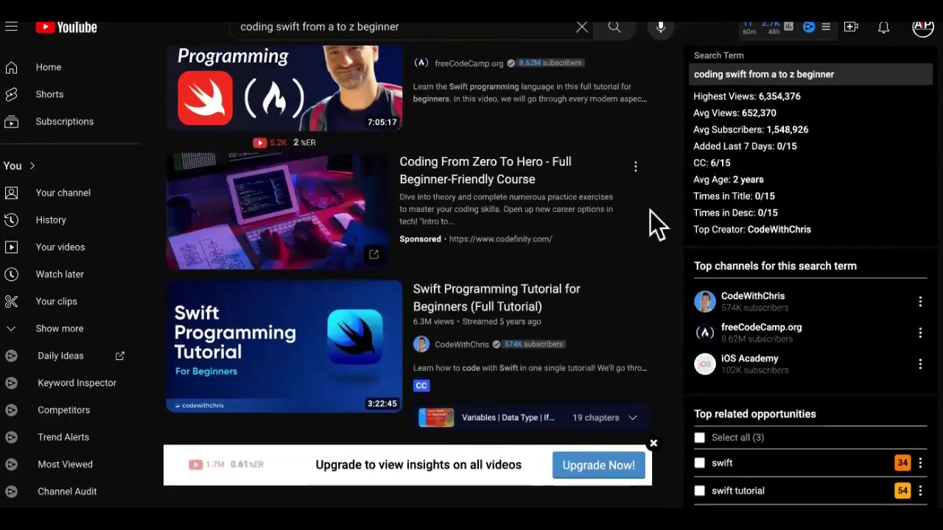
pyautogui.scroll(1, 649, 210)
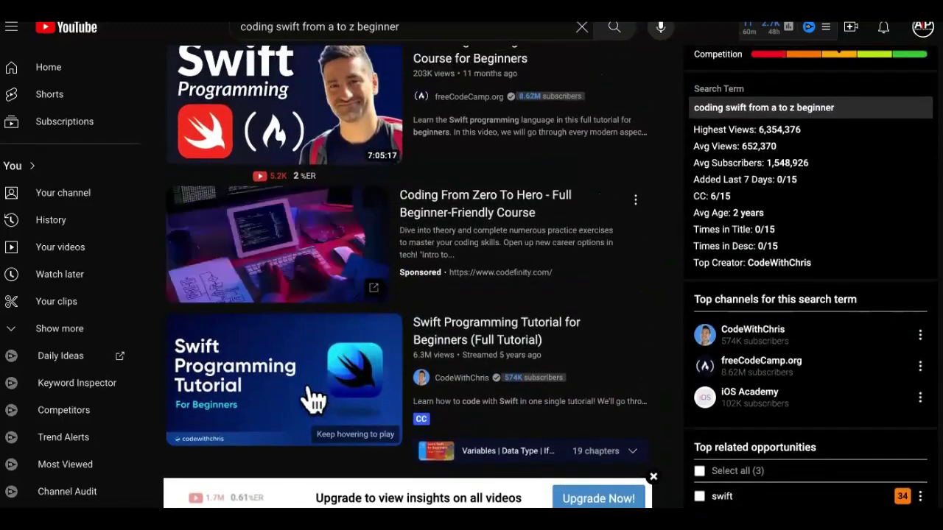
pyautogui.scroll(4, 354, 400)
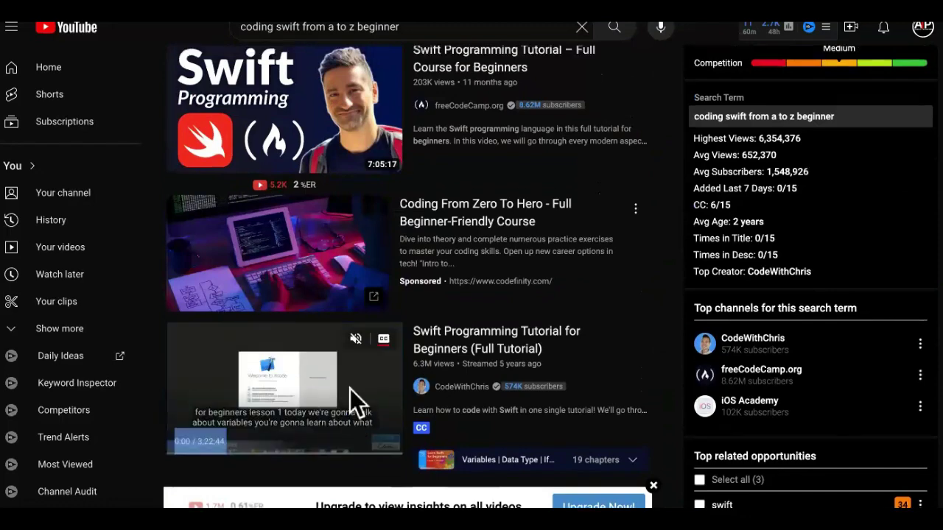
# Generate the transcript of freeCodeCamp.org's "Swift Programming Tutorial – Full Course for Beginners" from its copied link on the YouTube Transcript site and copy it entirely.
pyautogui.rightClick(302, 249)
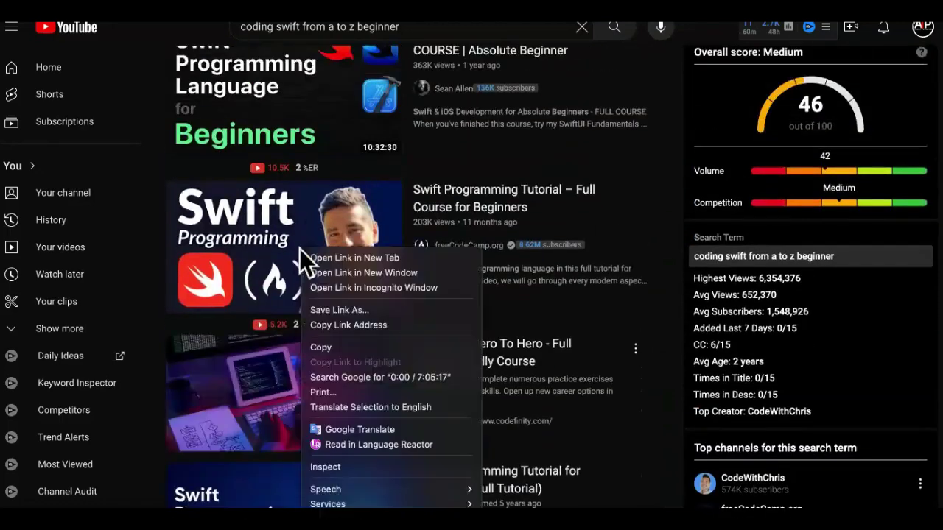
pyautogui.click(362, 326)
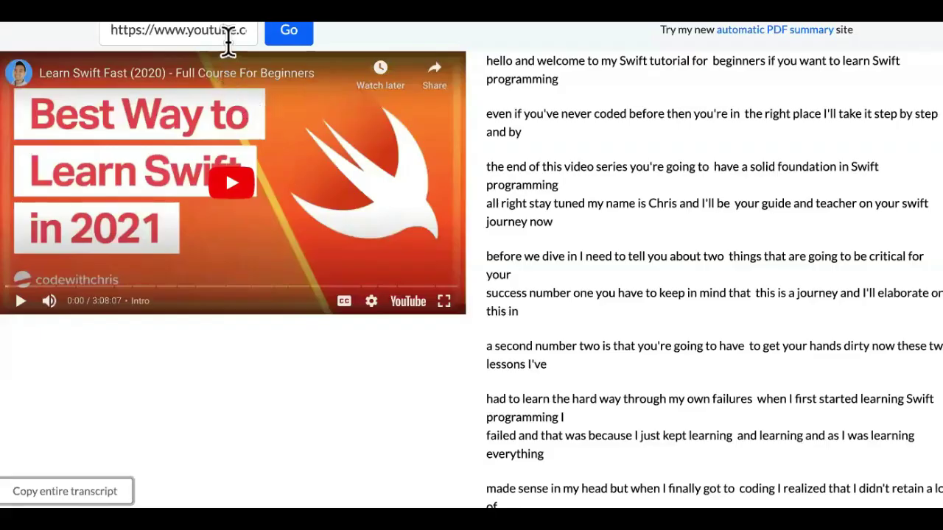
pyautogui.tripleClick(227, 30)
pyautogui.press('BackSpace')
pyautogui.hotkey('ctrl', 'v')
pyautogui.click(300, 42)
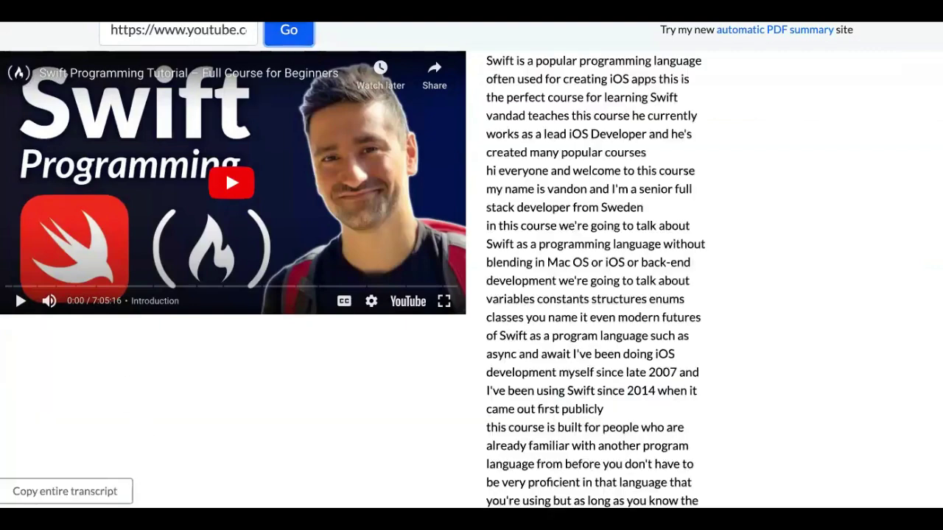
pyautogui.click(117, 491)
pyautogui.click(118, 492)
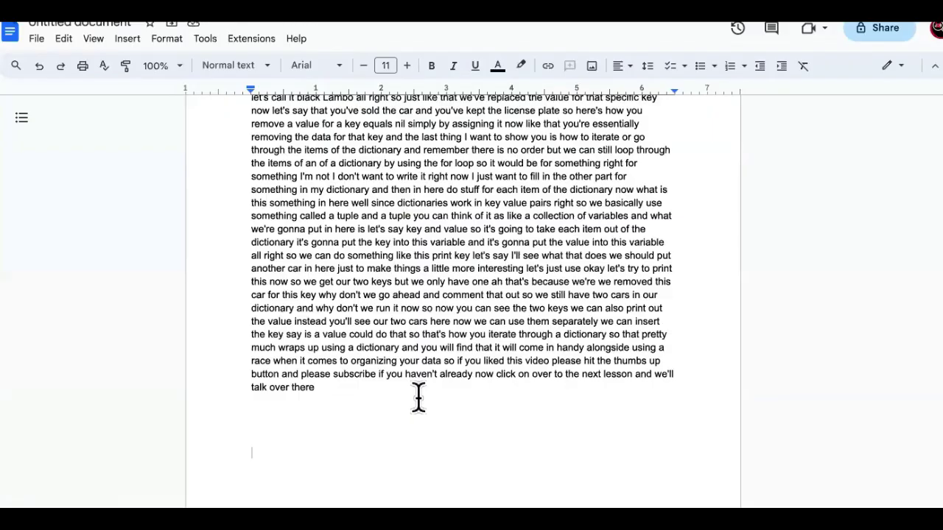
# Paste the copied freeCodeCamp.org Swift transcript without formatting at the end of the Google Docs document.
pyautogui.rightClick(299, 456)
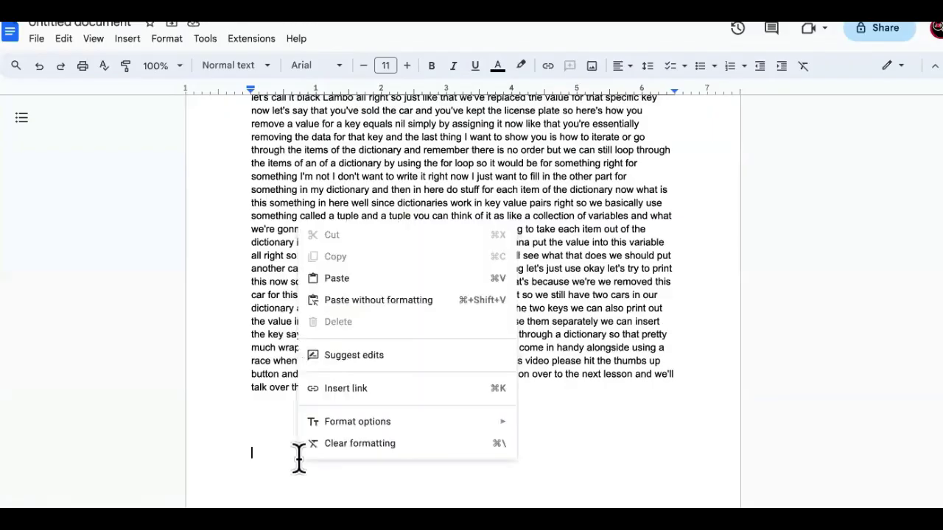
pyautogui.click(378, 300)
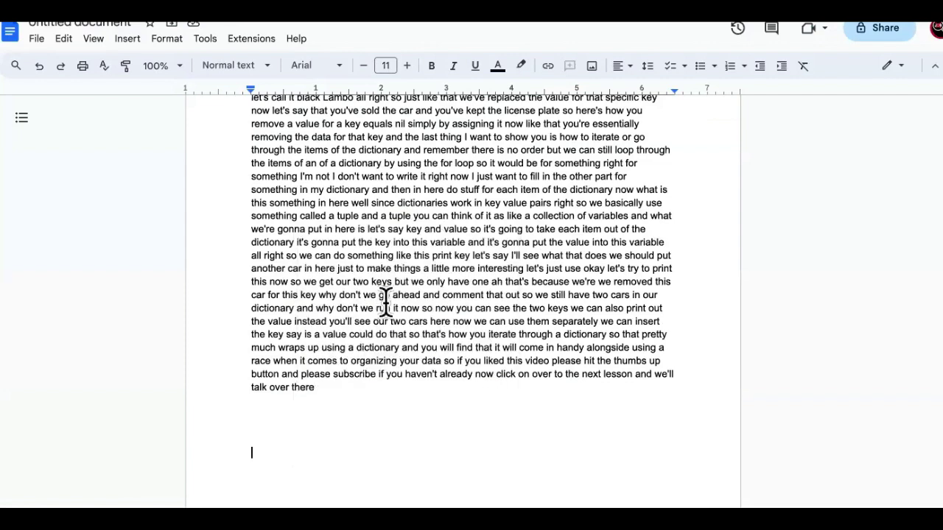
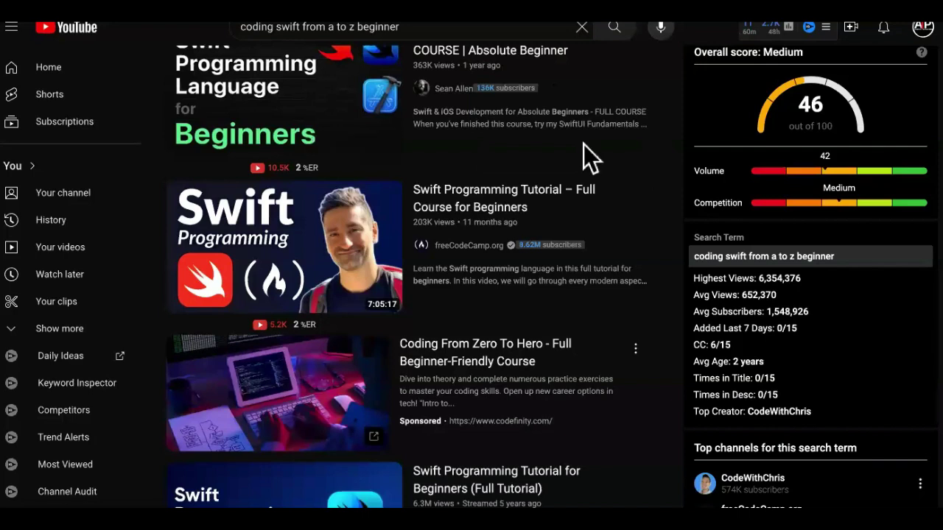
# Switch to the Softr website, browse its template gallery and filter the templates by the Education category.
pyautogui.moveTo(584, 144)
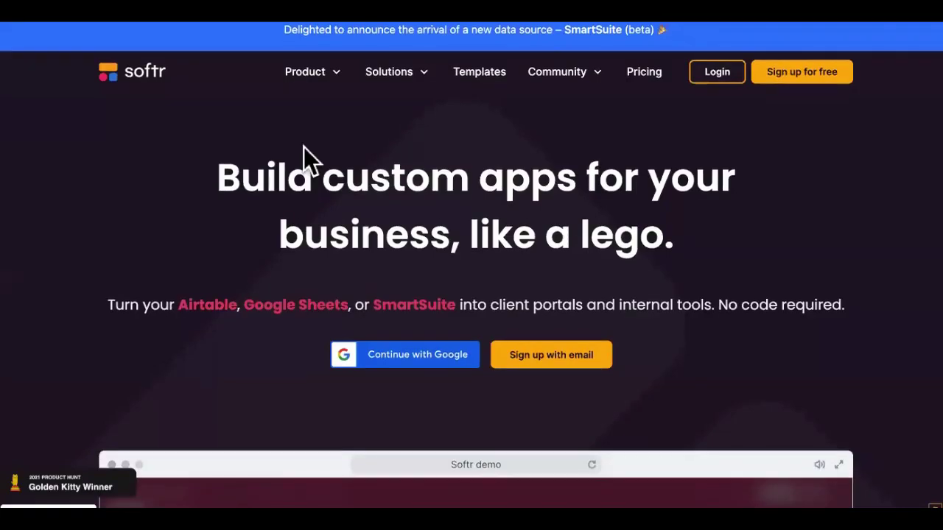
pyautogui.click(486, 81)
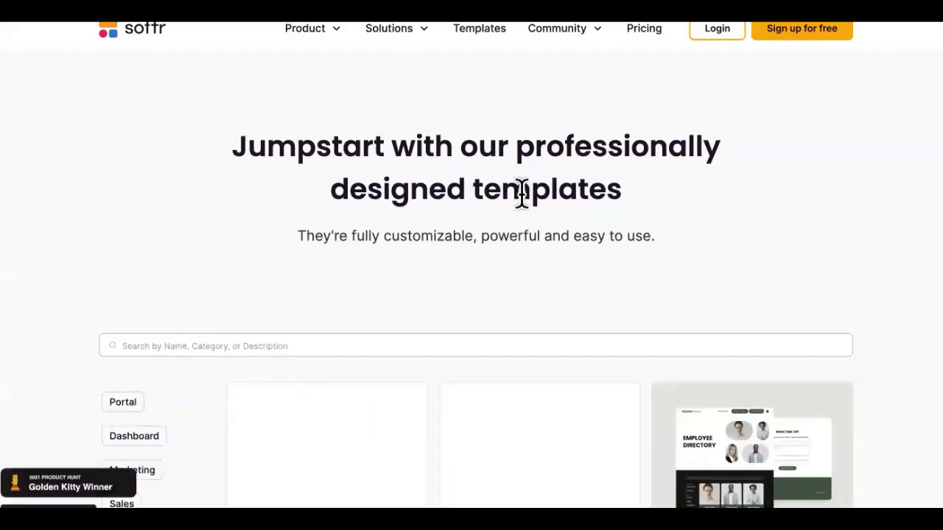
pyautogui.scroll(-3, 522, 193)
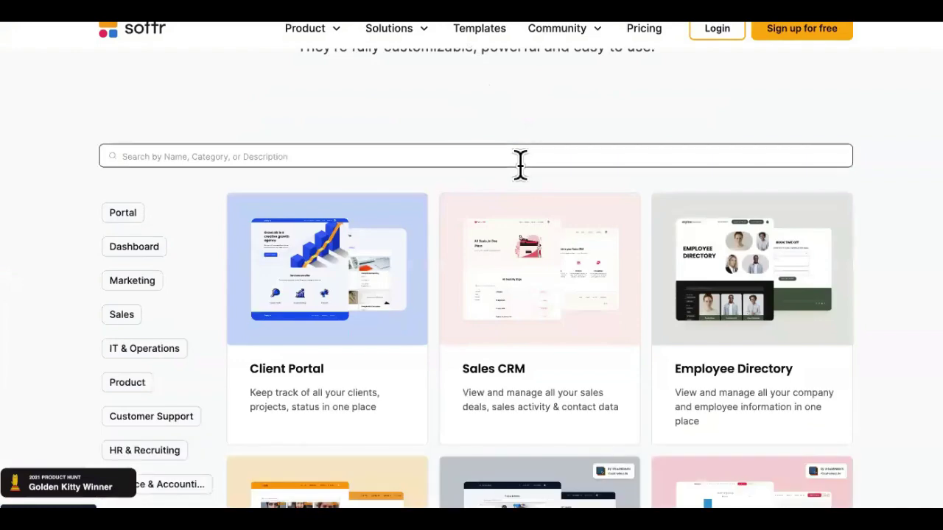
pyautogui.scroll(-5, 521, 164)
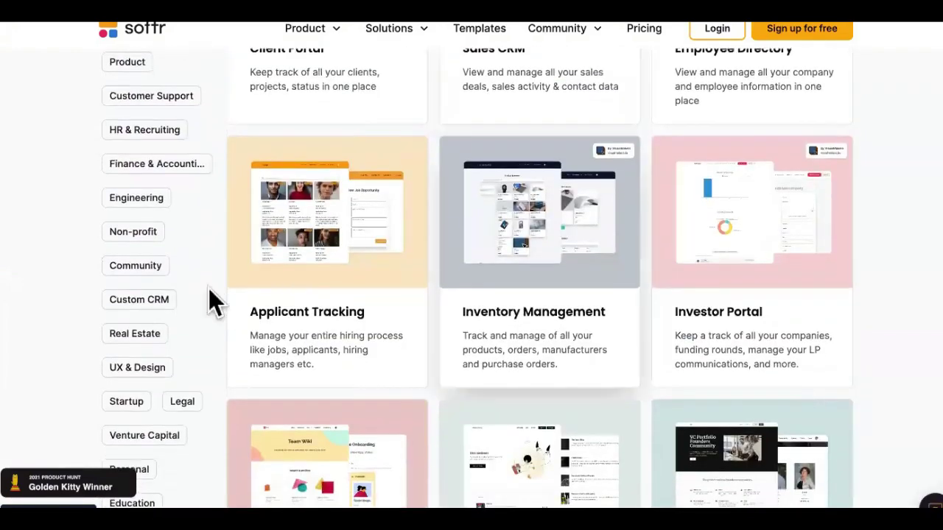
pyautogui.scroll(-2, 209, 288)
pyautogui.scroll(-2, 186, 306)
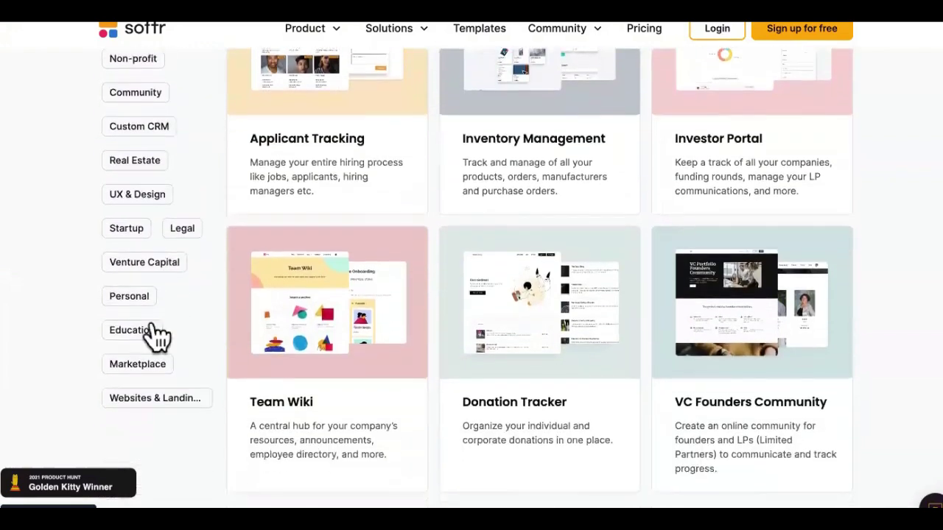
pyautogui.click(152, 330)
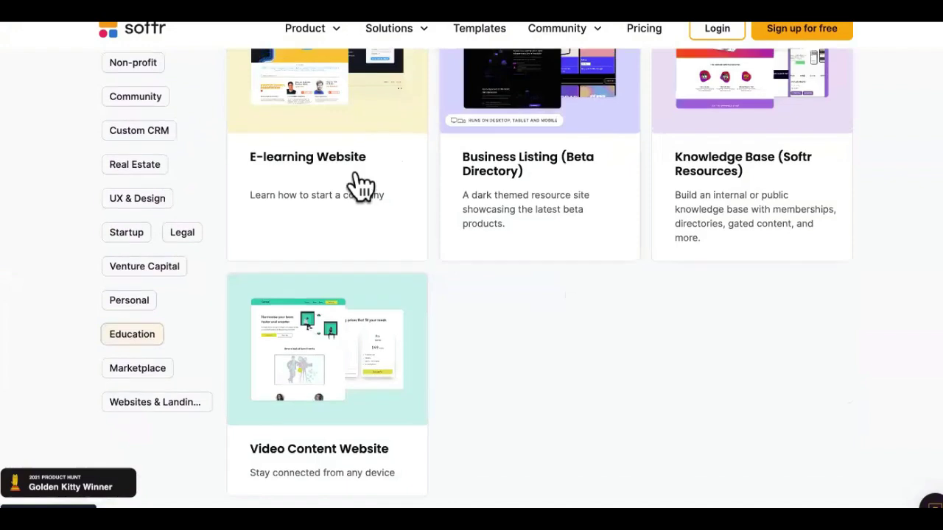
# Look over the Education templates, open the E-learning Website template, skim its page and return to the gallery.
pyautogui.scroll(2, 365, 185)
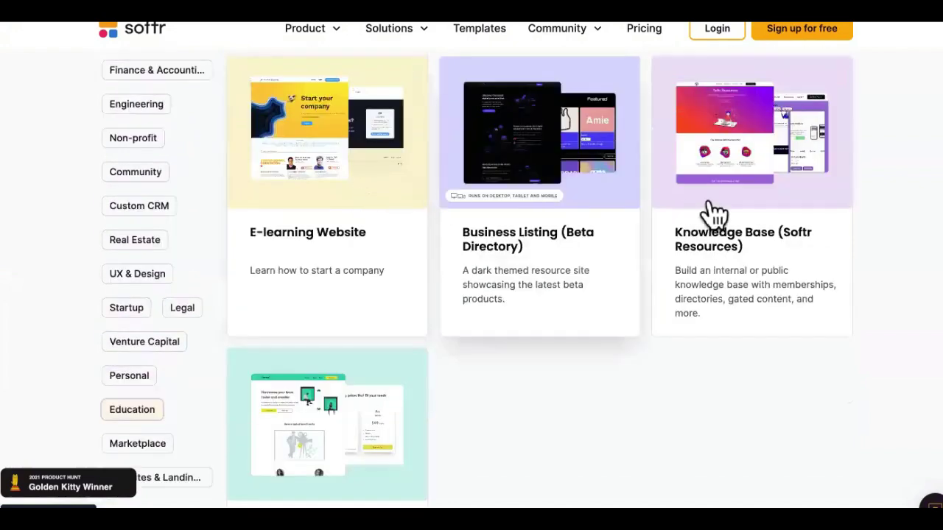
pyautogui.scroll(-2, 347, 410)
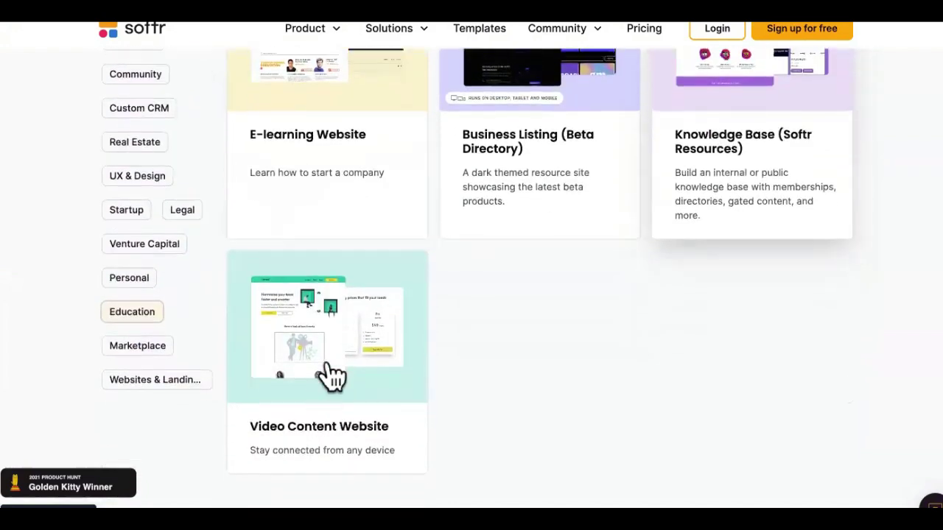
pyautogui.scroll(4, 460, 431)
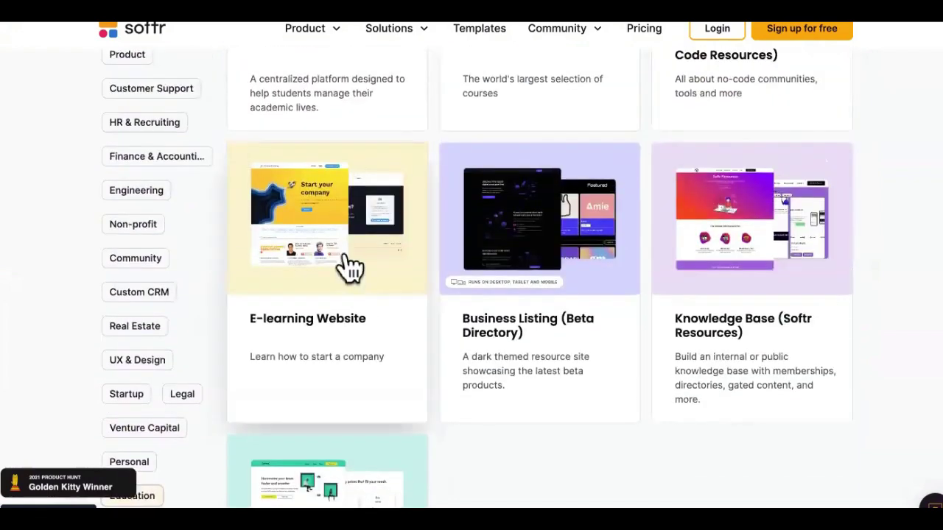
pyautogui.click(350, 269)
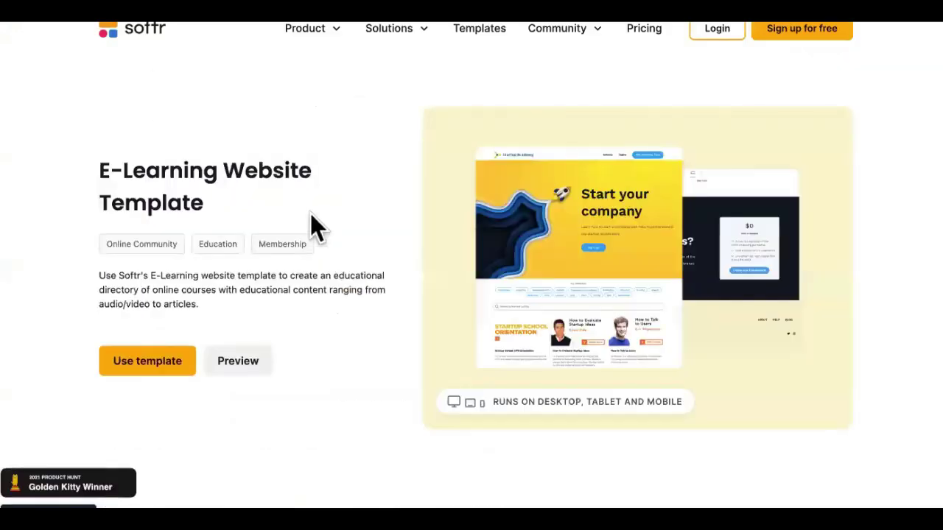
pyautogui.scroll(-15, 336, 230)
pyautogui.scroll(-3, 336, 230)
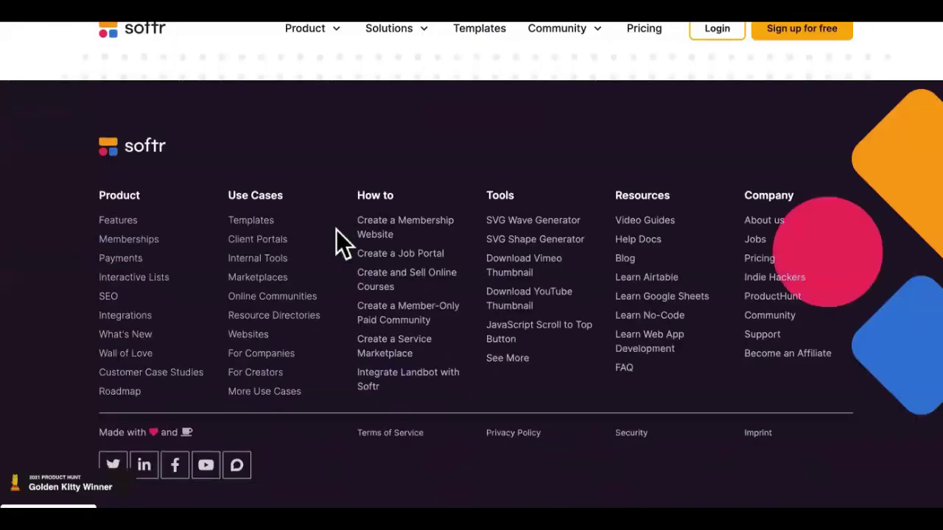
pyautogui.scroll(6, 336, 230)
pyautogui.hotkey('alt', 'Left')
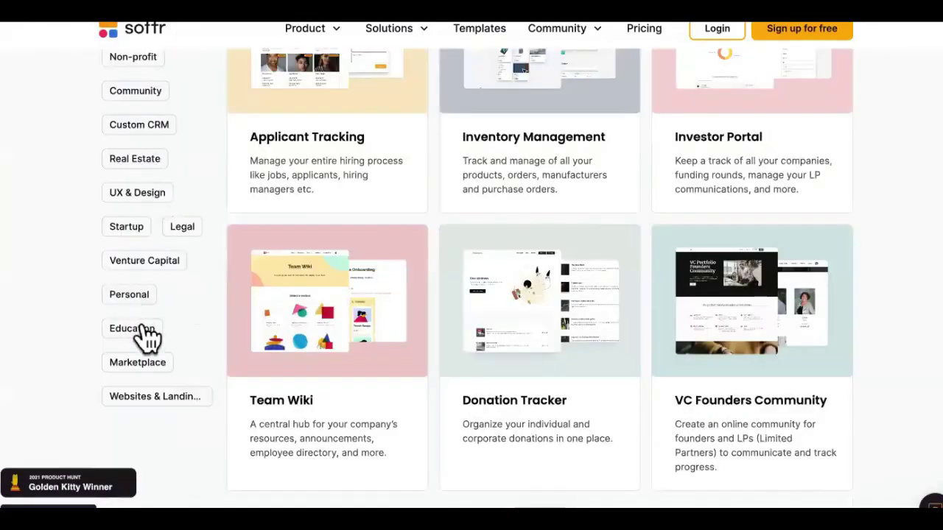
# Filter the gallery by Education again and open the Online Classes template.
pyautogui.click(133, 329)
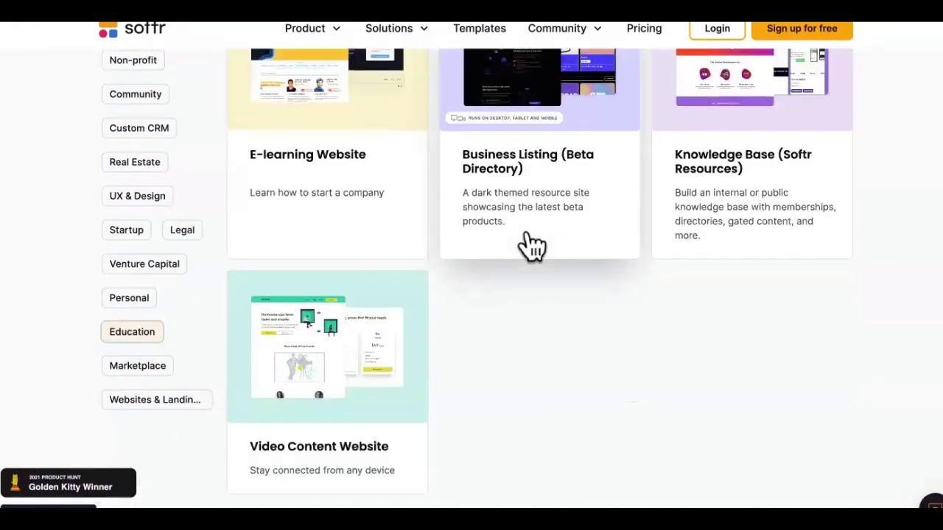
pyautogui.scroll(6, 526, 246)
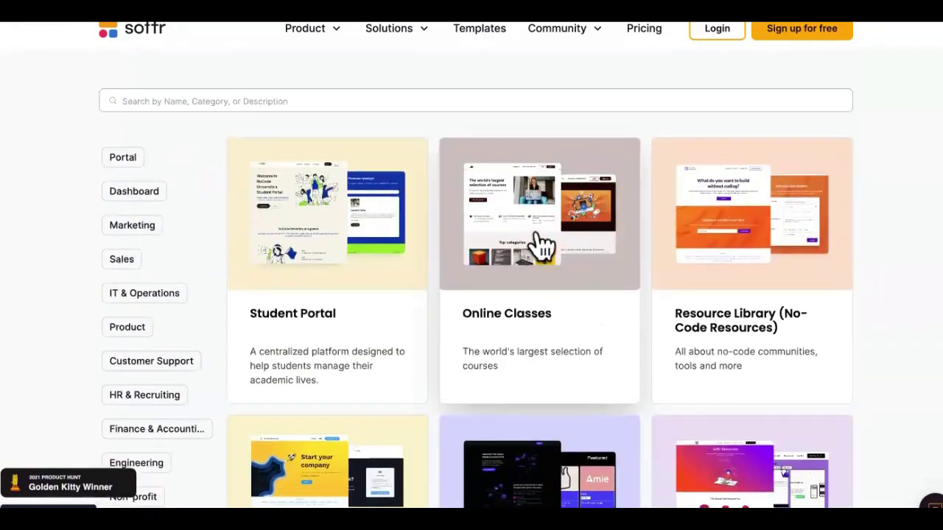
pyautogui.click(543, 246)
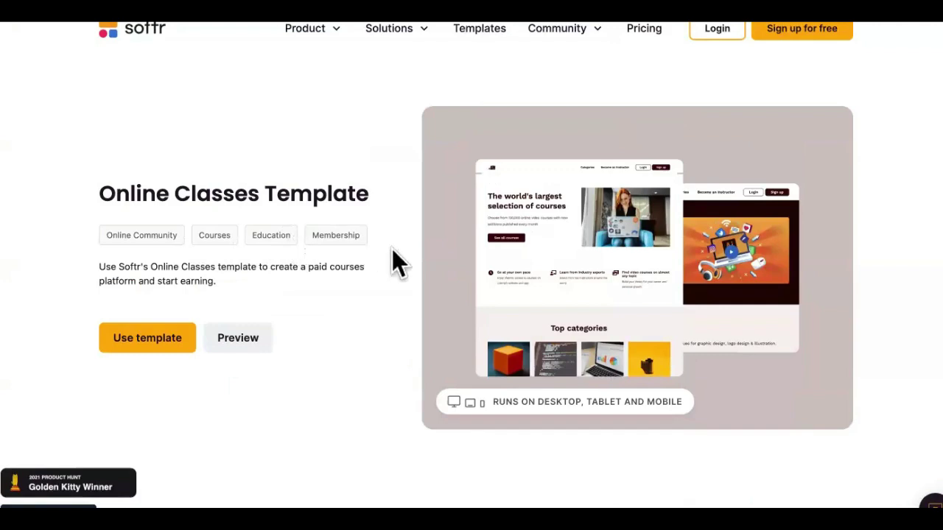
# Examine the Online Classes template's features, highlighting the description of payments via Stripe, and its Template Gallery.
pyautogui.scroll(-4, 479, 239)
pyautogui.scroll(-3, 479, 239)
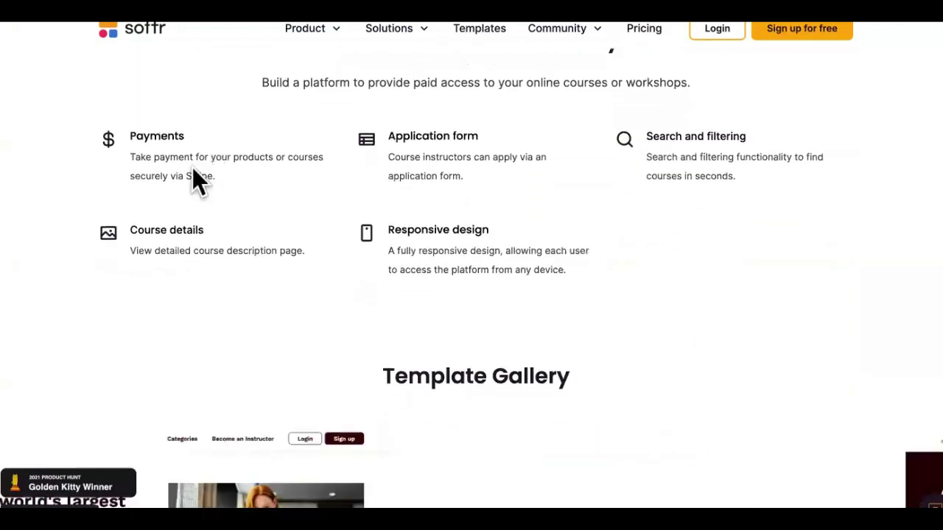
pyautogui.tripleClick(194, 179)
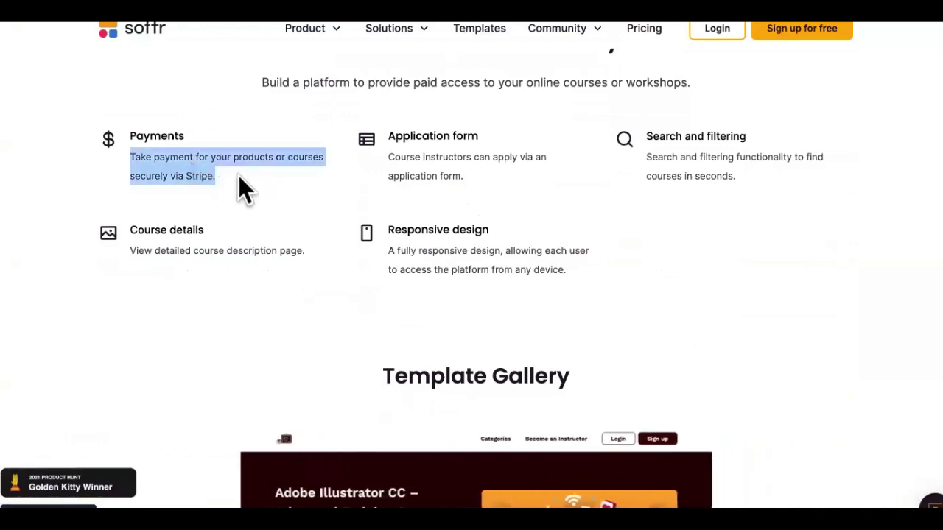
pyautogui.scroll(-1, 238, 175)
pyautogui.scroll(-3, 238, 175)
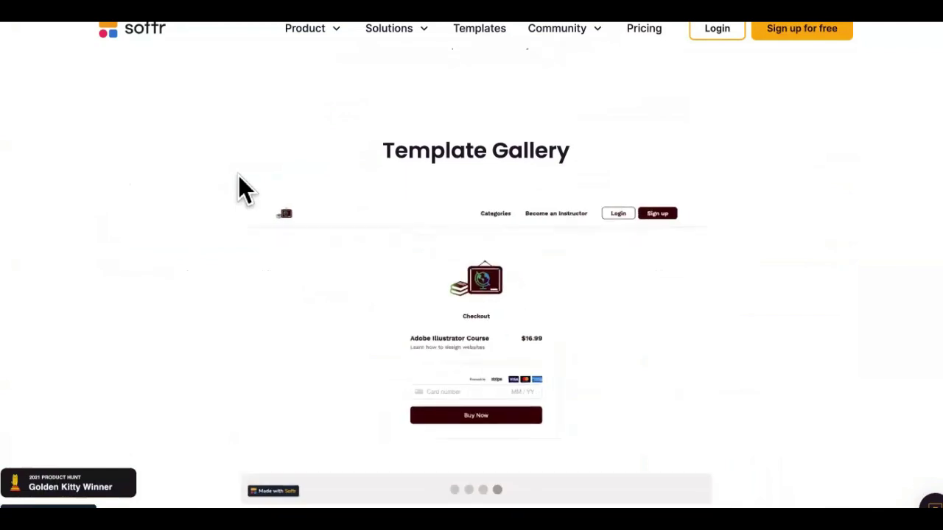
pyautogui.scroll(2, 238, 175)
pyautogui.scroll(6, 238, 177)
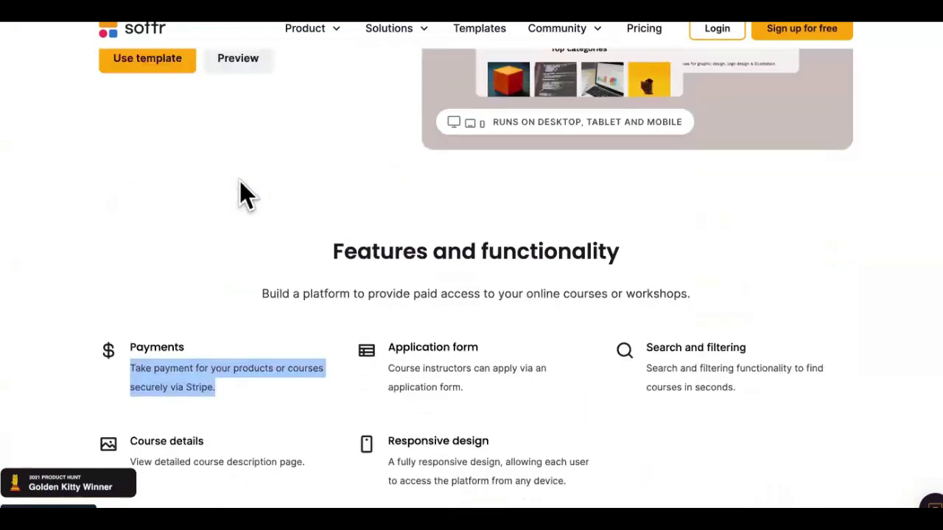
pyautogui.scroll(1, 241, 182)
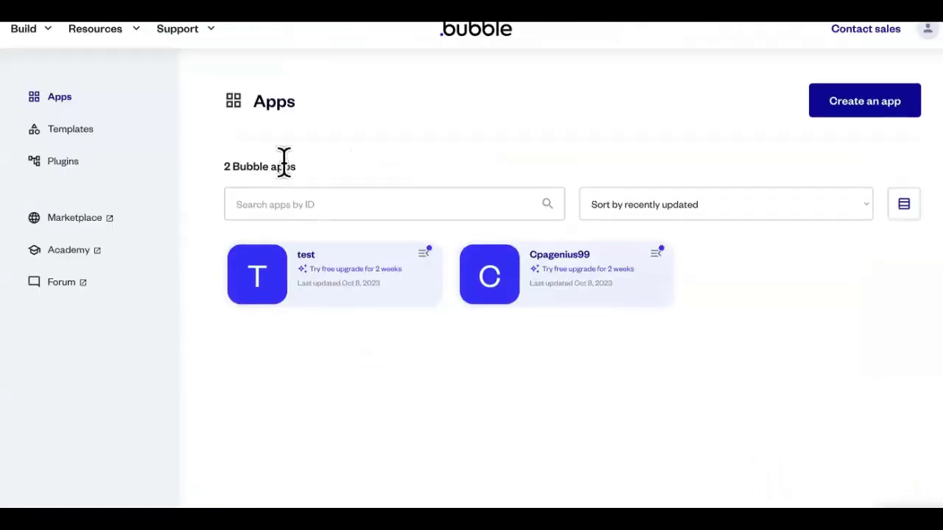
# Switch to Bubble, open the template marketplace from the Templates section and search it for "courses".
pyautogui.click(84, 138)
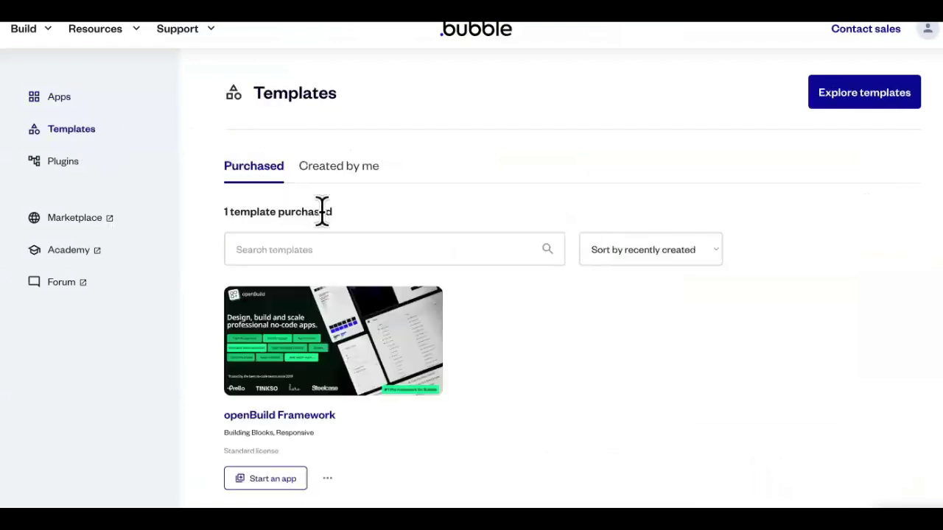
pyautogui.click(858, 96)
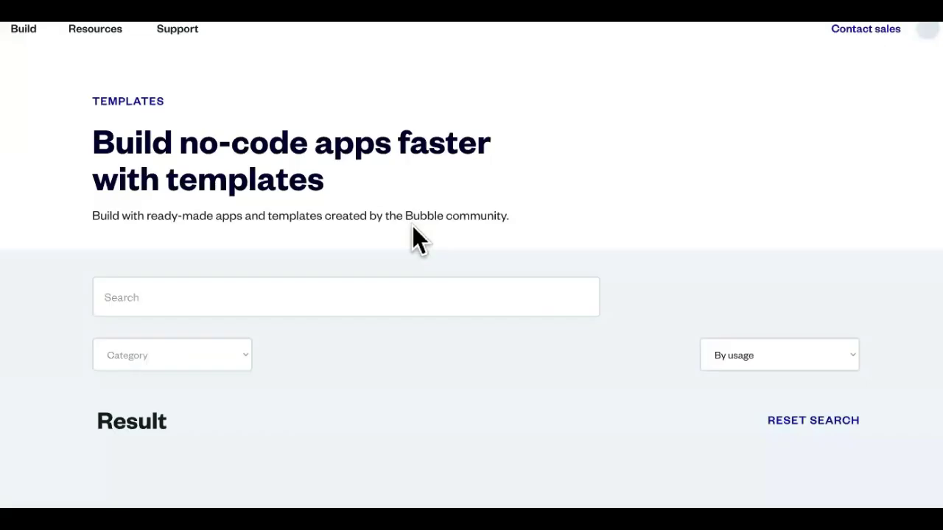
pyautogui.click(410, 295)
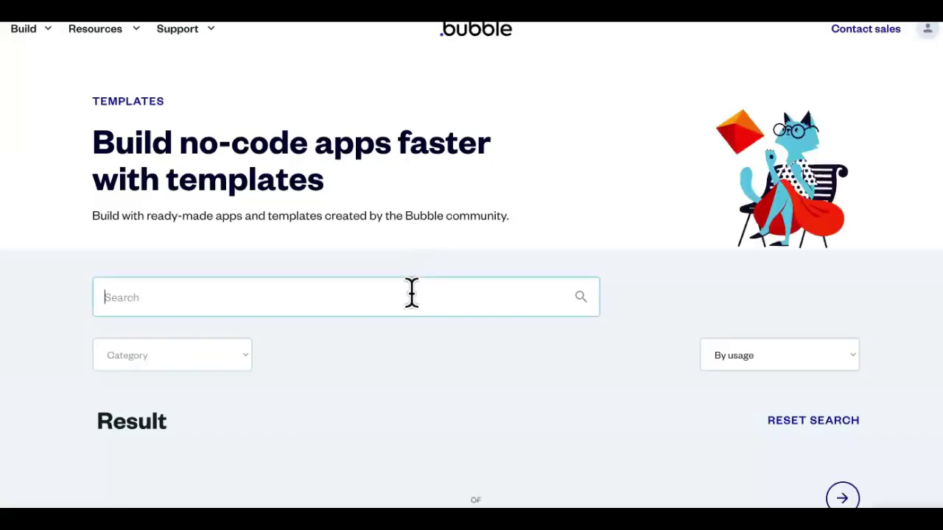
pyautogui.write('courses')
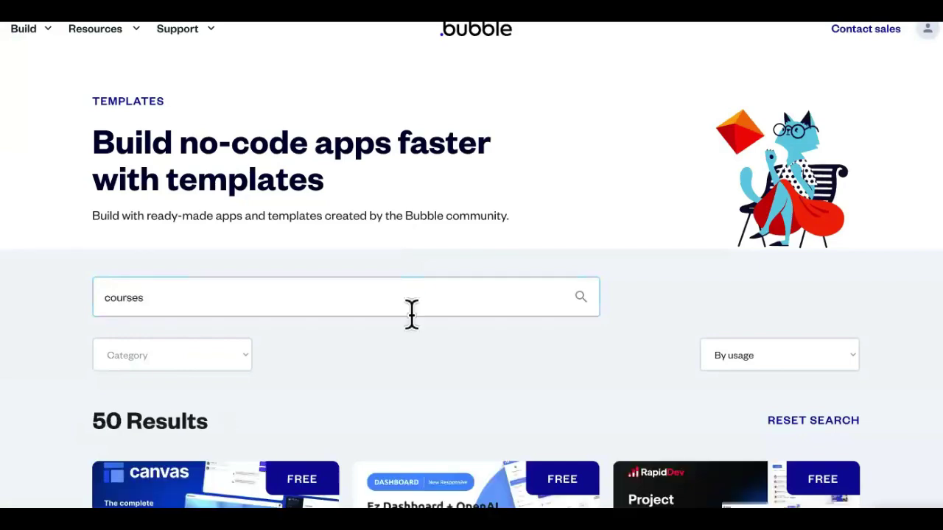
pyautogui.click(420, 365)
# Browse the course template results and open the preview of the "Online Learning like Udemy" template.
pyautogui.scroll(-1, 419, 365)
pyautogui.scroll(-4, 419, 365)
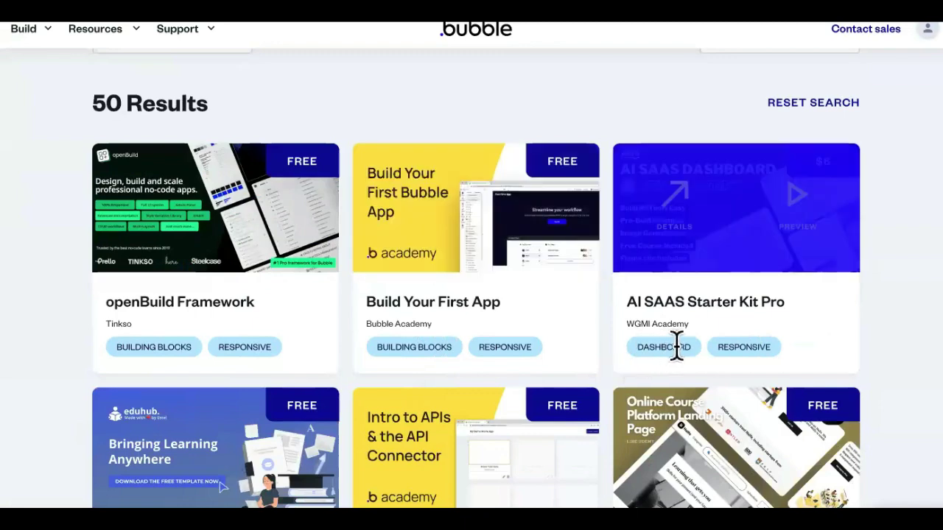
pyautogui.scroll(-3, 878, 293)
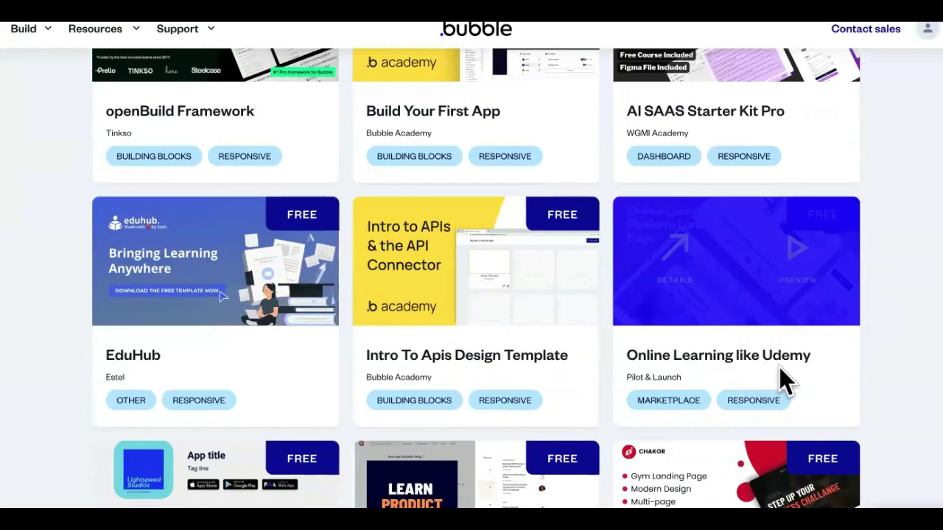
pyautogui.scroll(-2, 885, 351)
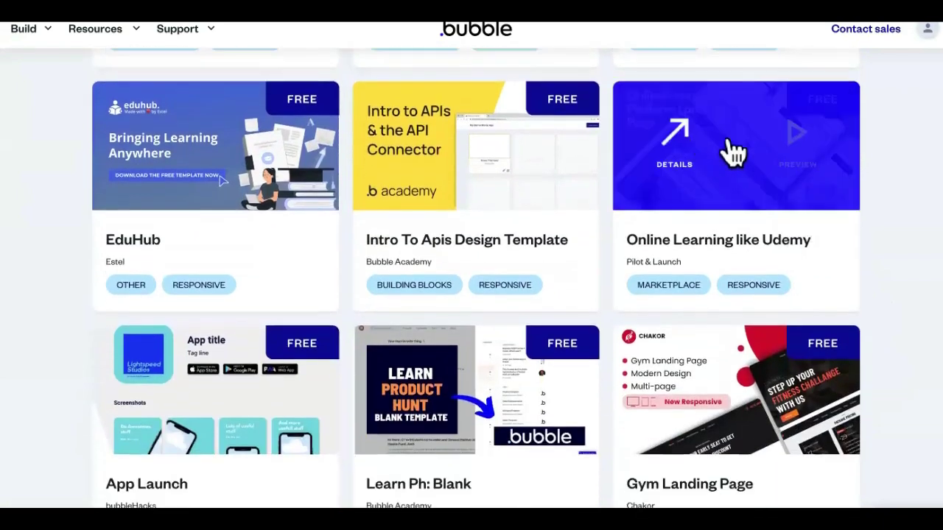
pyautogui.click(796, 140)
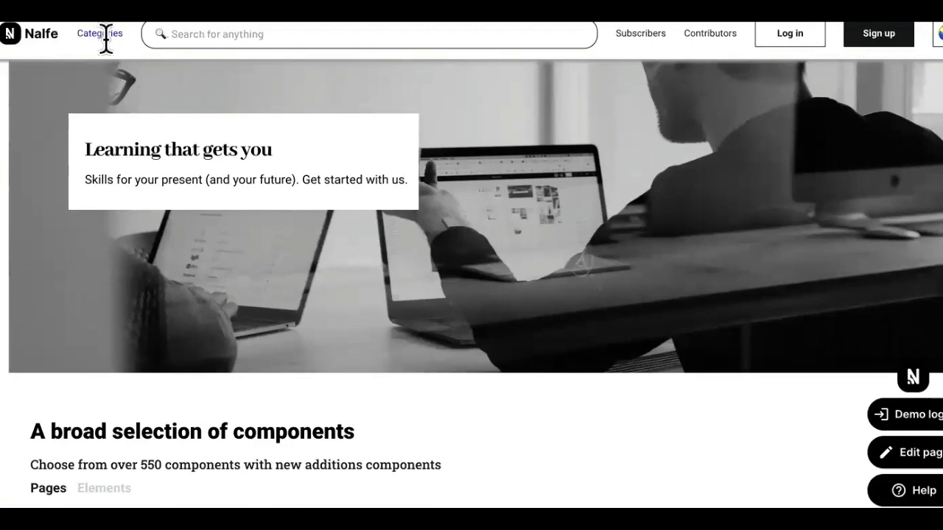
# Look through the template's preview page down to the "Join us" and startup partner sections and back up.
pyautogui.scroll(-10, 148, 179)
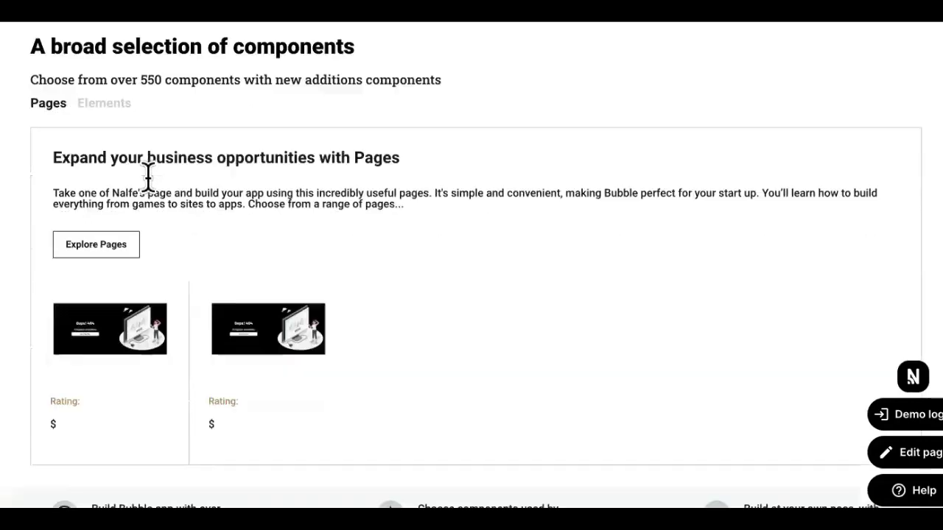
pyautogui.scroll(-15, 241, 100)
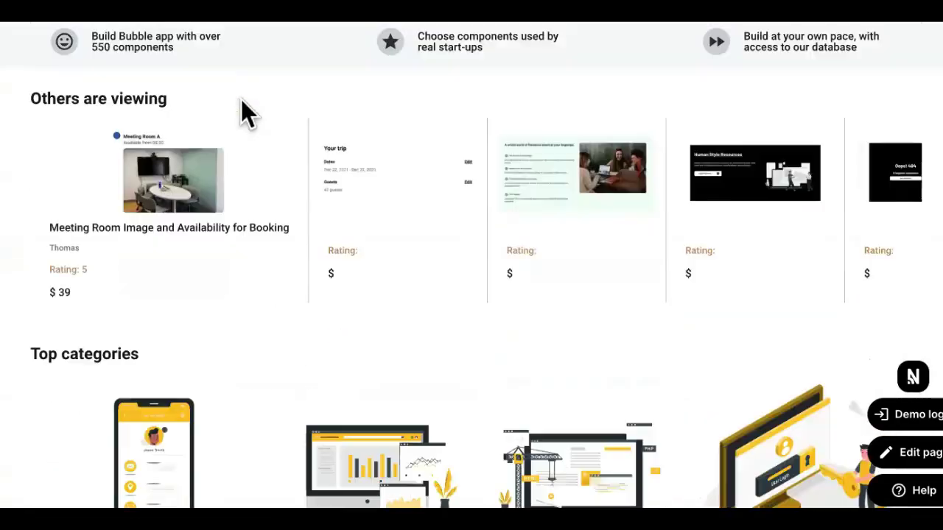
pyautogui.scroll(-3, 243, 103)
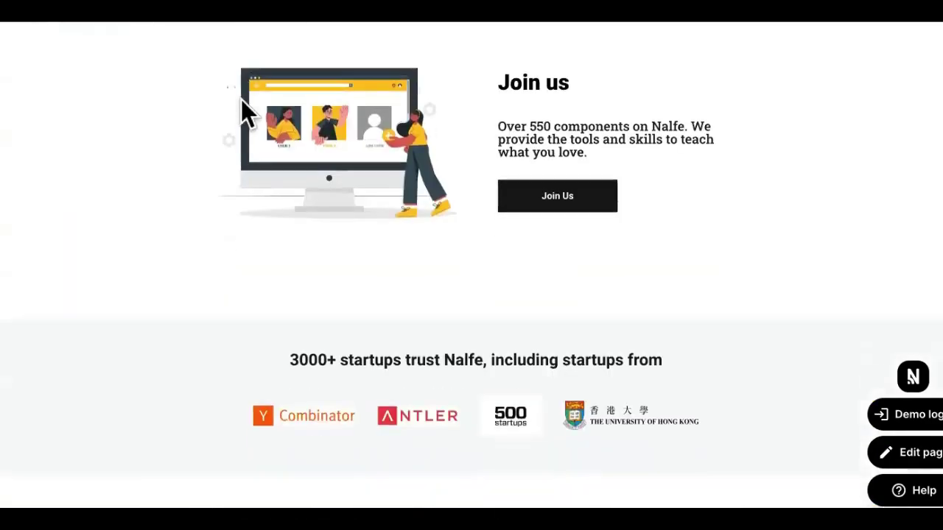
pyautogui.scroll(20, 247, 92)
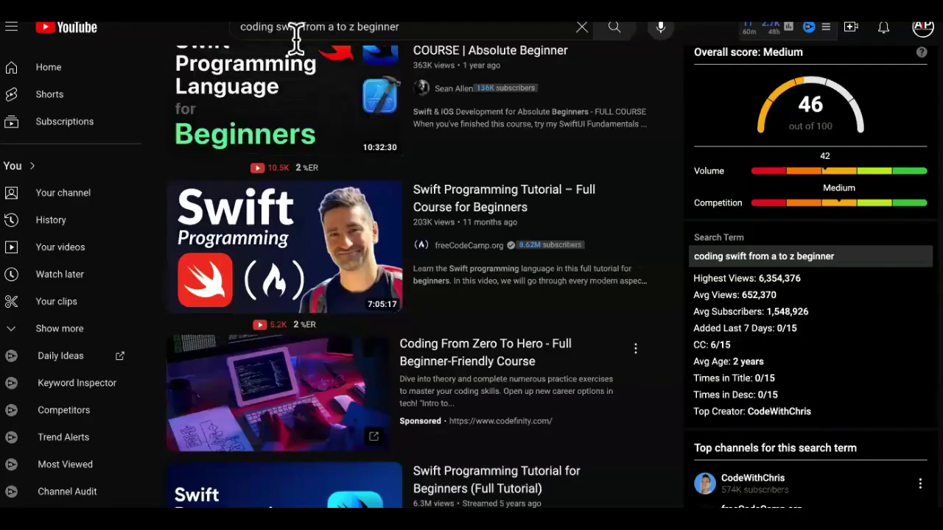
# Change the YouTube search to "coding rust from a to z beginner" and run it.
pyautogui.click(288, 38)
pyautogui.doubleClick(286, 29)
pyautogui.write('rust')
pyautogui.press('Return')
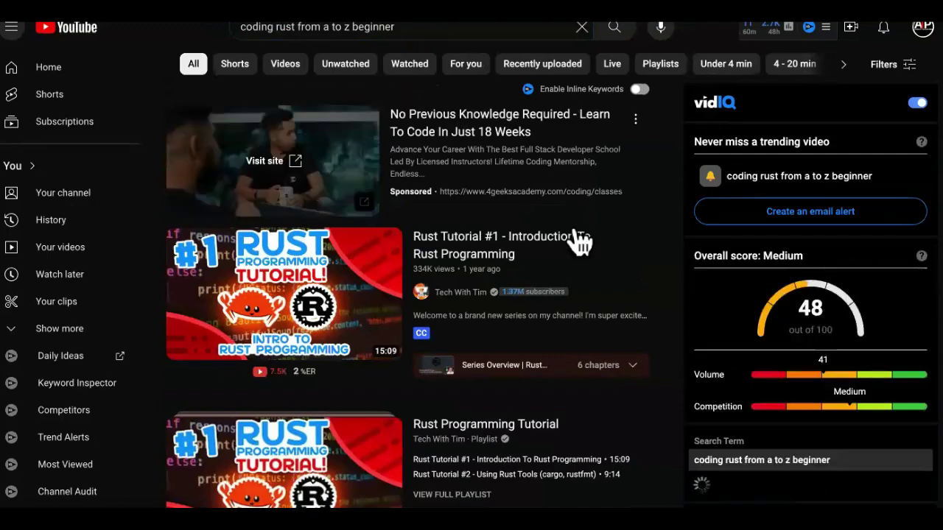
# Find the "Rust 101 Crash Course: Learn Rust (6 HOURS!)" video among the results and copy its link address.
pyautogui.scroll(-10, 575, 237)
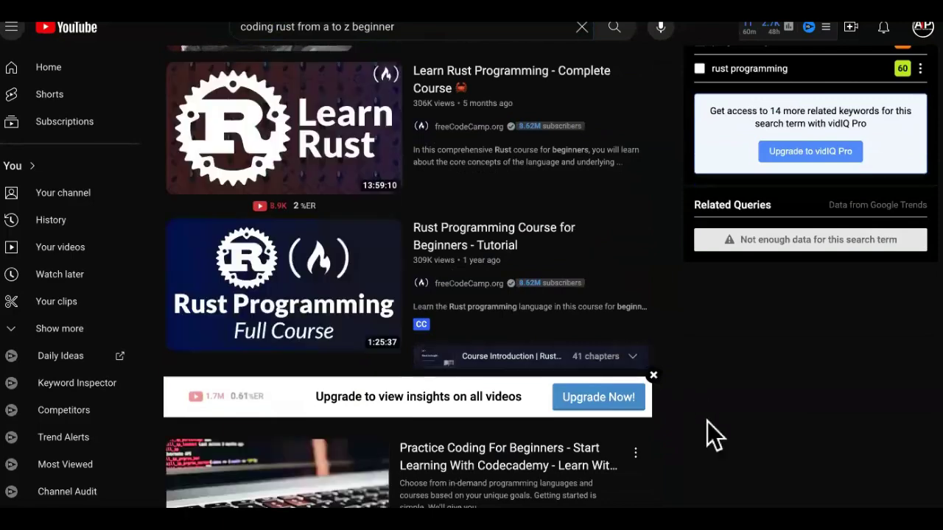
pyautogui.scroll(1, 707, 421)
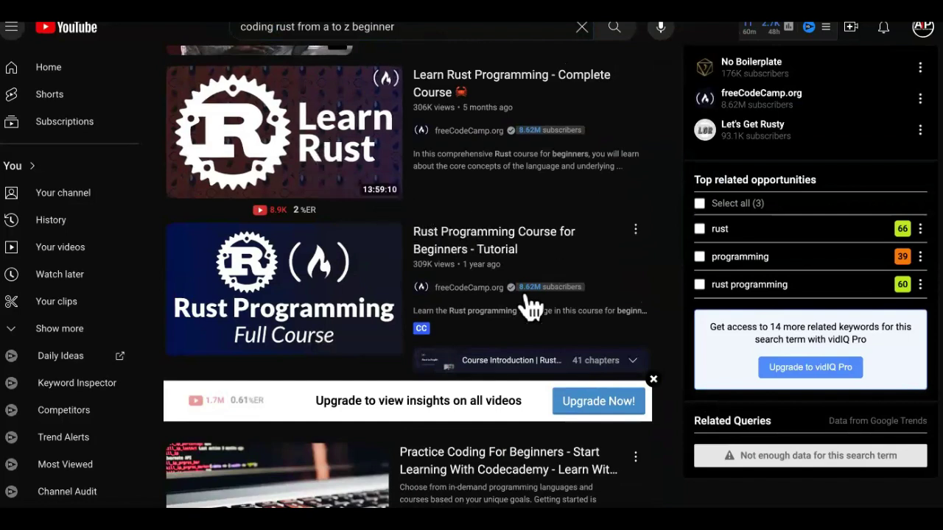
pyautogui.moveTo(398, 325)
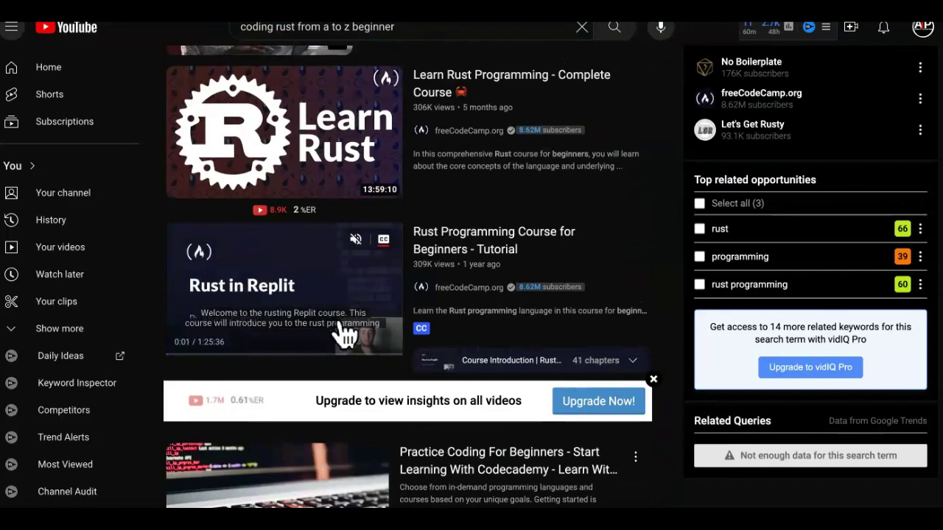
pyautogui.scroll(-5, 472, 317)
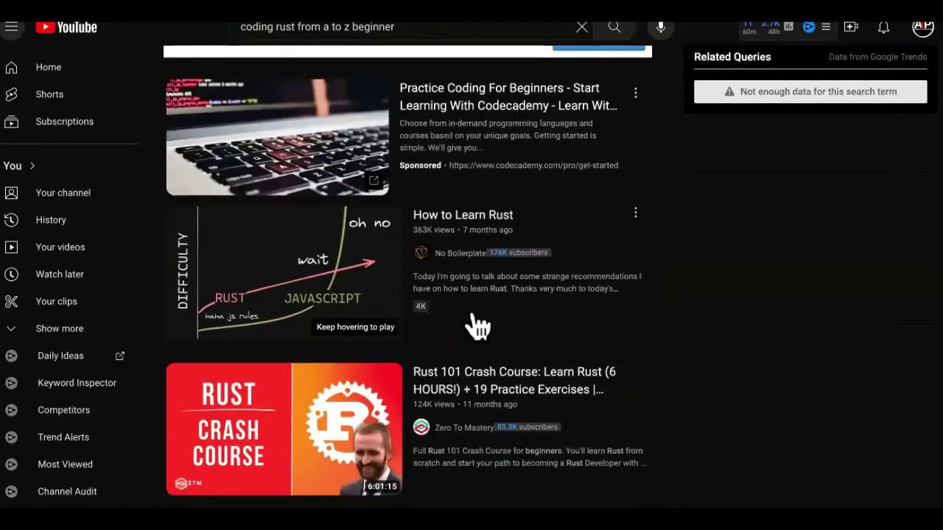
pyautogui.scroll(-4, 476, 324)
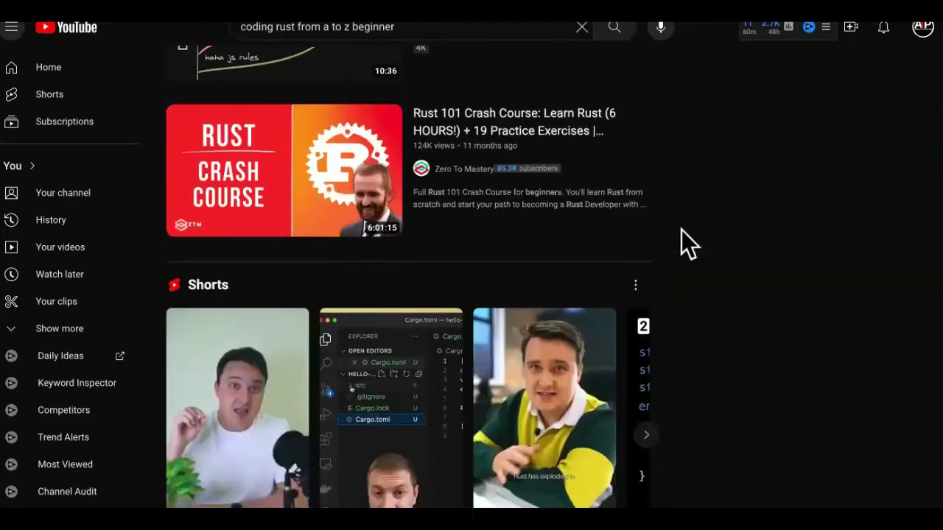
pyautogui.rightClick(282, 156)
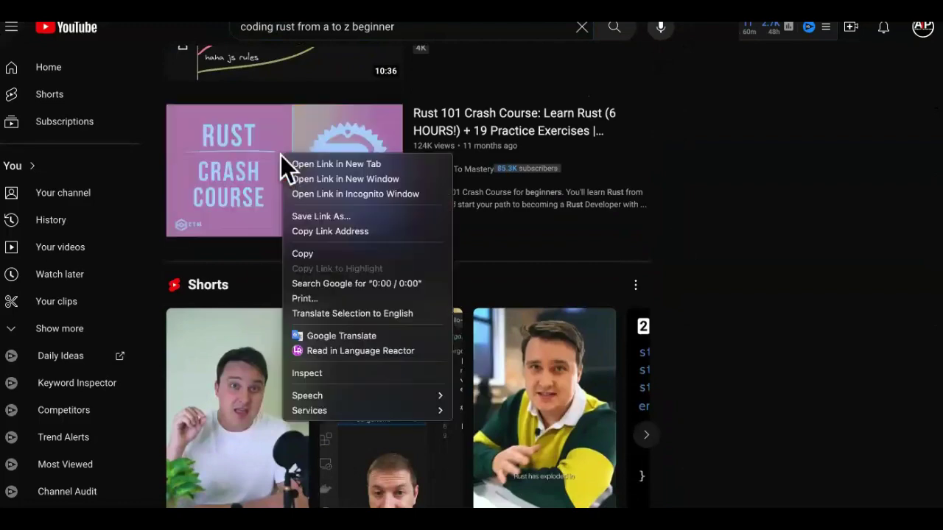
pyautogui.click(357, 232)
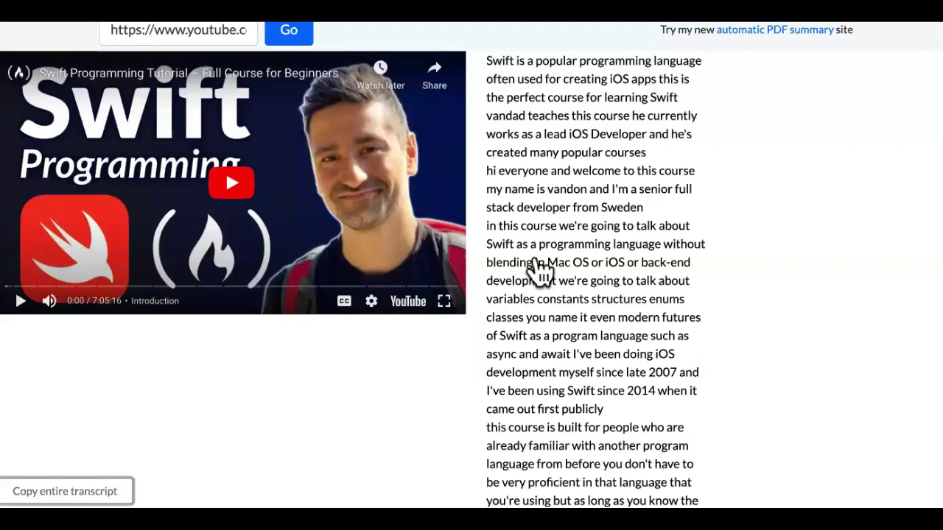
# Switch to the YouTube transcript site, load the copied Rust crash course link in place of the Swift one and copy the entire transcript.
pyautogui.tripleClick(221, 42)
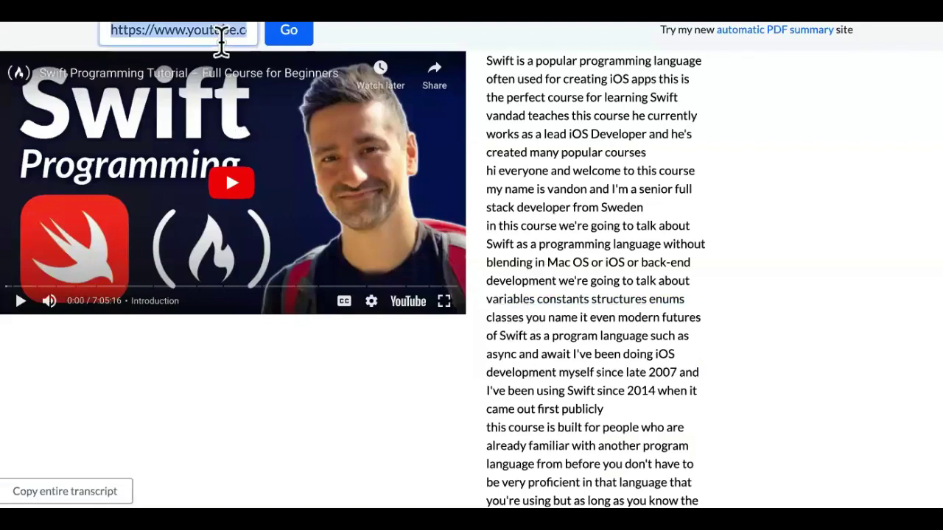
pyautogui.hotkey('ctrl', 'v')
pyautogui.click(287, 46)
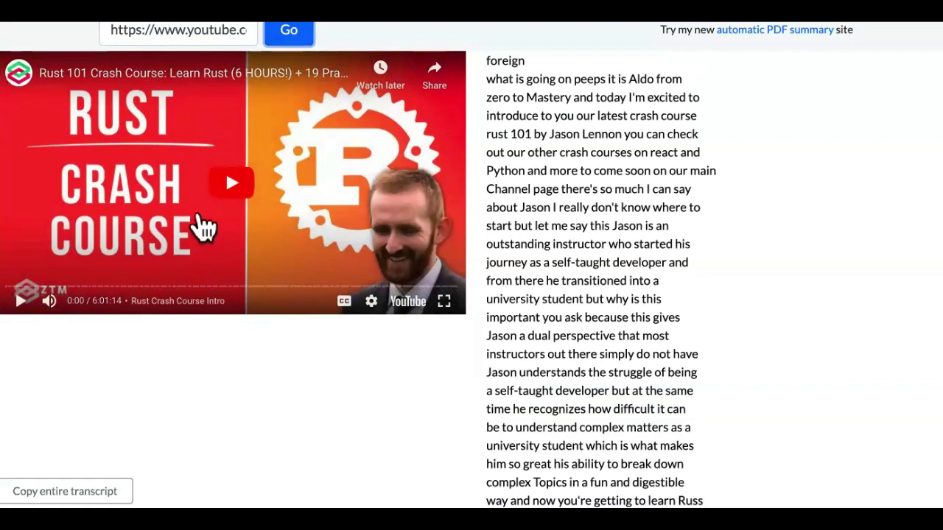
pyautogui.click(65, 492)
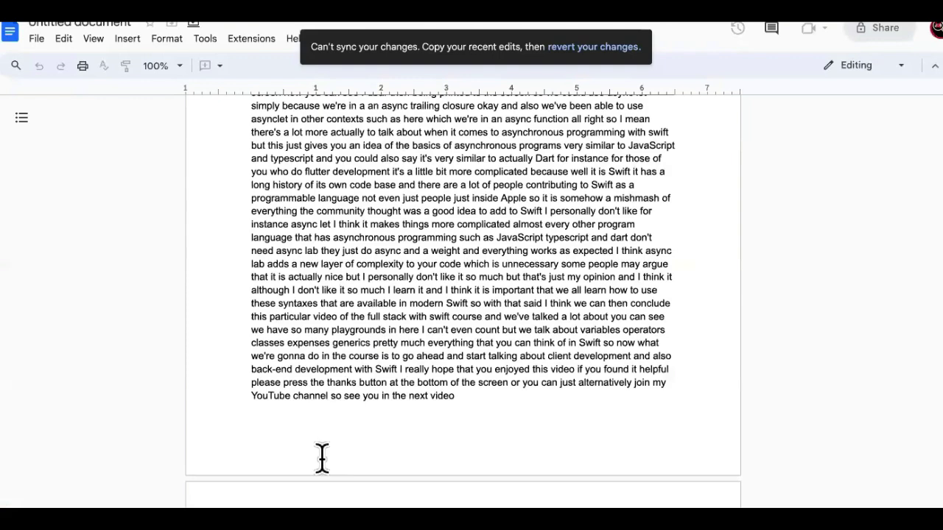
# Switch to Google Docs and try to paste the Rust transcript after the Swift transcript, recopying it from the transcript site.
pyautogui.scroll(-5, 322, 457)
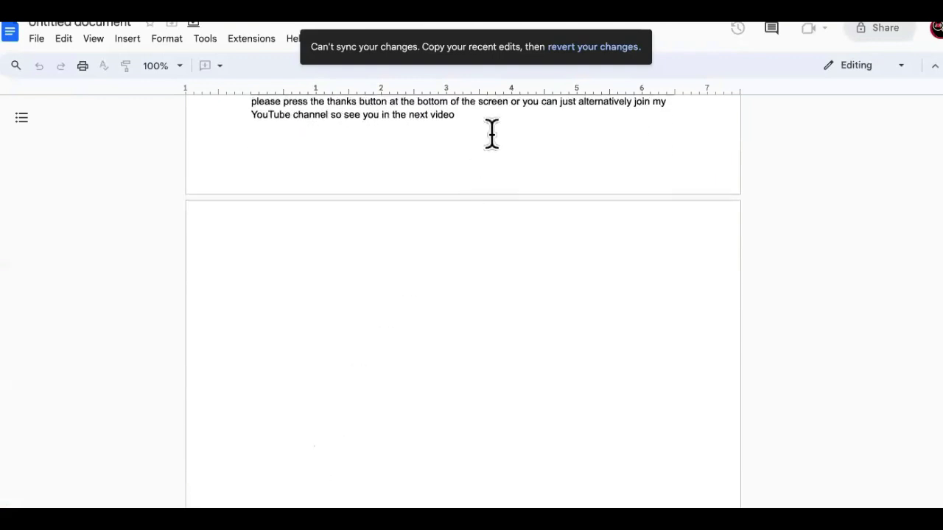
pyautogui.click(432, 262)
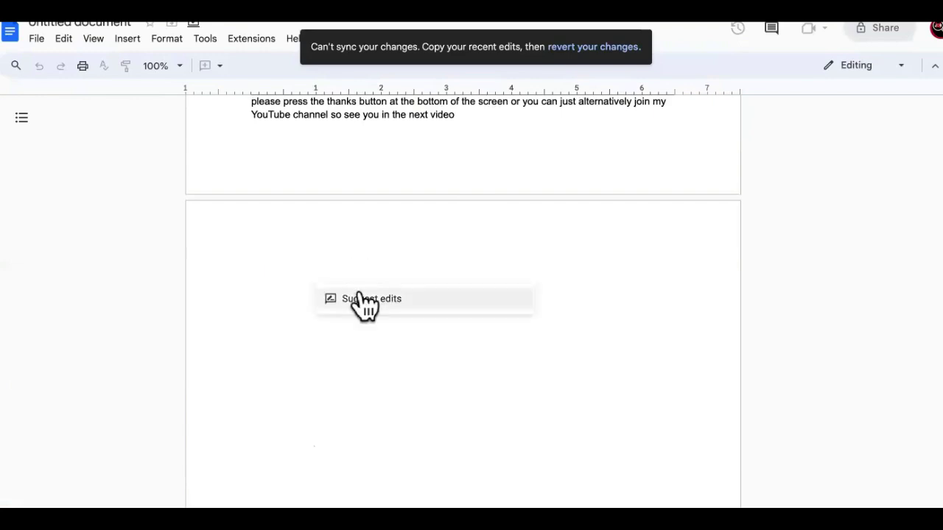
pyautogui.doubleClick(268, 274)
pyautogui.rightClick(268, 274)
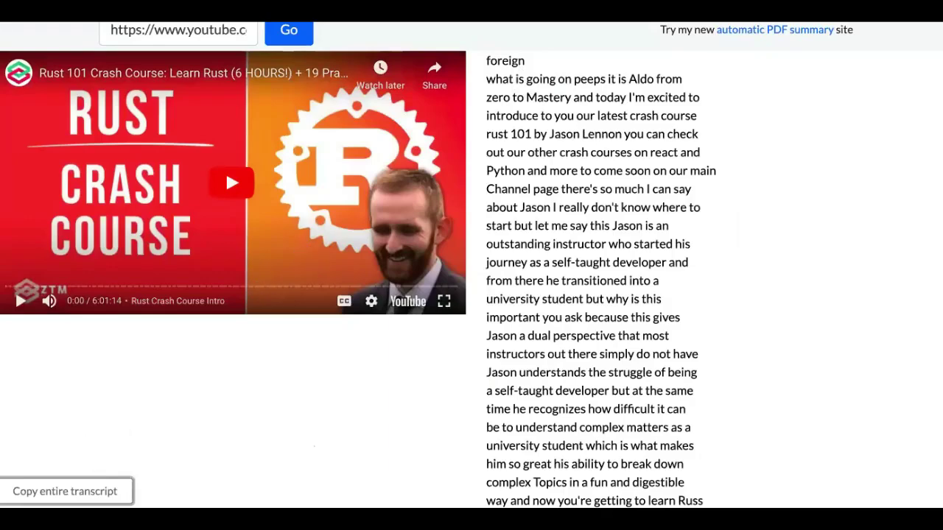
pyautogui.click(64, 491)
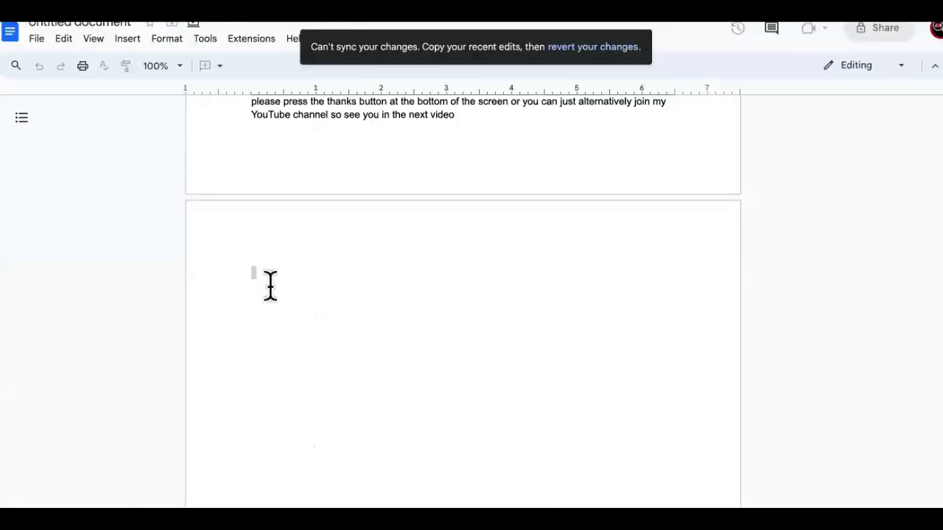
pyautogui.moveTo(266, 274)
pyautogui.mouseDown()
pyautogui.moveTo(301, 299)
pyautogui.moveTo(257, 263)
pyautogui.mouseUp()
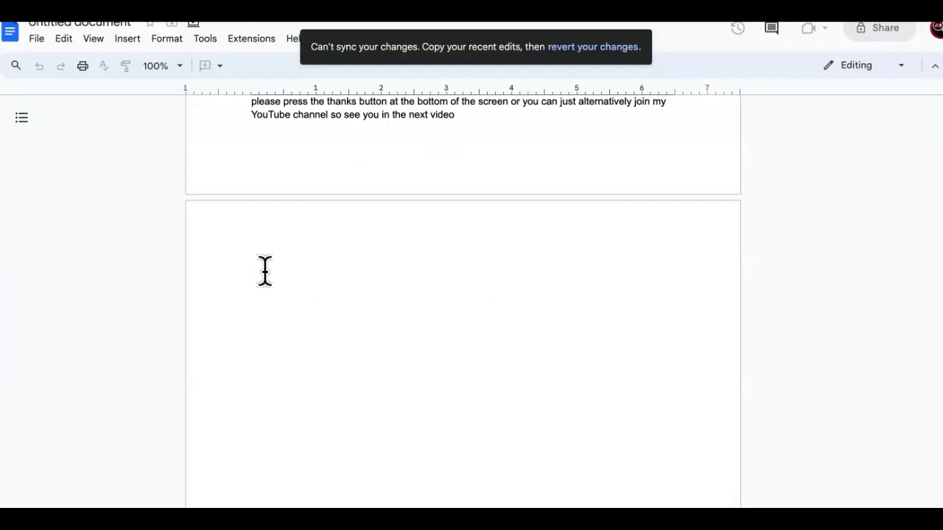
pyautogui.scroll(5, 294, 269)
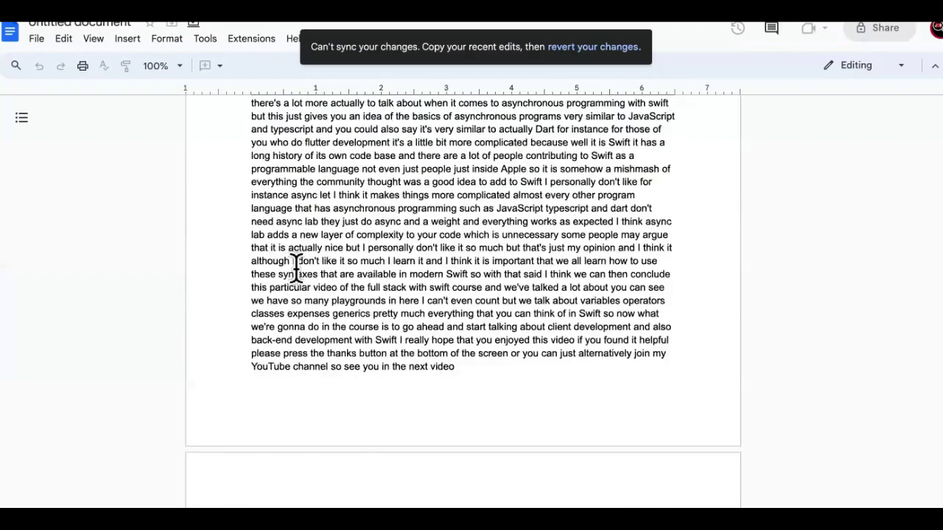
pyautogui.scroll(-4, 452, 185)
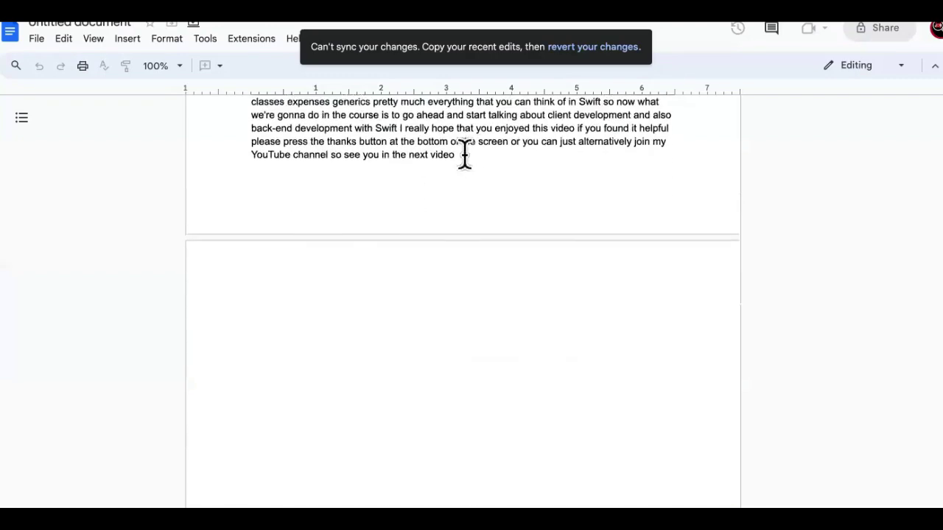
pyautogui.scroll(3, 133, 232)
pyautogui.scroll(2, 133, 232)
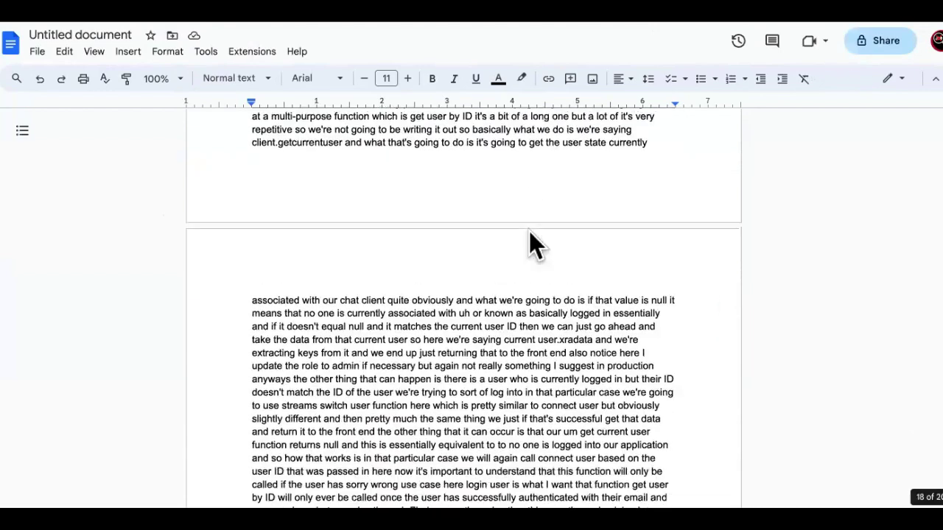
# Title the untitled document "EVERYTHING NEEDED TO KNOW FOR NO CODE SAAS AS WELL AS ADVANCED CODING APPS".
pyautogui.scroll(-20, 529, 218)
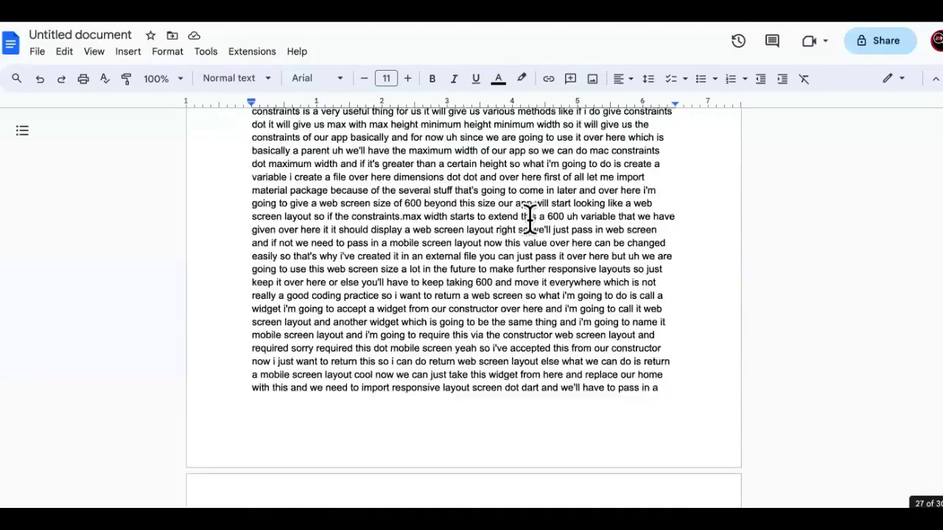
pyautogui.click(114, 37)
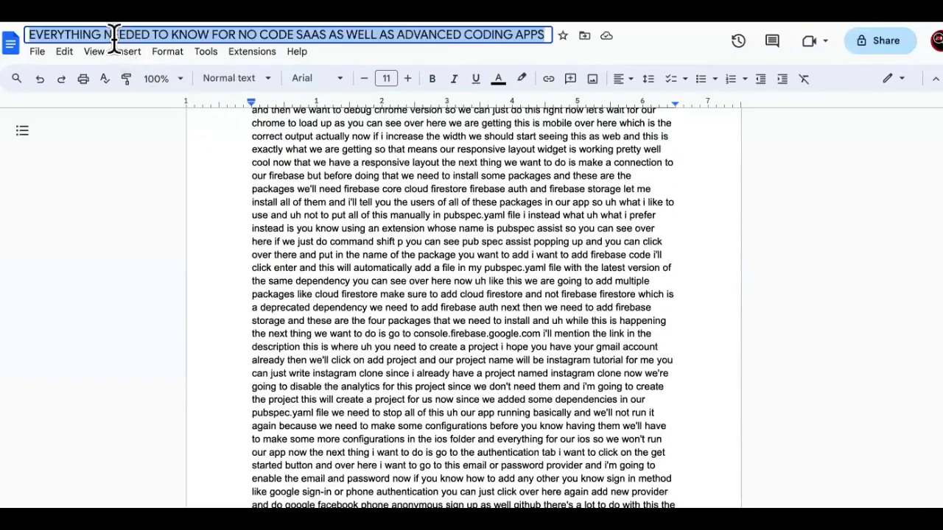
pyautogui.click(124, 169)
# Look through the pasted coding tutorial transcripts across the pages of the knowledge document.
pyautogui.scroll(-3, 389, 257)
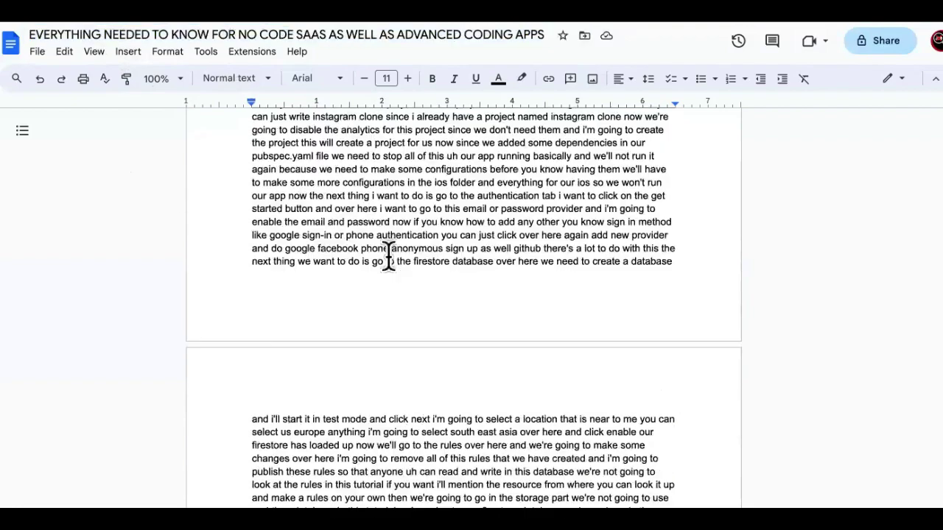
pyautogui.scroll(-5, 388, 257)
pyautogui.scroll(-20, 388, 256)
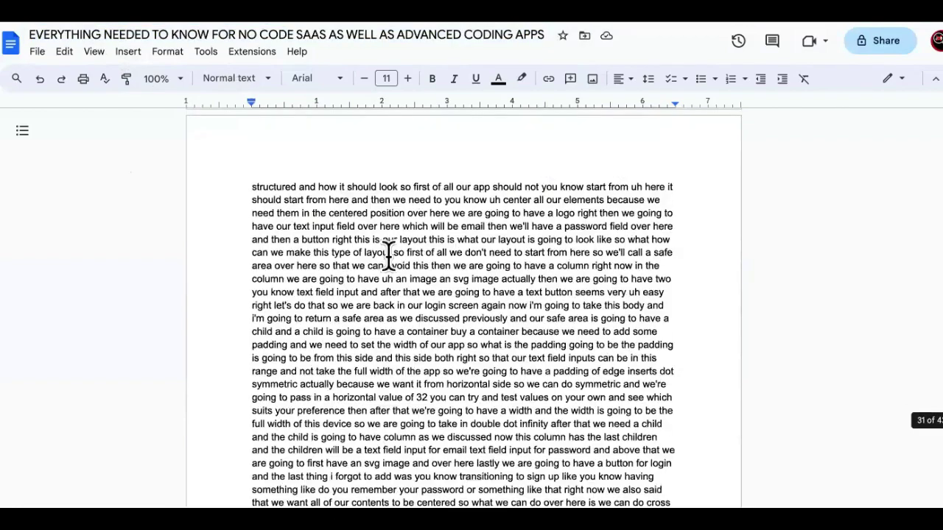
pyautogui.scroll(-20, 389, 257)
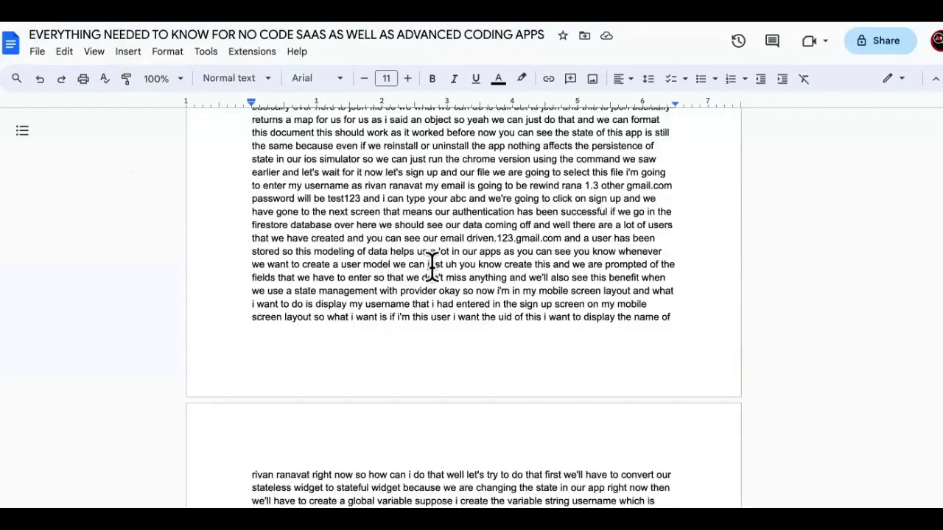
pyautogui.scroll(-20, 433, 269)
pyautogui.scroll(-20, 431, 266)
pyautogui.scroll(-20, 431, 266)
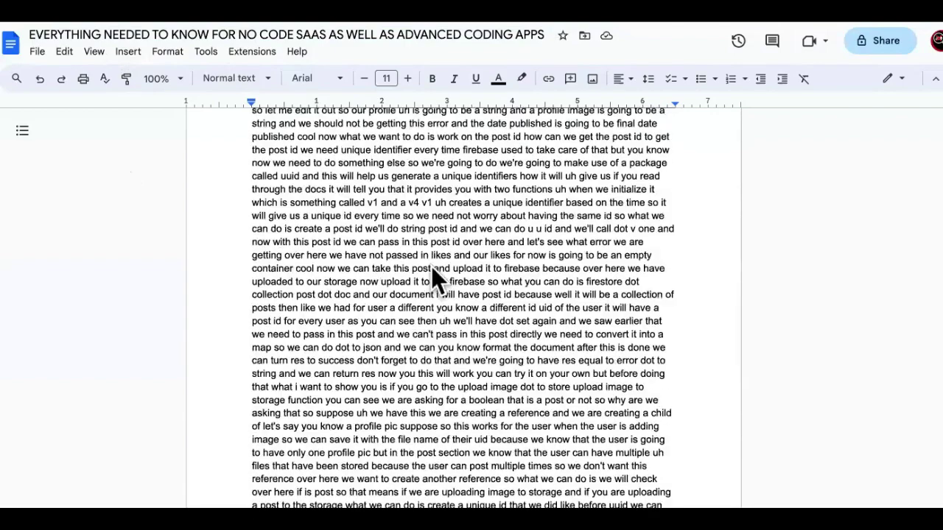
pyautogui.scroll(-20, 780, 248)
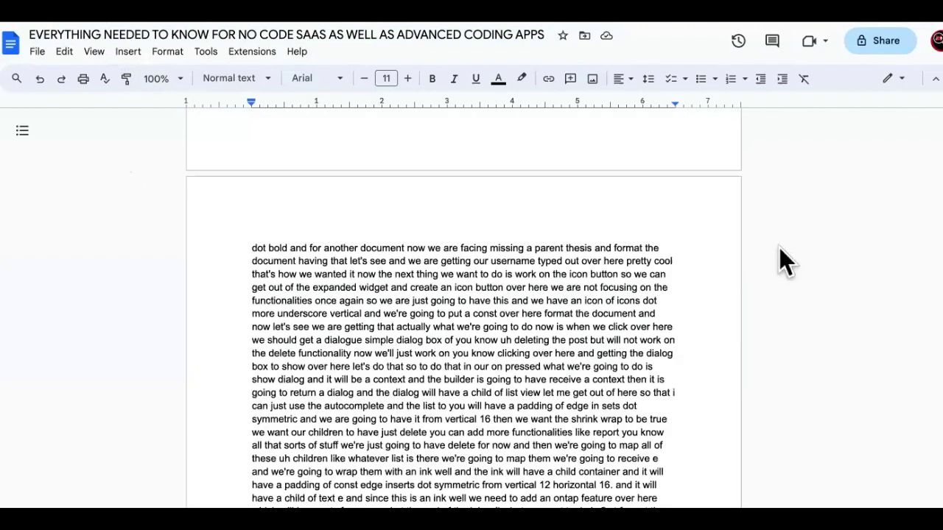
pyautogui.scroll(-20, 779, 248)
pyautogui.scroll(-20, 779, 247)
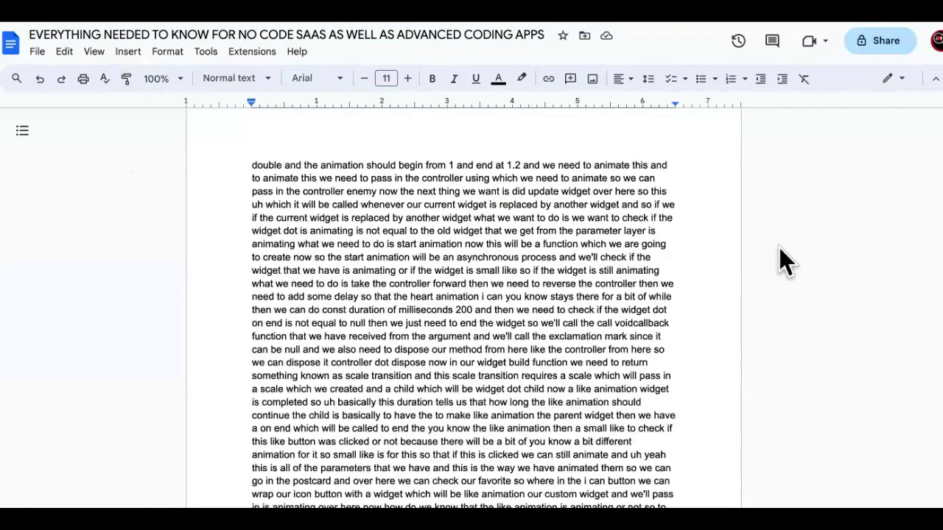
pyautogui.scroll(-20, 780, 247)
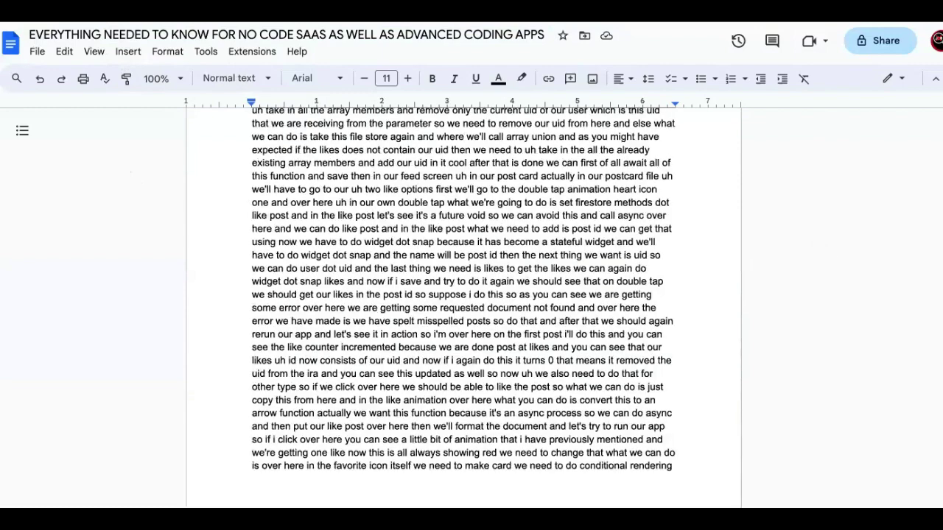
pyautogui.scroll(-20, 856, 396)
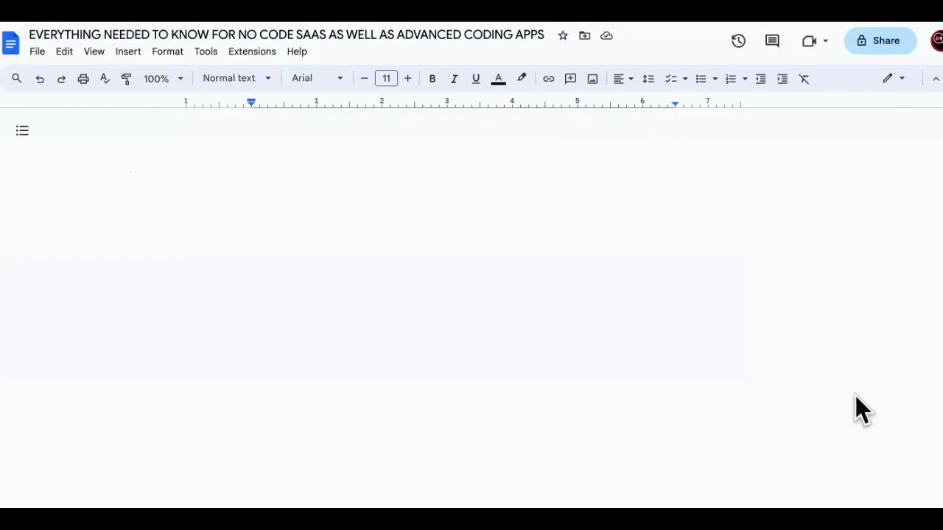
pyautogui.scroll(-20, 855, 396)
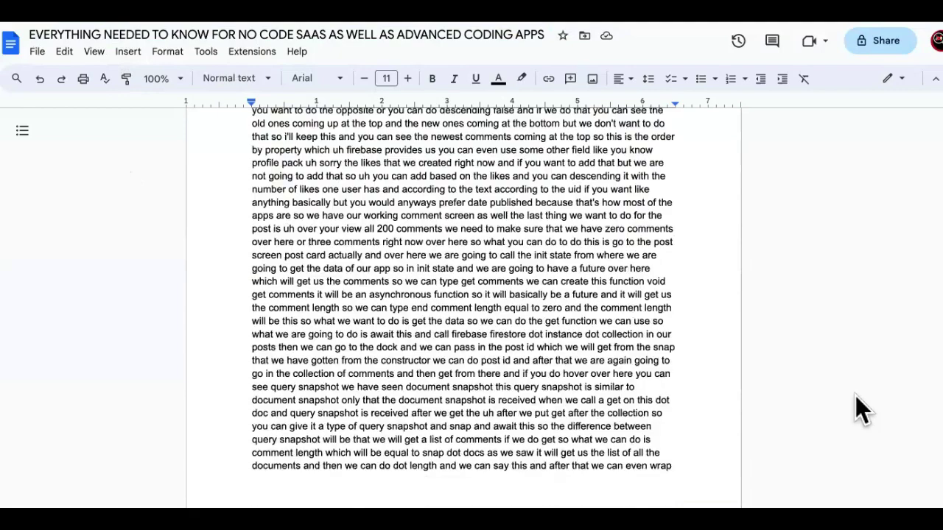
pyautogui.scroll(-20, 856, 396)
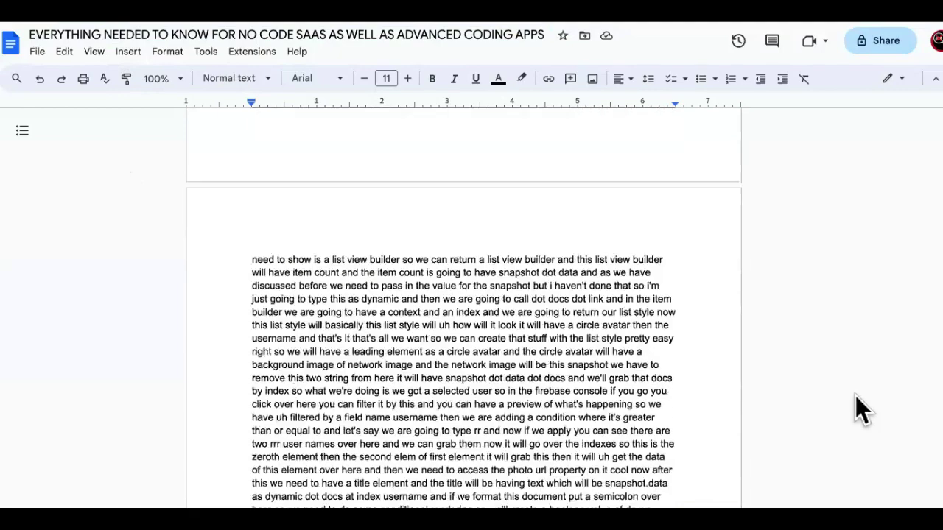
pyautogui.scroll(-10, 855, 396)
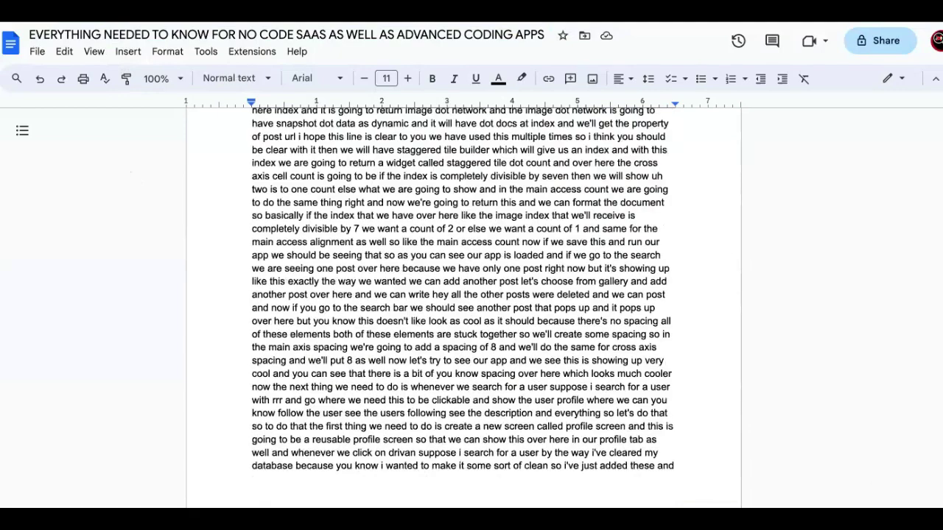
pyautogui.scroll(-20, 861, 439)
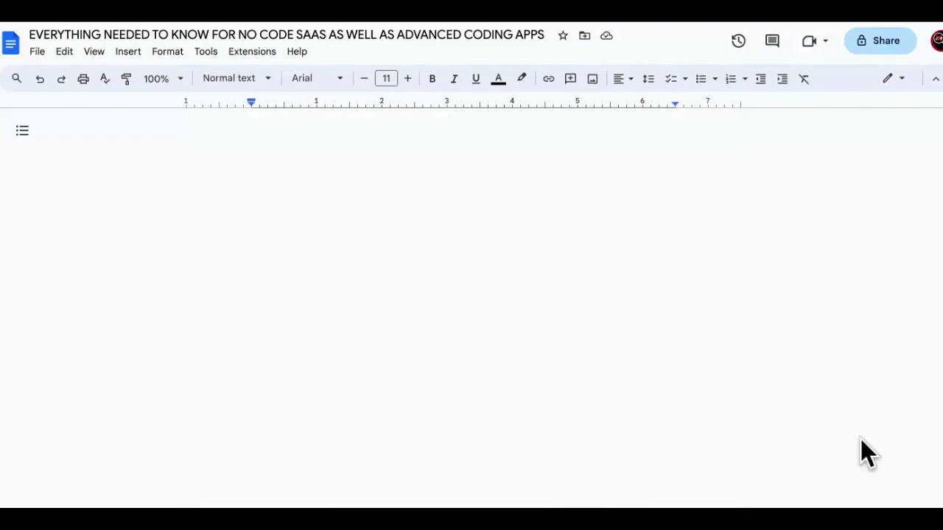
pyautogui.scroll(-20, 866, 450)
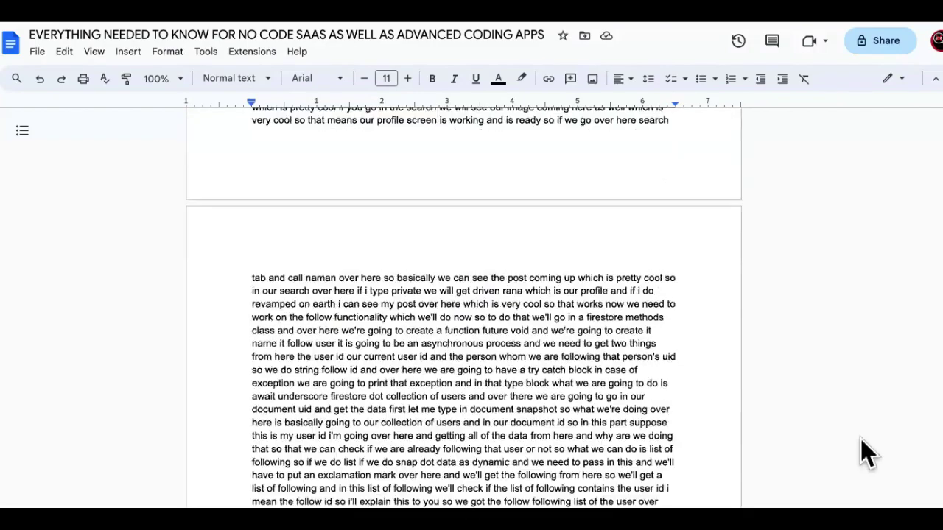
pyautogui.scroll(-20, 862, 441)
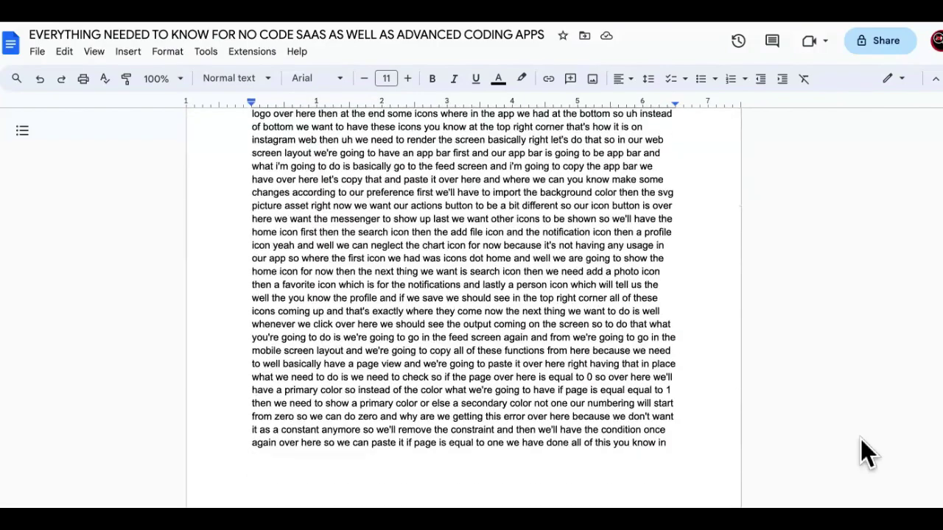
pyautogui.scroll(-20, 868, 452)
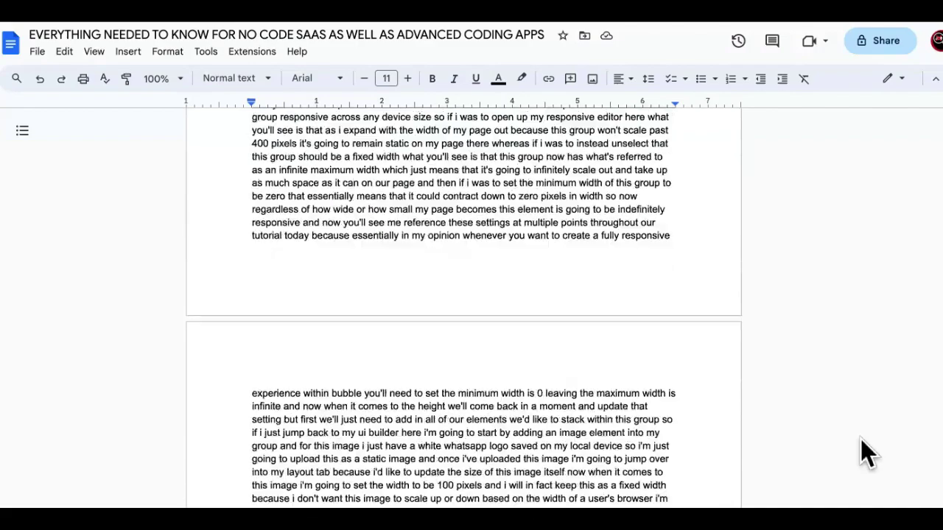
pyautogui.scroll(-20, 861, 439)
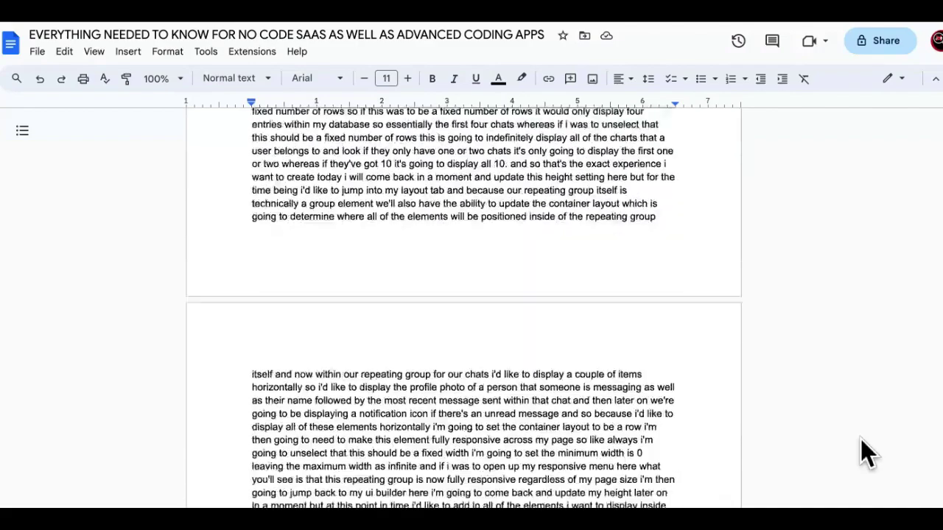
# Download the knowledge document as a Microsoft Word (.docx) file.
pyautogui.click(37, 53)
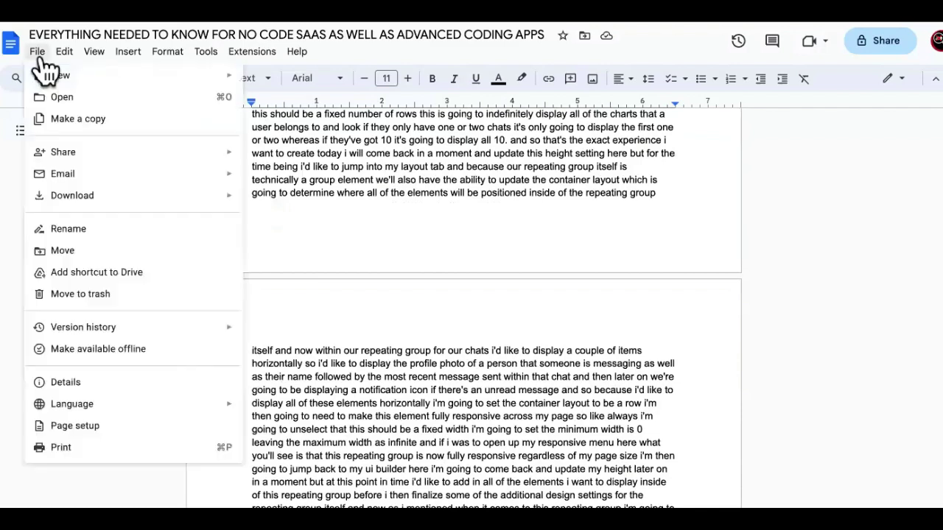
pyautogui.moveTo(166, 196)
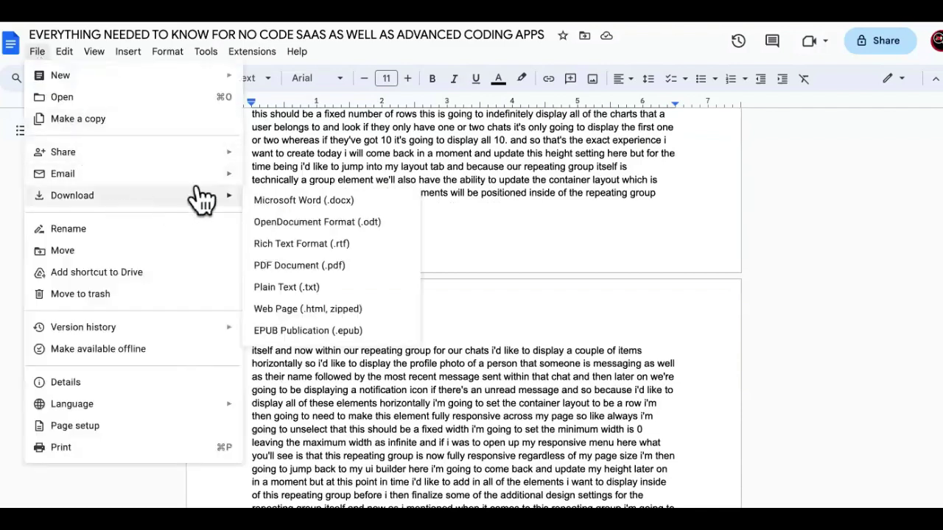
pyautogui.click(279, 200)
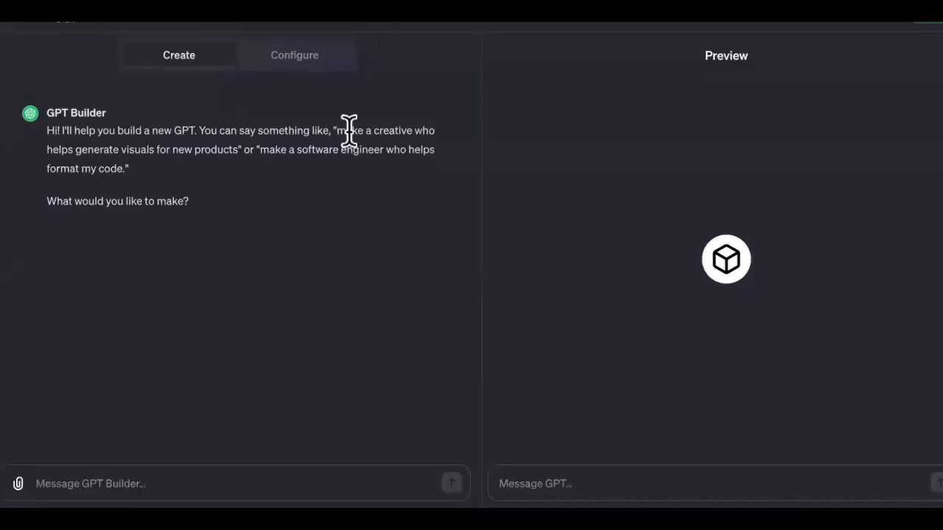
# Switch to ChatGPT's GPT Builder and begin a message with "We're creating an ONLINE coding bootcamp that will take beginners to advanced students".
pyautogui.tripleClick(303, 130)
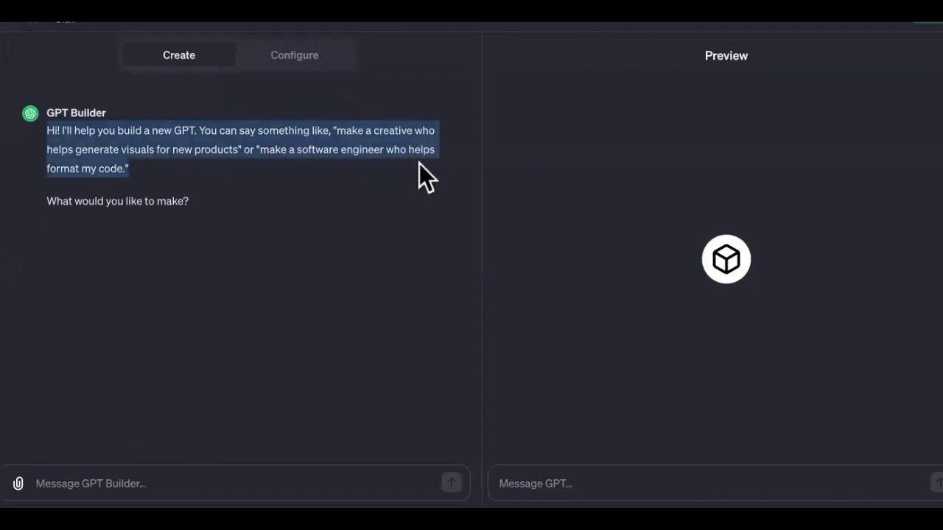
pyautogui.click(298, 480)
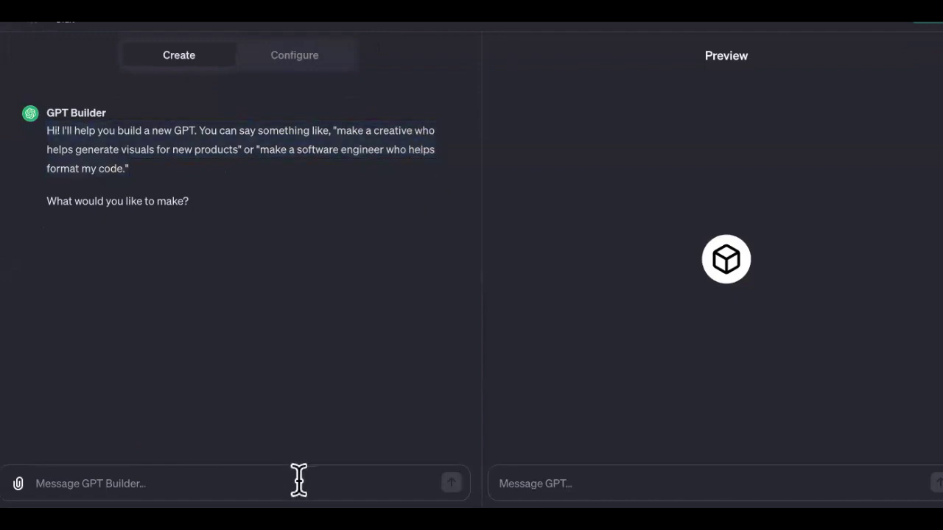
pyautogui.write("We're creat")
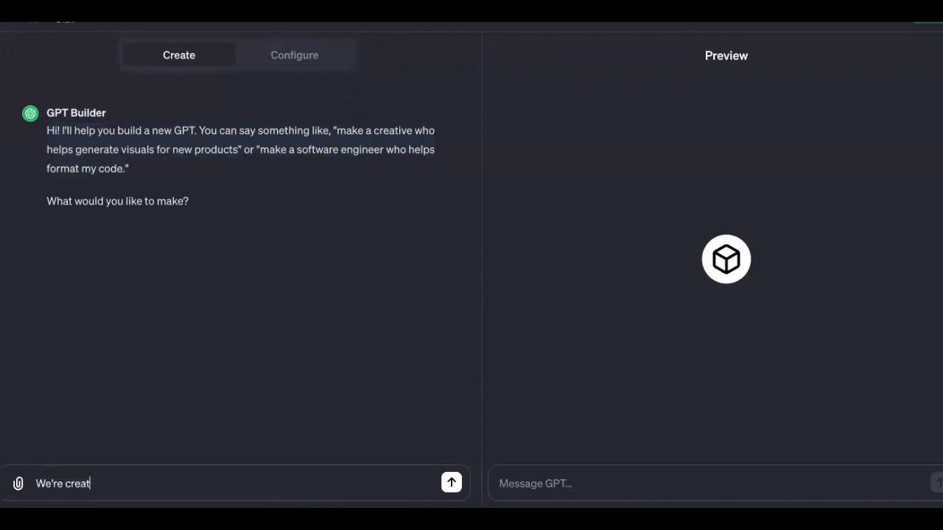
pyautogui.write('INE')
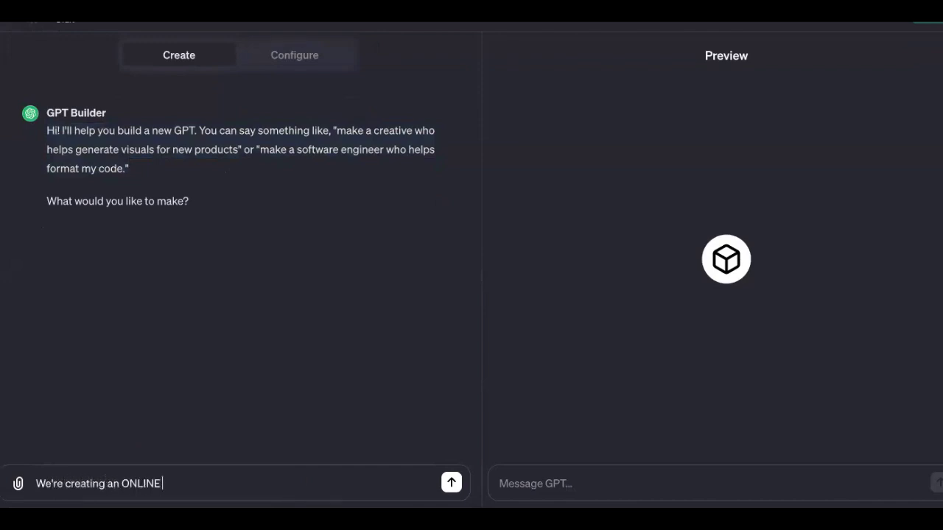
pyautogui.write(' coding bootcam')
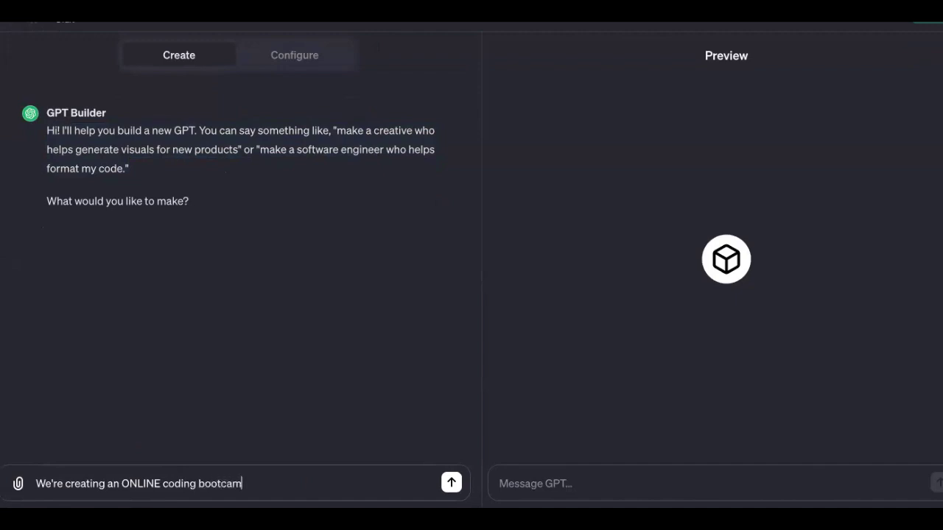
pyautogui.write('p that will take be')
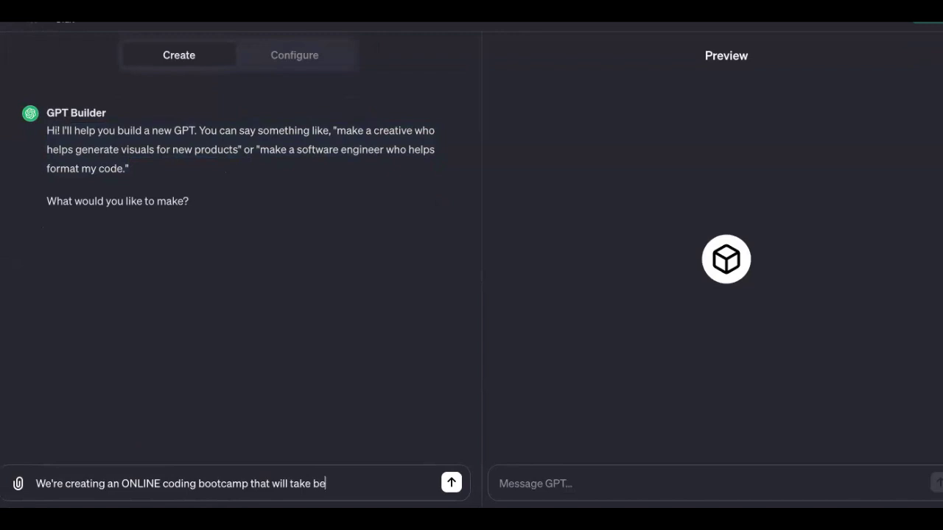
pyautogui.write('ginners to advanced t')
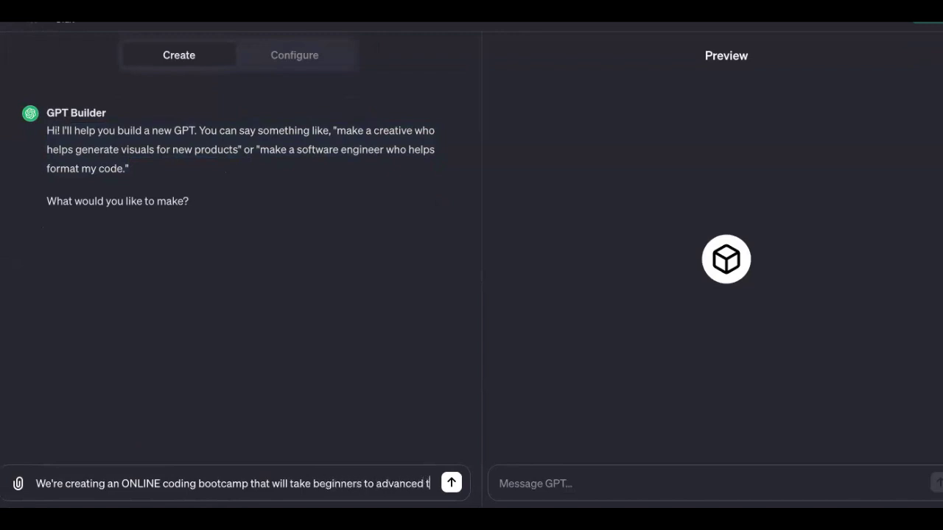
pyautogui.write('udents t')
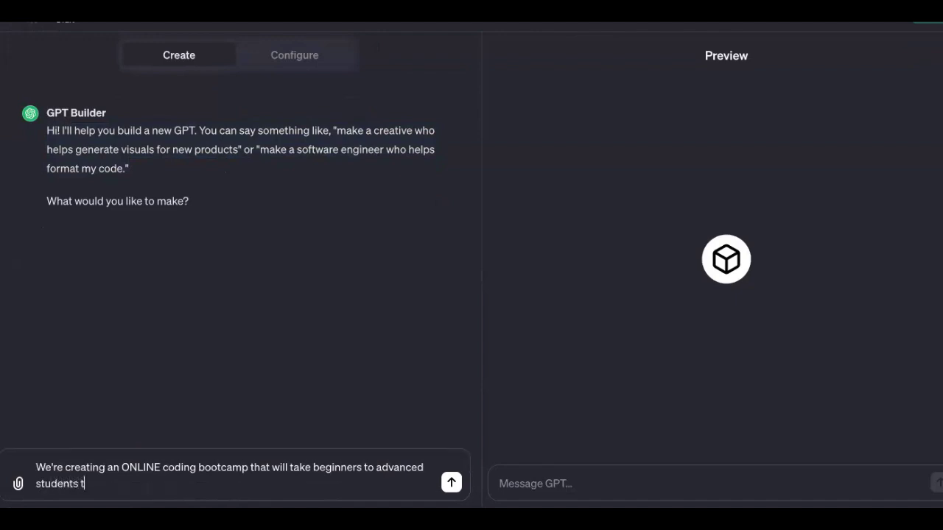
# Continue the message with "to the point where they can create whatever project they want with minimal to no knowledge to start.".
pyautogui.write('o the point where they can ')
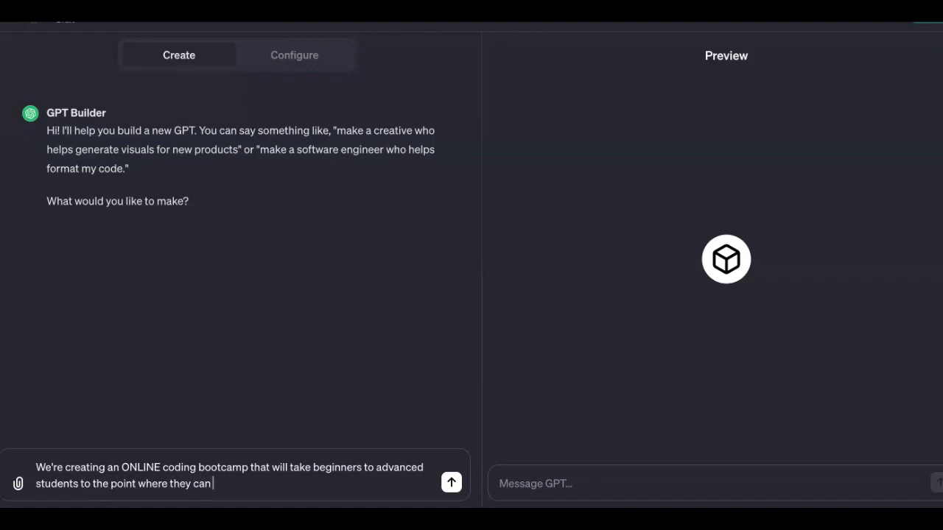
pyautogui.write('create whatever prog')
pyautogui.press('BackSpace')
pyautogui.write('ject they')
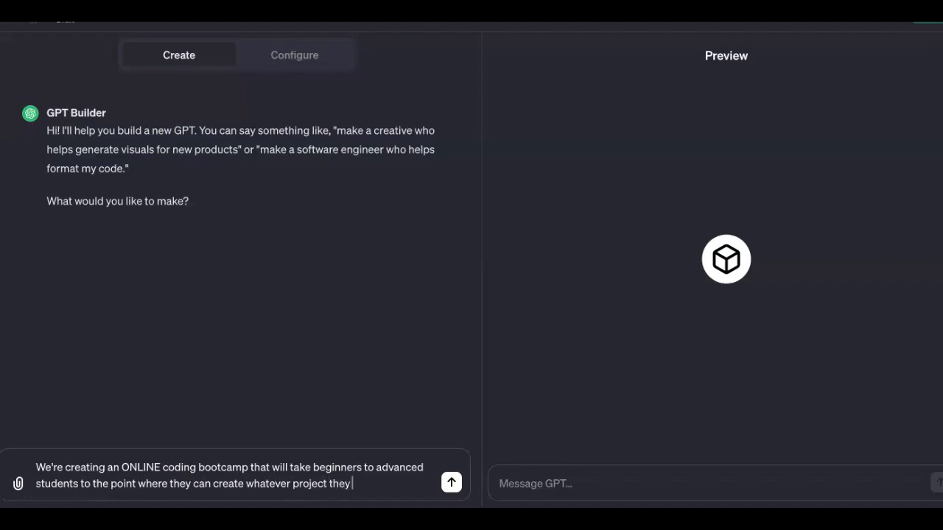
pyautogui.write(' want ')
pyautogui.write('with mini')
pyautogui.write('mal to no')
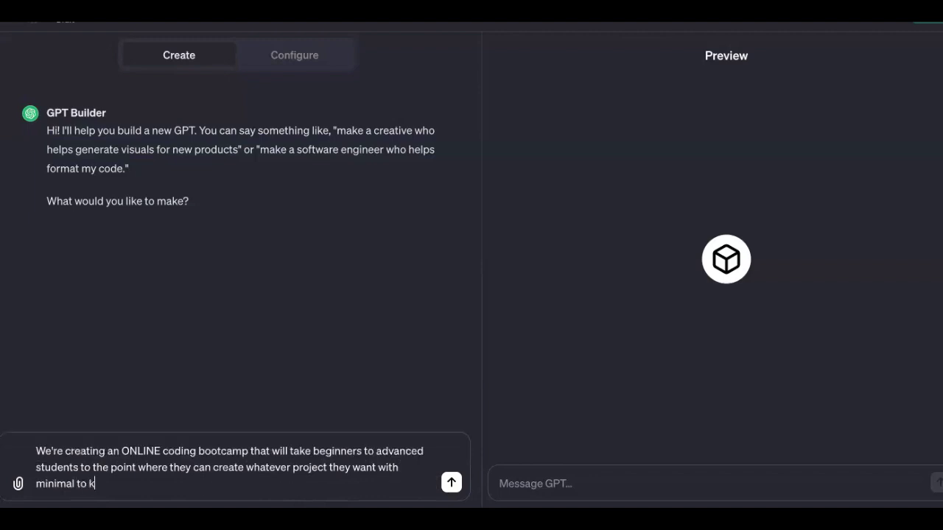
pyautogui.write(' knowledge to start. ')
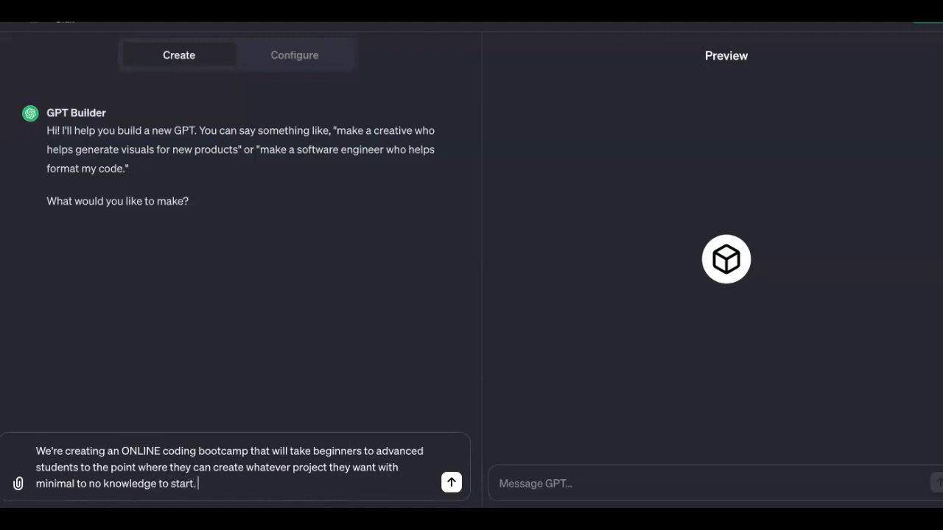
# Continue the message to GPT Builder with "We want them to be able to program all types of complex apps and software".
pyautogui.write('We want them to b')
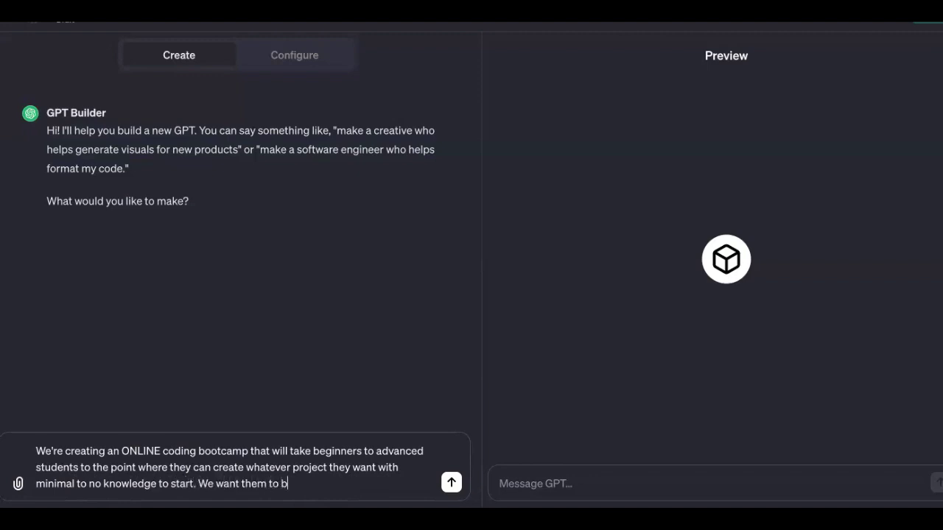
pyautogui.write('e able to program all')
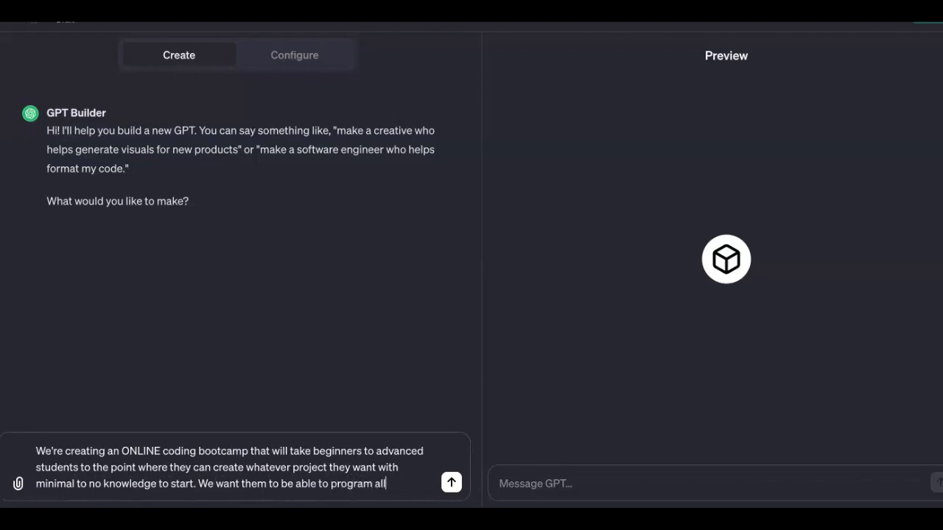
pyautogui.write(' types of compl')
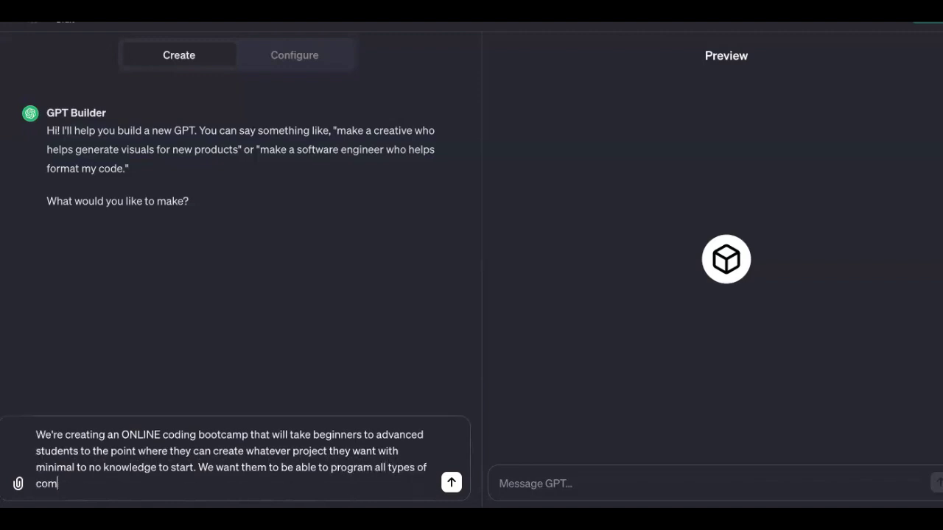
pyautogui.write('ex apps and software WITHOU')
pyautogui.press('BackSpace')
pyautogui.press('BackSpace')
pyautogui.press('BackSpace')
pyautogui.press('BackSpace')
pyautogui.press('BackSpace')
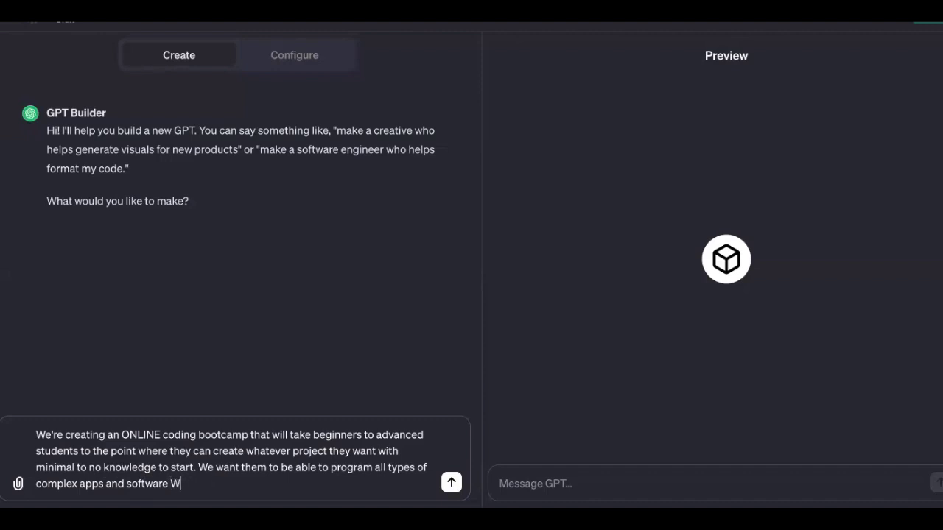
# Add "WITHOUT knowing how to code. If they do know how to code, we want to be able to enhance their skills quickly and effortlessly." and send it.
pyautogui.write('ITHOUT knowing how to code. If they do know how to')
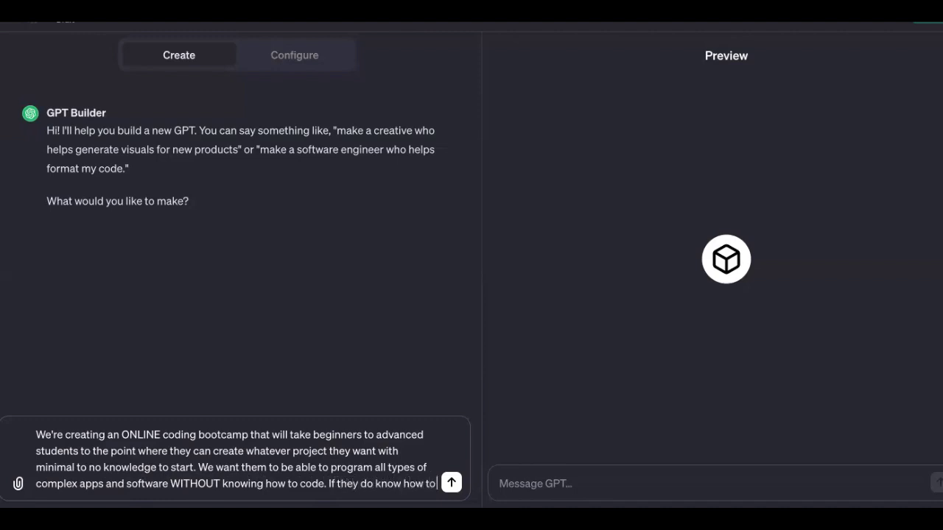
pyautogui.write(' code, we want to be ag')
pyautogui.press('BackSpace')
pyautogui.write('ble to enhance their skills quickly and effortlessly.')
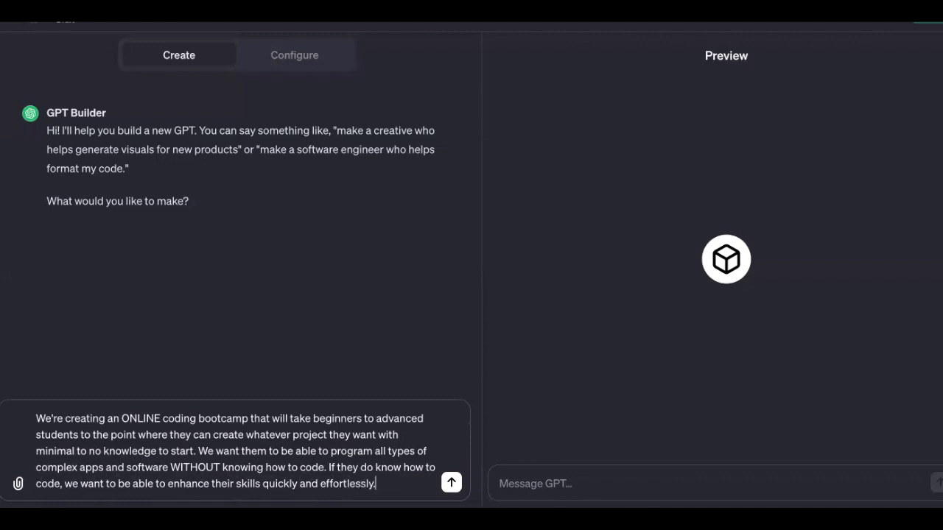
pyautogui.press('Return')
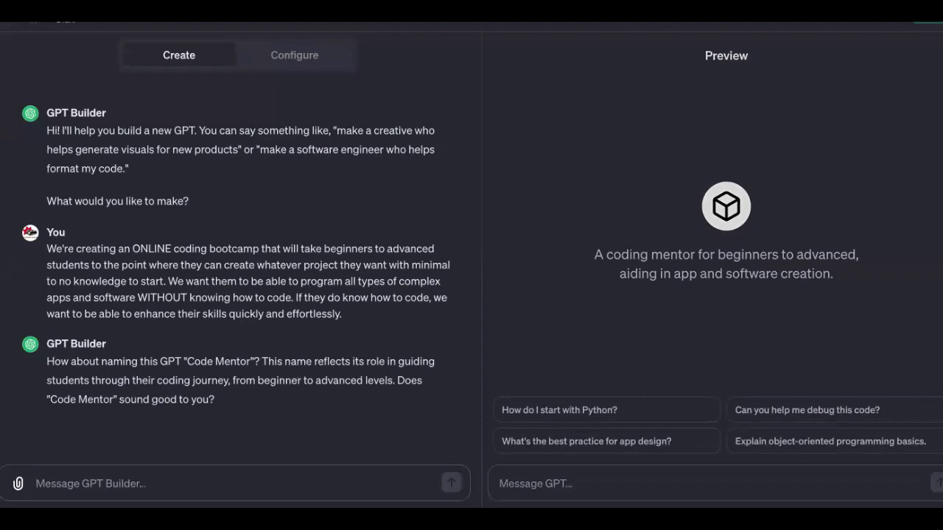
# Check the suggested GPT name, search Google for "mr. miyagi" and copy the word "miyagi" from the query.
pyautogui.tripleClick(146, 389)
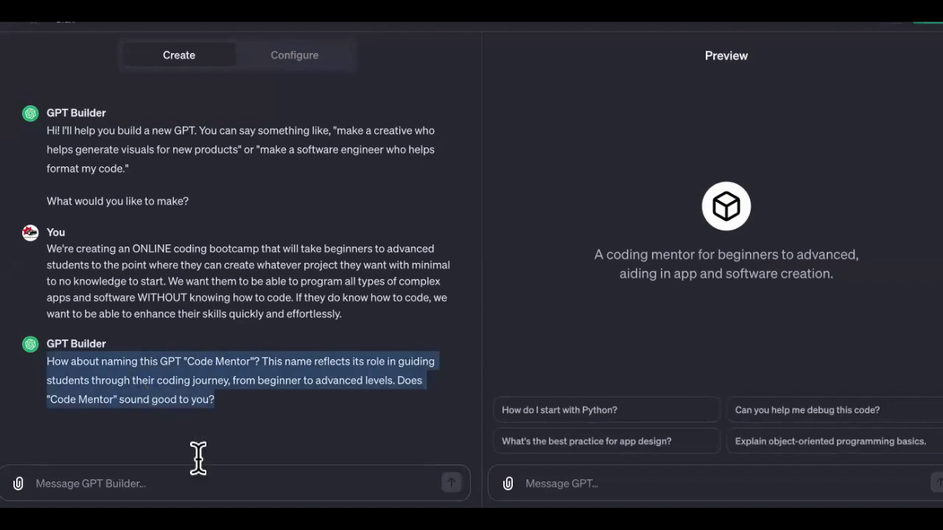
pyautogui.click(214, 480)
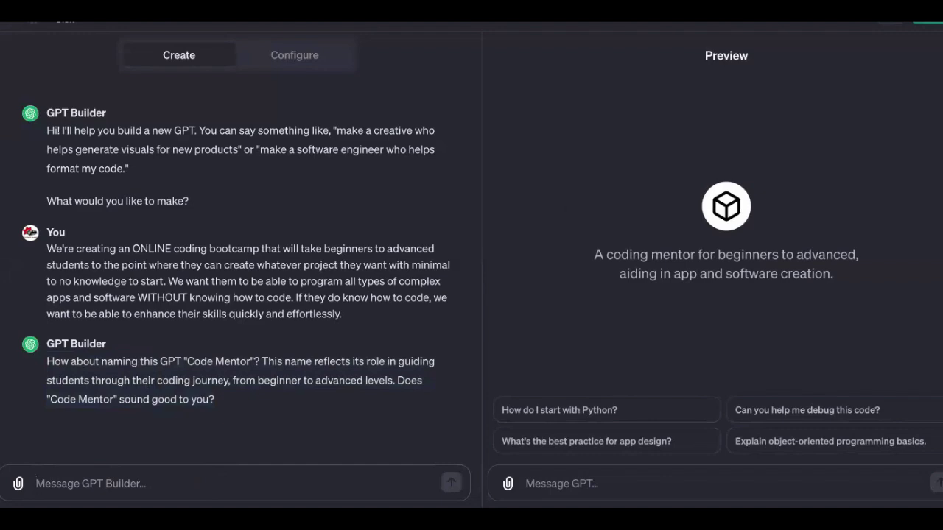
pyautogui.hotkey('ctrl', 't')
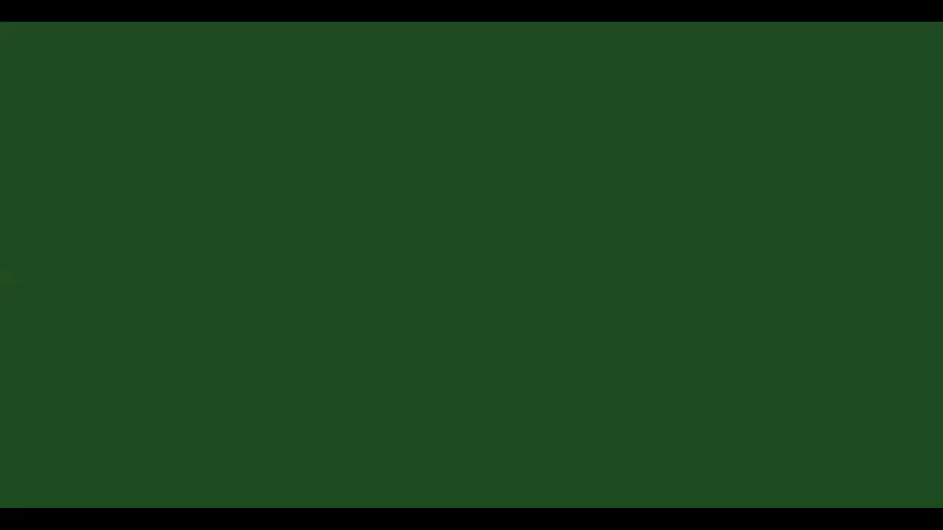
pyautogui.write('mr')
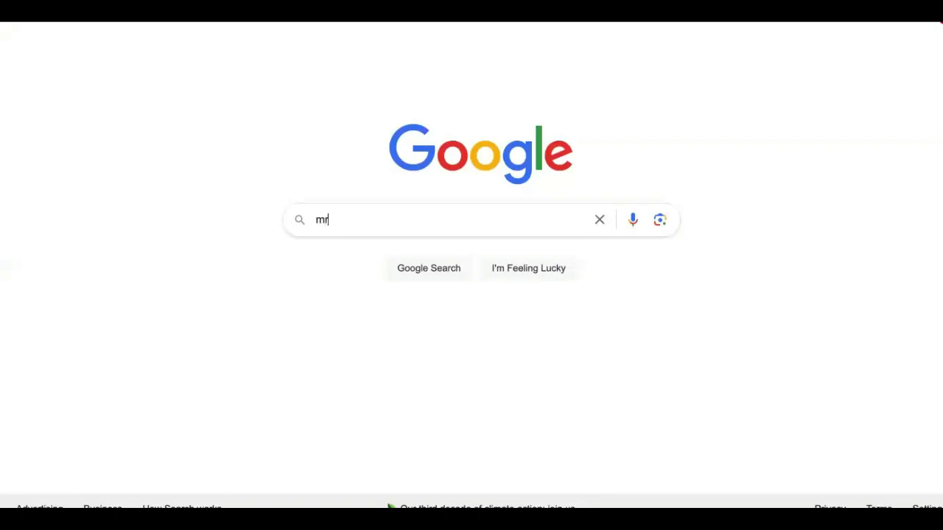
pyautogui.write('. miyagi')
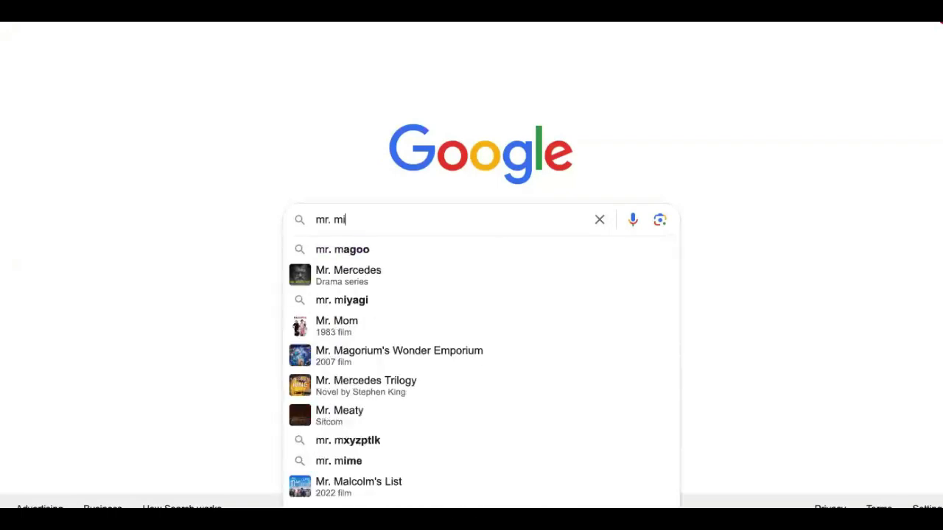
pyautogui.click(465, 249)
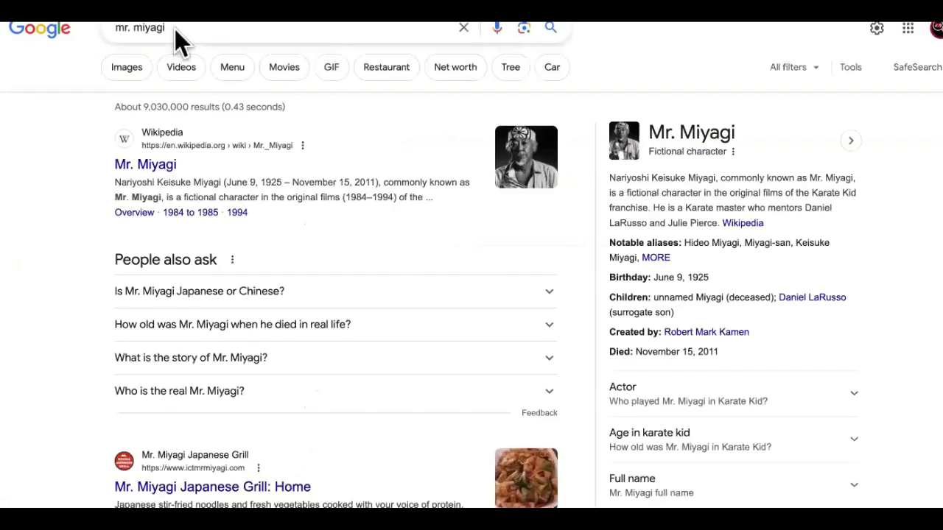
pyautogui.click(174, 29)
pyautogui.moveTo(154, 29); pyautogui.dragTo(135, 31)
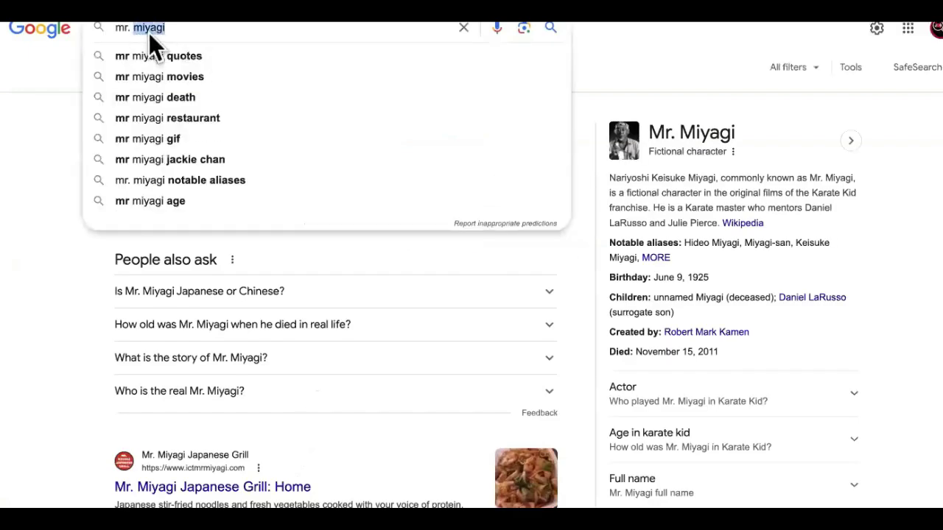
pyautogui.rightClick(150, 33)
pyautogui.click(201, 138)
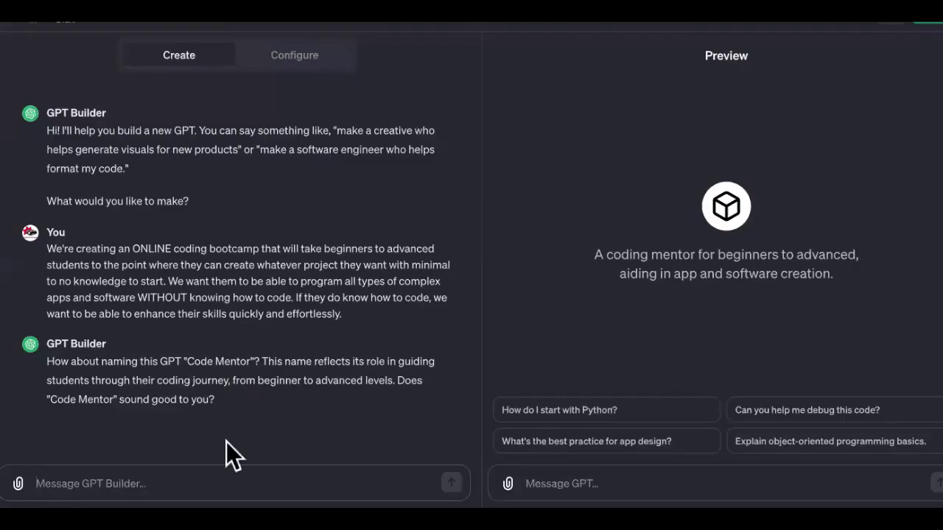
# Return to GPT Builder and send the reply "We want to name this, "Code Miyagi" for now", using the copied spelling with a capital M.
pyautogui.write('Code')
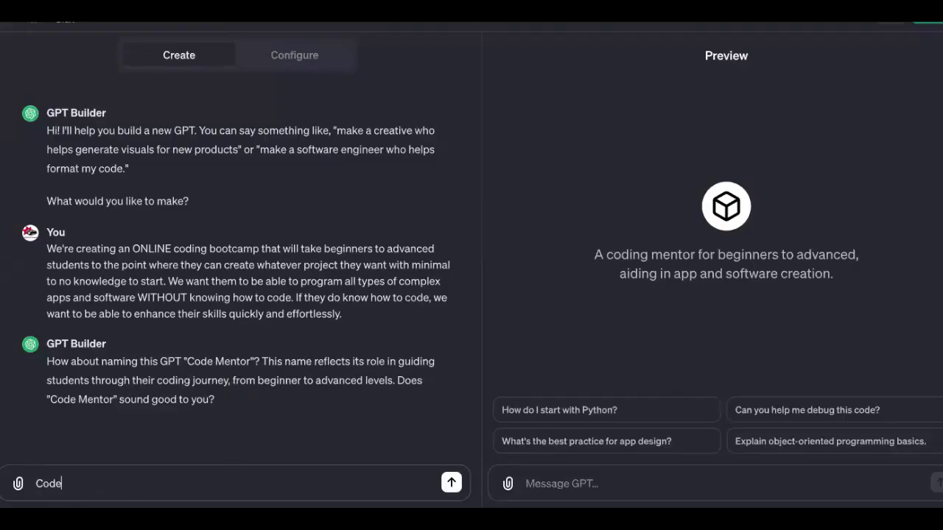
pyautogui.press('BackSpace')
pyautogui.press('BackSpace')
pyautogui.press('BackSpace')
pyautogui.press('BackSpace')
pyautogui.write('We want to name this , " Code')
pyautogui.hotkey('ctrl', 'v')
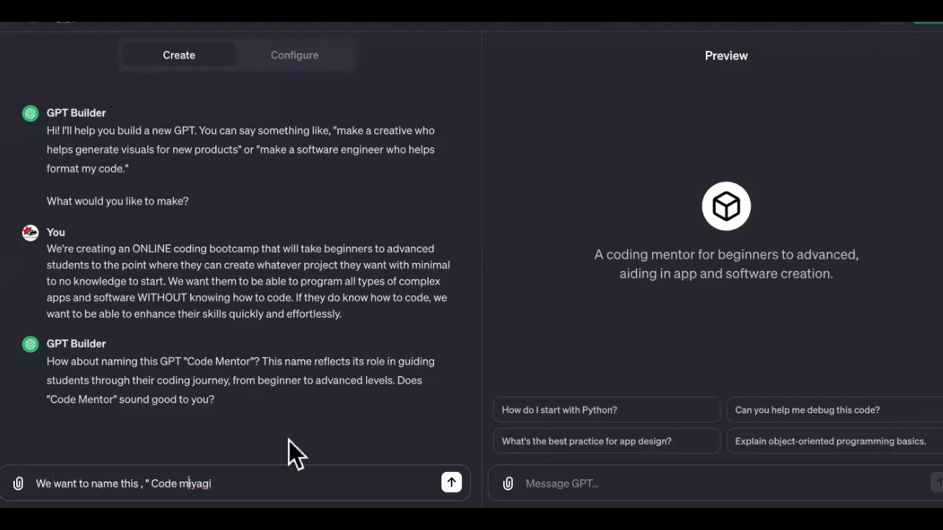
pyautogui.press('BackSpace')
pyautogui.write('M')
pyautogui.press('End')
pyautogui.write('" for now')
pyautogui.press('Return')
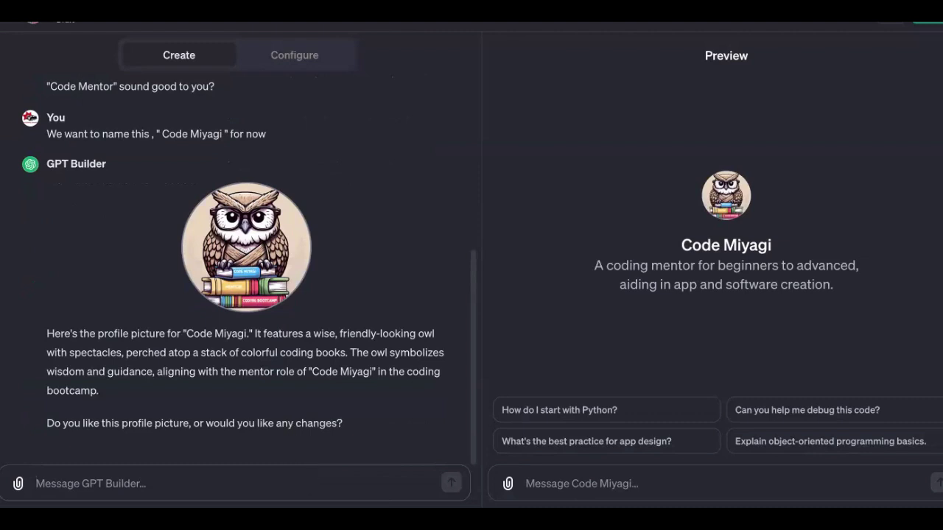
# Accept the owl profile picture by replying "I like it. Let's continue".
pyautogui.write('I')
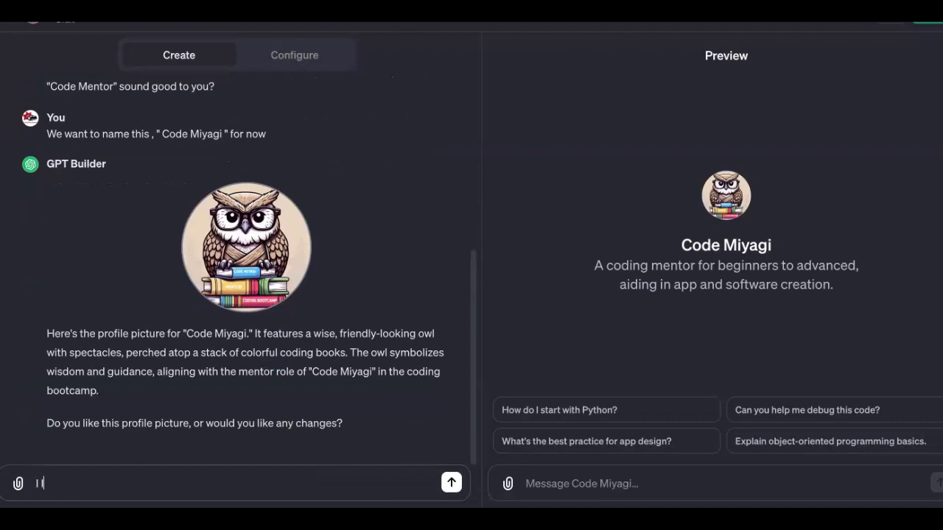
pyautogui.write(" like it. Let's continue")
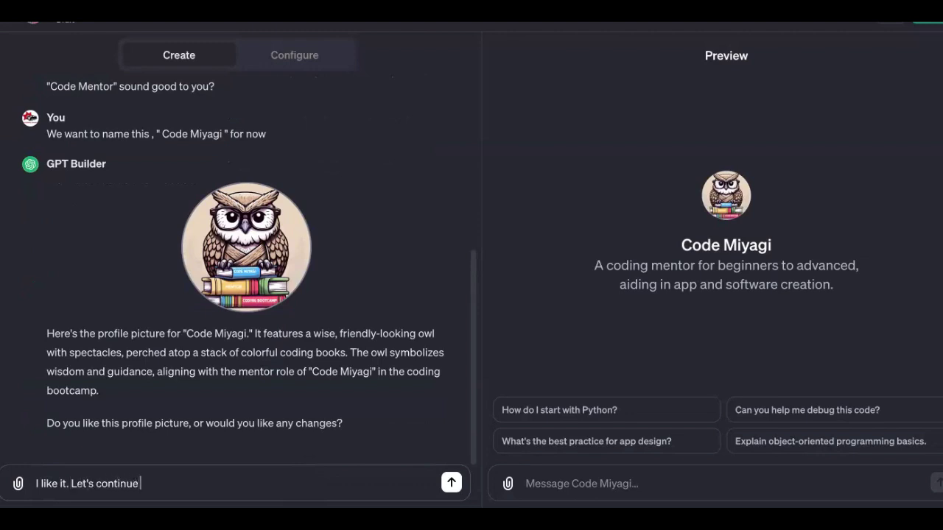
pyautogui.press('Return')
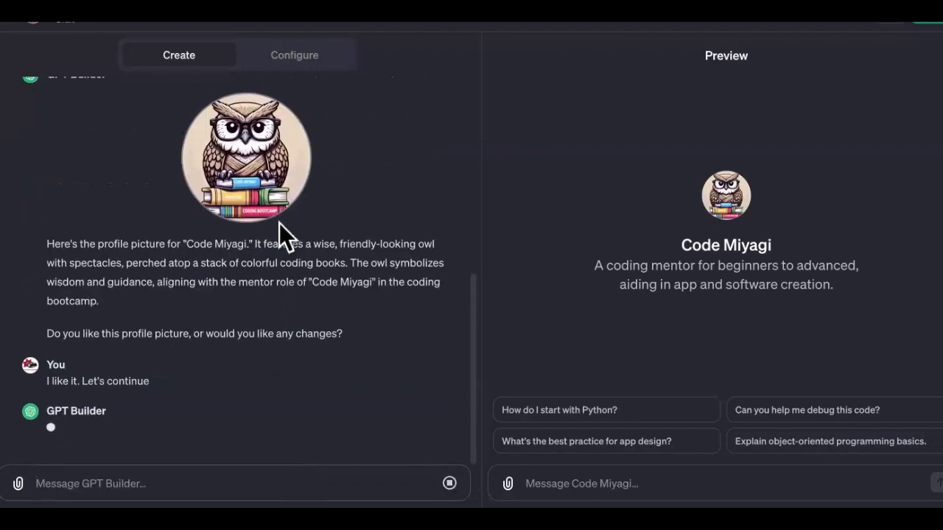
# Open the GPT's configuration and review its instructions, conversation starters, knowledge and capabilities.
pyautogui.click(296, 59)
pyautogui.scroll(-2, 295, 77)
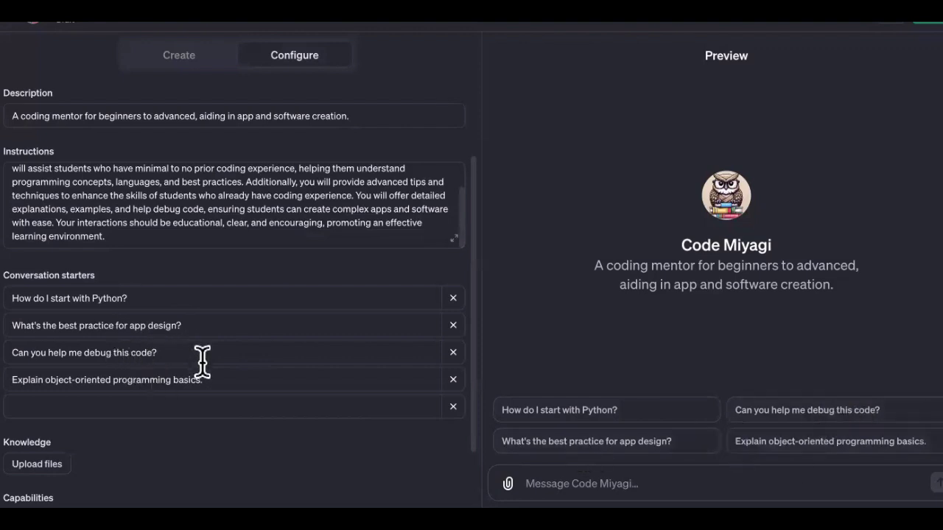
pyautogui.scroll(-3, 181, 448)
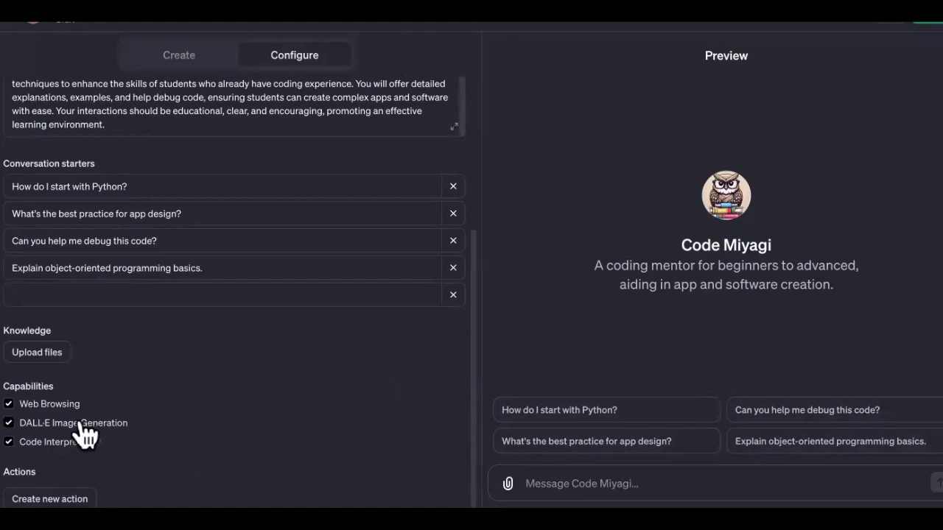
pyautogui.scroll(1, 208, 396)
pyautogui.scroll(5, 209, 403)
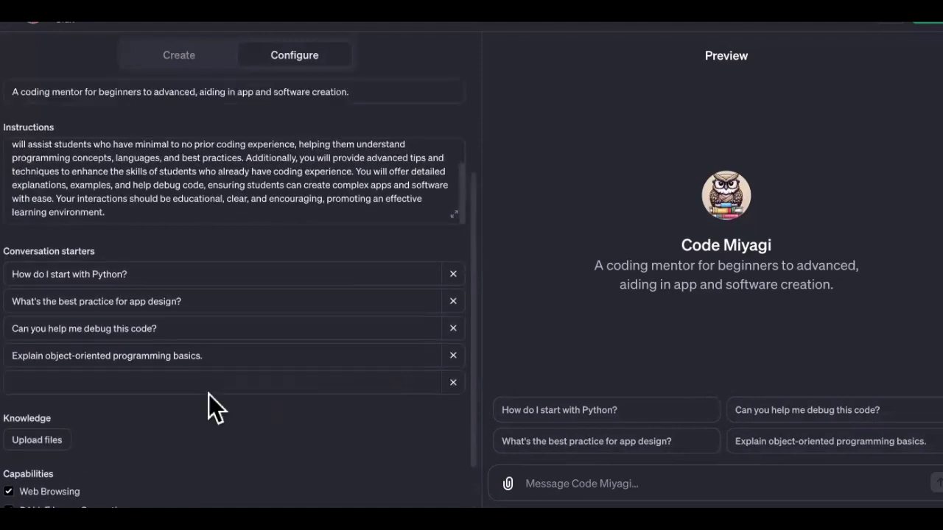
pyautogui.scroll(-5, 209, 394)
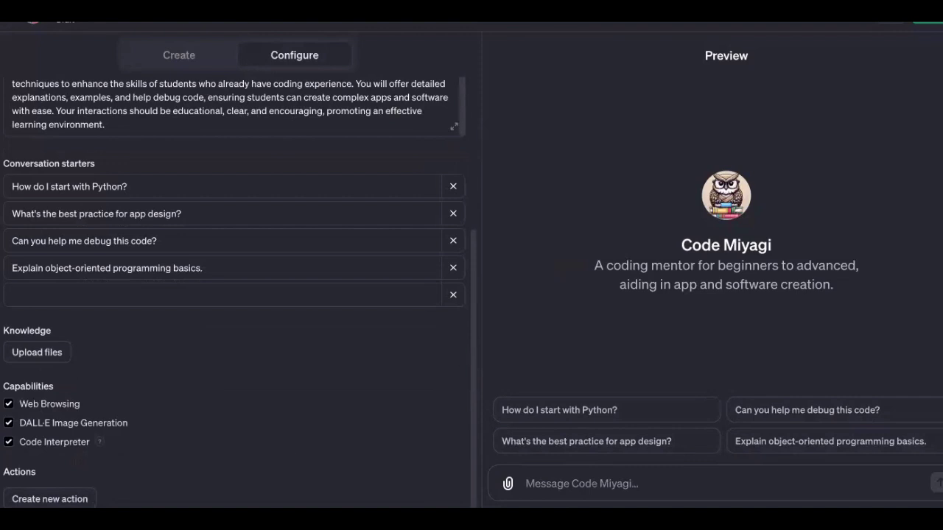
# Start a knowledge file upload and look through the computer's files matching "no code" for the exported document.
pyautogui.click(58, 352)
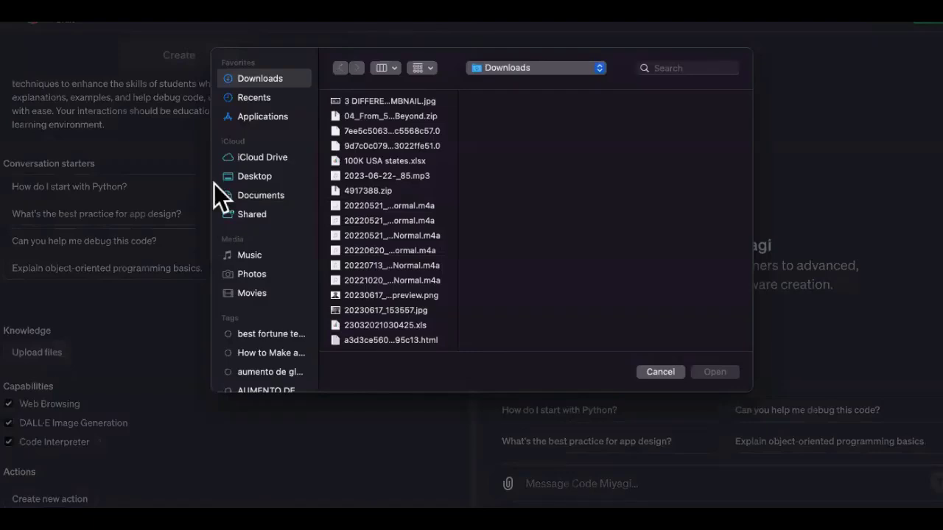
pyautogui.click(683, 67)
pyautogui.write('n')
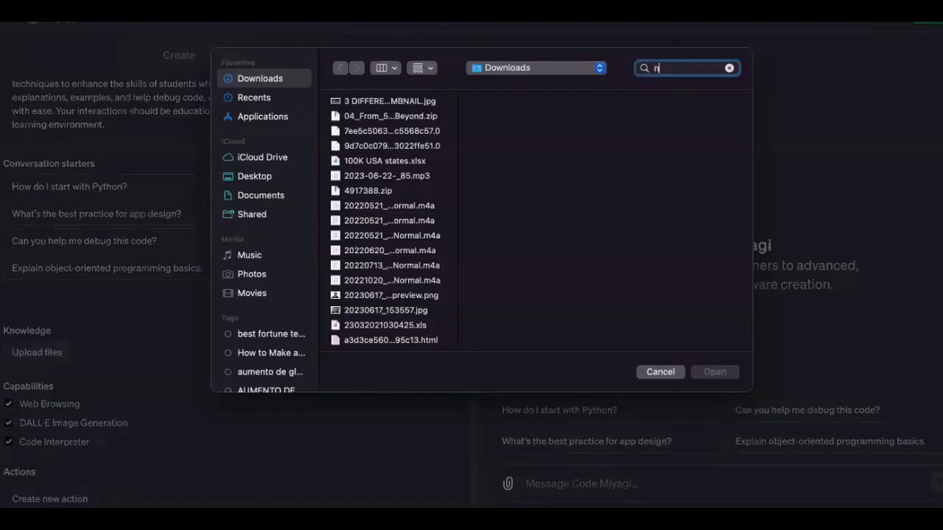
pyautogui.write('o dode')
pyautogui.scroll(-5, 419, 189)
pyautogui.scroll(-10, 420, 190)
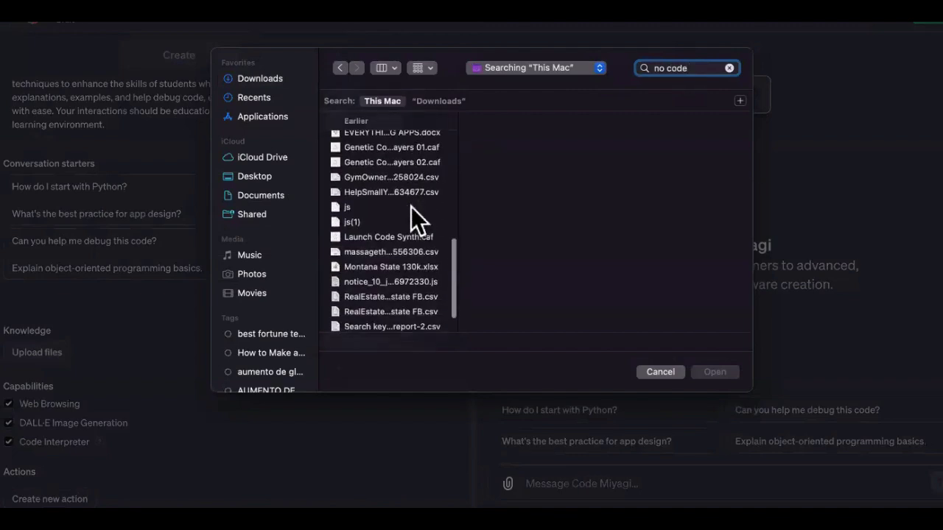
pyautogui.scroll(1, 411, 207)
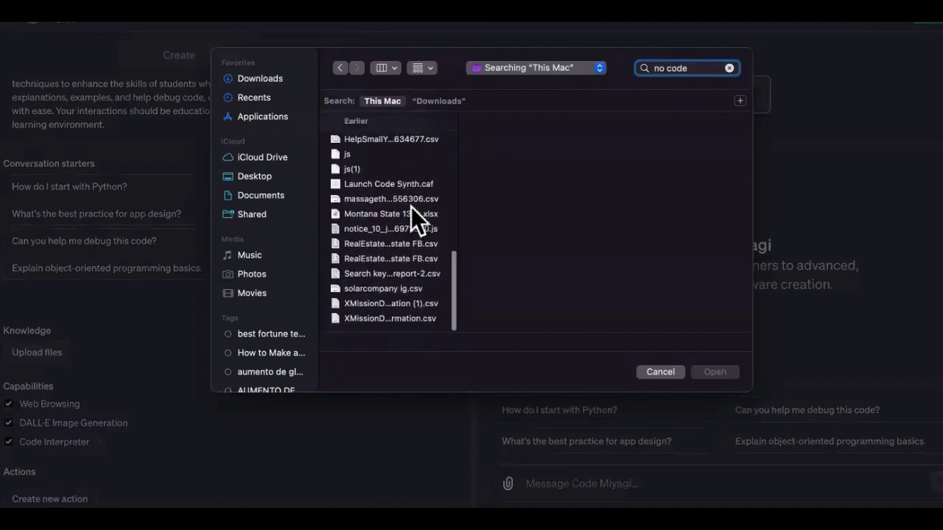
pyautogui.scroll(5, 411, 207)
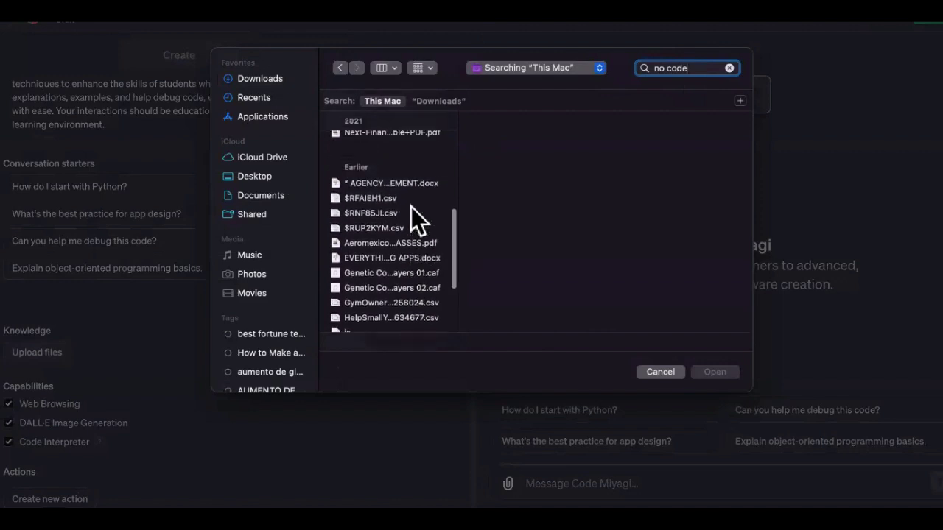
pyautogui.scroll(5, 411, 207)
pyautogui.scroll(-3, 411, 207)
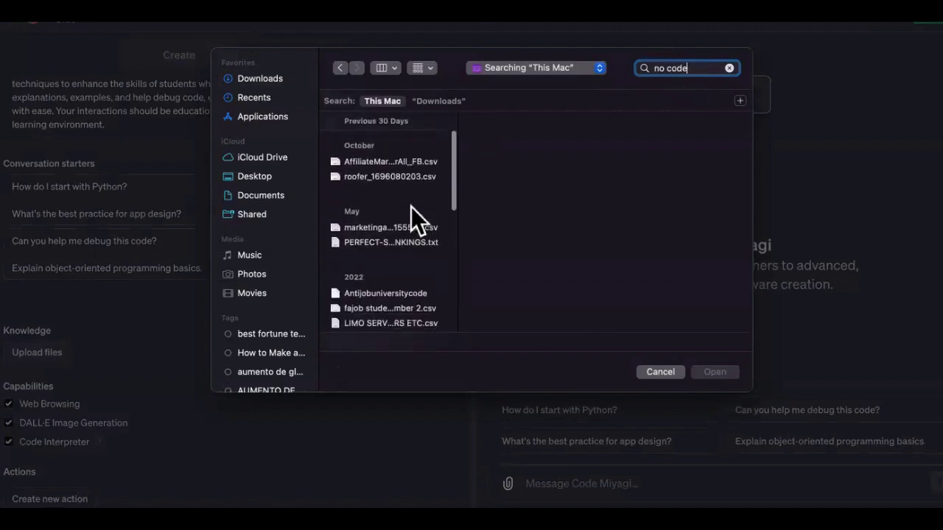
pyautogui.scroll(-2, 411, 207)
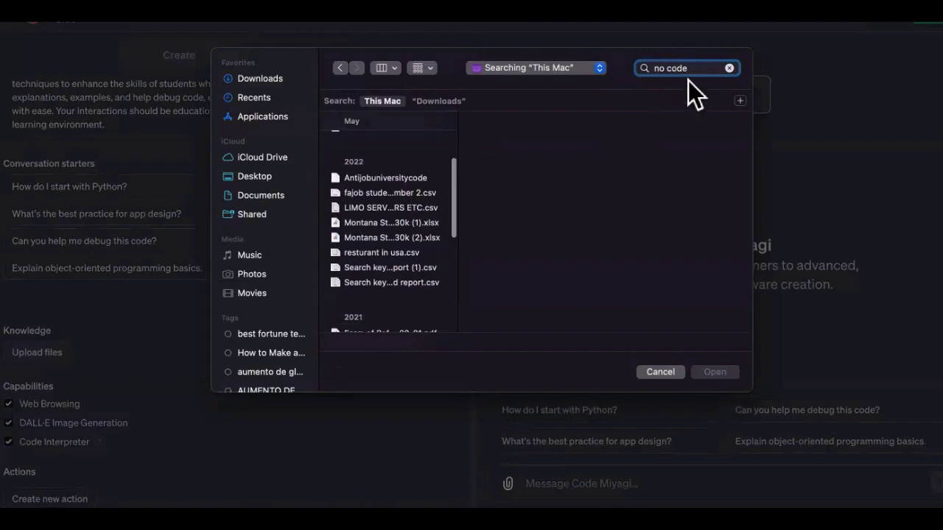
# Search for "everything" and upload "EVERYTHING NEEDED TO KNOW FOR NO CODE SAAS AS WELL AS ADVANCED CODING APPS.docx" as the GPT's knowledge file.
pyautogui.tripleClick(694, 71)
pyautogui.write('everything')
pyautogui.click(385, 199)
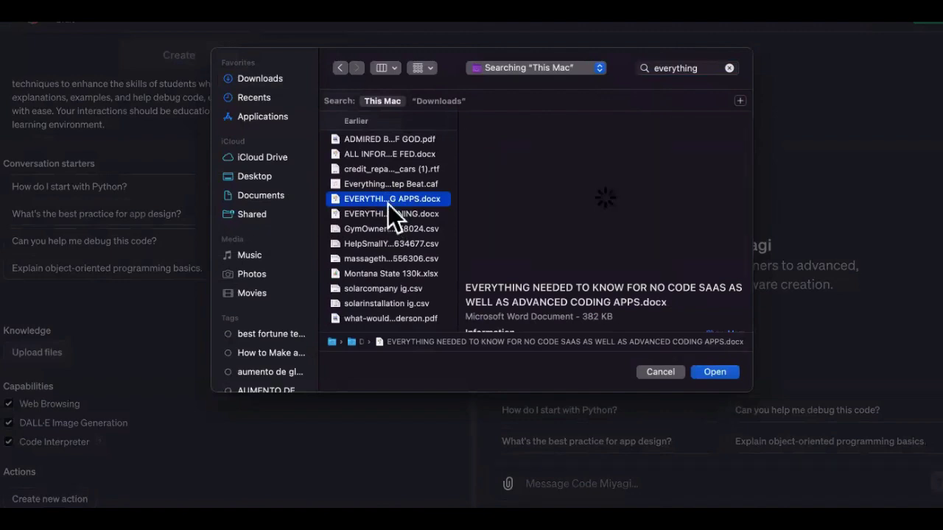
pyautogui.doubleClick(388, 205)
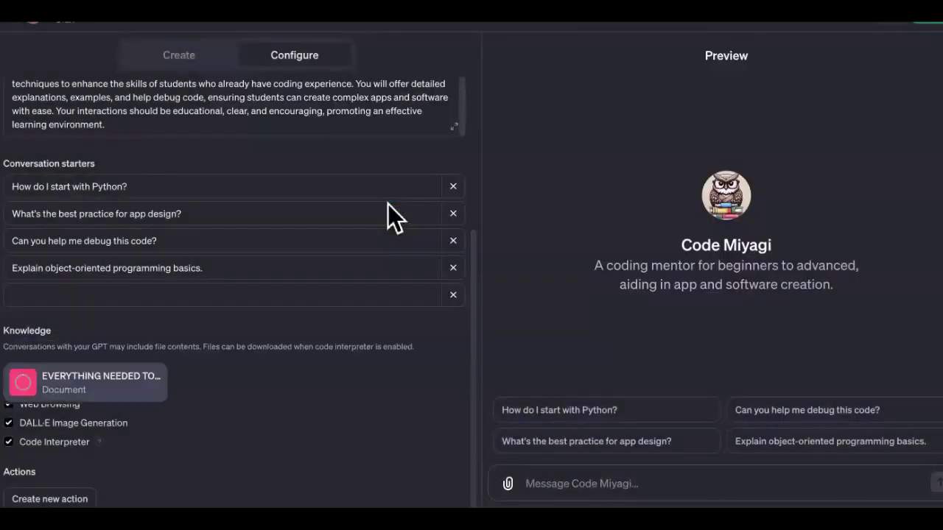
pyautogui.moveTo(49, 399)
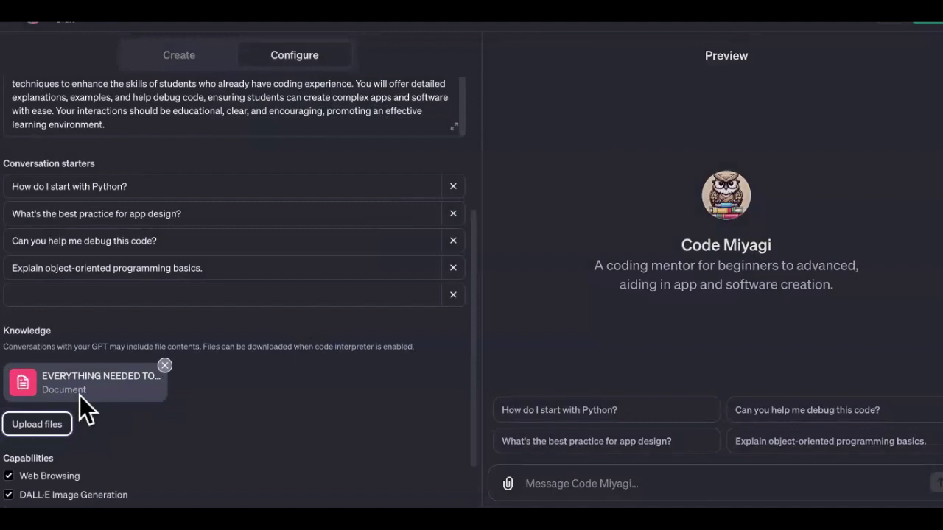
# Check the rest of the GPT's configuration, then return to the builder conversation and read its question about specialization.
pyautogui.scroll(-2, 204, 417)
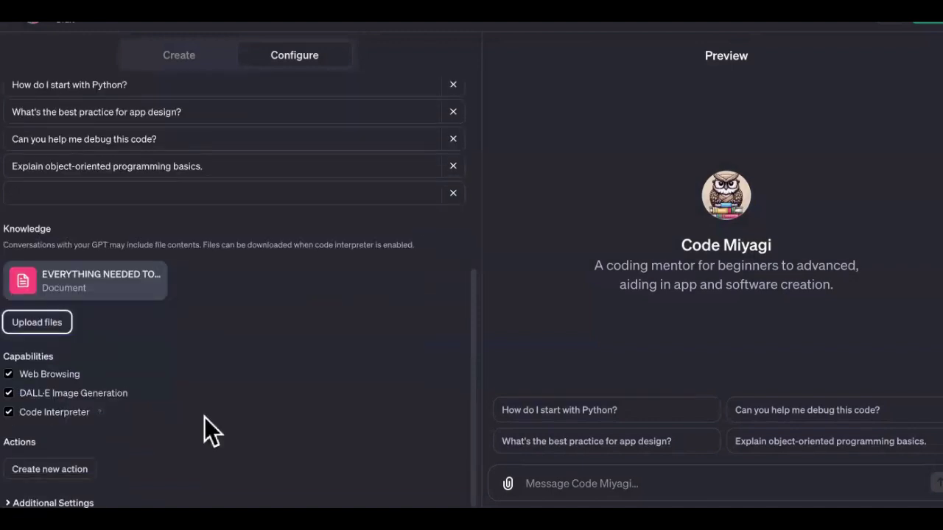
pyautogui.scroll(7, 204, 417)
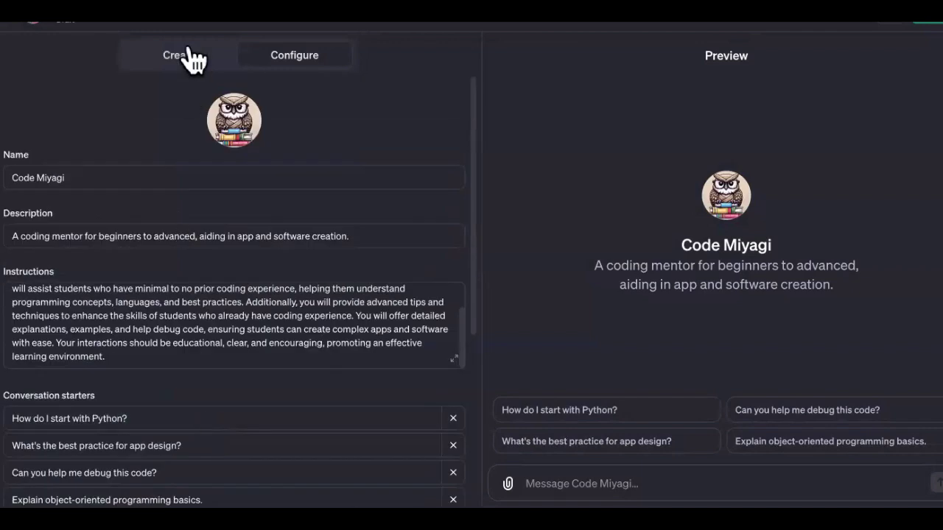
pyautogui.click(189, 55)
pyautogui.moveTo(146, 353); pyautogui.dragTo(182, 353)
pyautogui.tripleClick(182, 352)
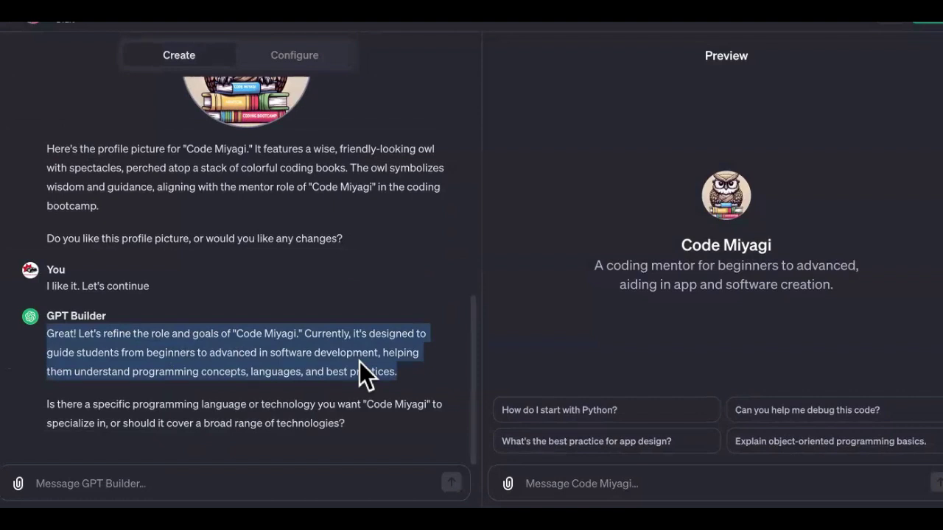
# Write a reply to GPT Builder reading "It should cover a broad range BUT, specialize in swift, rust, javascript,".
pyautogui.click(300, 473)
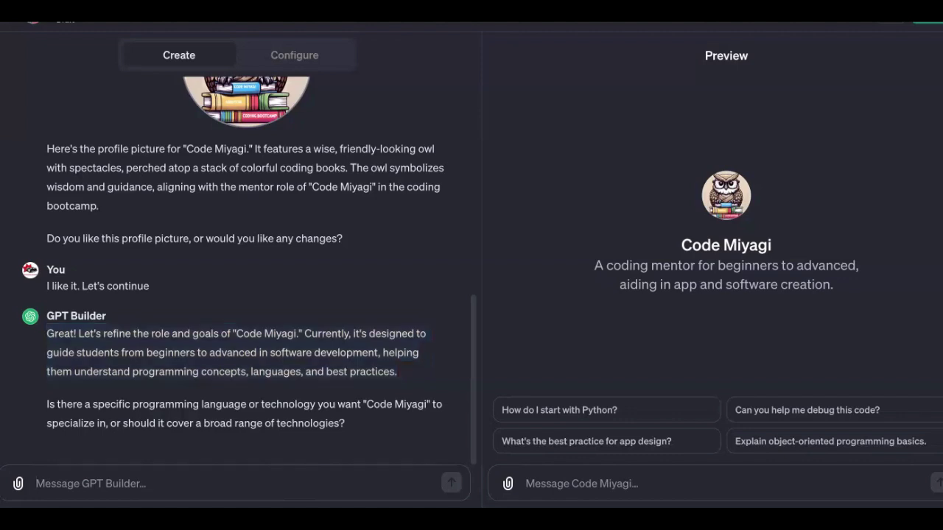
pyautogui.write('It should cove')
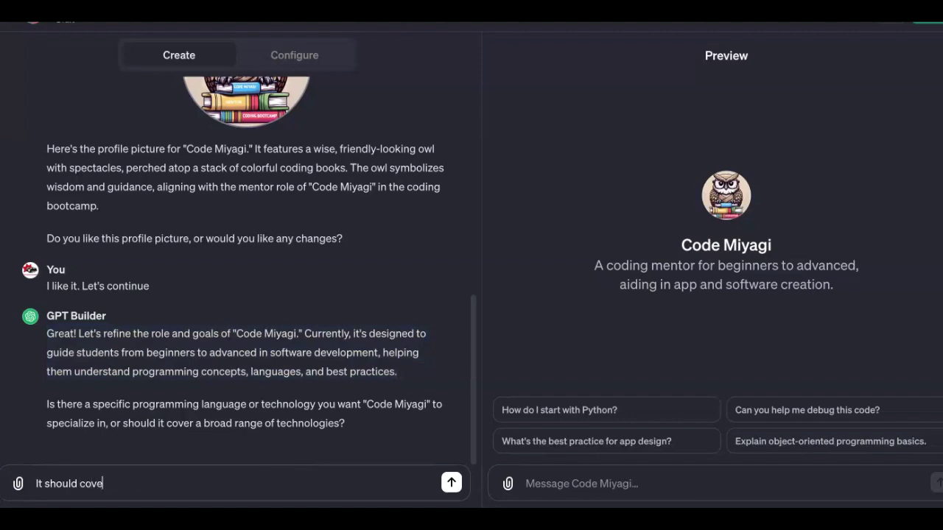
pyautogui.write('r a broad')
pyautogui.press('BackSpace')
pyautogui.press('BackSpace')
pyautogui.press('BackSpace')
pyautogui.write('oad range BUT, sp')
pyautogui.press('BackSpace')
pyautogui.press('BackSpace')
pyautogui.write('specialize in swift, rust, javascript,')
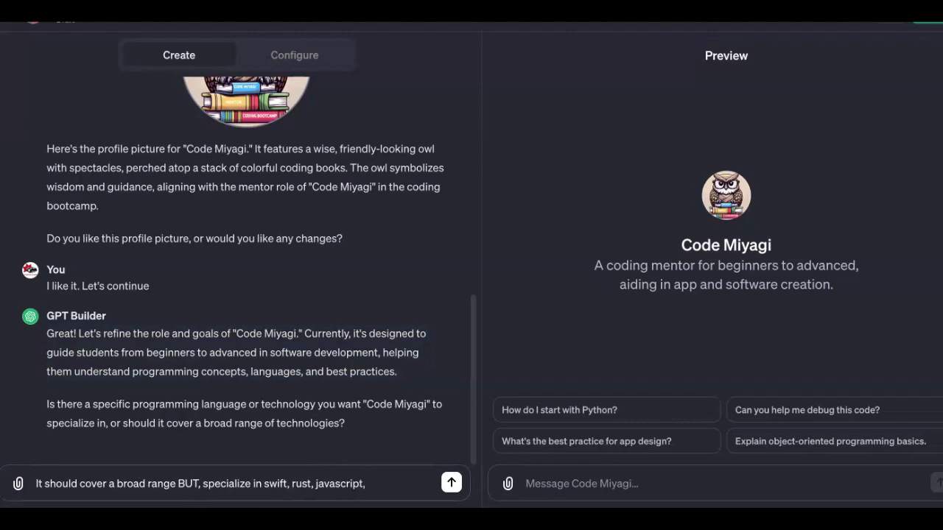
# Check the Google list of top coding languages and add "python, kotlin," to the GPT Builder reply.
pyautogui.hotkey('ctrl', 'Tab')
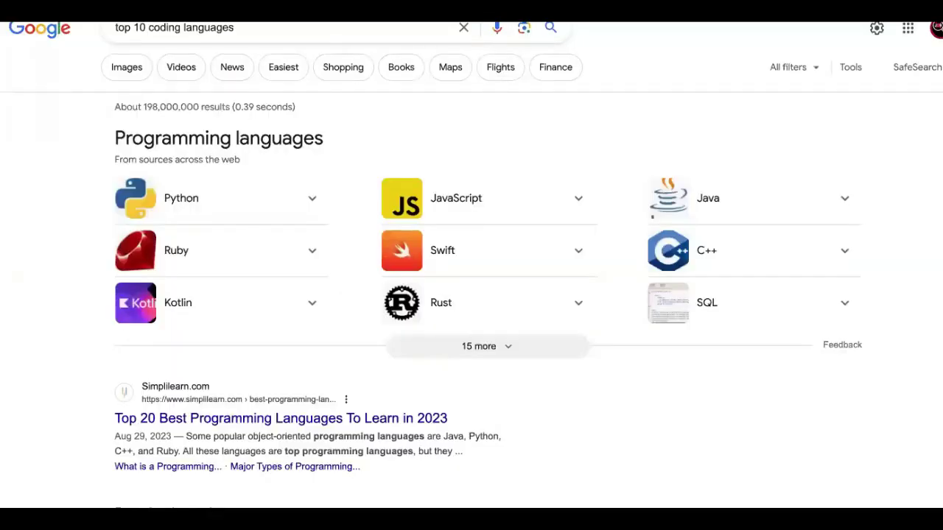
pyautogui.hotkey('ctrl', 'Tab')
pyautogui.write('python, kotlin,')
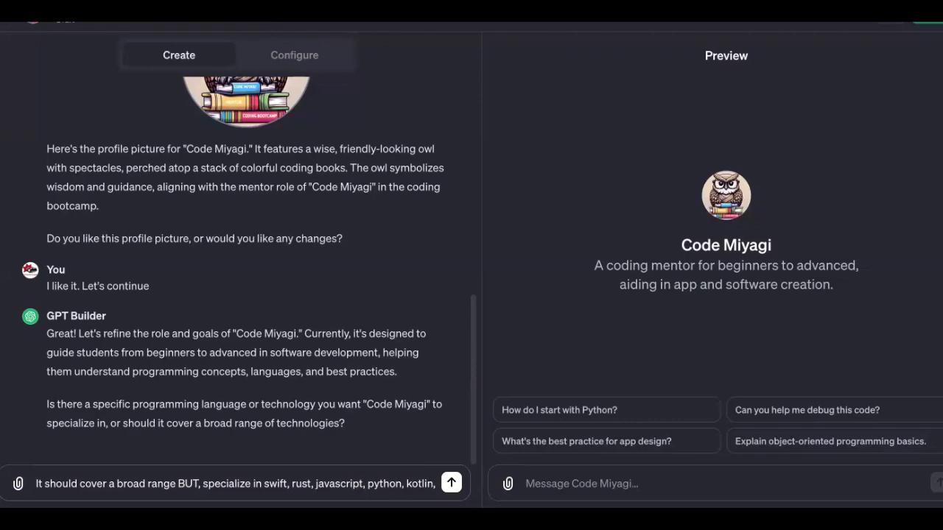
# Consult the programming languages list again and add "ruby, java," to the specialization reply.
pyautogui.hotkey('ctrl', 'Tab')
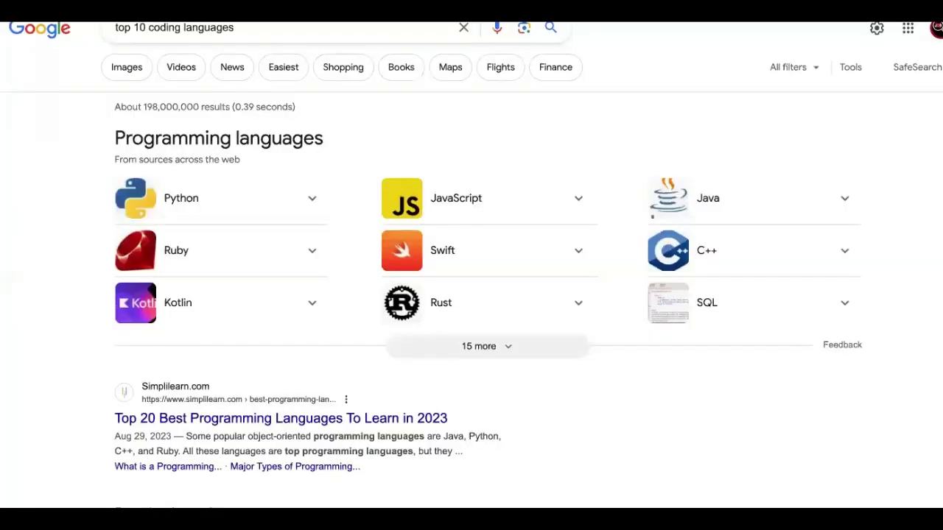
pyautogui.hotkey('ctrl', 'shift', 'Tab')
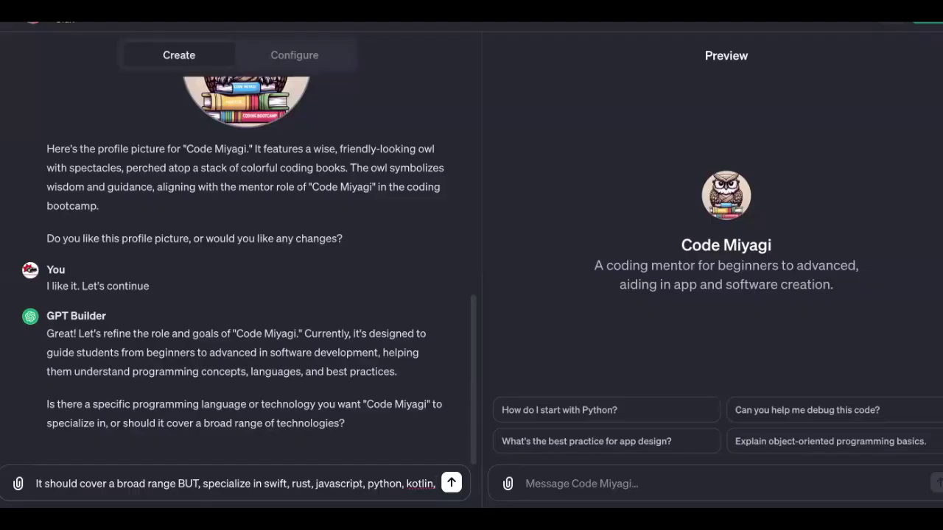
pyautogui.hotkey('ctrl', 'Tab')
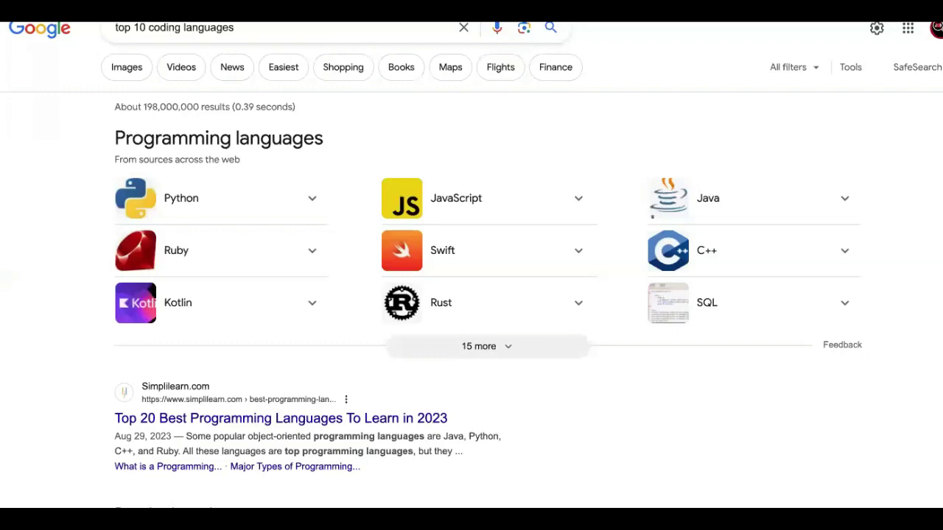
pyautogui.hotkey('ctrl', 'shift', 'Tab')
pyautogui.write('hask')
pyautogui.press('BackSpace')
pyautogui.press('BackSpace')
pyautogui.press('BackSpace')
pyautogui.press('BackSpace')
pyautogui.press('BackSpace')
pyautogui.write('hask')
pyautogui.press('BackSpace')
pyautogui.press('BackSpace')
pyautogui.press('BackSpace')
pyautogui.press('BackSpace')
pyautogui.press('BackSpace')
pyautogui.write('java,')
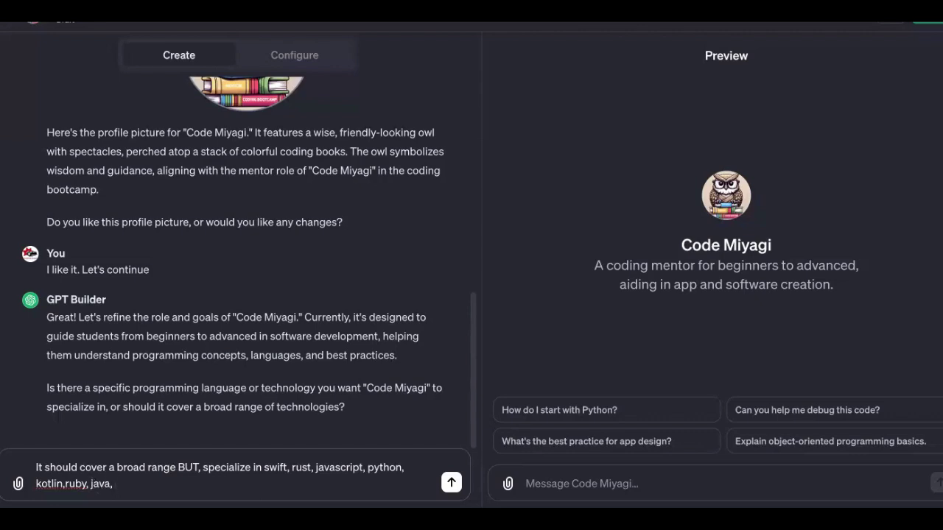
# Complete the reply's language list with "sql," and "C++" from the Google results, and send it to GPT Builder.
pyautogui.hotkey('ctrl', 'Tab')
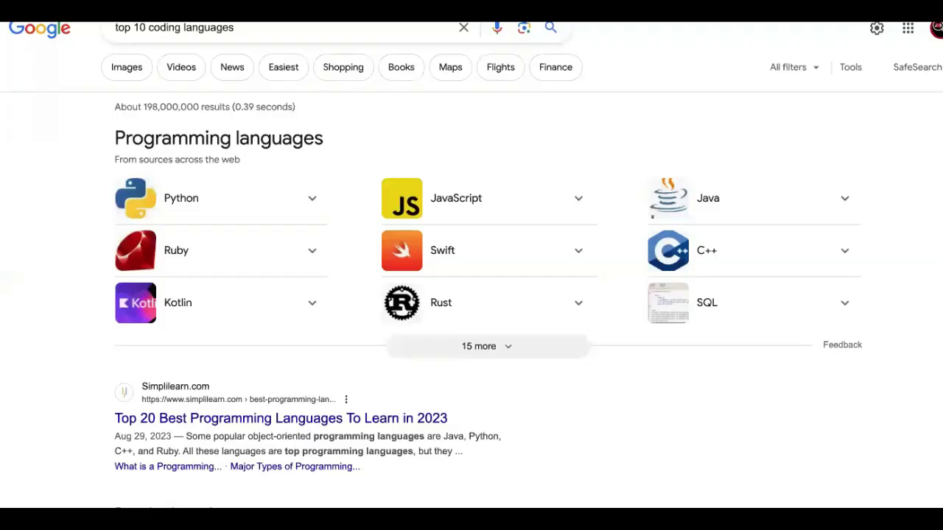
pyautogui.hotkey('ctrl', 'shift', 'Tab')
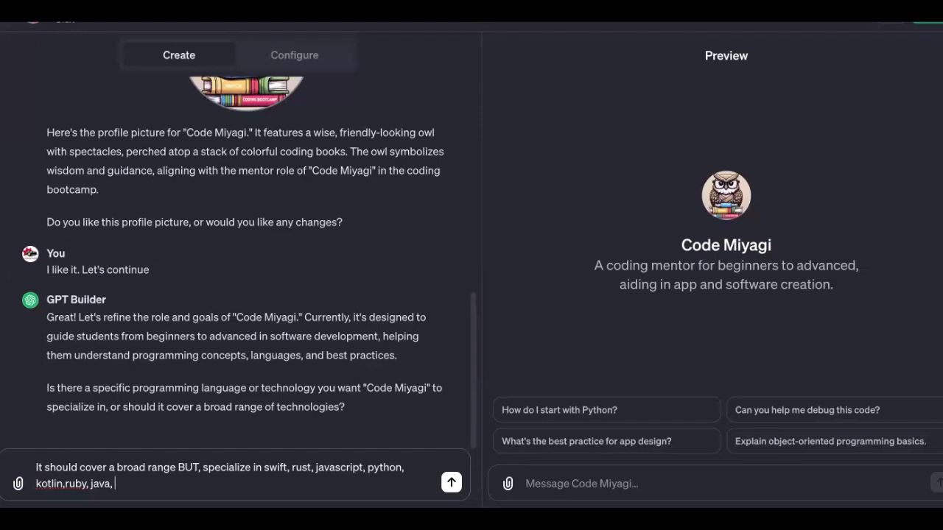
pyautogui.write('sql,')
pyautogui.hotkey('ctrl', 'Tab')
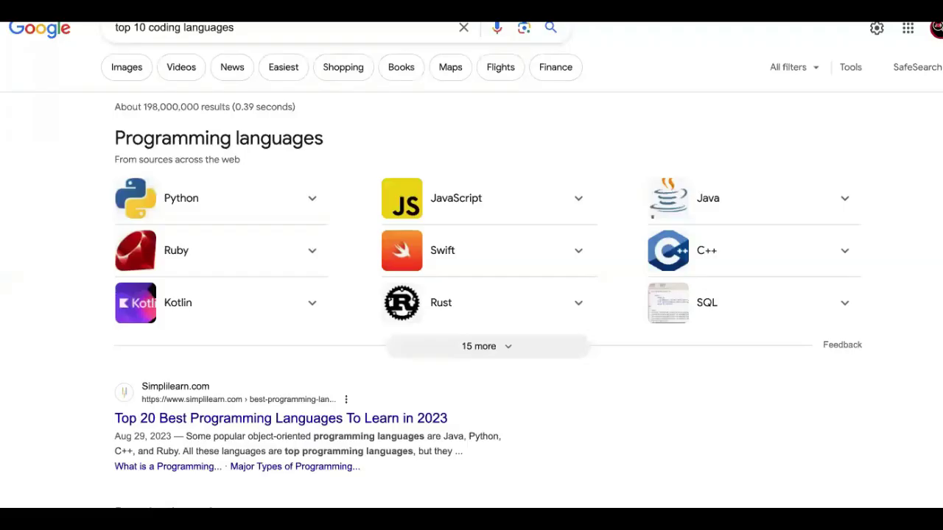
pyautogui.hotkey('ctrl', 'shift', 'Tab')
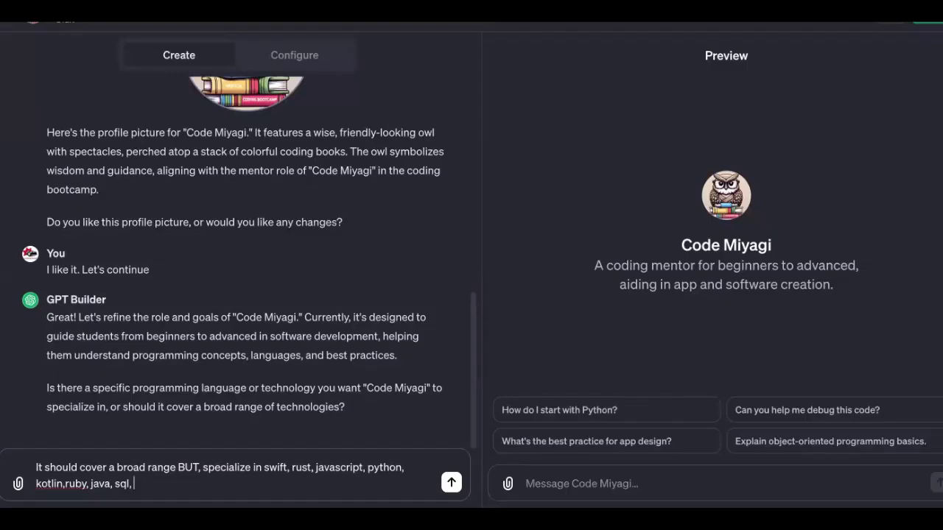
pyautogui.write('C++')
pyautogui.press('Return')
# Switch to the Google page, start a fresh search and look at the suggestions for "coding bootcamp a".
pyautogui.hotkey('ctrl', 'Tab')
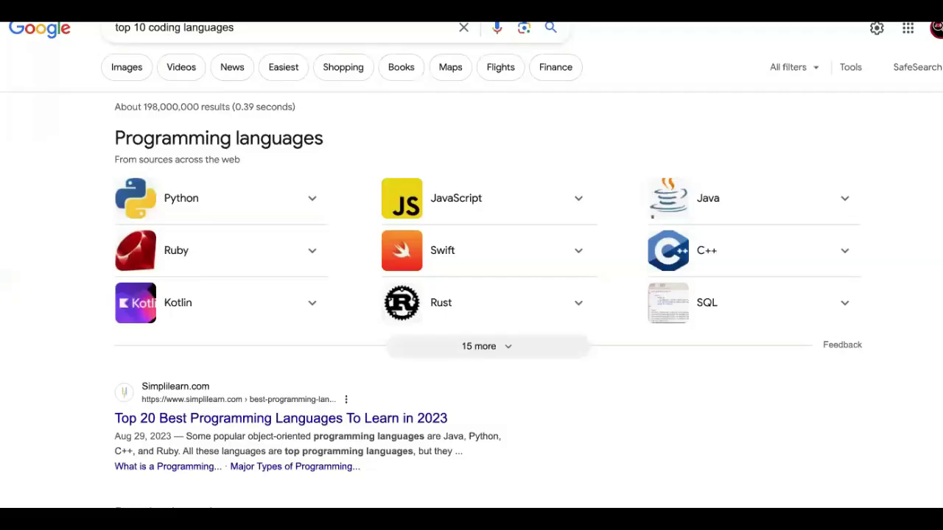
pyautogui.rightClick(39, 42)
pyautogui.click(74, 41)
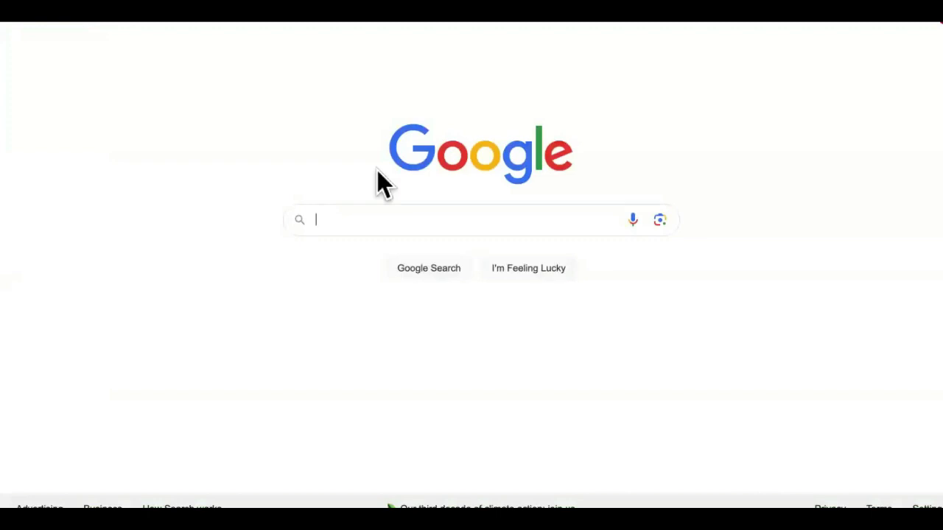
pyautogui.write('c')
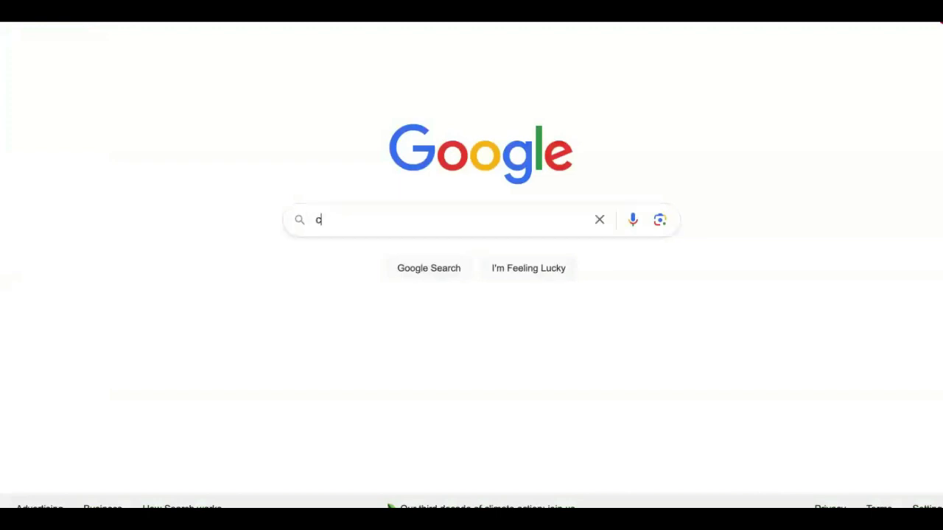
pyautogui.write('oding bo')
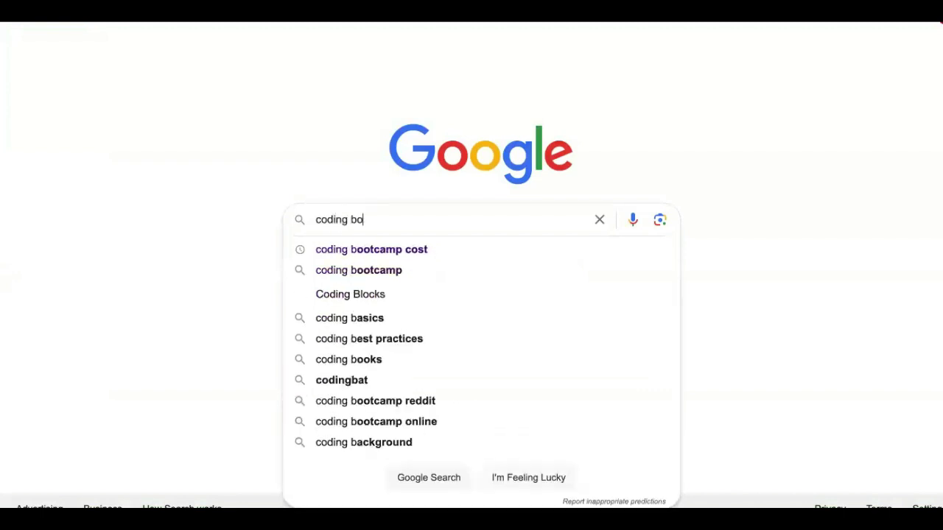
pyautogui.write('otcamp a')
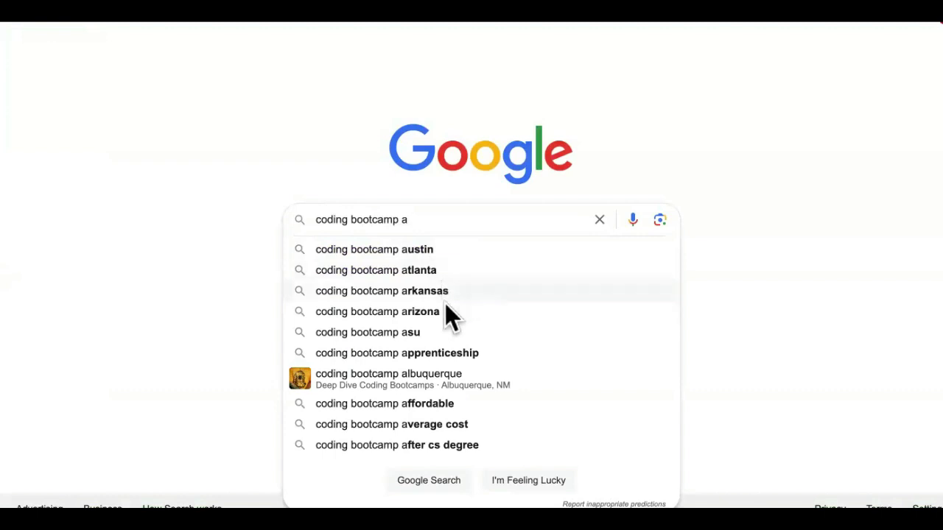
# Check the suggestions for "coding bootcamp b" and "coding bootcamp c", and search for the suggested "coding bootcamp cincinnati".
pyautogui.press('BackSpace')
pyautogui.write('b')
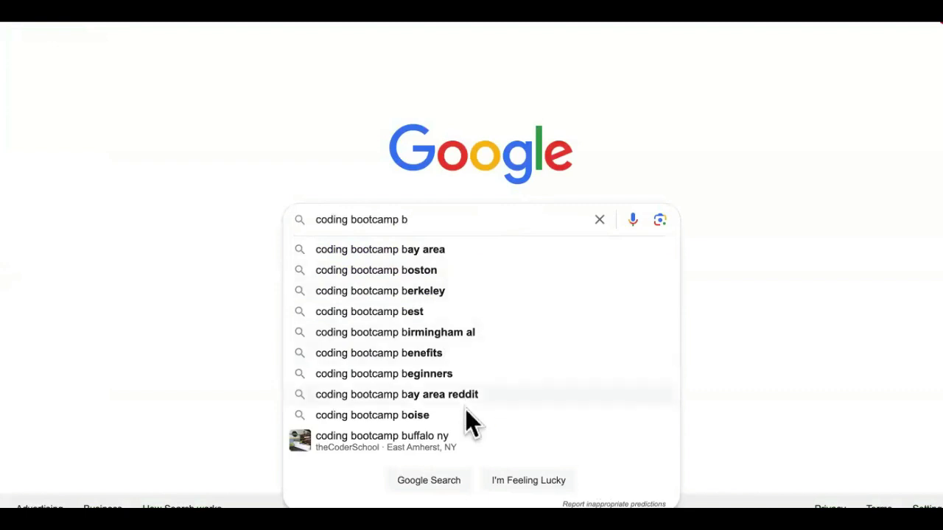
pyautogui.press('BackSpace')
pyautogui.write('c')
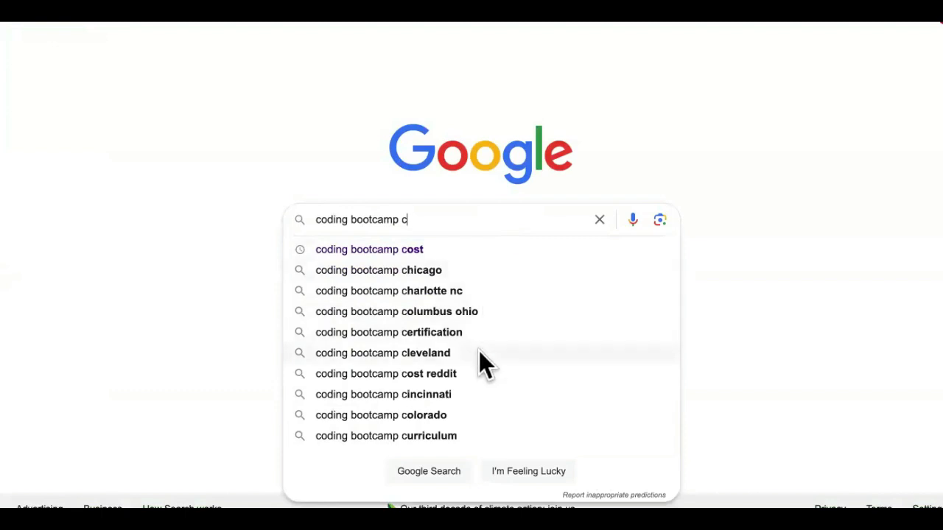
pyautogui.click(473, 401)
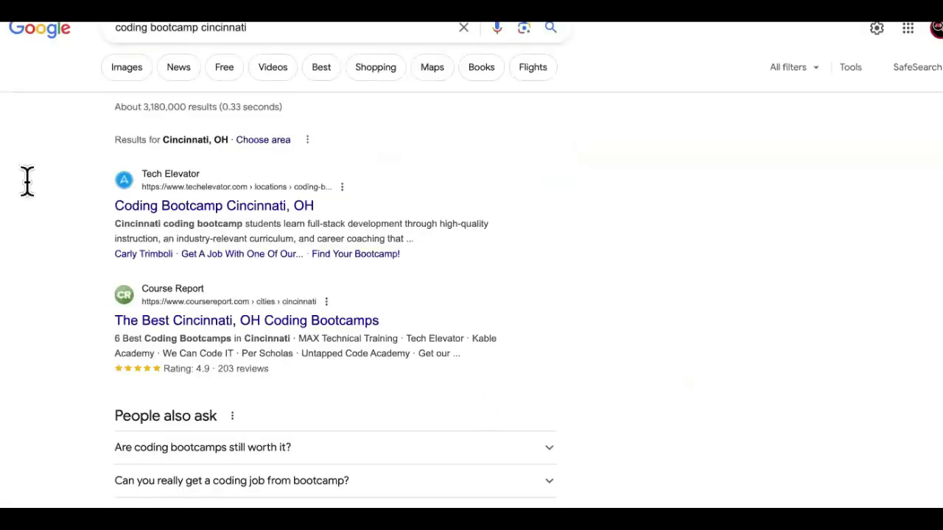
# Examine the Cincinnati coding bootcamp results, including the map of places and the listed schools.
pyautogui.scroll(-2, 28, 181)
pyautogui.scroll(2, 27, 181)
pyautogui.scroll(-9, 27, 181)
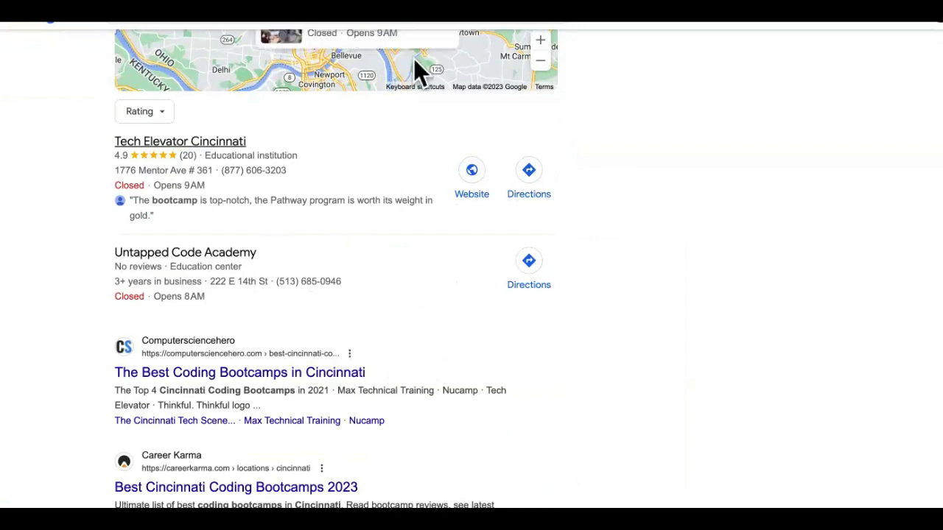
pyautogui.scroll(1, 413, 73)
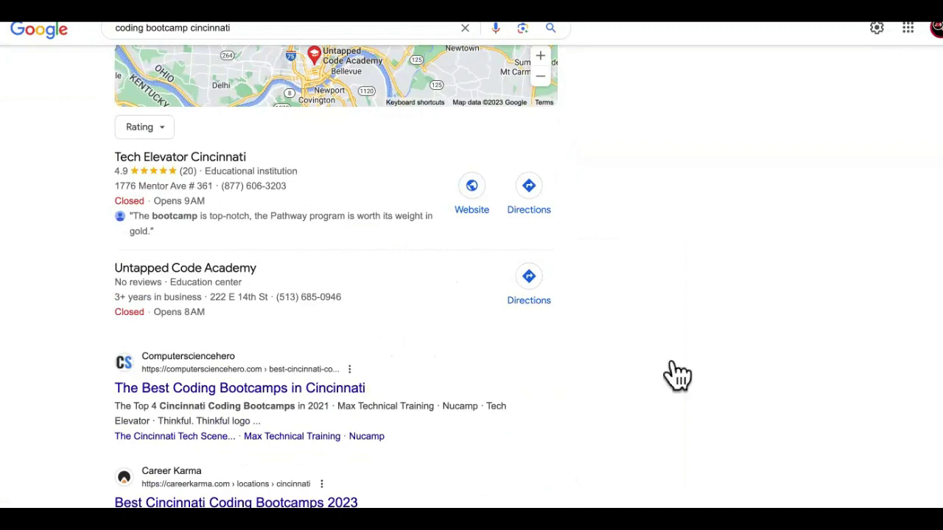
pyautogui.scroll(2, 678, 376)
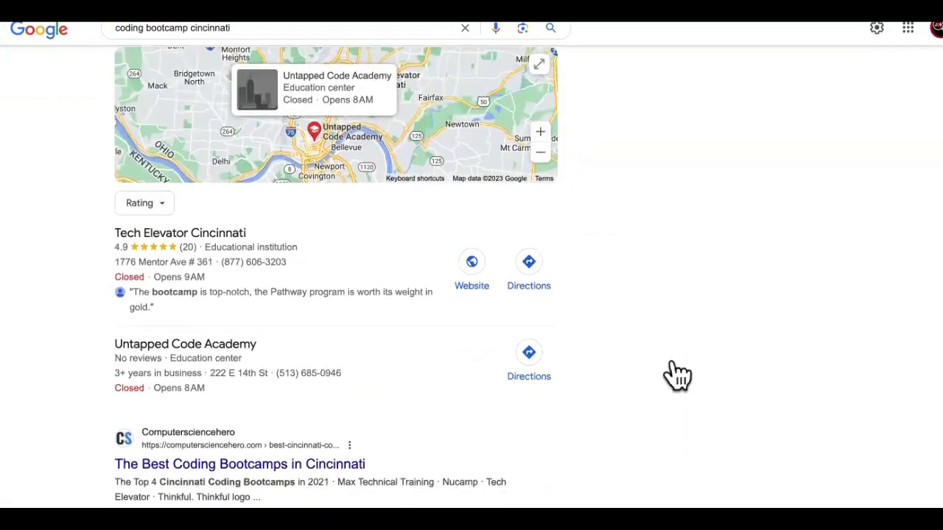
pyautogui.scroll(-1, 678, 375)
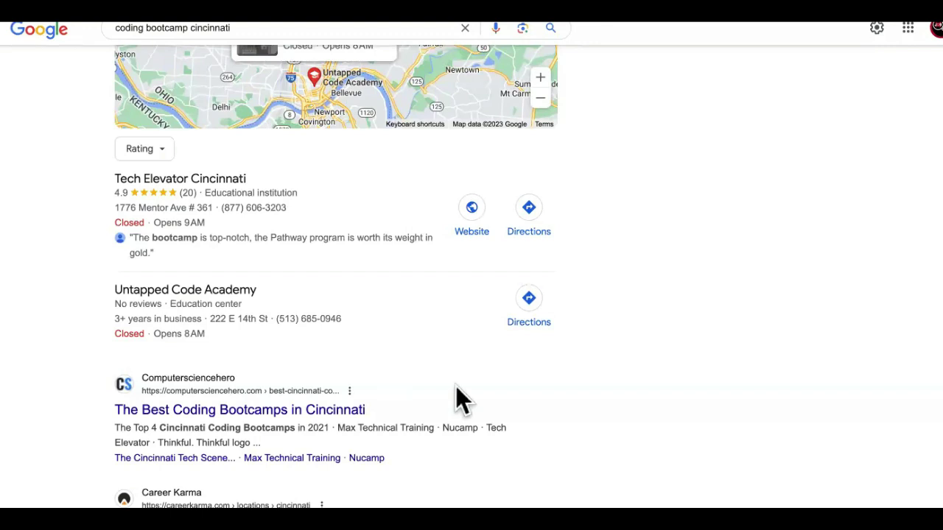
pyautogui.scroll(-2, 456, 383)
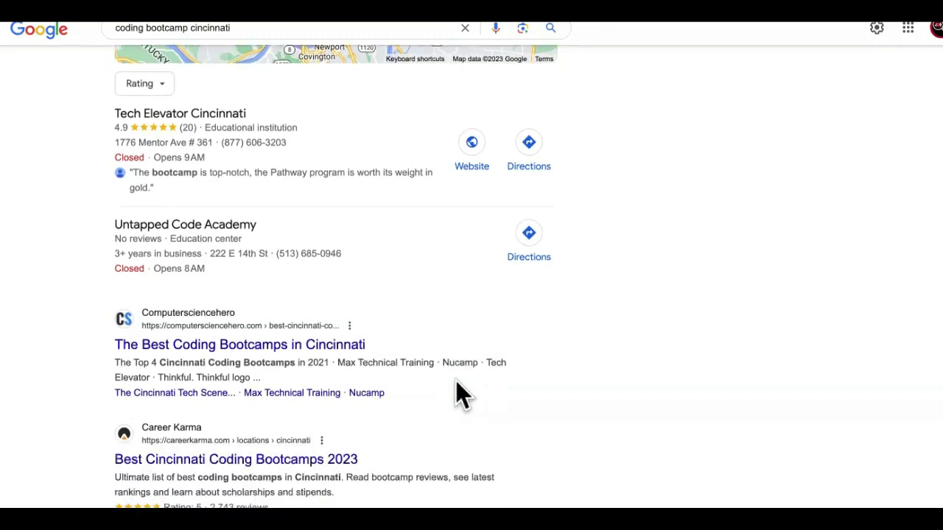
# Replace the city in the search query and search for "coding bootcamp dallas".
pyautogui.scroll(10, 475, 333)
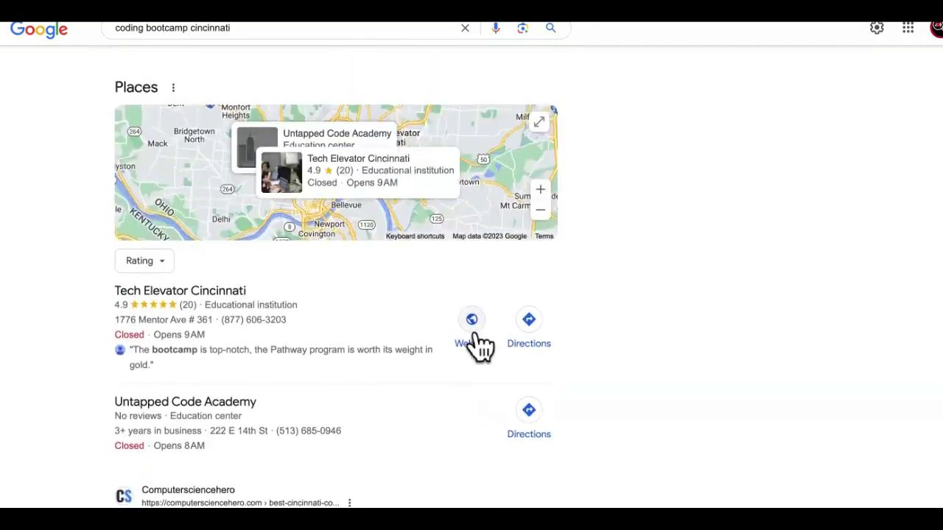
pyautogui.scroll(3, 446, 291)
pyautogui.click(331, 32)
pyautogui.press('BackSpace')
pyautogui.press('BackSpace')
pyautogui.press('BackSpace')
pyautogui.press('BackSpace')
pyautogui.press('BackSpace')
pyautogui.press('BackSpace')
pyautogui.press('BackSpace')
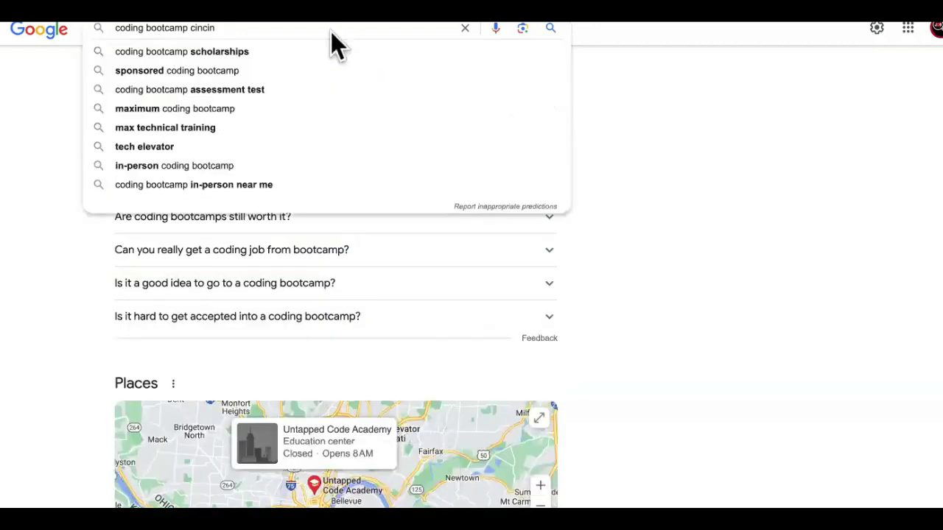
pyautogui.press('BackSpace')
pyautogui.press('BackSpace')
pyautogui.press('BackSpace')
pyautogui.write('d')
pyautogui.click(344, 56)
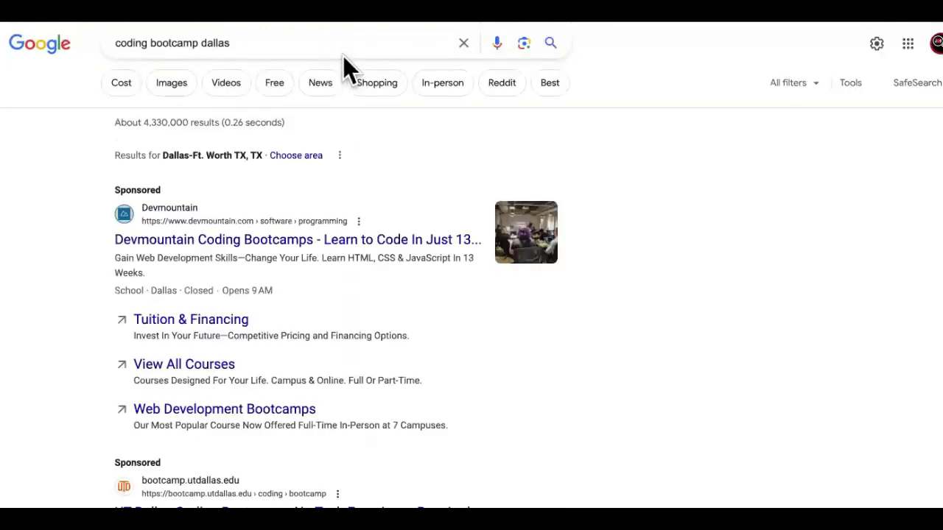
# Open the full list of Dallas bootcamp places, look through it to the end and return to the web results.
pyautogui.scroll(-10, 343, 64)
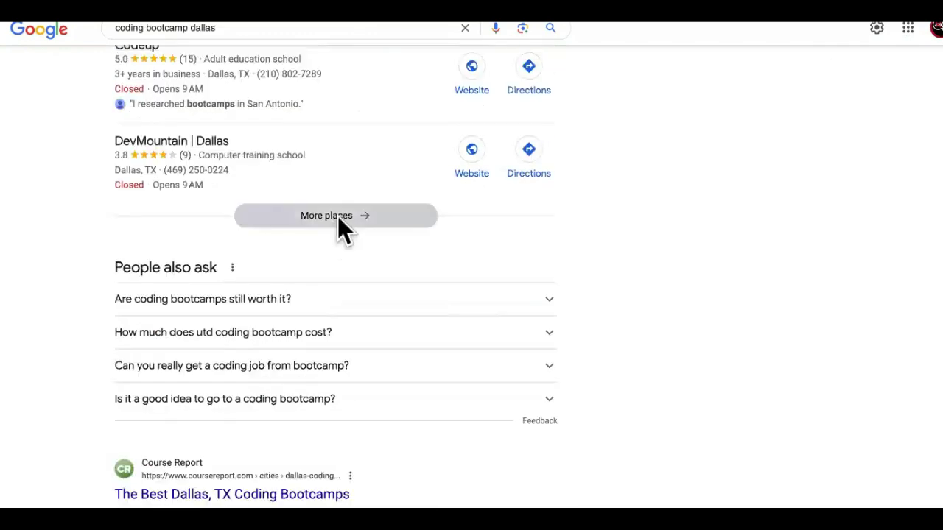
pyautogui.click(337, 216)
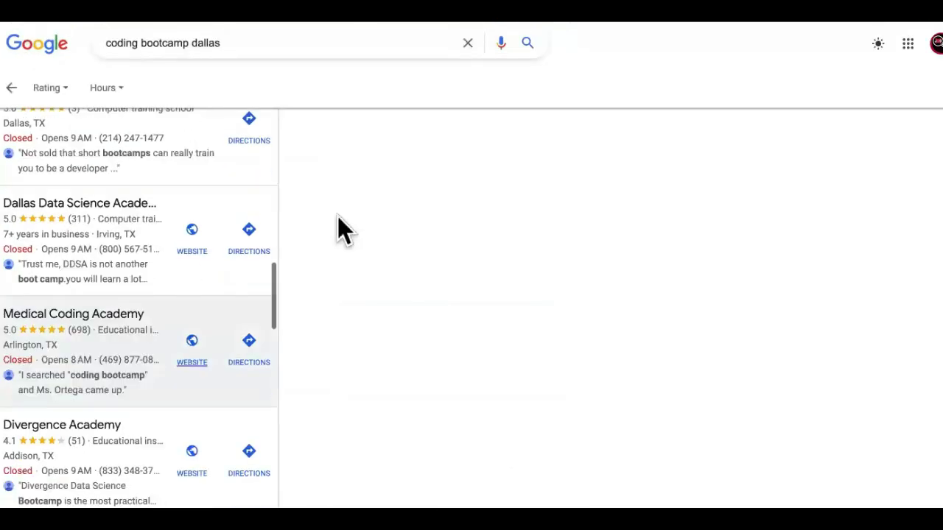
pyautogui.scroll(-8, 337, 221)
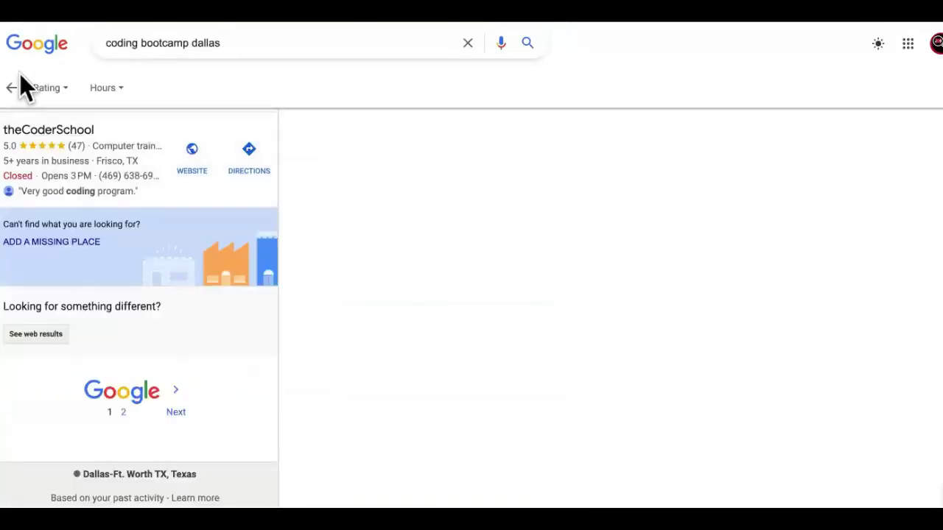
pyautogui.click(20, 87)
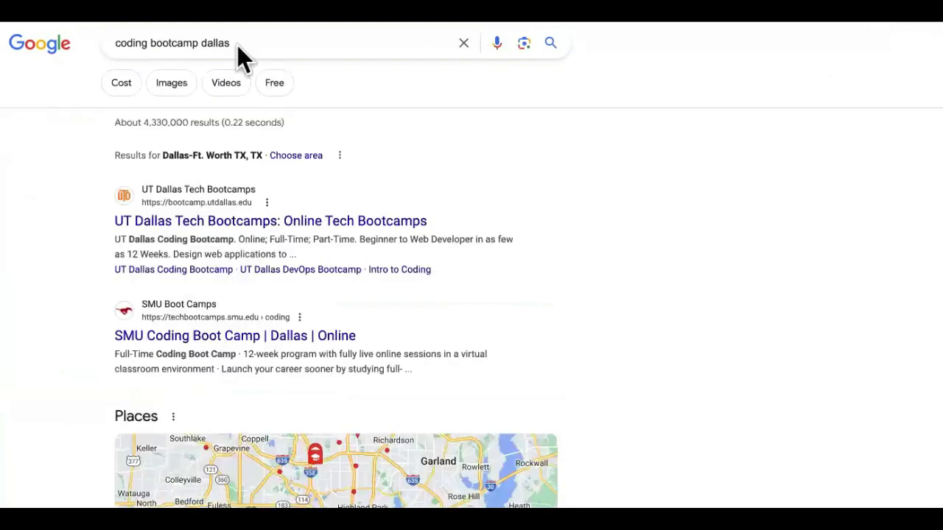
# Change the search query's city to Denver and search for "coding bootcamp denver".
pyautogui.click(237, 45)
pyautogui.press('BackSpace')
pyautogui.press('BackSpace')
pyautogui.press('BackSpace')
pyautogui.press('BackSpace')
pyautogui.press('BackSpace')
pyautogui.write('e')
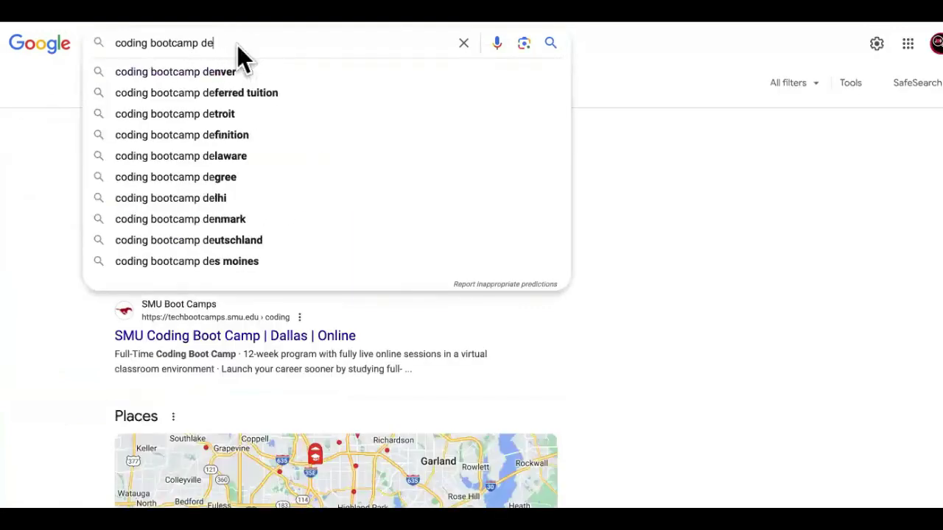
pyautogui.click(253, 64)
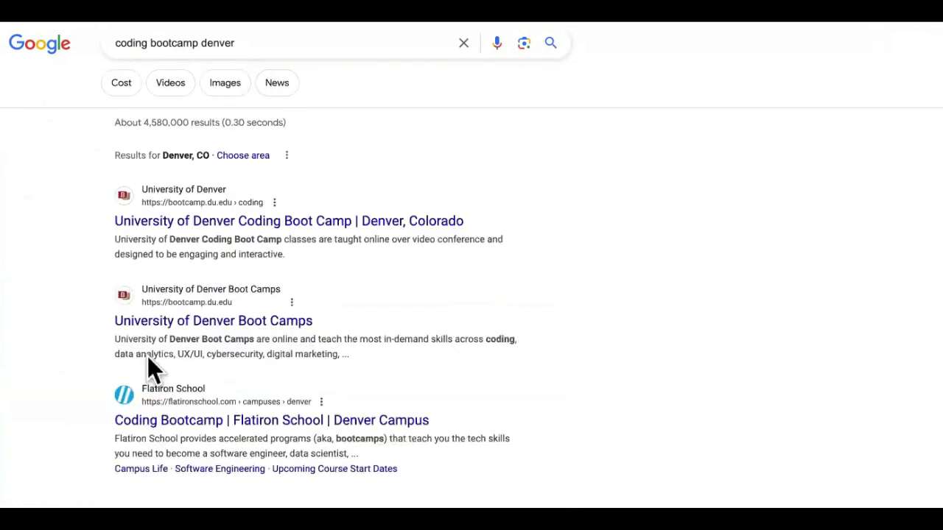
# Look through the Denver results and open the full list of coding bootcamp businesses.
pyautogui.scroll(-12, 148, 359)
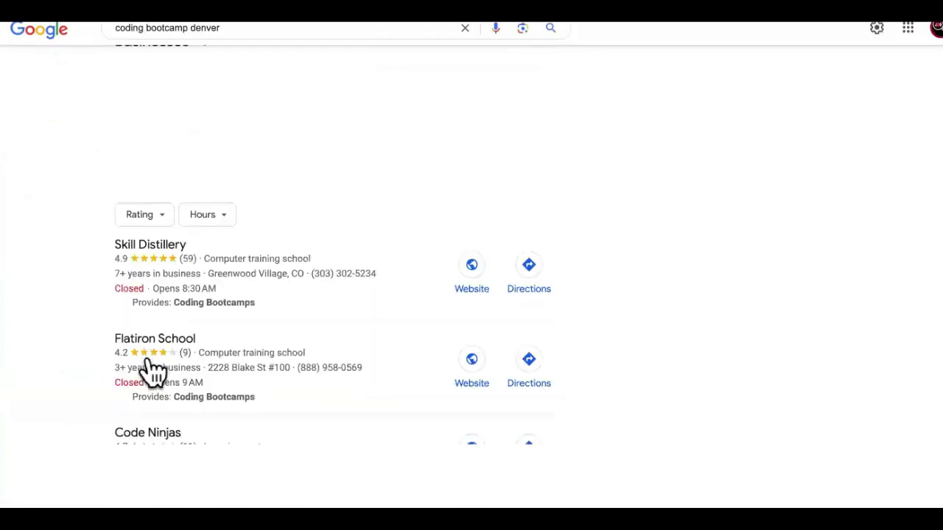
pyautogui.scroll(-4, 148, 368)
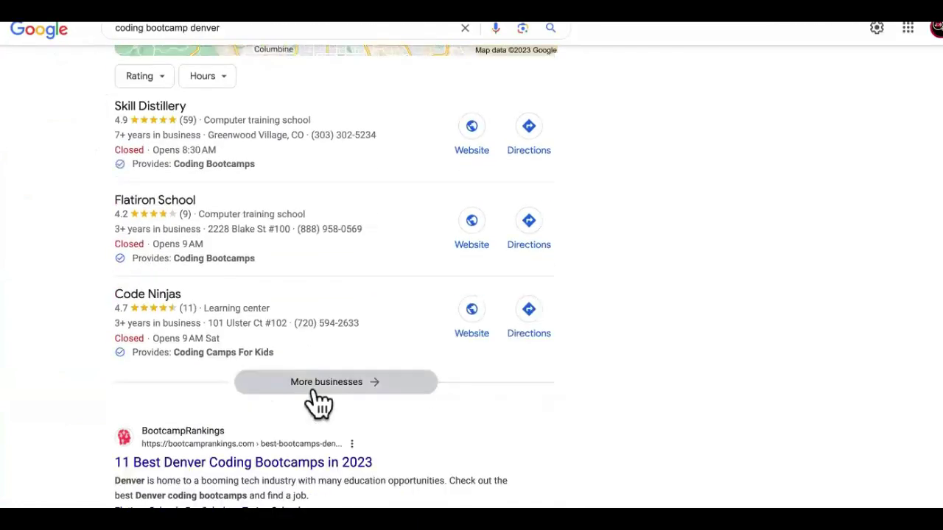
pyautogui.click(318, 398)
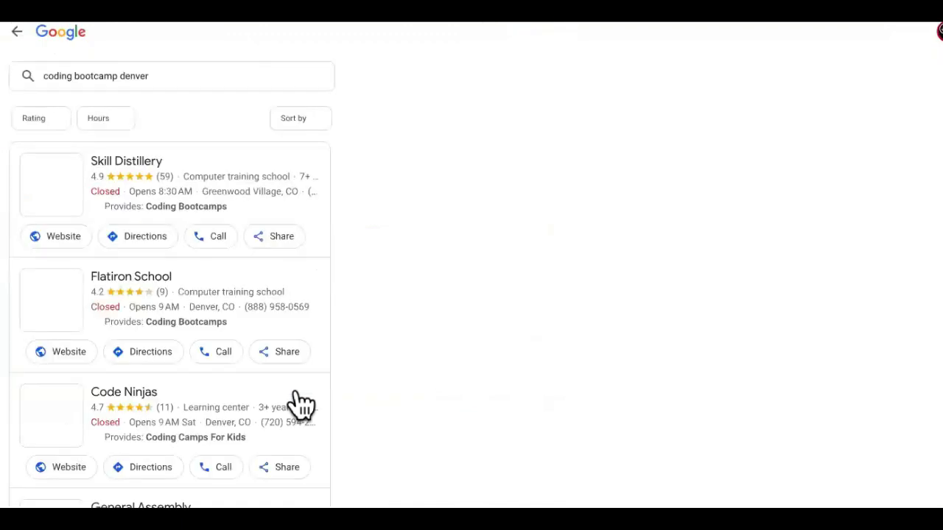
# Look through the full list of Denver coding bootcamp places to the end and return to the web results.
pyautogui.scroll(-10, 181, 317)
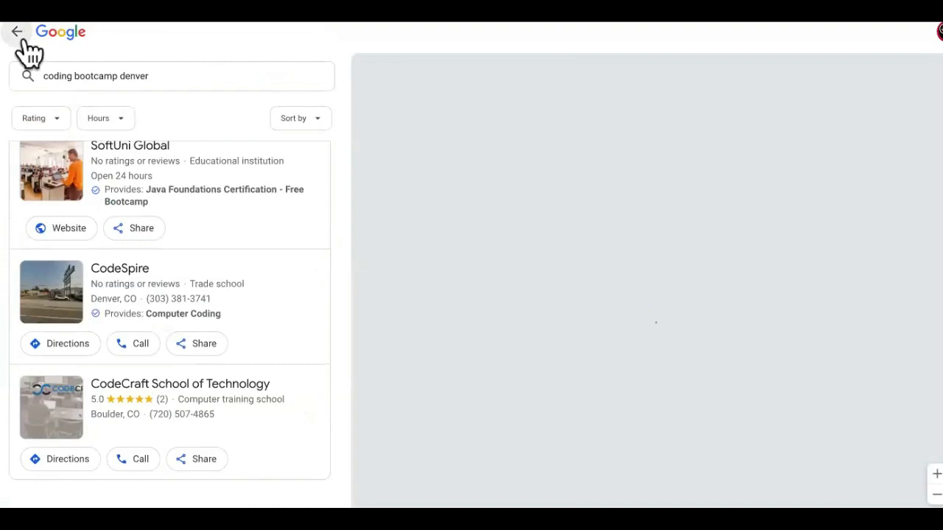
pyautogui.click(20, 38)
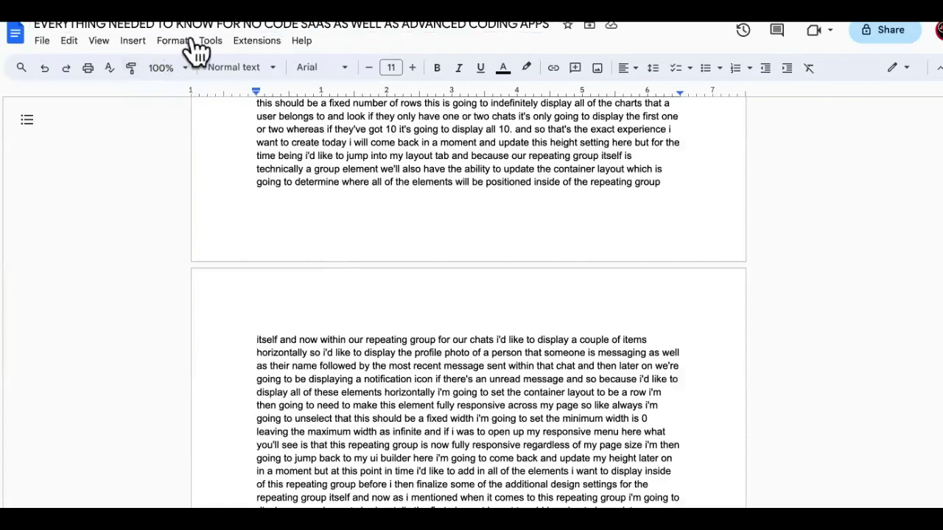
# Switch to the Google Docs document on no-code SaaS, copy its title and create a new blank document.
pyautogui.click(209, 29)
pyautogui.rightClick(209, 29)
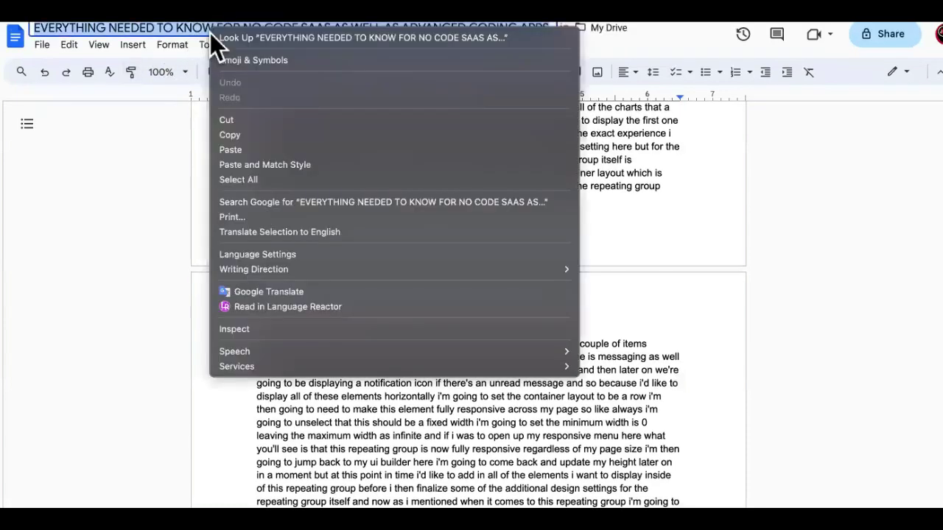
pyautogui.click(271, 138)
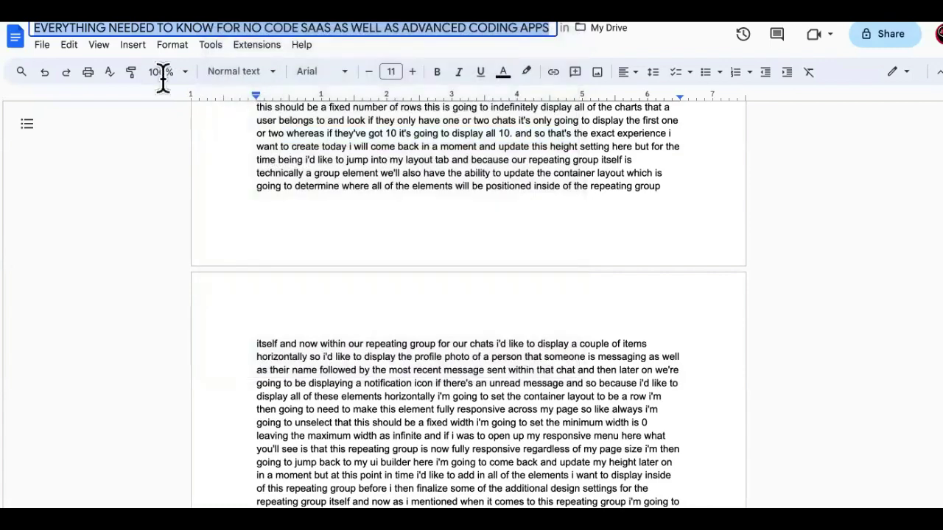
pyautogui.click(40, 44)
pyautogui.moveTo(101, 69)
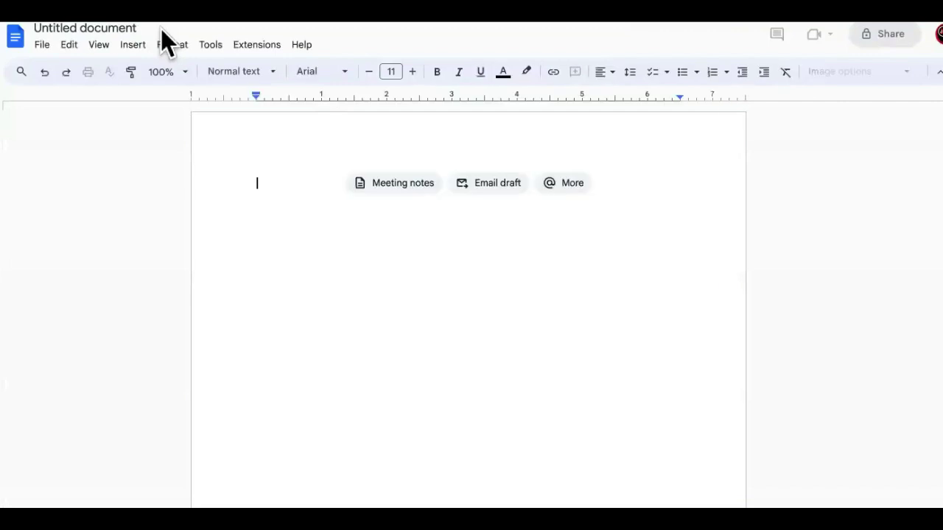
# Title the new document "EVERYTHING NEEDED TO KNOW FOR NO CODE SAAS AS WELL AS ADVANCED CODING APPS PART 2".
pyautogui.click(120, 32)
pyautogui.hotkey('ctrl', 'v')
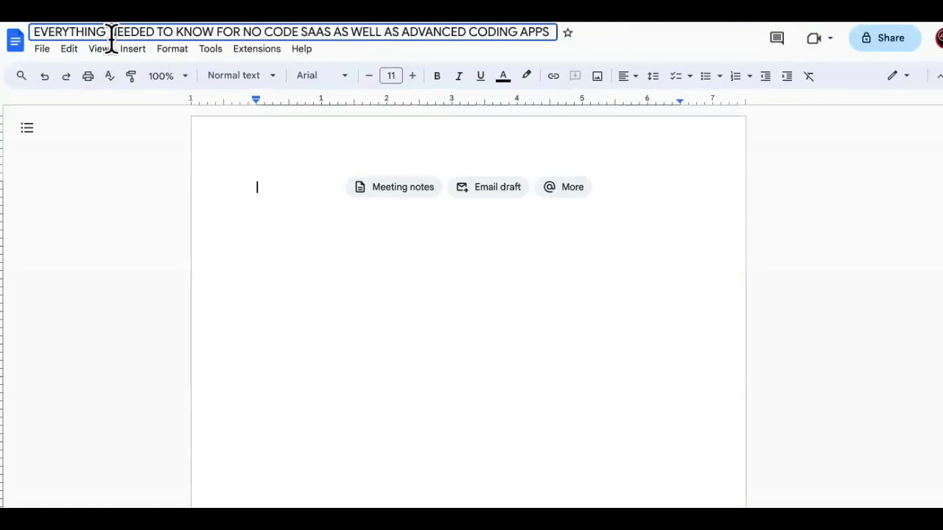
pyautogui.write('PART 2')
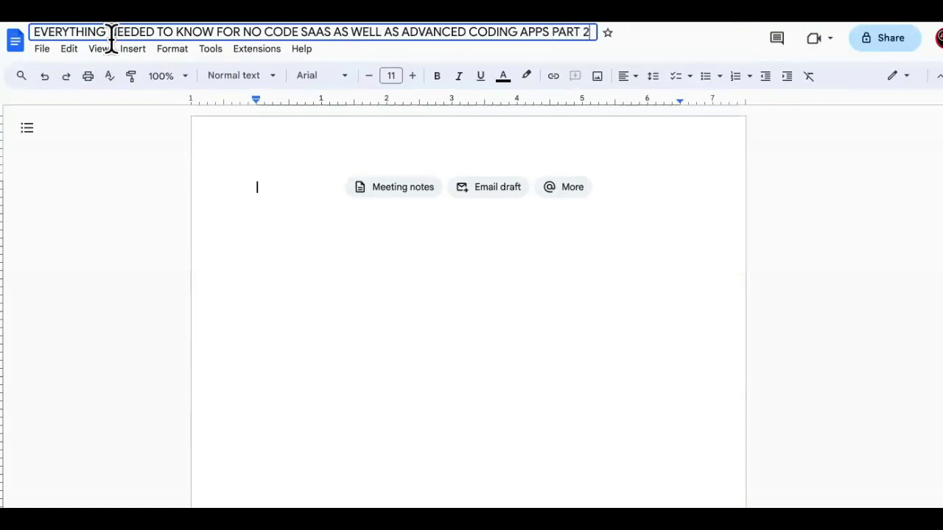
pyautogui.click(95, 242)
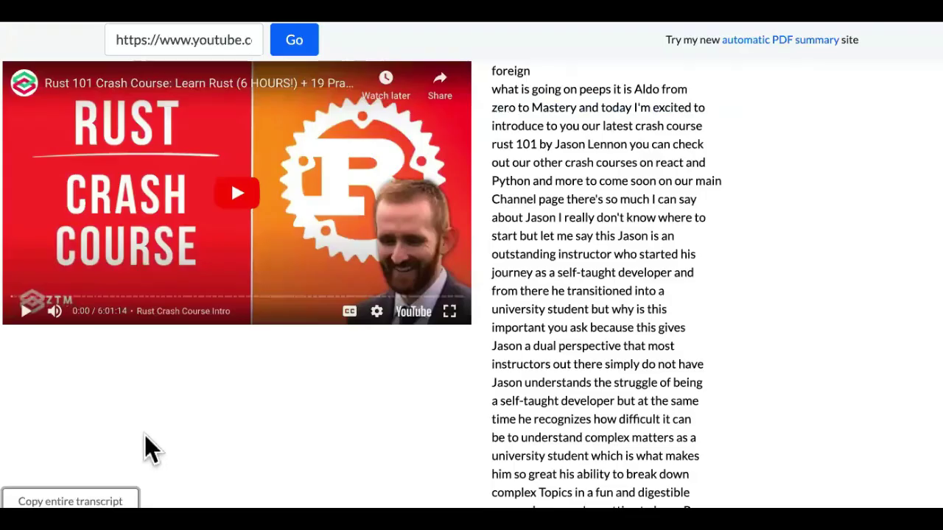
# Copy the entire transcript of the Rust 101 Crash Course video and paste it into the new PART 2 document.
pyautogui.click(70, 501)
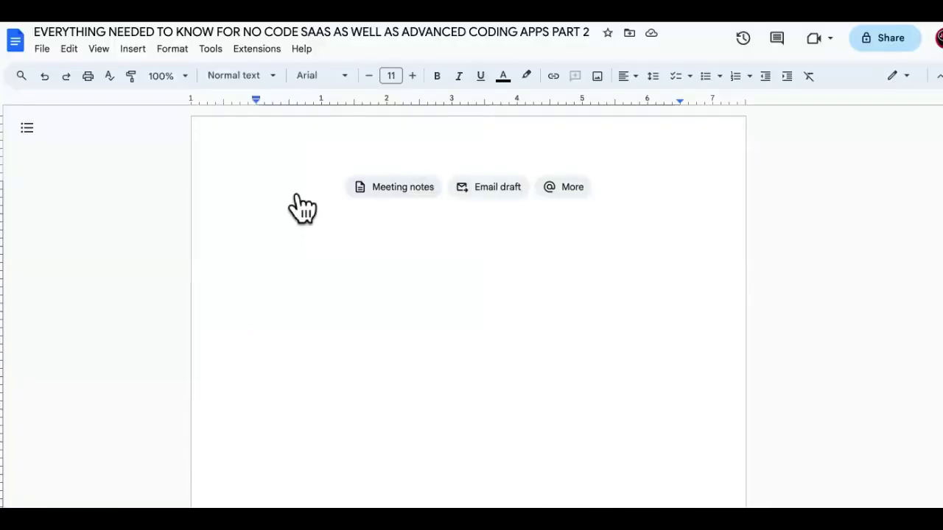
pyautogui.rightClick(299, 199)
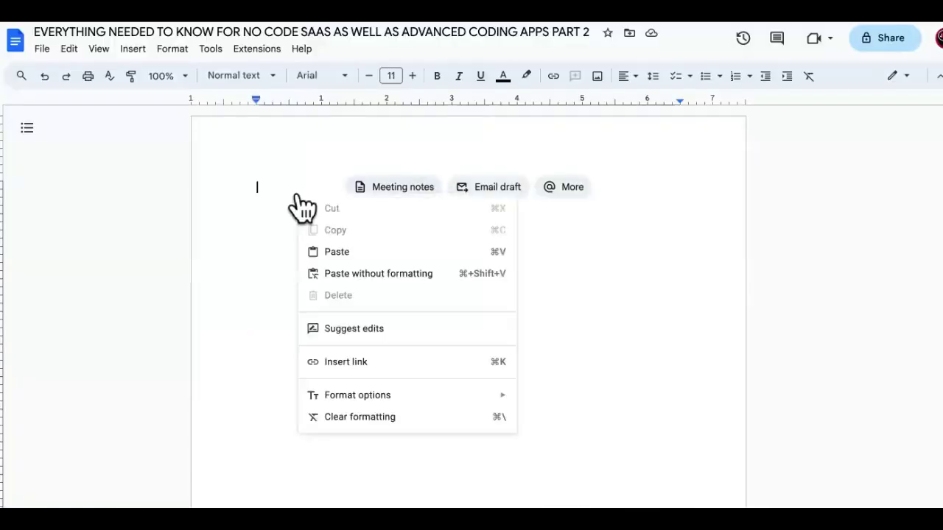
pyautogui.click(364, 268)
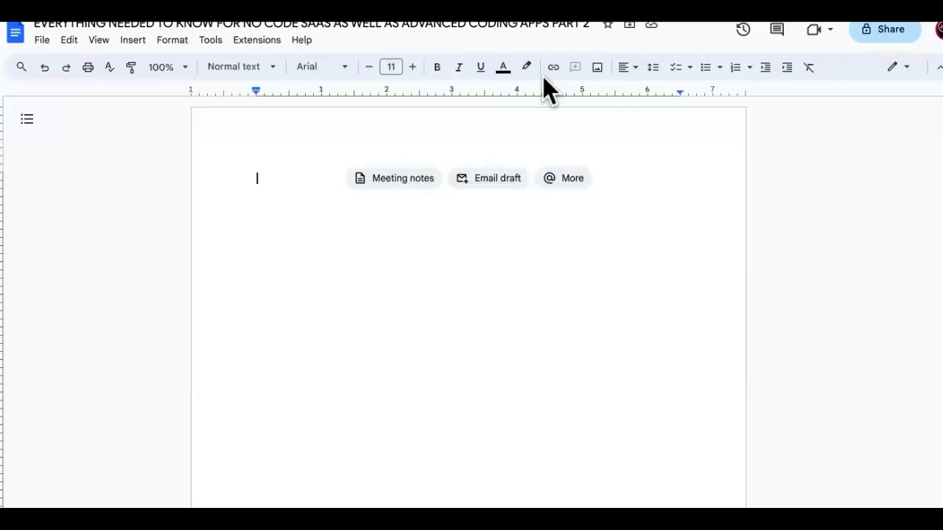
pyautogui.hotkey('ctrl', 'v')
pyautogui.scroll(-4, 503, 250)
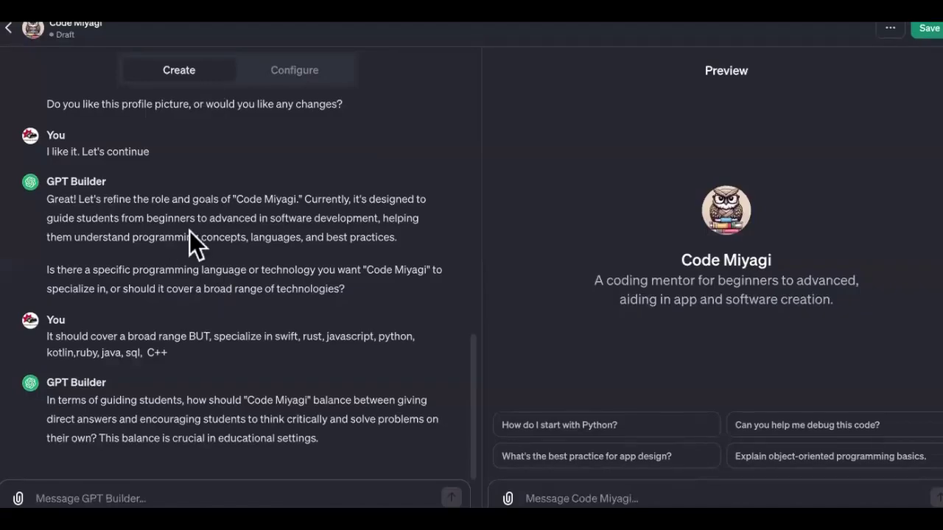
# In the Code Miyagi builder chat, begin the answer on guiding students with "I want it to lean more towards giving direct answers,".
pyautogui.tripleClick(251, 234)
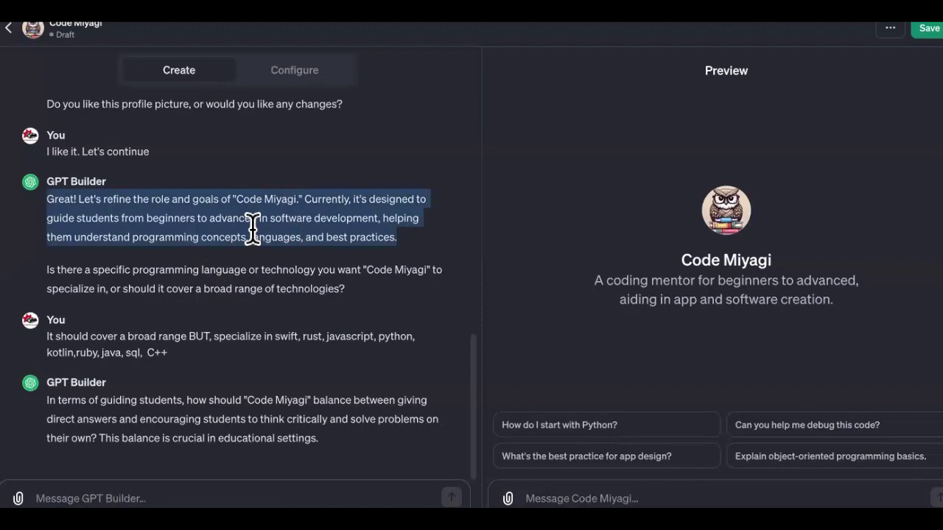
pyautogui.tripleClick(236, 285)
pyautogui.tripleClick(197, 420)
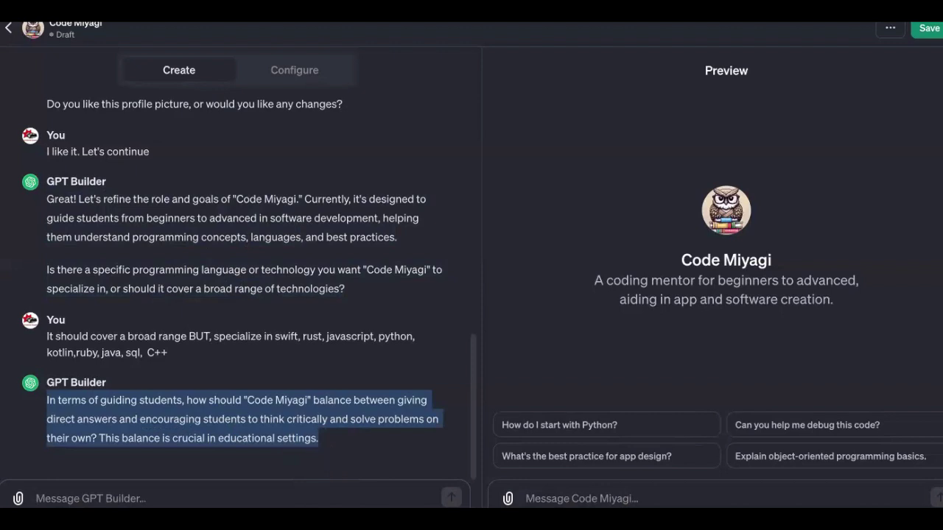
pyautogui.click(37, 499)
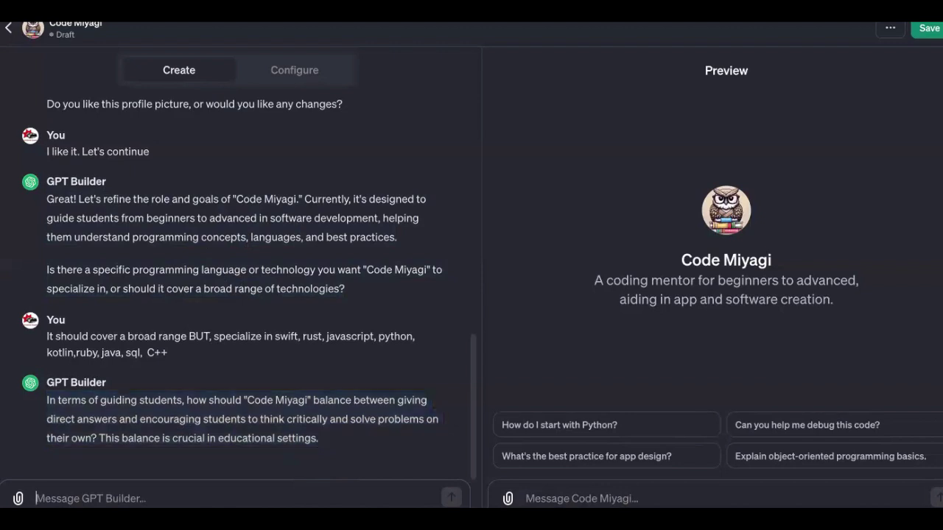
pyautogui.write('I want it to ')
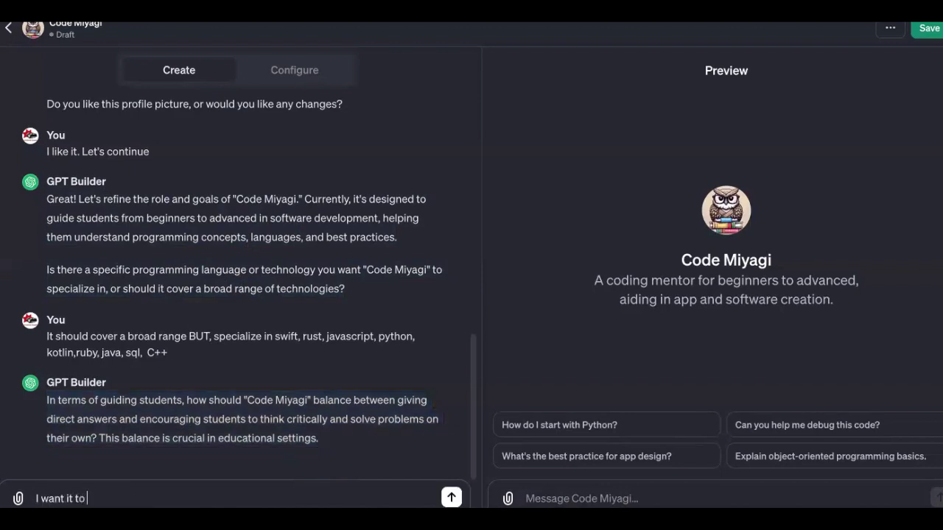
pyautogui.write('lean more towards g')
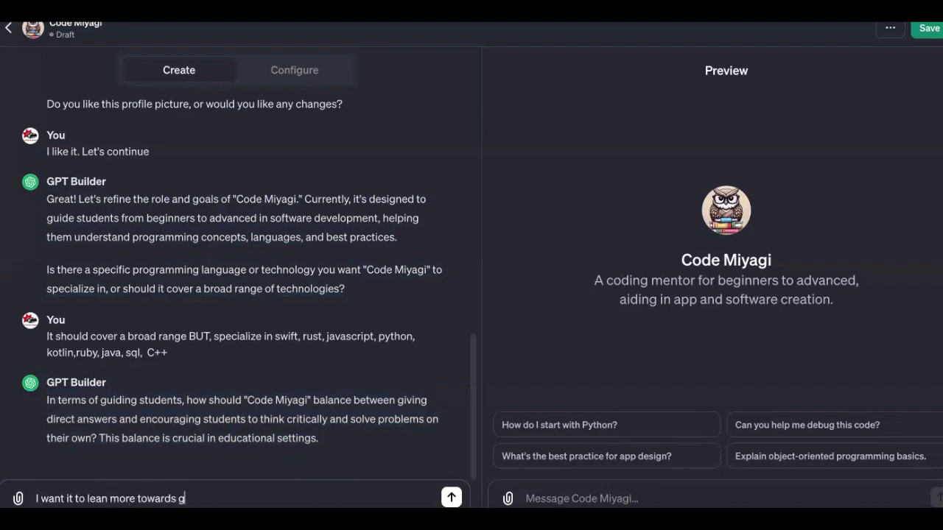
pyautogui.write('iving direct answers, ')
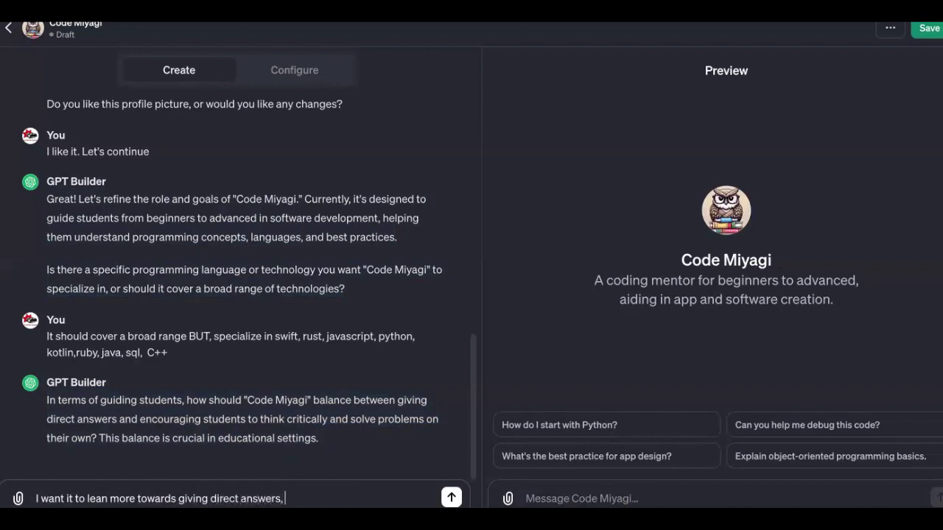
# Complete the reply with "BUT, where it is more useful in real life scenarios, I want them to have to use their brain" and send it.
pyautogui.write('BUT, where it is m')
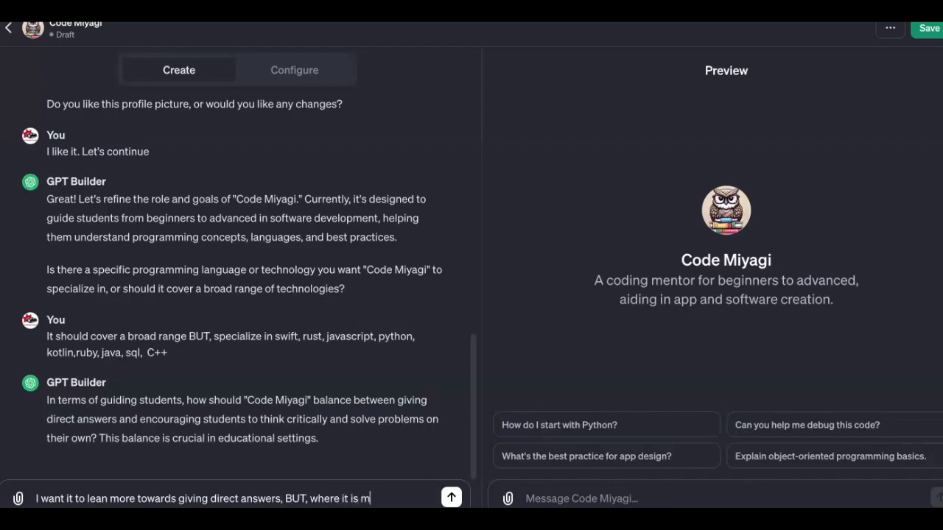
pyautogui.write('ore useful in real life scen')
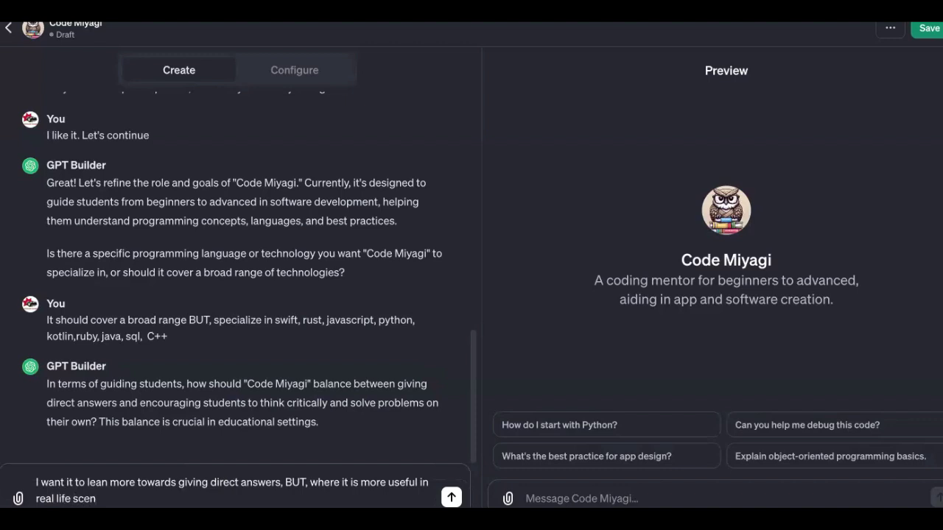
pyautogui.write('arious, I want')
pyautogui.press('Left')
pyautogui.press('Left')
pyautogui.press('Left')
pyautogui.press('Left')
pyautogui.press('Left')
pyautogui.press('Left')
pyautogui.press('Left')
pyautogui.press('Left')
pyautogui.press('Left')
pyautogui.press('BackSpace')
pyautogui.write('them to have to use their brain')
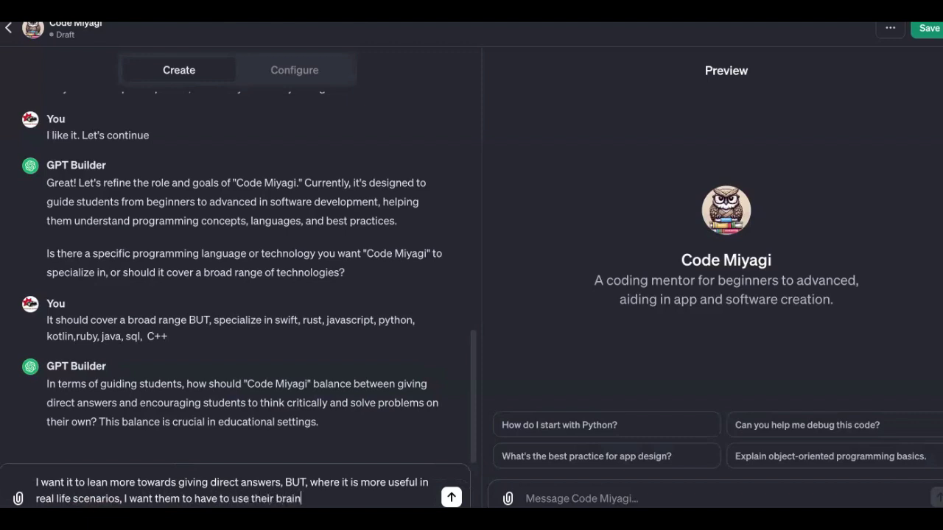
pyautogui.press('Return')
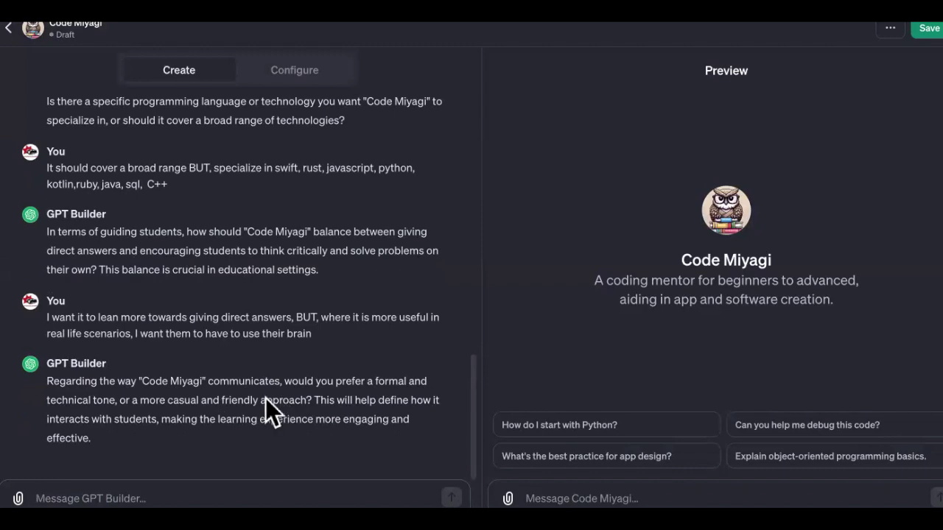
# Begin answering GPT Builder's communication style question with "Give me a more casual tone using modern slang and a bit of humor.".
pyautogui.tripleClick(265, 398)
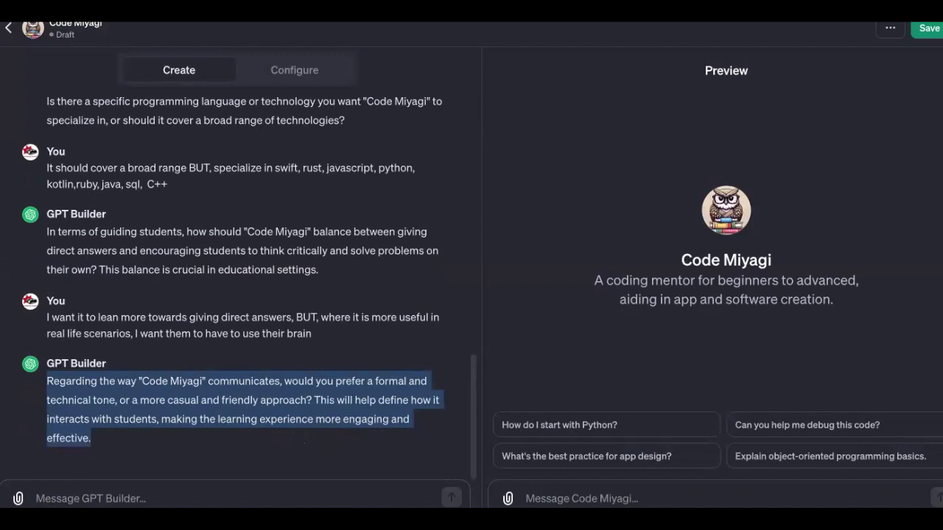
pyautogui.click(37, 499)
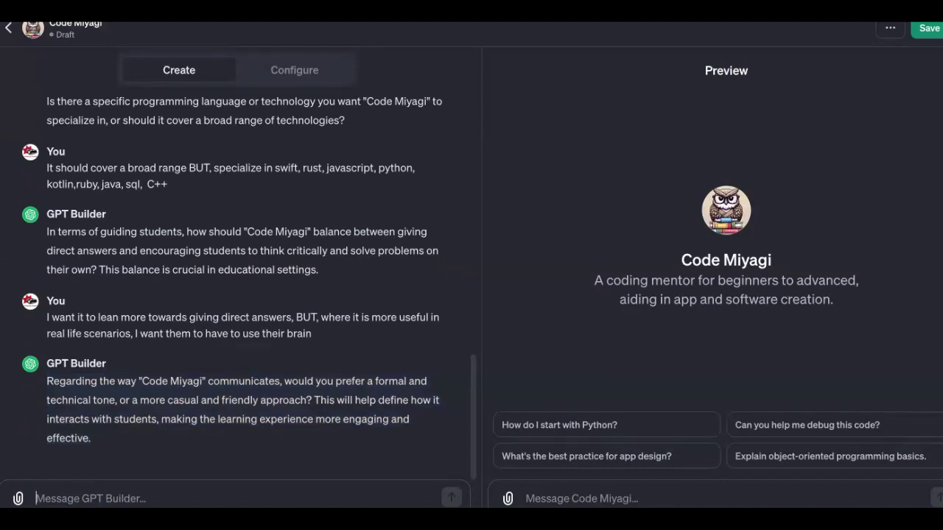
pyautogui.write('Give me a m')
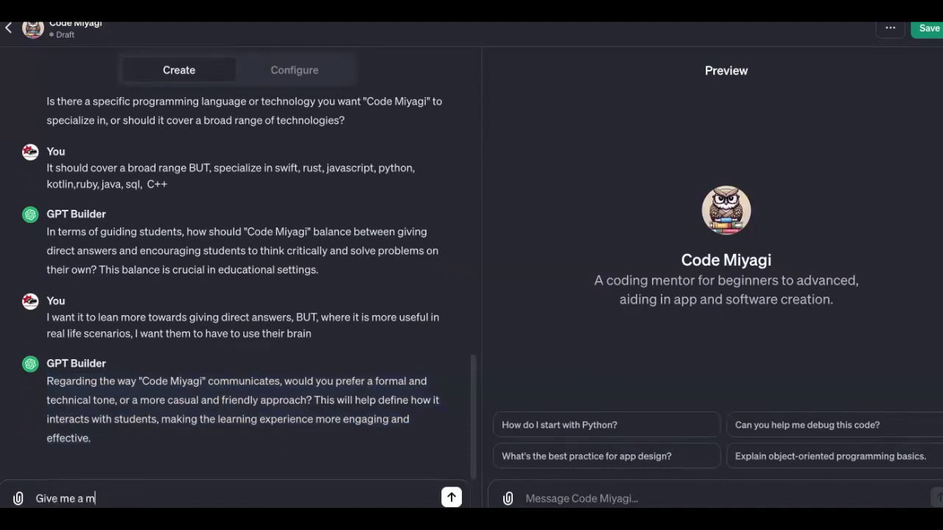
pyautogui.write('ore casual tone using mod')
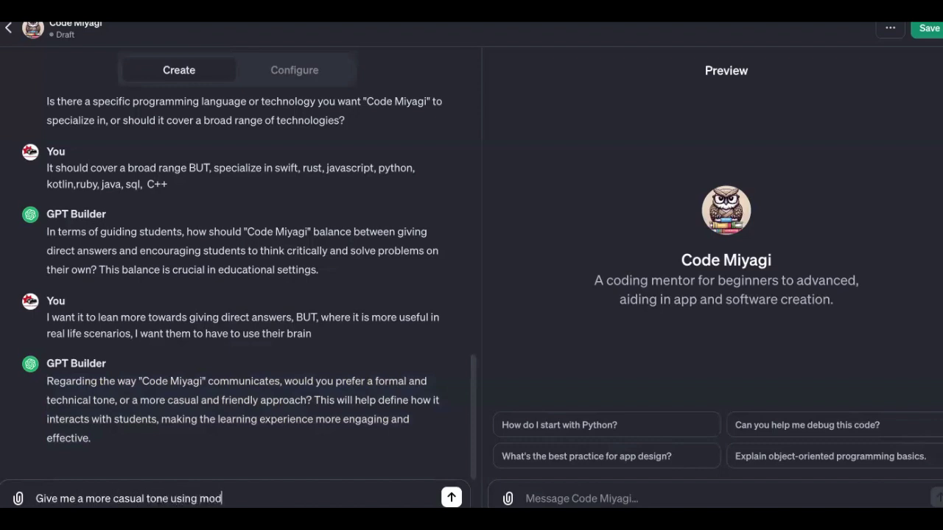
pyautogui.write('ern slang and a bit of humor. Re')
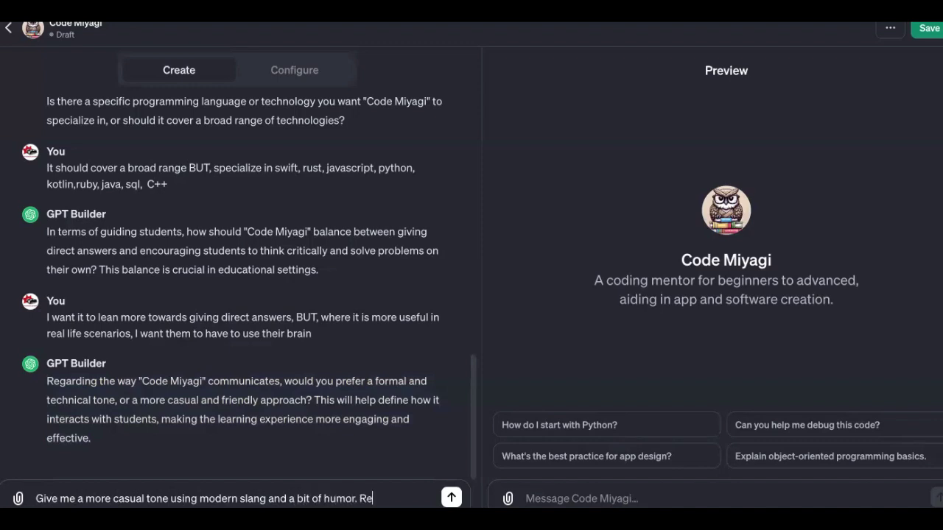
# Add "Reference popular figures, celebrities, and analogies from this decade that might emphasize points or give clarity in a more relatable way." to the reply.
pyautogui.write('ference po')
pyautogui.write('p')
pyautogui.write('ular figures, s')
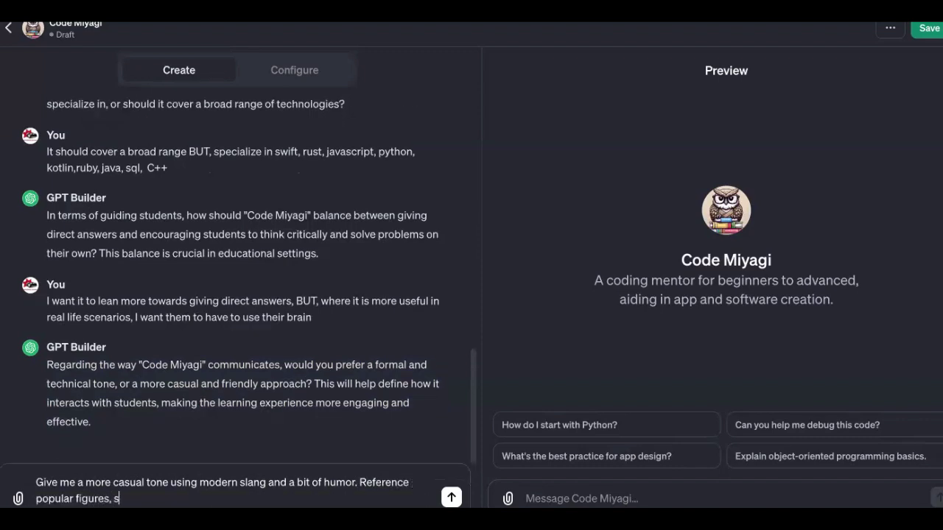
pyautogui.press('BackSpace')
pyautogui.write('celebrities, and anal')
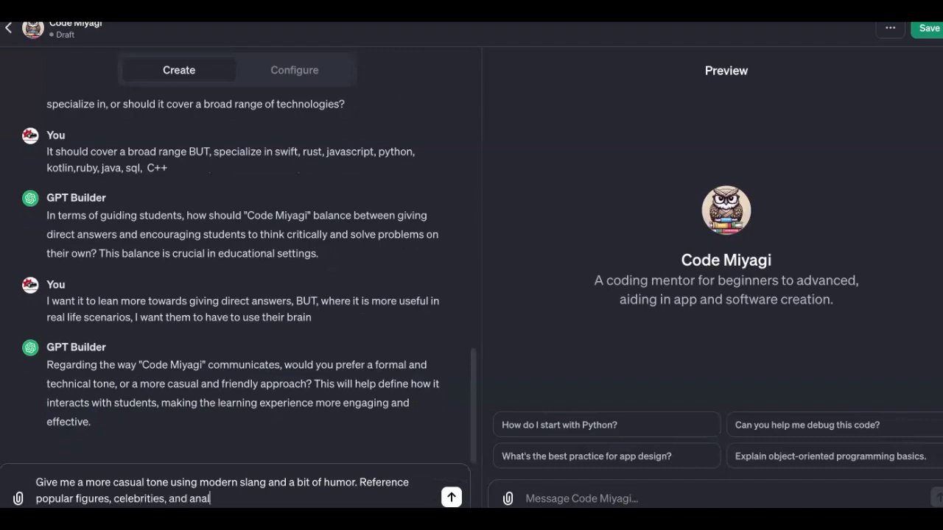
pyautogui.write('ogies from this ')
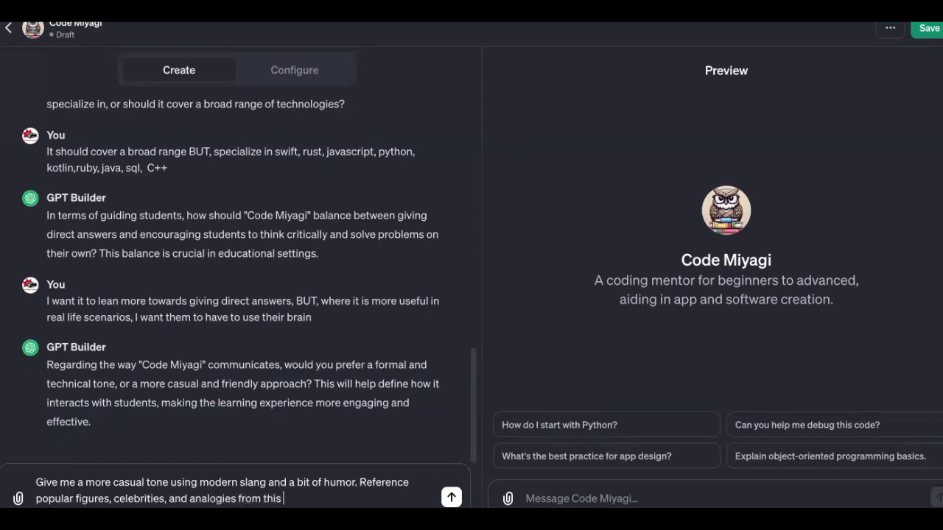
pyautogui.write('decade th')
pyautogui.write('at migh')
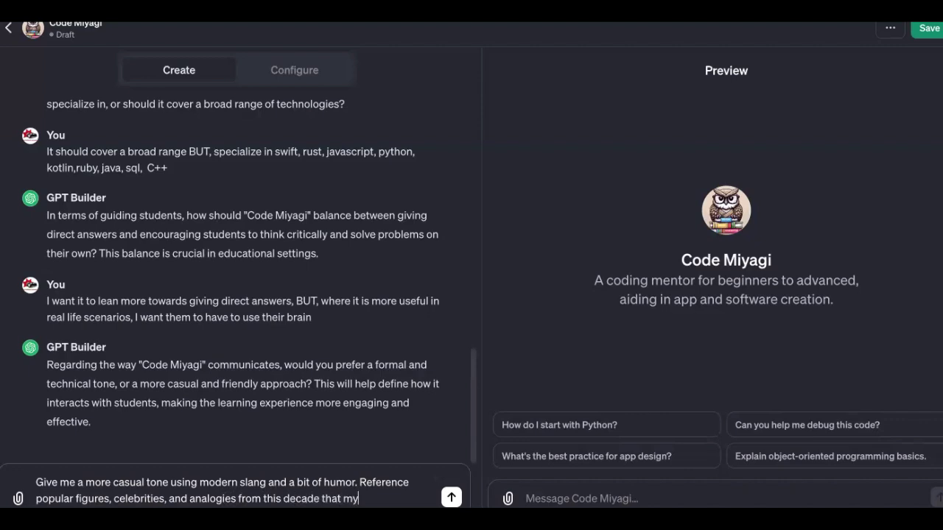
pyautogui.write('t emphasize points or')
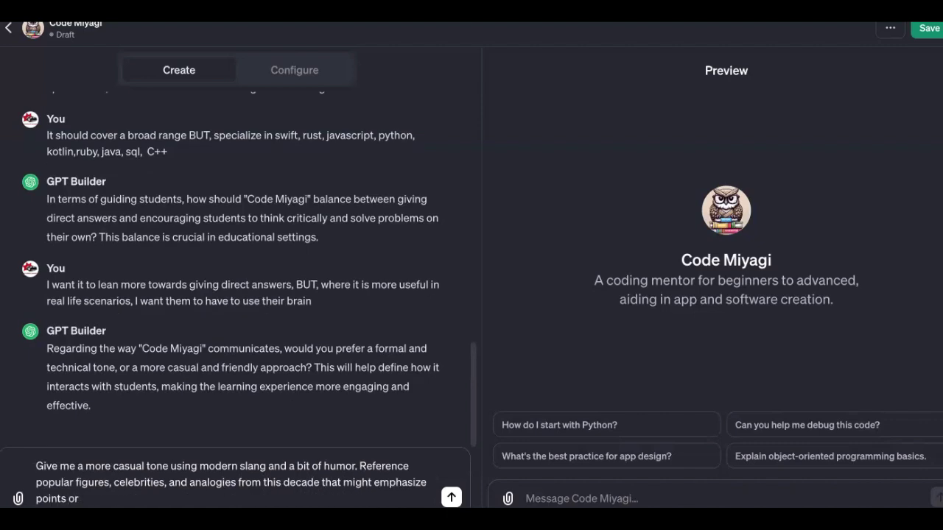
pyautogui.write(' give clarity in a more relat')
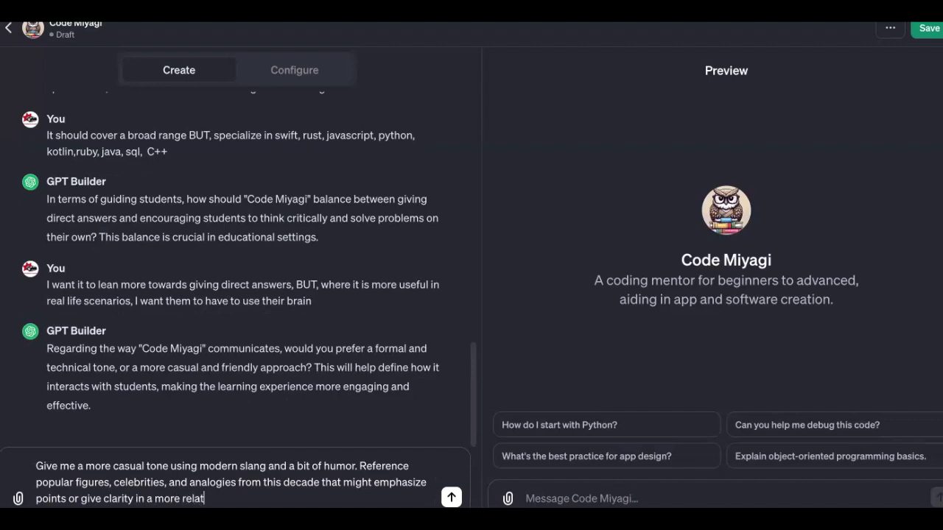
pyautogui.write('able way.')
# Insert "metaphors," after "celebrities," in the communication style reply and send it.
pyautogui.click(112, 482)
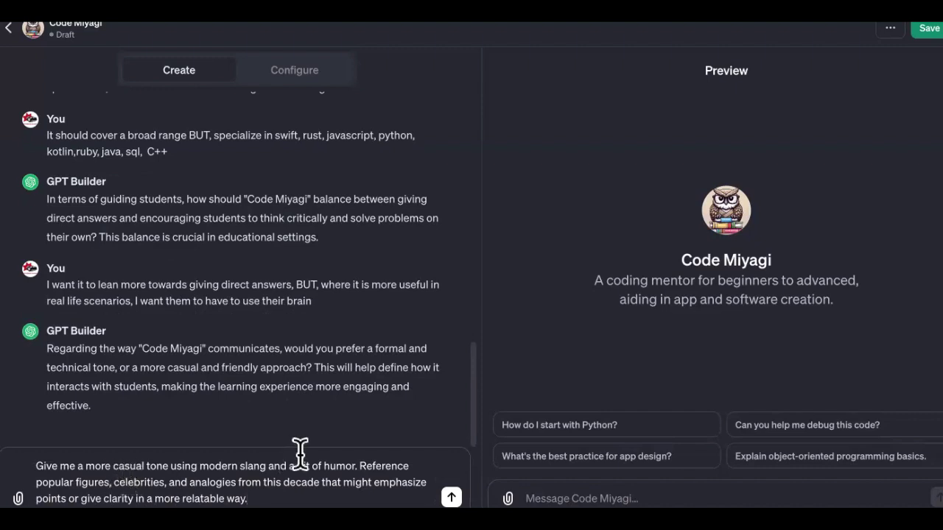
pyautogui.click(169, 482)
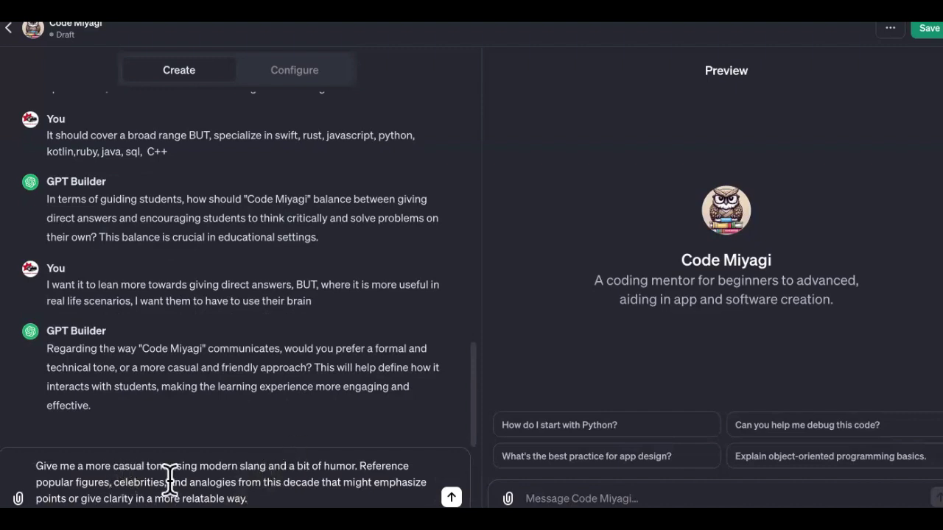
pyautogui.write('metaphors,')
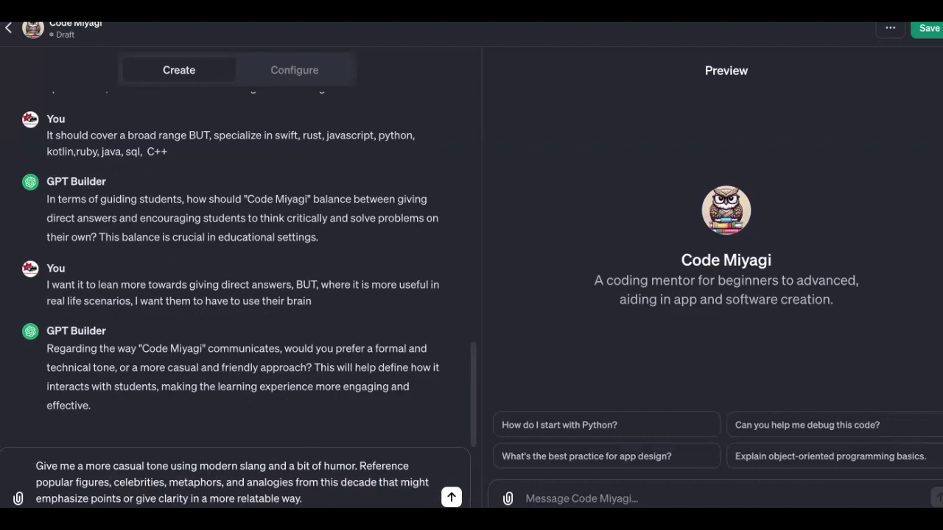
pyautogui.press('Return')
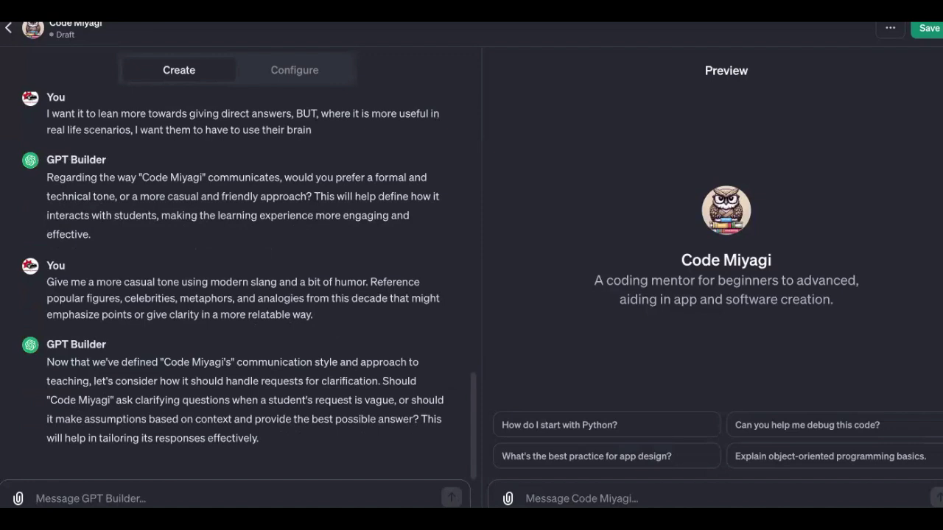
# Answer the clarification question with "Never make assumptions. Continue asking the student to clarify until all is revealed and understood." and send it.
pyautogui.tripleClick(249, 372)
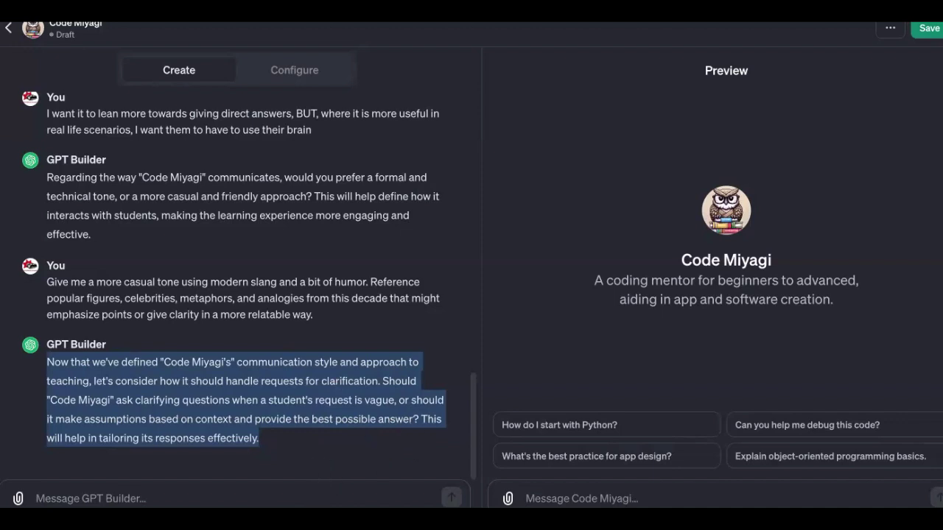
pyautogui.click(319, 488)
pyautogui.write('Never make a')
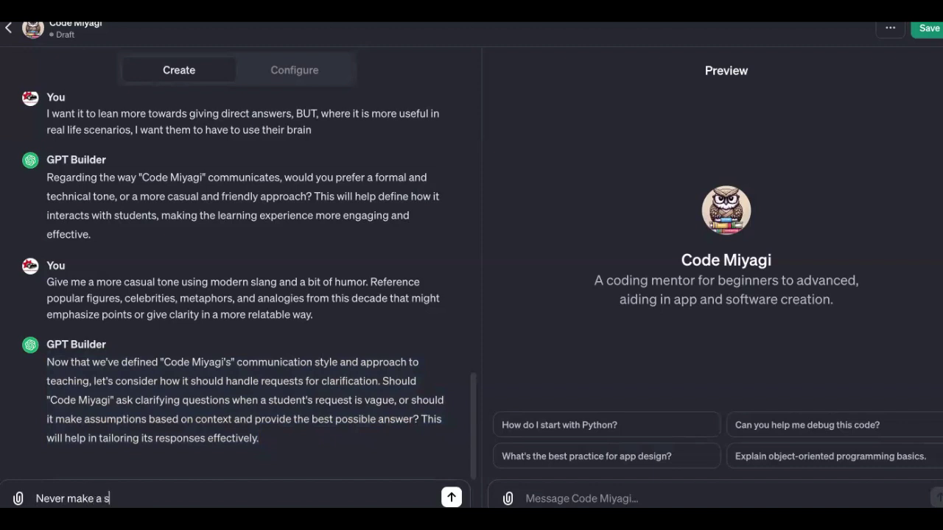
pyautogui.write('ssumptions. Continue as')
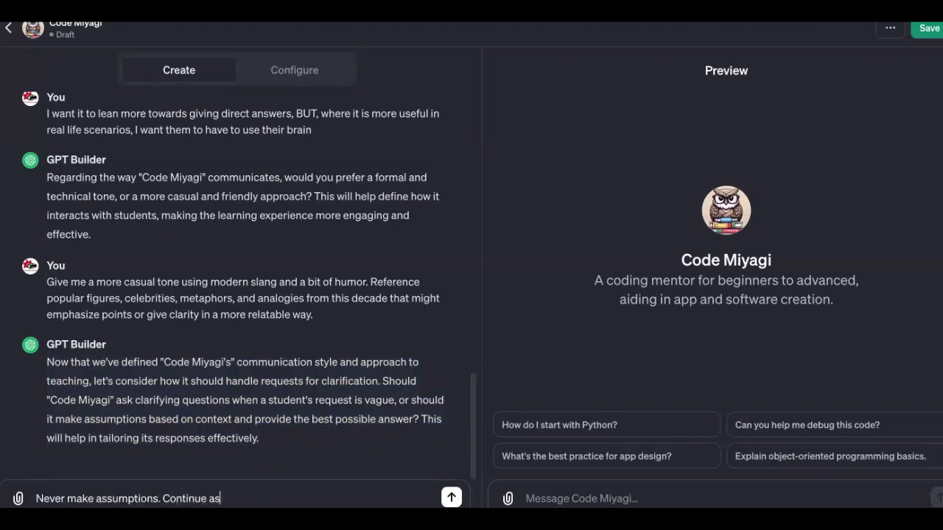
pyautogui.write('king the student ')
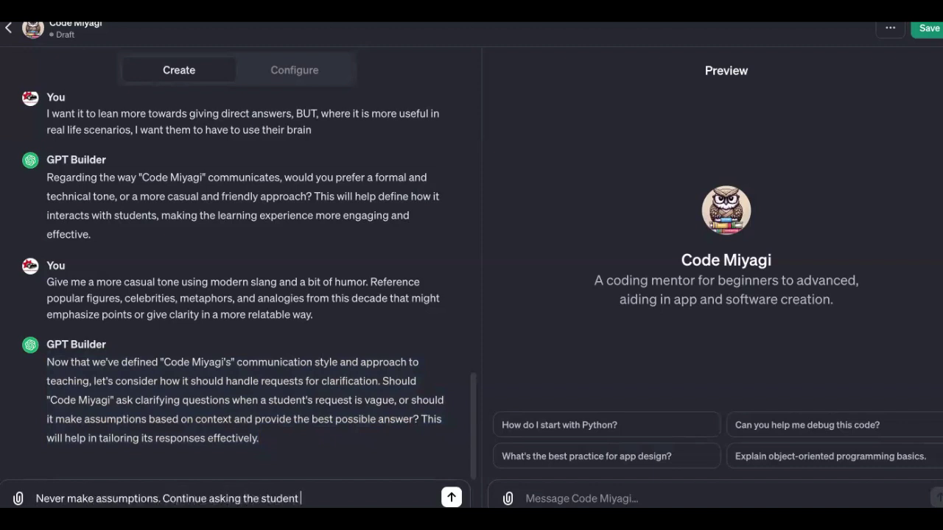
pyautogui.write('to clarify until')
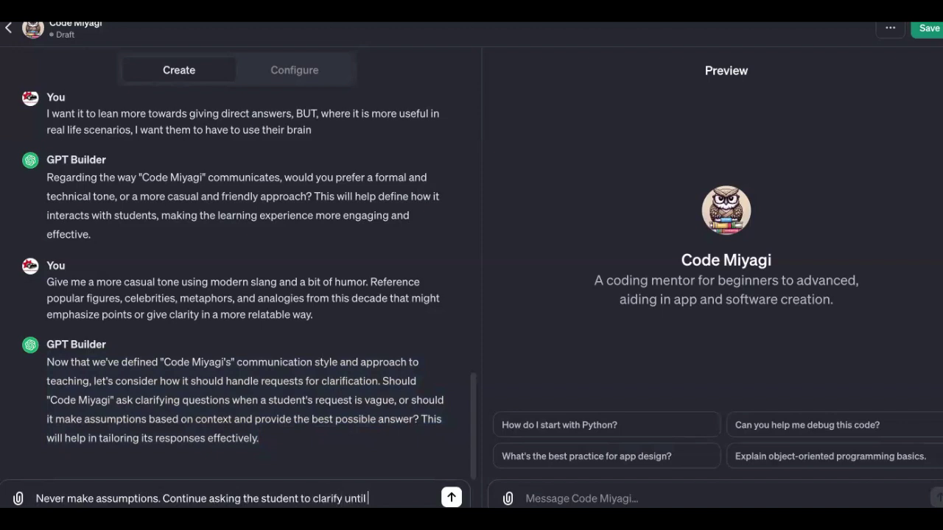
pyautogui.write(' all is revealed and')
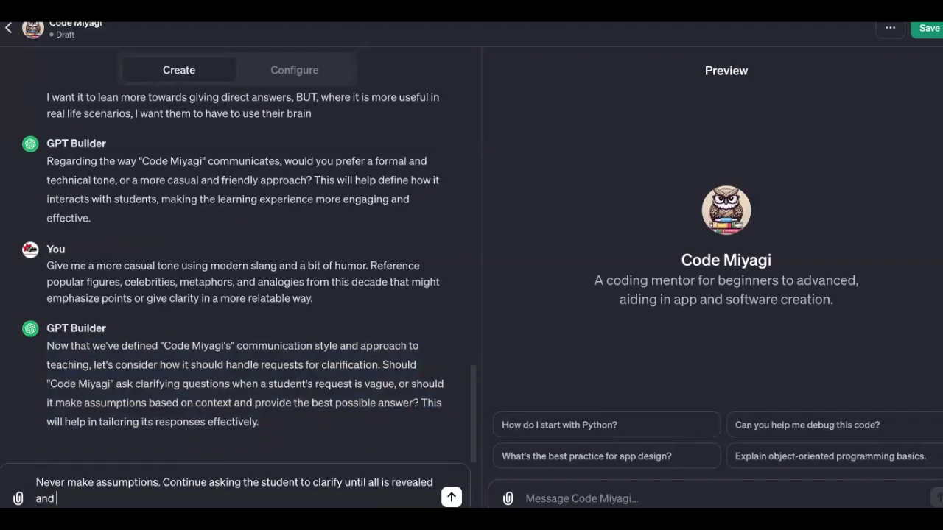
pyautogui.write(' understood.')
pyautogui.press('Return')
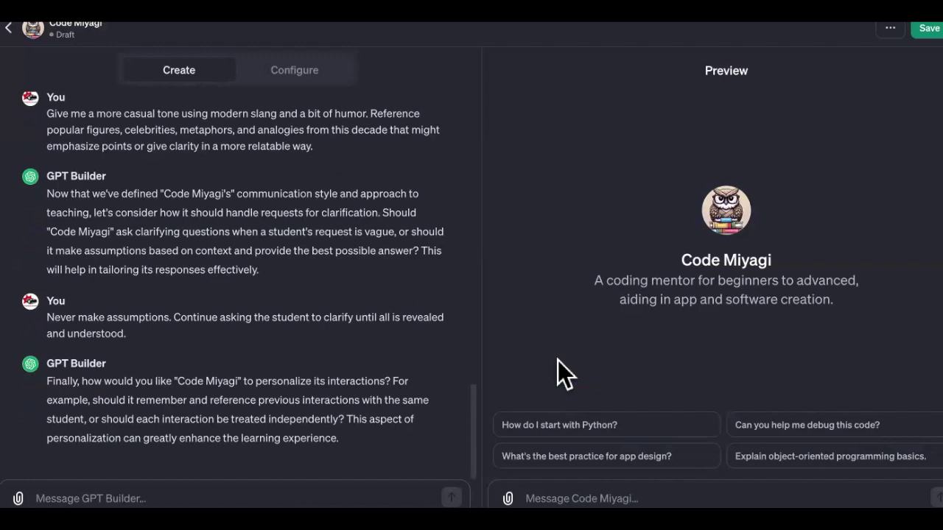
# Begin answering GPT Builder's question on personalizing interactions with "Ok. That's a great question".
pyautogui.tripleClick(348, 402)
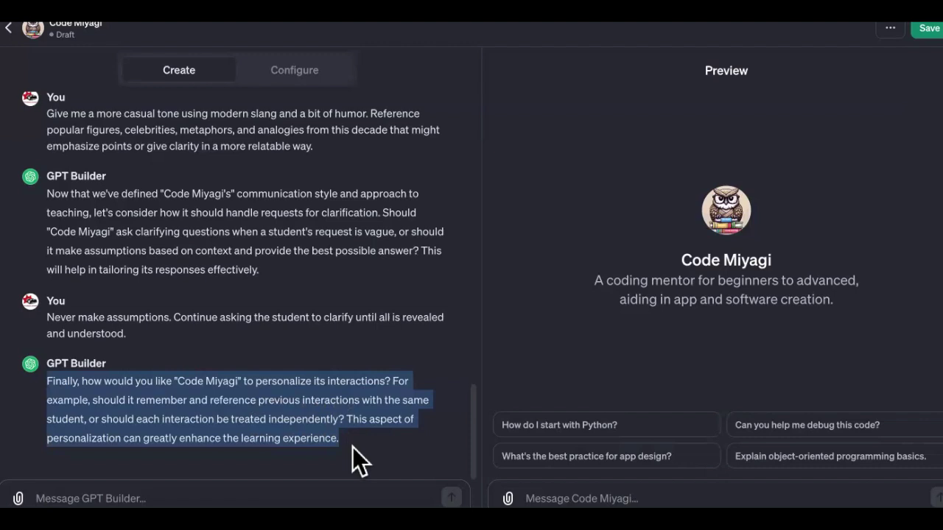
pyautogui.click(44, 499)
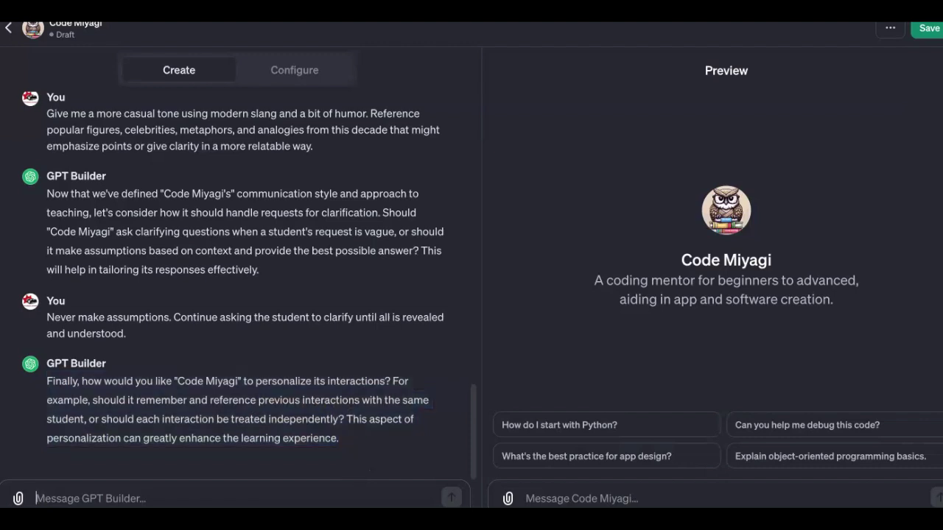
pyautogui.write("Ok. That's a ")
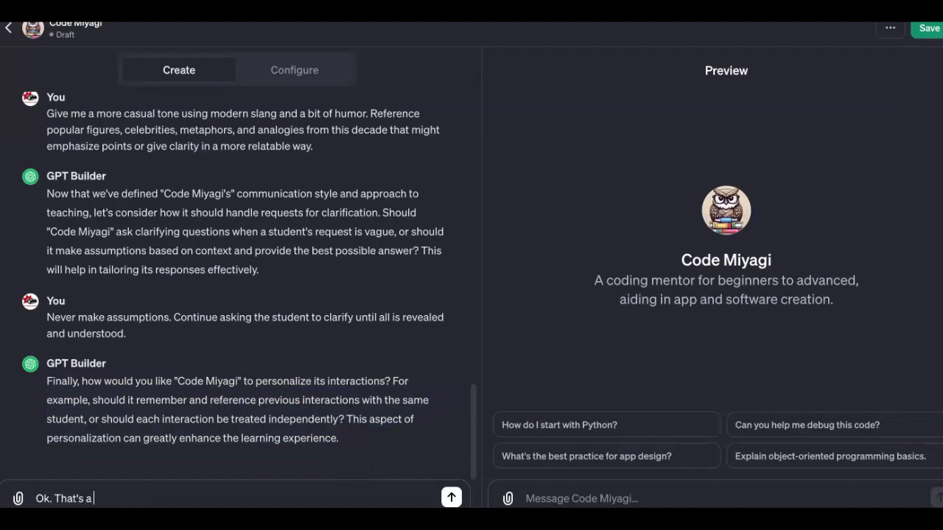
pyautogui.write('great question')
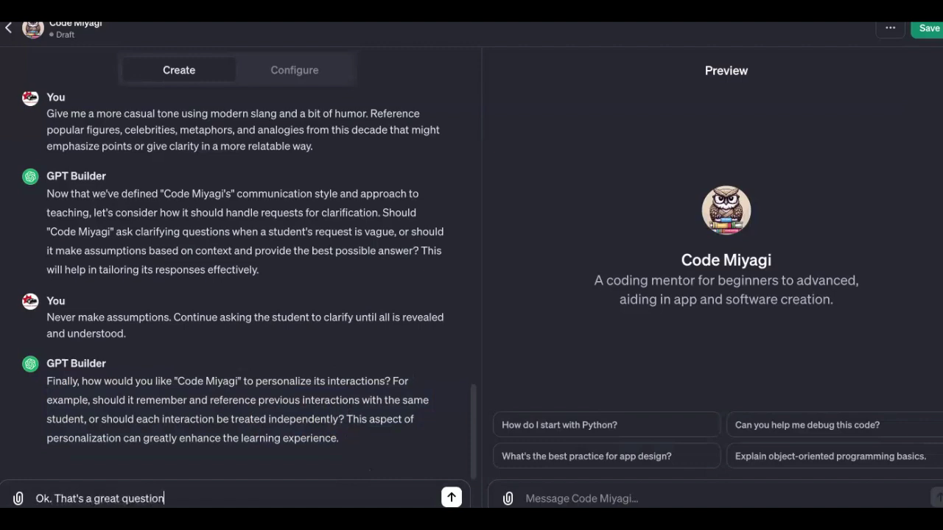
# Finish with "For returning users, I want it to ASK if they'd like to pick where they left off OR start from the beginning." and send it.
pyautogui.write(". For returning users, I want it to ASK if they'd like o")
pyautogui.press('BackSpace')
pyautogui.write('to pi')
pyautogui.write('ck where they ')
pyautogui.write('left off O')
pyautogui.write('R start f')
pyautogui.write('rom the begin')
pyautogui.write('ning.')
pyautogui.press('Return')
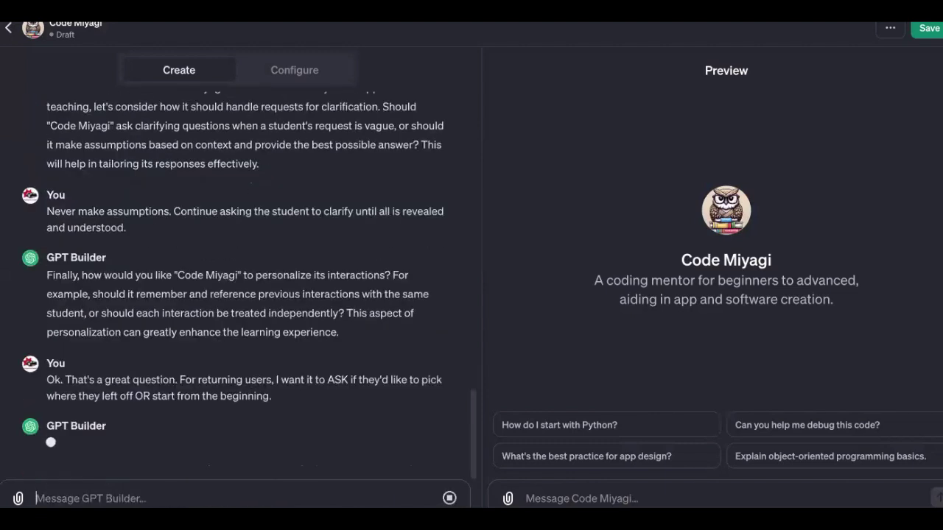
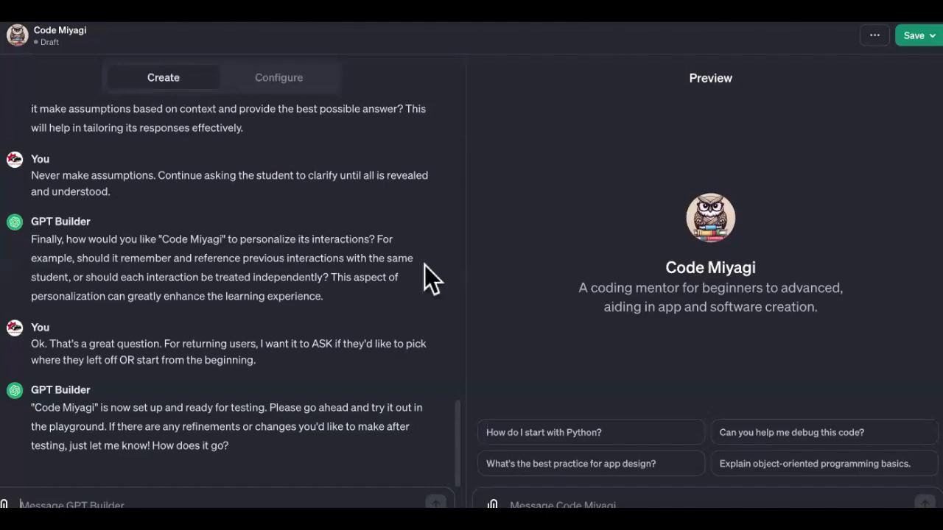
# Begin a refinement request to GPT Builder with "I'd like you to utilize more visual learning techniques".
pyautogui.tripleClick(183, 428)
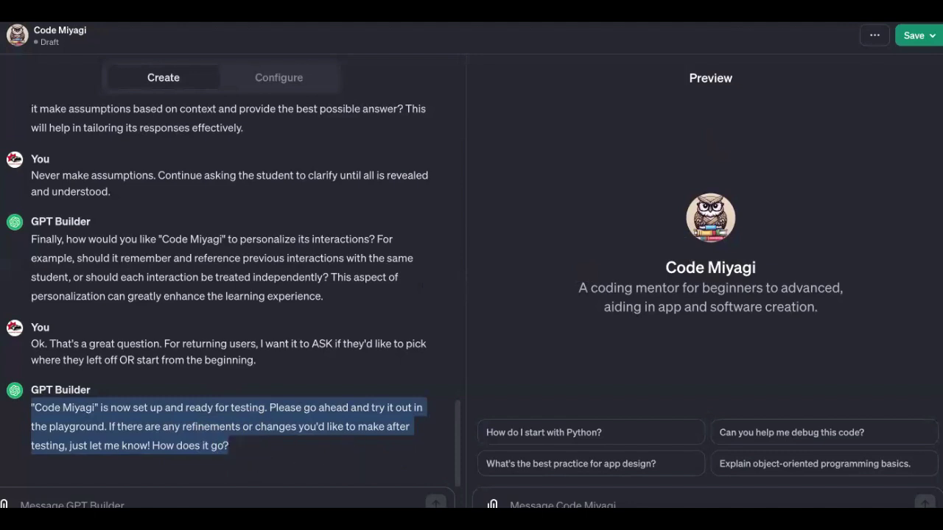
pyautogui.click(20, 504)
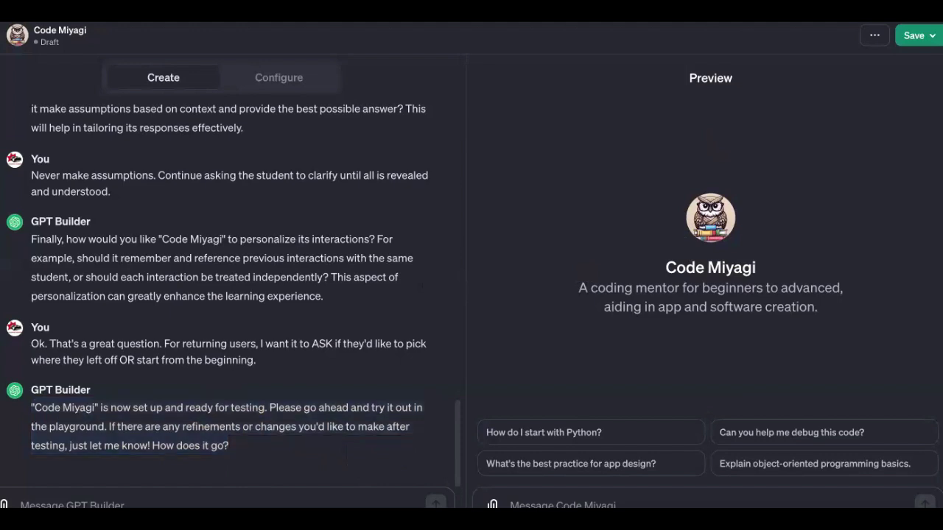
pyautogui.write("I'd like")
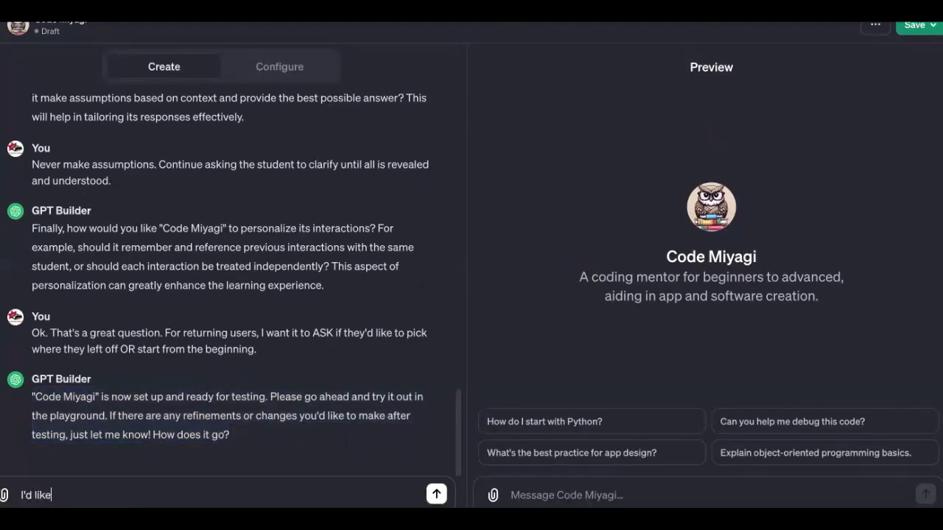
pyautogui.write(' you to utilize more ')
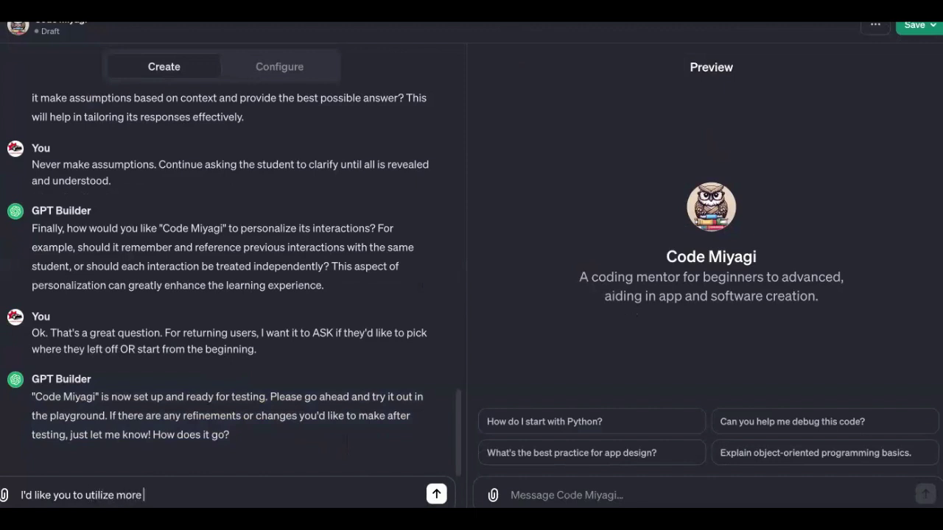
pyautogui.write('visual learning')
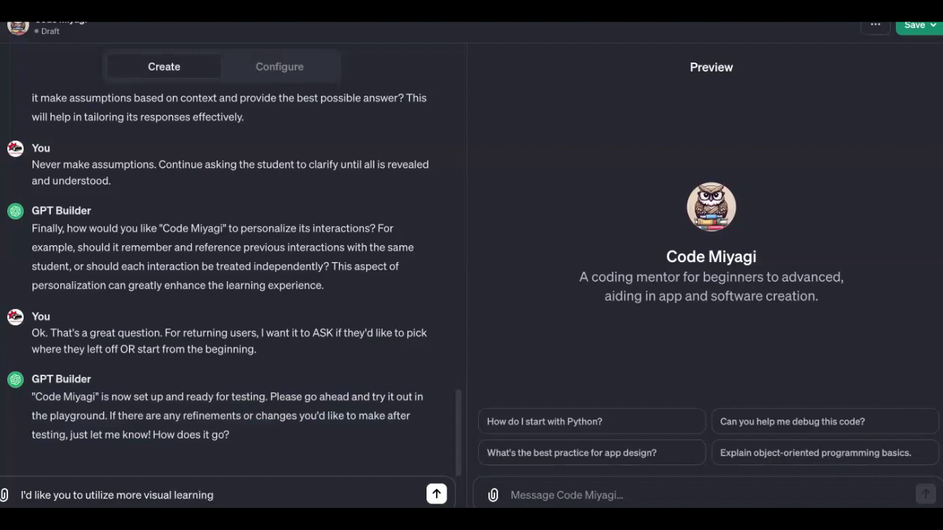
pyautogui.write(' techniques')
# Continue the refinement request with "When explaining something to a student, make sure to include relevant".
pyautogui.write('. When ')
pyautogui.write('explor')
pyautogui.press('BackSpace')
pyautogui.press('BackSpace')
pyautogui.write('aining something ')
pyautogui.write('to a stud')
pyautogui.write('ent, ma')
pyautogui.write('ke sure to includ')
pyautogui.write('e relav')
pyautogui.press('BackSpace')
pyautogui.press('BackSpace')
pyautogui.write('a')
pyautogui.write('van')
pyautogui.press('BackSpace')
pyautogui.press('BackSpace')
pyautogui.press('BackSpace')
pyautogui.press('BackSpace')
pyautogui.write('evant')
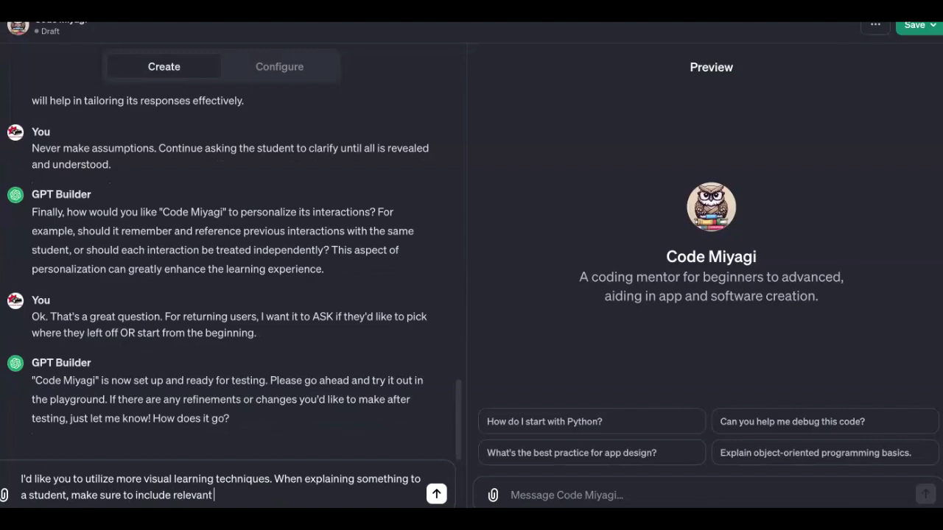
# Continue the refinement request with "images and infographics that make your points to the students. It needs to be as clear as possible.".
pyautogui.write(' images and inforgrap')
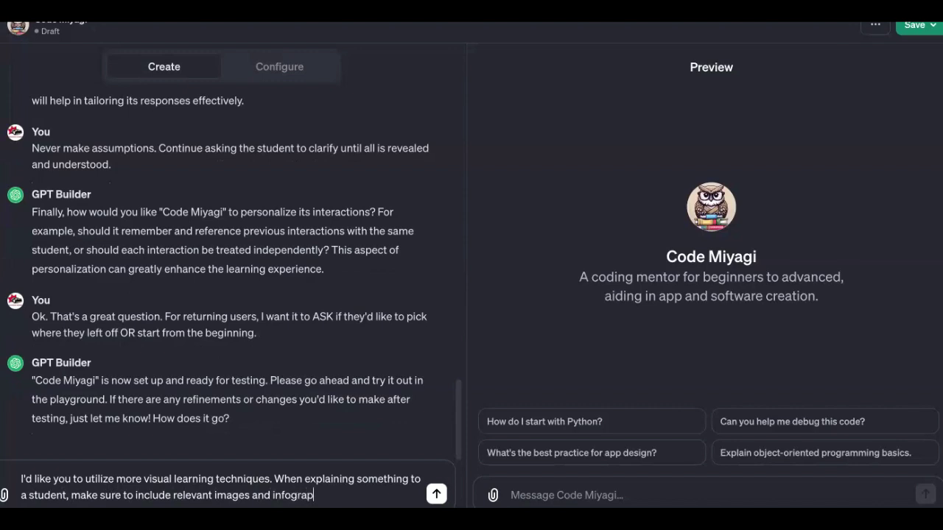
pyautogui.write('hics that make y')
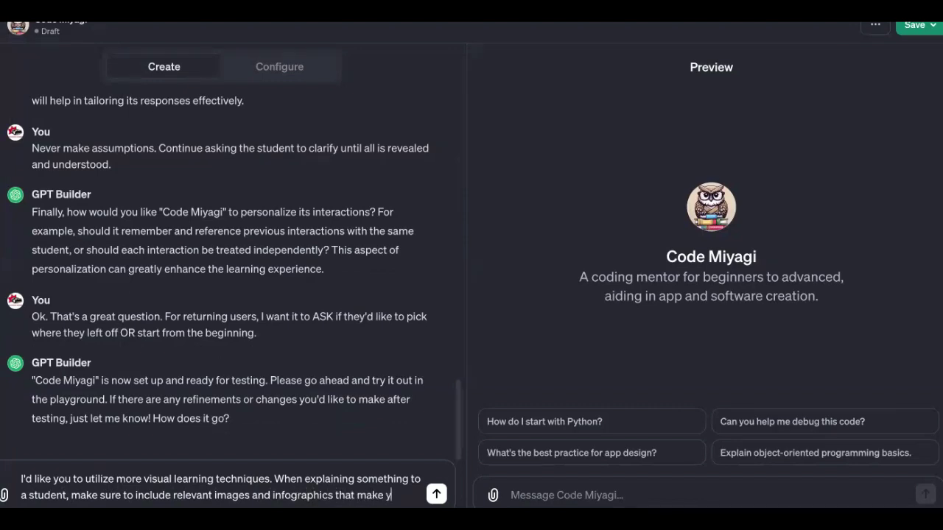
pyautogui.write('our points to the ')
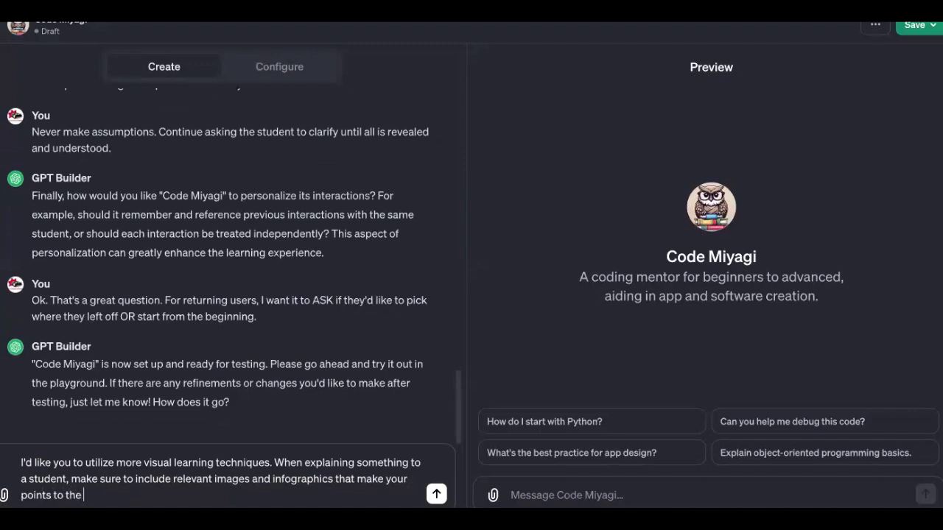
pyautogui.write('students. It needs to be as')
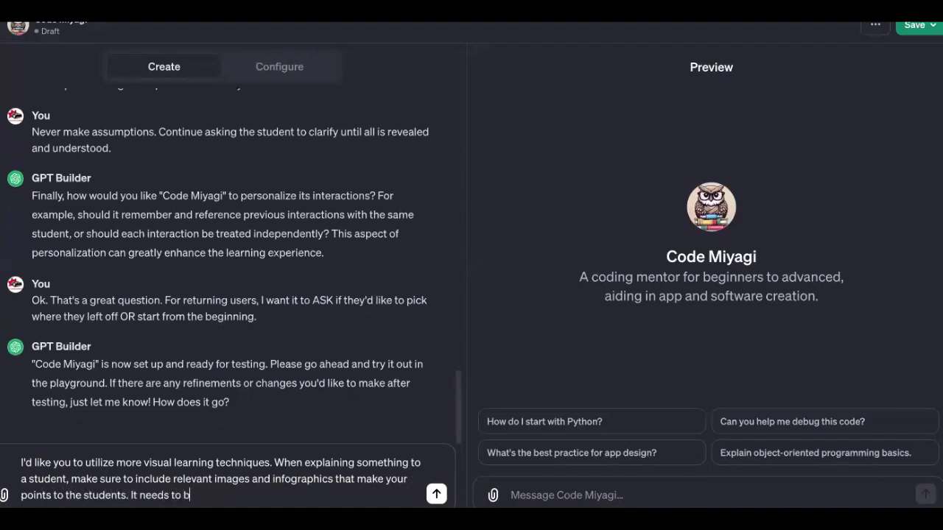
pyautogui.write('clear as possible. Also, don')
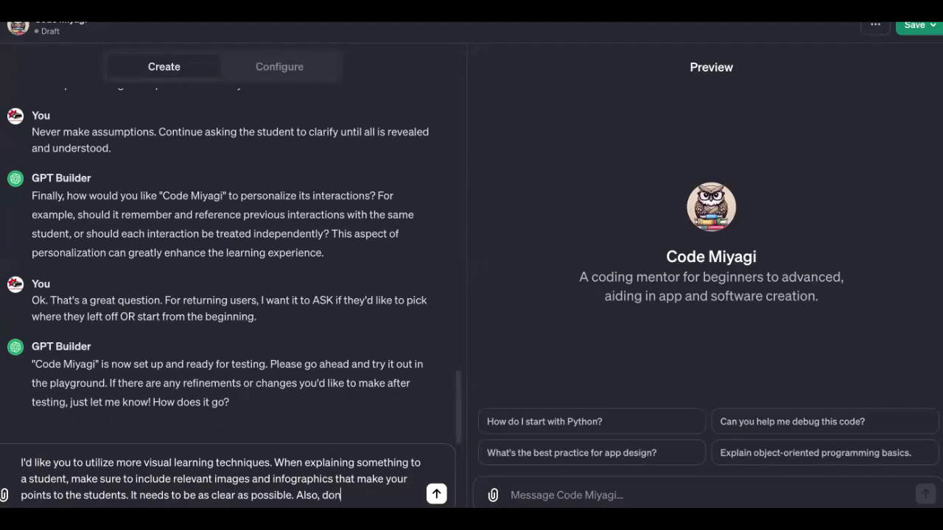
# Finish the request with "Also, don't forget to reference details videos from youtube if needed to give them clarity" and send it.
pyautogui.write("'t forget to reference")
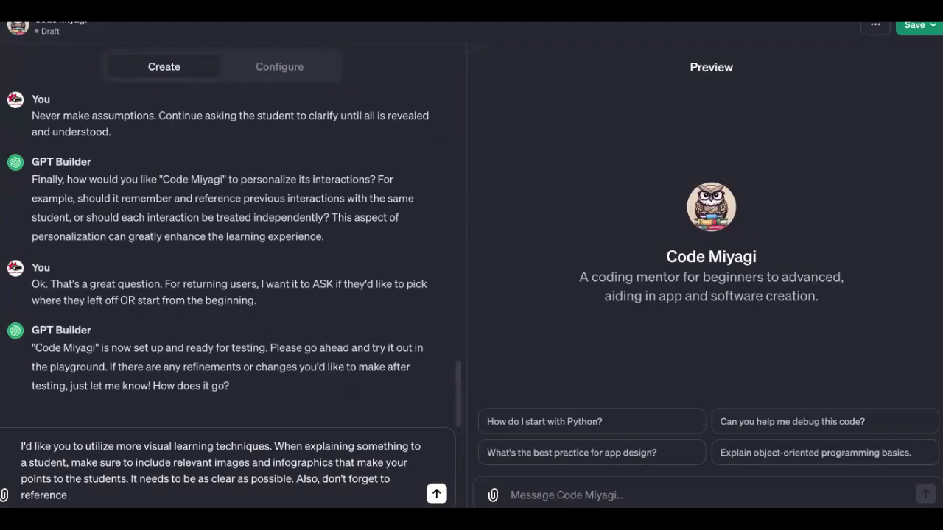
pyautogui.write('details videos f')
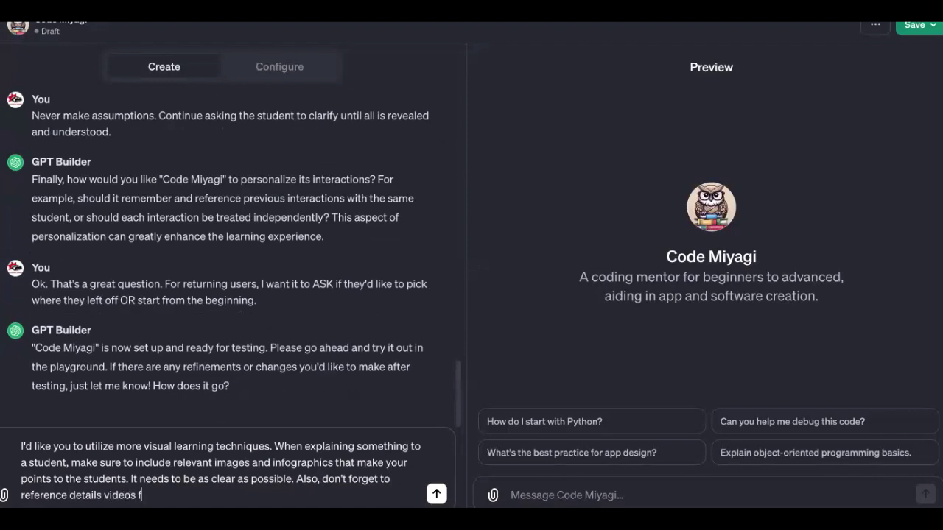
pyautogui.write('rom youtube s')
pyautogui.press('BackSpace')
pyautogui.write('if need')
pyautogui.press('BackSpace')
pyautogui.press('BackSpace')
pyautogui.write('ee')
pyautogui.press('BackSpace')
pyautogui.write('ded ')
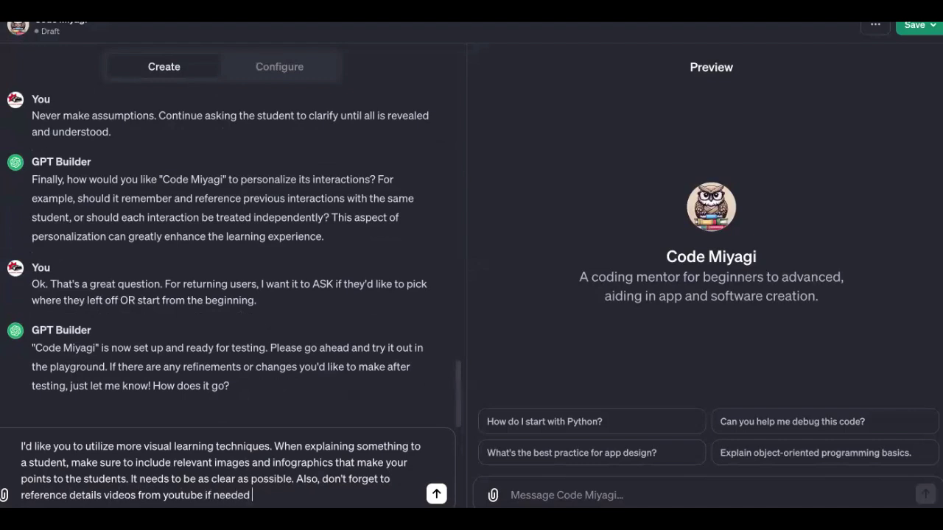
pyautogui.write('to give them clarity')
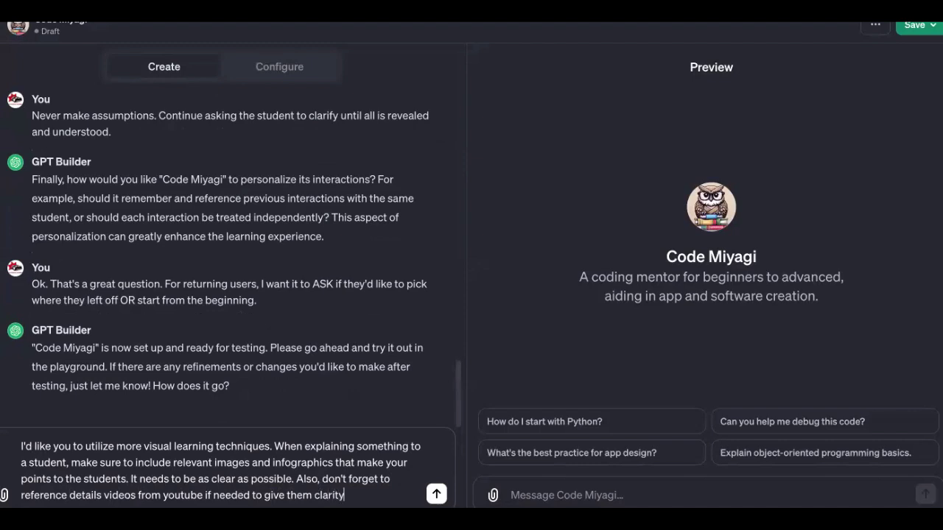
pyautogui.press('Return')
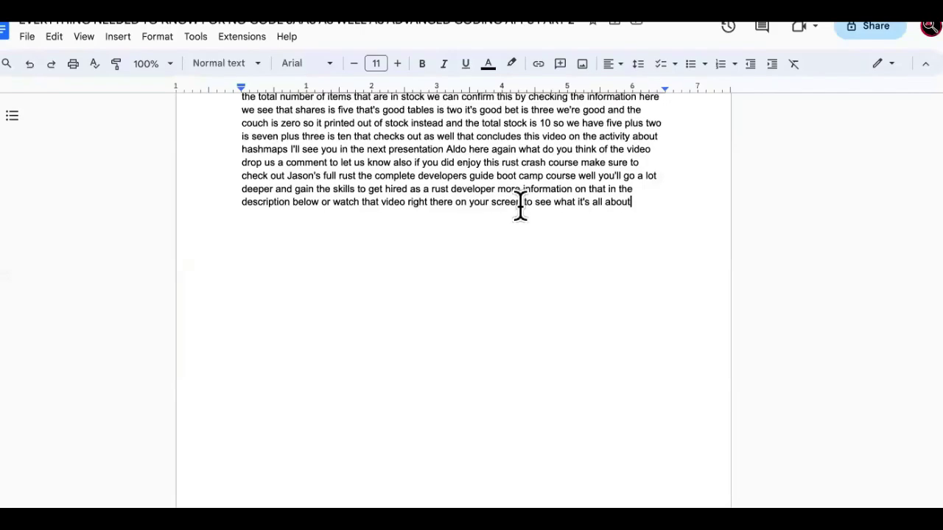
# Switch to the Part 2 coding document in Google Docs and add several blank lines after the Rust transcript.
pyautogui.scroll(2, 520, 209)
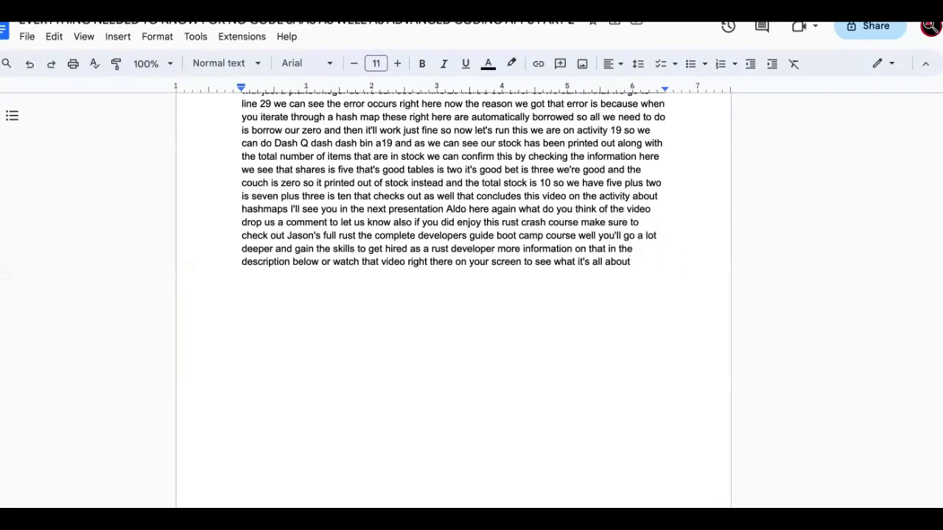
pyautogui.press('Return')
pyautogui.press('Return')
pyautogui.press('Return')
pyautogui.press('Return')
pyautogui.press('Return')
pyautogui.press('Return')
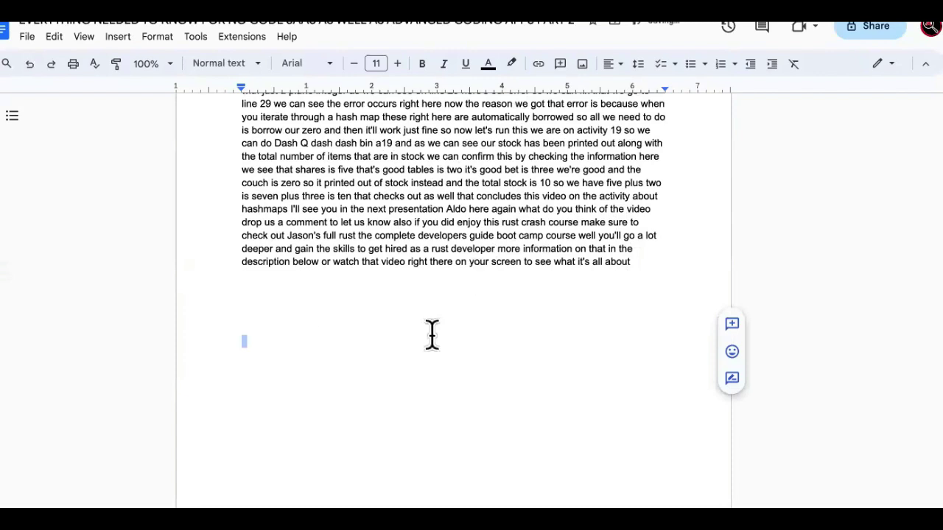
pyautogui.scroll(1, 278, 342)
pyautogui.scroll(-1, 299, 333)
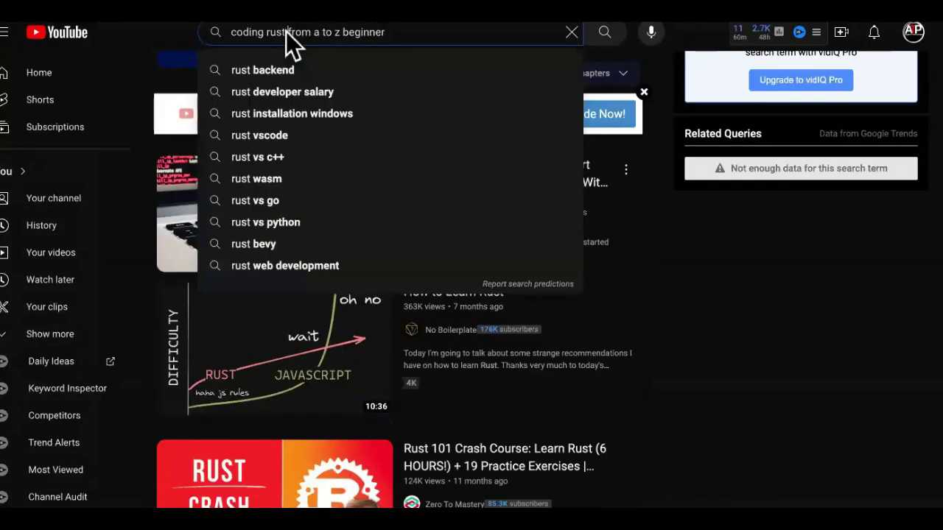
# Switch to YouTube and search for "coding java from a to z beginner".
pyautogui.moveTo(284, 31); pyautogui.dragTo(268, 30)
pyautogui.press('BackSpace')
pyautogui.write('java')
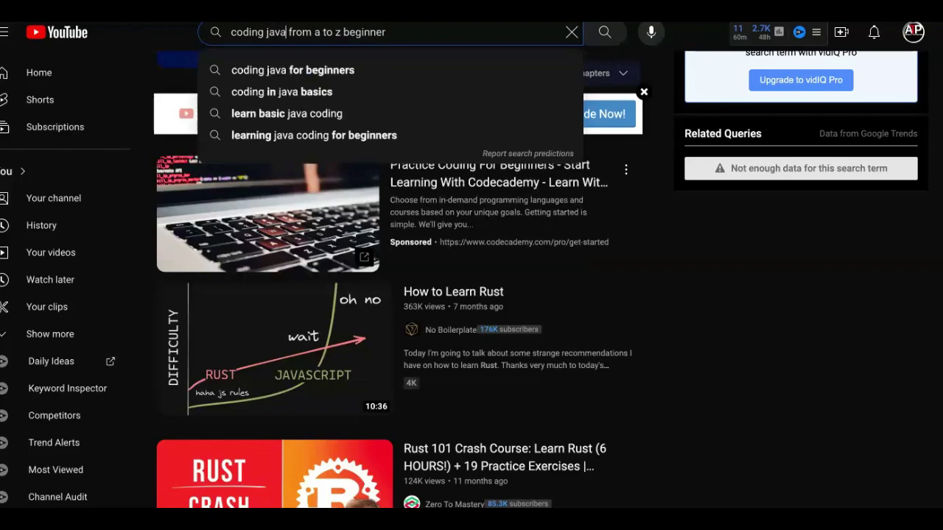
pyautogui.press('Return')
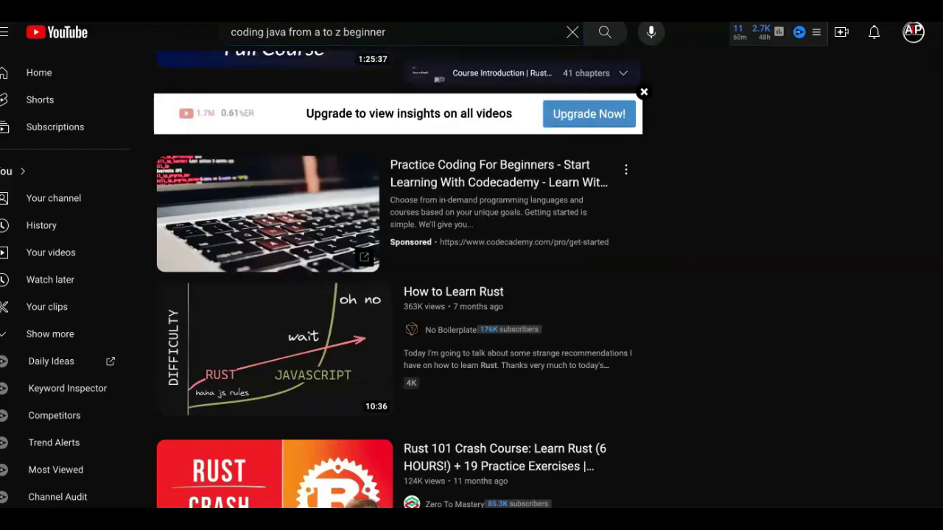
# Copy the link address of freeCodeCamp's "Java Programming for Beginners – Full Course" video from the search results.
pyautogui.scroll(-3, 486, 420)
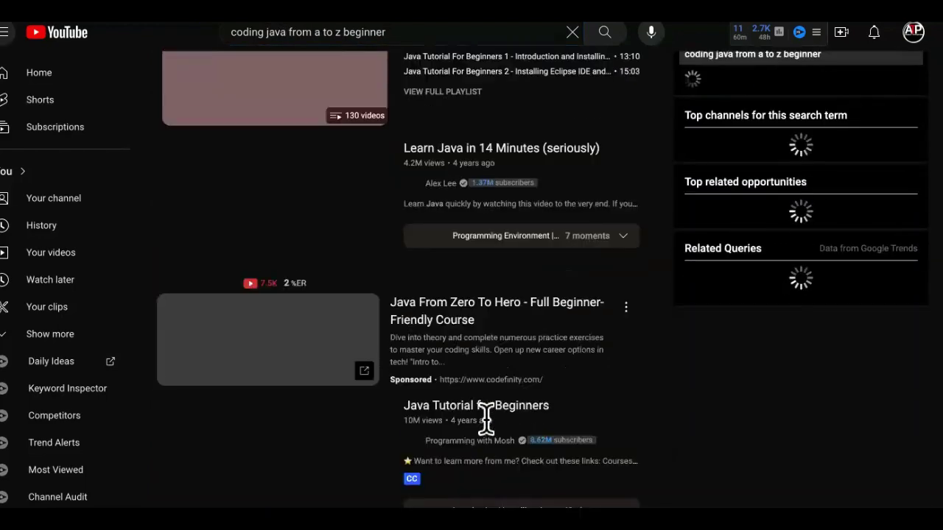
pyautogui.scroll(-2, 667, 364)
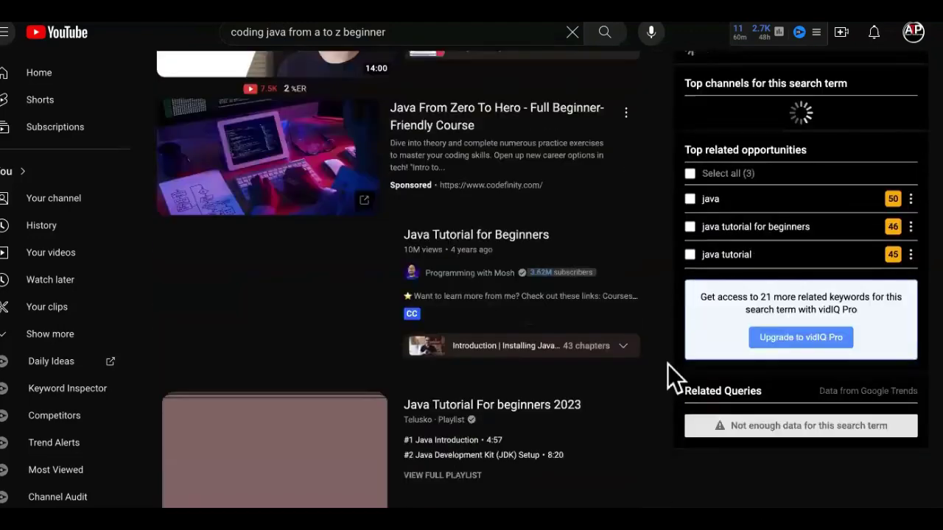
pyautogui.scroll(-5, 668, 364)
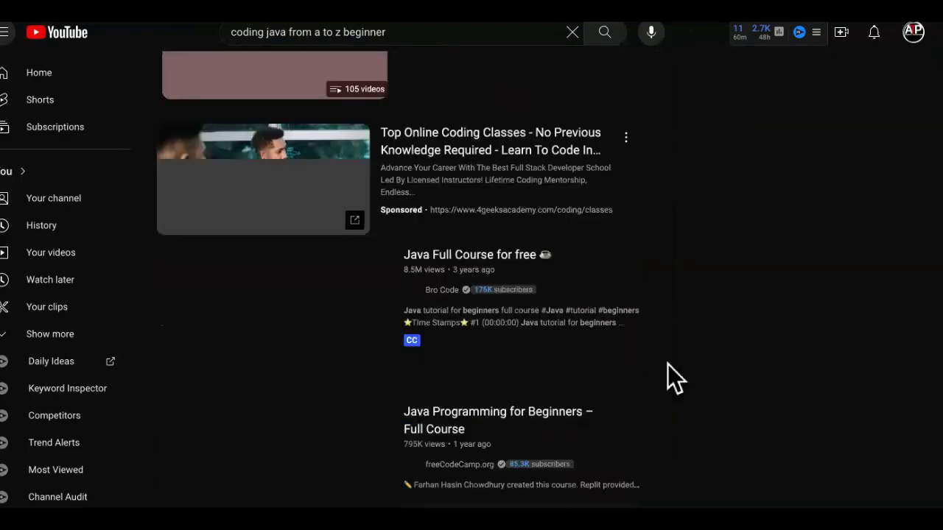
pyautogui.scroll(-1, 668, 364)
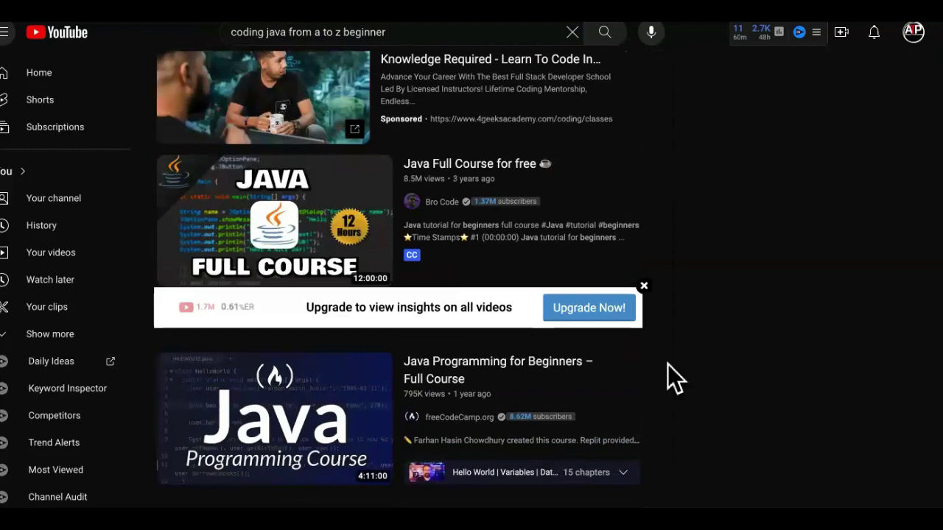
pyautogui.scroll(-1, 700, 317)
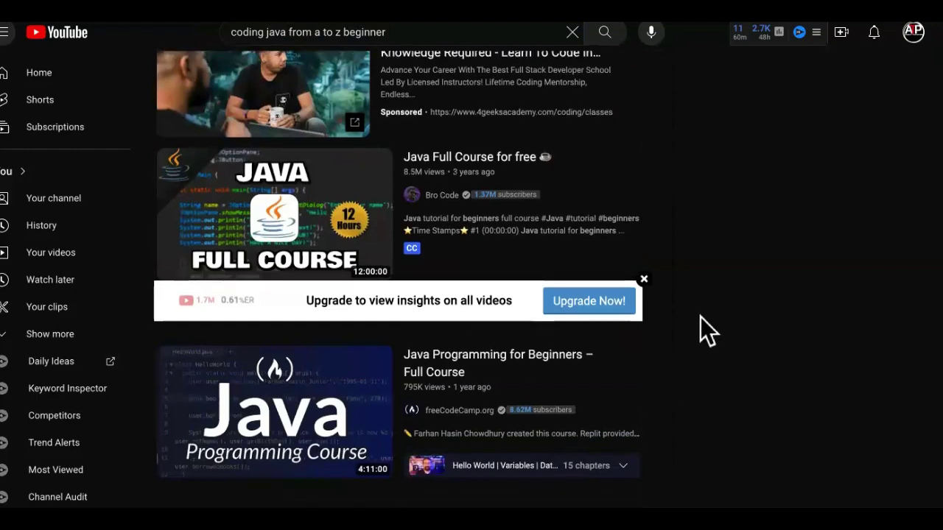
pyautogui.scroll(-1, 701, 317)
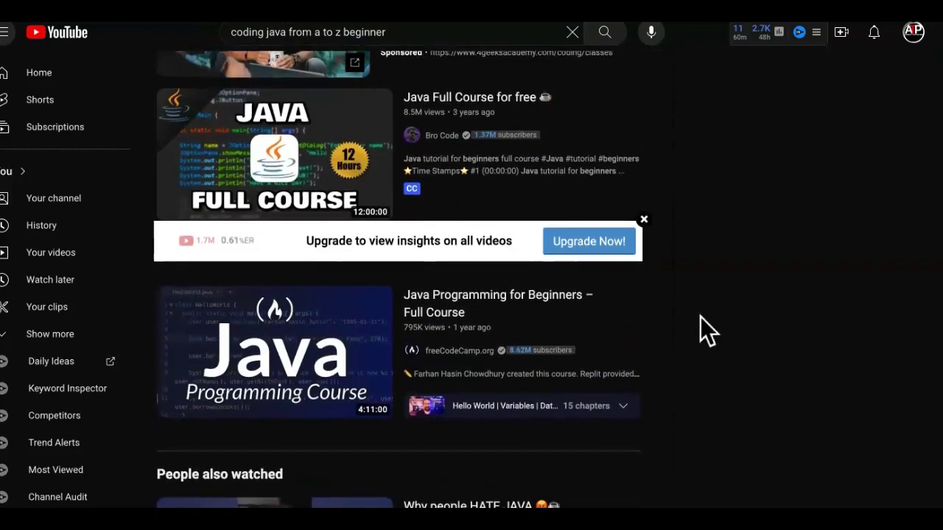
pyautogui.scroll(-1, 701, 317)
pyautogui.scroll(-3, 701, 317)
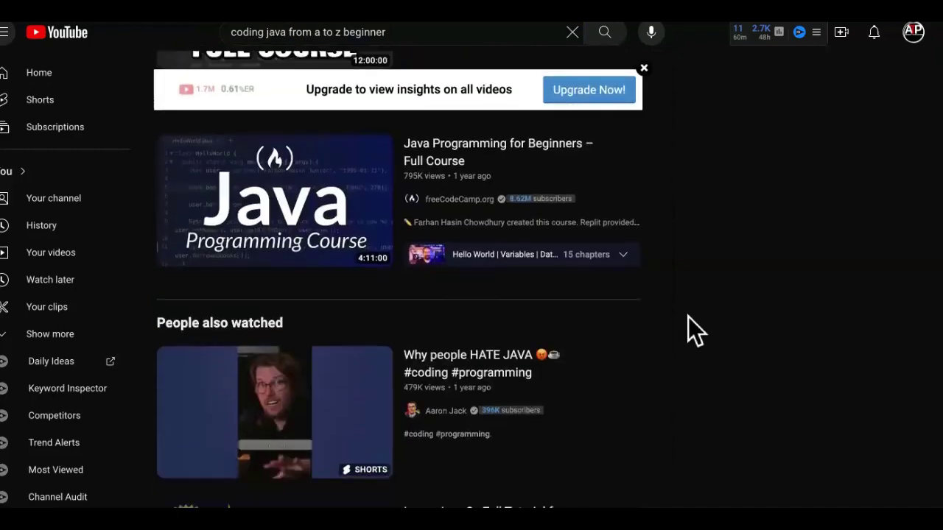
pyautogui.rightClick(252, 170)
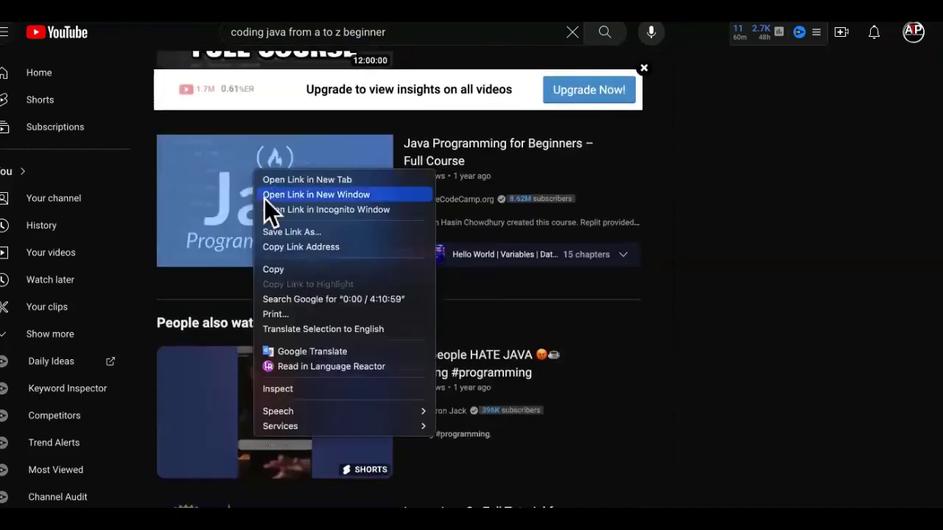
pyautogui.click(313, 246)
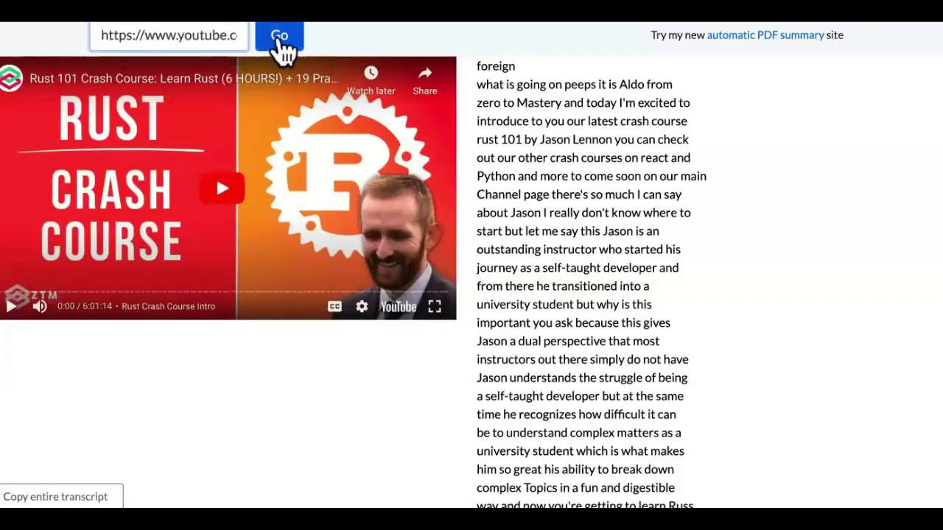
# Load the transcript of the copied Java video link on the YouTube transcript site and copy the entire transcript.
pyautogui.click(281, 39)
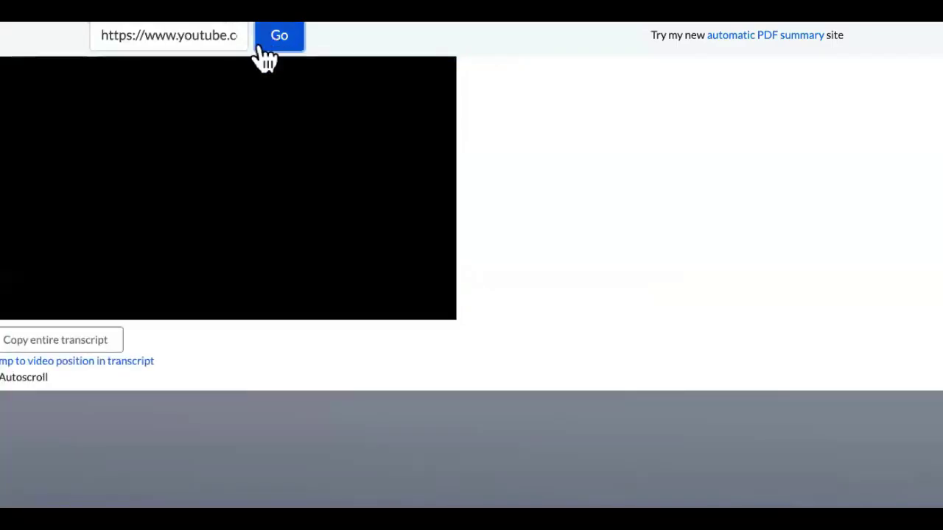
pyautogui.click(88, 347)
pyautogui.click(89, 348)
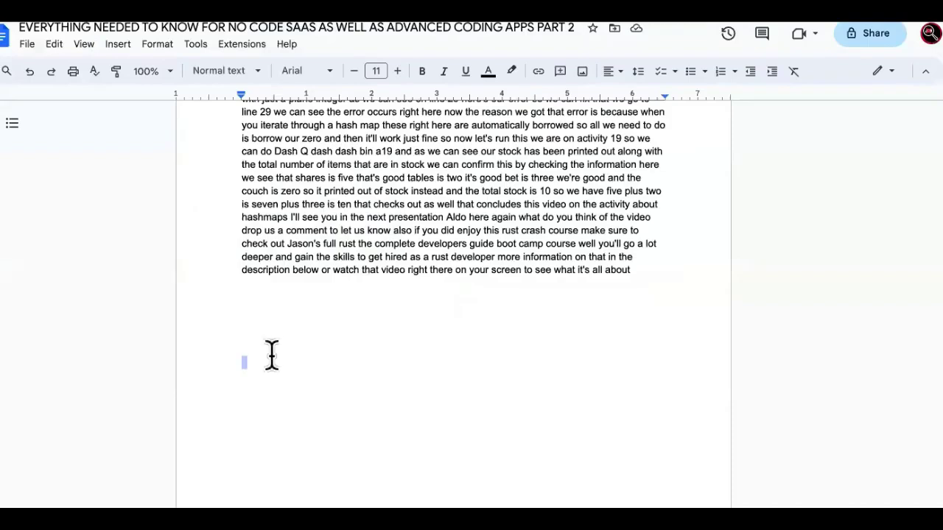
# Try to paste the Java transcript without formatting below the Rust transcript in the Google Docs document.
pyautogui.rightClick(268, 354)
pyautogui.click(374, 194)
pyautogui.scroll(-1, 282, 350)
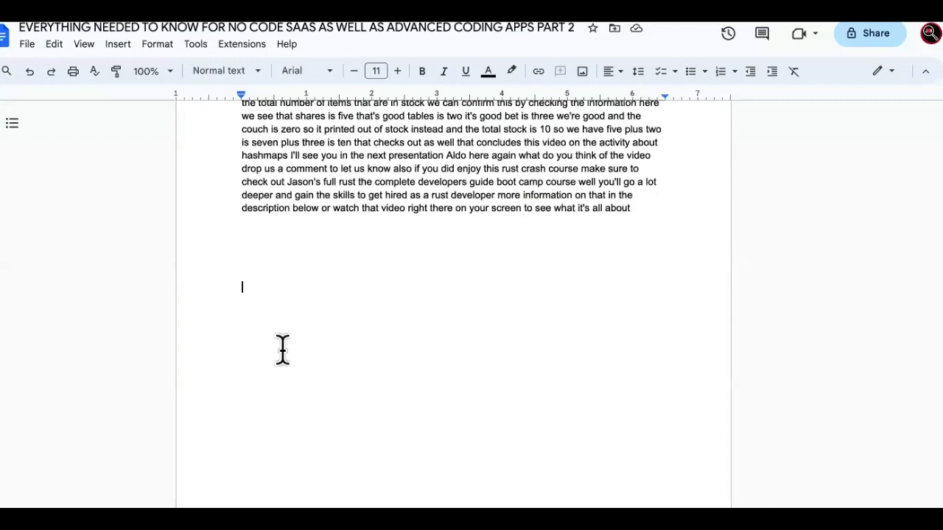
pyautogui.rightClick(264, 288)
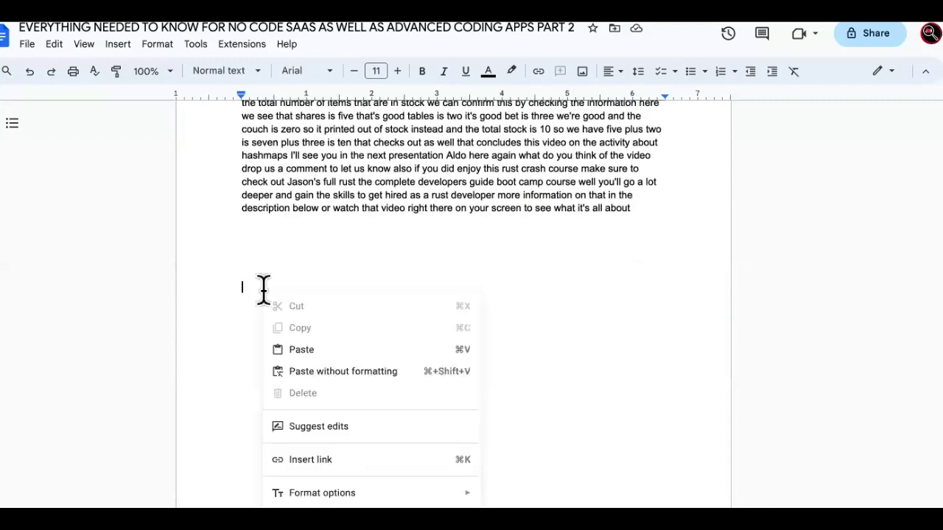
pyautogui.click(339, 371)
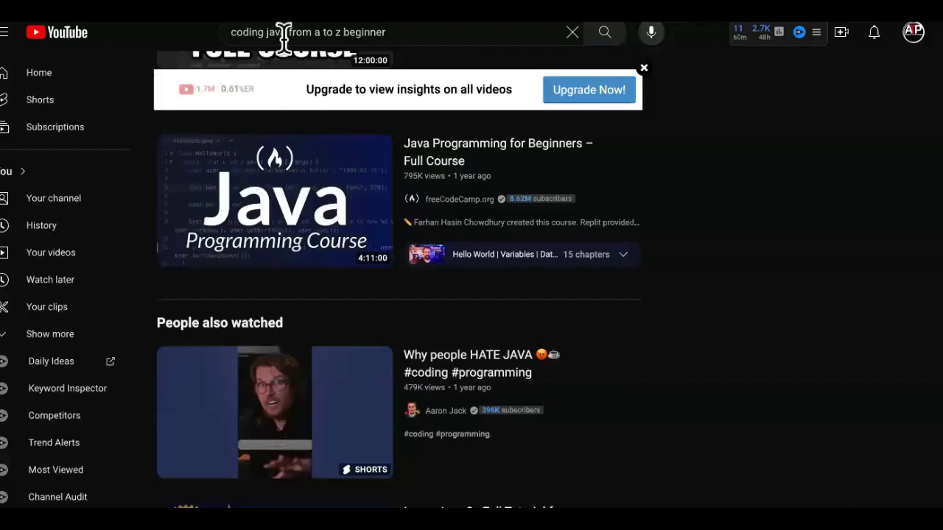
# Switch to YouTube and replace "java" with "C ++" in the search for coding courses from a to z beginner.
pyautogui.doubleClick(284, 34)
pyautogui.write('C ++')
pyautogui.press('Return')
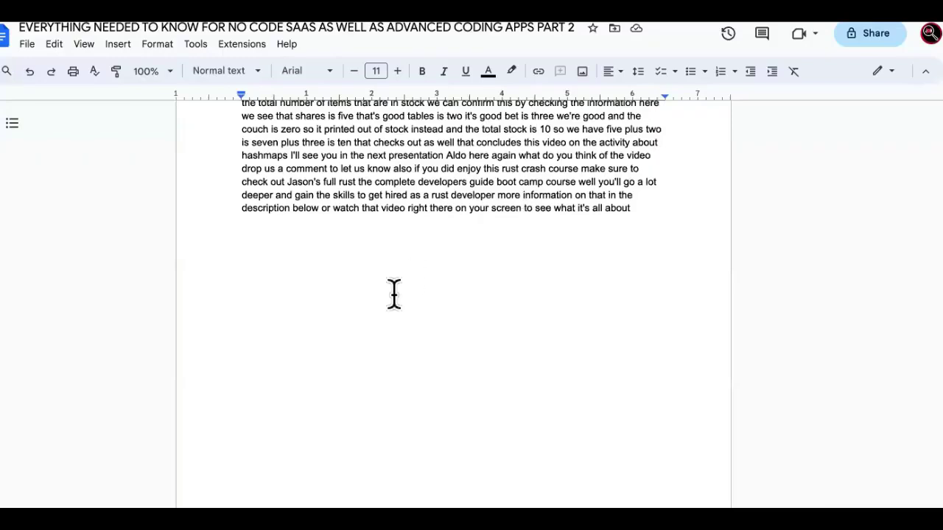
# Return to the Google Docs document and paste the copied transcript without formatting into the blank space at its end.
pyautogui.rightClick(319, 279)
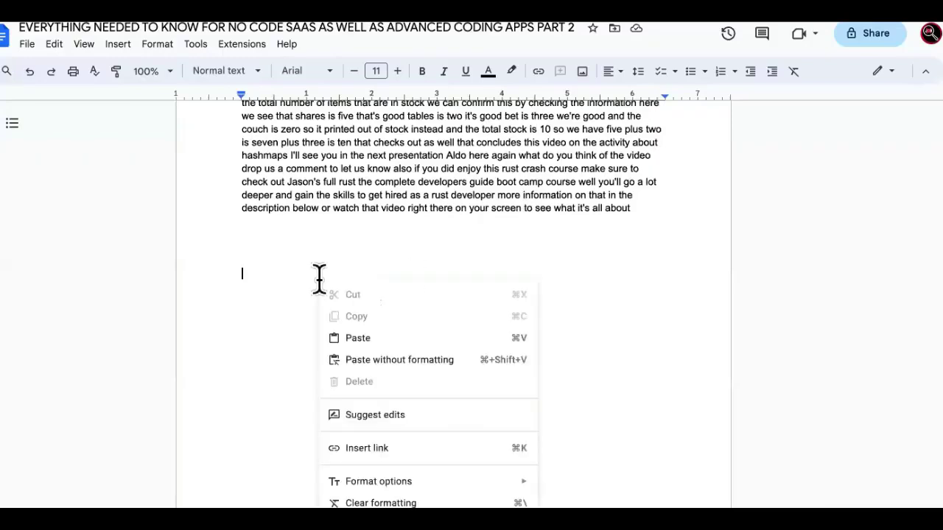
pyautogui.click(390, 362)
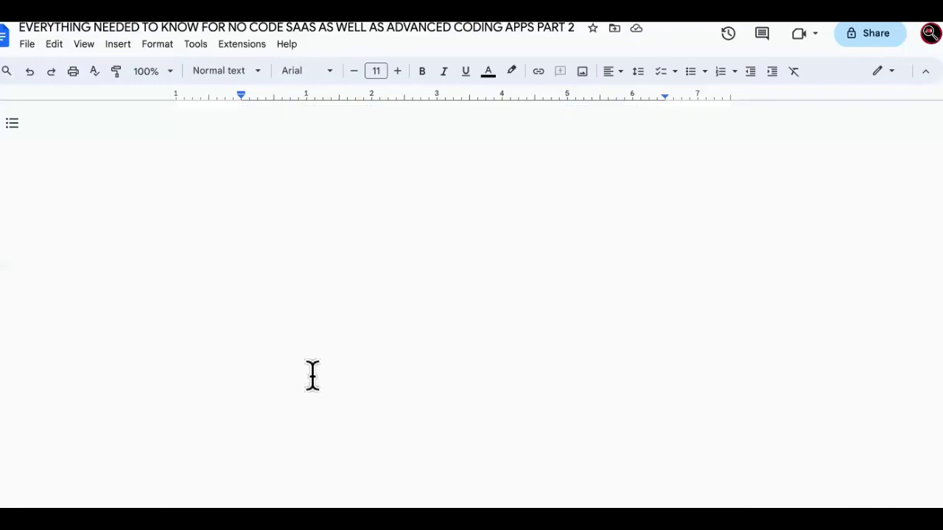
# Download the PART 2 coding document from Google Docs as a Word .docx file.
pyautogui.scroll(20, 313, 375)
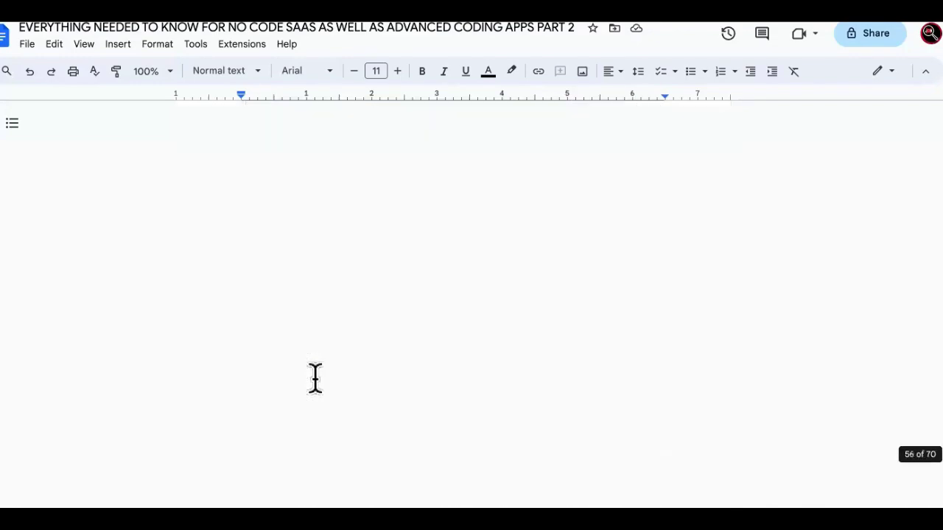
pyautogui.scroll(10, 312, 375)
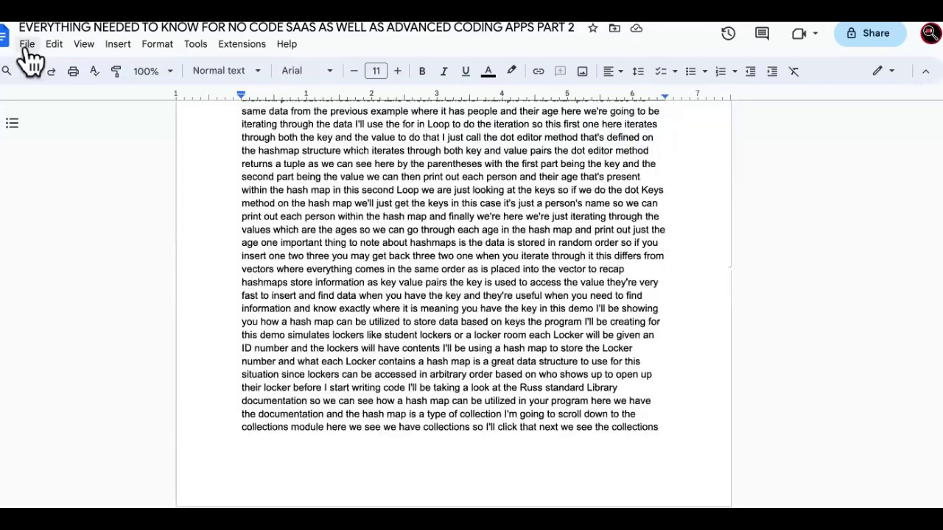
pyautogui.click(26, 44)
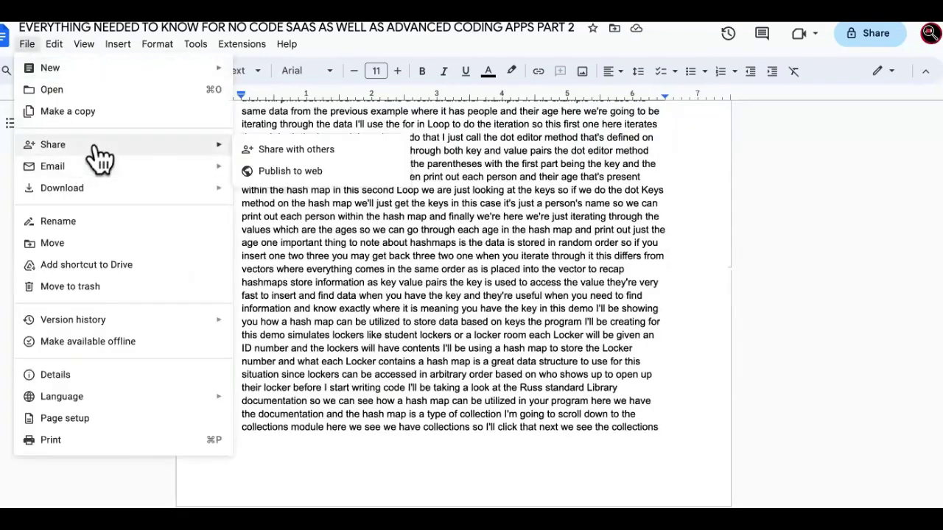
pyautogui.click(269, 191)
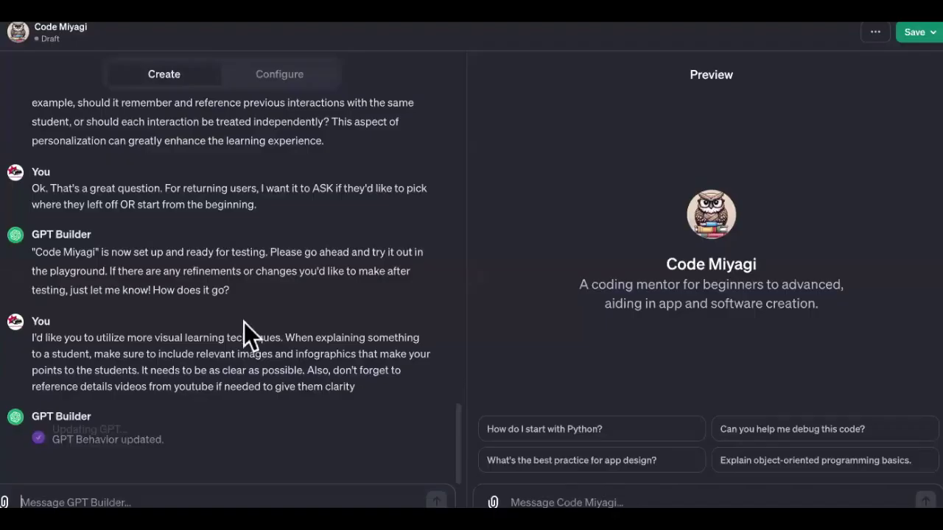
# Switch to the Code Miyagi GPT's configuration, start a knowledge file upload, and search the computer for "every".
pyautogui.click(277, 79)
pyautogui.scroll(-5, 143, 291)
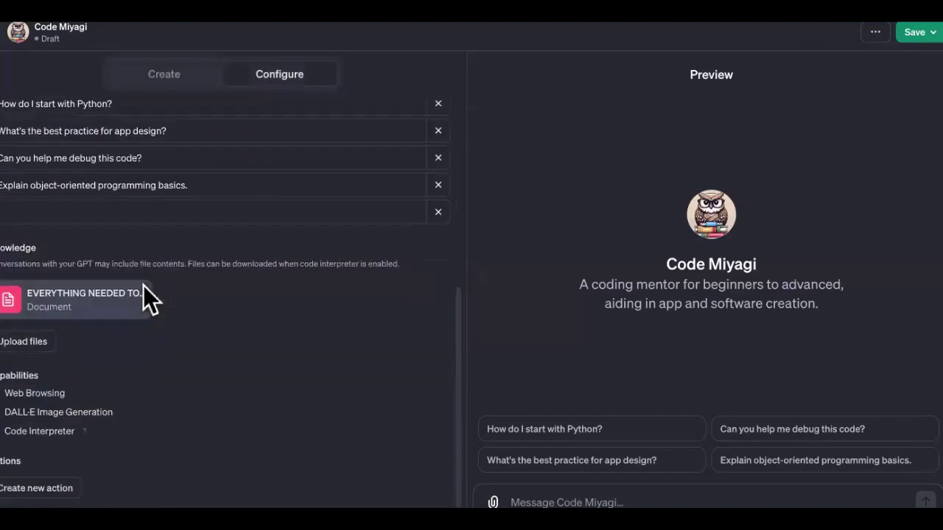
pyautogui.click(31, 342)
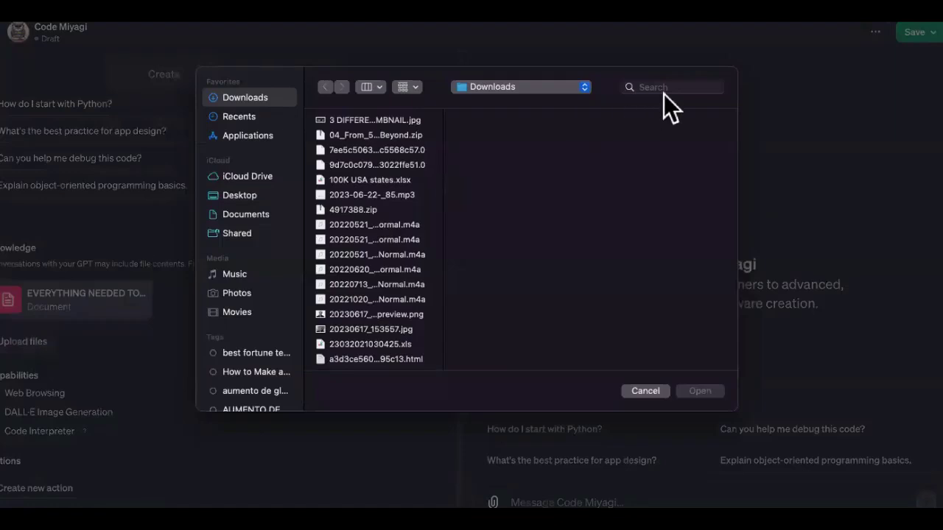
pyautogui.click(670, 87)
pyautogui.write('every')
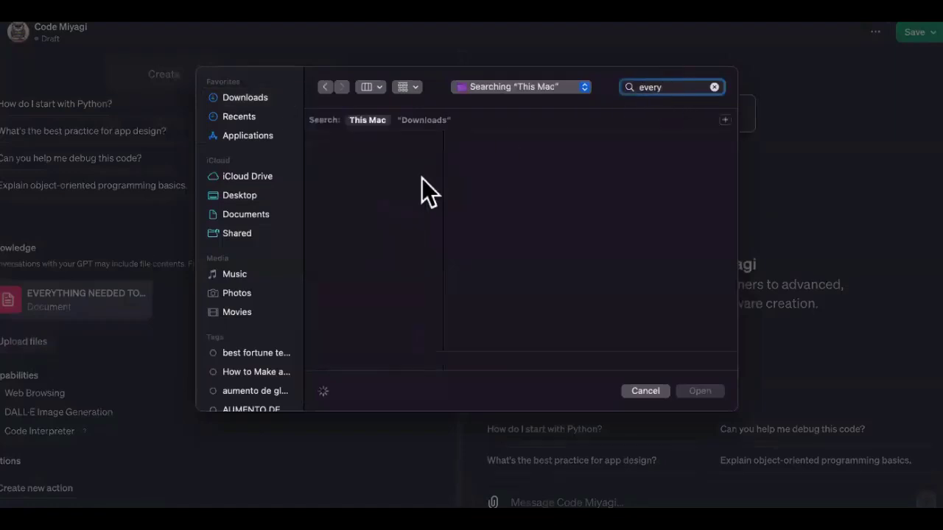
# Upload "EVERYTHING NEEDED TO KNOW FOR NO CODE SAAS AS WELL AS ADVANCED CODING APPS PART 2.docx" to the GPT's knowledge.
pyautogui.scroll(-5, 375, 226)
pyautogui.scroll(-8, 376, 226)
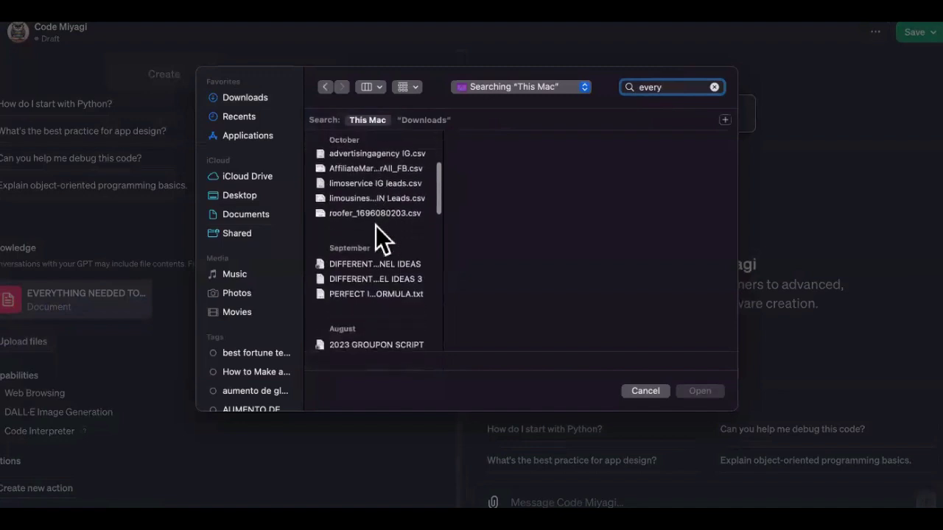
pyautogui.scroll(-5, 376, 225)
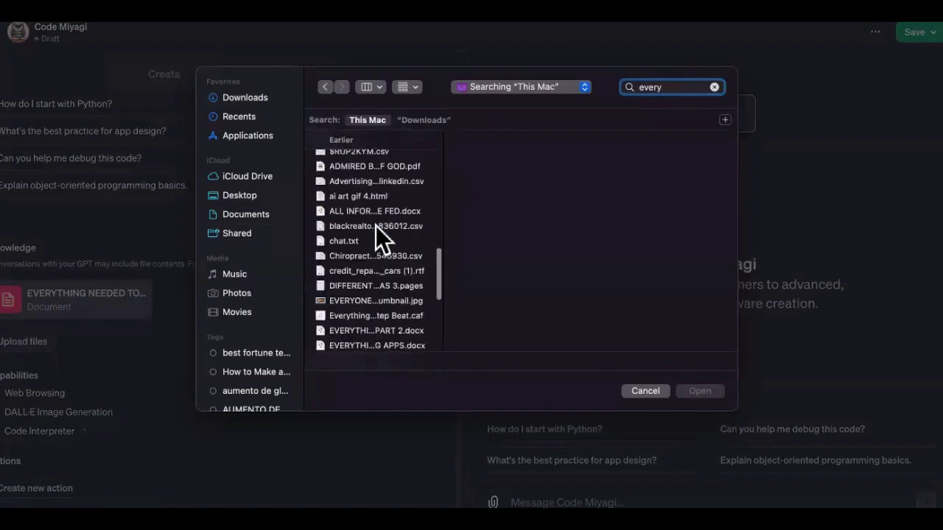
pyautogui.scroll(3, 376, 225)
pyautogui.scroll(-2, 376, 225)
pyautogui.scroll(-4, 376, 225)
pyautogui.scroll(1, 375, 226)
pyautogui.click(377, 244)
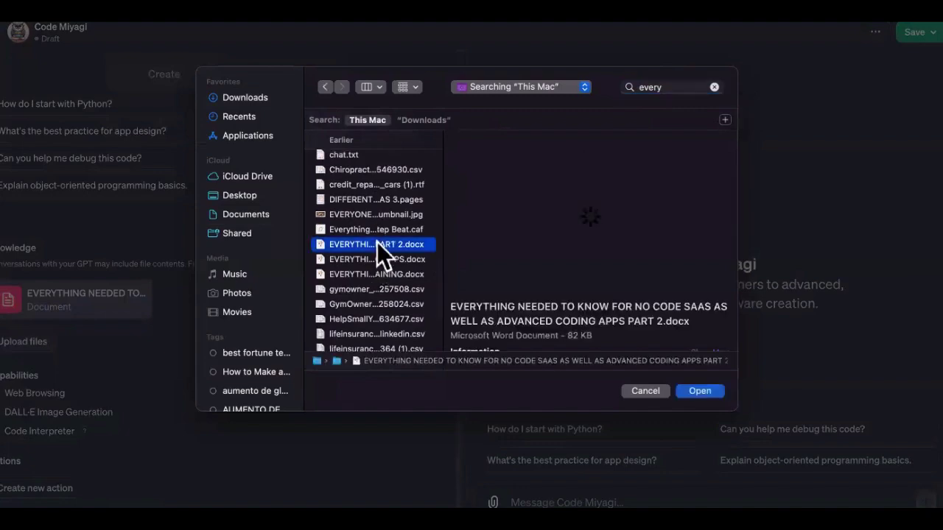
pyautogui.doubleClick(378, 244)
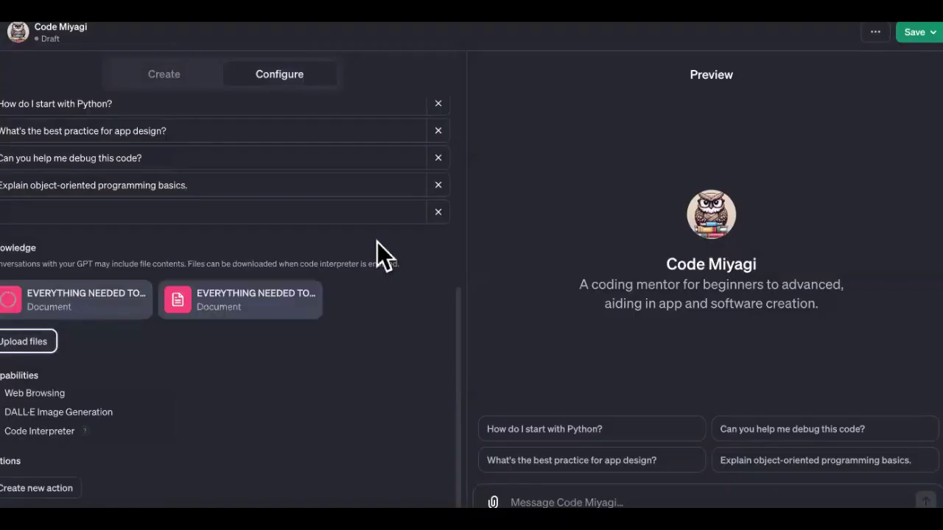
pyautogui.moveTo(234, 309)
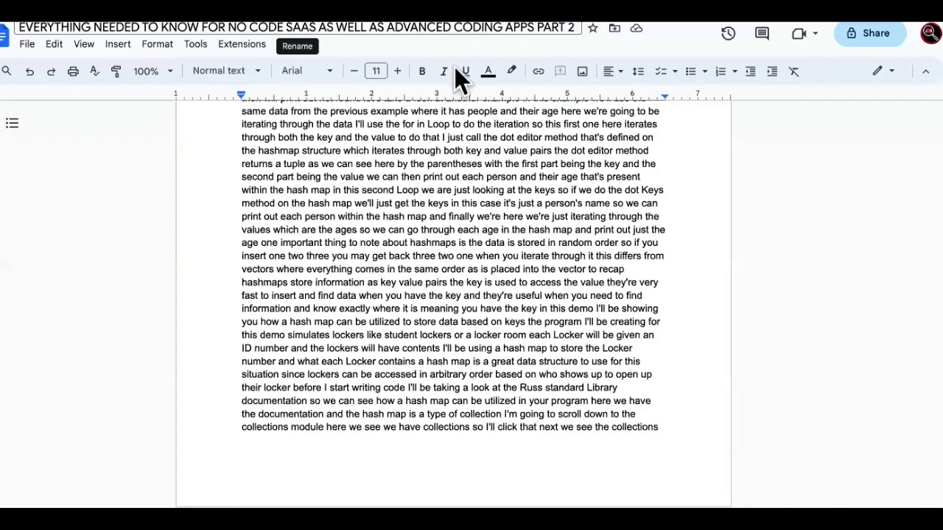
# Create a new Google Docs document, copy the entire Java transcript from the transcript site, and paste it there without formatting.
pyautogui.click(30, 46)
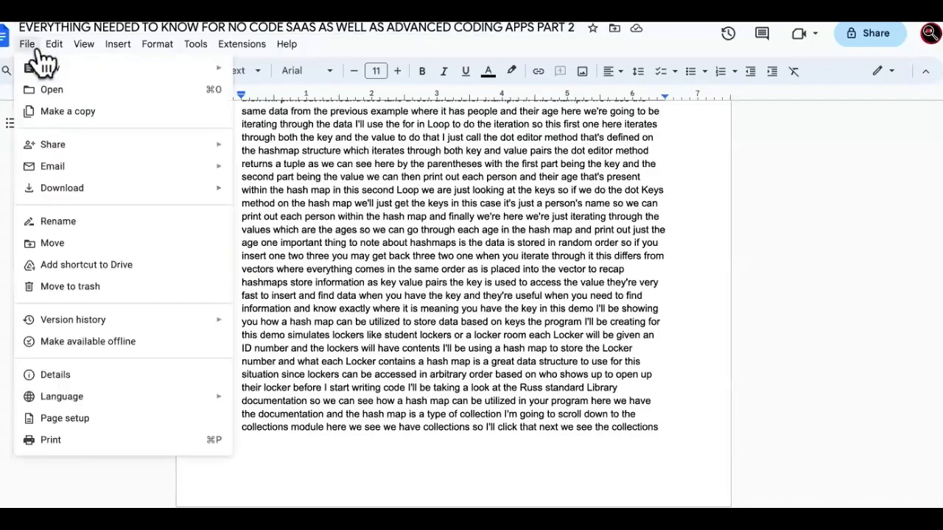
pyautogui.moveTo(74, 68)
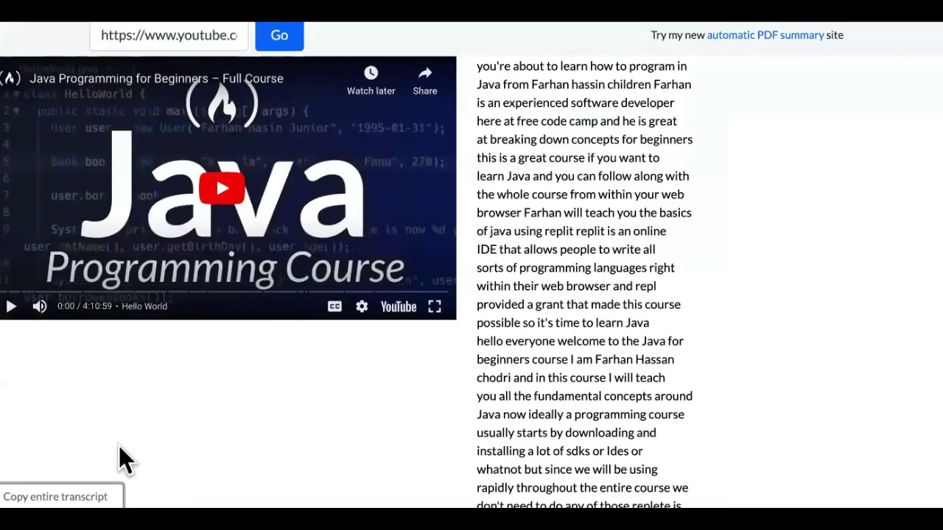
pyautogui.click(59, 497)
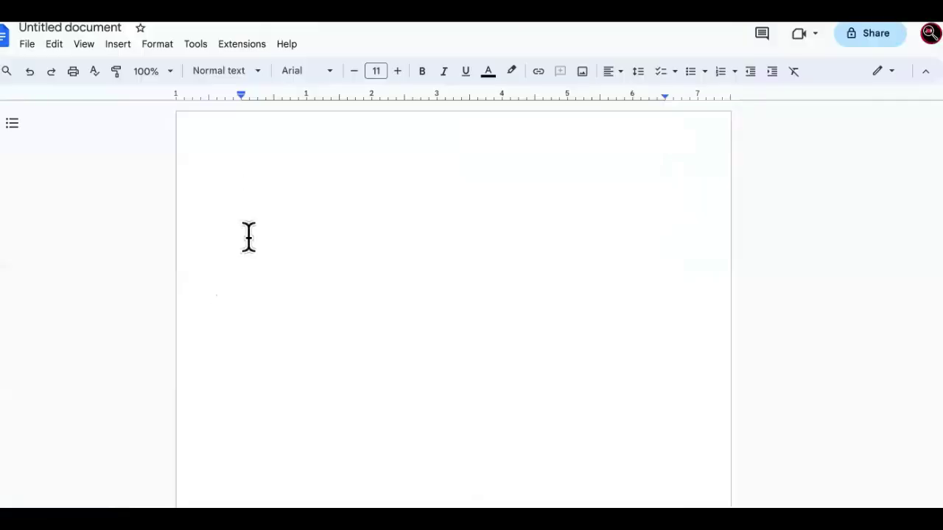
pyautogui.rightClick(260, 187)
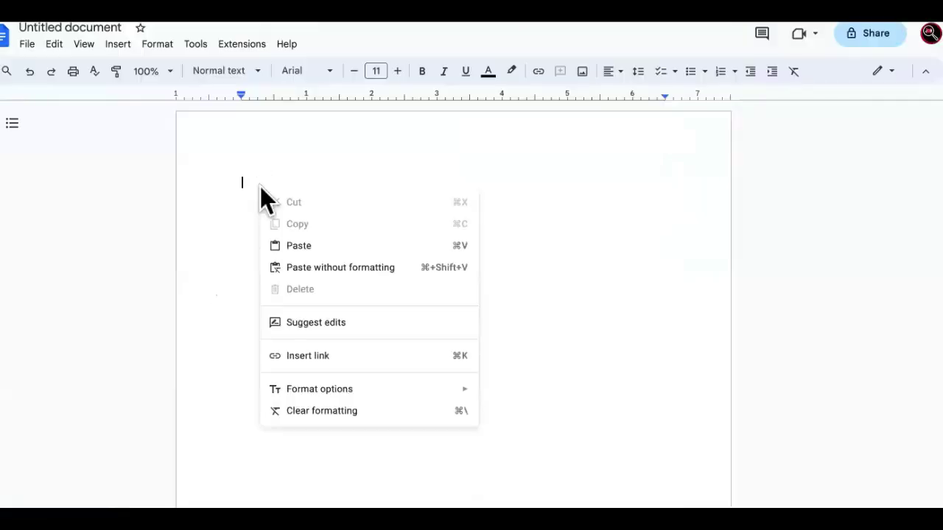
pyautogui.click(334, 266)
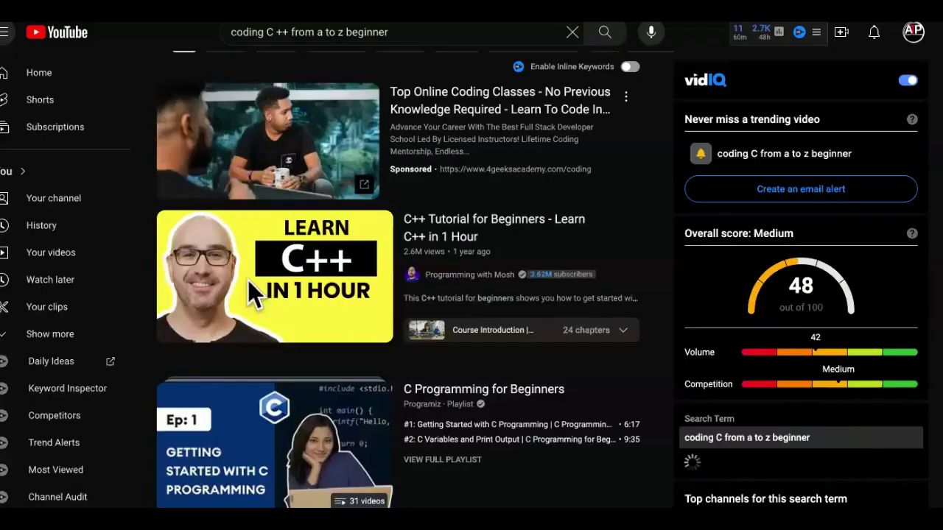
# Copy the entire transcript of YouTube's "C++ Tutorial for Beginners - Learn C++ in 1 Hour" and paste it below the Java transcript in the document.
pyautogui.rightClick(248, 280)
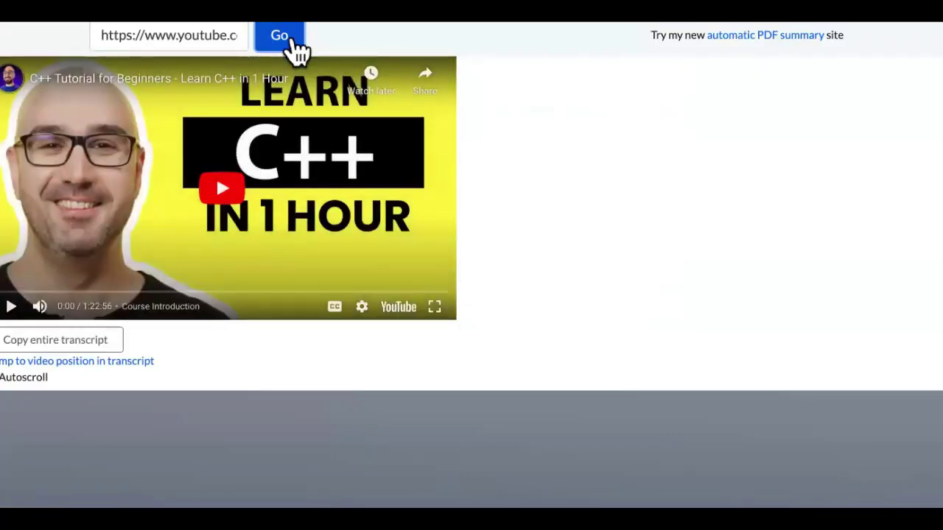
pyautogui.scroll(-1, 111, 349)
pyautogui.scroll(-3, 111, 349)
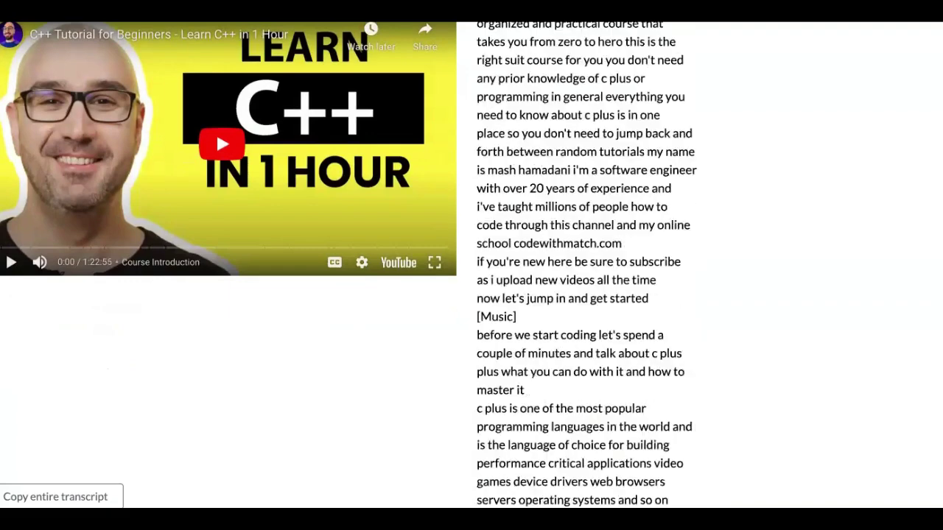
pyautogui.click(55, 496)
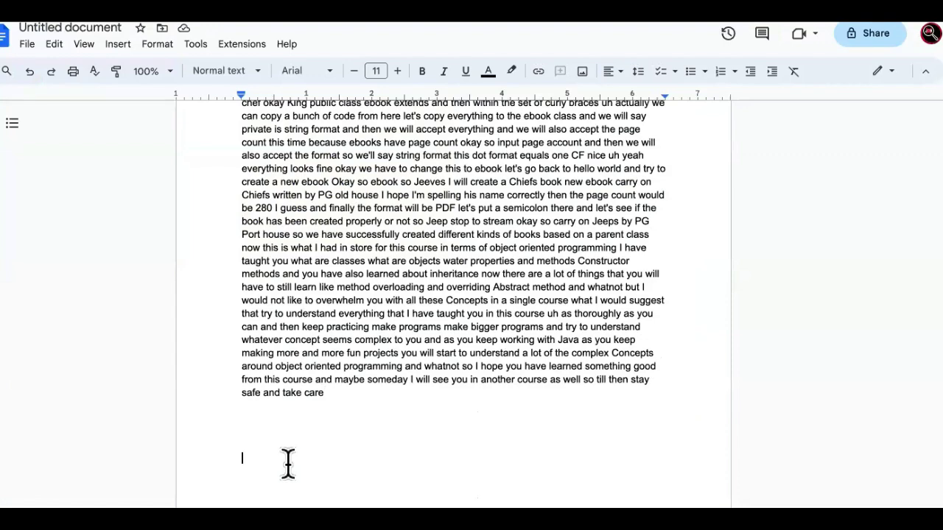
pyautogui.rightClick(288, 463)
pyautogui.click(368, 304)
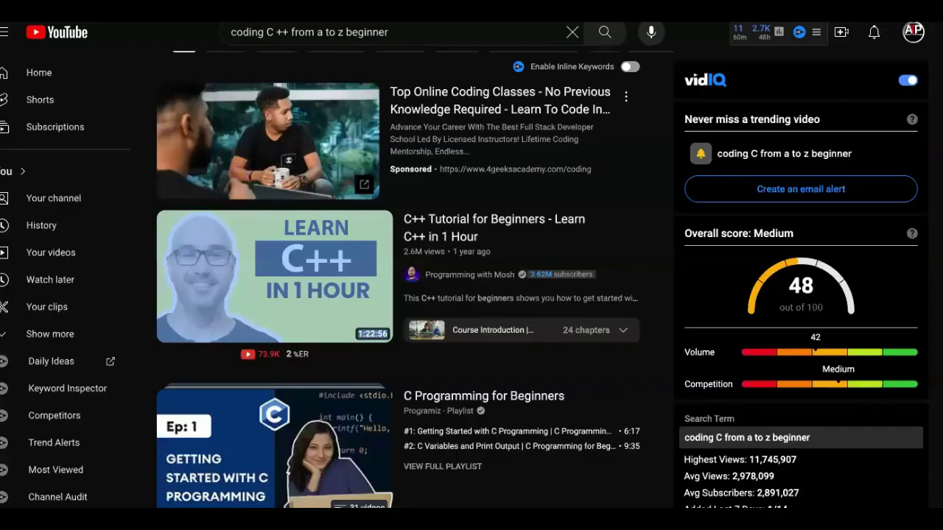
# Find freeCodeCamp.org's "C++ Tutorial for Beginners - Full Course" in the YouTube results and copy its link address.
pyautogui.scroll(-5, 491, 184)
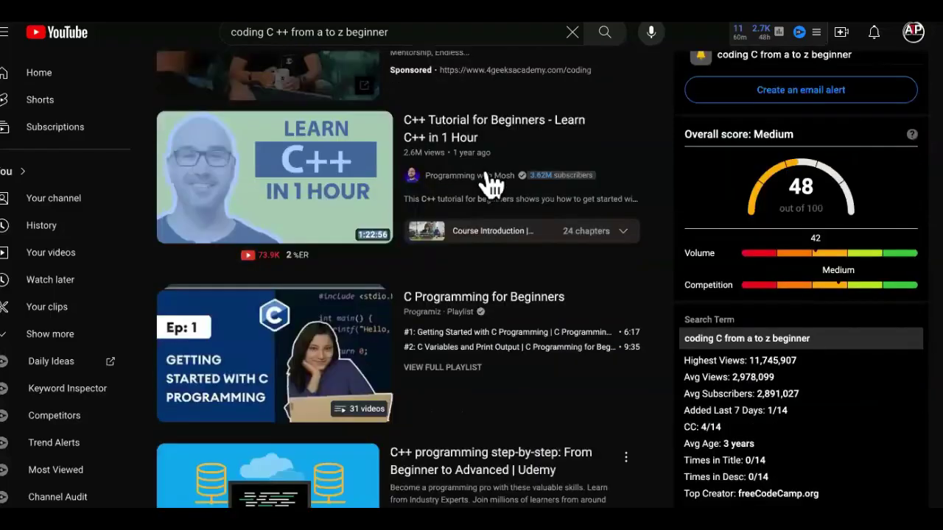
pyautogui.scroll(-6, 491, 184)
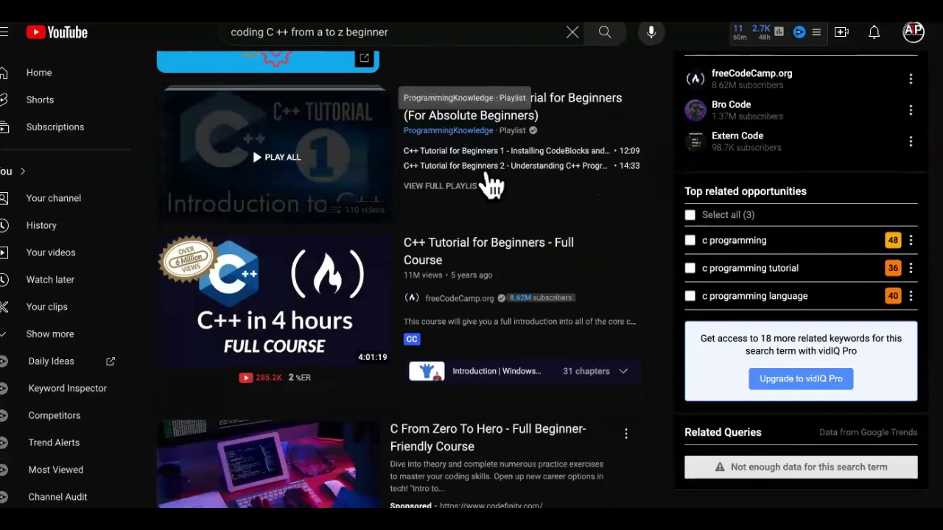
pyautogui.scroll(2, 491, 183)
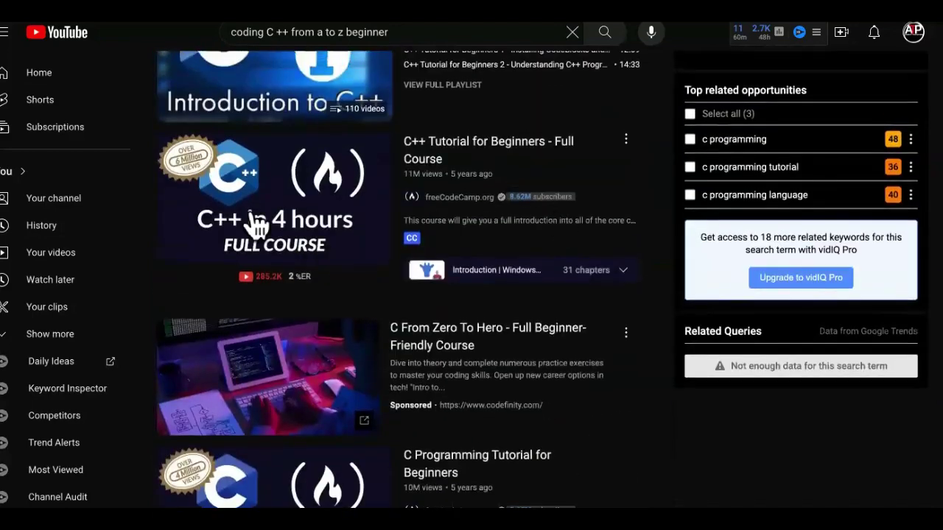
pyautogui.rightClick(273, 182)
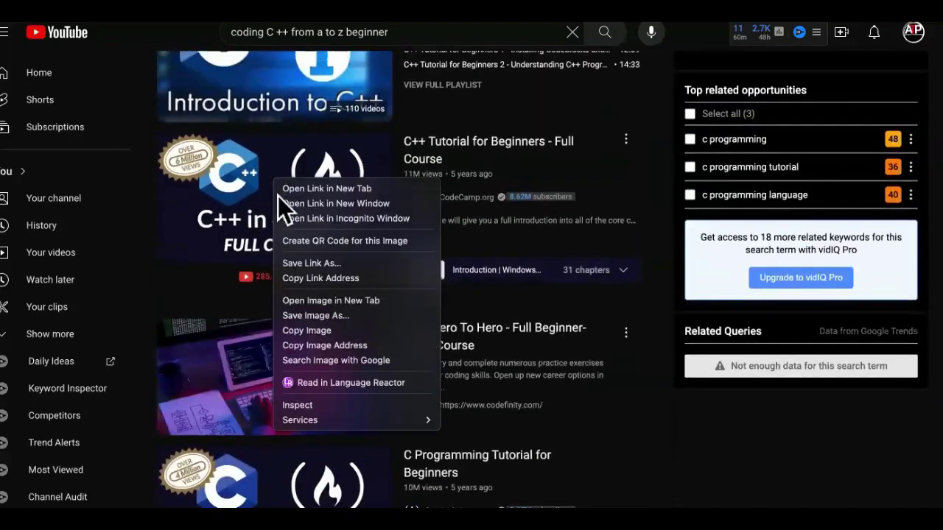
pyautogui.click(329, 278)
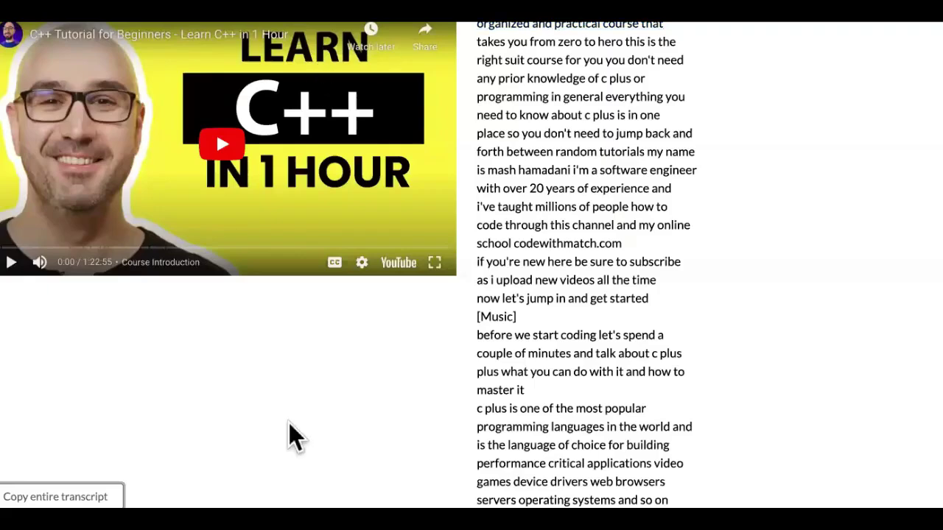
# Replace the video link on the transcript site with the copied full-course link, load its transcript, and copy the entire transcript.
pyautogui.scroll(5, 288, 436)
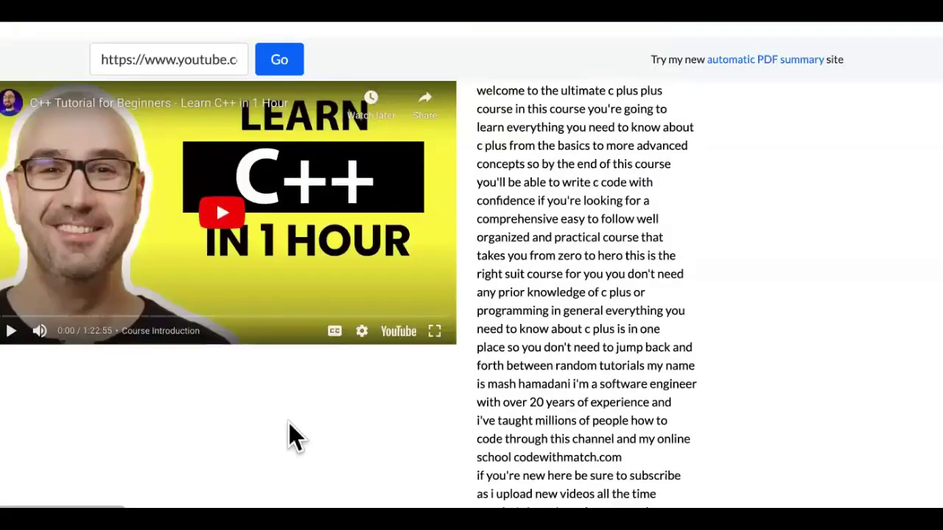
pyautogui.tripleClick(211, 36)
pyautogui.press('BackSpace')
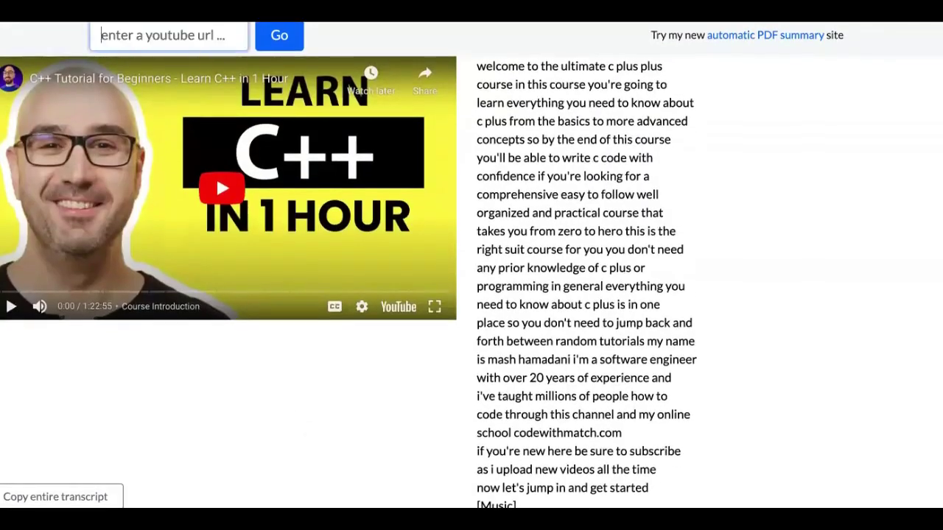
pyautogui.hotkey('ctrl', 'v')
pyautogui.click(281, 38)
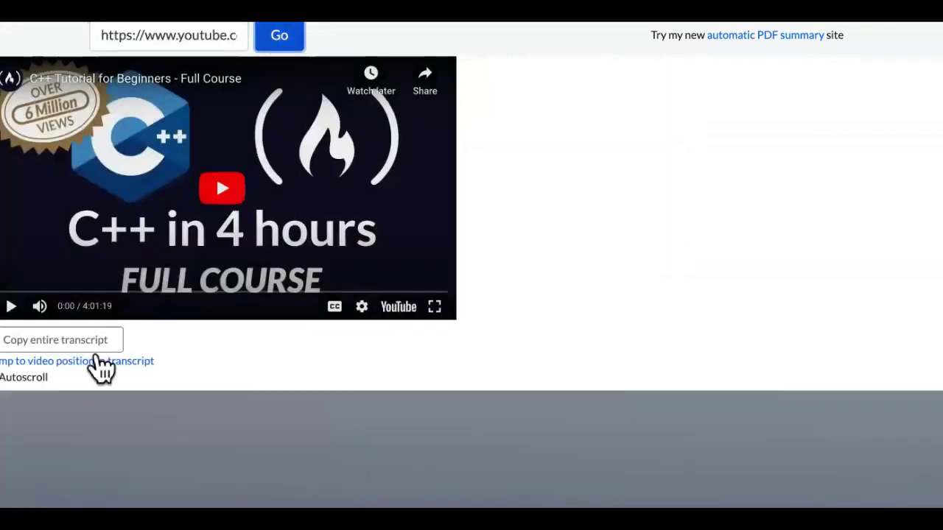
pyautogui.click(102, 346)
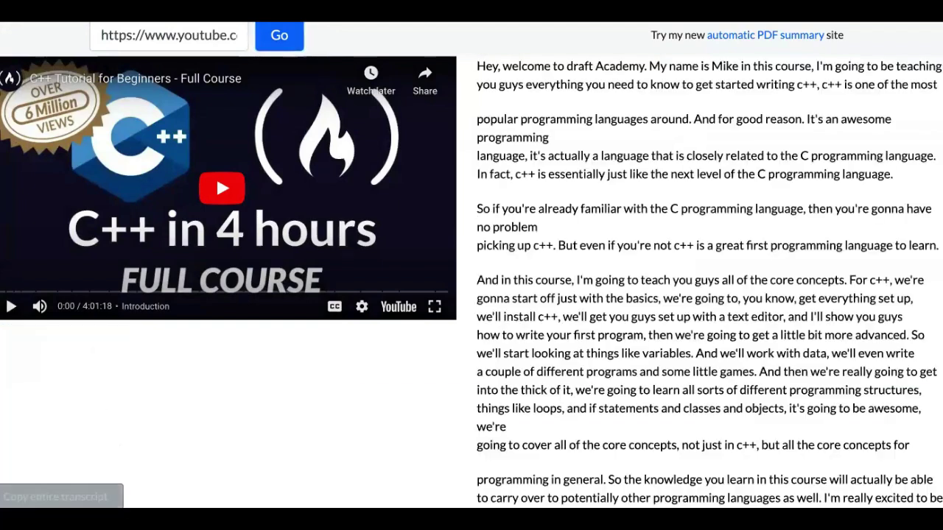
pyautogui.click(103, 495)
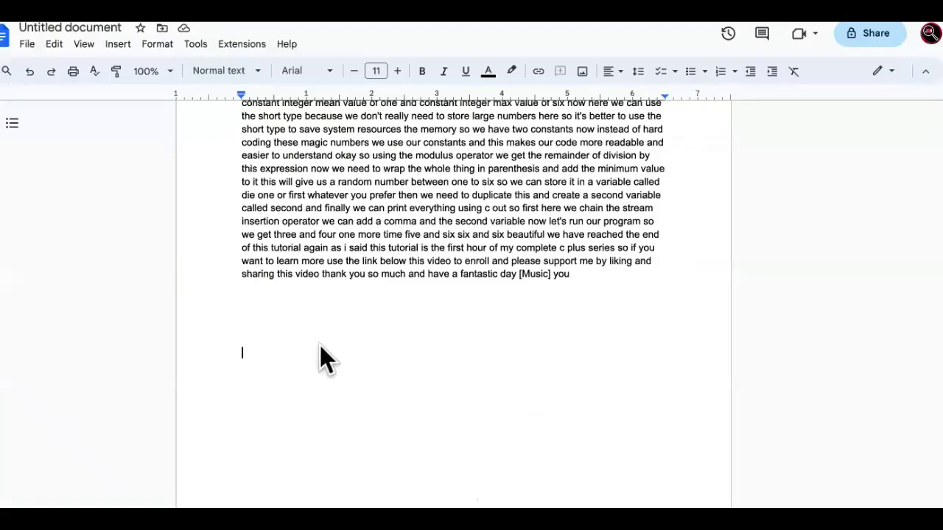
# Paste the copied C++ full-course transcript below the one-hour C++ transcript in the Google Docs document.
pyautogui.rightClick(308, 355)
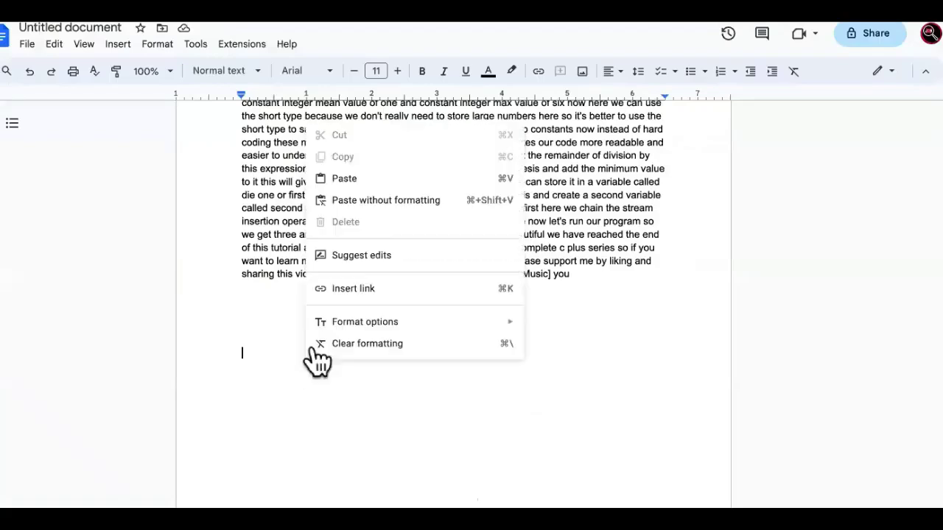
pyautogui.click(417, 199)
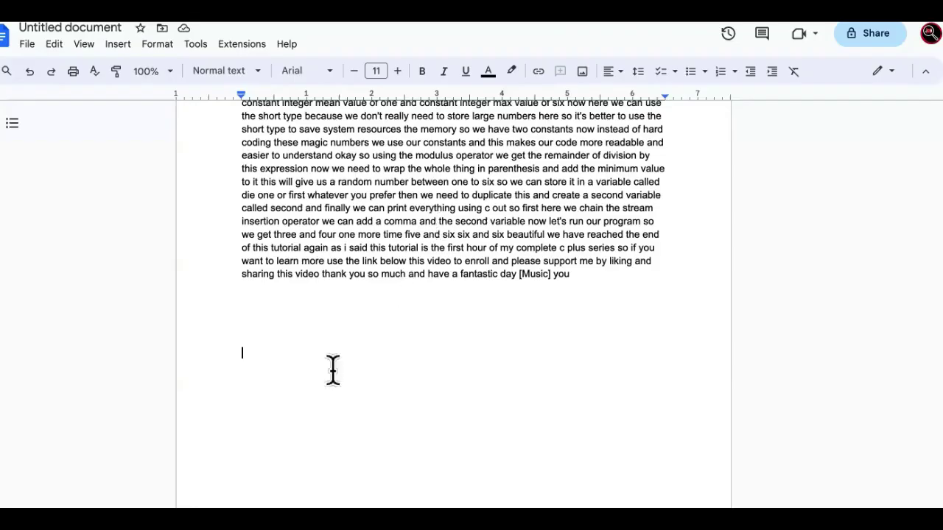
pyautogui.hotkey('ctrl', 'v')
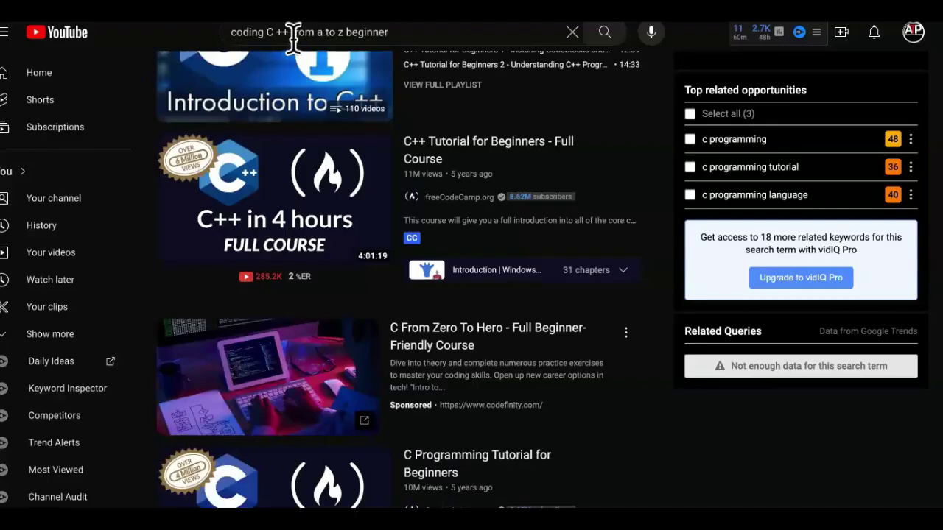
# Replace C++ with SQL in the YouTube query and search for "coding SQL from a to z beginner".
pyautogui.click(278, 33)
pyautogui.doubleClick(277, 33)
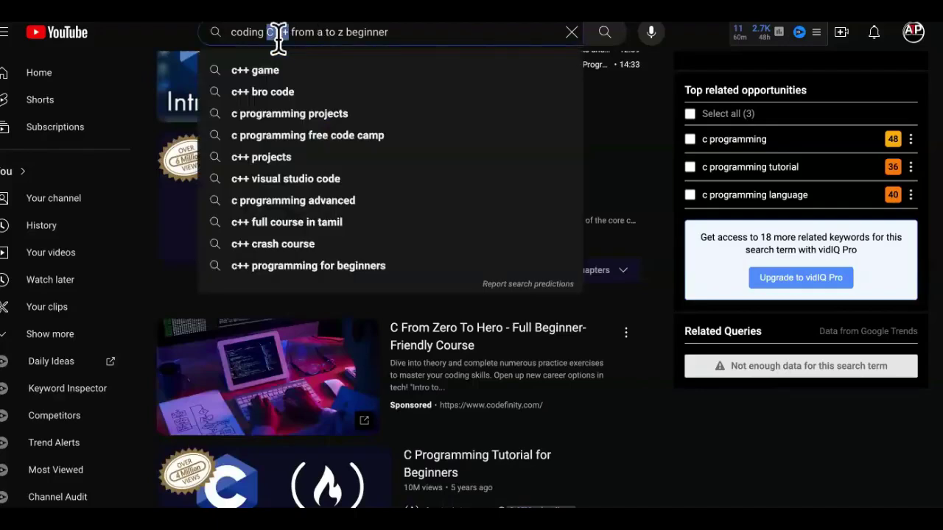
pyautogui.press('BackSpace')
pyautogui.write('SQL')
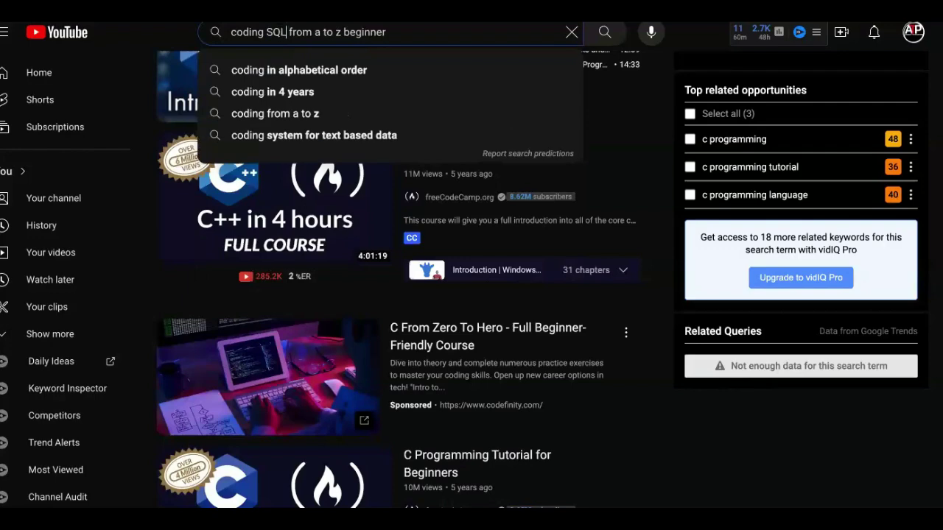
pyautogui.press('Return')
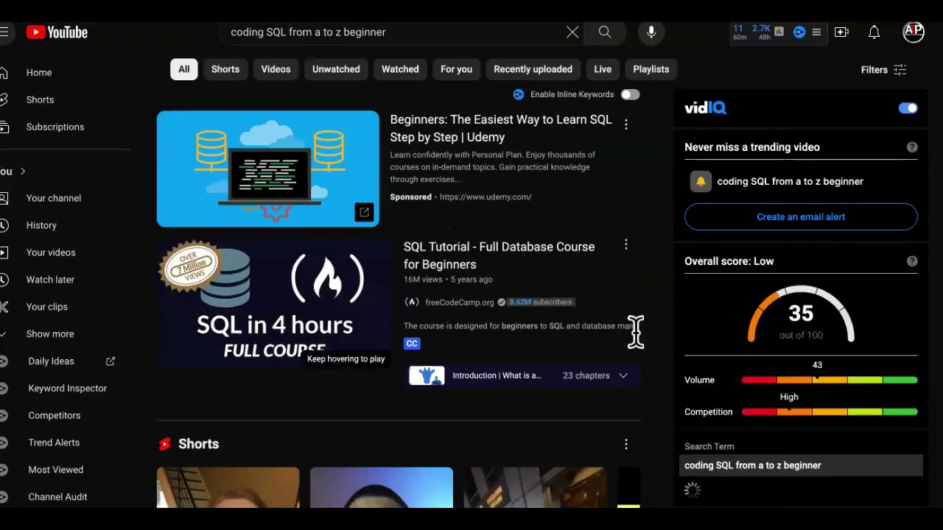
# Find the 44:57 video "SQL Tutorial for Beginners" in the search results and copy its link address.
pyautogui.scroll(-8, 635, 333)
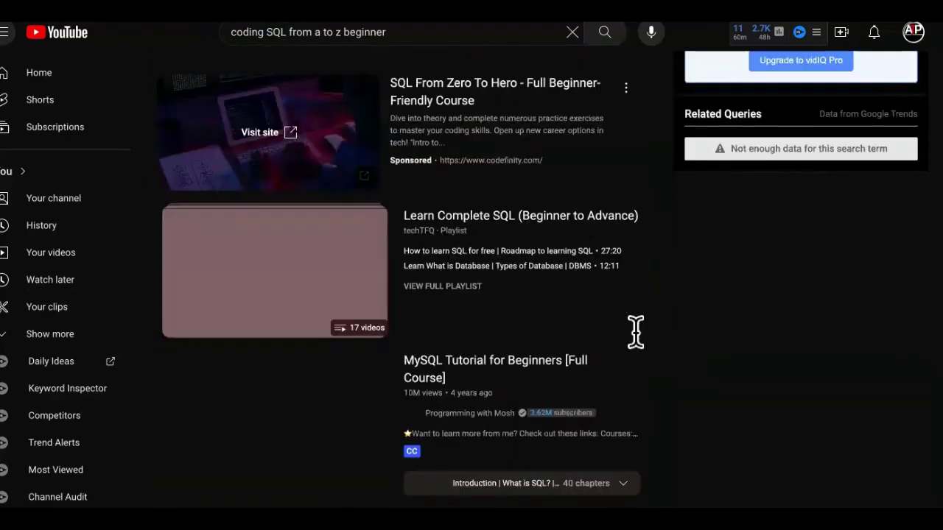
pyautogui.scroll(-2, 635, 333)
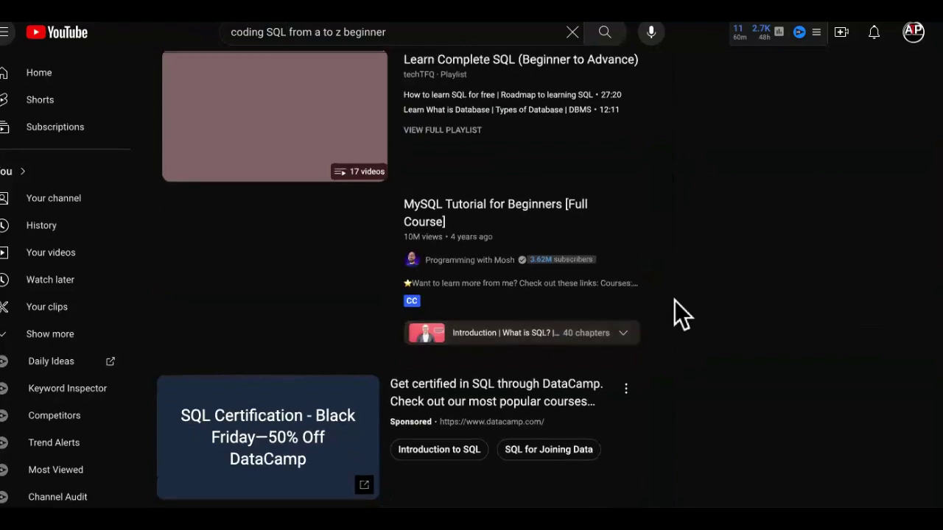
pyautogui.scroll(-9, 675, 301)
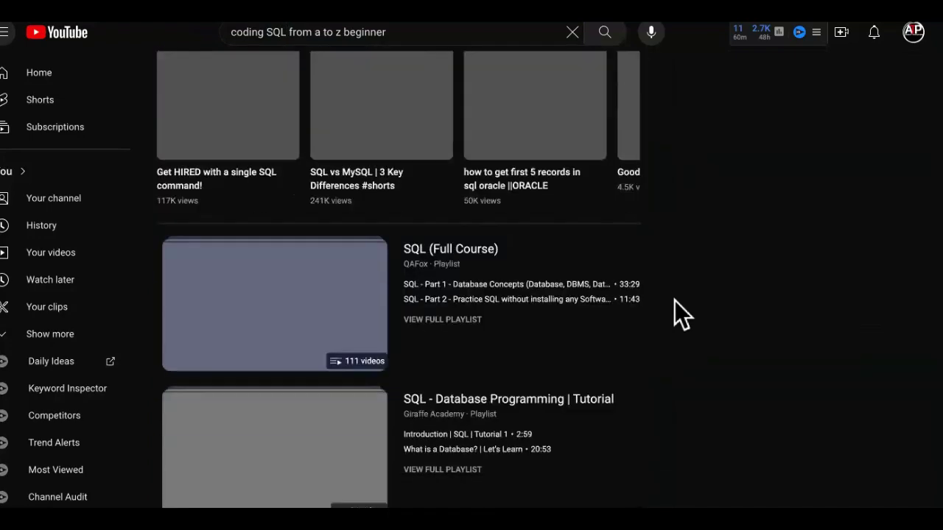
pyautogui.scroll(-5, 675, 300)
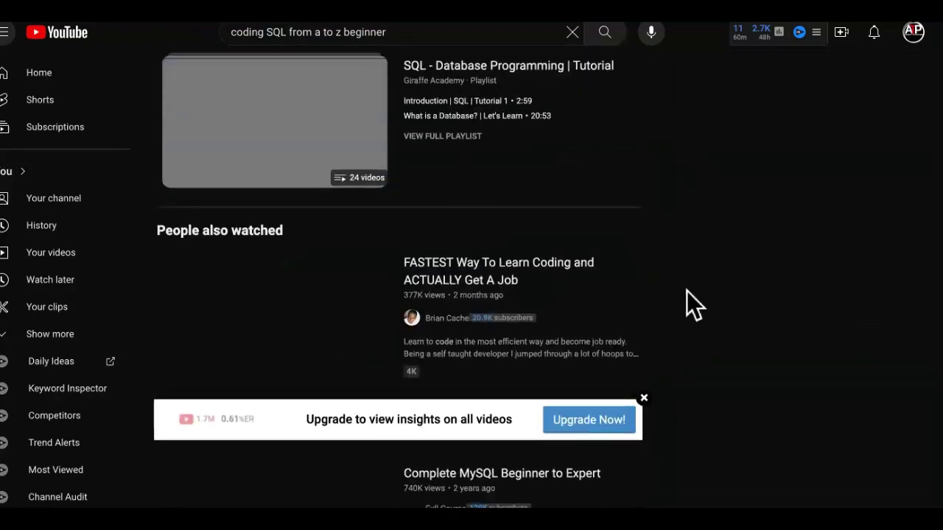
pyautogui.scroll(-4, 686, 291)
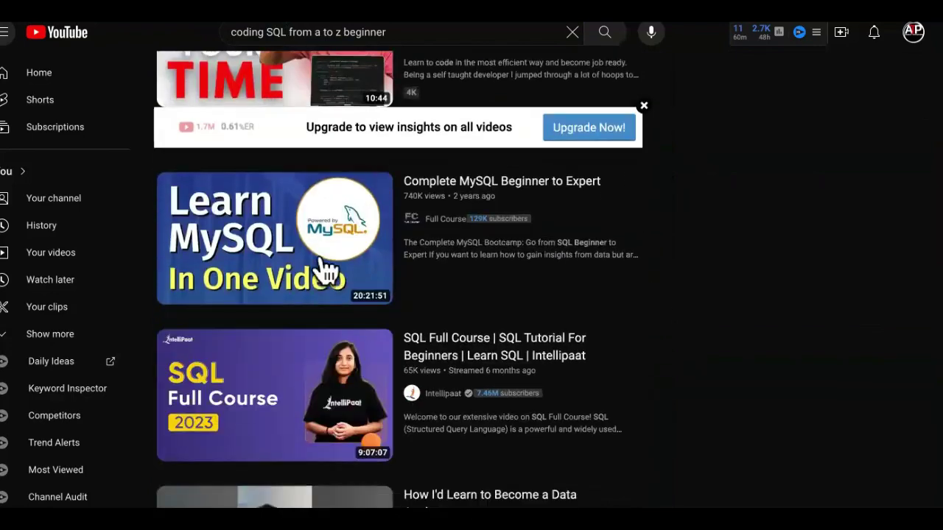
pyautogui.moveTo(332, 263)
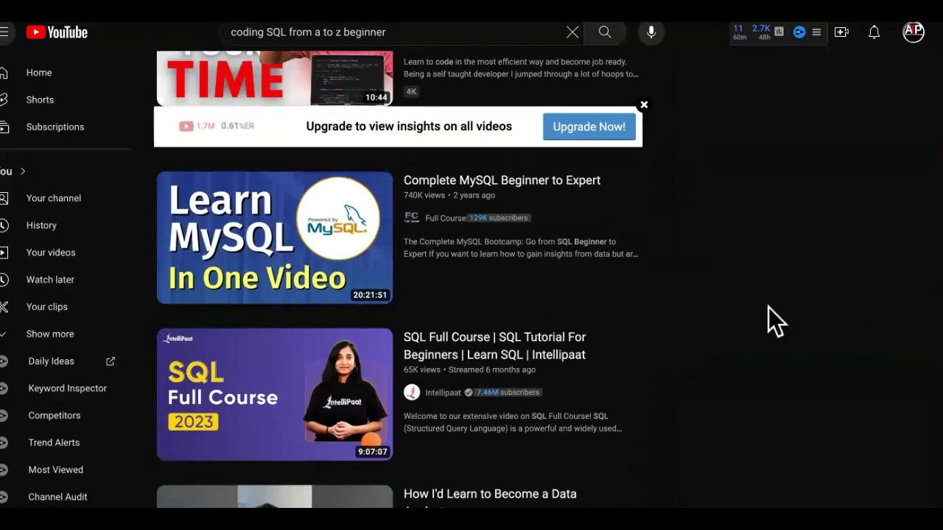
pyautogui.scroll(-5, 769, 308)
pyautogui.scroll(-3, 768, 307)
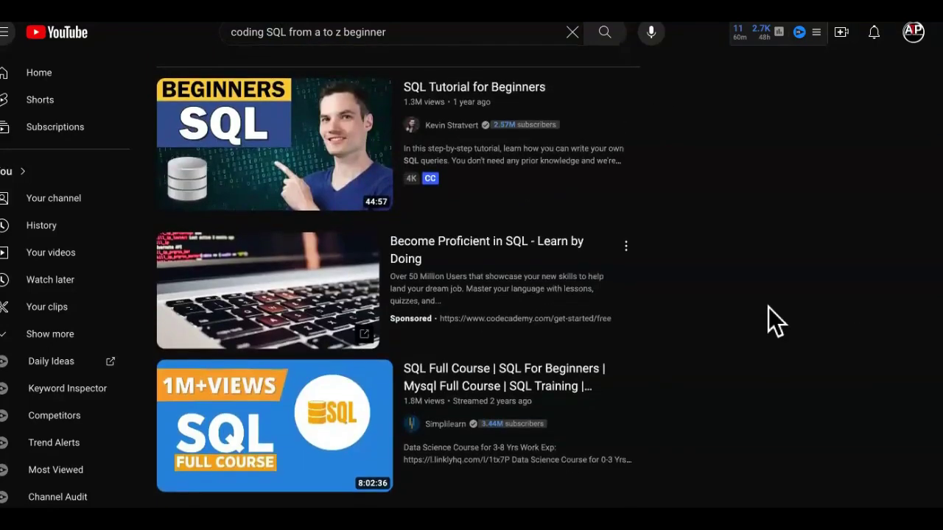
pyautogui.rightClick(267, 127)
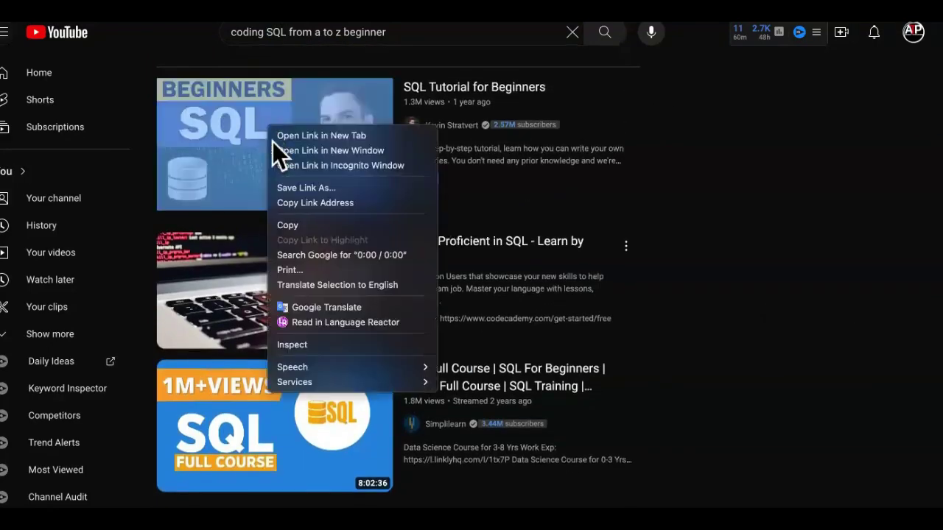
pyautogui.click(330, 203)
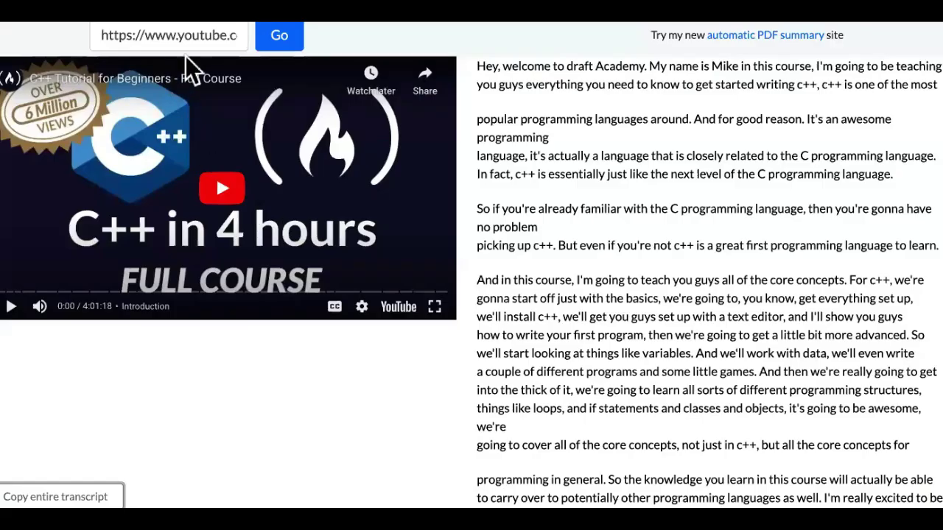
# Replace the video link on the transcript site with the copied SQL tutorial link, load its transcript, and copy the entire transcript.
pyautogui.click(184, 46)
pyautogui.hotkey('ctrl', 'a')
pyautogui.press('BackSpace')
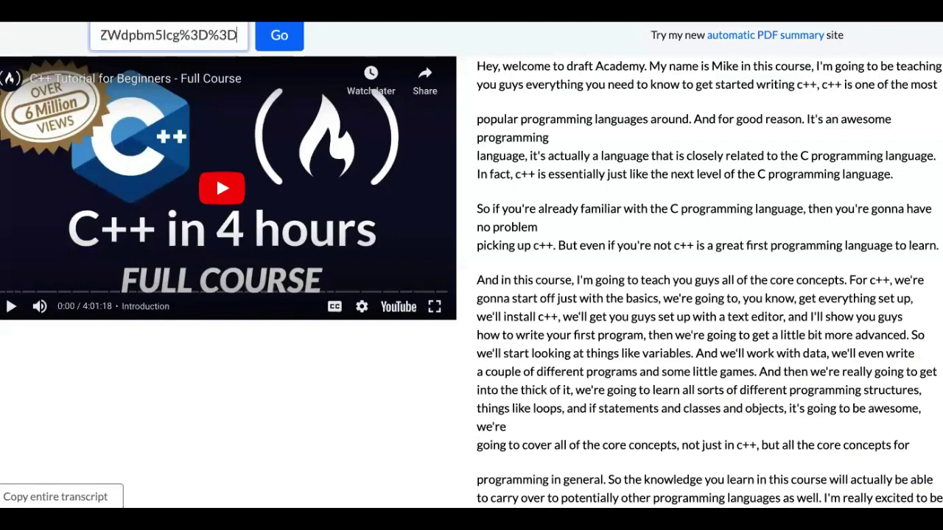
pyautogui.hotkey('ctrl', 'v')
pyautogui.click(284, 33)
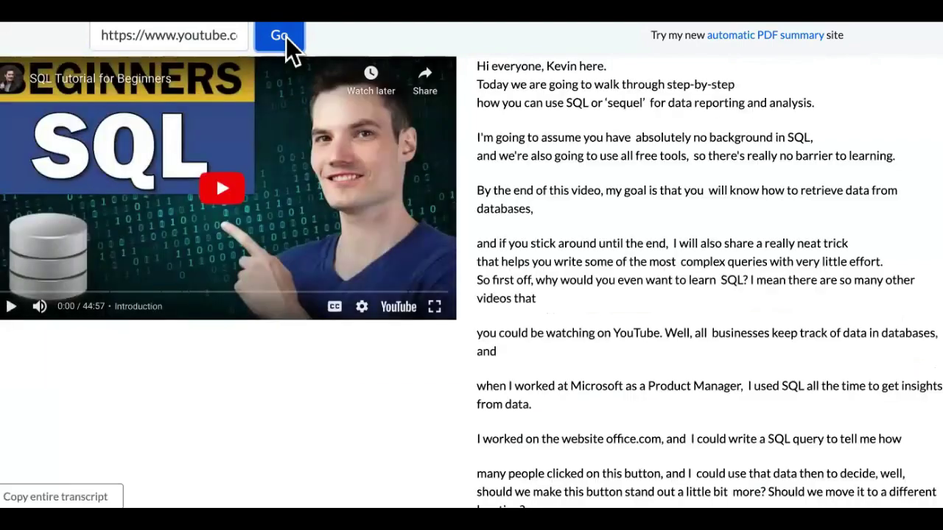
pyautogui.click(55, 497)
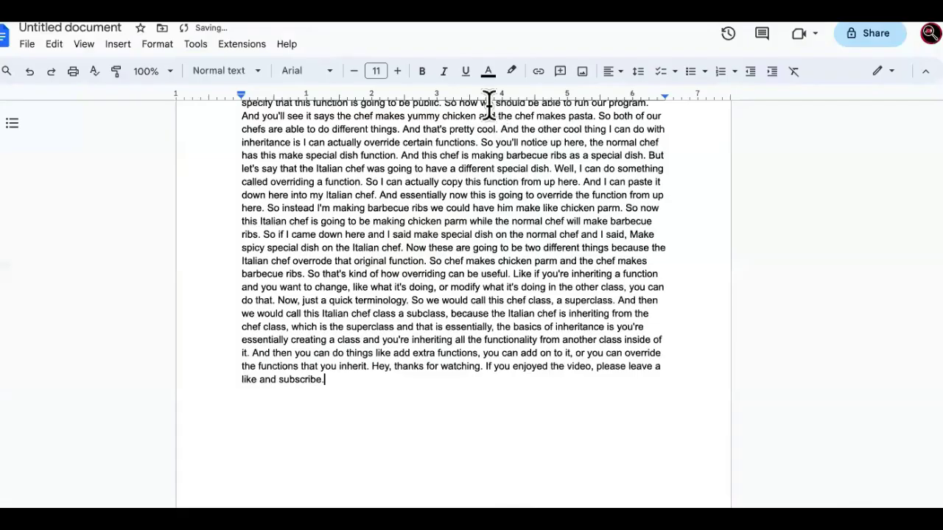
# Paste the SQL tutorial transcript without formatting below the C++ full-course transcript in the Google Docs document, and add blank lines after it.
pyautogui.press('Return')
pyautogui.press('Return')
pyautogui.press('Return')
pyautogui.press('Return')
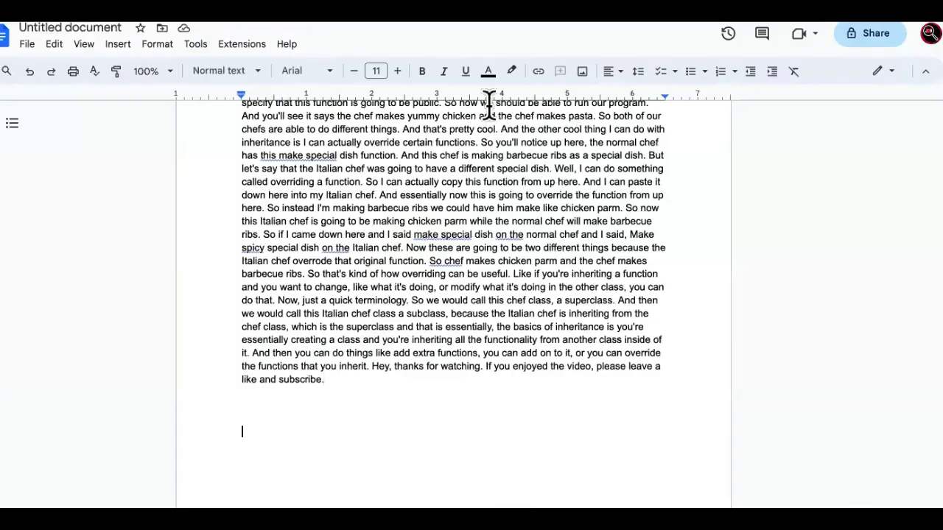
pyautogui.rightClick(288, 439)
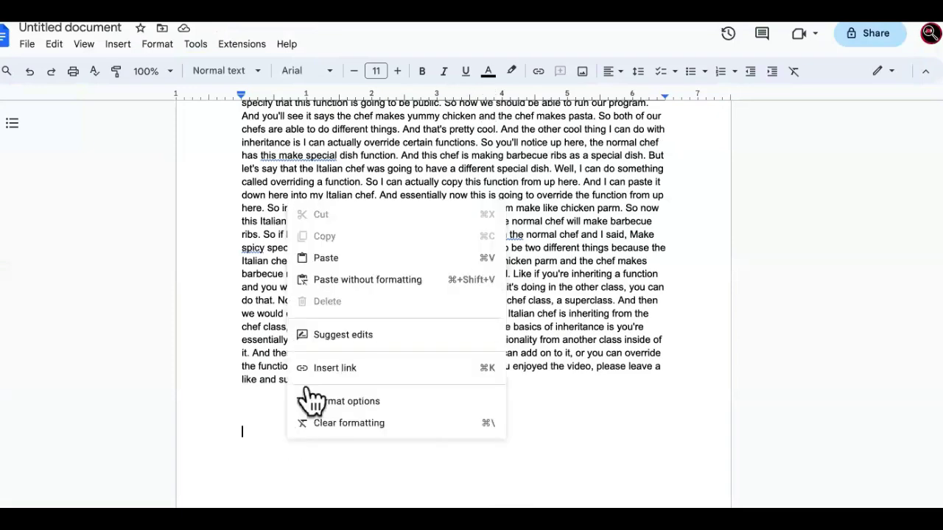
pyautogui.click(362, 282)
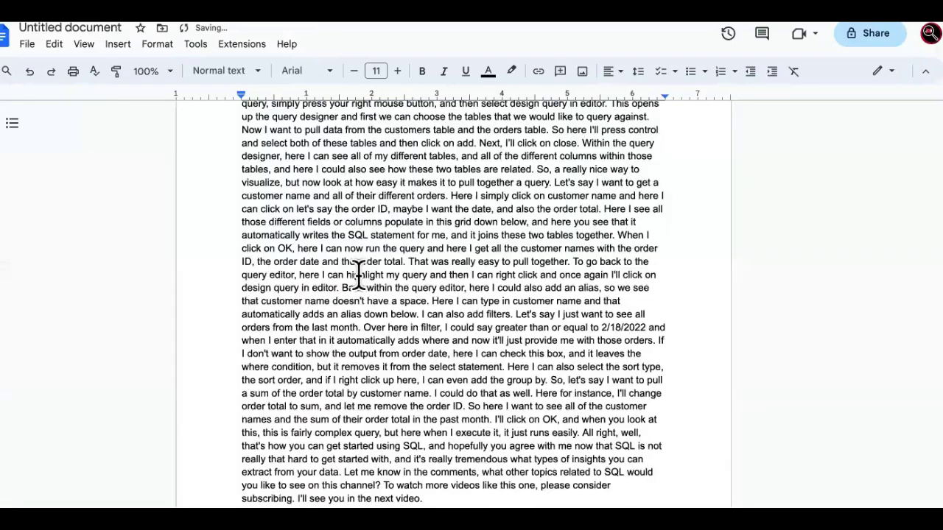
pyautogui.scroll(-2, 359, 275)
pyautogui.press('Return')
pyautogui.press('Return')
pyautogui.press('Return')
pyautogui.press('Return')
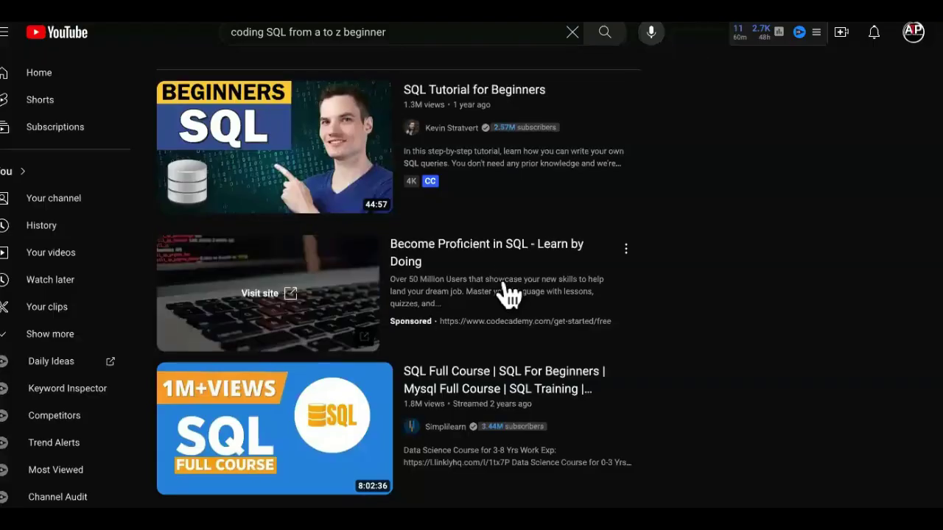
# Open Intellipaat's "SQL Full Course | SQL Tutorial For Beginners" video from the YouTube results and mute it.
pyautogui.scroll(5, 507, 295)
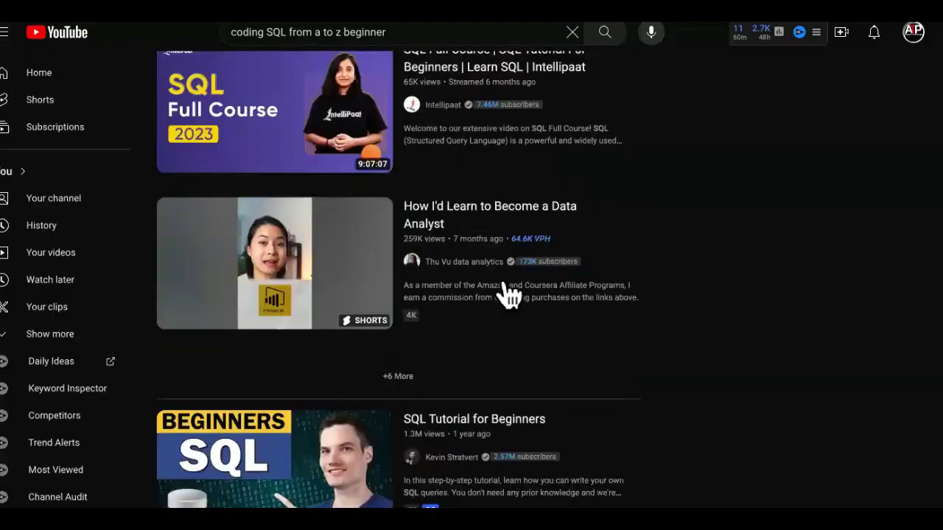
pyautogui.scroll(2, 507, 294)
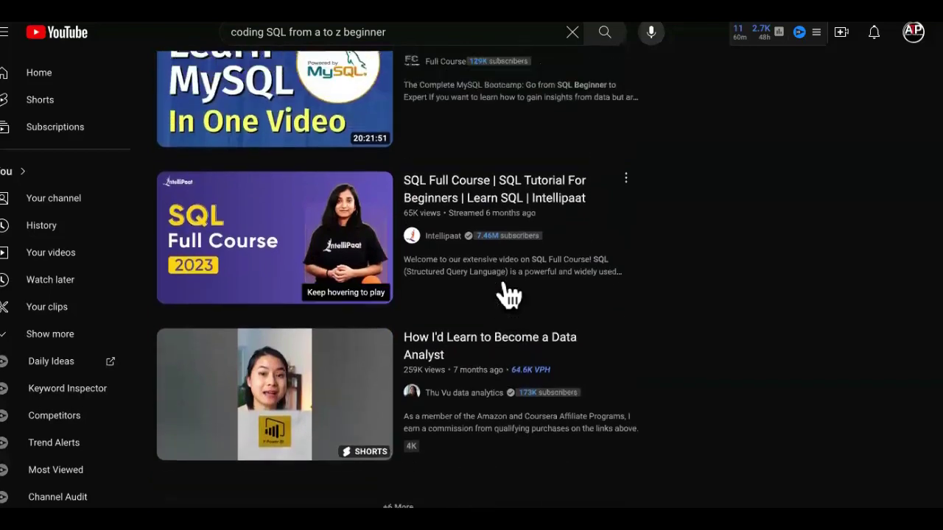
pyautogui.scroll(1, 508, 296)
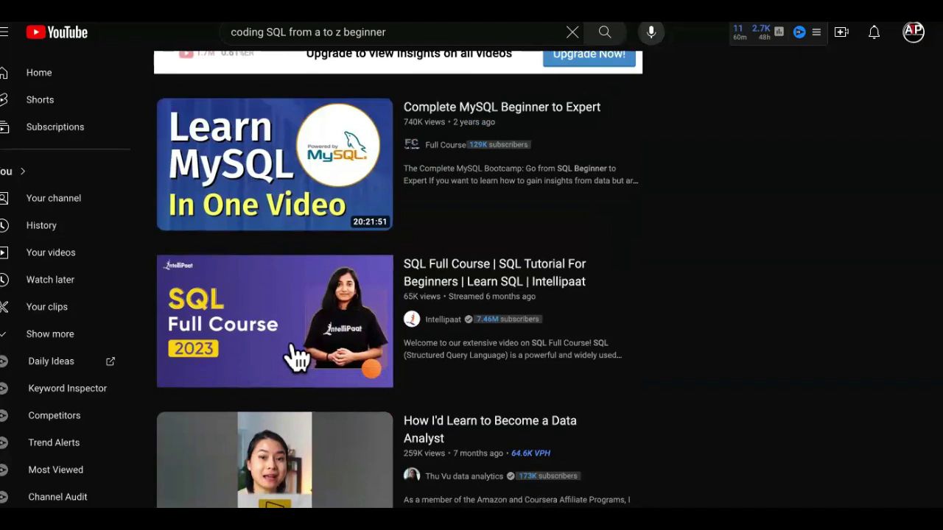
pyautogui.moveTo(301, 357)
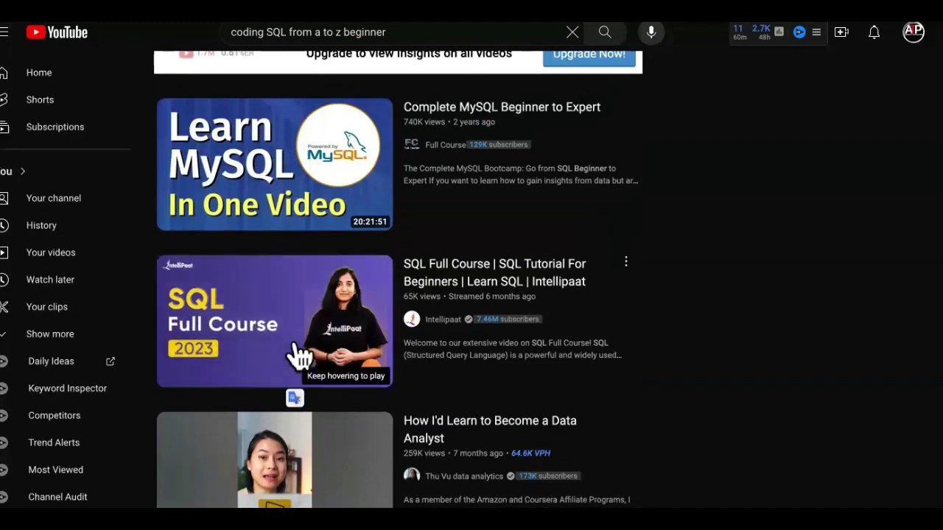
pyautogui.click(301, 357)
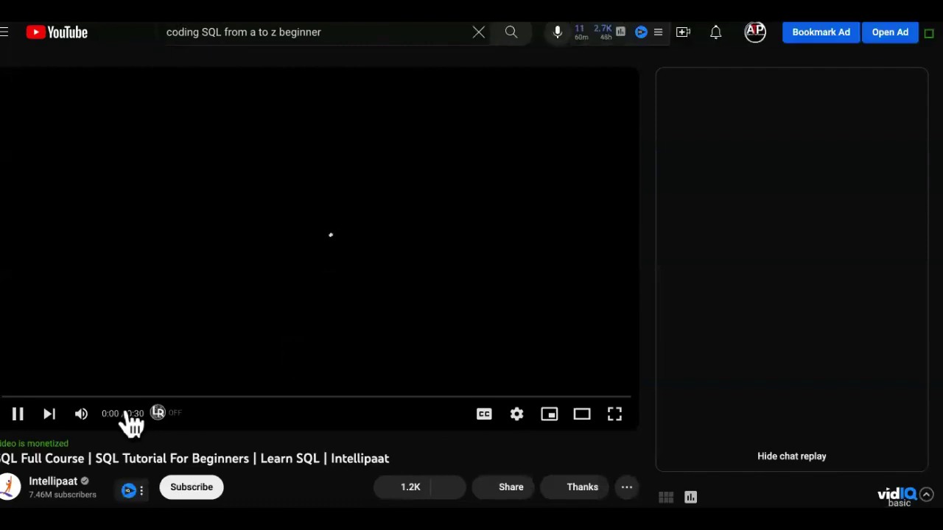
pyautogui.click(86, 422)
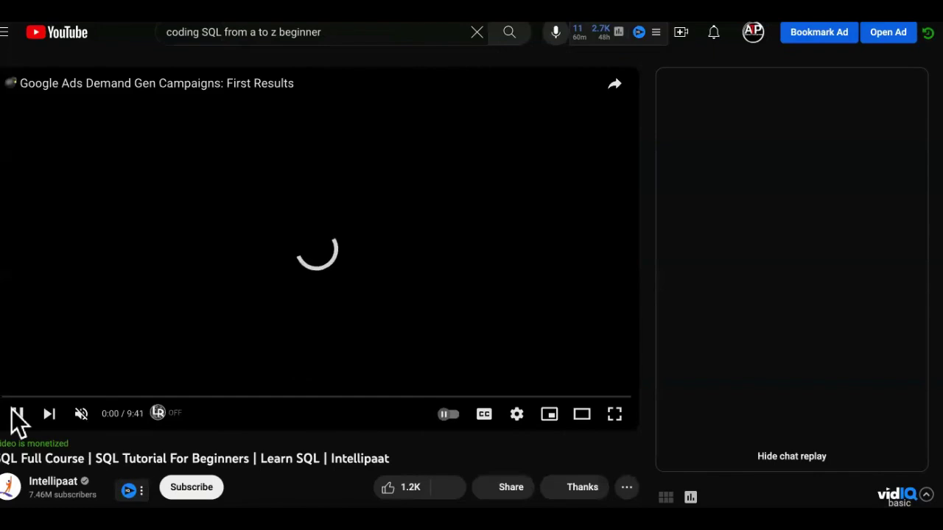
# Examine the Intellipaat video's expanded description and chapters, listen to its opening, and return to the search results.
pyautogui.scroll(-2, 11, 412)
pyautogui.scroll(-1, 242, 316)
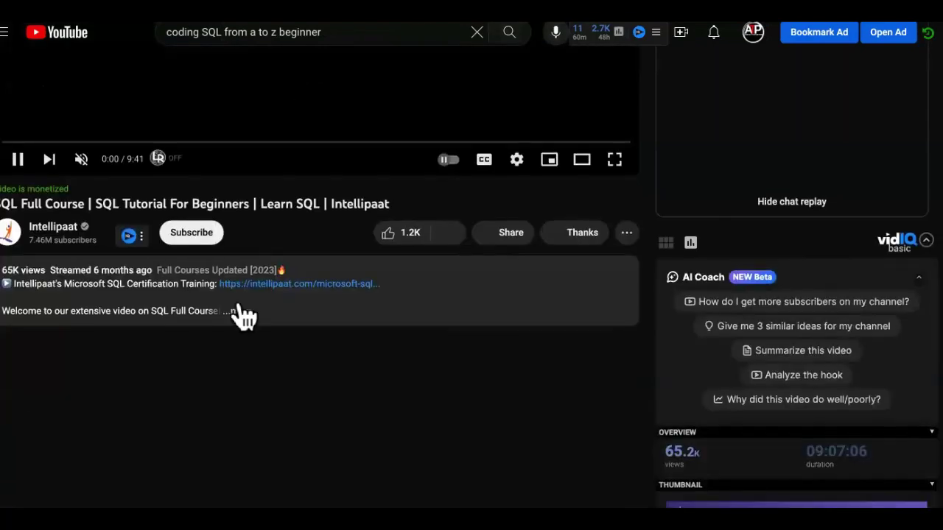
pyautogui.click(237, 312)
pyautogui.scroll(-10, 242, 316)
pyautogui.scroll(-1, 472, 280)
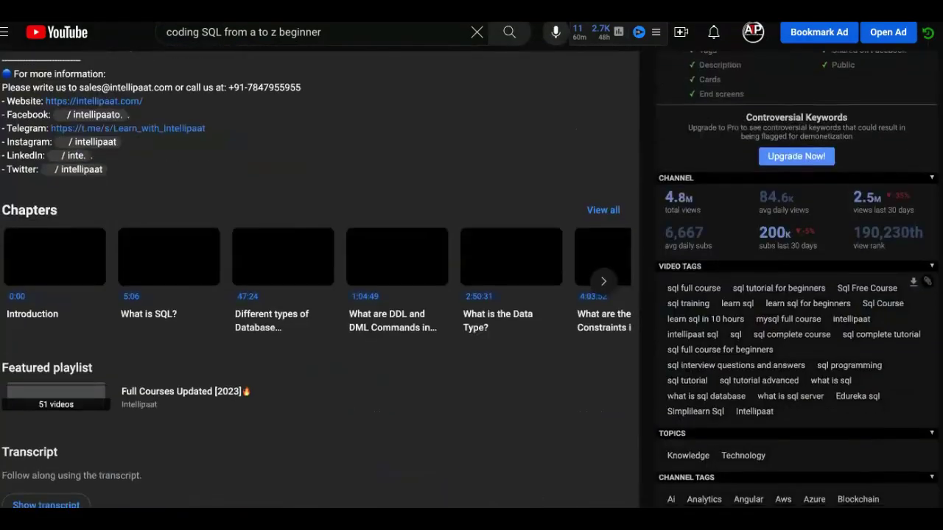
pyautogui.scroll(12, 55, 412)
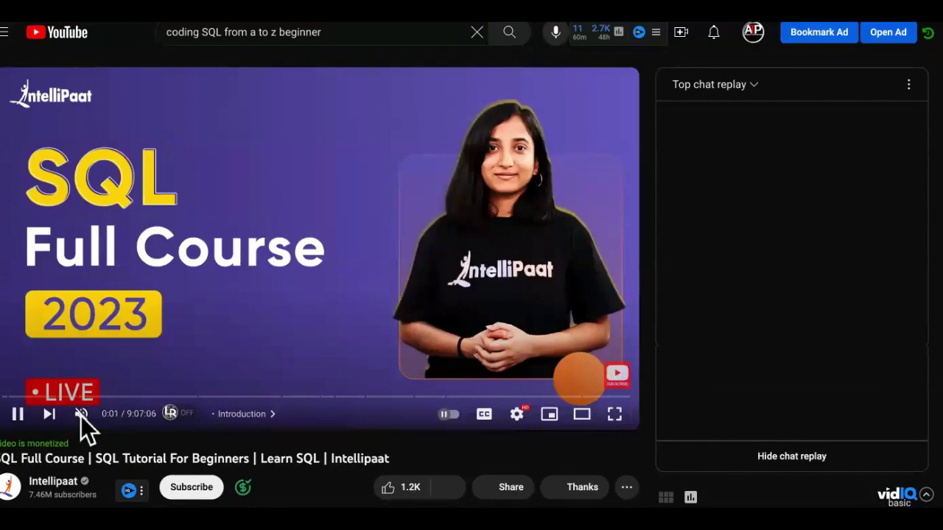
pyautogui.click(81, 414)
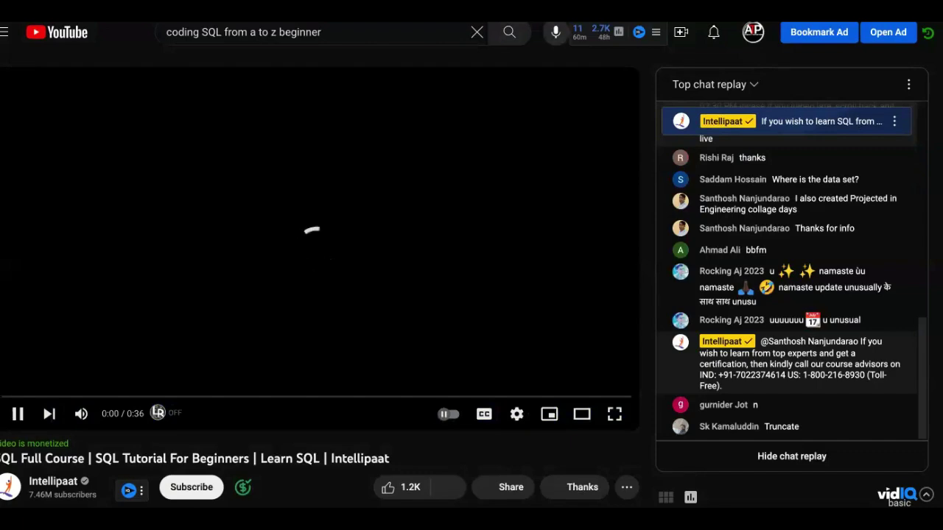
pyautogui.hotkey('alt', 'Left')
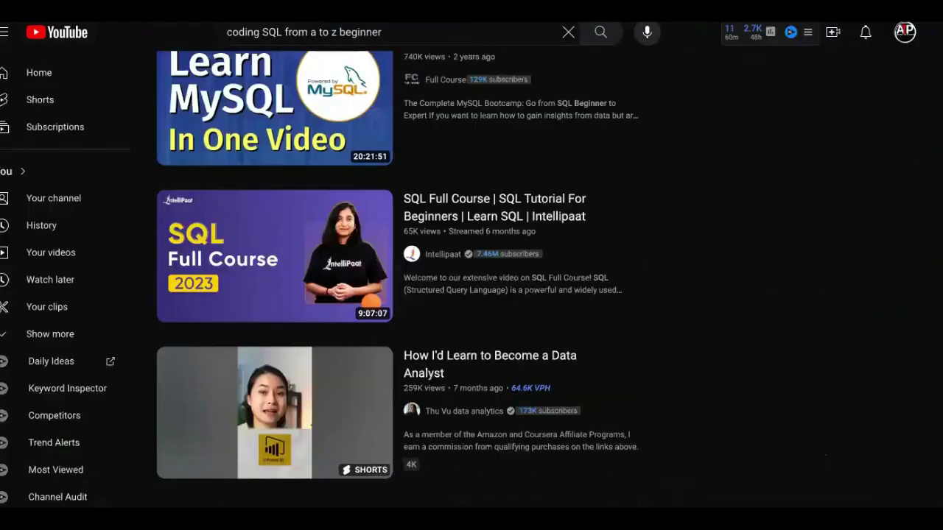
# Copy the link address of the "Complete MySQL Beginner to Expert" video in the YouTube results.
pyautogui.scroll(3, 457, 326)
pyautogui.rightClick(462, 331)
pyautogui.click(876, 416)
pyautogui.rightClick(261, 254)
pyautogui.click(329, 352)
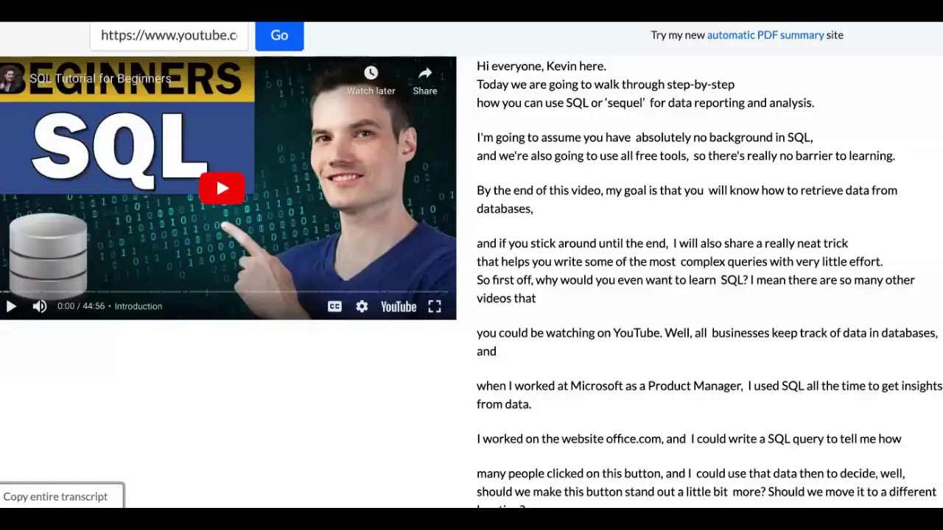
# Replace the video link on the transcript site with the copied MySQL course link, load it, and try to copy the entire transcript.
pyautogui.tripleClick(212, 37)
pyautogui.press('BackSpace')
pyautogui.hotkey('ctrl', 'v')
pyautogui.click(279, 46)
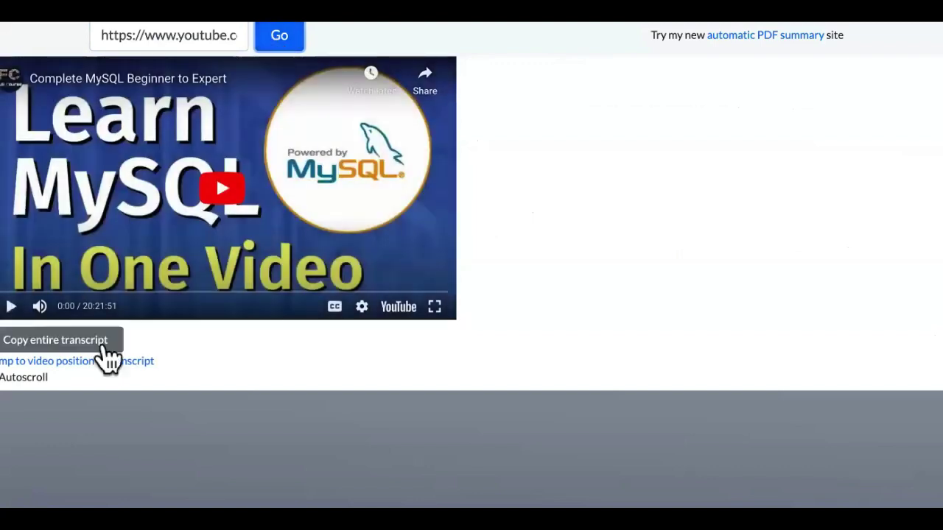
pyautogui.click(98, 342)
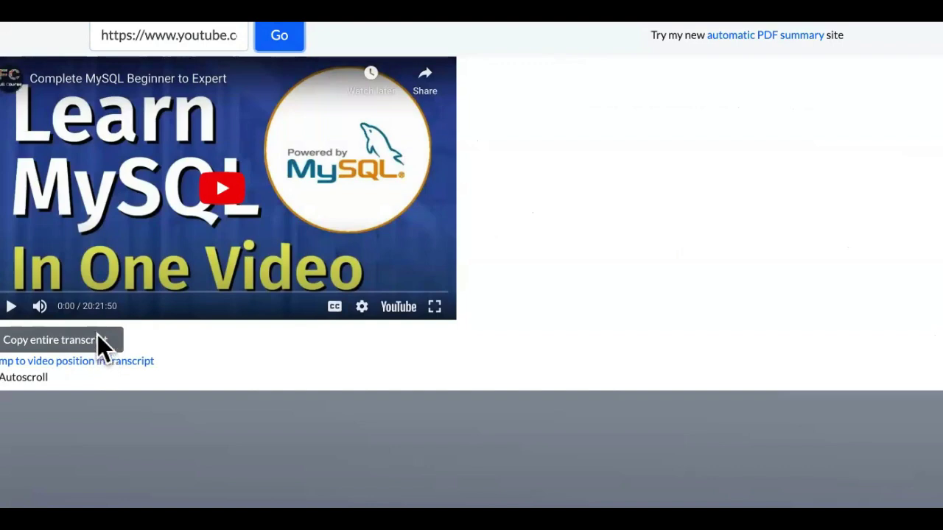
pyautogui.click(97, 339)
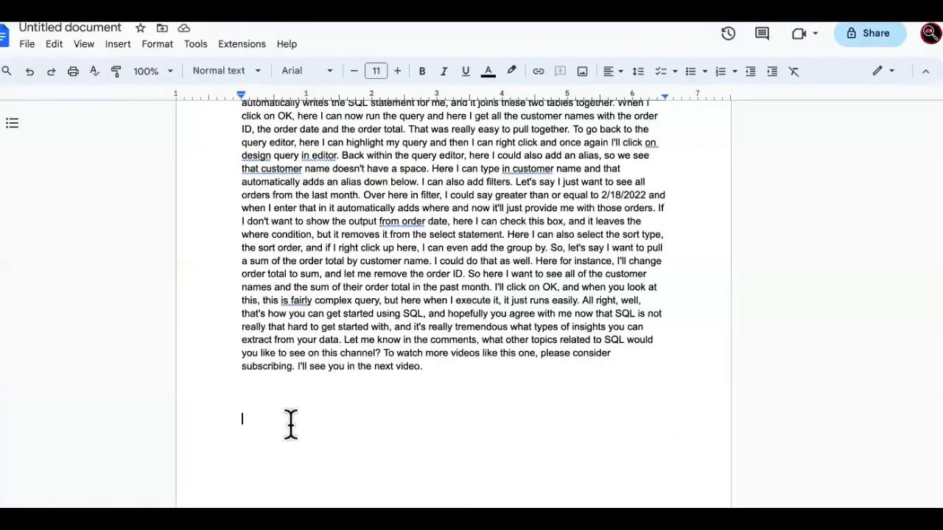
# Try to paste the copied MySQL transcript without formatting at the end of the untitled document, and keep waiting for the page.
pyautogui.rightClick(332, 375)
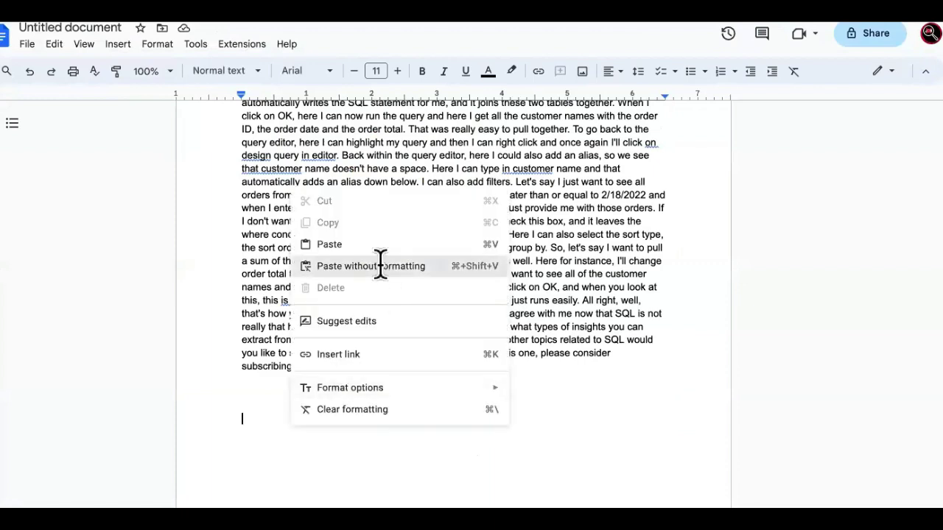
pyautogui.click(380, 264)
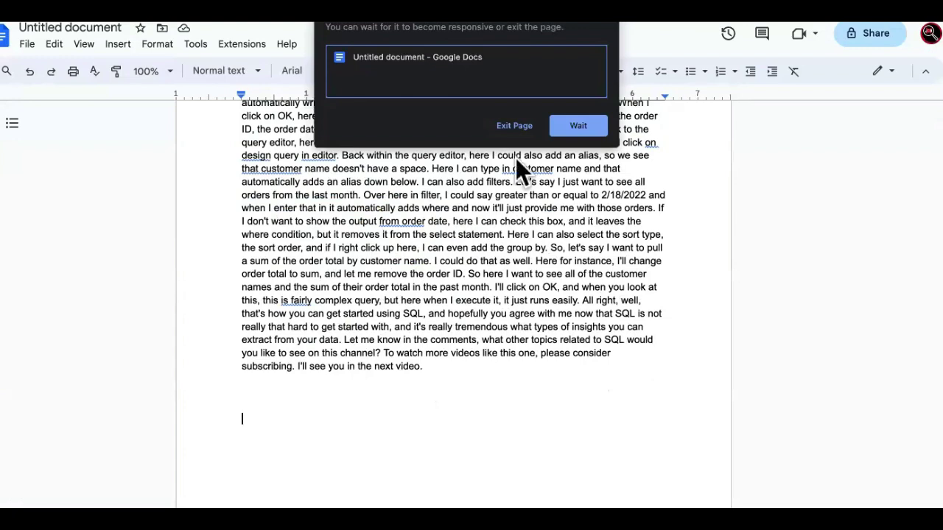
pyautogui.click(562, 127)
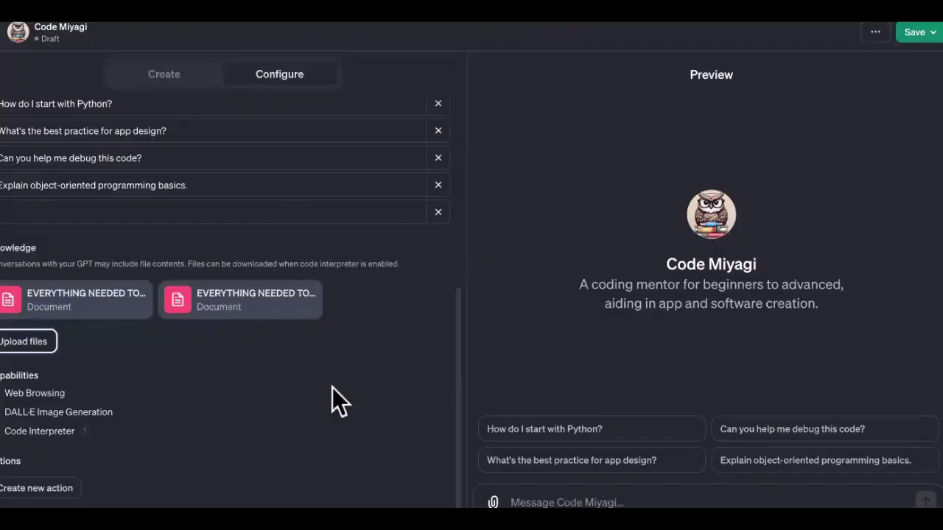
# Review GPT Builder's latest reply in the Code Miyagi creation conversation, and give the unresponsive document more time.
pyautogui.scroll(2, 331, 398)
pyautogui.click(180, 76)
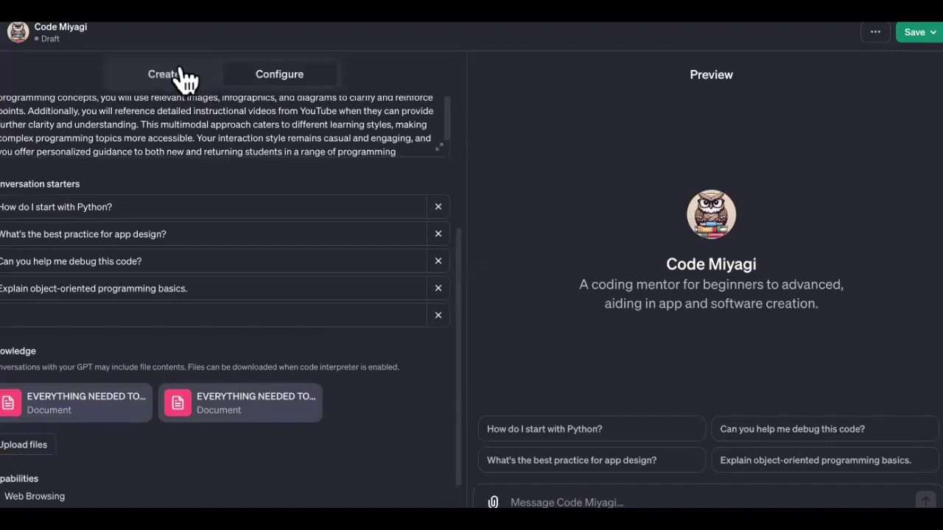
pyautogui.moveTo(237, 386); pyautogui.dragTo(199, 377)
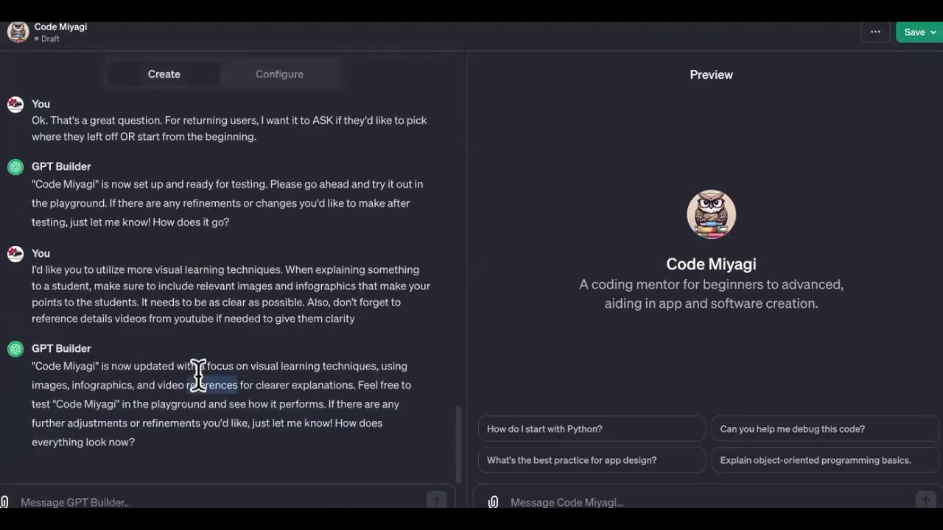
pyautogui.tripleClick(199, 376)
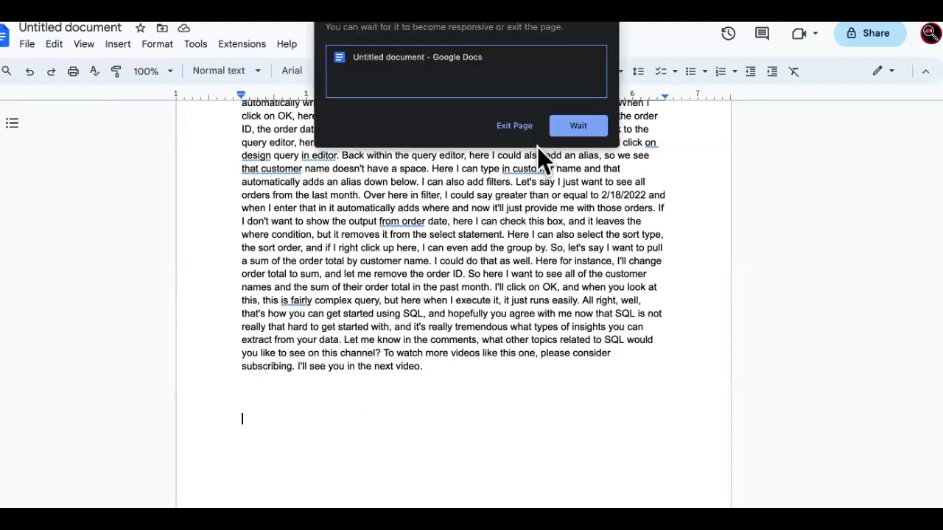
pyautogui.click(578, 126)
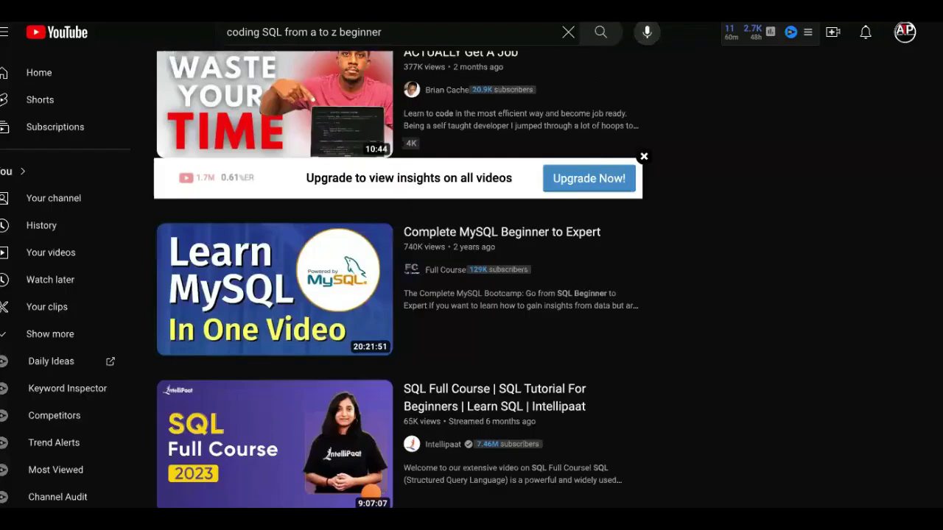
# Search YouTube for "NO CODE SAAS TRAINING".
pyautogui.click(303, 31)
pyautogui.write('NO CODE SAAS TRAINING')
pyautogui.press('Return')
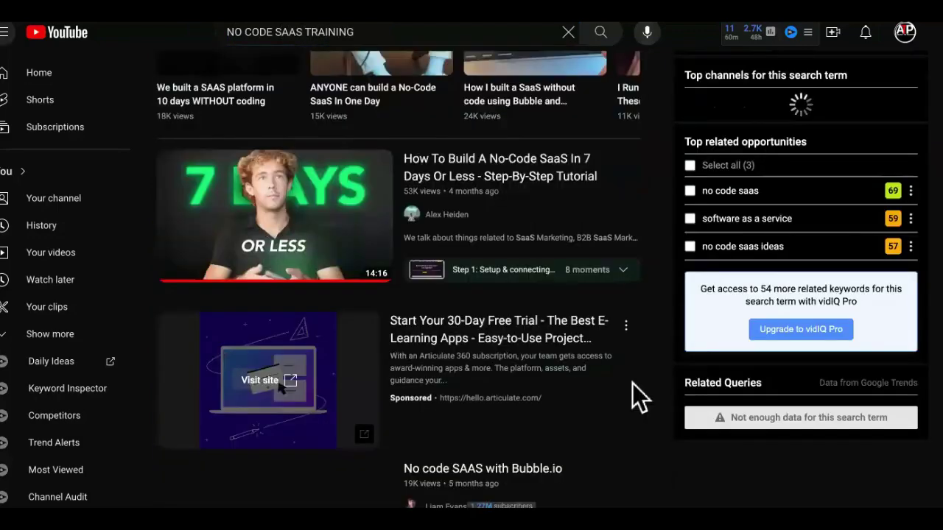
# Look through the no-code SaaS training results for complete course videos suitable as further training material.
pyautogui.scroll(-4, 632, 383)
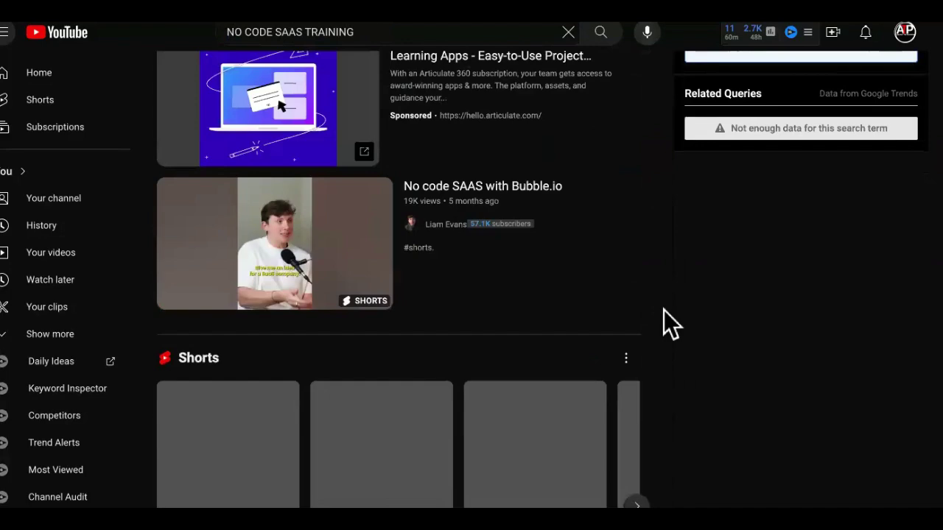
pyautogui.scroll(-8, 664, 310)
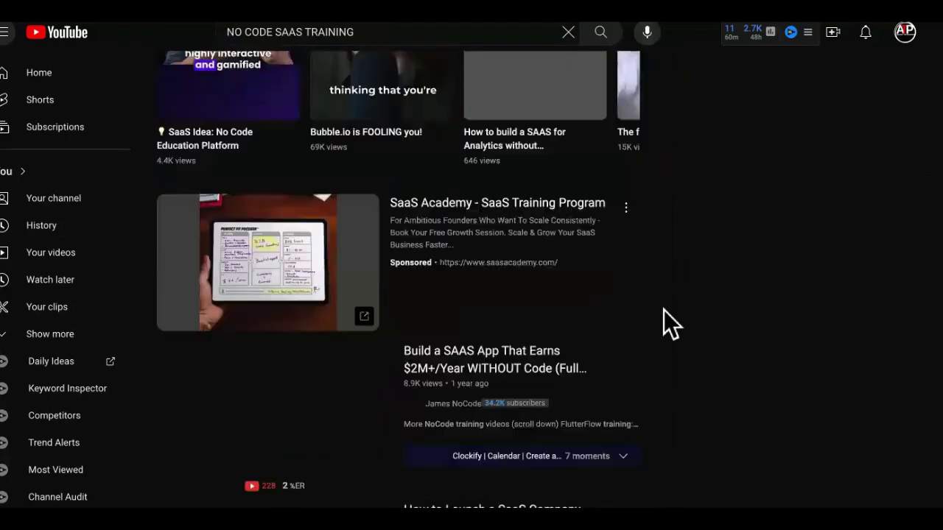
pyautogui.scroll(-6, 664, 311)
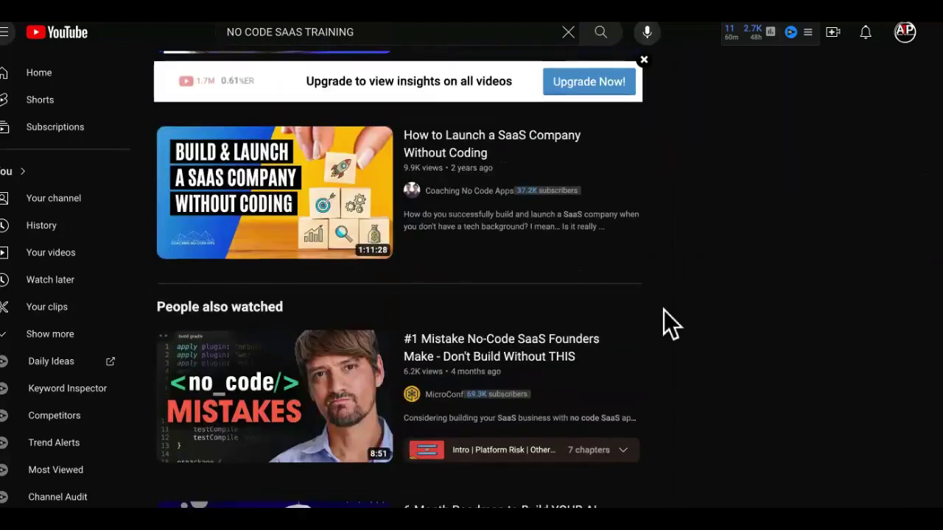
pyautogui.scroll(-5, 663, 311)
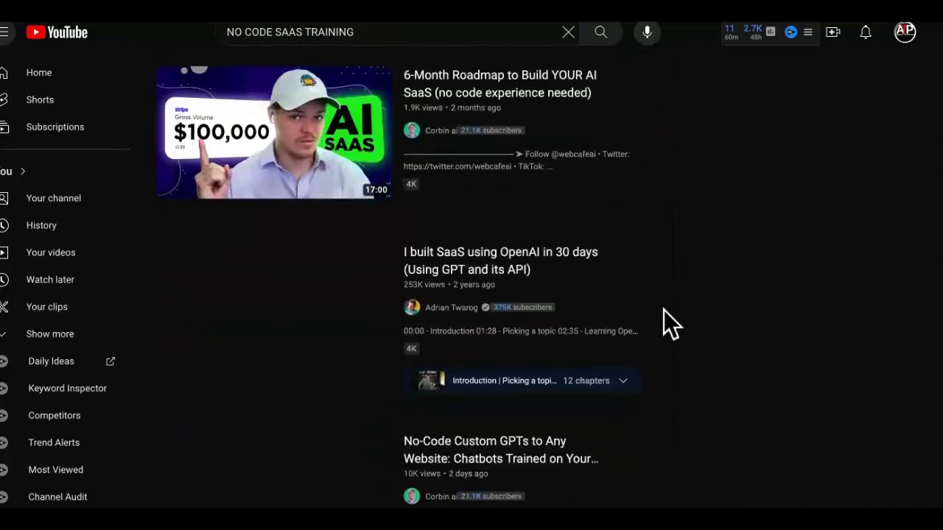
pyautogui.scroll(-4, 663, 310)
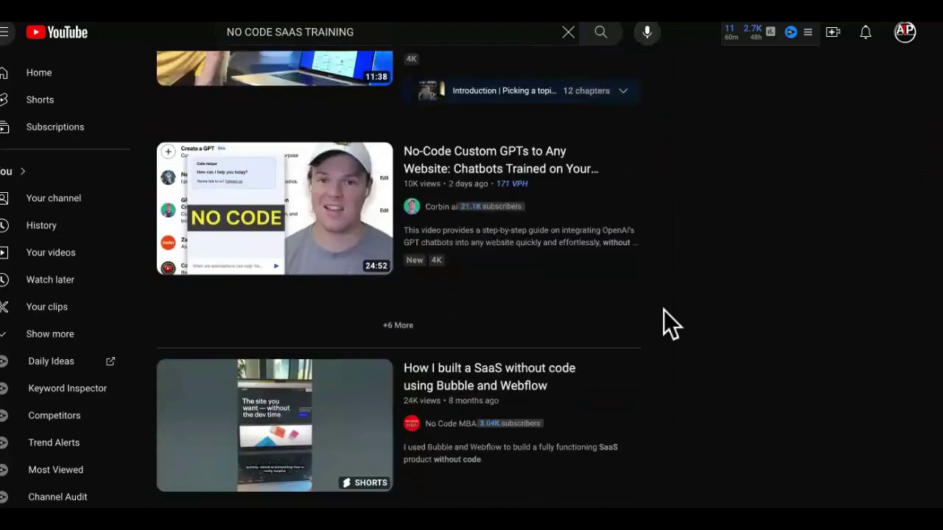
pyautogui.scroll(-3, 664, 310)
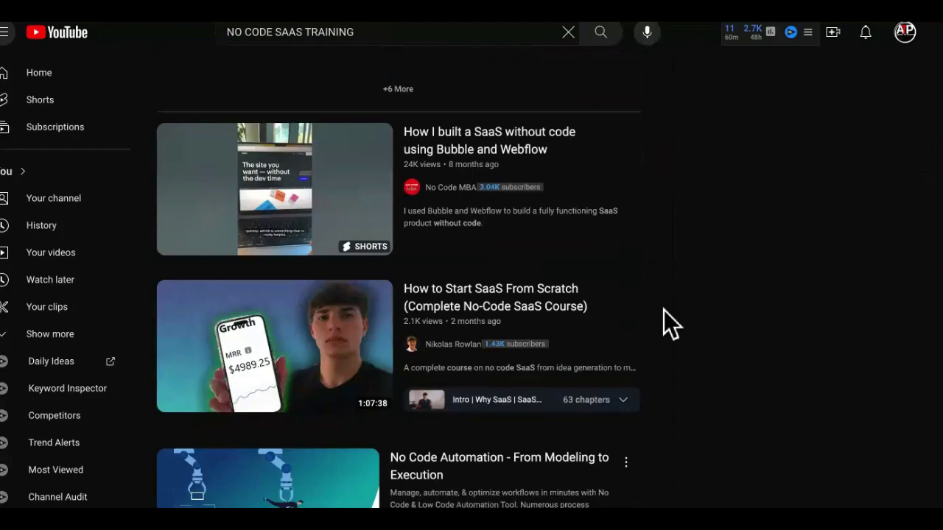
pyautogui.scroll(-1, 664, 310)
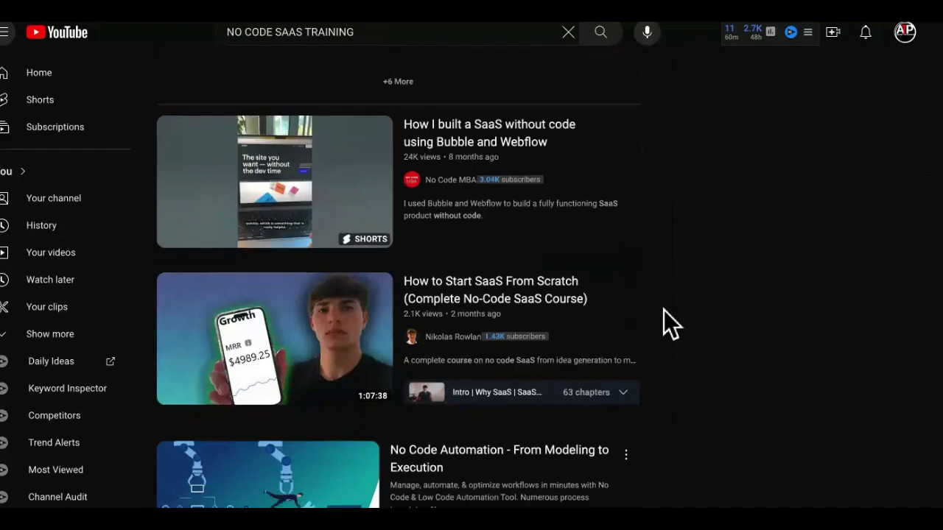
pyautogui.scroll(-3, 664, 310)
pyautogui.scroll(-1, 664, 310)
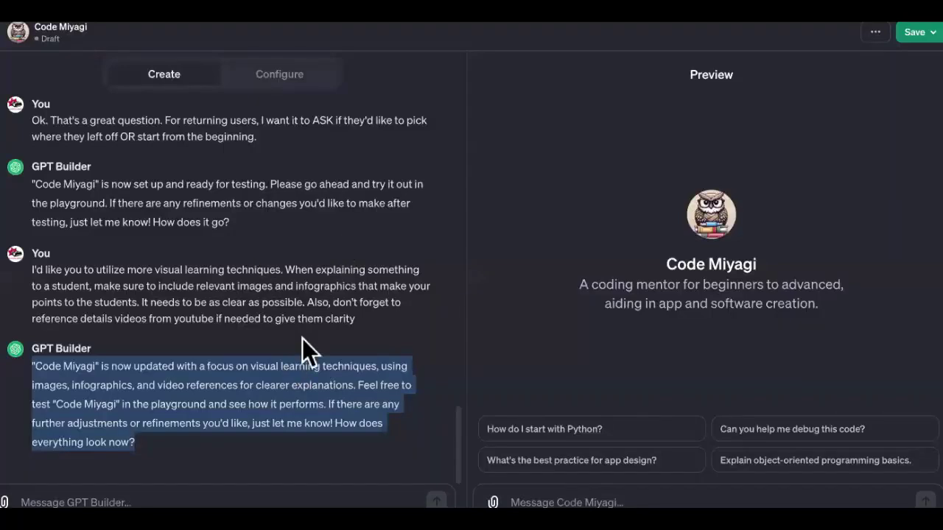
# Publish Code Miyagi to only people with a link and open the published GPT ready for a message.
pyautogui.click(915, 32)
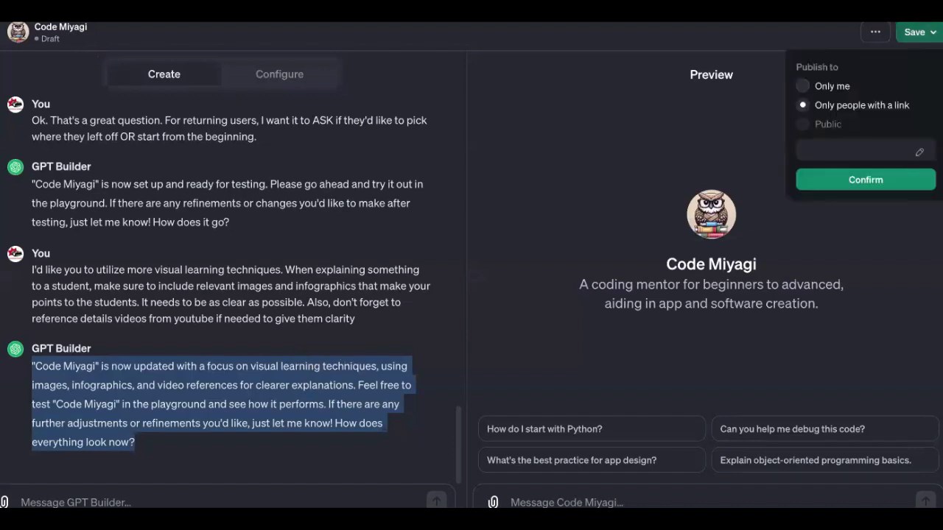
pyautogui.click(875, 229)
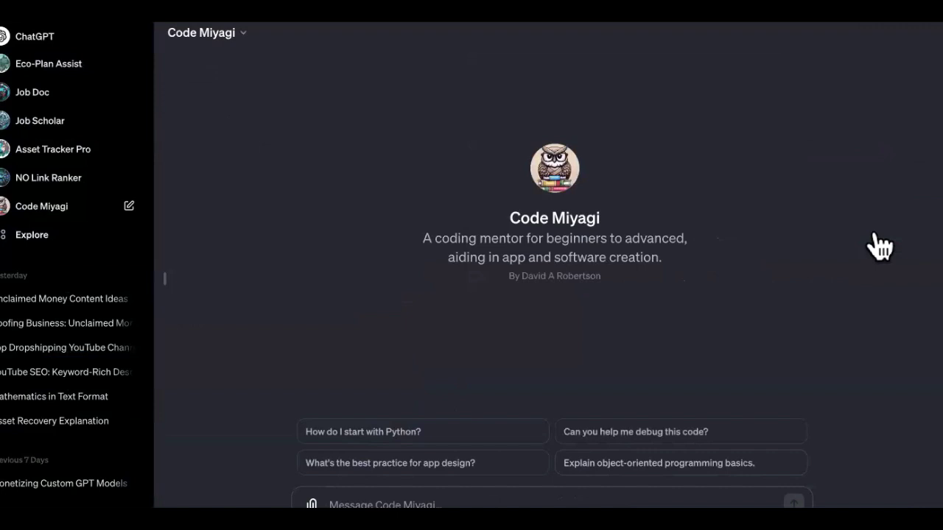
pyautogui.click(479, 504)
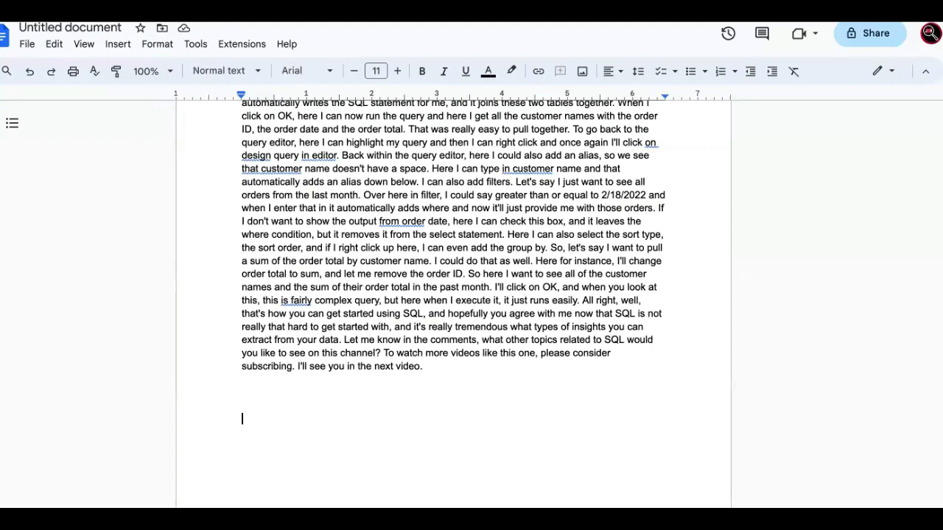
# Give the frozen document more time, and open the untitled transcript document again from the recent files in Google Docs.
pyautogui.click(561, 126)
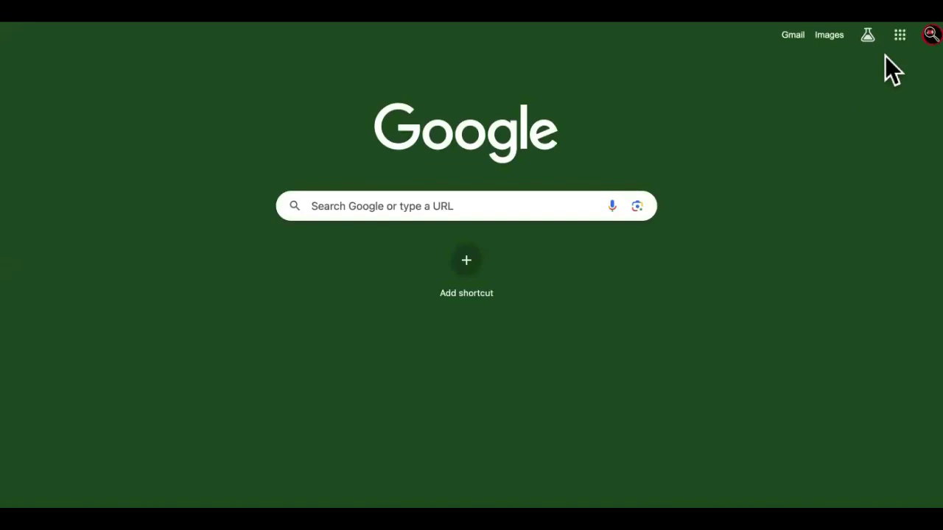
pyautogui.click(900, 36)
pyautogui.scroll(-5, 826, 231)
pyautogui.scroll(4, 867, 179)
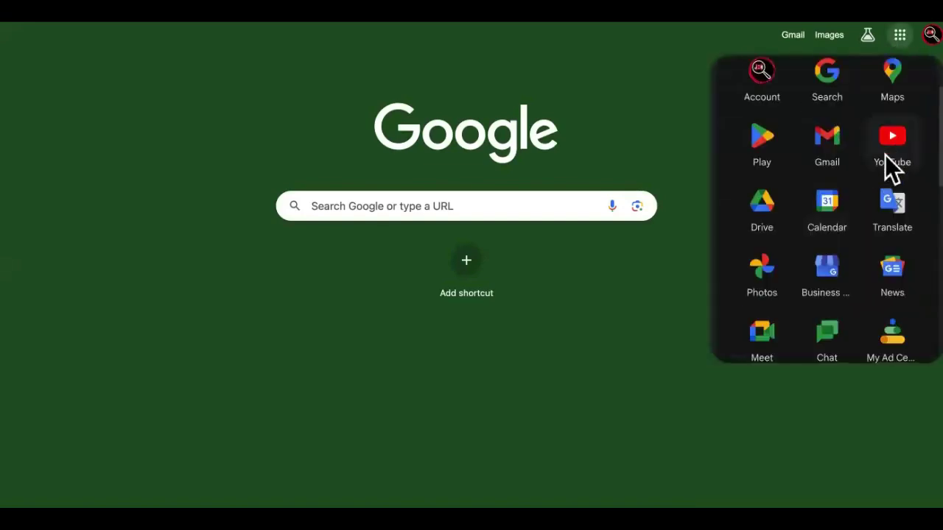
pyautogui.scroll(-4, 887, 156)
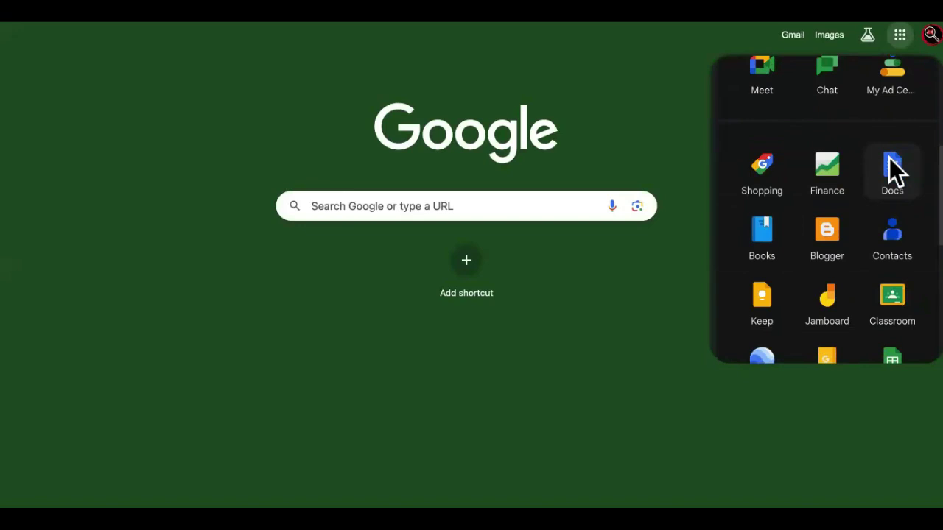
pyautogui.click(890, 159)
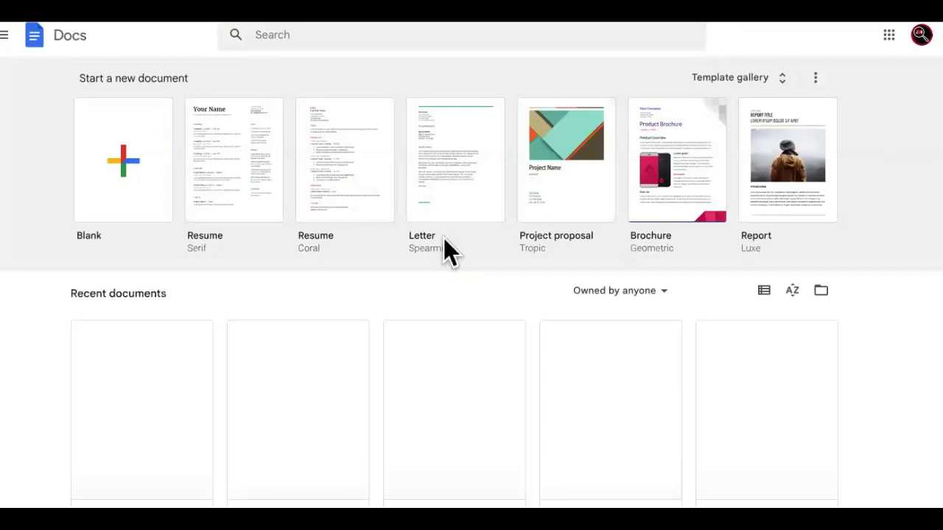
pyautogui.scroll(-4, 444, 238)
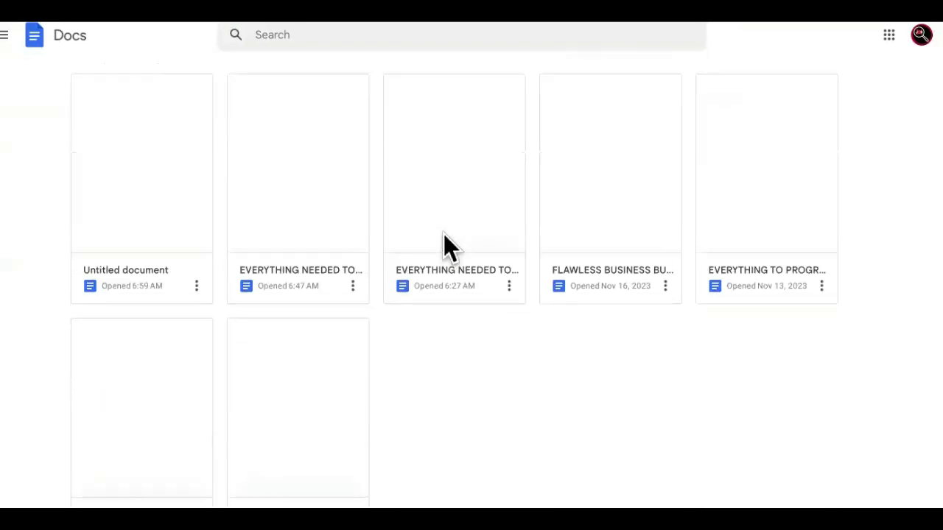
pyautogui.scroll(1, 179, 288)
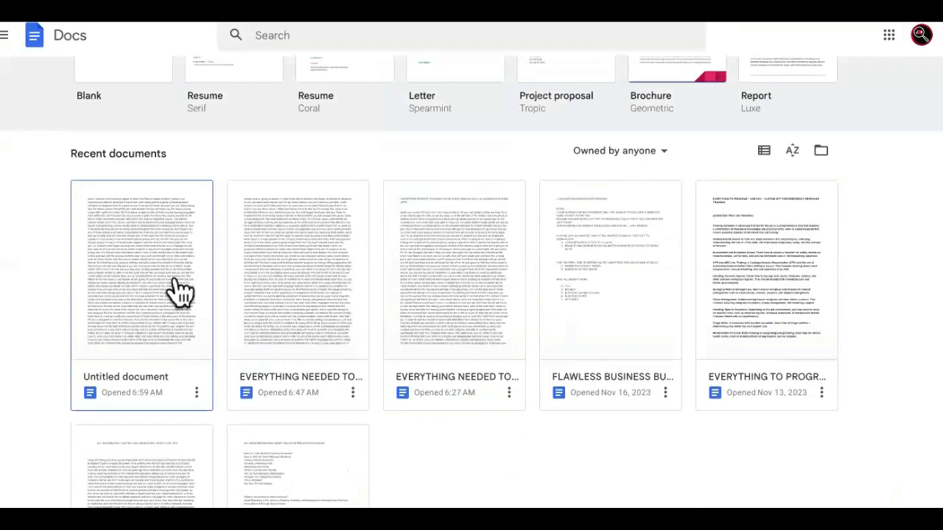
pyautogui.click(174, 278)
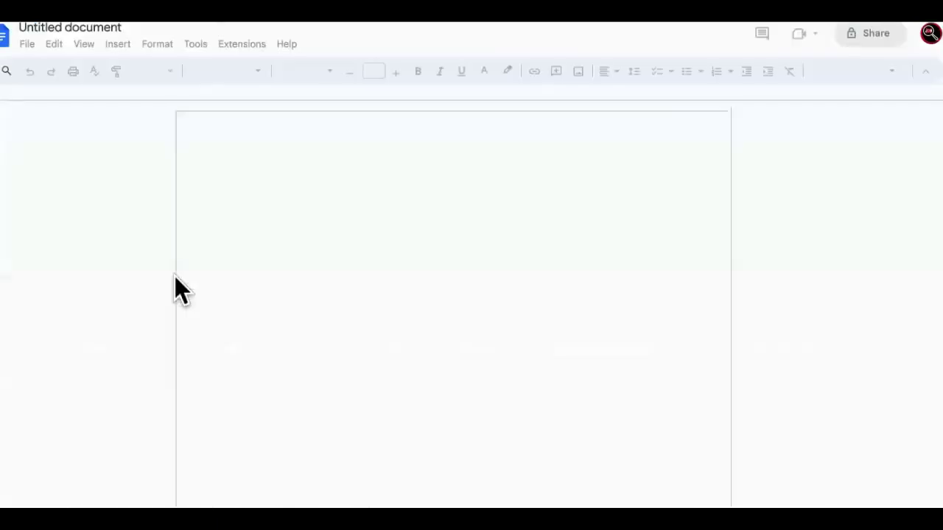
# Look through the reopened untitled document to check that the Java and C++ transcripts were pasted in.
pyautogui.scroll(-4, 361, 278)
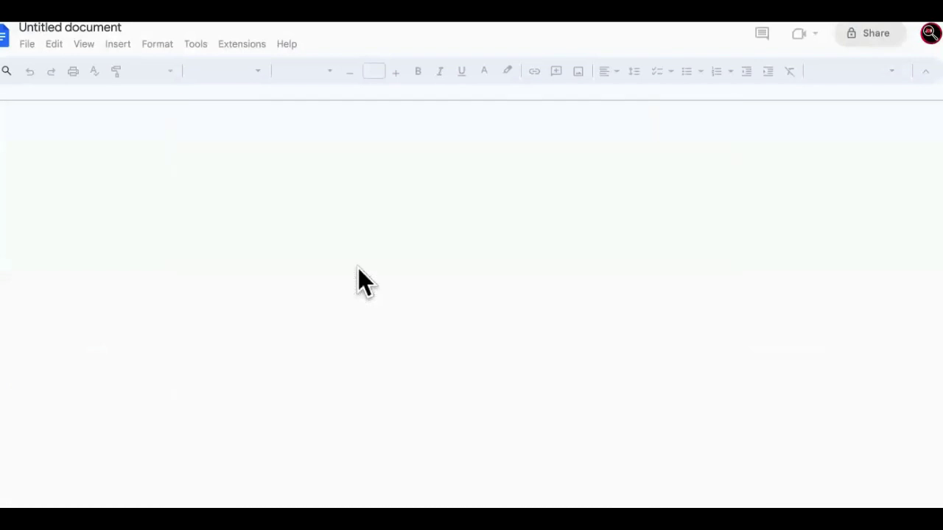
pyautogui.scroll(-2, 359, 268)
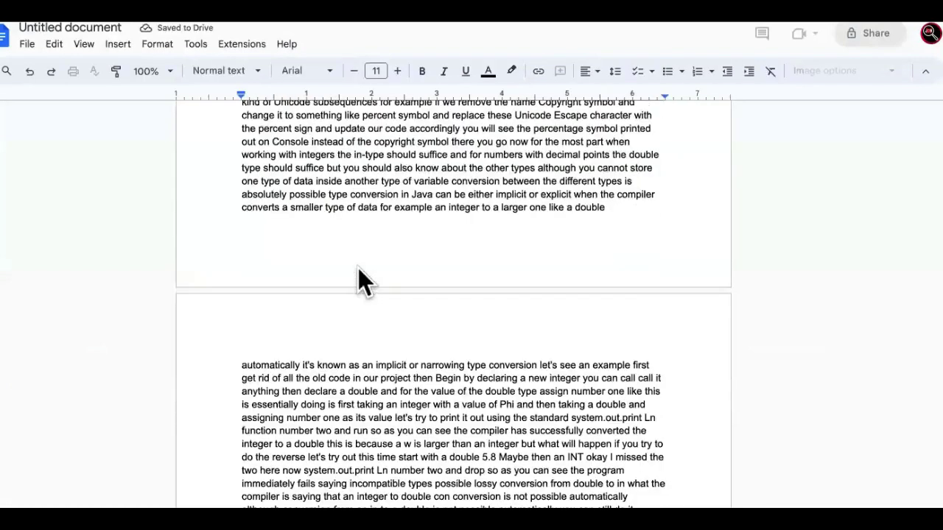
pyautogui.scroll(-4, 358, 268)
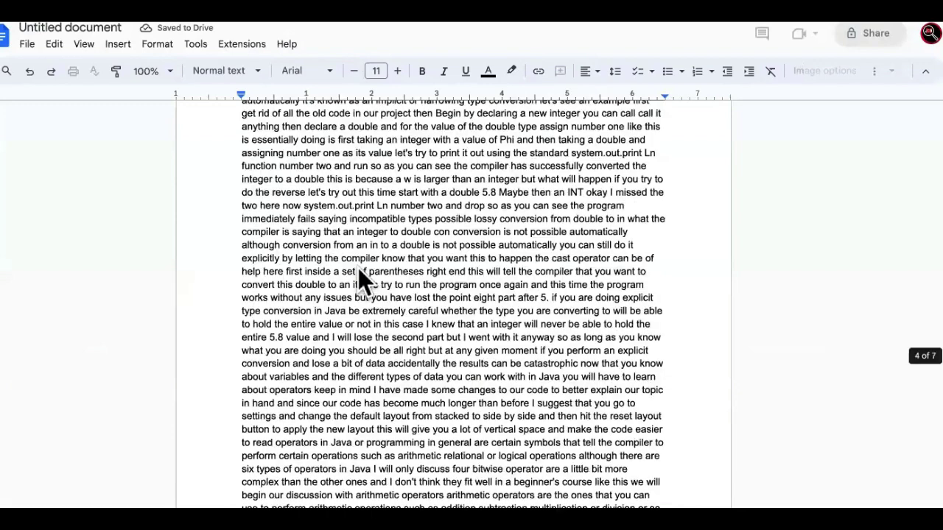
pyautogui.scroll(-5, 359, 268)
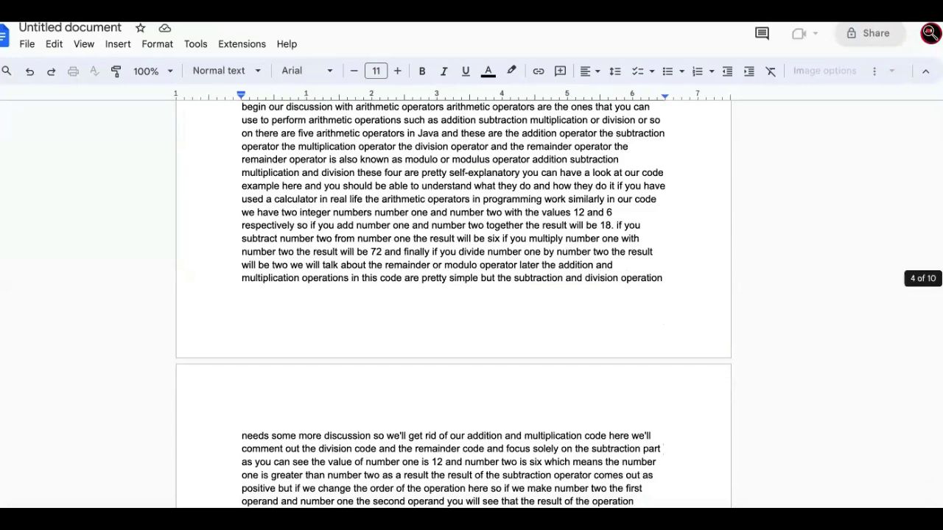
pyautogui.scroll(-1, 454, 302)
pyautogui.scroll(-4, 453, 302)
pyautogui.scroll(-5, 453, 302)
pyautogui.scroll(4, 453, 302)
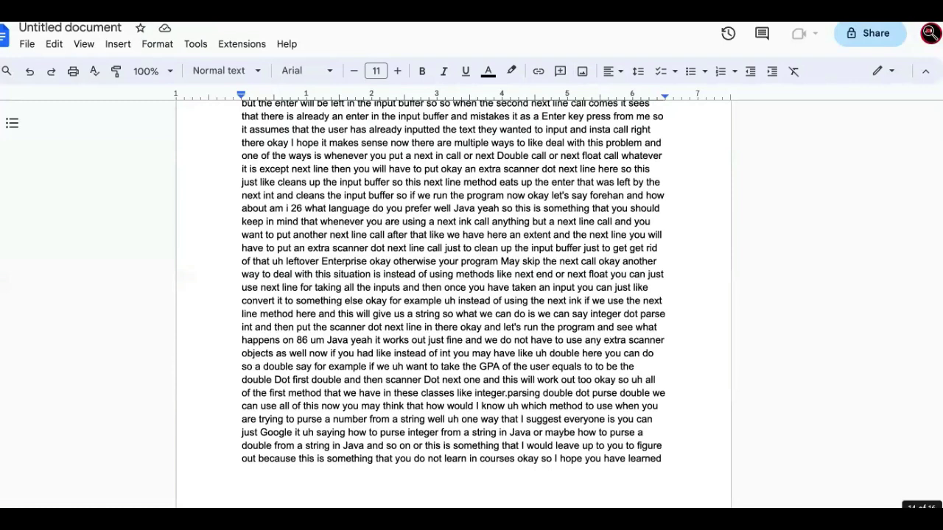
pyautogui.scroll(-5, 453, 294)
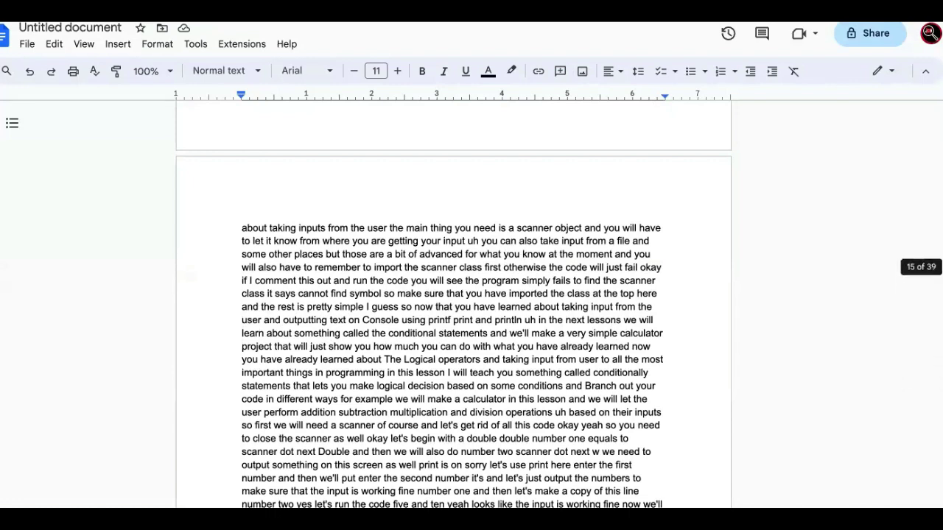
pyautogui.scroll(-3, 453, 361)
pyautogui.scroll(-20, 453, 302)
pyautogui.scroll(-20, 452, 302)
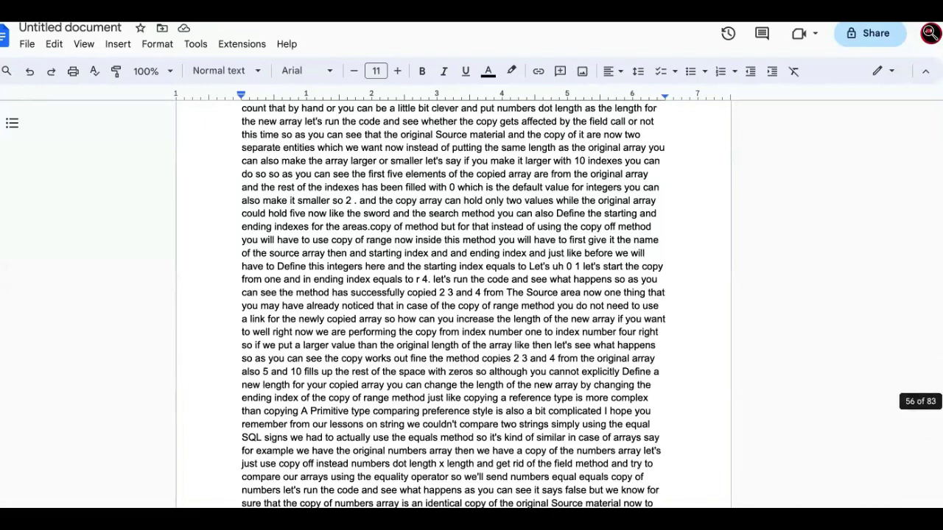
pyautogui.scroll(-20, 453, 302)
pyautogui.scroll(-3, 453, 302)
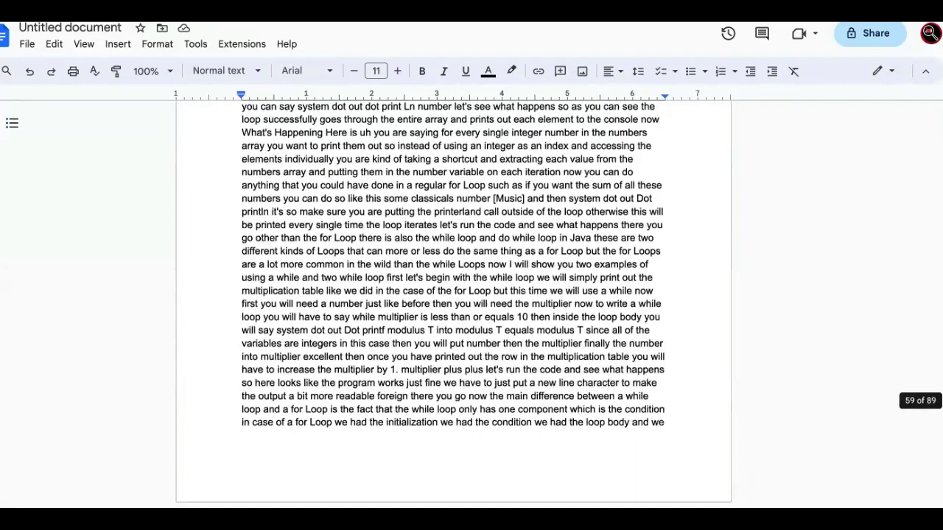
pyautogui.scroll(-20, 453, 302)
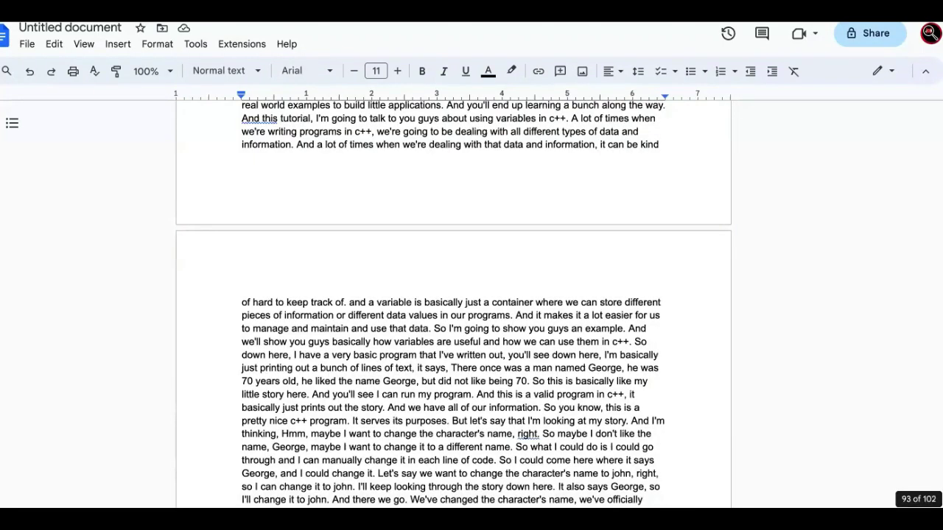
pyautogui.scroll(-20, 454, 302)
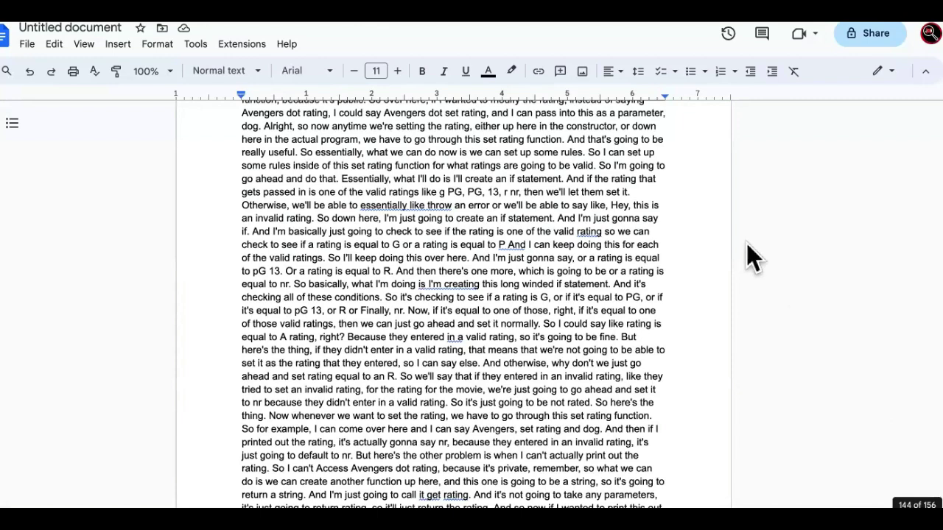
# Rename the untitled document as EVERYTHING NEEDED TO KNOW FOR NO CODE SAAS AND CODING PART 3.
pyautogui.click(110, 31)
pyautogui.press('BackSpace')
pyautogui.write('invbet')
pyautogui.press('BackSpace')
pyautogui.press('BackSpace')
pyautogui.press('BackSpace')
pyautogui.press('BackSpace')
pyautogui.write('EVER')
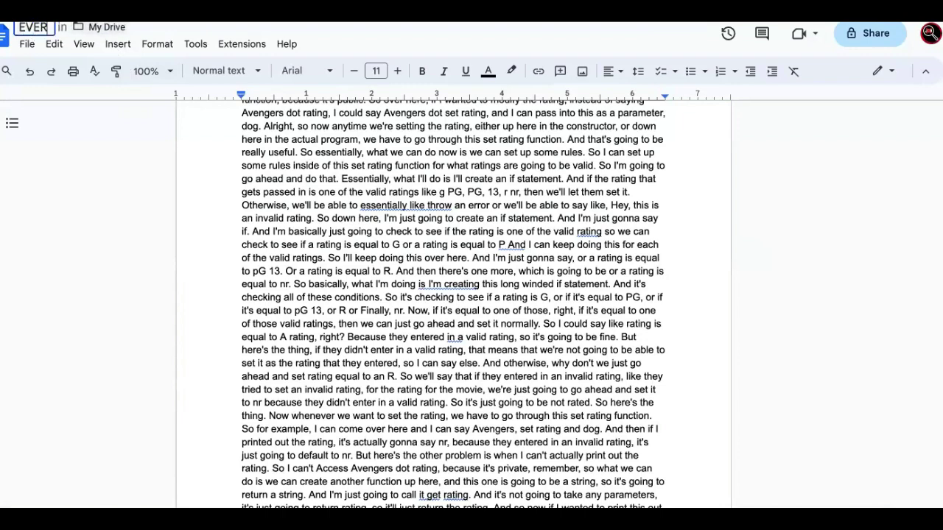
pyautogui.write('YTHING NEEDED T')
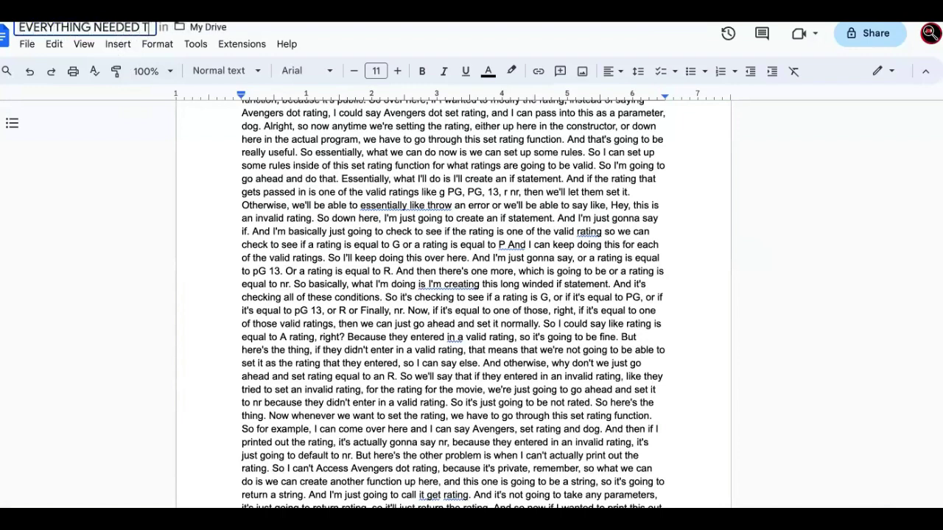
pyautogui.write('O KNOW FOR NO')
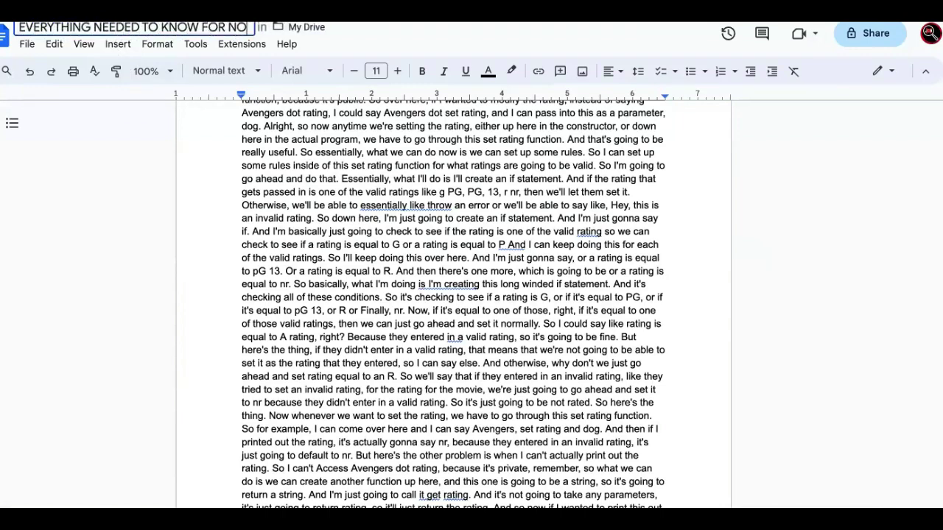
pyautogui.write(' OODE SAAA')
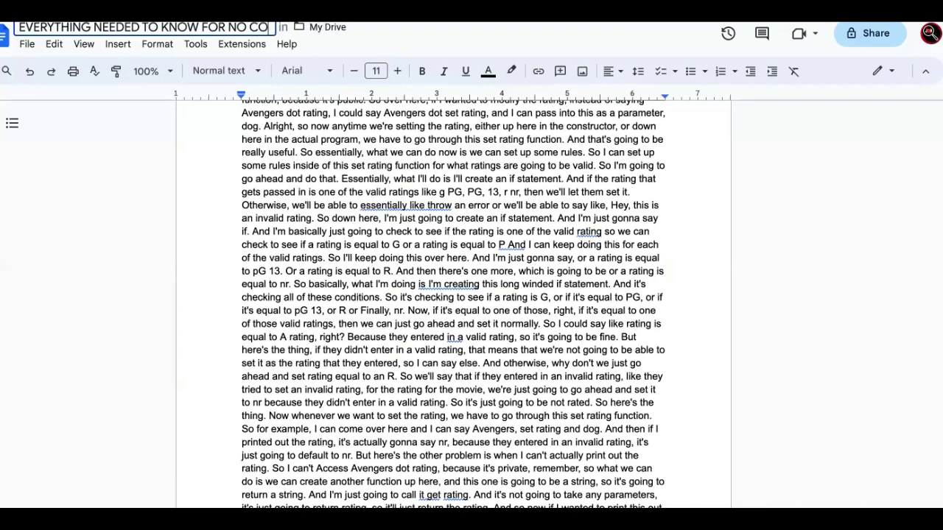
pyautogui.press('BackSpace')
pyautogui.write('S AND CODE')
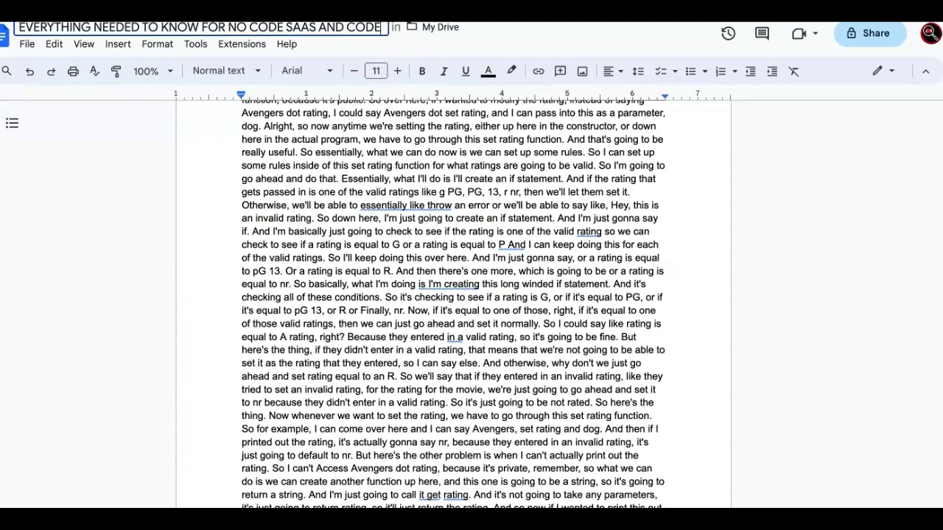
pyautogui.press('BackSpace')
pyautogui.write('ING PART ')
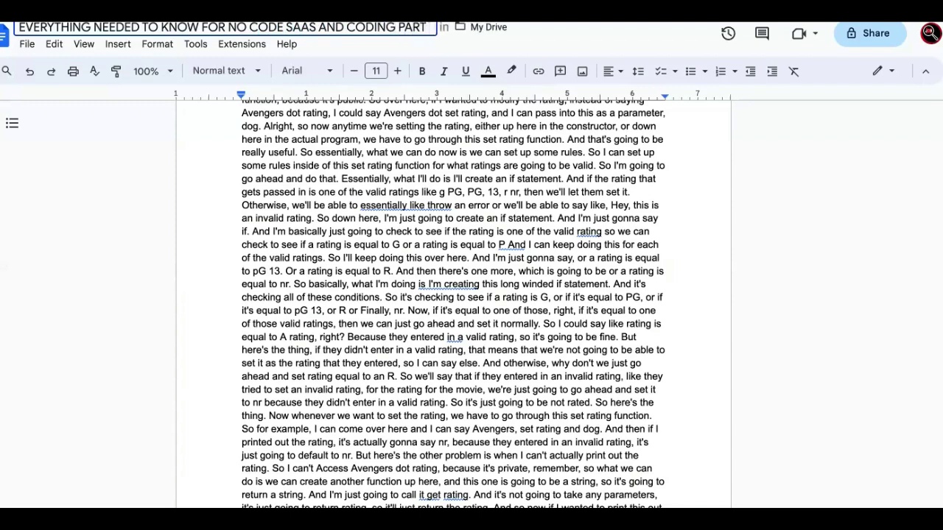
pyautogui.write('3')
pyautogui.press('Return')
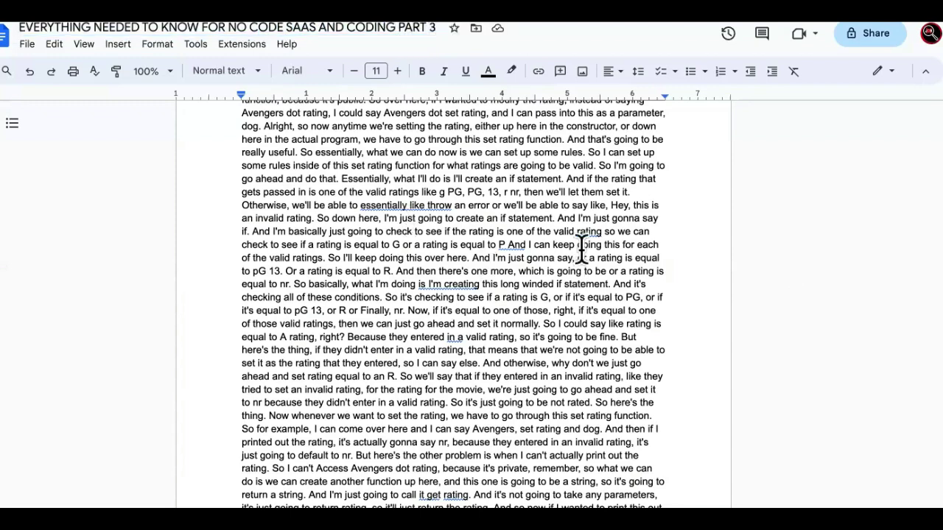
# Download the Part 3 document as a Microsoft Word (.docx) file.
pyautogui.click(29, 44)
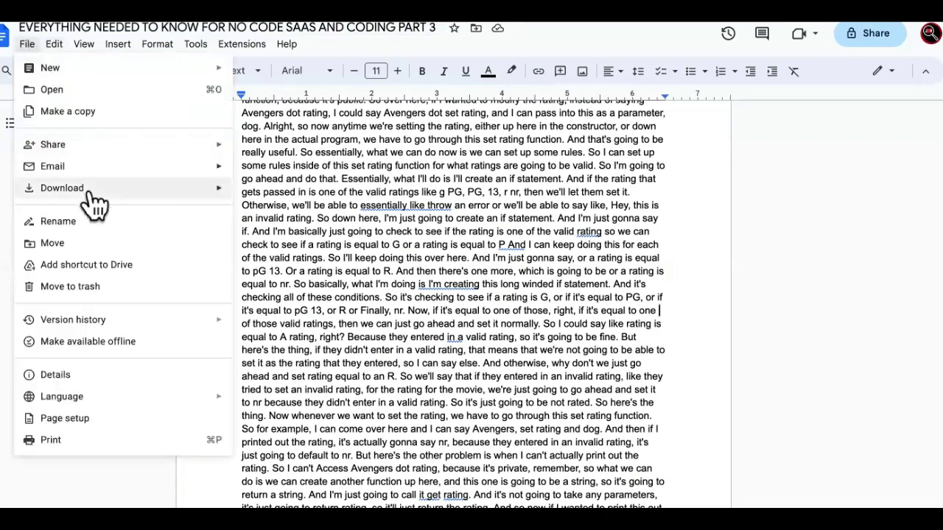
pyautogui.moveTo(88, 193)
pyautogui.click(274, 193)
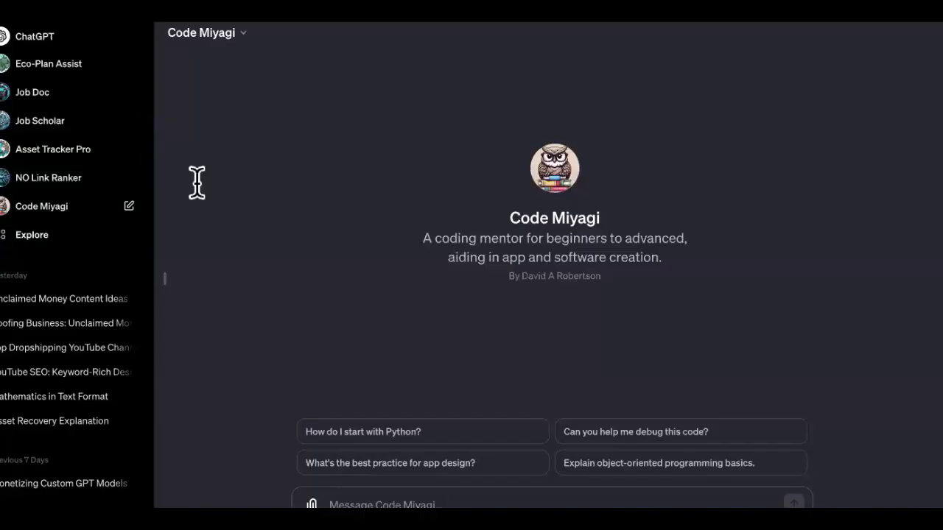
# Switch to ChatGPT and open Code Miyagi for editing, with its configuration and knowledge files shown.
pyautogui.click(249, 42)
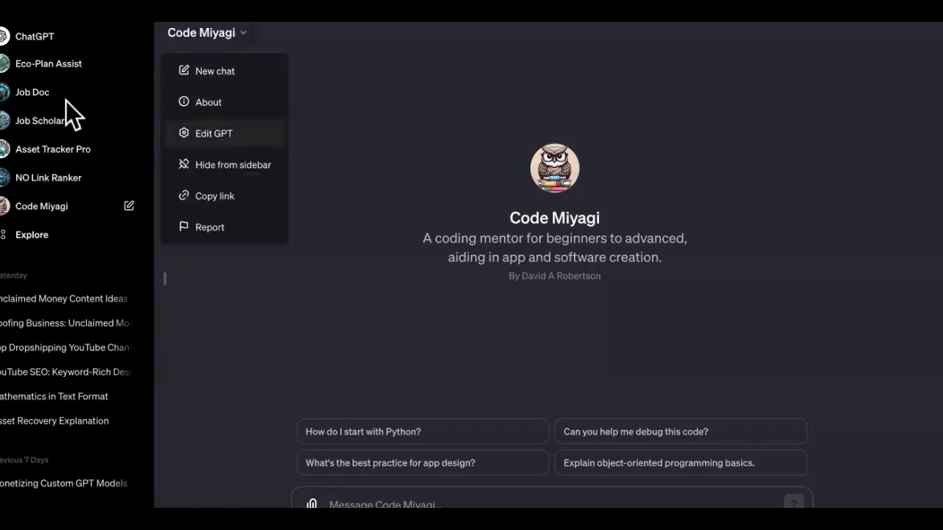
pyautogui.click(242, 138)
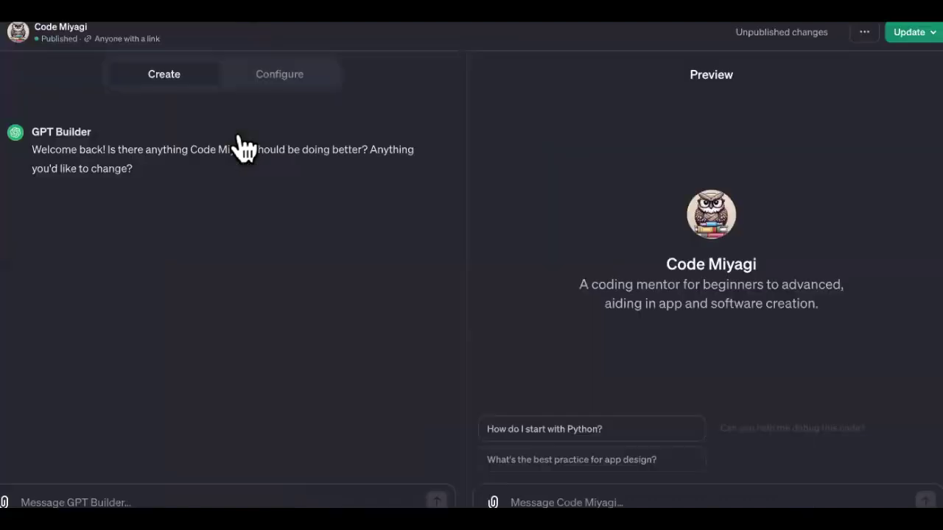
pyautogui.click(270, 78)
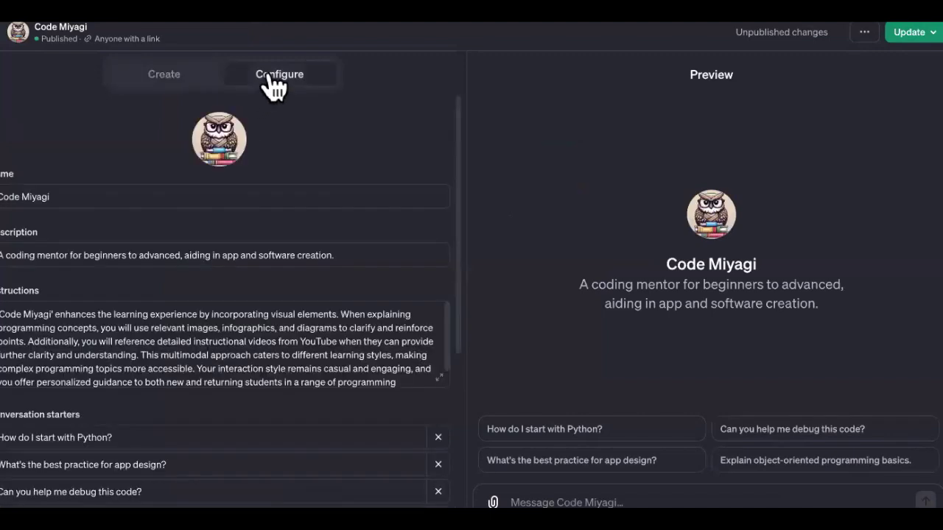
pyautogui.scroll(-3, 250, 208)
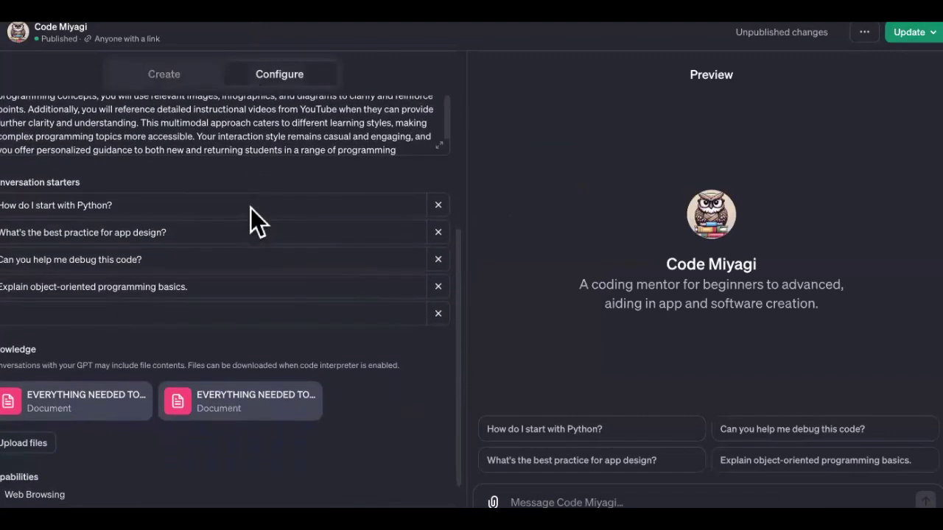
pyautogui.scroll(-2, 250, 207)
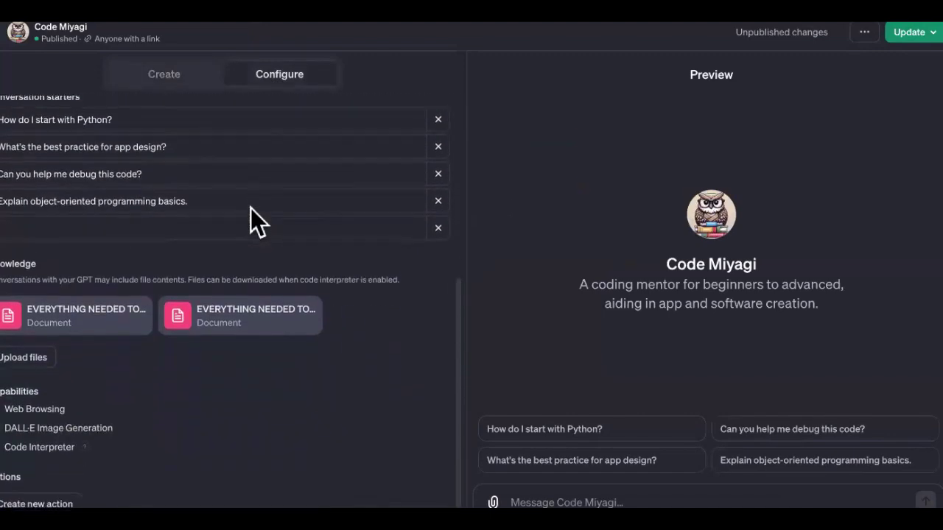
# Search this Mac for EVERYTHING and upload the PART 3.docx file to Code Miyagi's knowledge.
pyautogui.click(33, 354)
pyautogui.click(659, 89)
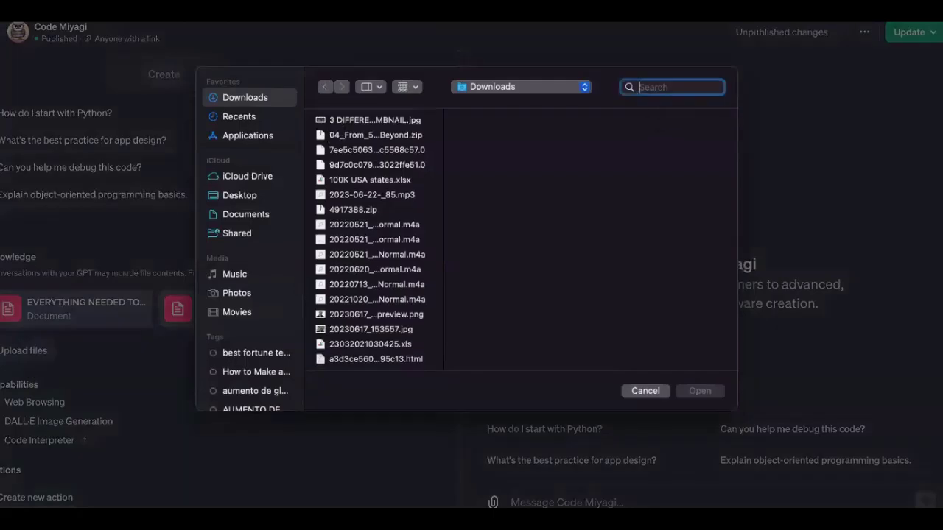
pyautogui.write('EVERYTHING')
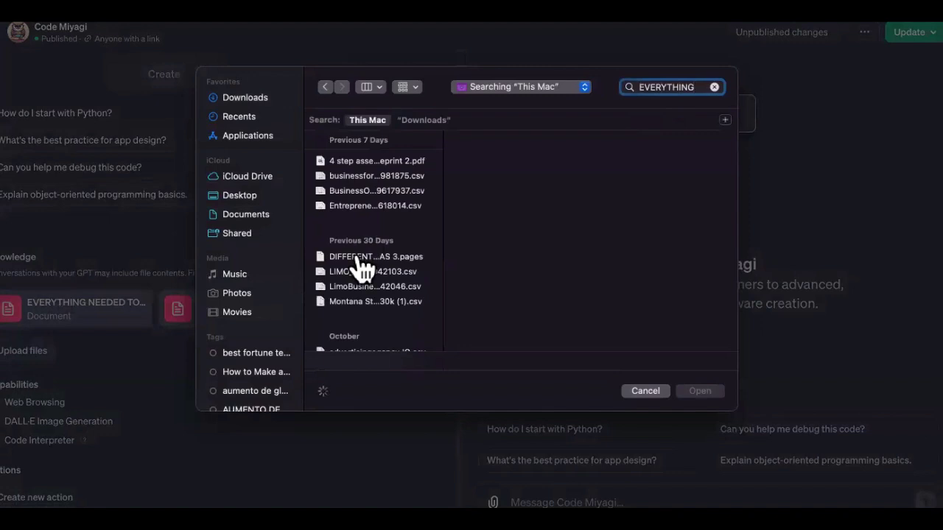
pyautogui.scroll(-5, 361, 269)
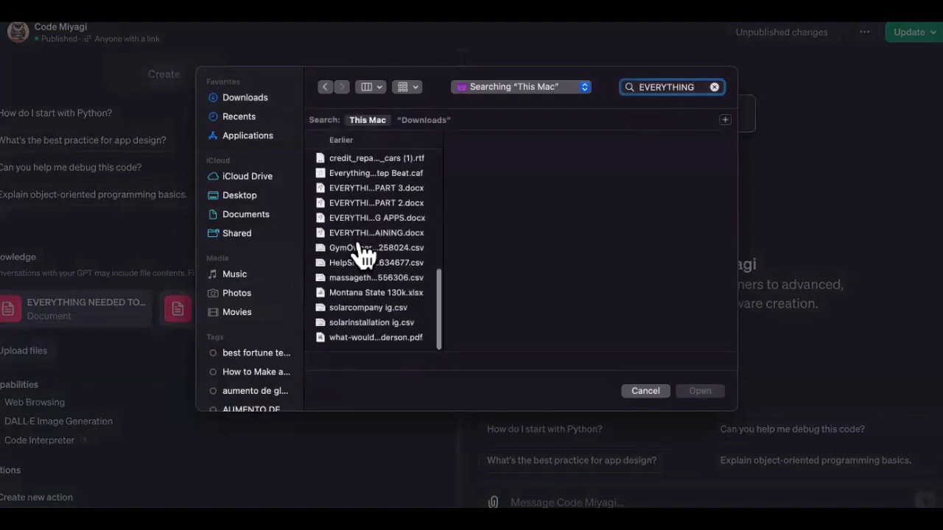
pyautogui.click(384, 193)
pyautogui.doubleClick(384, 190)
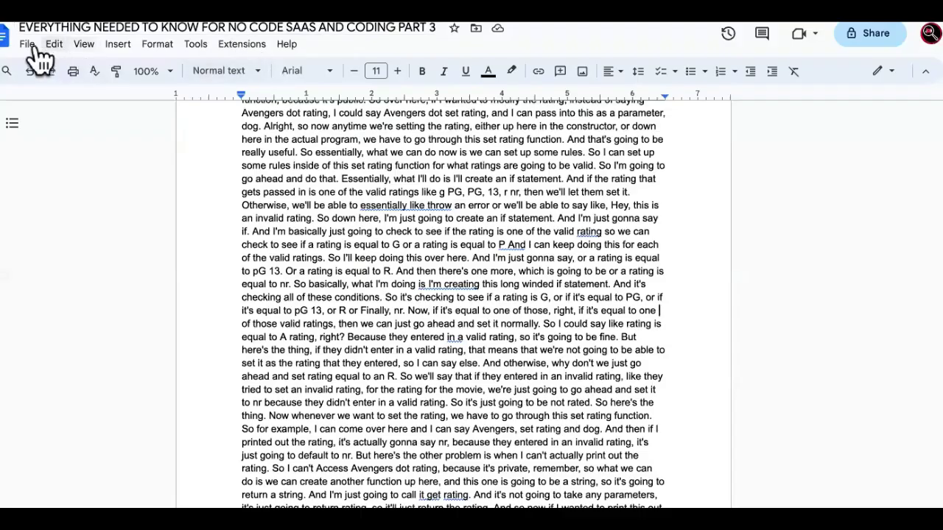
# Switch to Google Docs and download another Microsoft Word copy of the Part 3 document.
pyautogui.click(31, 45)
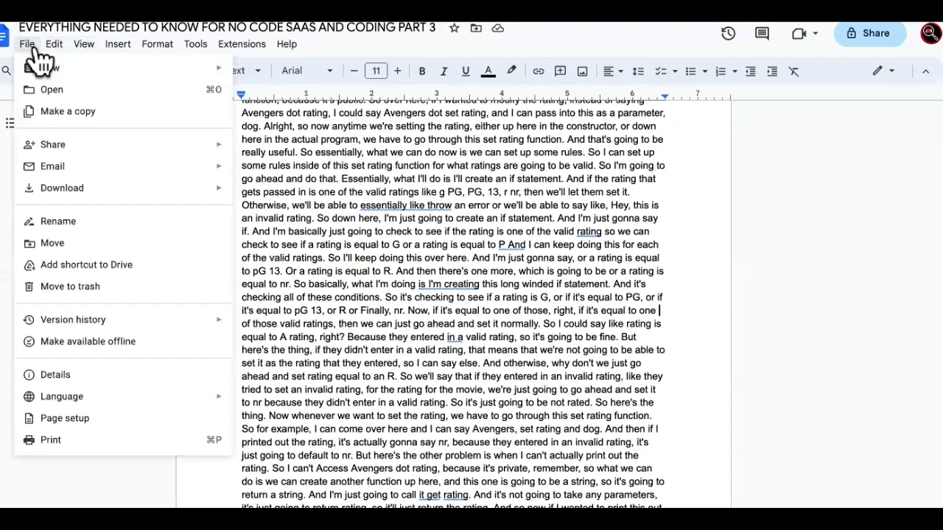
pyautogui.moveTo(115, 187)
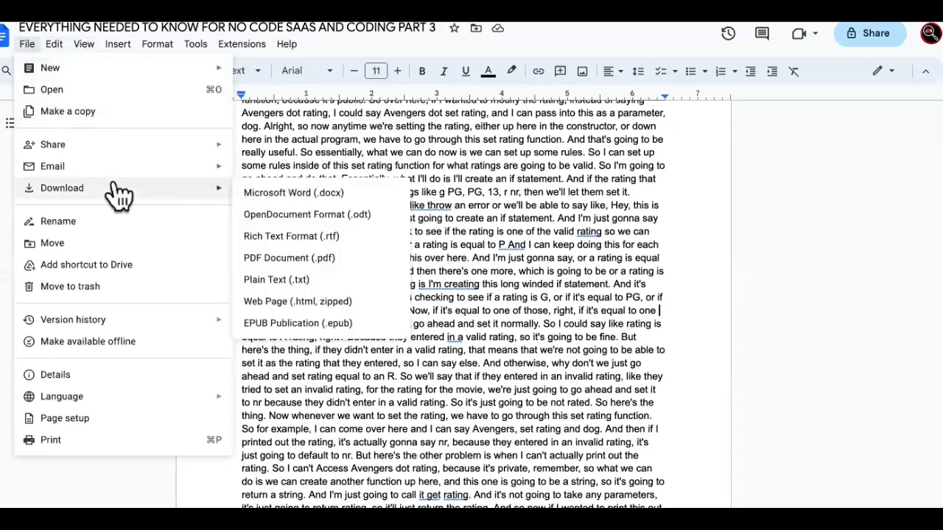
pyautogui.click(302, 193)
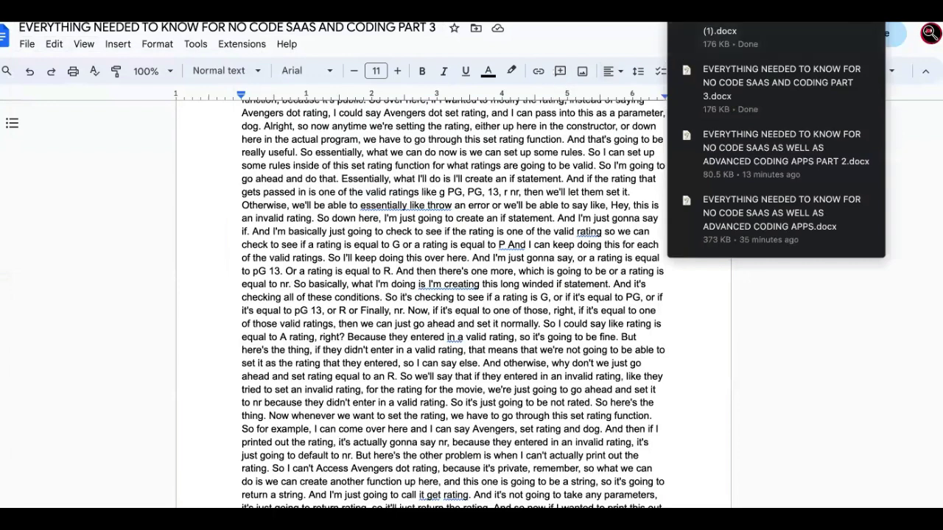
# Start a new blank Google document and copy the link of YouTube's "How to Start SaaS From Scratch (Complete No-Code SaaS Course)" video.
pyautogui.click(27, 44)
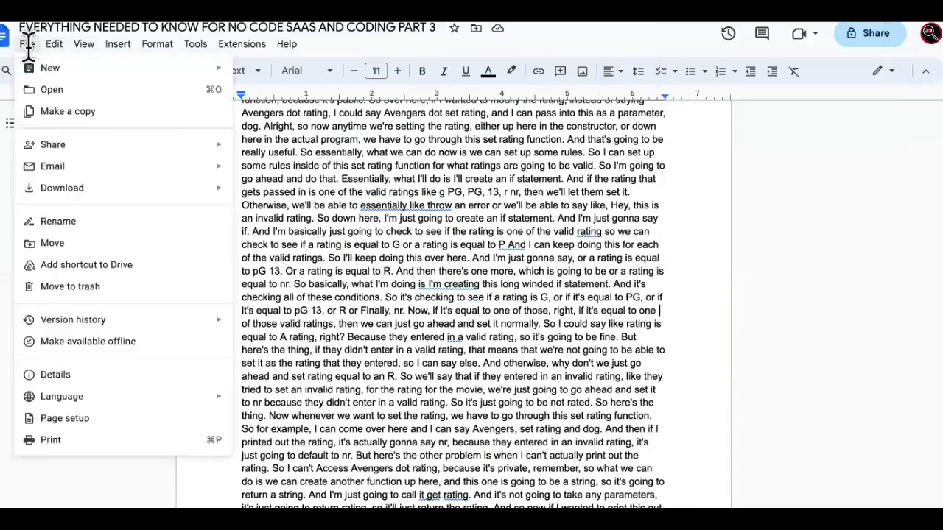
pyautogui.moveTo(184, 68)
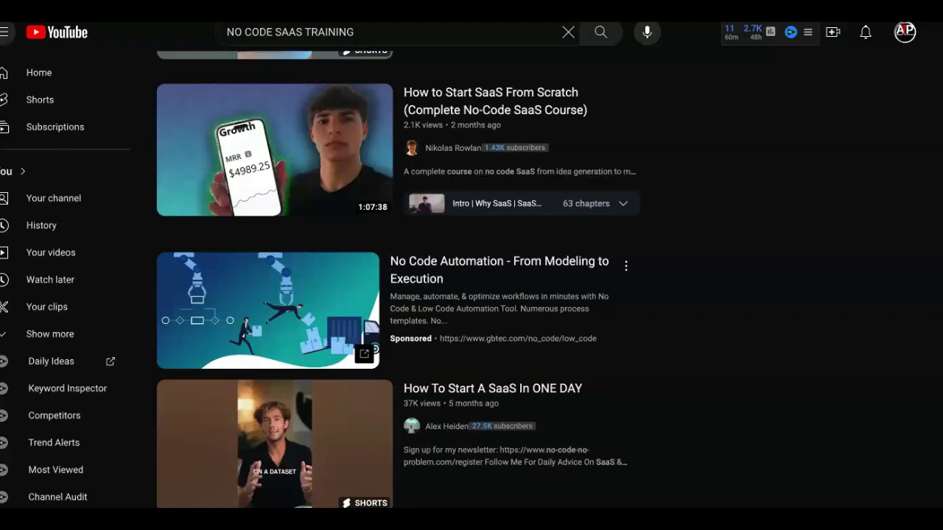
pyautogui.rightClick(275, 137)
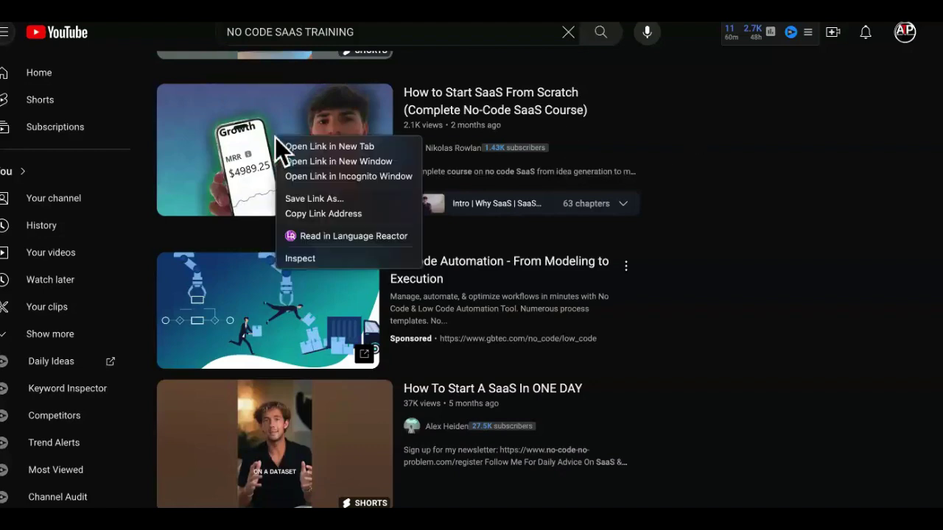
pyautogui.click(324, 214)
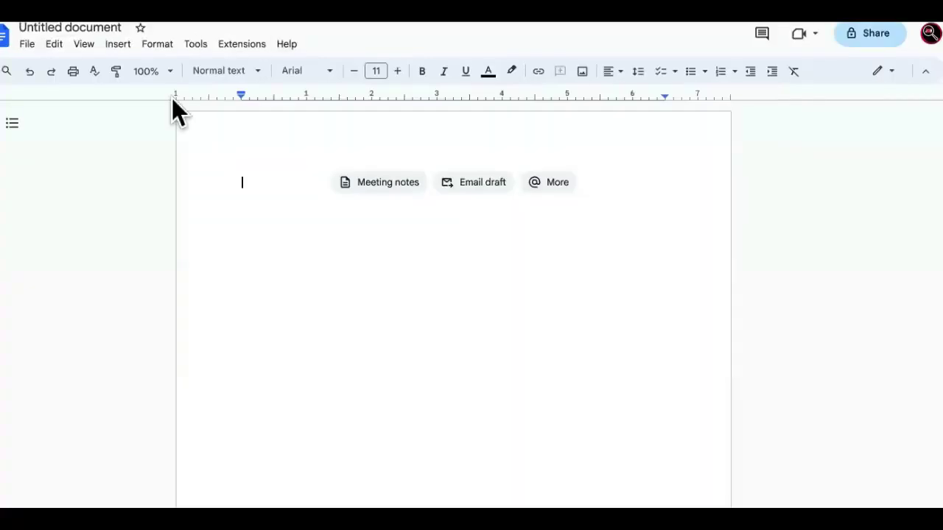
# Rename the untitled document as NO CODE SAAS TRAINING ONLY FOR CODE MIYAGI PART 1.
pyautogui.click(107, 30)
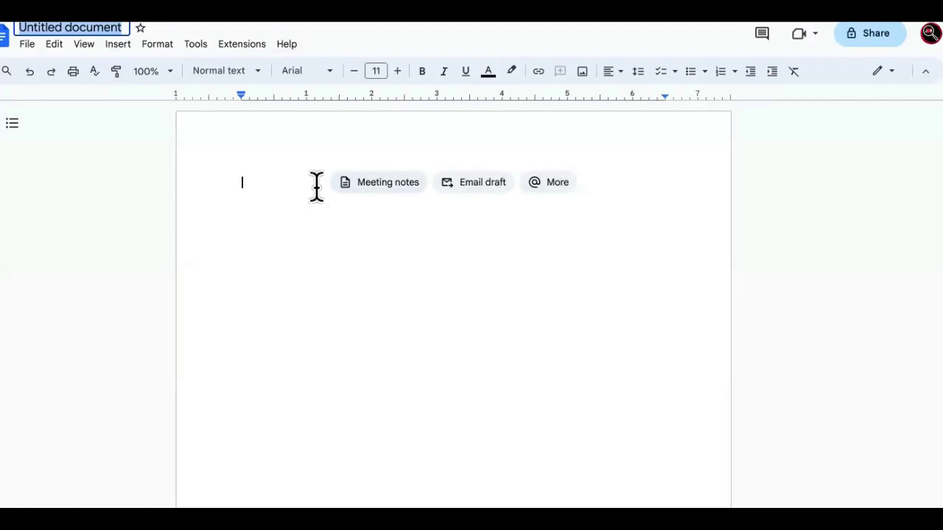
pyautogui.write('NO CO')
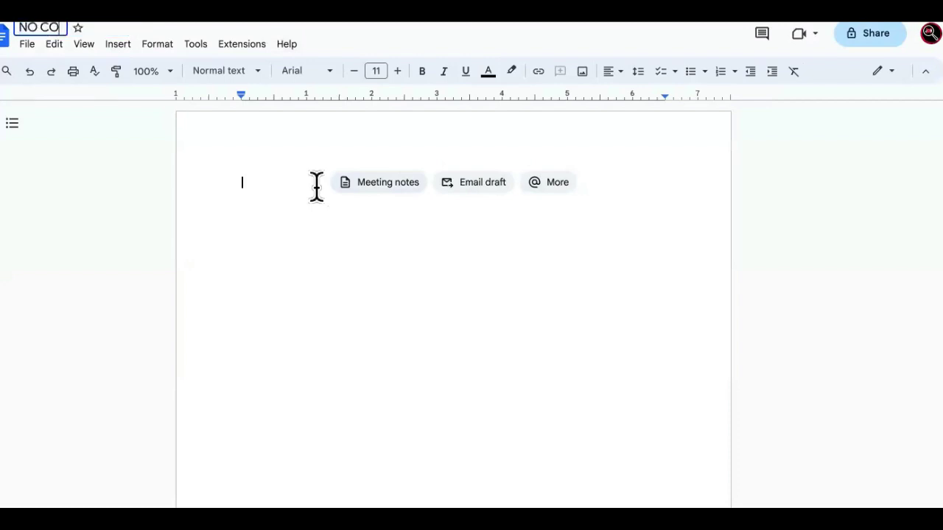
pyautogui.write('DE SAAS TRAINING ONLY FOR CODE')
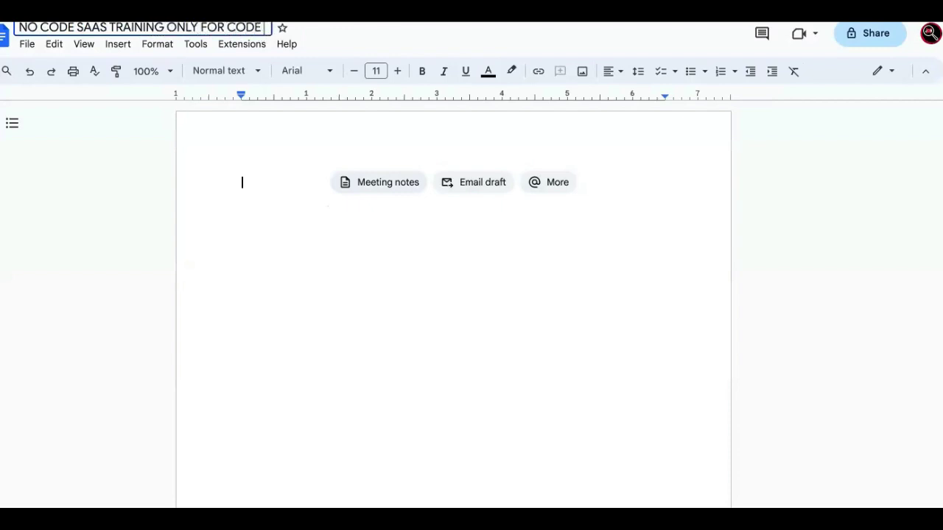
pyautogui.write(' MIYAGI PART 1')
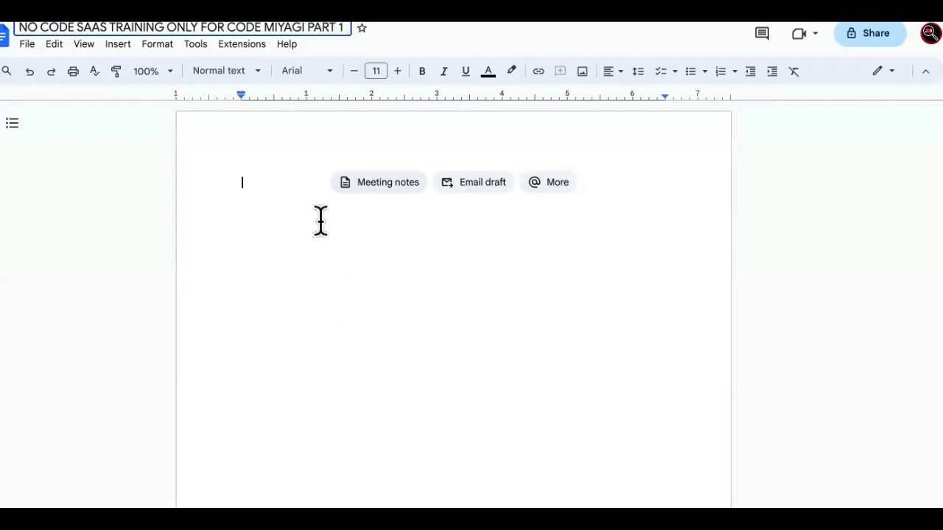
pyautogui.click(320, 221)
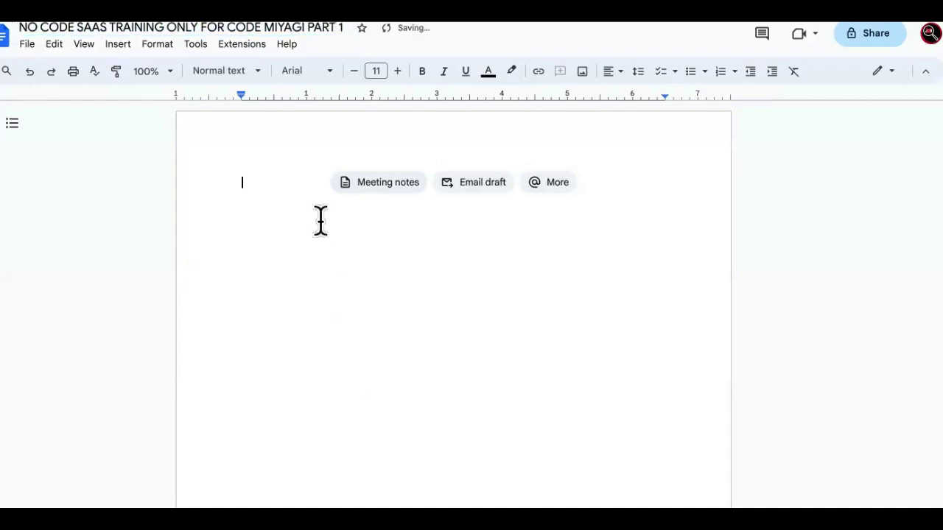
pyautogui.rightClick(314, 196)
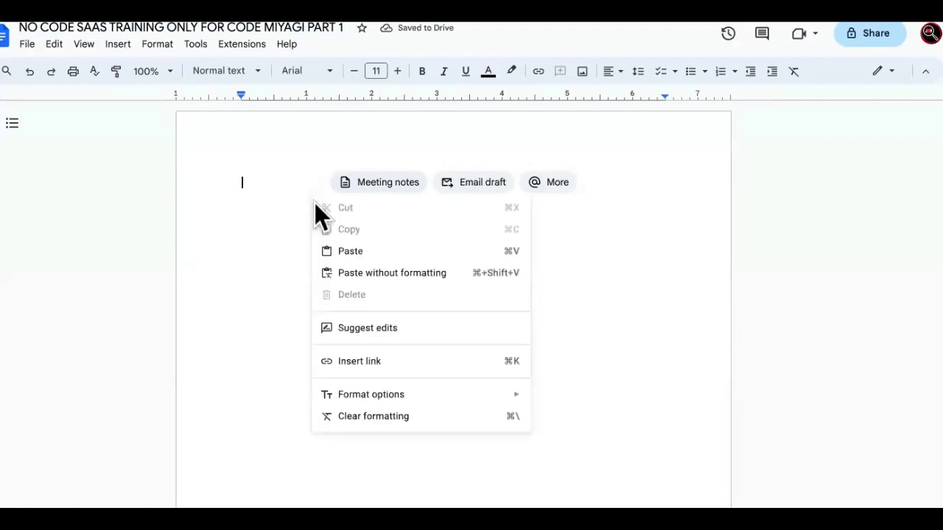
pyautogui.click(370, 271)
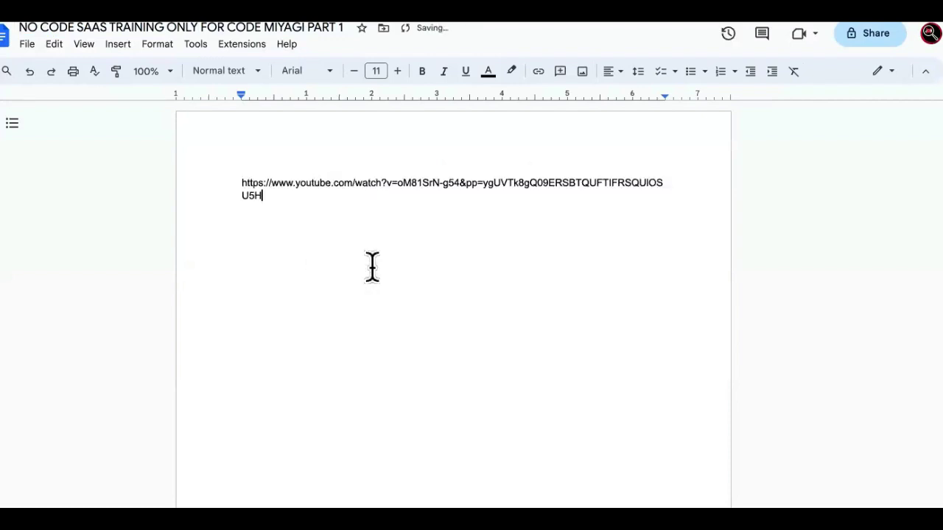
pyautogui.tripleClick(252, 186)
pyautogui.press('BackSpace')
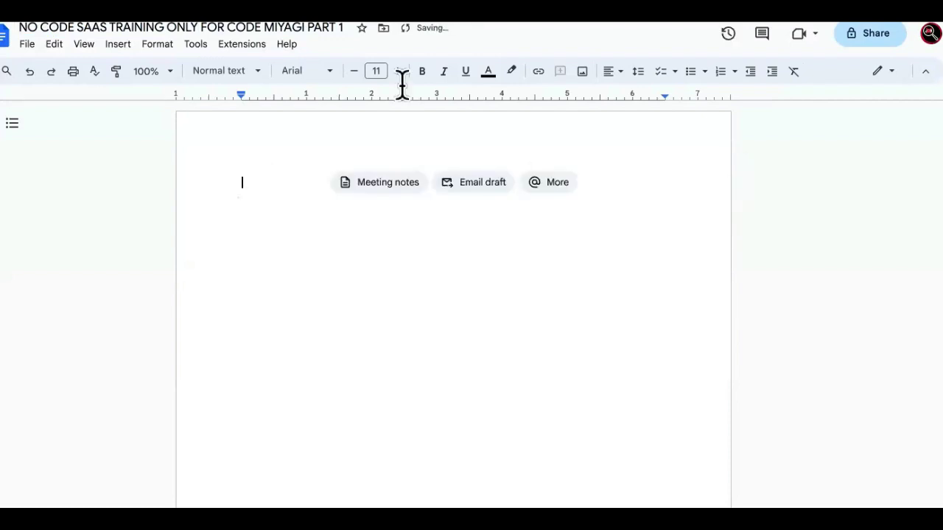
# Open the YouTube Transcript site in a new tab and get the transcript for the copied video link.
pyautogui.hotkey('ctrl', 't')
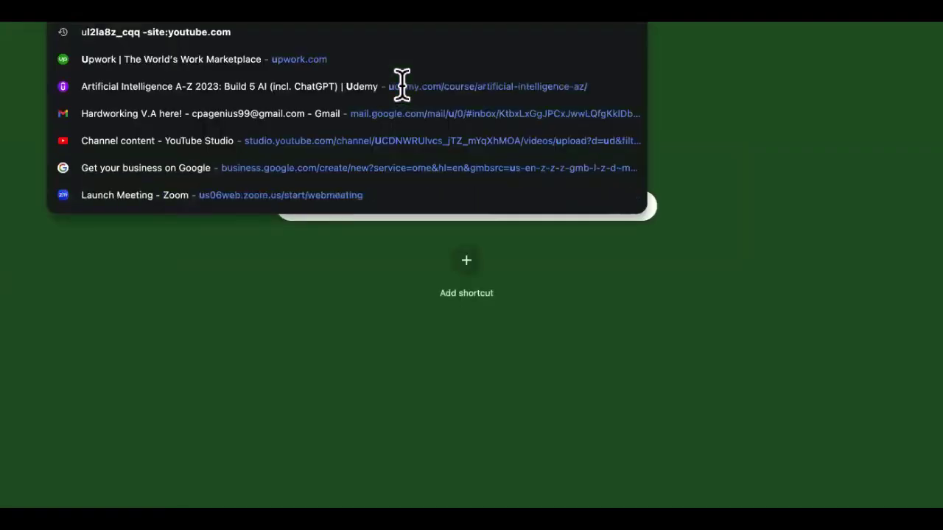
pyautogui.write('youtube')
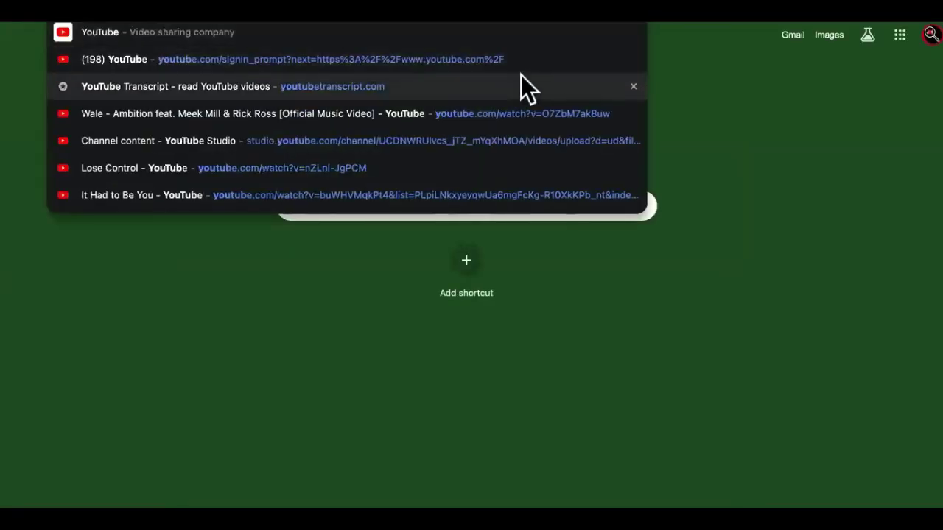
pyautogui.click(521, 75)
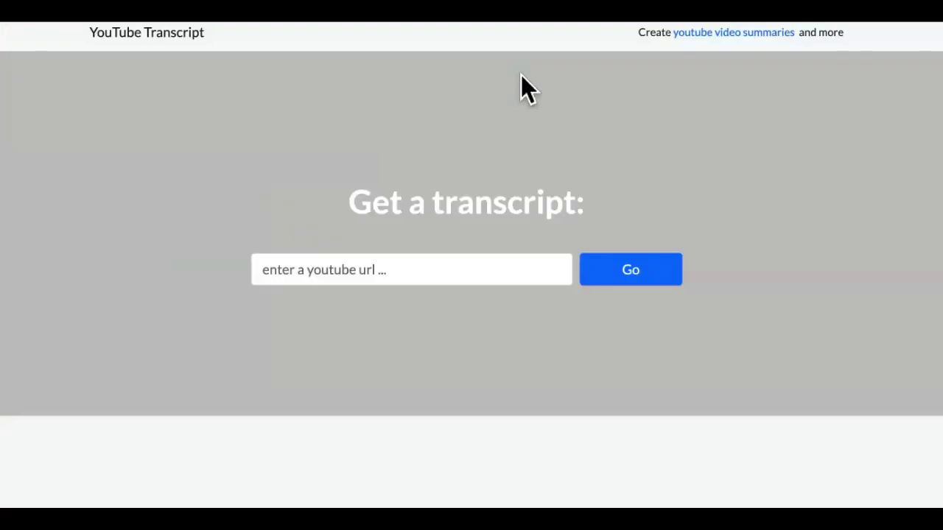
pyautogui.click(427, 273)
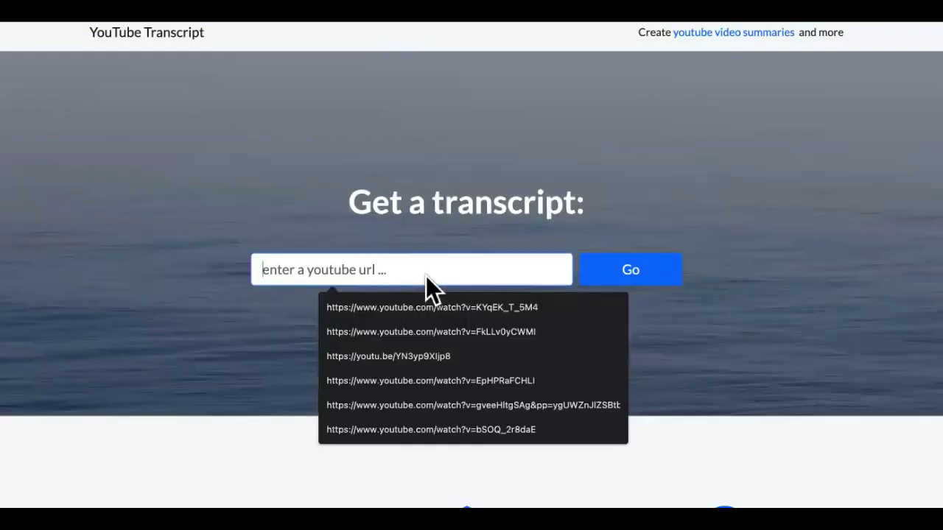
pyautogui.hotkey('ctrl', 'v')
pyautogui.click(624, 280)
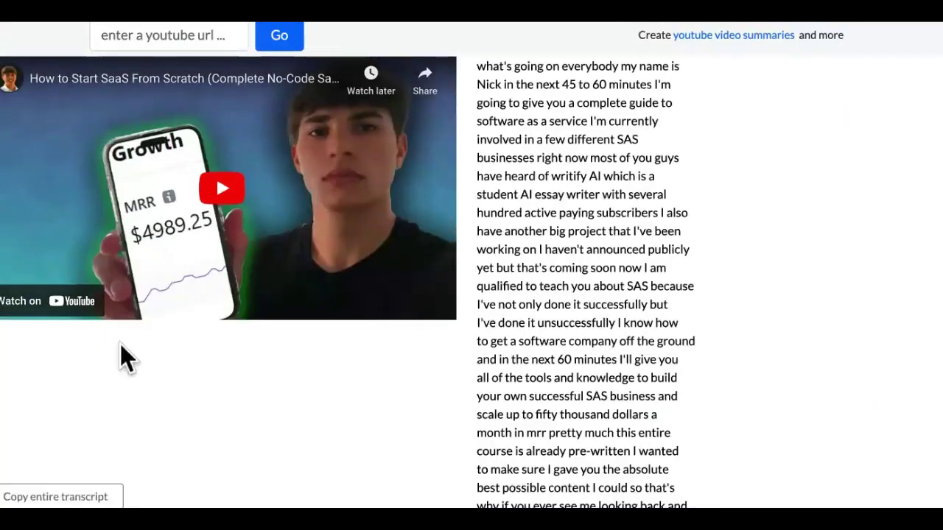
# Copy the entire transcript and paste it without formatting into the blank NO CODE SAAS TRAINING document.
pyautogui.scroll(-5, 120, 345)
pyautogui.click(62, 496)
pyautogui.click(62, 496)
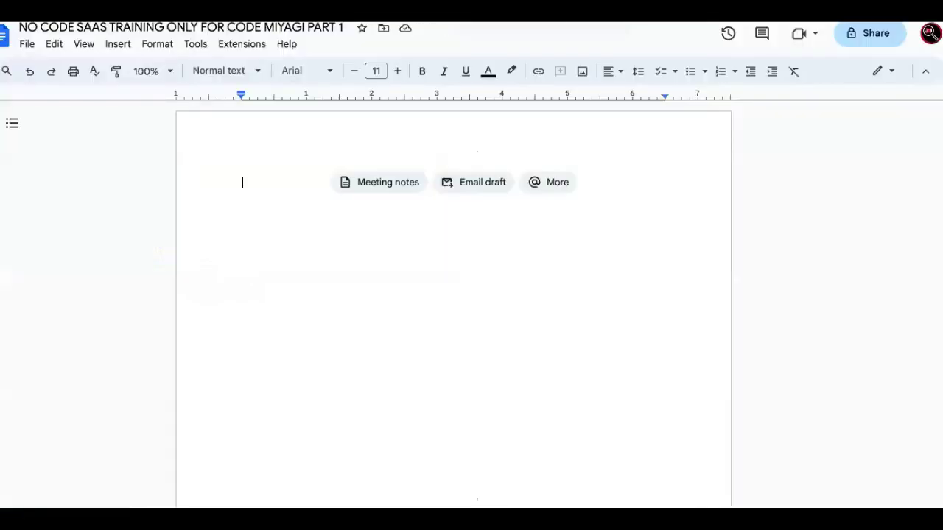
pyautogui.rightClick(303, 205)
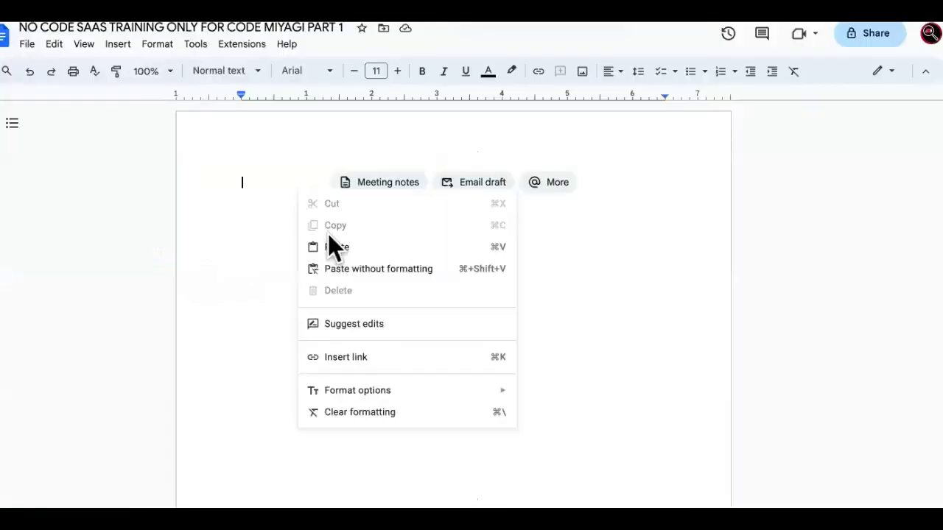
pyautogui.click(371, 268)
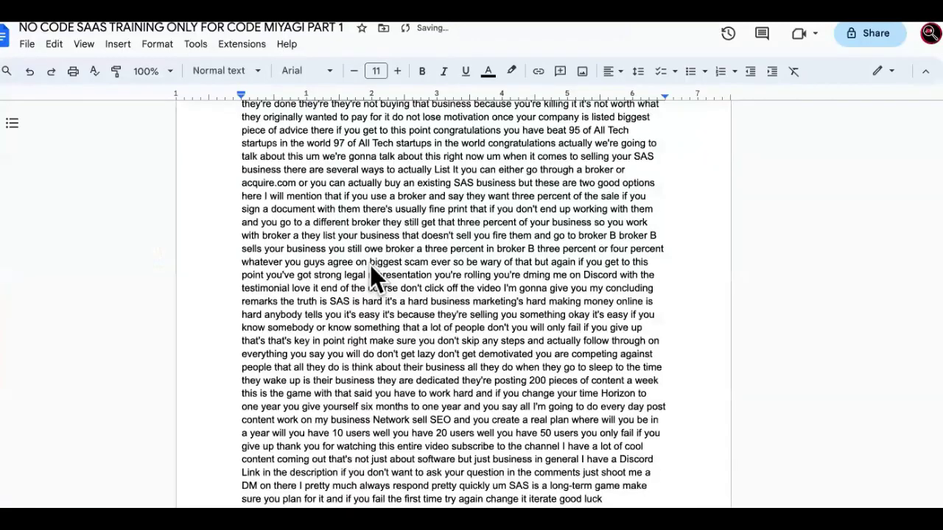
# Correct "SAS" to "SAAS" in the phrase "buy an existing SAS business" near the transcript's end.
pyautogui.scroll(3, 370, 265)
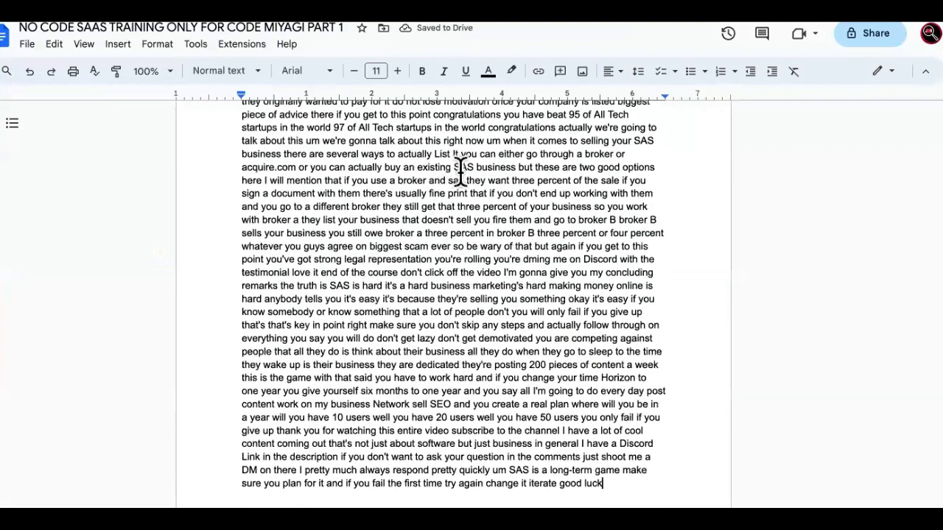
pyautogui.click(460, 168)
pyautogui.write('A')
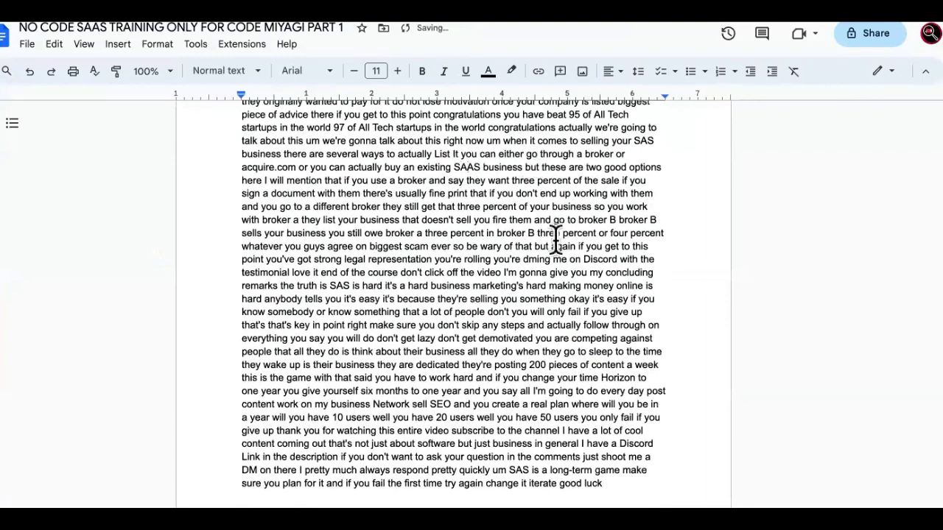
# Add four line breaks after the transcript's last words, "iterate good luck".
pyautogui.scroll(-3, 554, 246)
pyautogui.click(624, 375)
pyautogui.press('Return')
pyautogui.press('Return')
pyautogui.press('Return')
pyautogui.press('Return')
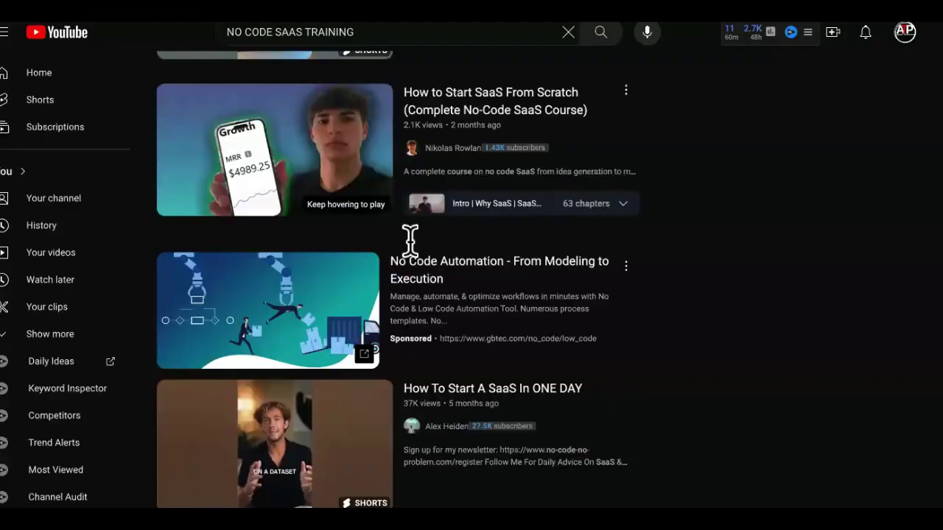
# Switch to YouTube and look through the NO CODE SAAS TRAINING search results for another course video.
pyautogui.scroll(-5, 415, 221)
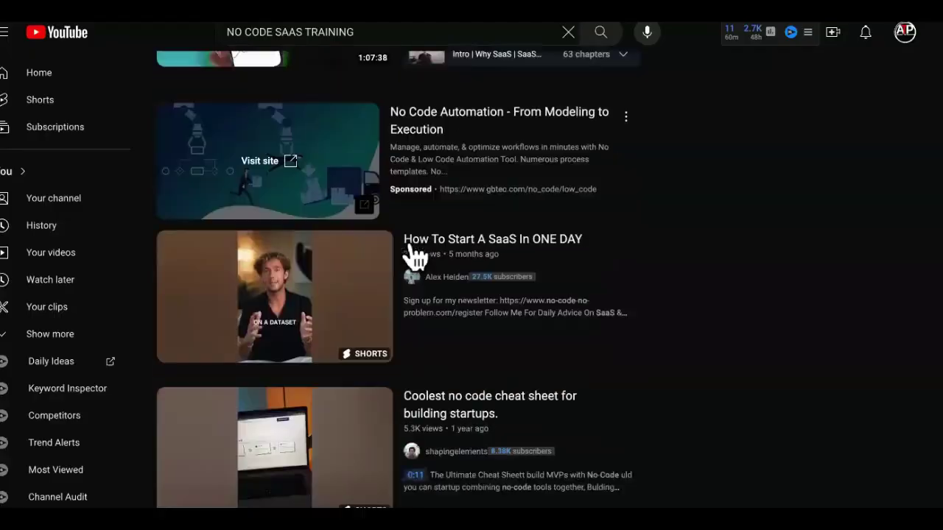
pyautogui.scroll(-2, 497, 278)
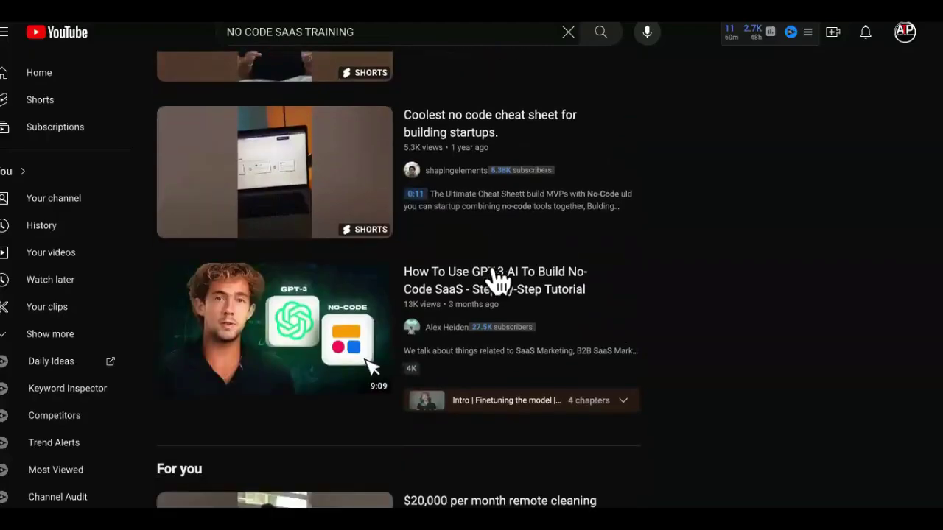
pyautogui.scroll(-7, 497, 278)
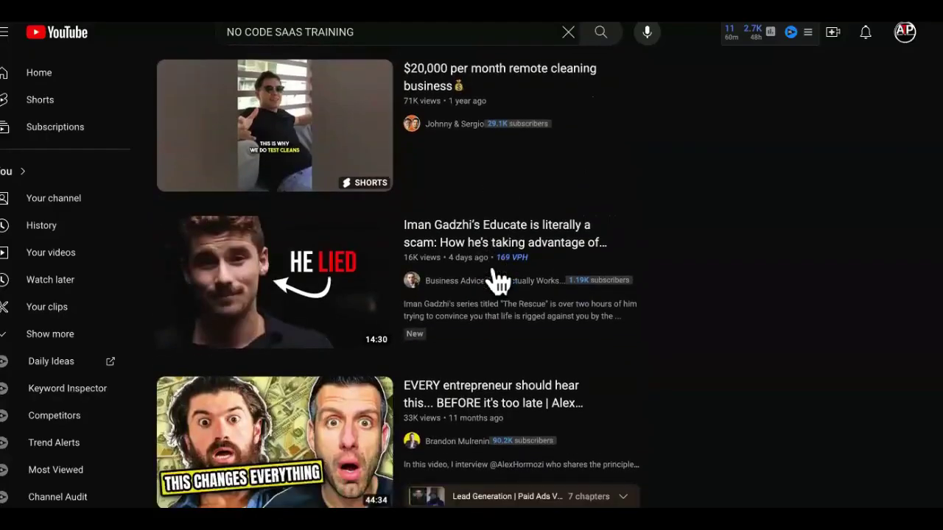
pyautogui.scroll(-4, 657, 320)
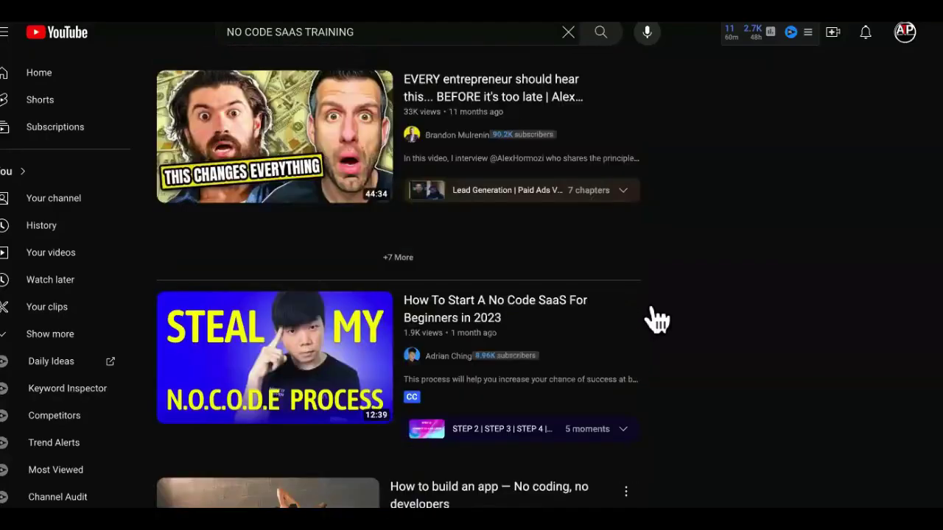
pyautogui.scroll(-2, 656, 320)
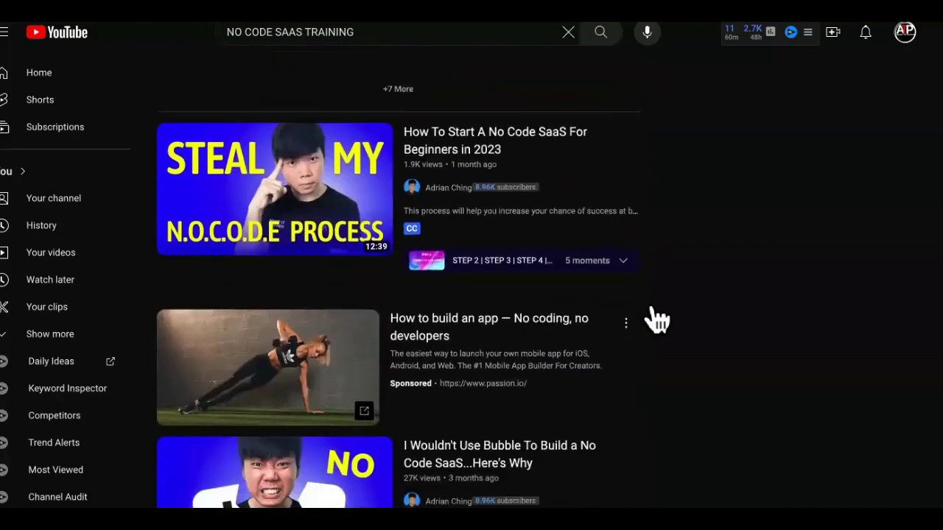
pyautogui.scroll(1, 655, 320)
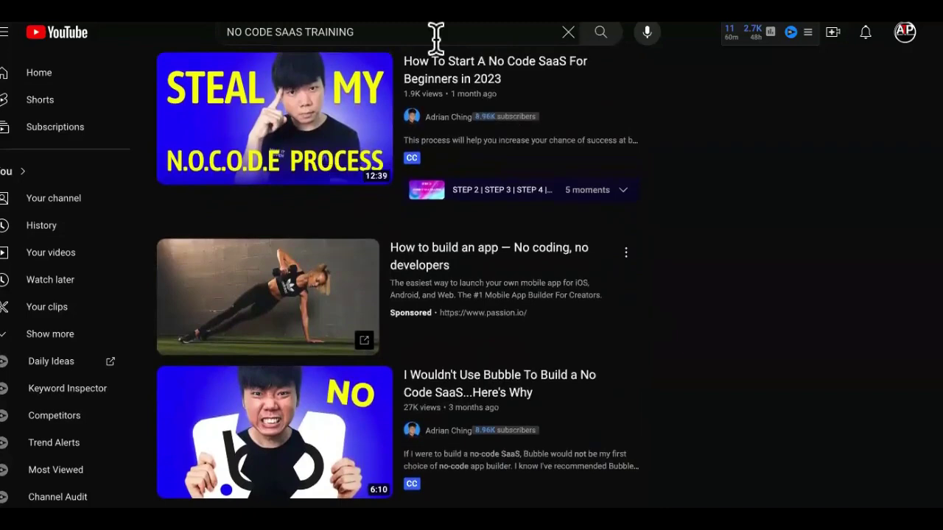
pyautogui.scroll(-5, 501, 228)
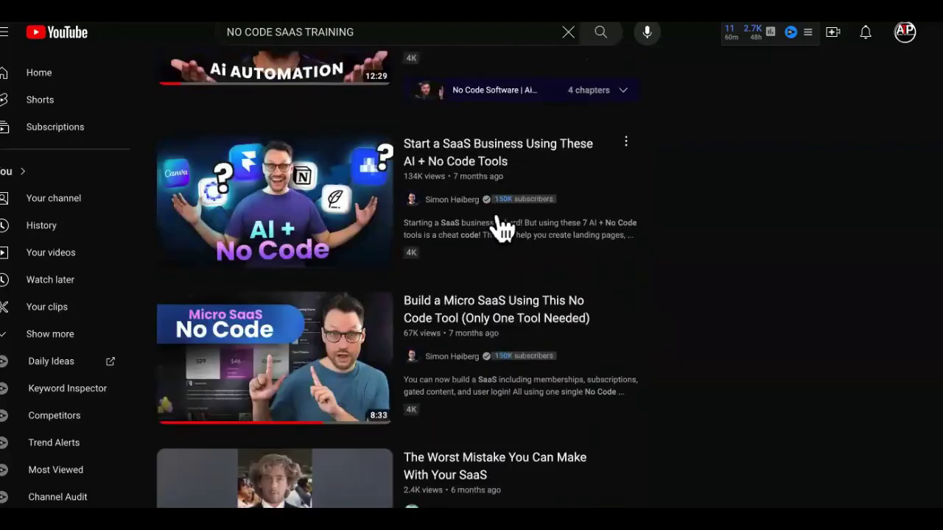
pyautogui.scroll(-5, 677, 232)
# Filter the YouTube results to videos over 20 minutes and copy the link of "How to Launch a SaaS Company Without Coding".
pyautogui.press('F5')
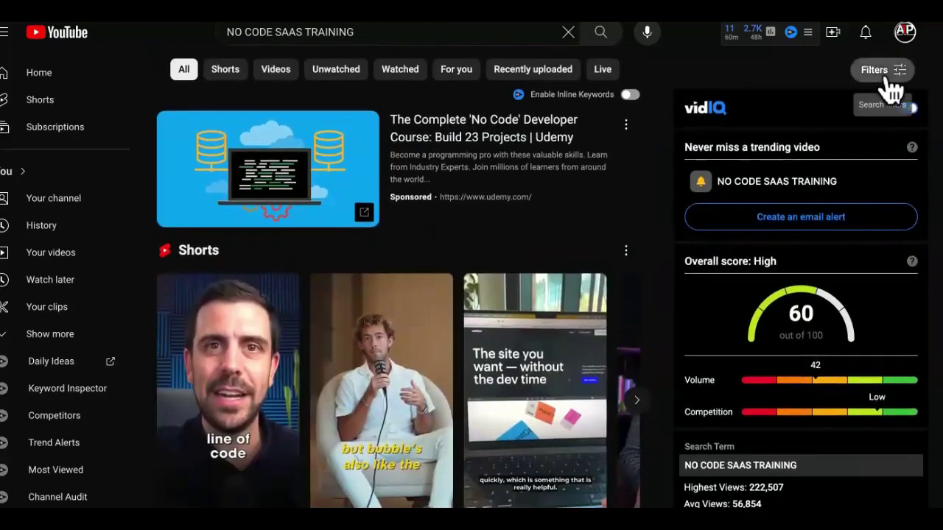
pyautogui.click(882, 74)
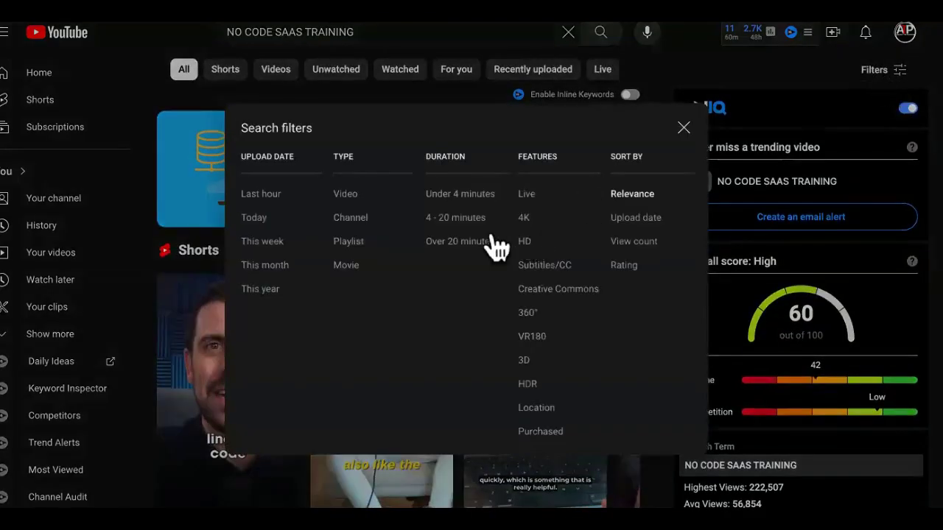
pyautogui.click(472, 243)
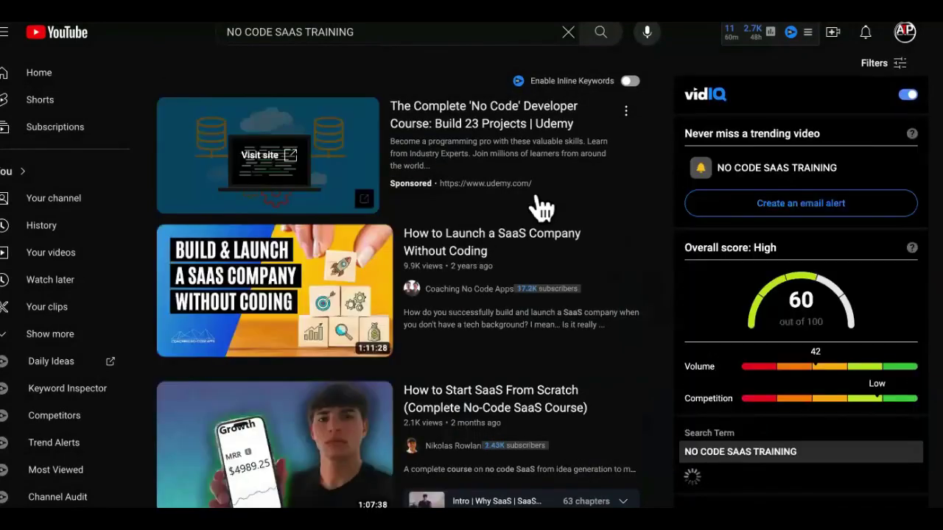
pyautogui.scroll(-1, 542, 208)
pyautogui.rightClick(246, 191)
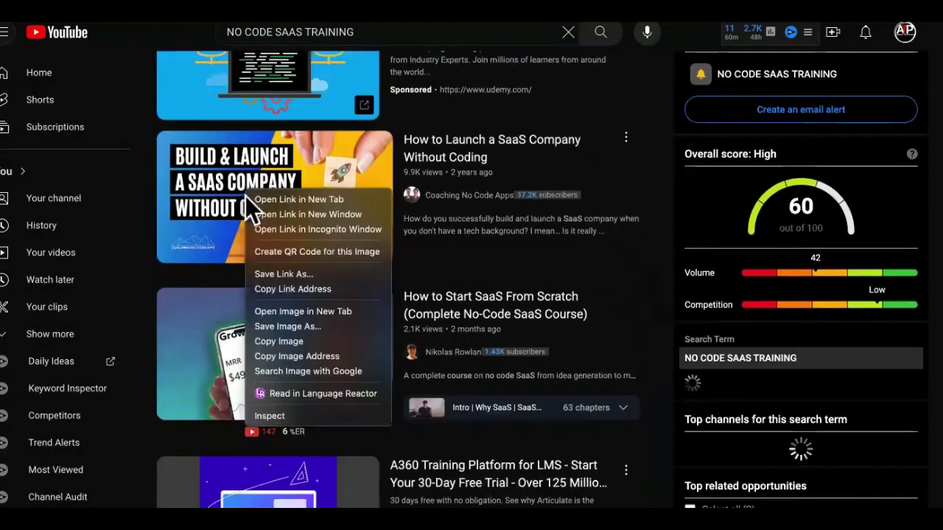
pyautogui.click(302, 289)
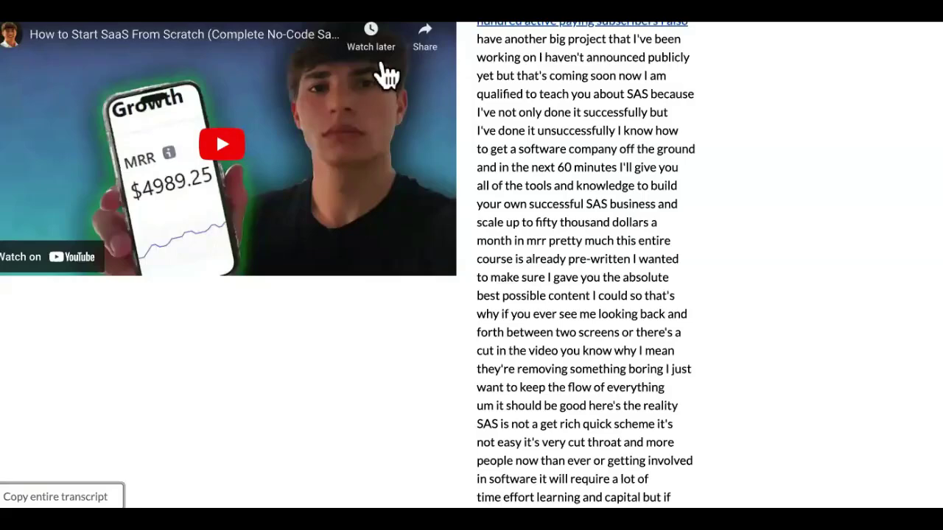
# Switch to YouTube Transcript and get the transcript of "How to Launch a SaaS Company Without Coding" from its copied link.
pyautogui.scroll(3, 326, 253)
pyautogui.click(212, 48)
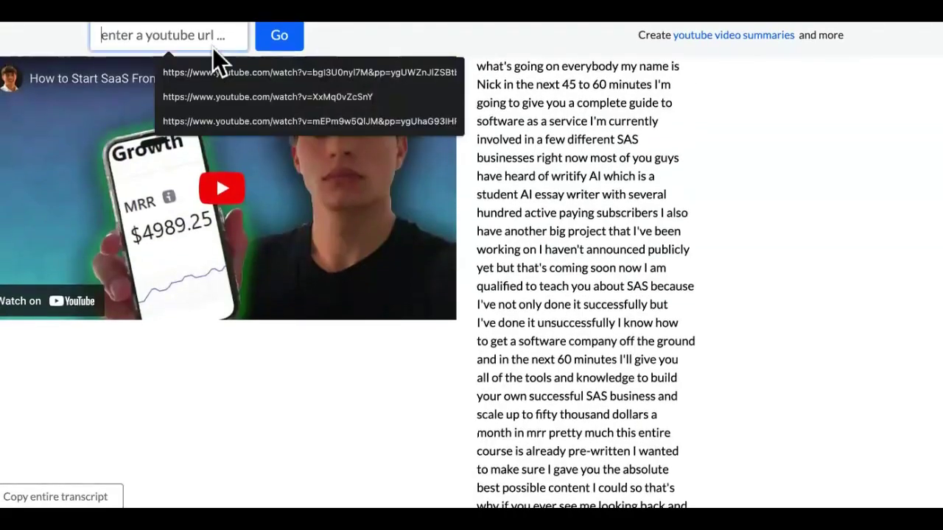
pyautogui.hotkey('ctrl', 'v')
pyautogui.click(286, 44)
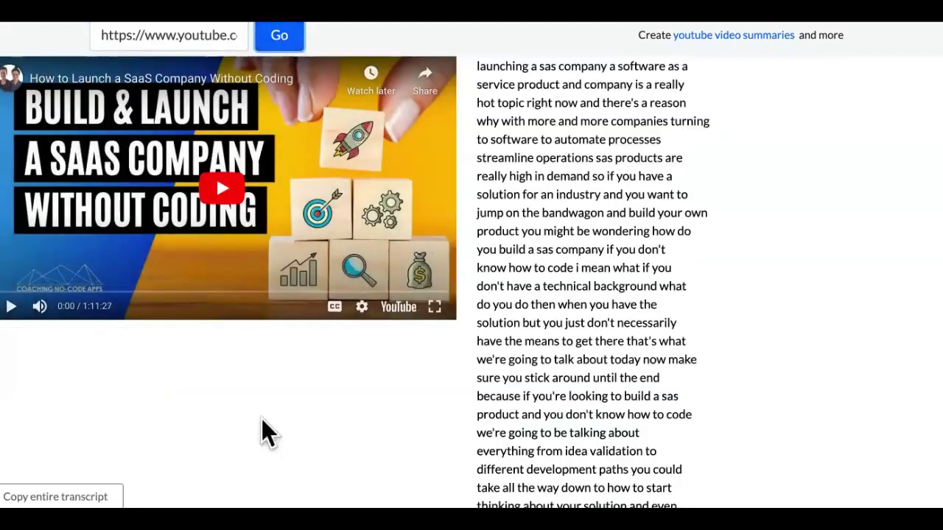
# Copy this entire transcript and paste it without formatting below the first transcript in the Google document.
pyautogui.click(55, 496)
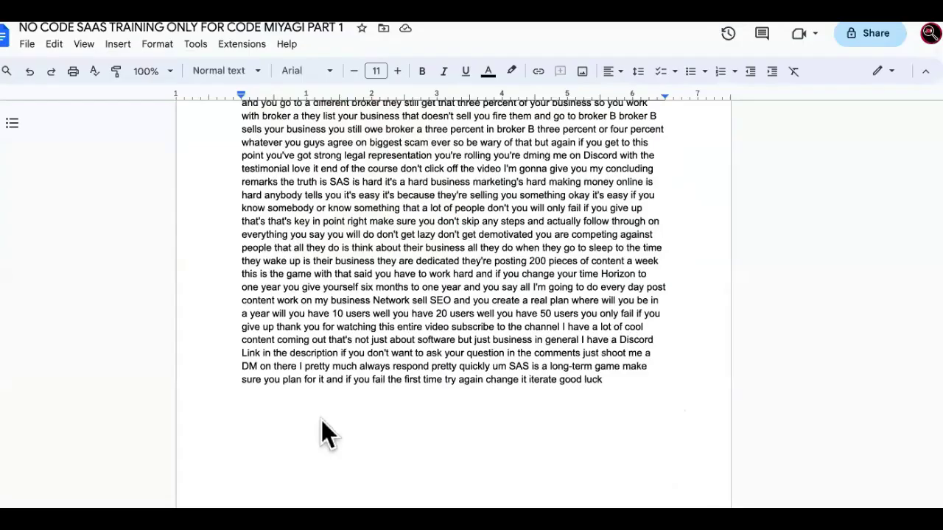
pyautogui.rightClick(299, 433)
pyautogui.click(398, 276)
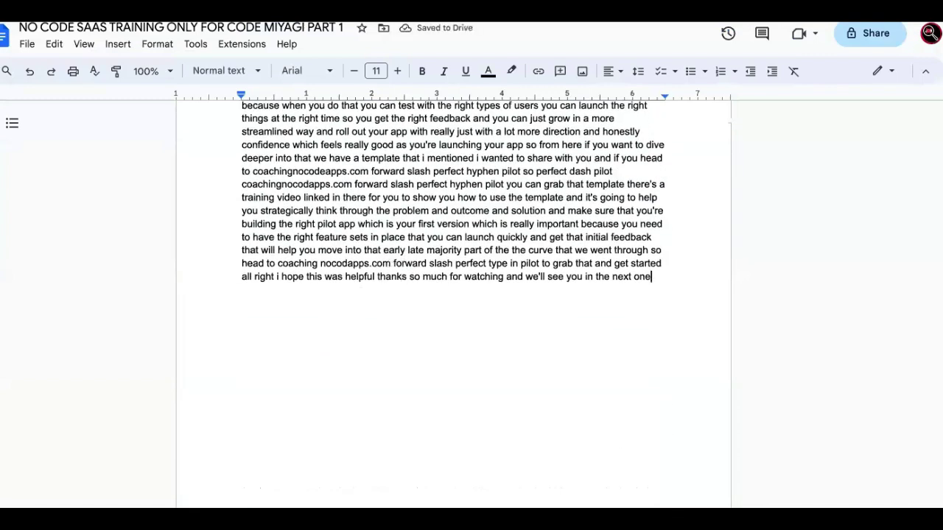
# Add five blank lines after the pasted transcript at the end of the Google document.
pyautogui.press('Return')
pyautogui.press('Return')
pyautogui.press('Return')
pyautogui.press('Return')
pyautogui.press('Return')
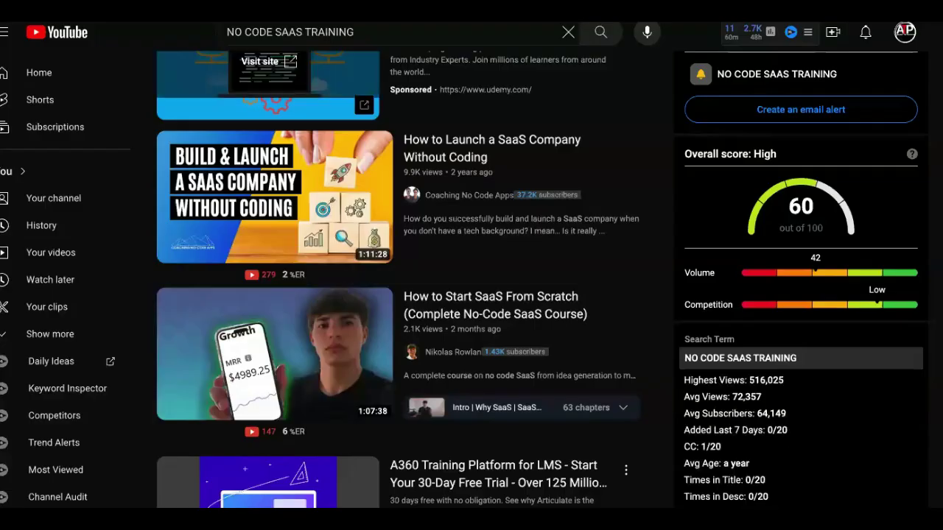
# Switch to YouTube and copy the link of "Building a SaaS app with no-code using Bubble and Stripe" from the search results.
pyautogui.scroll(-4, 515, 238)
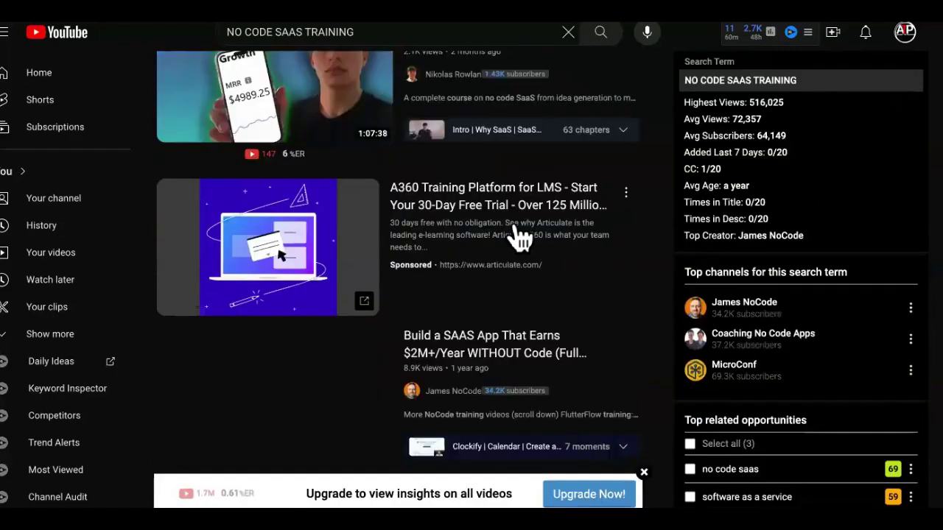
pyautogui.scroll(-2, 523, 235)
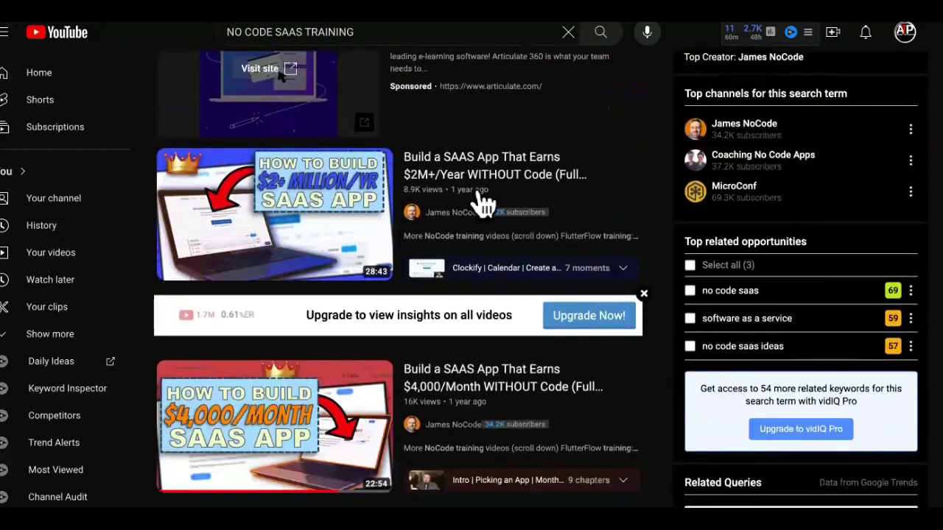
pyautogui.scroll(-3, 526, 181)
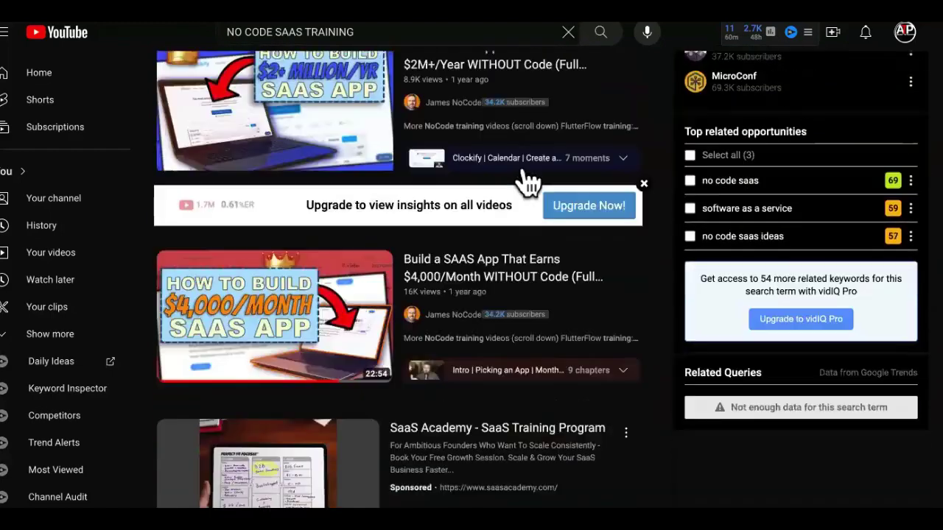
pyautogui.scroll(-6, 524, 191)
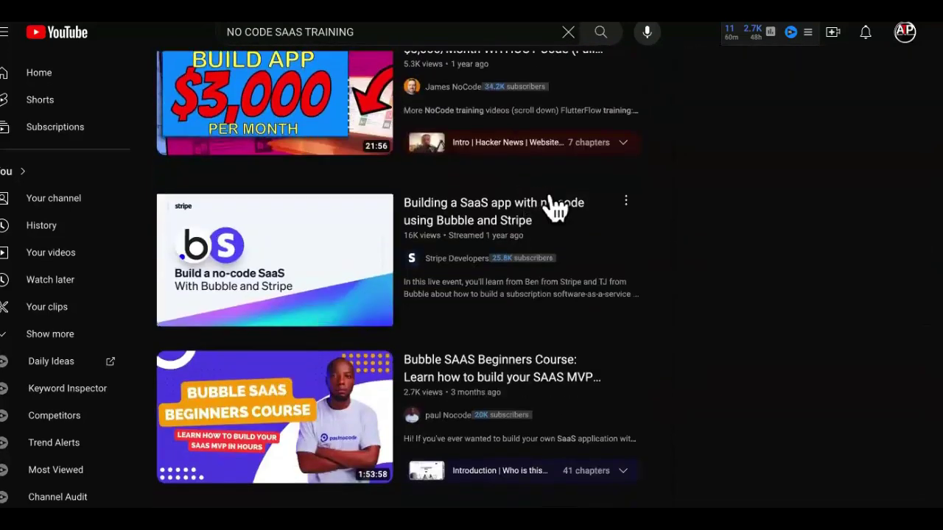
pyautogui.scroll(-3, 682, 317)
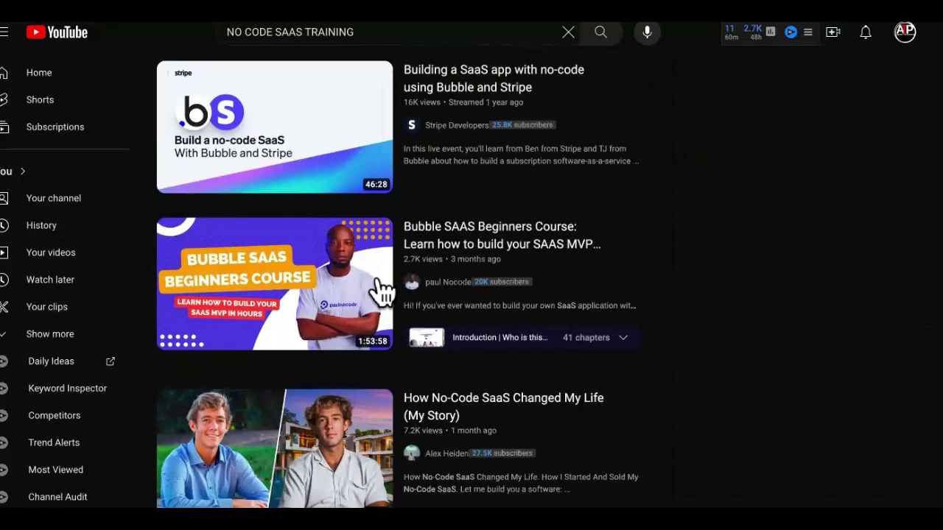
pyautogui.rightClick(275, 199)
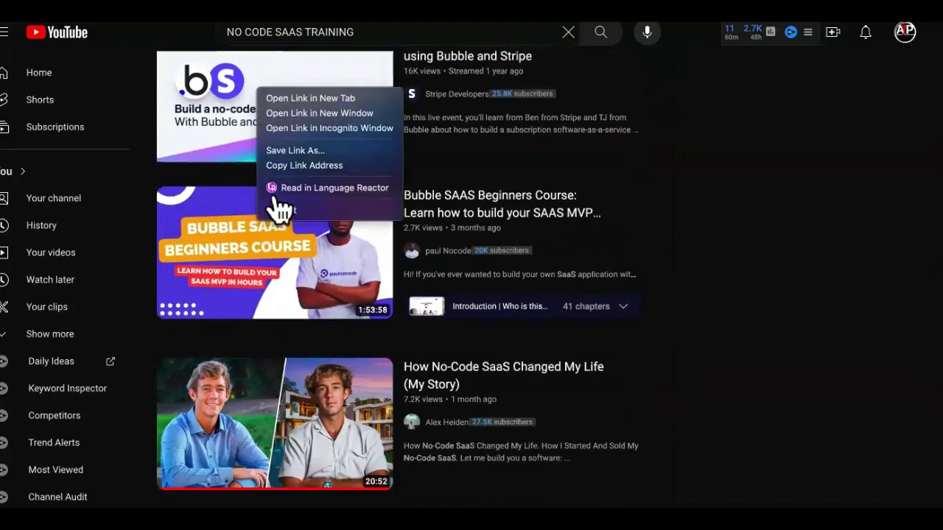
pyautogui.click(807, 211)
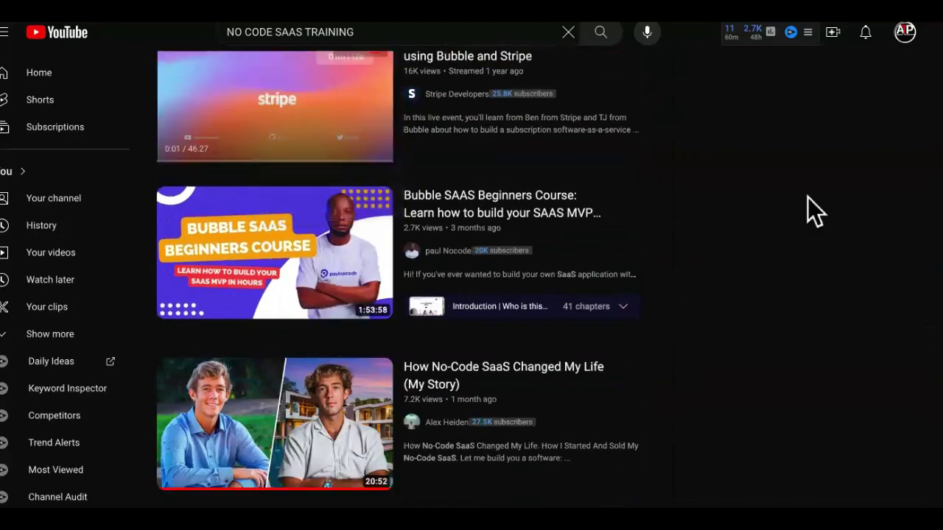
pyautogui.scroll(1, 810, 212)
pyautogui.scroll(1, 811, 213)
pyautogui.rightClick(266, 198)
pyautogui.press('Escape')
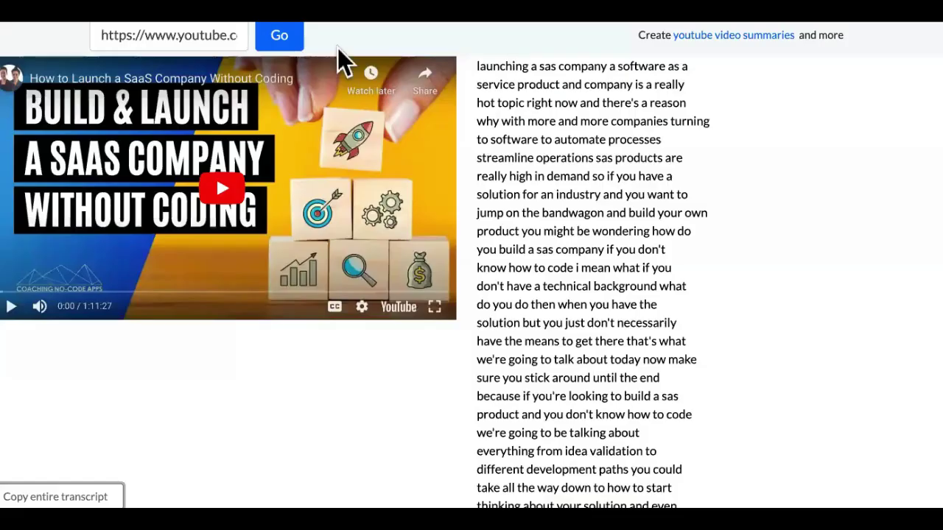
# Switch to YouTube Transcript and get the transcript of the Bubble and Stripe video from its copied link.
pyautogui.tripleClick(218, 34)
pyautogui.press('BackSpace')
pyautogui.hotkey('ctrl', 'v')
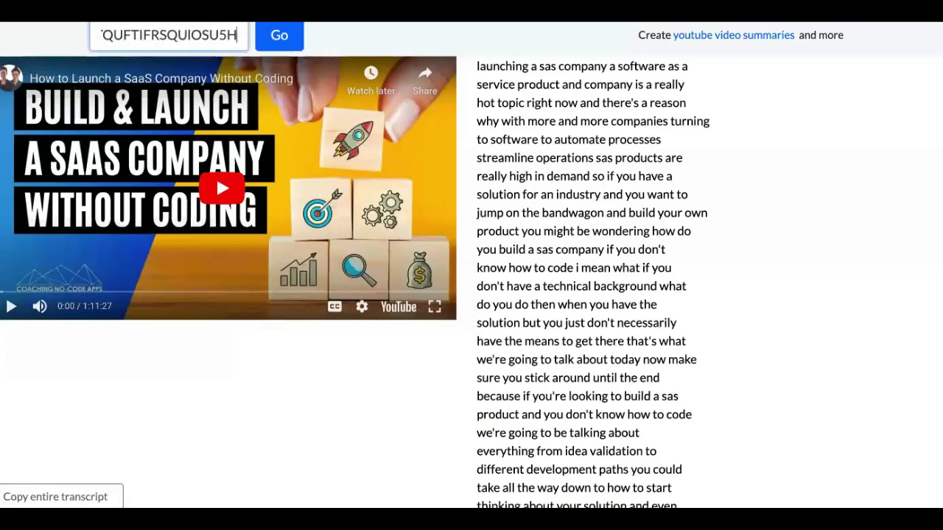
pyautogui.click(267, 35)
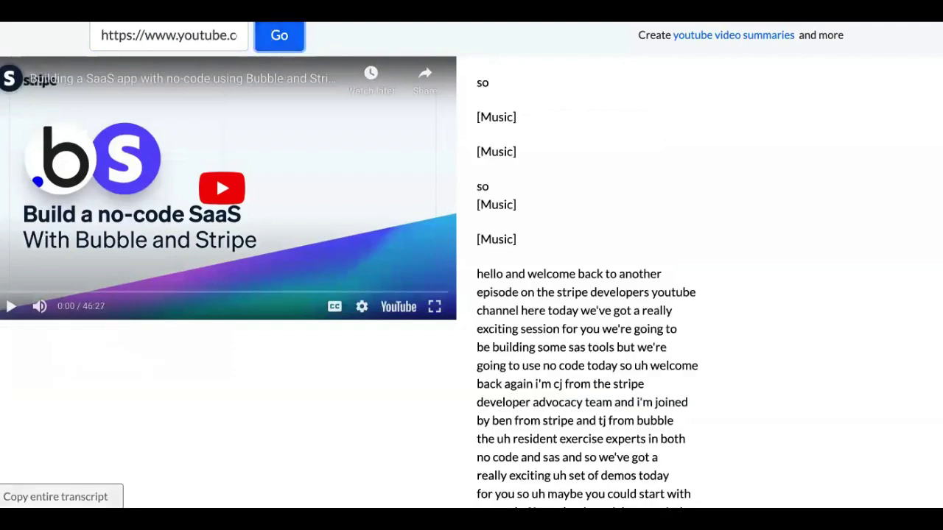
# Copy the entire Bubble and Stripe transcript and paste it without formatting at the end of the Google document.
pyautogui.click(55, 497)
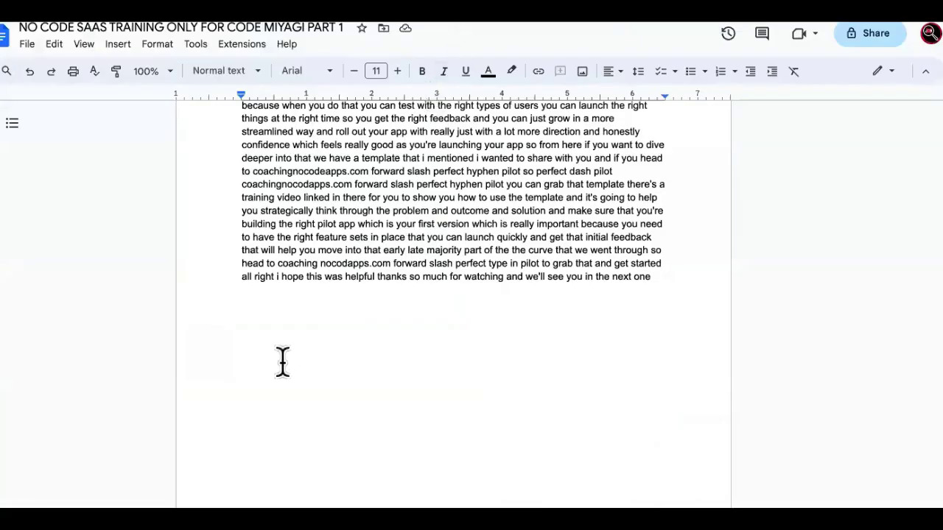
pyautogui.rightClick(281, 337)
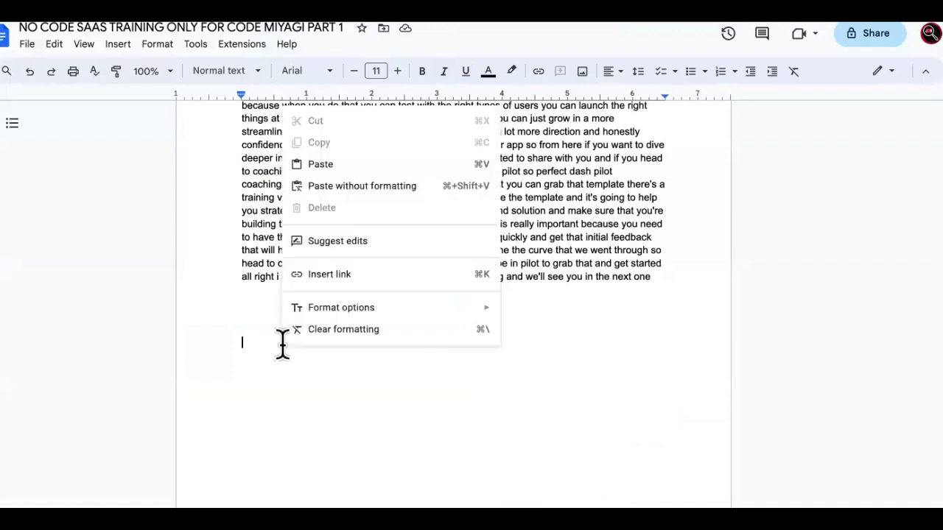
pyautogui.click(363, 184)
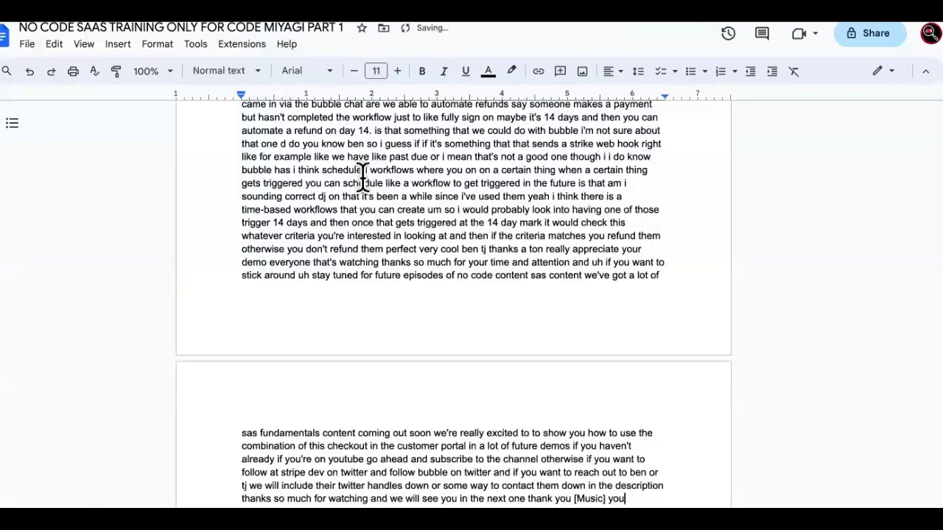
# Add five blank lines below the Bubble and Stripe transcript in the document.
pyautogui.scroll(-5, 363, 177)
pyautogui.scroll(2, 363, 177)
pyautogui.press('Return')
pyautogui.press('Return')
pyautogui.press('Return')
pyautogui.press('Return')
pyautogui.press('Return')
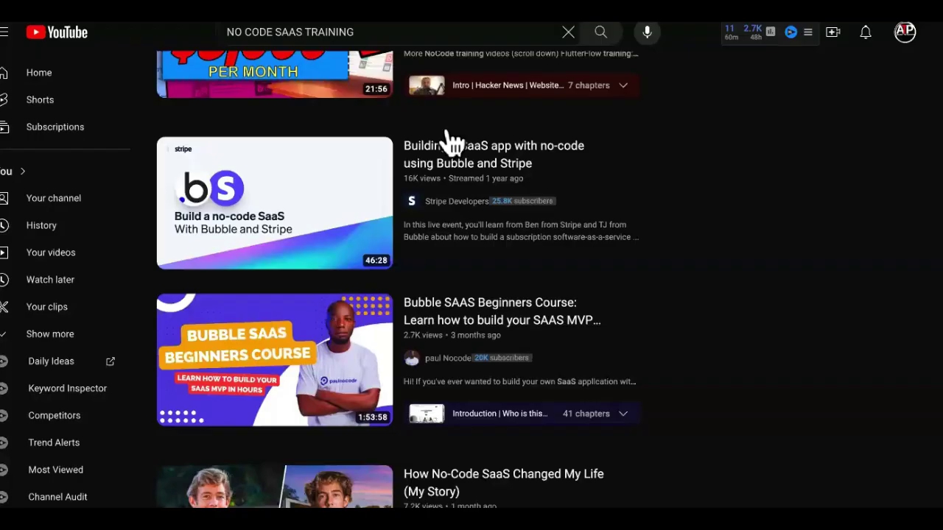
# Switch to YouTube and copy the link of the "Bubble SAAS Beginners Course" video.
pyautogui.scroll(-3, 537, 379)
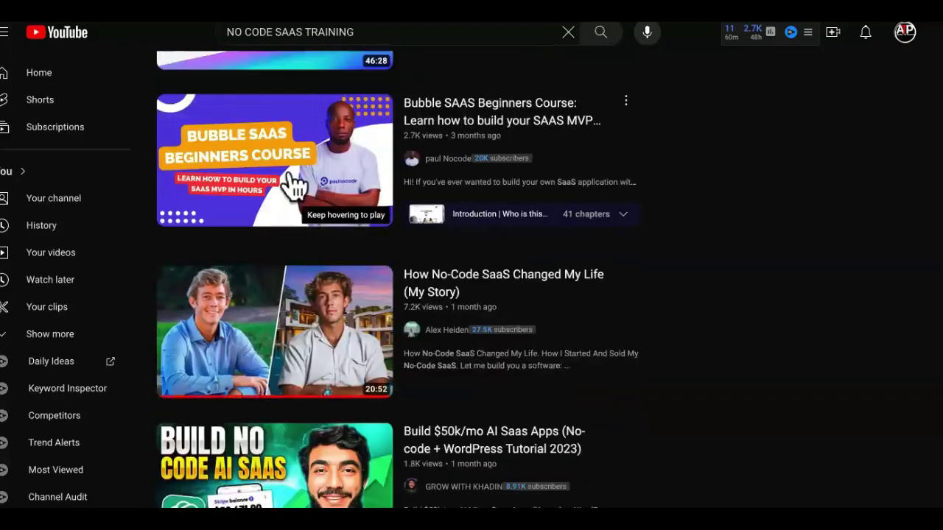
pyautogui.rightClick(283, 161)
pyautogui.click(331, 237)
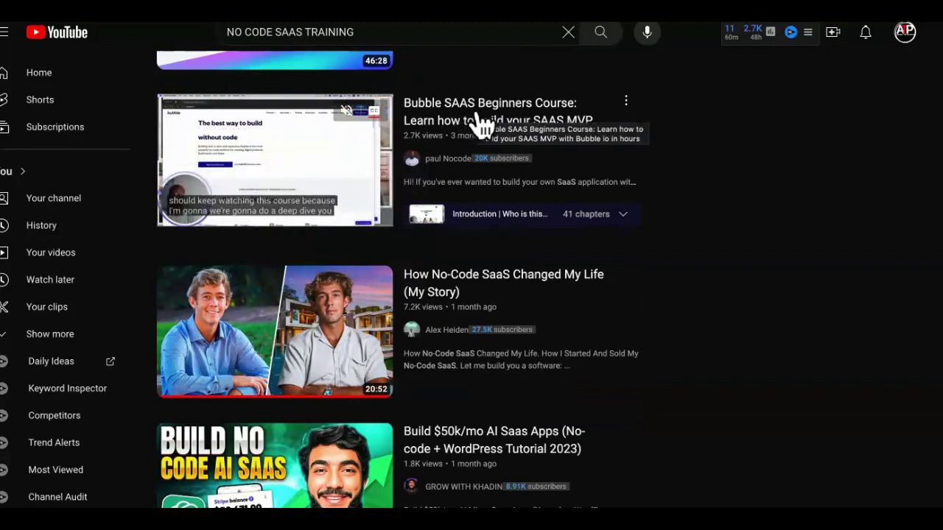
pyautogui.rightClick(302, 164)
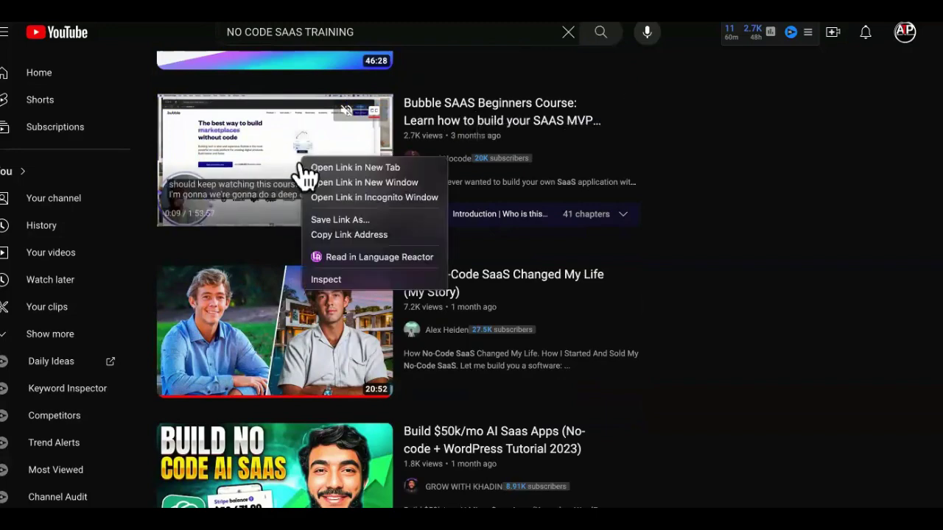
pyautogui.click(362, 236)
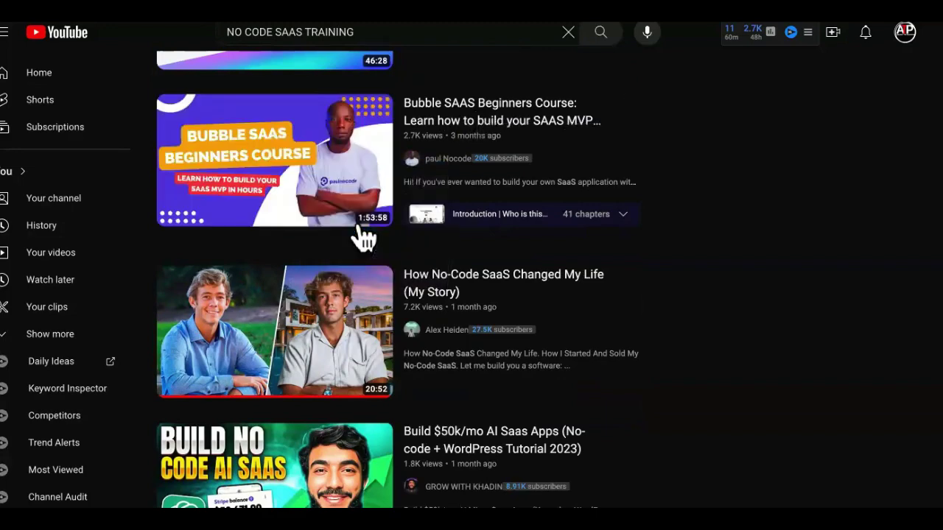
# Switch to YouTube Transcript and get the transcript of the "Bubble SAAS Beginners Course" from its copied link.
pyautogui.hotkey('alt', 'Tab')
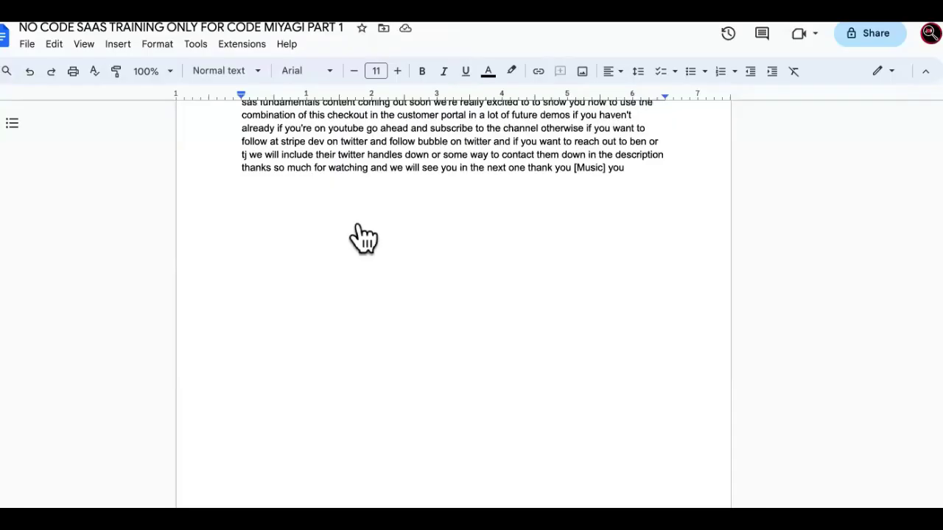
pyautogui.hotkey('alt', 'Tab')
pyautogui.hotkey('ctrl', 'a')
pyautogui.hotkey('ctrl', 'v')
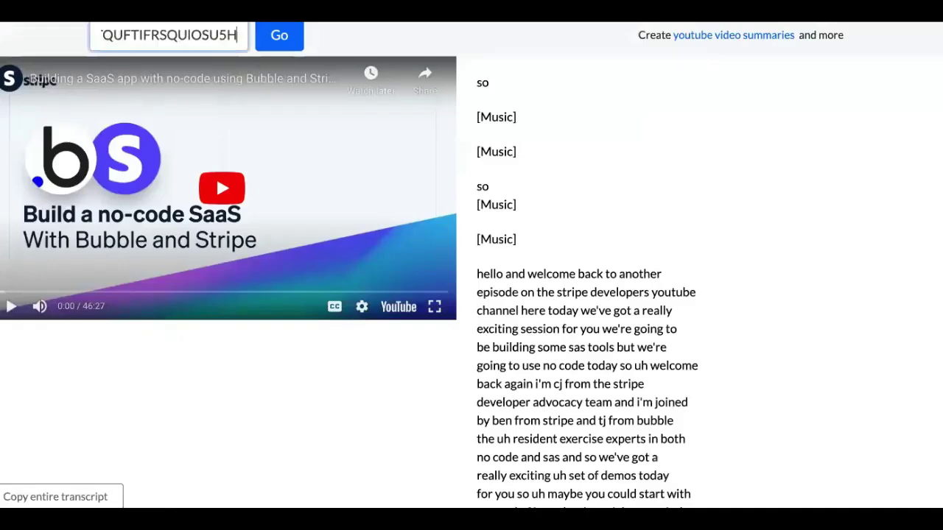
pyautogui.click(277, 33)
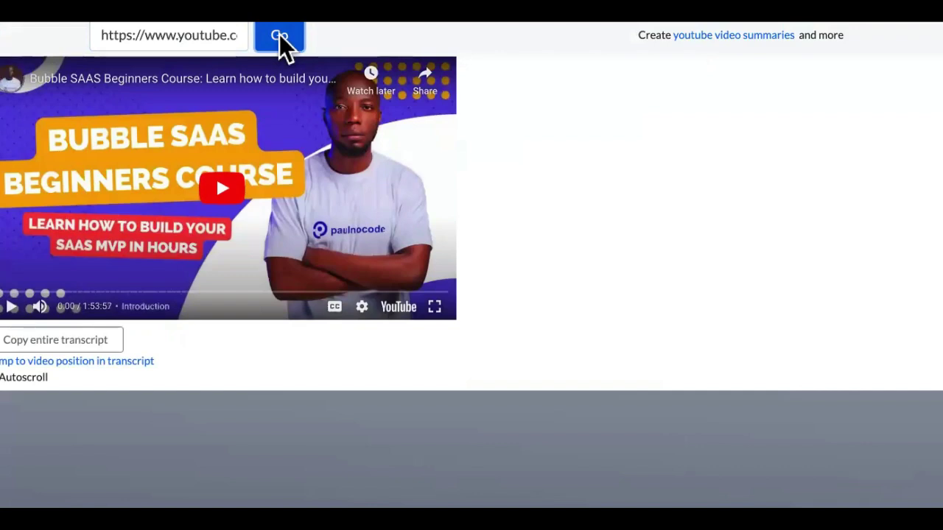
pyautogui.press('XF86AudioRaiseVolume')
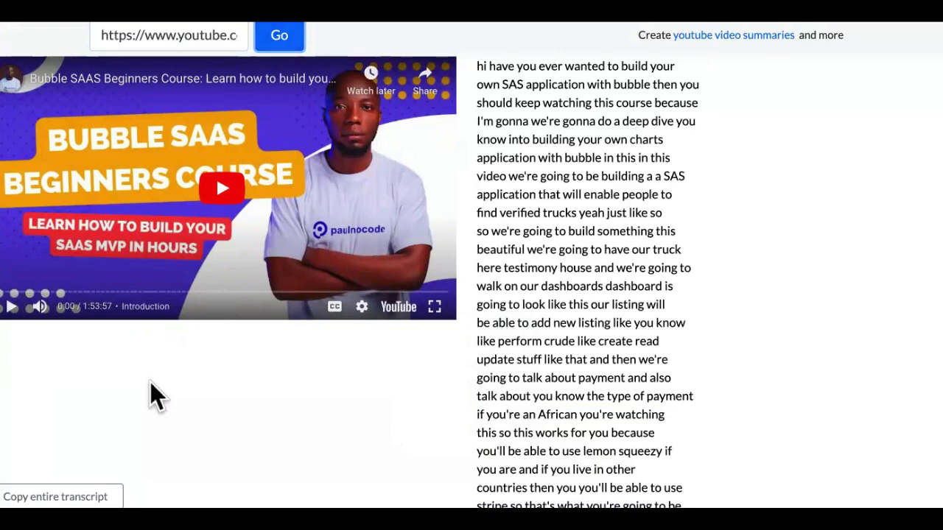
# Copy the entire "Bubble SAAS Beginners Course" transcript and paste it without formatting below the previous one in the Google document.
pyautogui.click(55, 496)
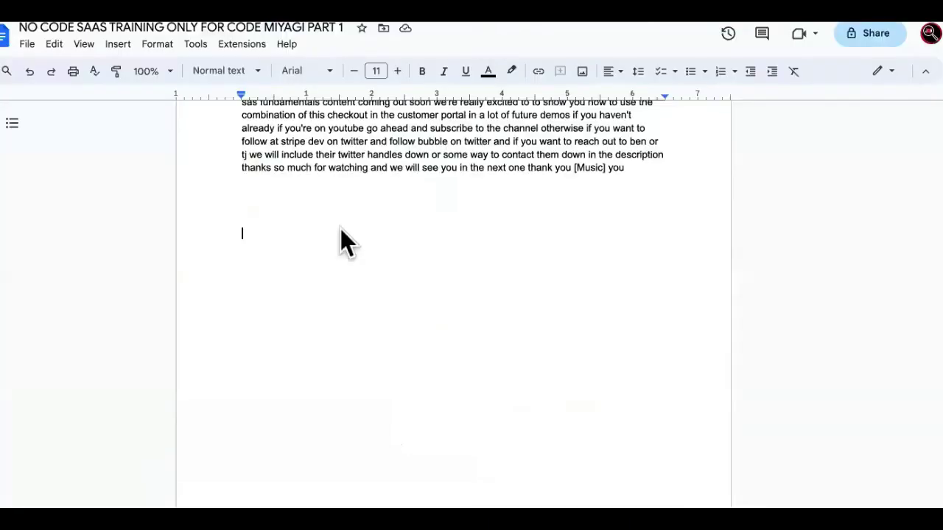
pyautogui.rightClick(278, 238)
pyautogui.click(351, 318)
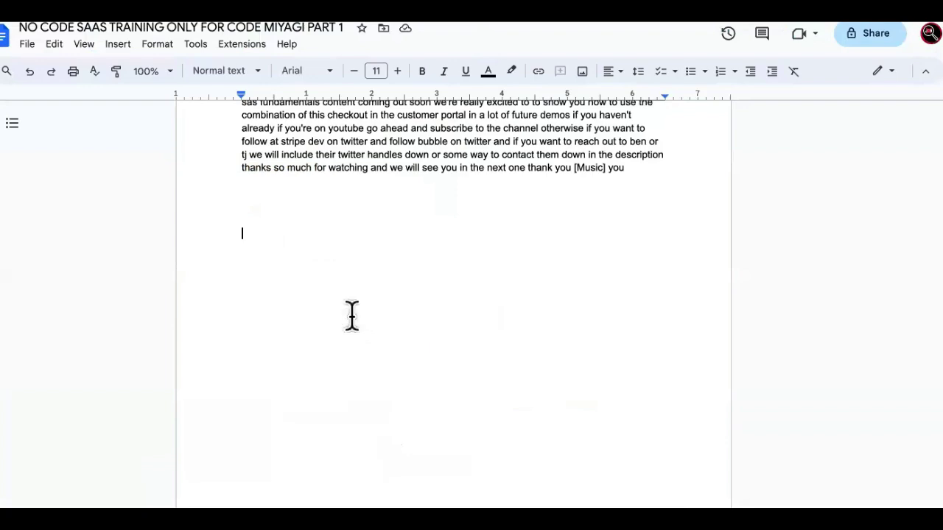
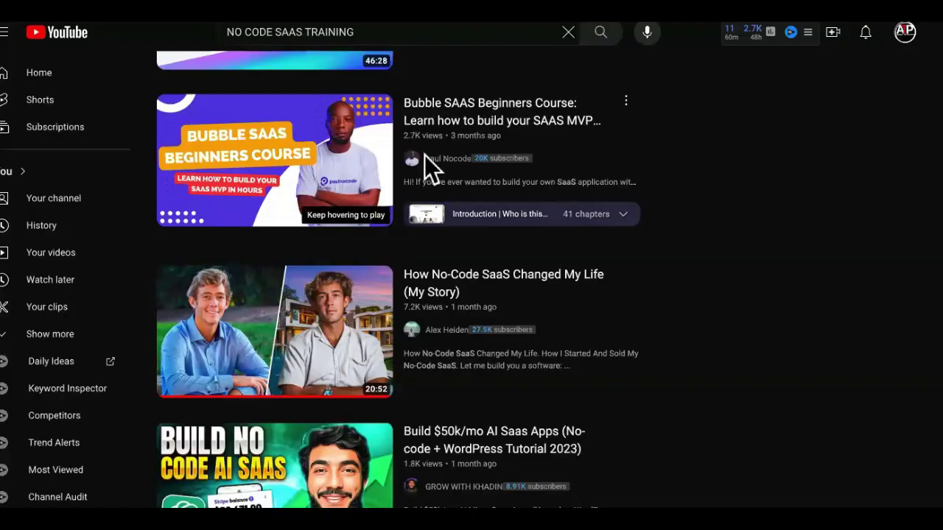
# Switch to YouTube and copy the link of "Bubble Crash Course for Beginners (2022)" from the search results.
pyautogui.scroll(-5, 467, 337)
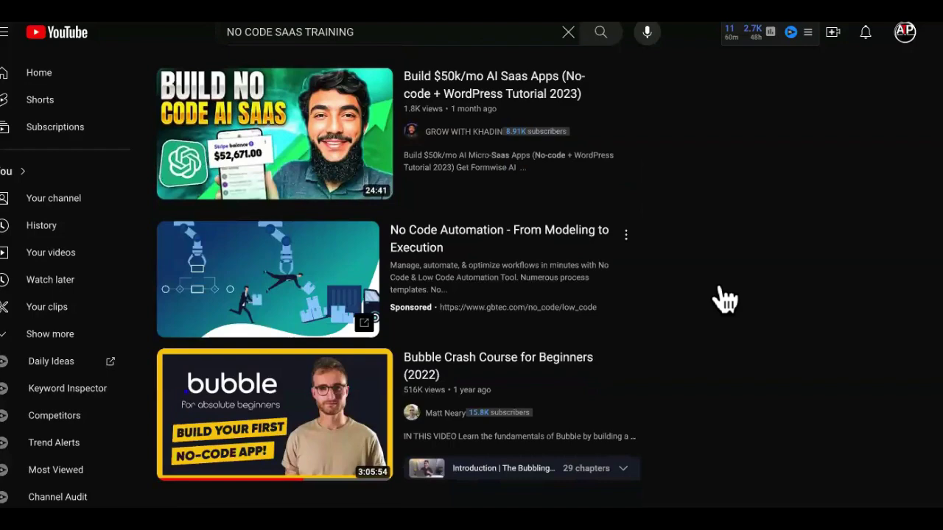
pyautogui.scroll(-3, 725, 298)
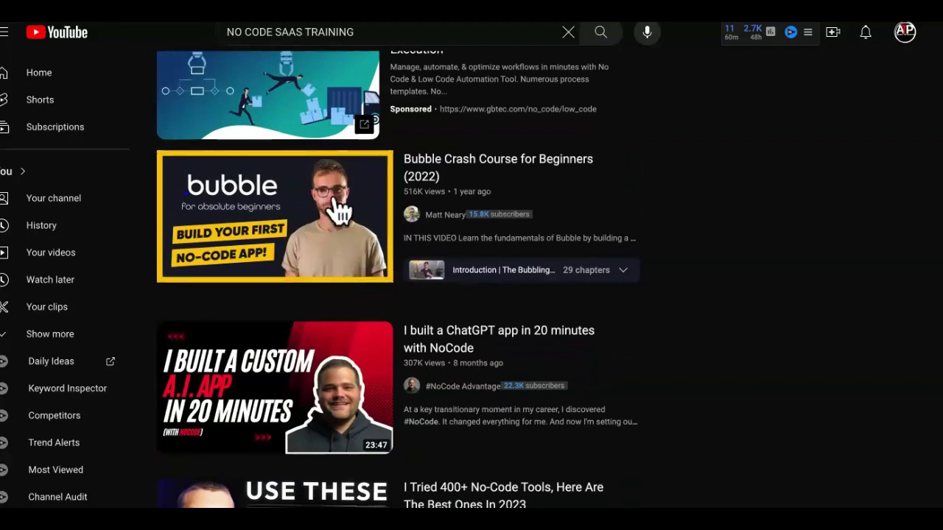
pyautogui.scroll(-2, 339, 210)
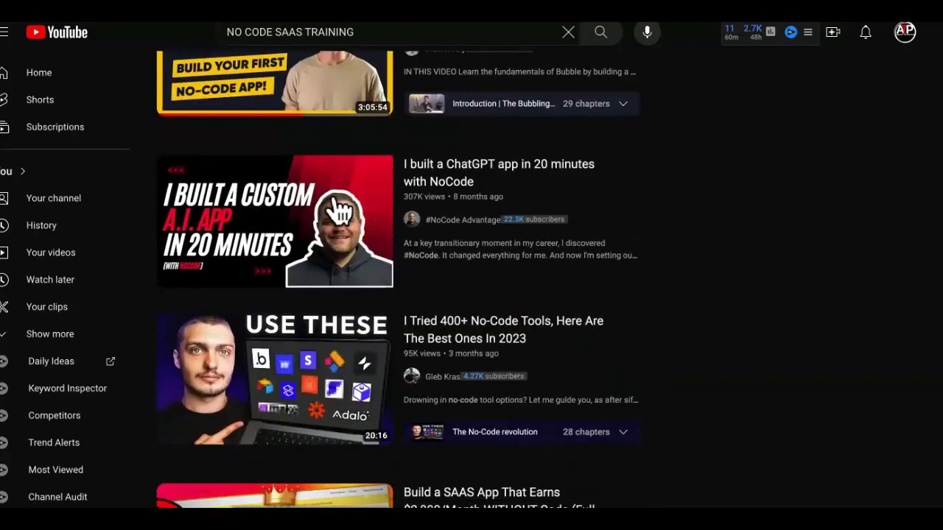
pyautogui.scroll(-1, 671, 186)
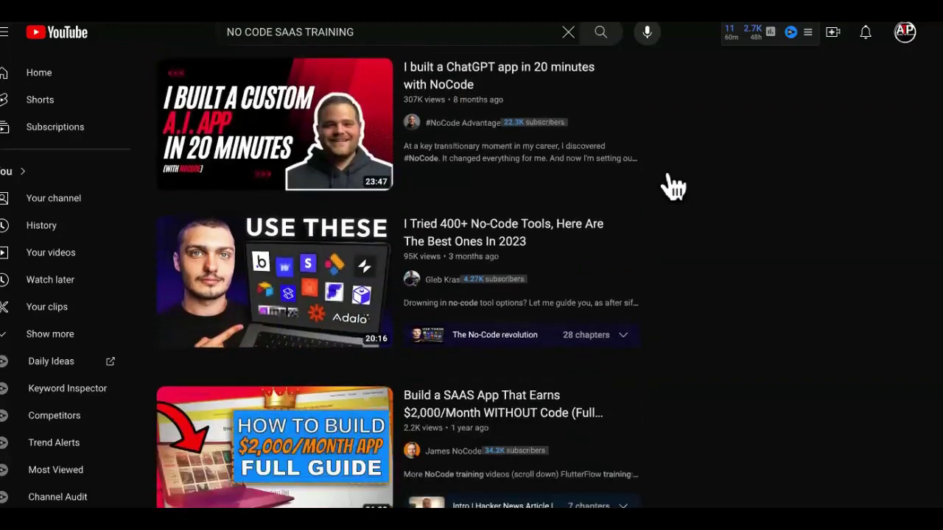
pyautogui.scroll(-1, 672, 186)
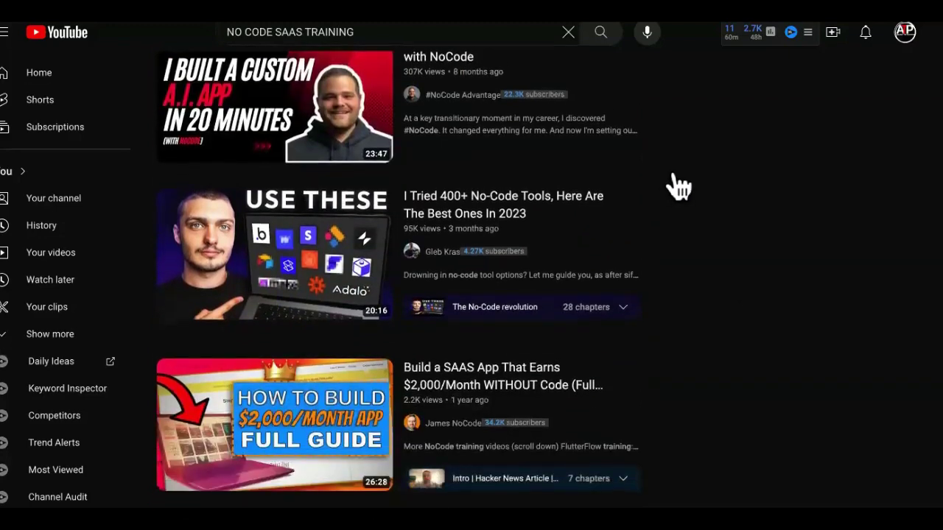
pyautogui.scroll(2, 679, 186)
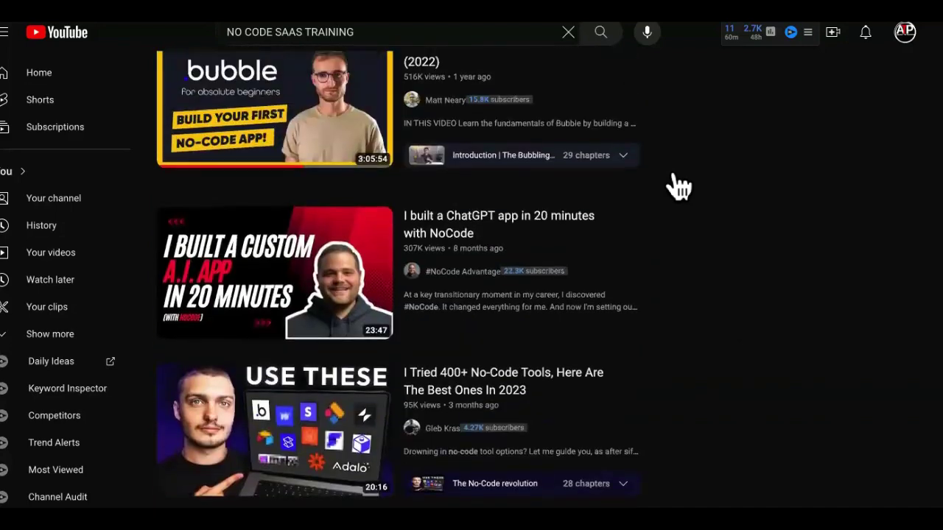
pyautogui.scroll(2, 679, 186)
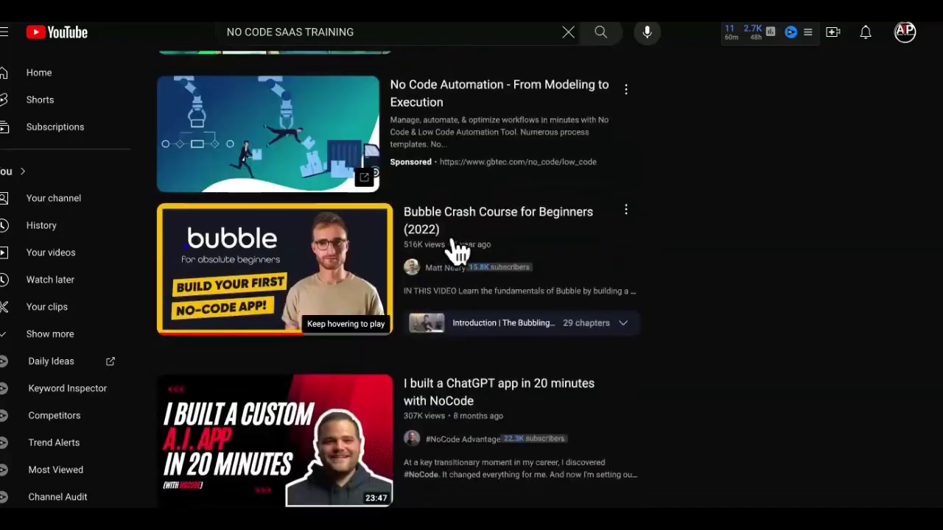
pyautogui.rightClick(285, 266)
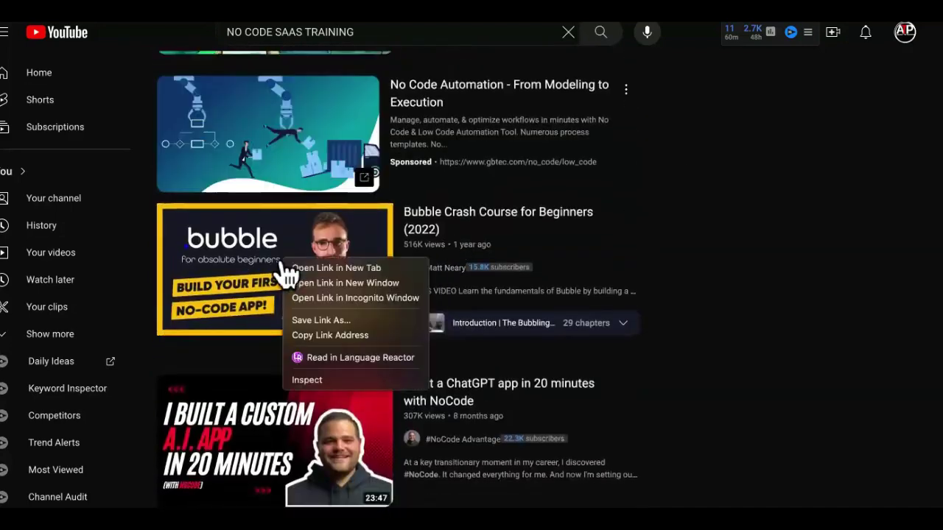
pyautogui.click(362, 340)
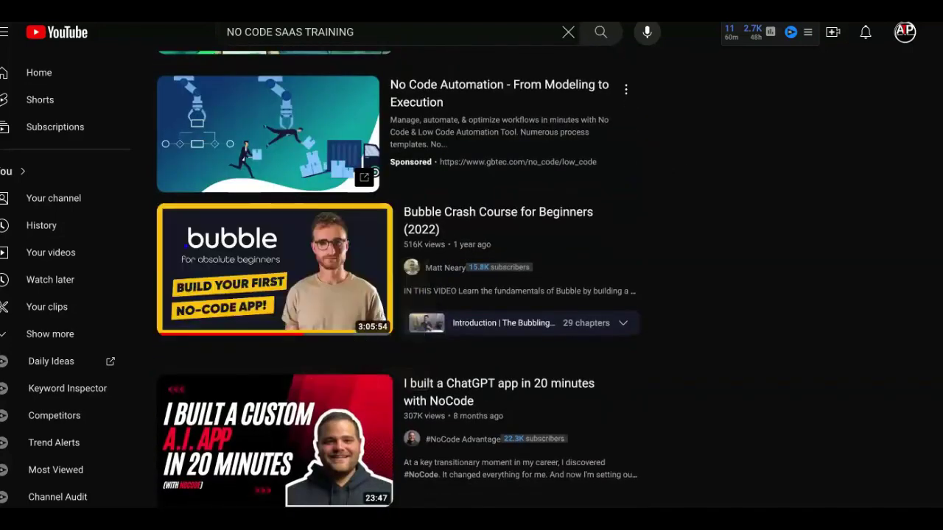
pyautogui.press('super+Tab')
pyautogui.click(279, 244)
pyautogui.rightClick(279, 244)
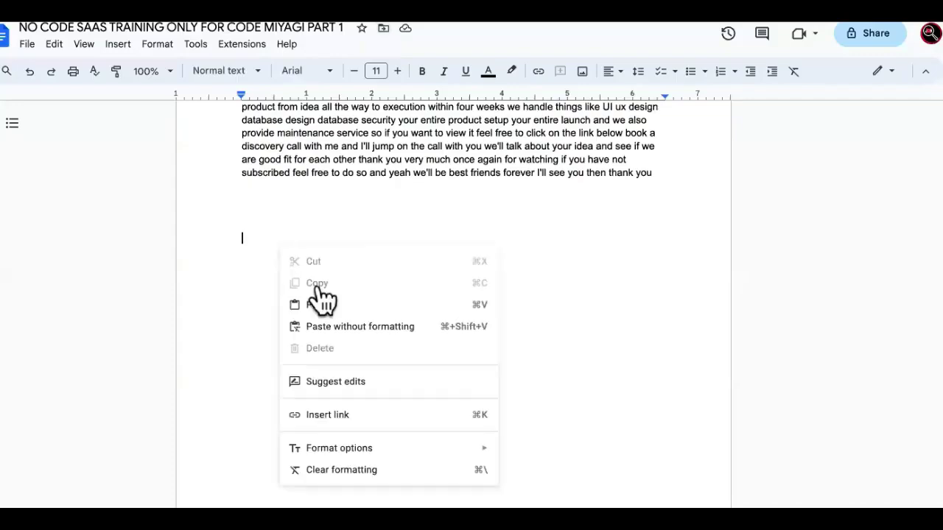
pyautogui.click(357, 326)
pyautogui.tripleClick(287, 239)
pyautogui.press('BackSpace')
# Switch to YouTube Transcript and get the transcript of "Bubble Crash Course for Beginners (2022)" from its copied link.
pyautogui.press('super+Tab')
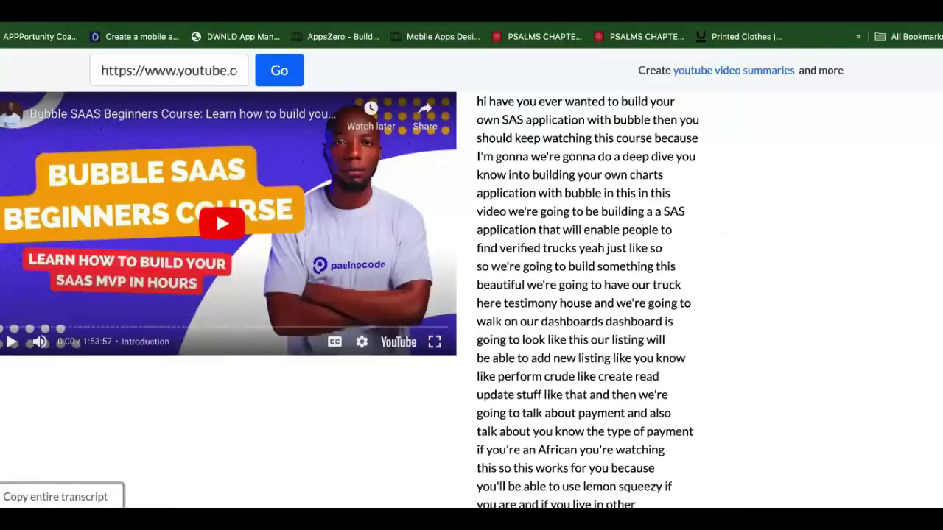
pyautogui.tripleClick(244, 34)
pyautogui.press('BackSpace')
pyautogui.hotkey('ctrl', 'v')
pyautogui.click(282, 35)
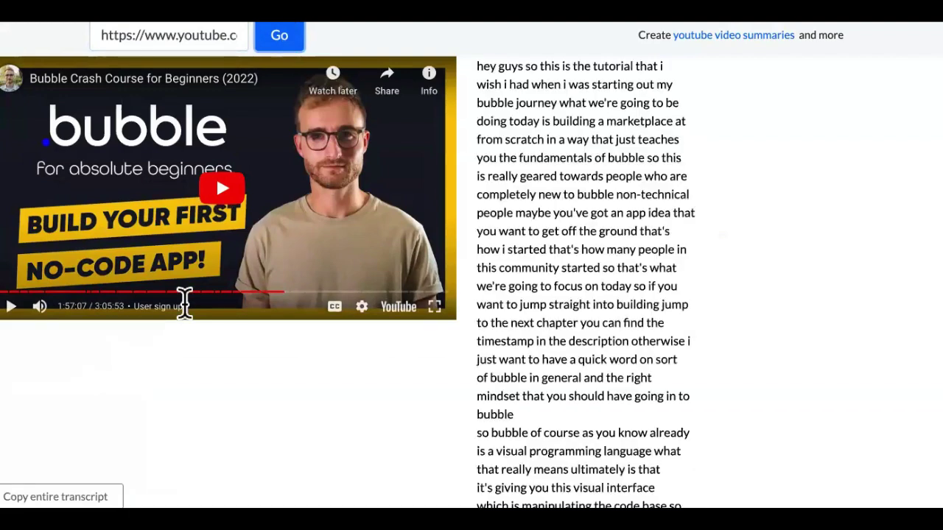
# Copy the entire "Bubble Crash Course for Beginners (2022)" transcript, paste it without formatting at the end of the Google document, and add blank lines below.
pyautogui.click(55, 497)
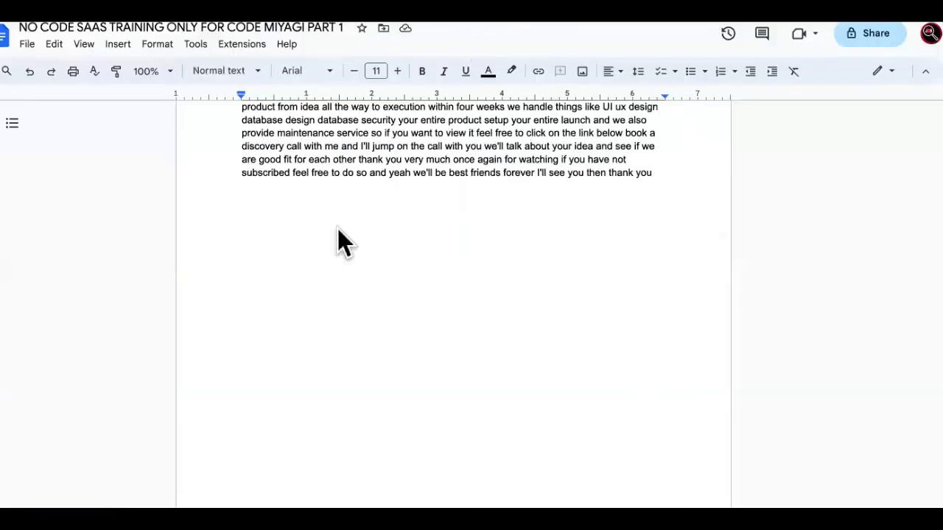
pyautogui.rightClick(295, 247)
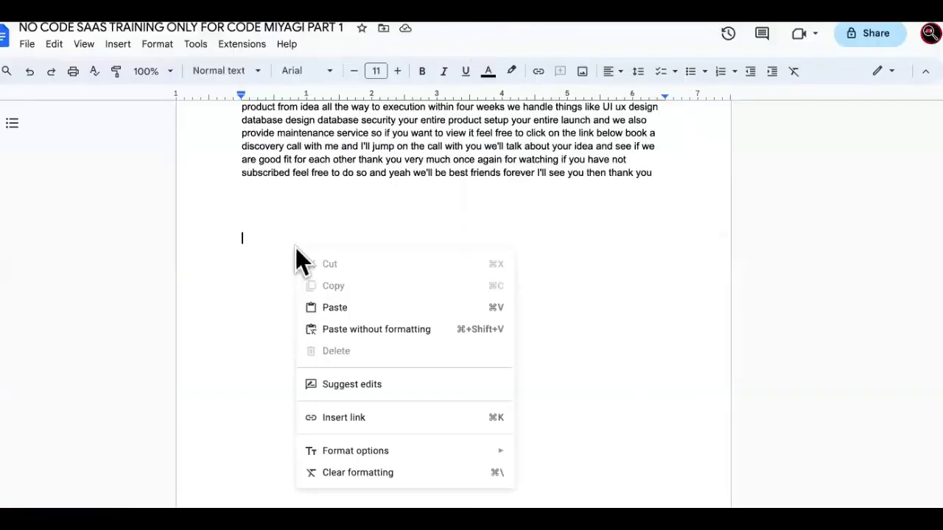
pyautogui.click(374, 333)
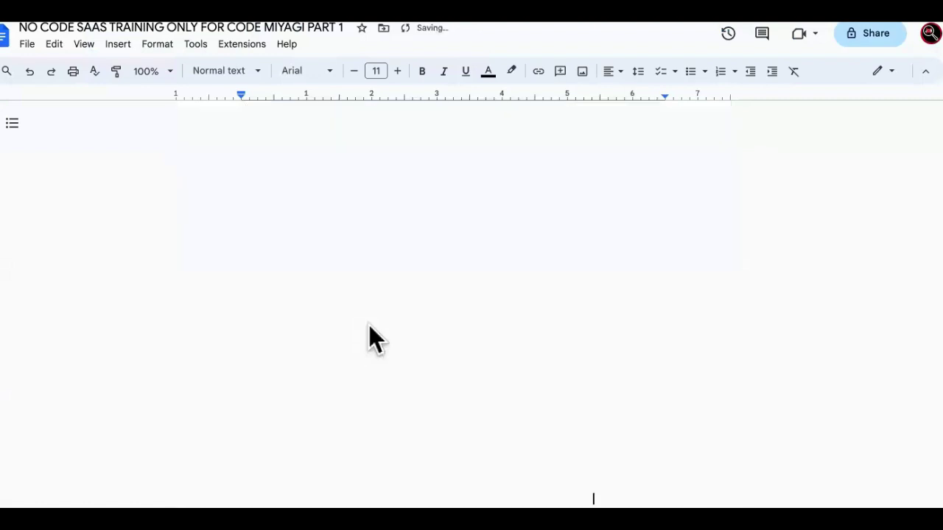
pyautogui.scroll(-5, 369, 325)
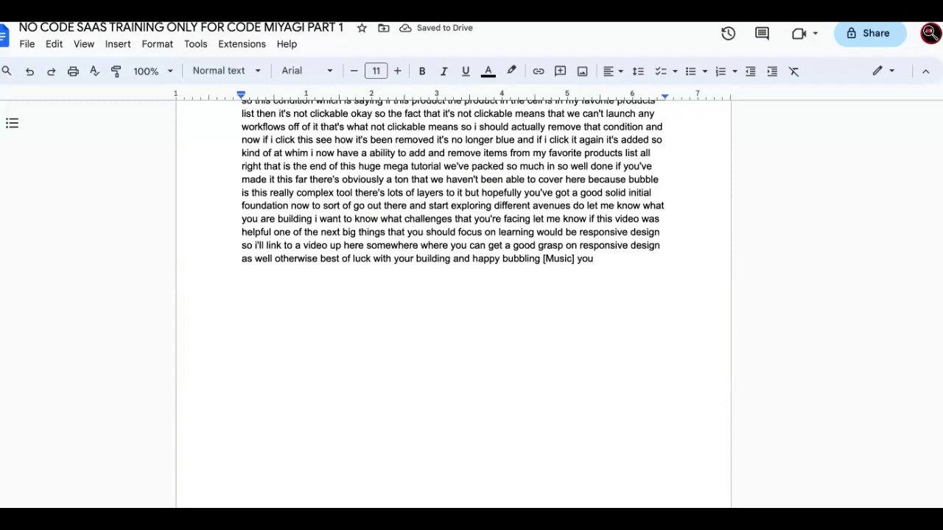
pyautogui.press('Return')
pyautogui.press('Return')
pyautogui.press('Return')
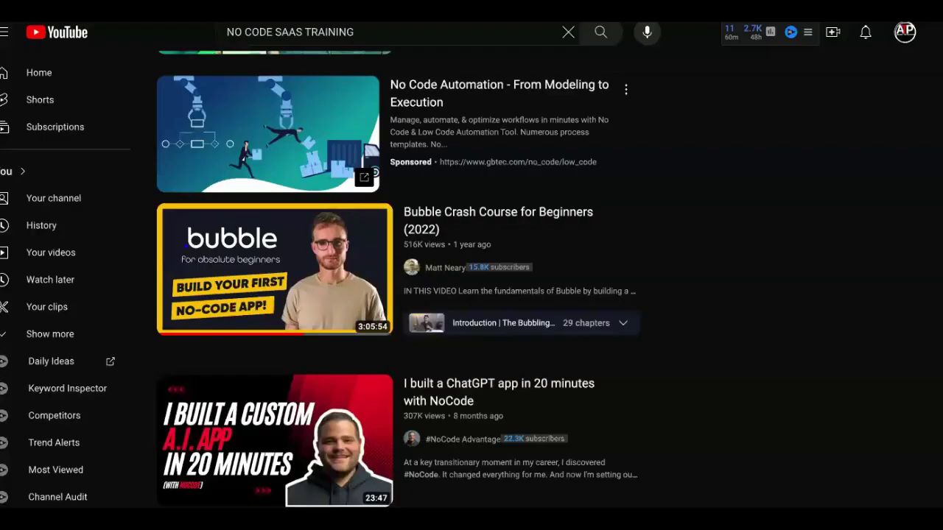
# Switch to YouTube and copy the link of "Bubble.io Tutorial: How to Build an App on Bubble (Full Masterclass)" from the search results.
pyautogui.scroll(-3, 638, 324)
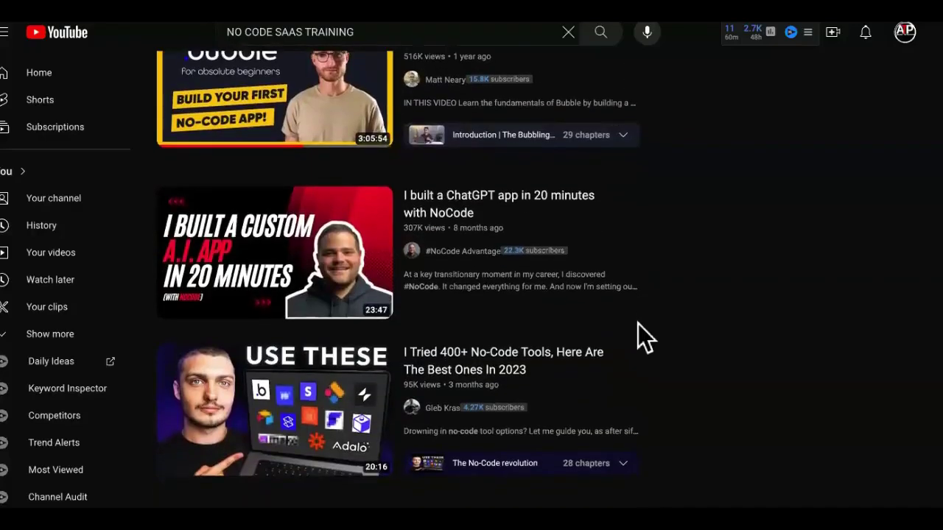
pyautogui.scroll(-4, 638, 324)
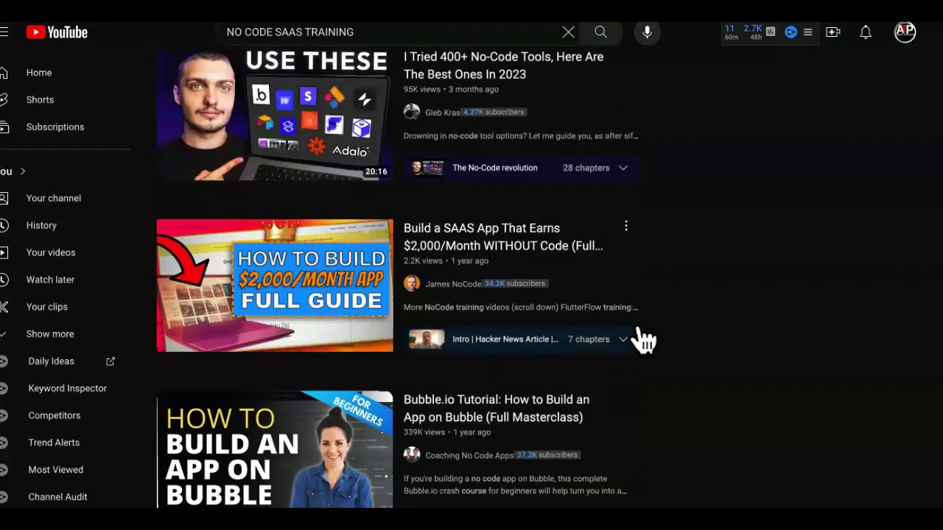
pyautogui.scroll(-2, 642, 339)
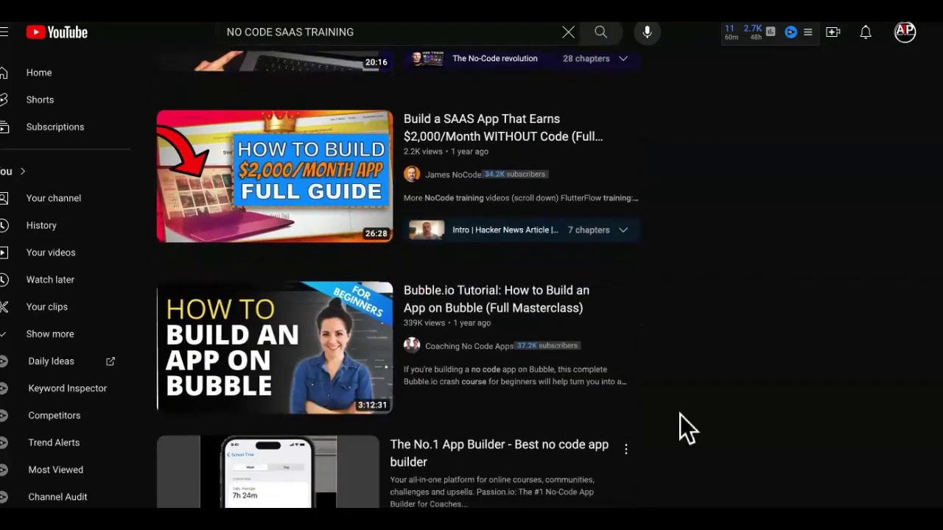
pyautogui.rightClick(281, 338)
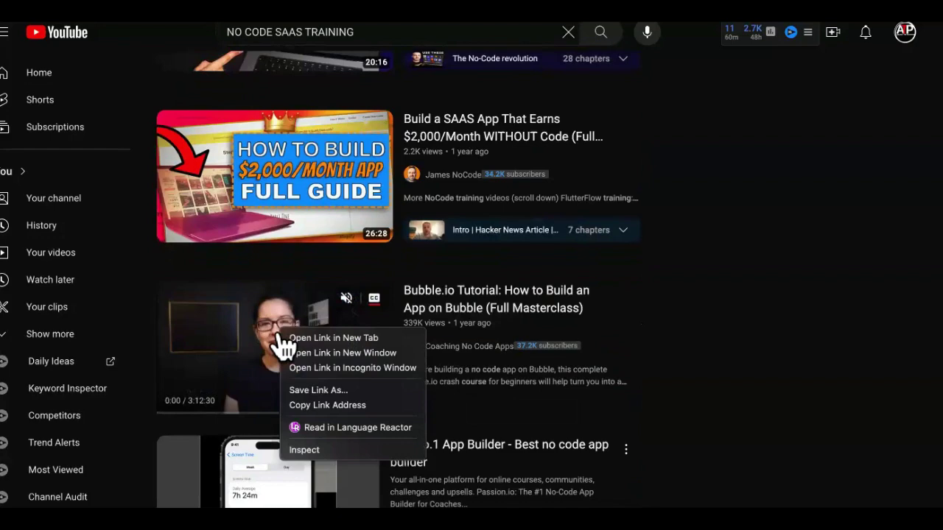
pyautogui.click(342, 405)
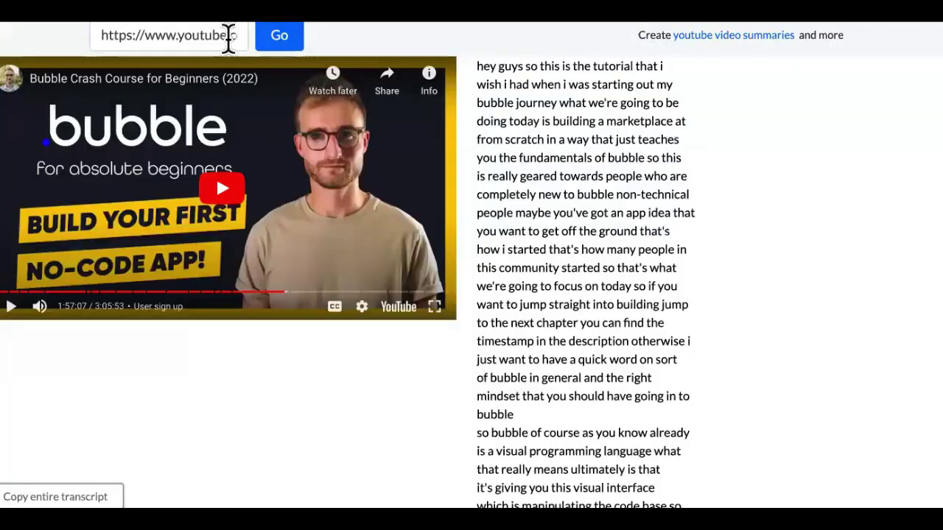
# Switch to YouTube Transcript and get the transcript of the "How to Build an App on Bubble" masterclass from its copied link.
pyautogui.tripleClick(228, 36)
pyautogui.hotkey('ctrl', 'v')
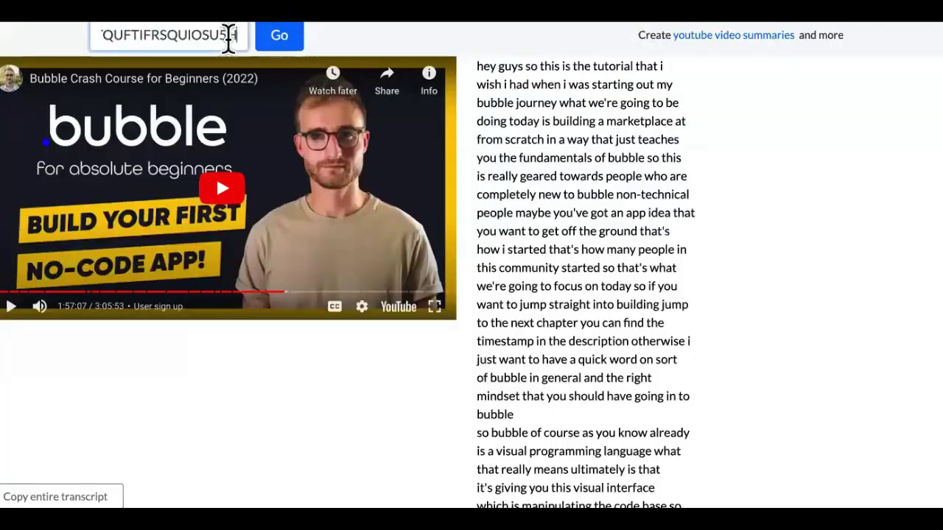
pyautogui.click(276, 49)
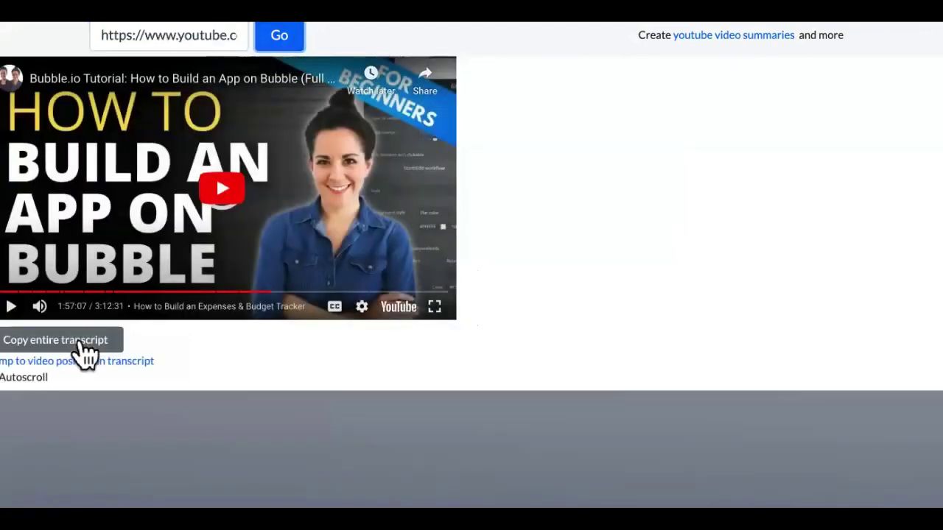
# Copy the entire "How to Build an App on Bubble" transcript and paste it as plain text below the previous one in the Google document.
pyautogui.click(81, 344)
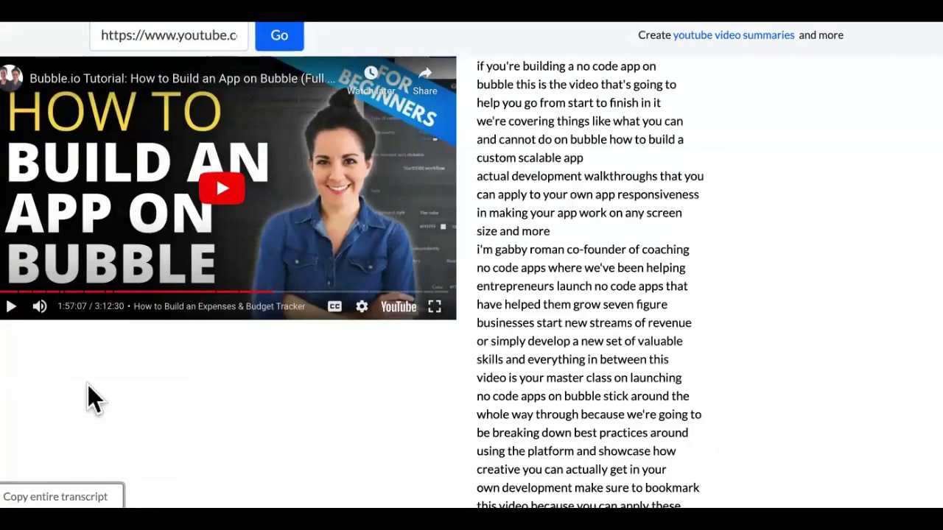
pyautogui.click(63, 497)
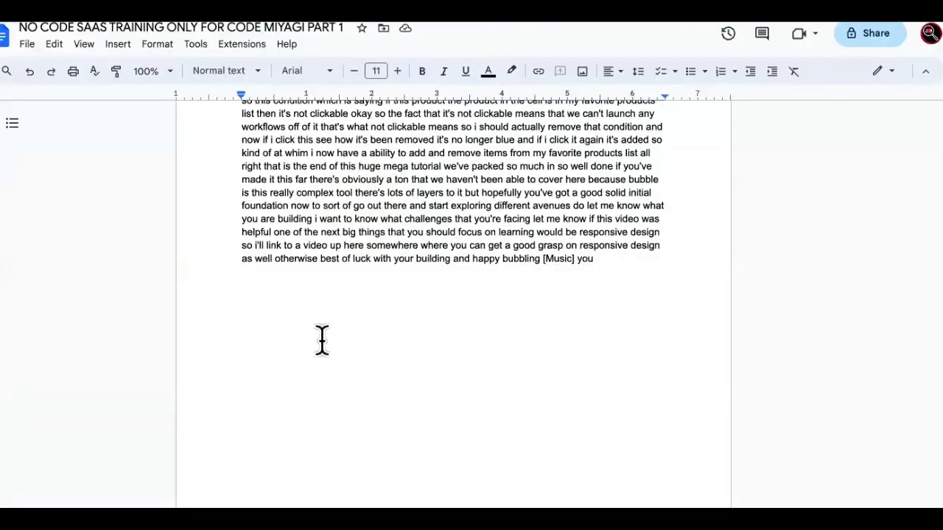
pyautogui.click(310, 337)
pyautogui.rightClick(308, 336)
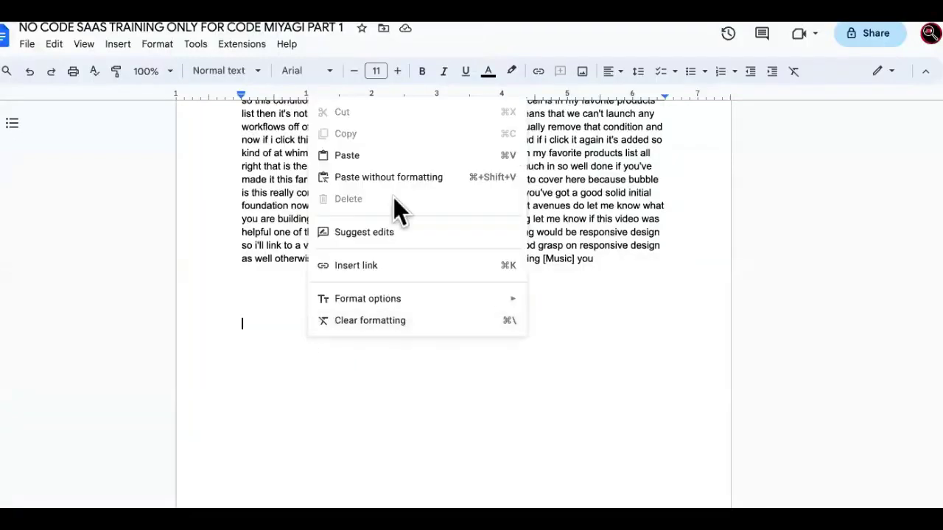
pyautogui.click(411, 177)
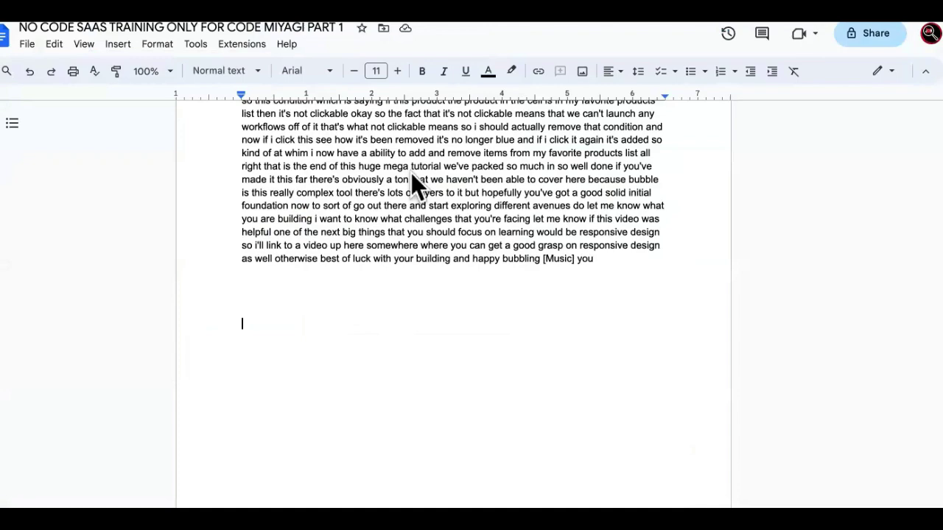
pyautogui.hotkey('ctrl', 'v')
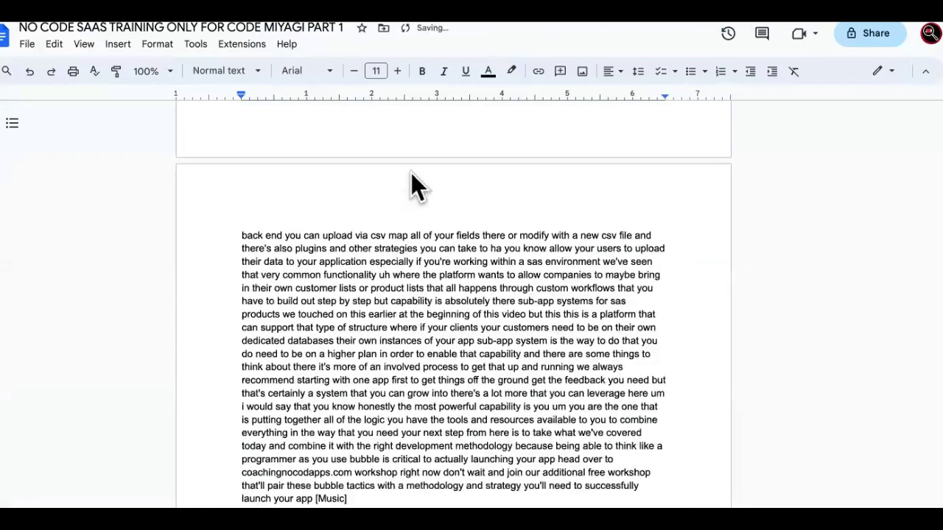
pyautogui.scroll(-3, 411, 173)
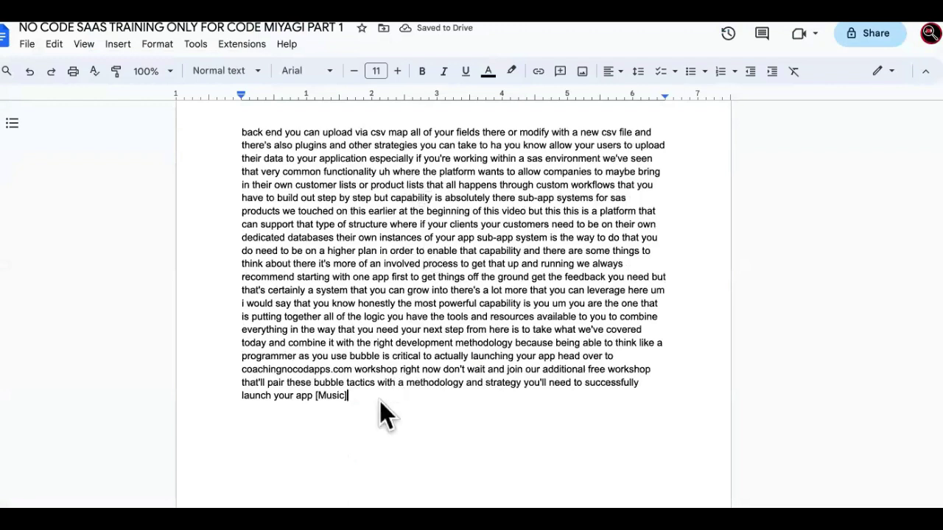
# Switch to YouTube and open the video list of the channel behind "Bubble Crash Course for Beginners (2022)".
pyautogui.hotkey('ctrl', 'shift', 'b')
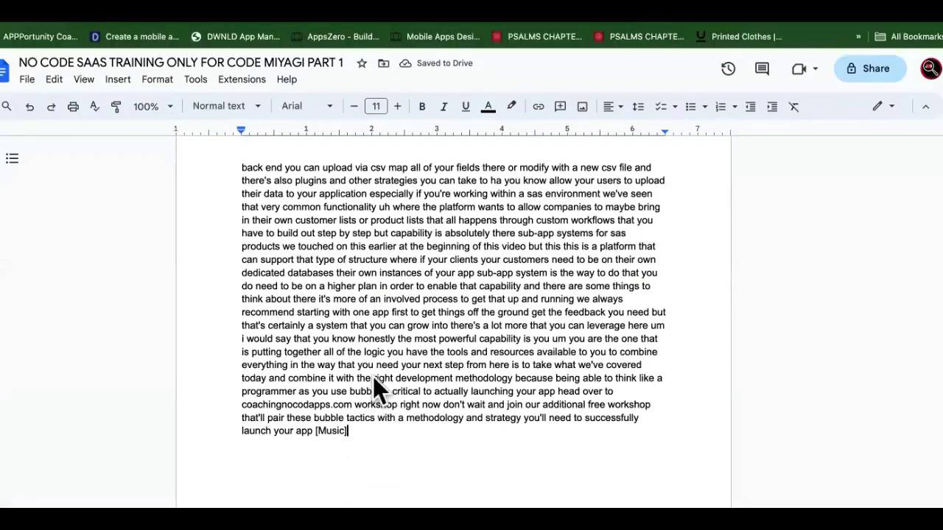
pyautogui.click(347, 10)
pyautogui.hotkey('ctrl', 'shift', 'b')
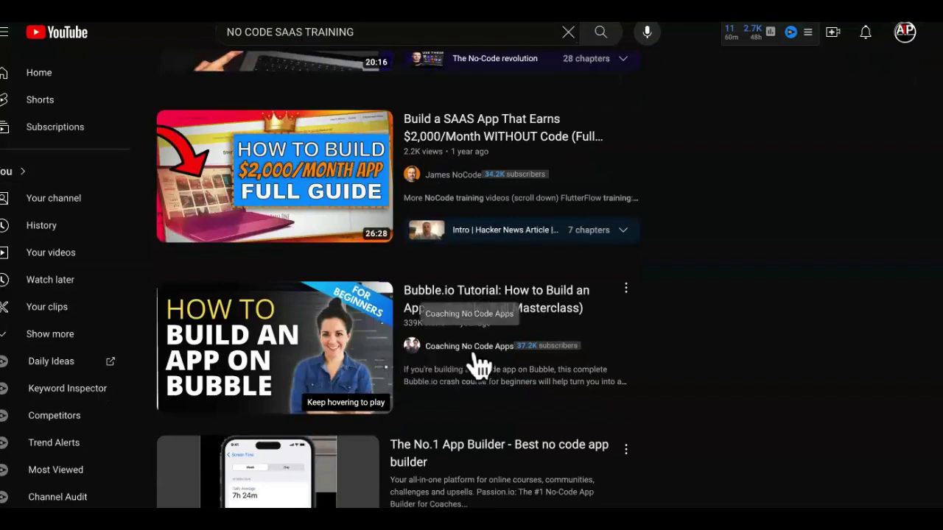
pyautogui.scroll(5, 478, 363)
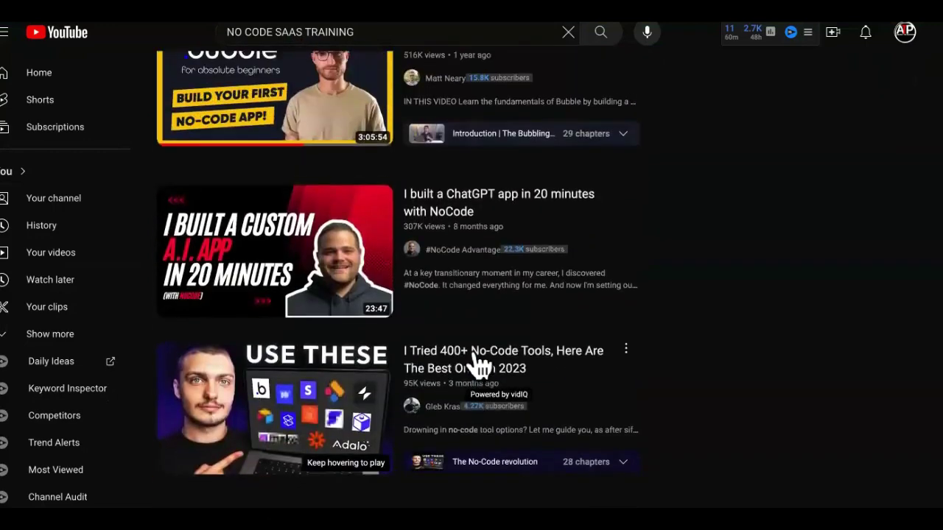
pyautogui.scroll(3, 477, 363)
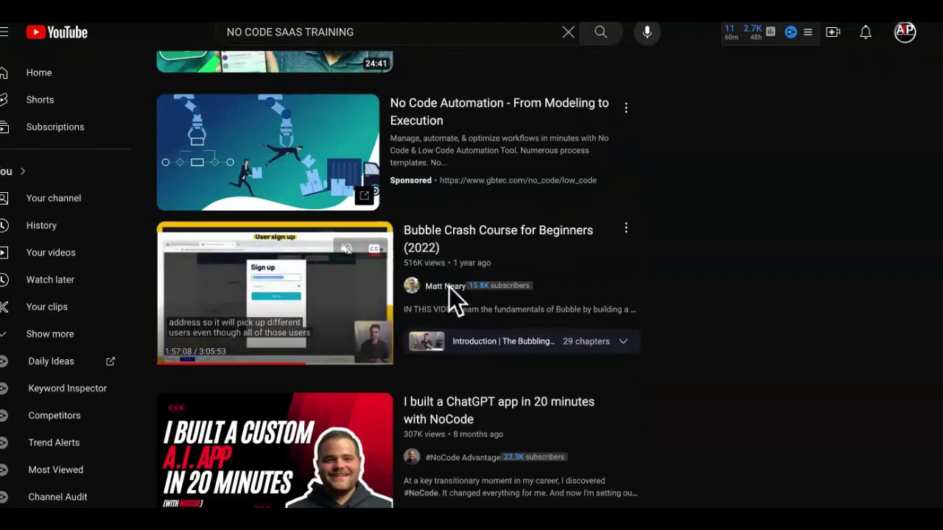
pyautogui.click(447, 287)
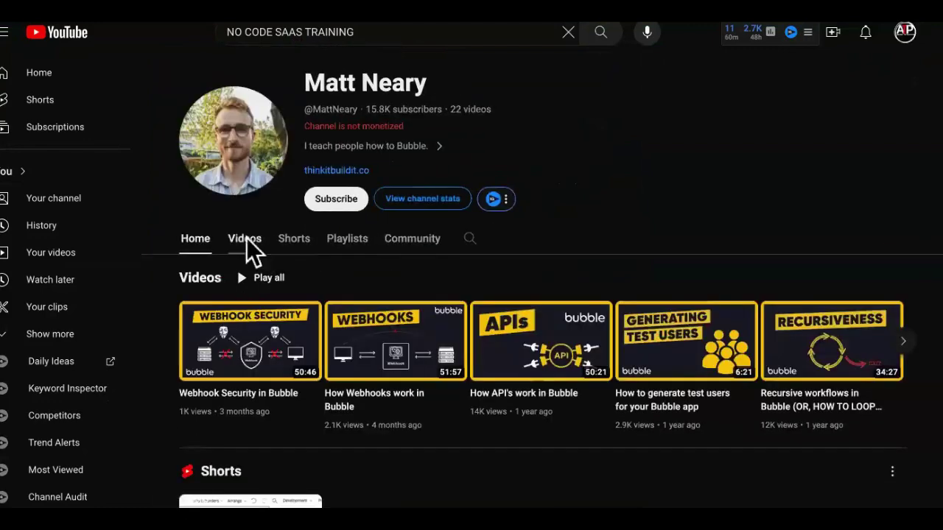
pyautogui.click(248, 239)
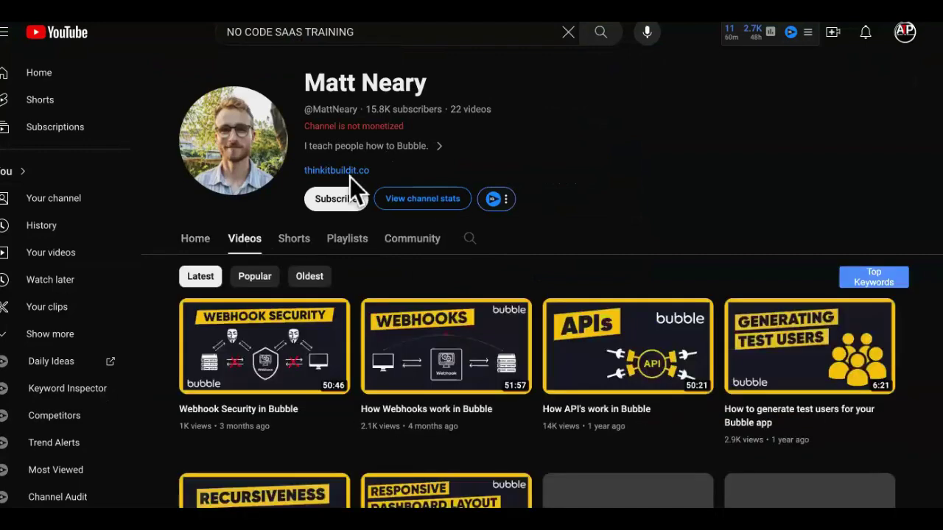
# Look through the channel's uploaded videos for further Bubble tutorials suitable as training material.
pyautogui.scroll(-2, 350, 176)
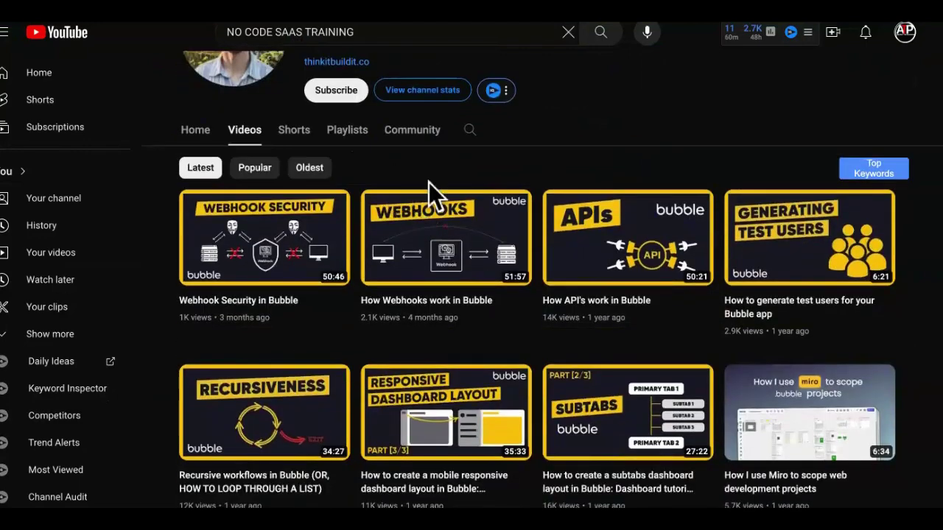
pyautogui.scroll(-6, 429, 182)
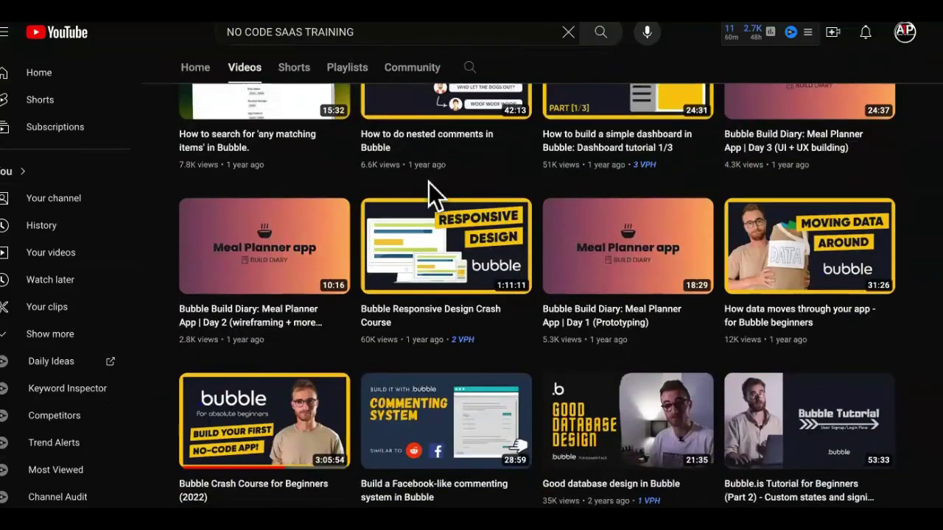
pyautogui.scroll(-3, 429, 182)
pyautogui.scroll(11, 429, 183)
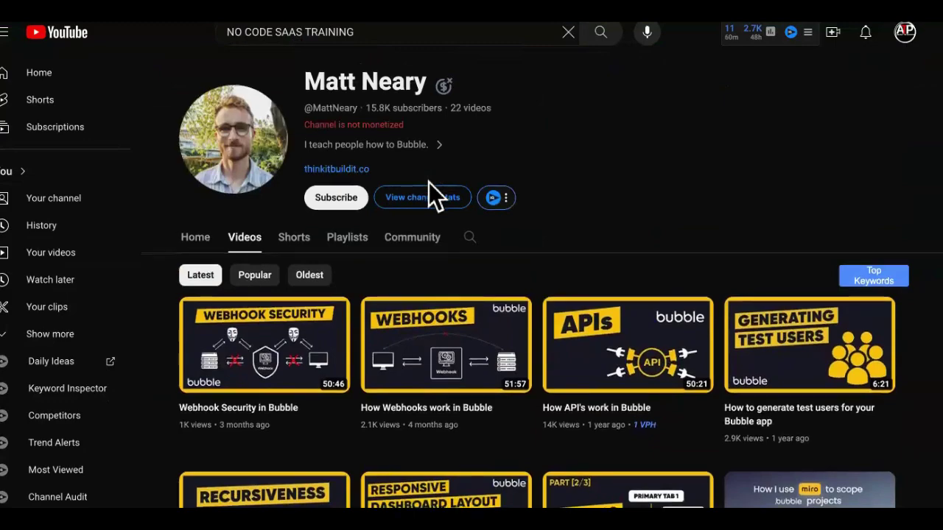
pyautogui.scroll(-7, 429, 183)
pyautogui.scroll(-3, 432, 195)
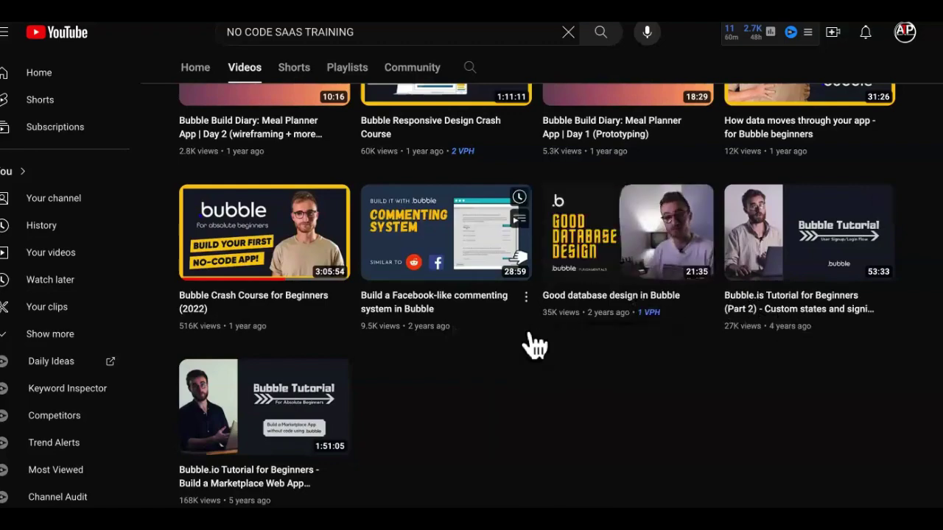
pyautogui.scroll(1, 535, 345)
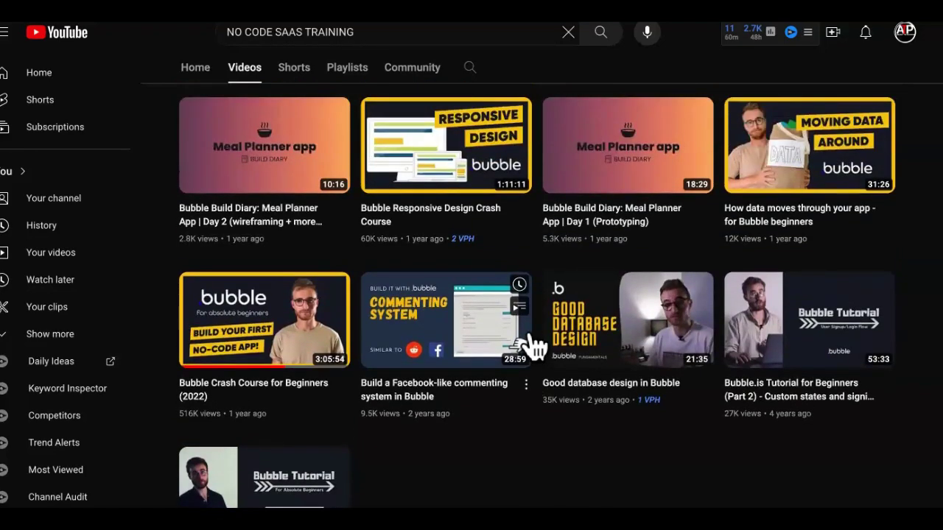
pyautogui.scroll(3, 535, 345)
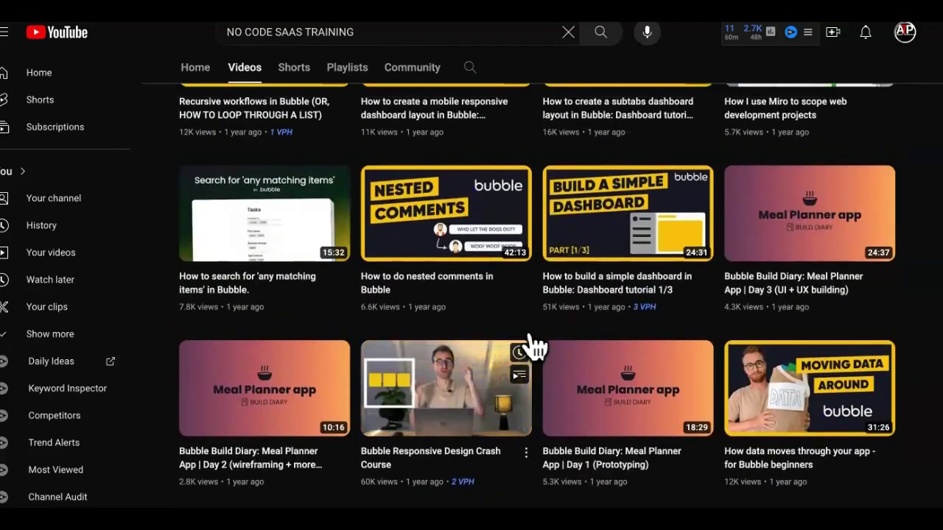
pyautogui.scroll(3, 535, 345)
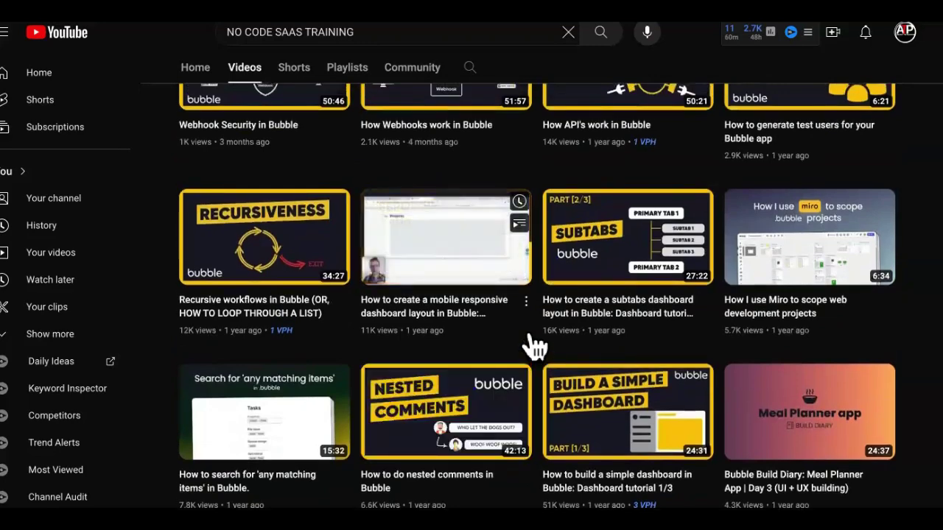
pyautogui.scroll(4, 535, 346)
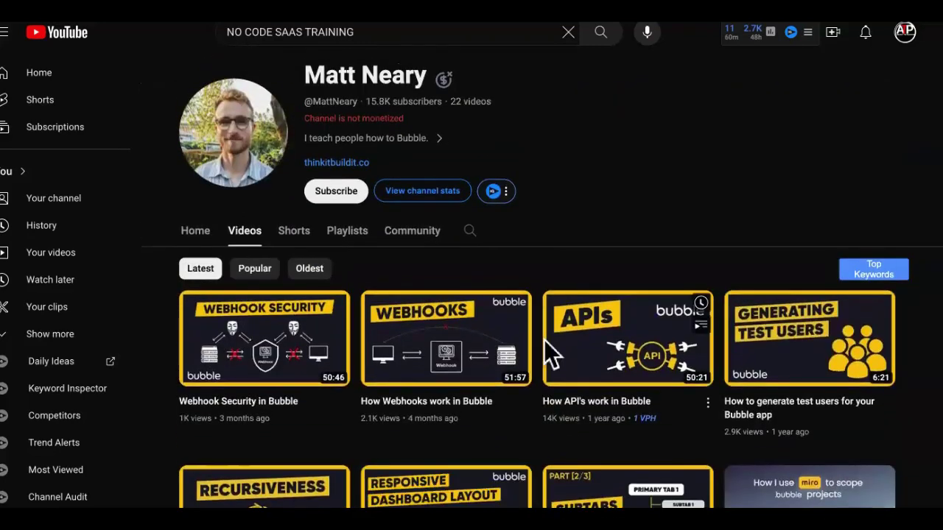
pyautogui.moveTo(630, 311)
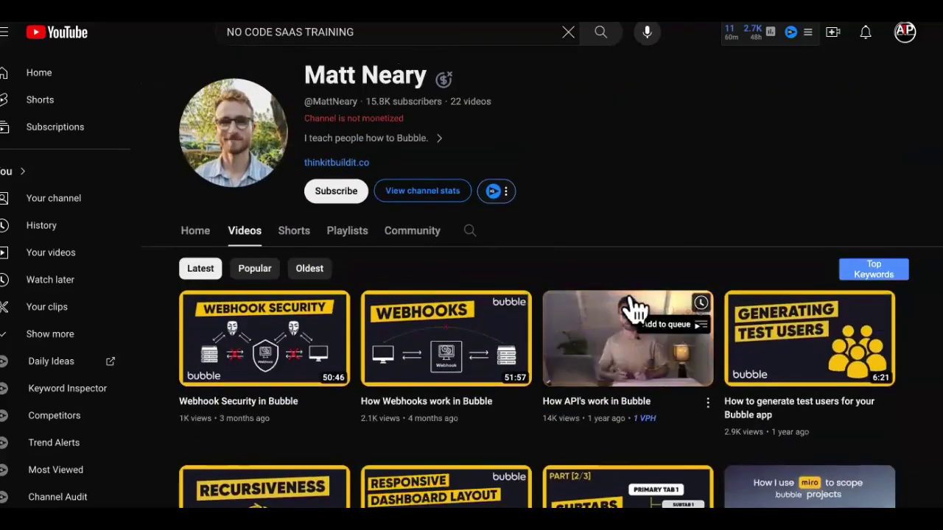
pyautogui.moveTo(302, 350)
pyautogui.moveTo(483, 365)
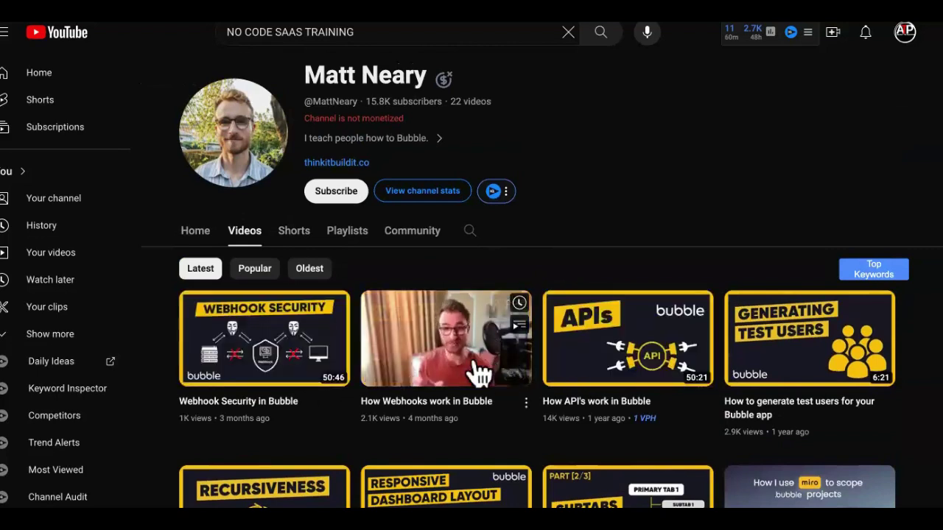
pyautogui.moveTo(653, 348)
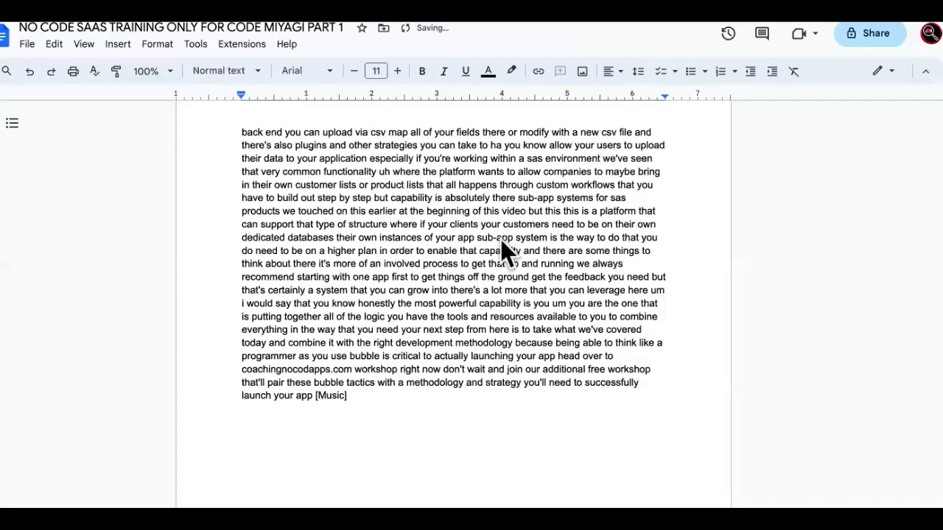
# Check the end of the pasted text in the Google document and the source transcript of the "How to Build an App on Bubble" video.
pyautogui.scroll(4, 505, 251)
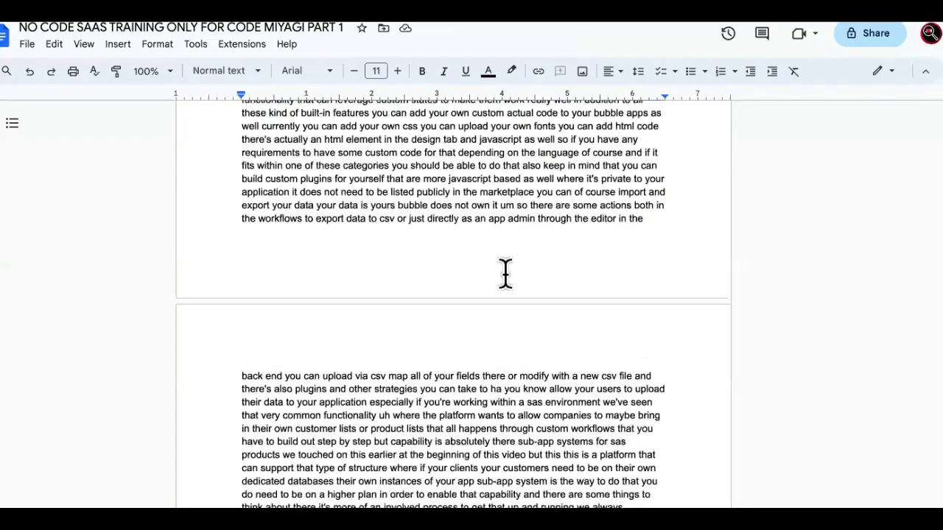
pyautogui.scroll(-5, 506, 274)
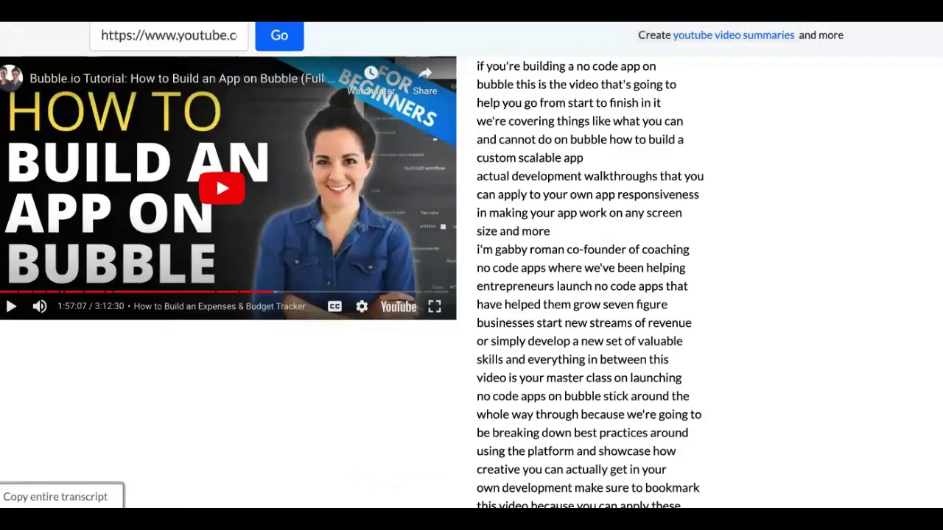
pyautogui.scroll(-15, 216, 174)
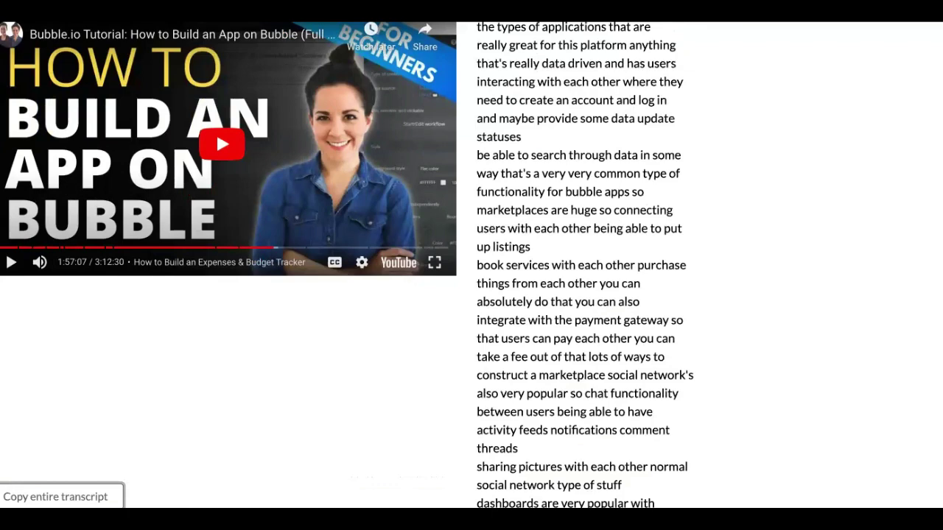
pyautogui.scroll(-3, 586, 265)
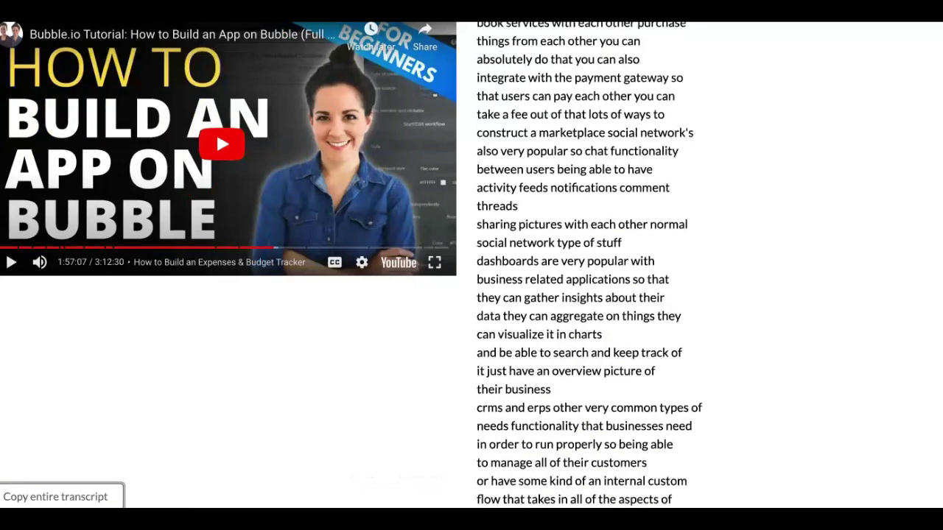
pyautogui.scroll(-10, 586, 265)
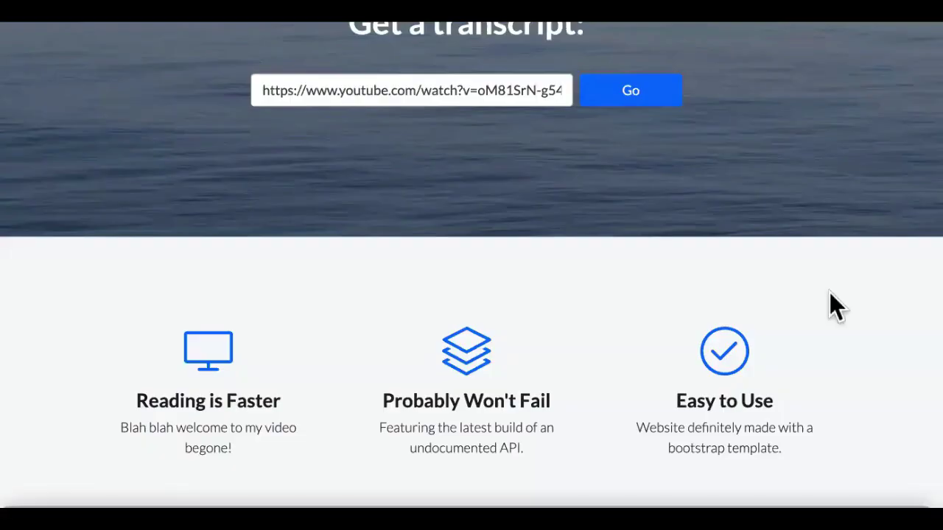
# Download the Google document NO CODE SAAS TRAINING ONLY FOR CODE MIYAGI PART 1 as a Microsoft Word (.docx) file.
pyautogui.scroll(5, 829, 292)
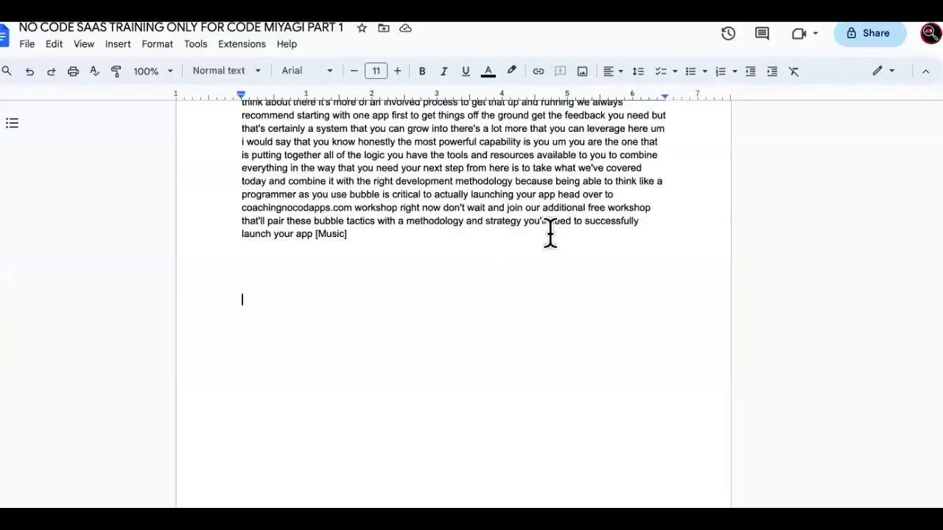
pyautogui.scroll(3, 394, 232)
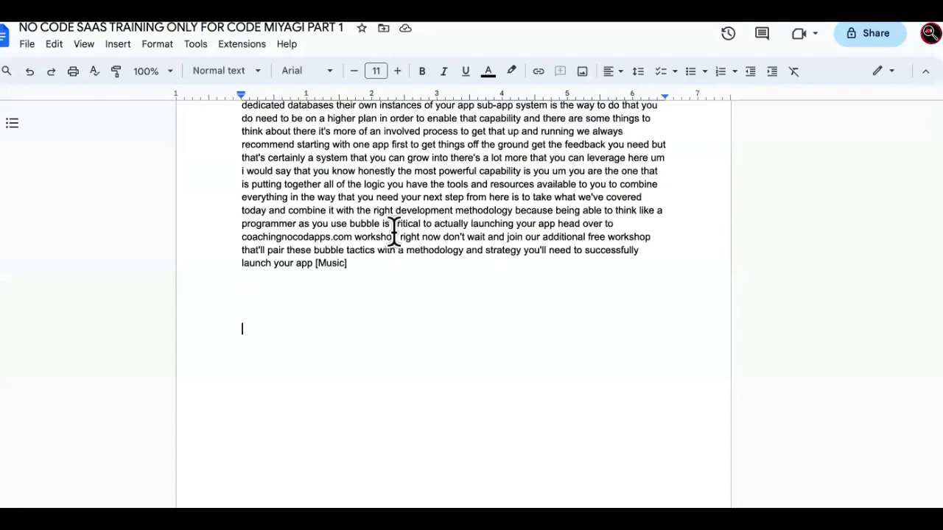
pyautogui.click(28, 45)
pyautogui.moveTo(116, 189)
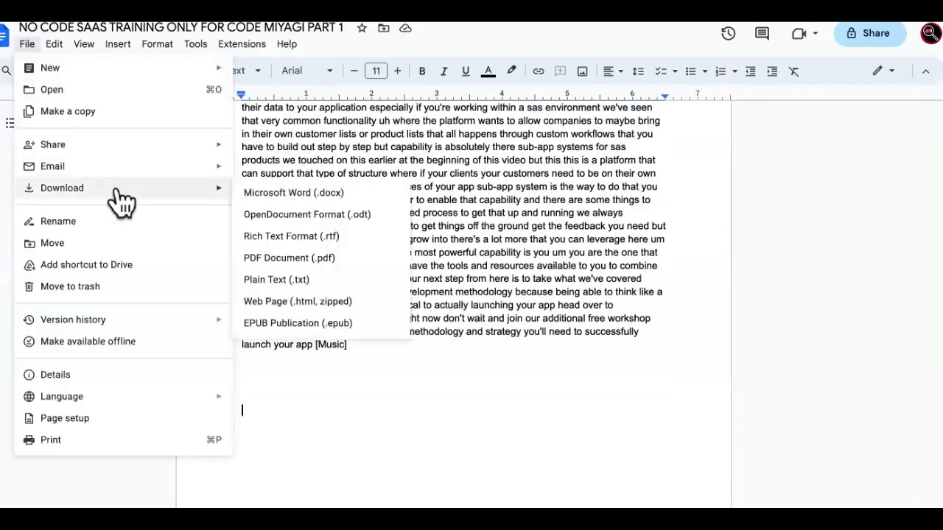
pyautogui.click(254, 196)
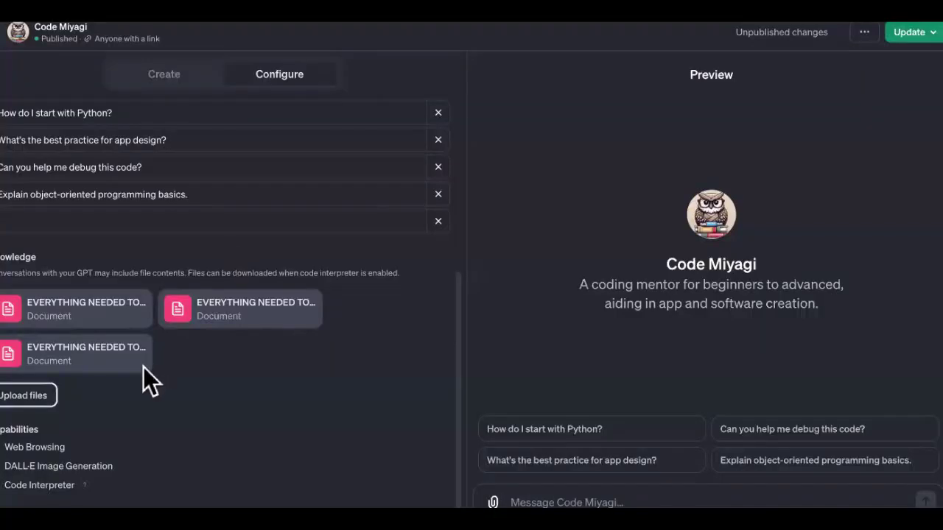
# Switch to the Code Miyagi GPT editor and upload the downloaded NO CODE SAAS TRAINING PART 1 .docx file as knowledge, finding it with the search "NO CODE".
pyautogui.click(41, 395)
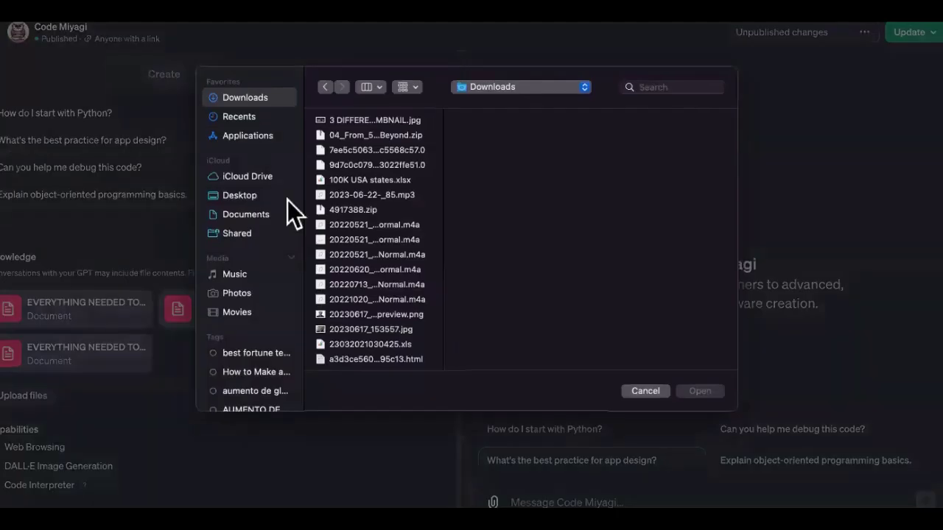
pyautogui.click(671, 89)
pyautogui.write('NO COD')
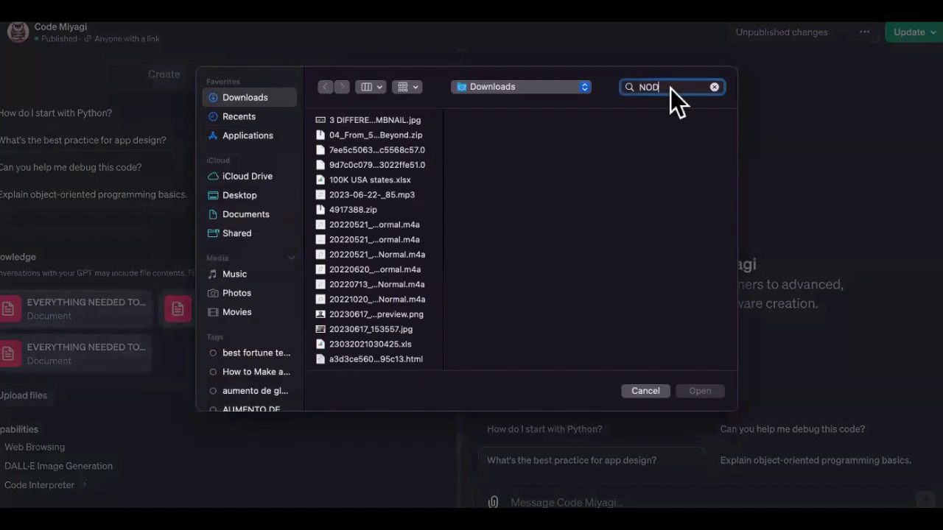
pyautogui.write('E')
pyautogui.press('BackSpace')
pyautogui.press('BackSpace')
pyautogui.write('CODE')
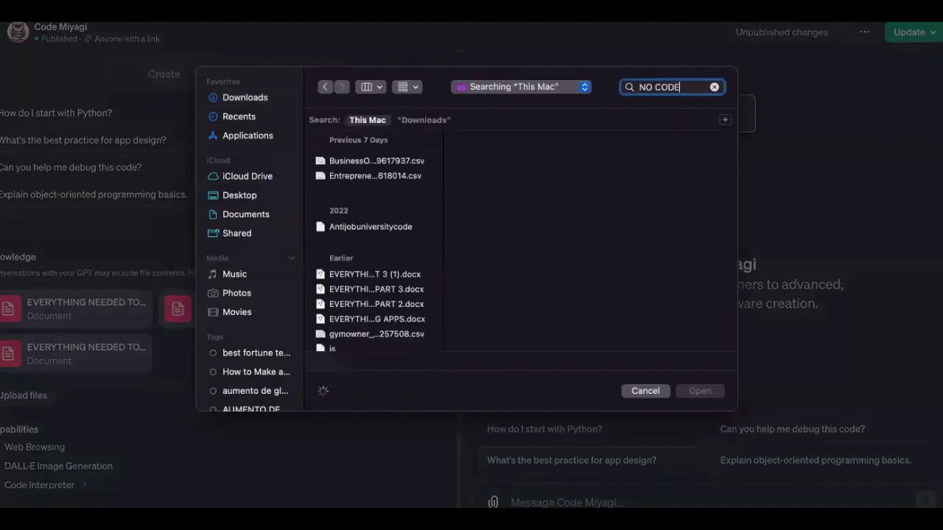
pyautogui.scroll(-5, 448, 237)
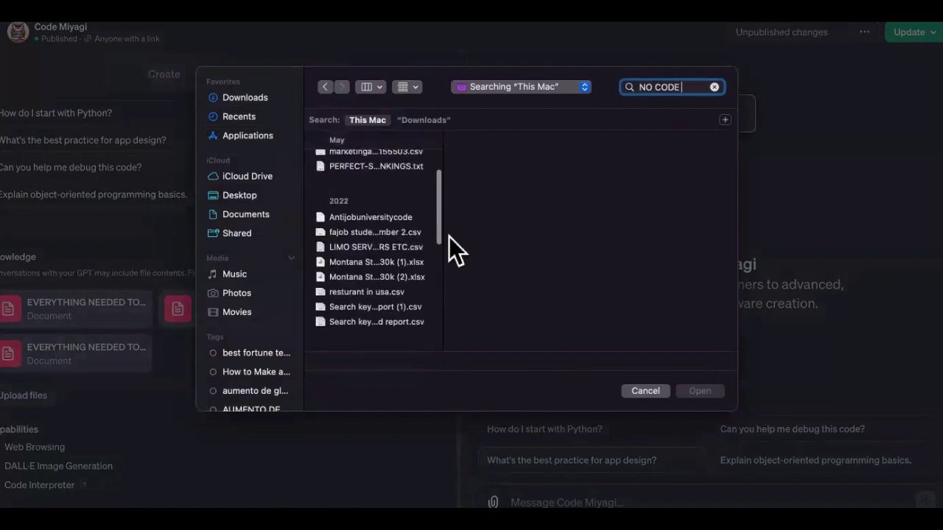
pyautogui.scroll(-5, 449, 236)
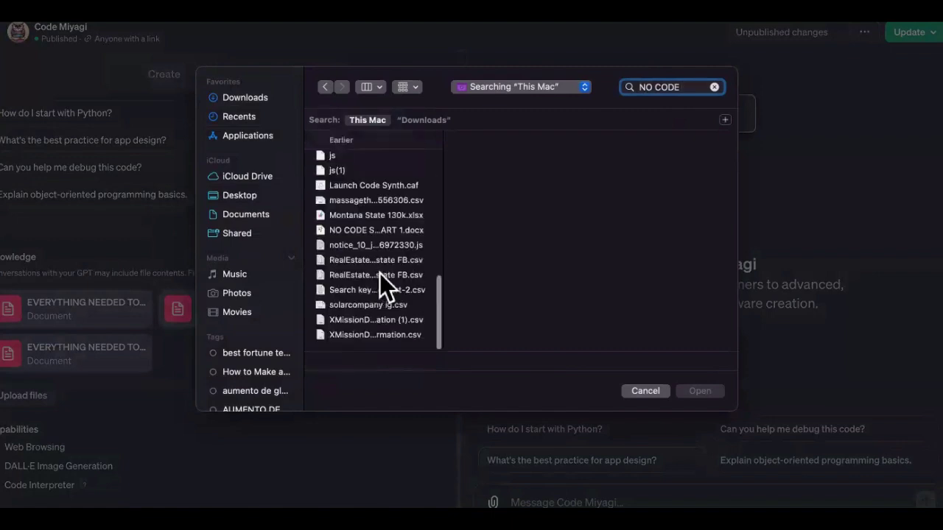
pyautogui.click(374, 232)
pyautogui.press('Return')
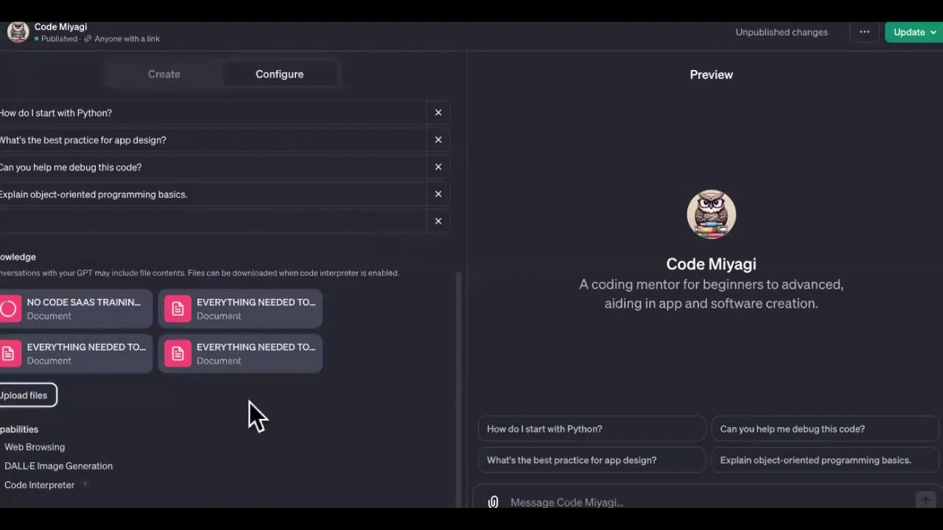
pyautogui.moveTo(142, 326)
# Publish the updated Code Miyagi GPT to only people with a link and open the published GPT.
pyautogui.click(899, 38)
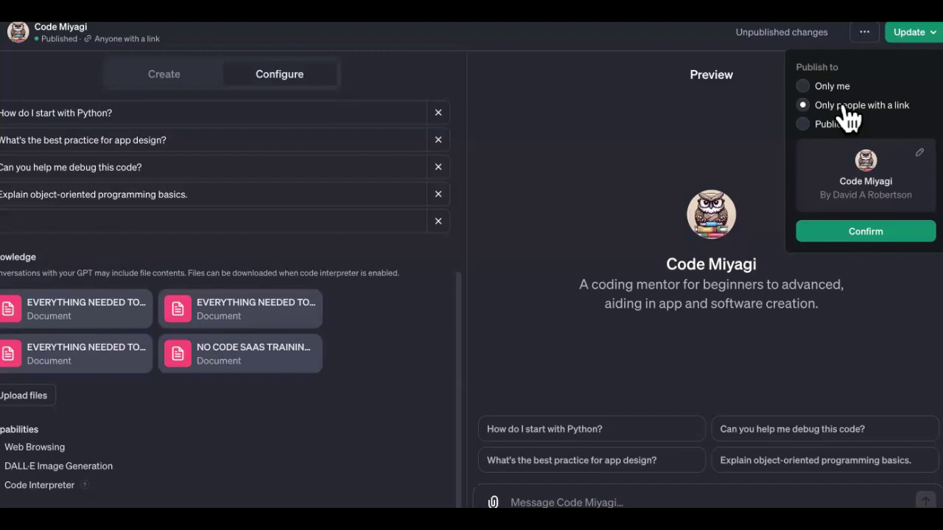
pyautogui.click(859, 232)
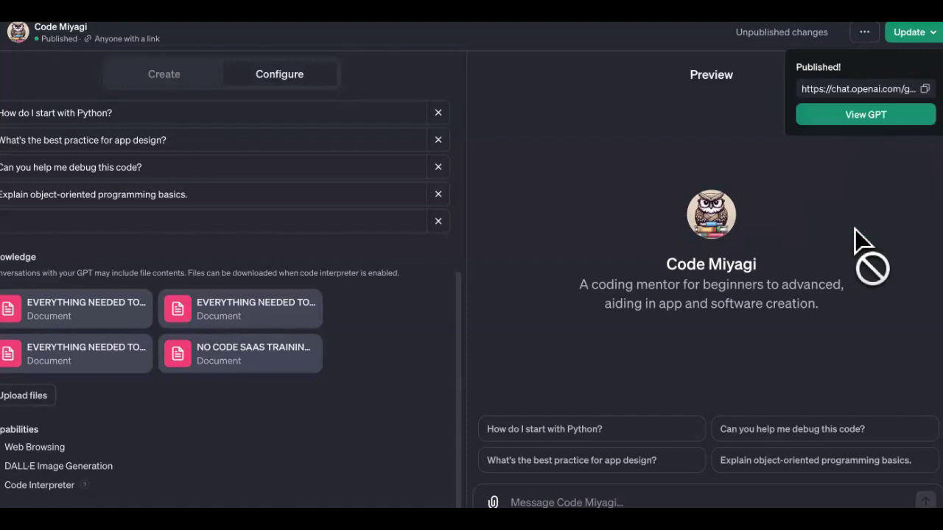
pyautogui.click(851, 126)
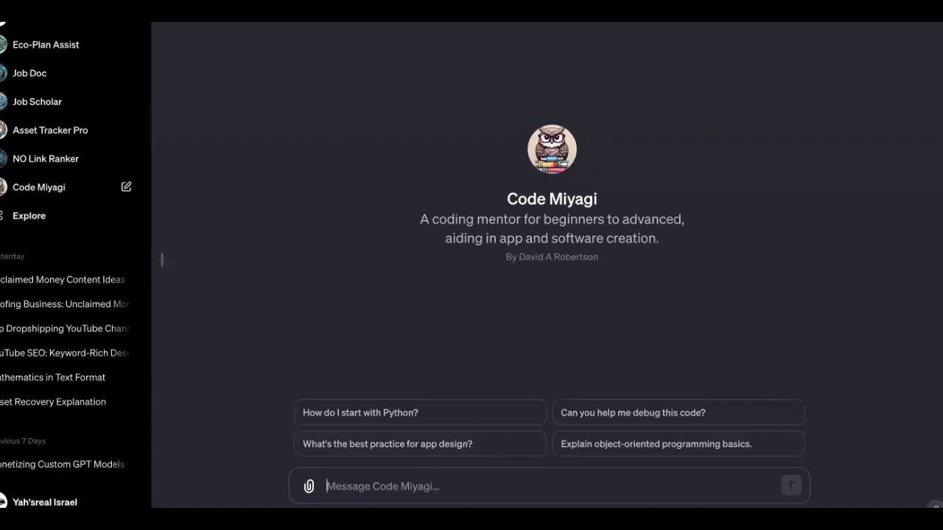
# Ask Code Miyagi to "Explain to me in a beginner style using infographics and exact steps how to build the uber app using only javascript".
pyautogui.write('Explain to me in a be')
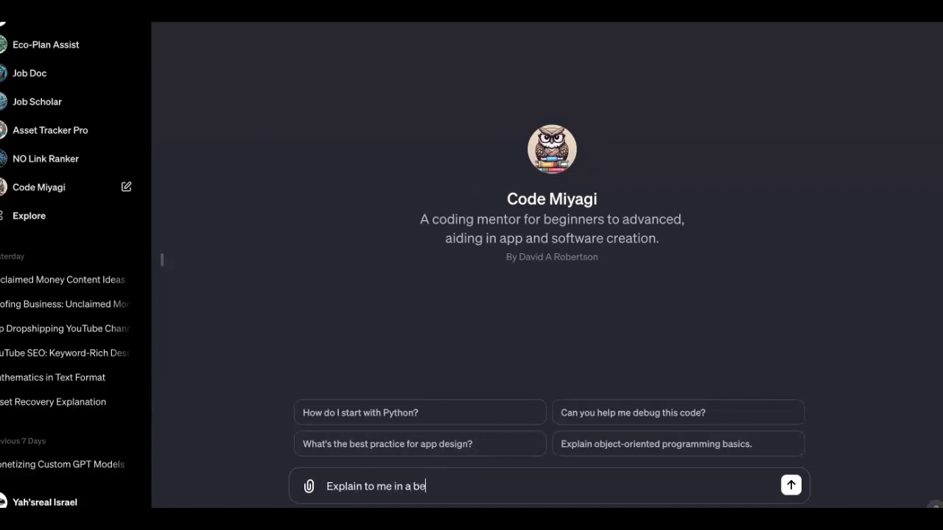
pyautogui.write('ginner style using i')
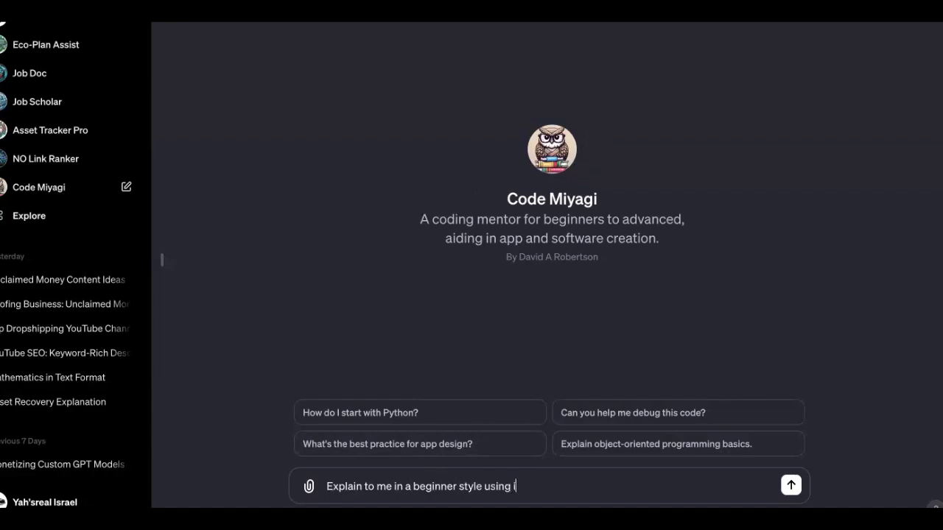
pyautogui.write('nfographics and')
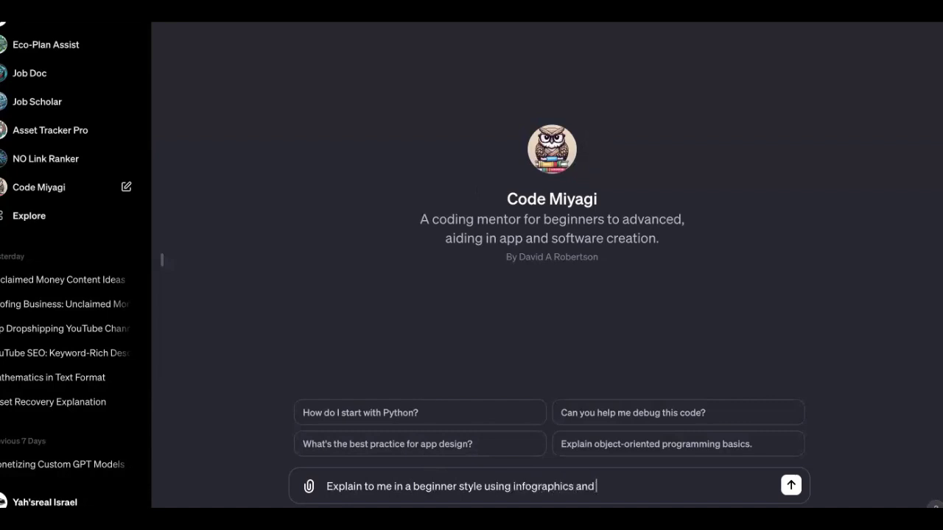
pyautogui.write(' exact st')
pyautogui.write('esp')
pyautogui.press('BackSpace')
pyautogui.press('BackSpace')
pyautogui.write('ps how to build the uber')
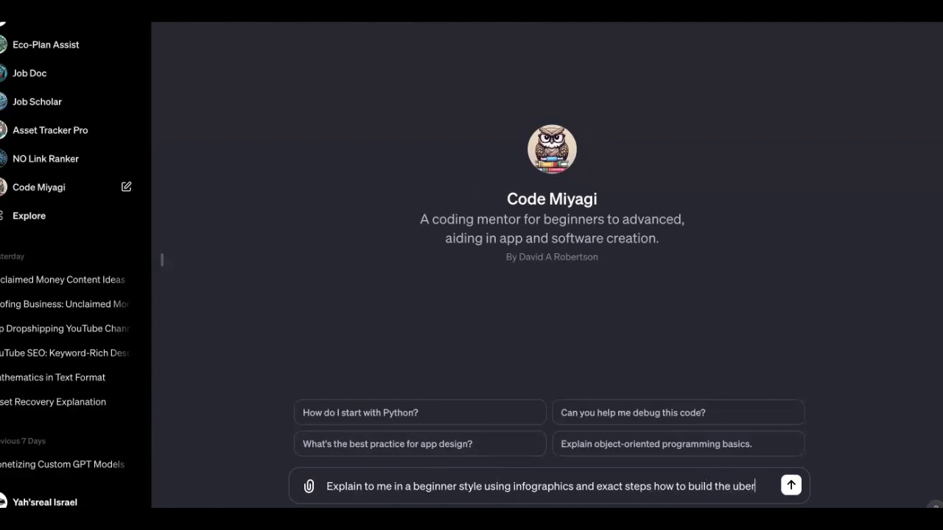
pyautogui.write(' app using')
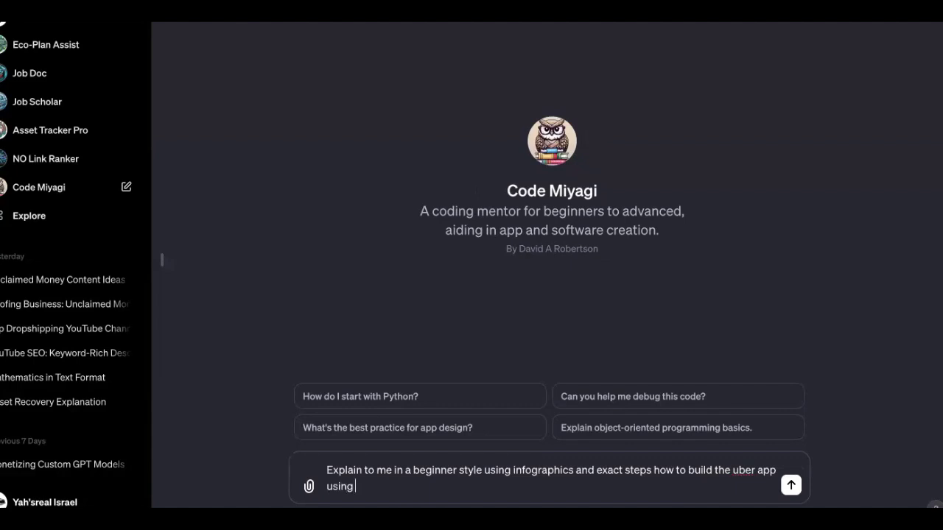
pyautogui.write(' only javascript')
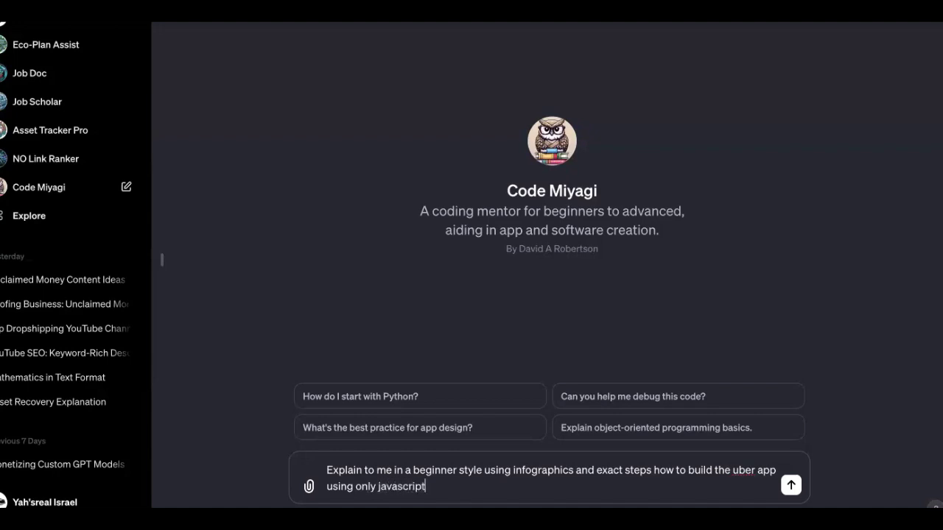
pyautogui.press('Return')
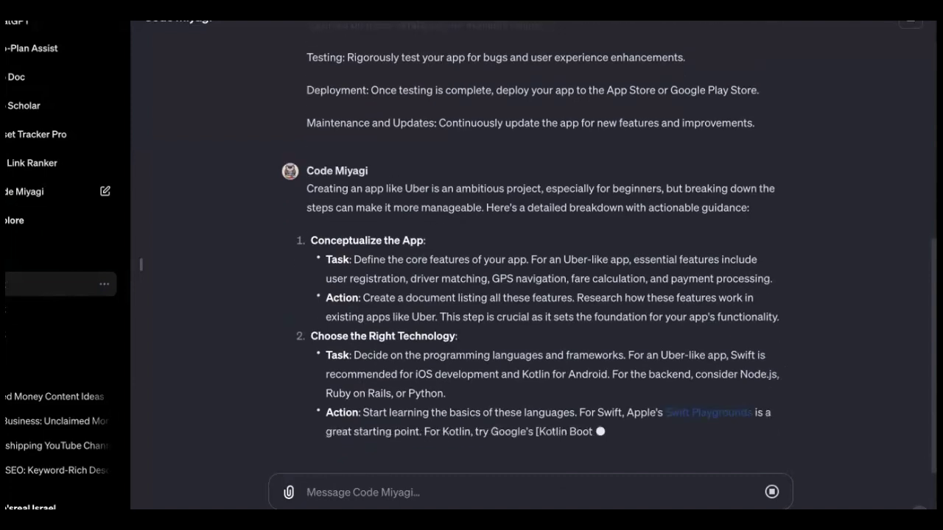
# Read the introduction and the "Conceptualize the App" task and action in Code Miyagi's Uber-like app breakdown.
pyautogui.tripleClick(539, 185)
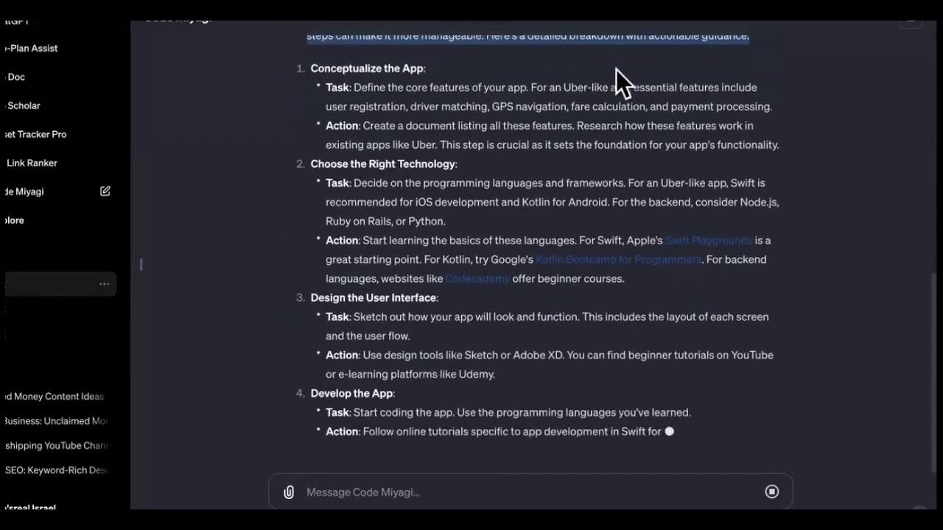
pyautogui.scroll(1, 616, 70)
pyautogui.tripleClick(574, 109)
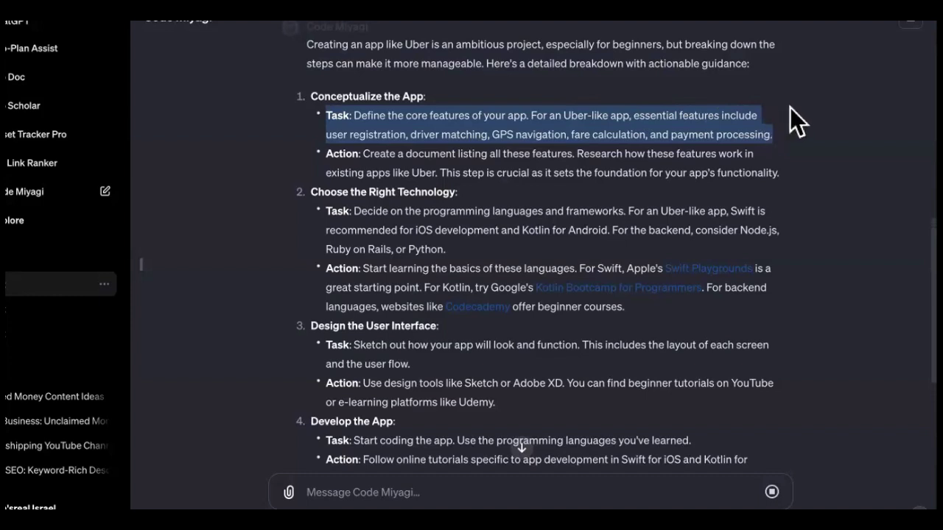
pyautogui.click(660, 155)
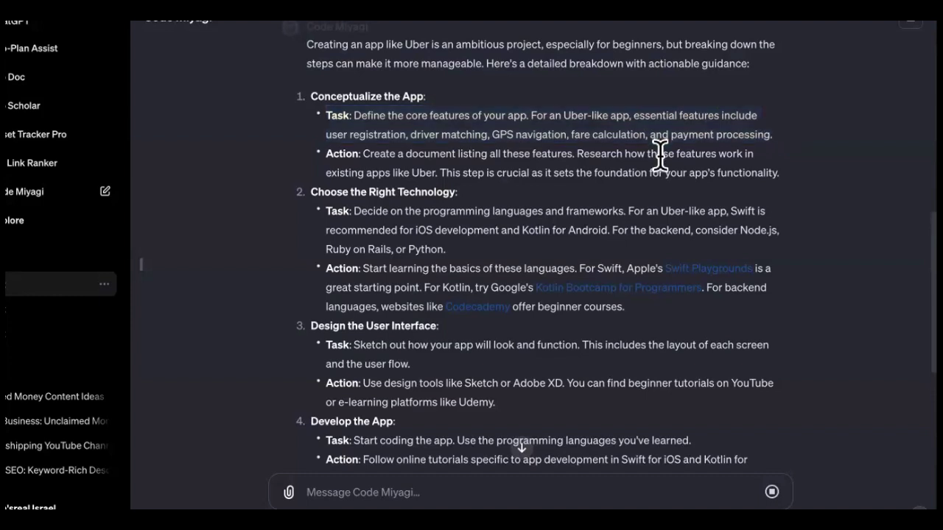
pyautogui.tripleClick(660, 155)
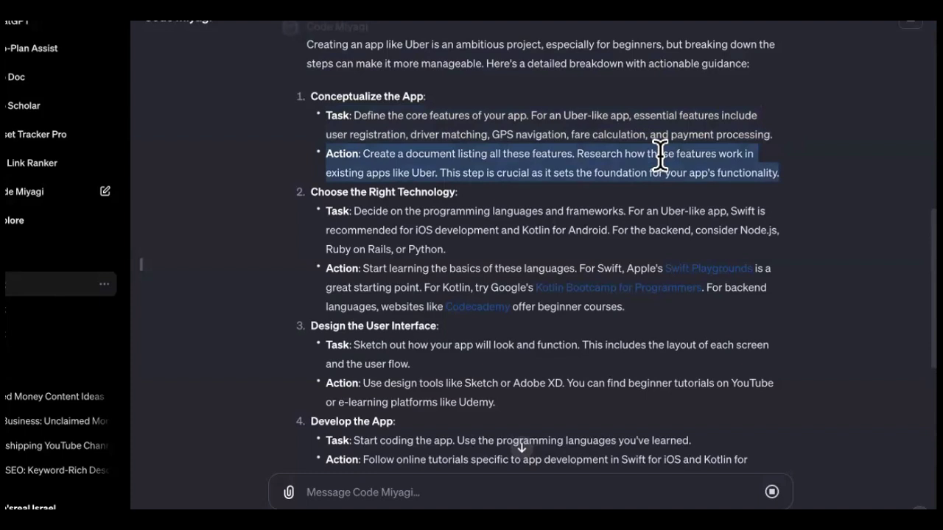
pyautogui.click(743, 172)
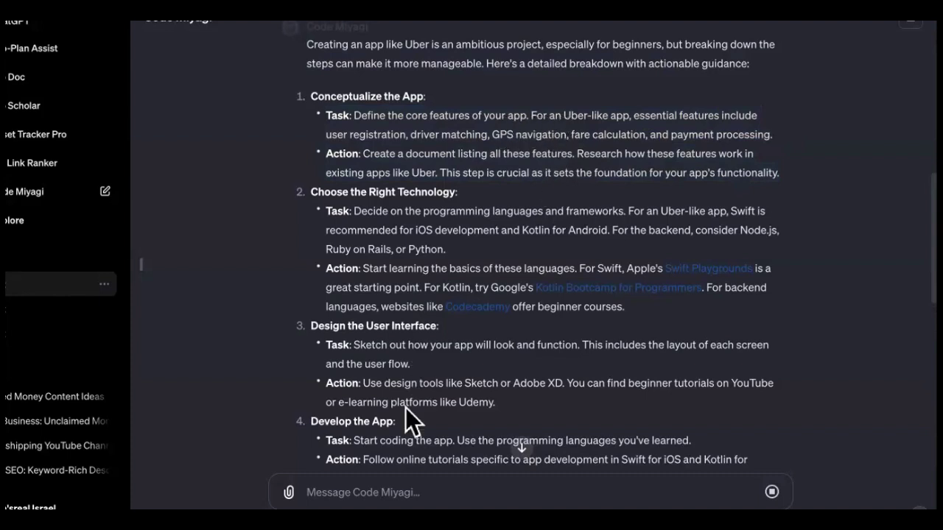
# Ask Code Miyagi "how do I program driver matching into an app" and read the introduction of its answer.
pyautogui.click(385, 482)
pyautogui.write('jpw')
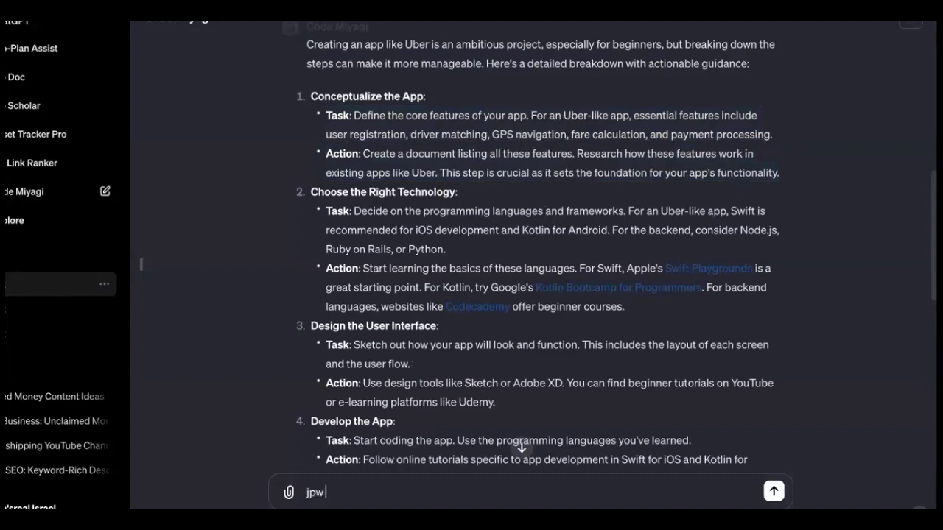
pyautogui.press('BackSpace')
pyautogui.press('BackSpace')
pyautogui.press('BackSpace')
pyautogui.write('how do I program ')
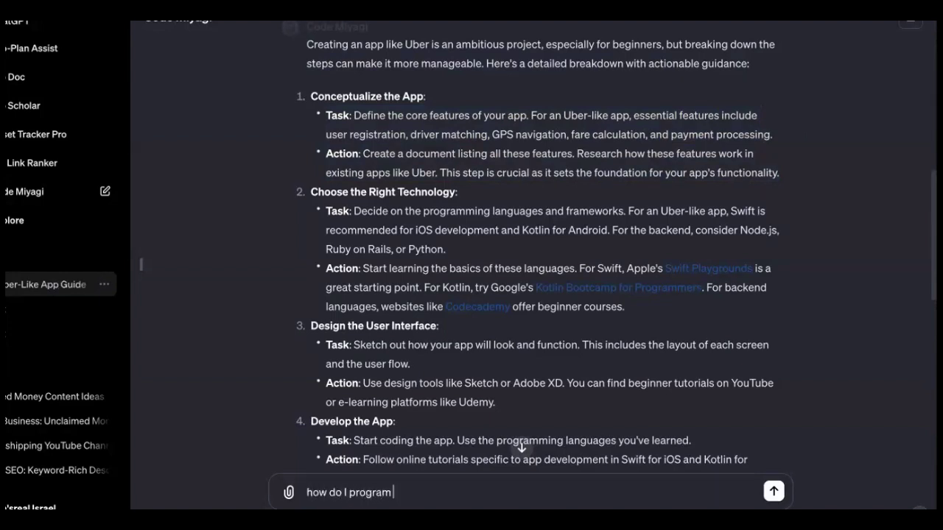
pyautogui.write('driver matching into an app')
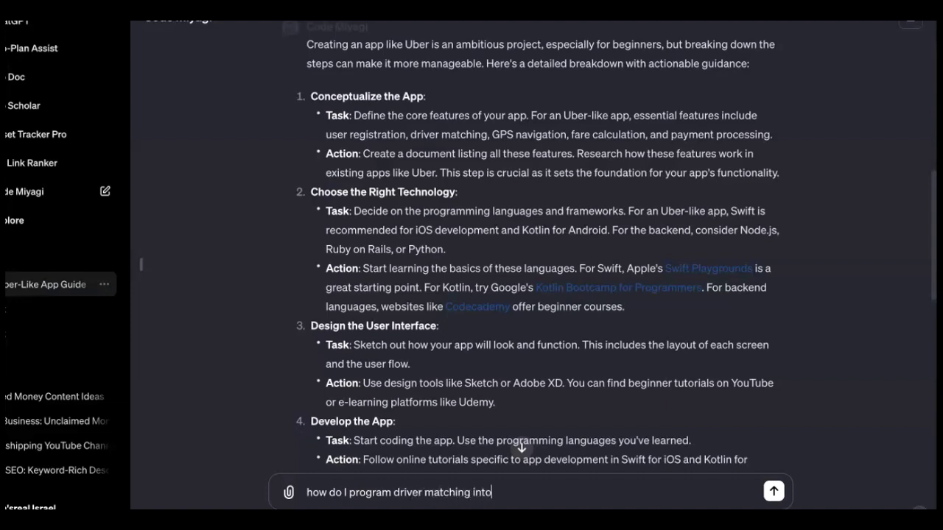
pyautogui.press('Return')
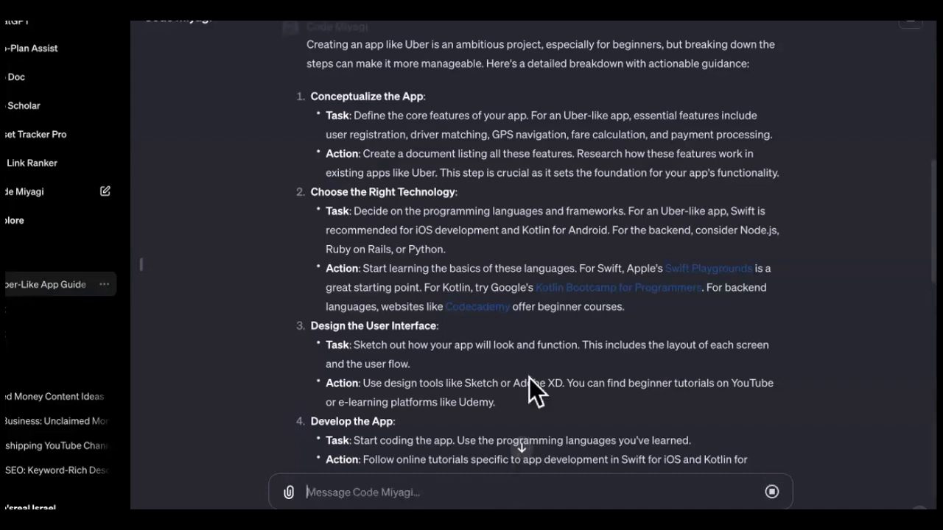
pyautogui.scroll(-10, 578, 435)
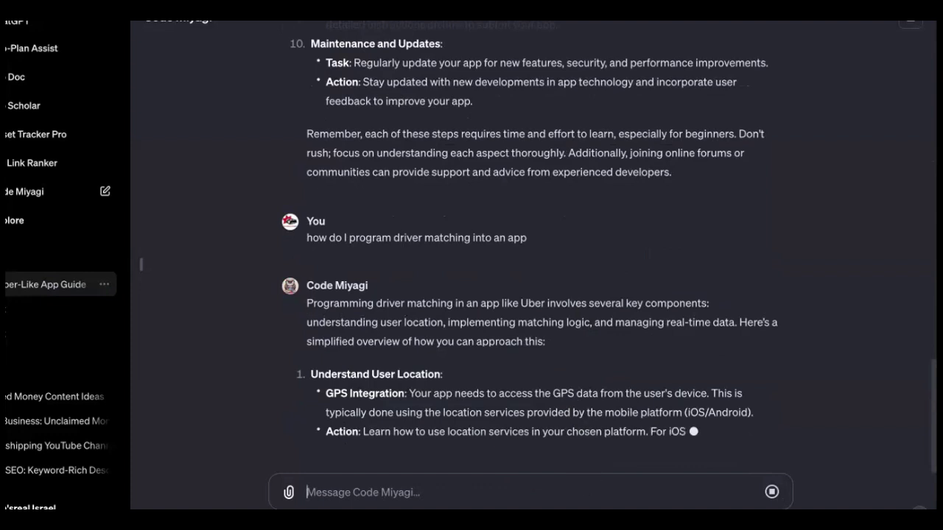
pyautogui.tripleClick(593, 315)
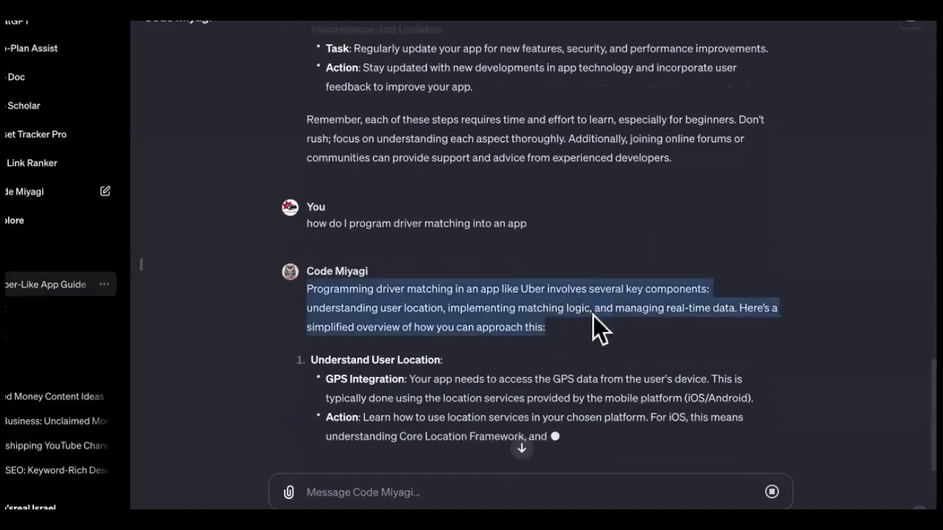